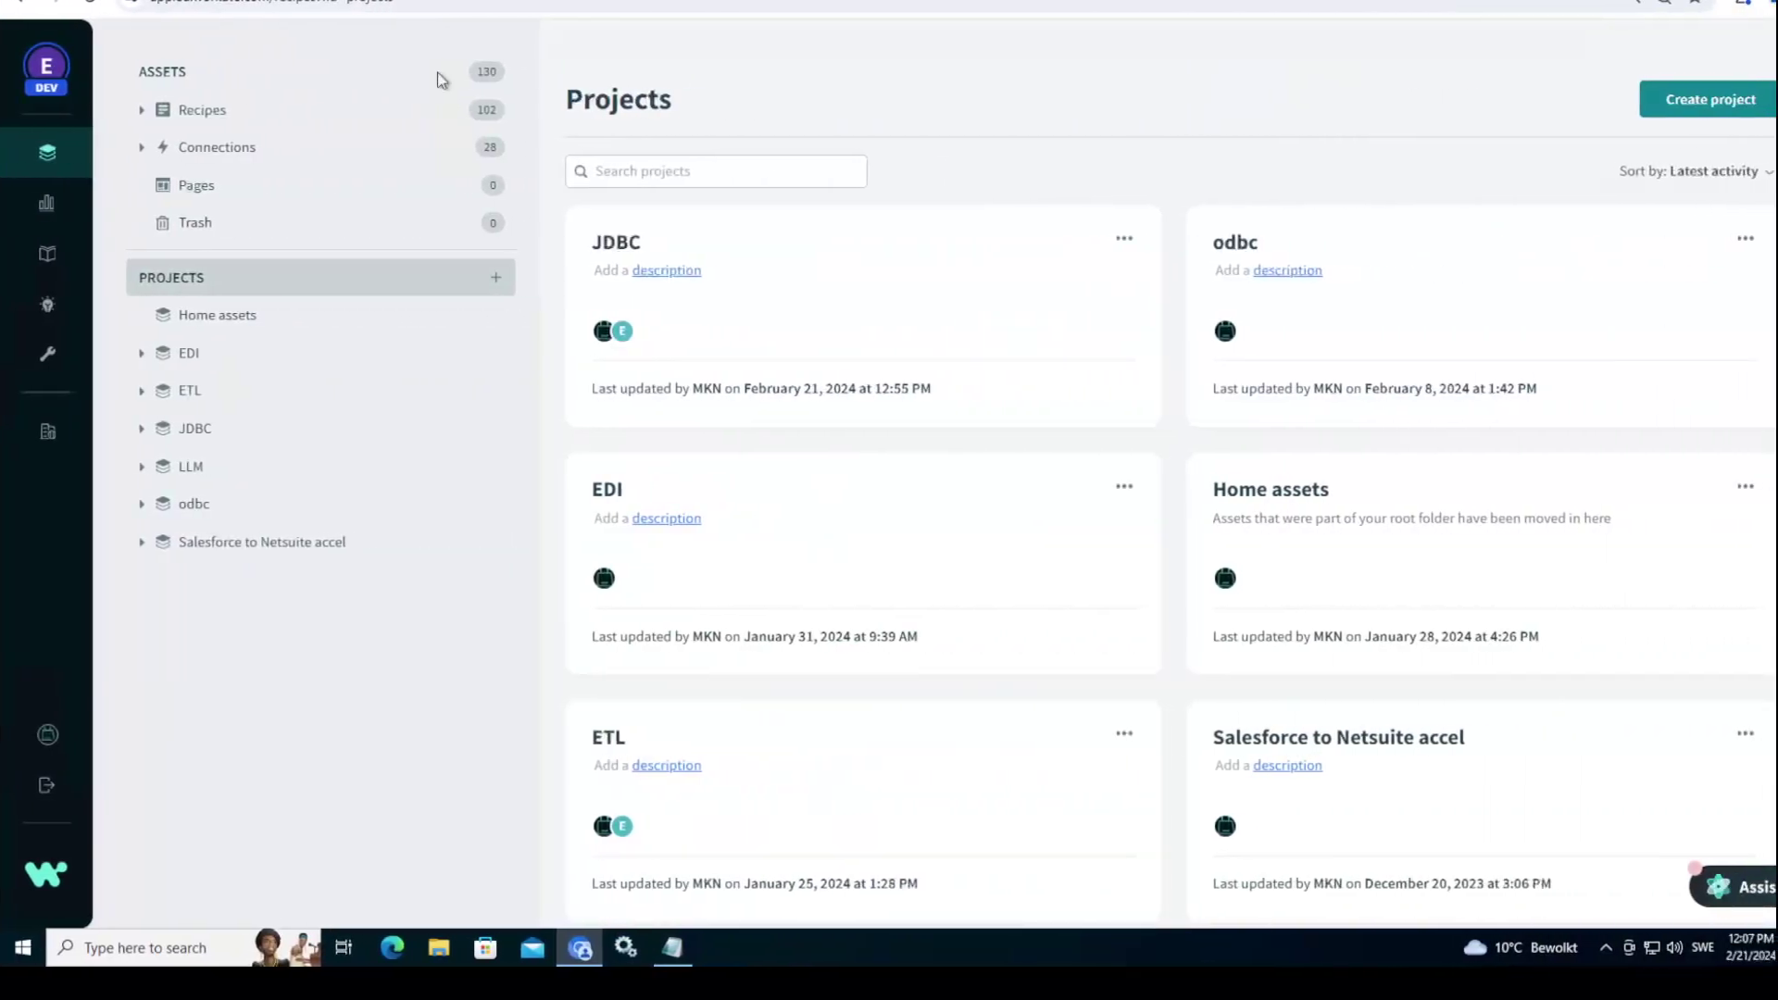
# Step: Rerun the Usernames query to get rows id44 and id66, then browse the dedicatedPool1 and mkndemo folders
pyautogui.hotkey('ctrl', 'Tab')
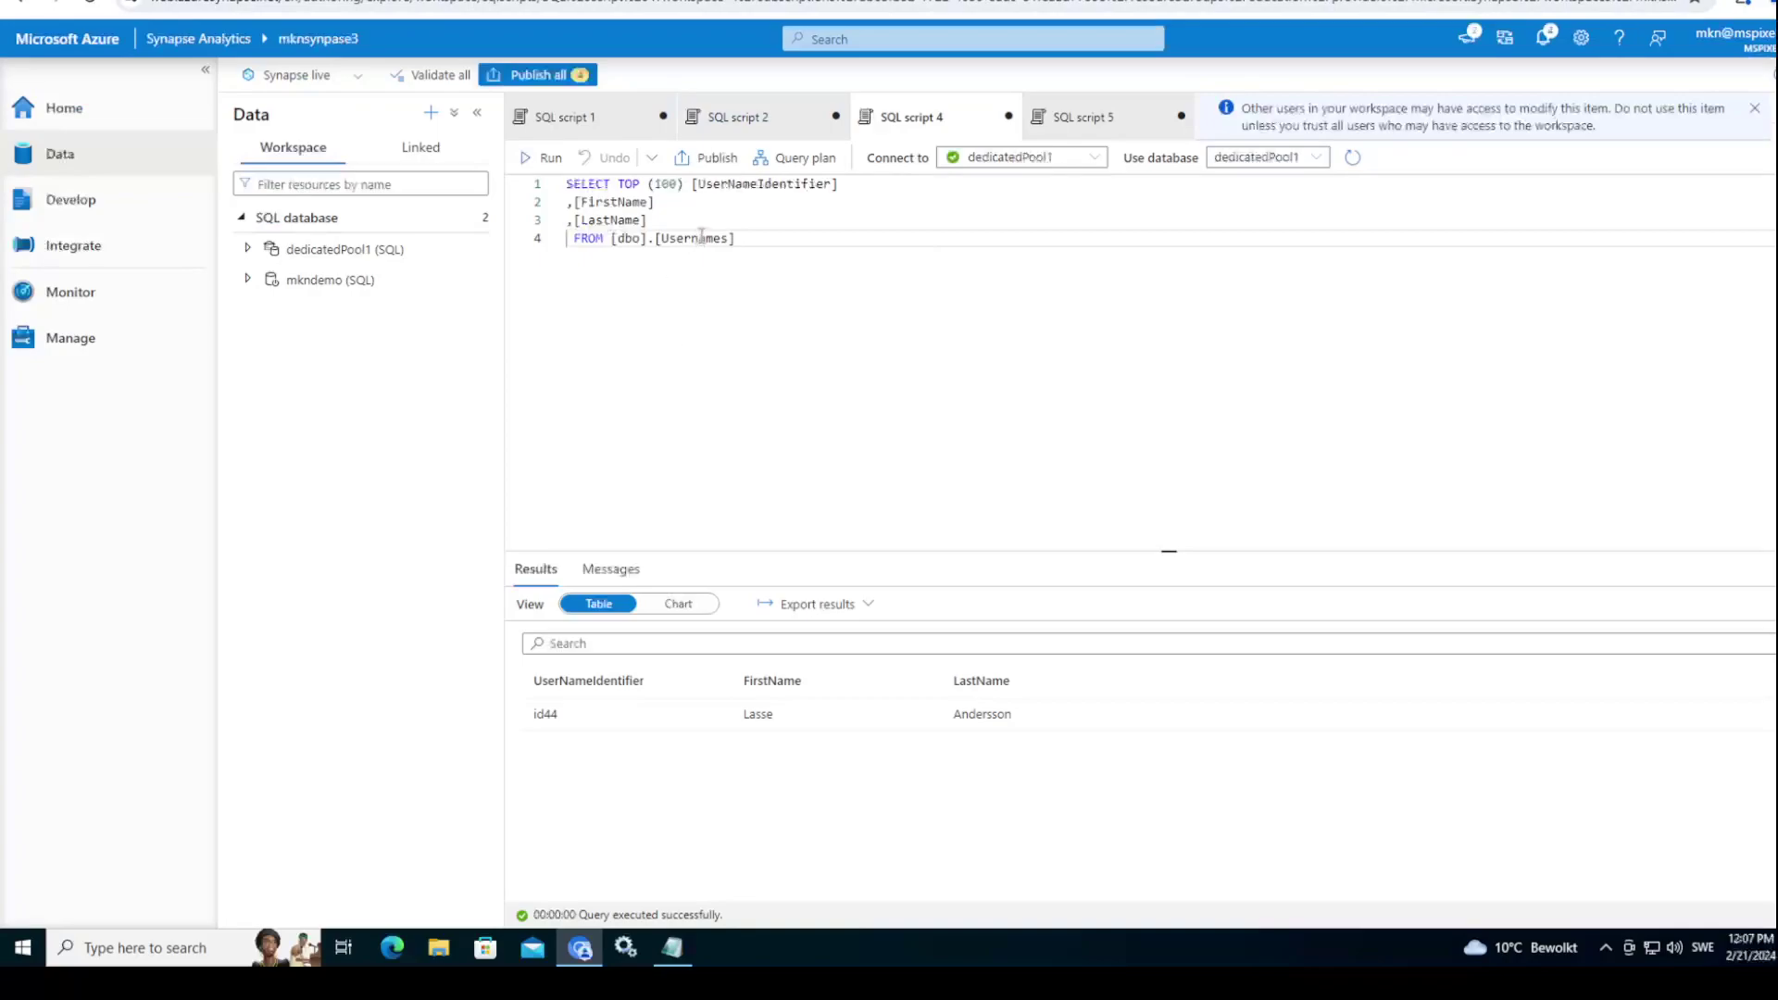
pyautogui.click(531, 163)
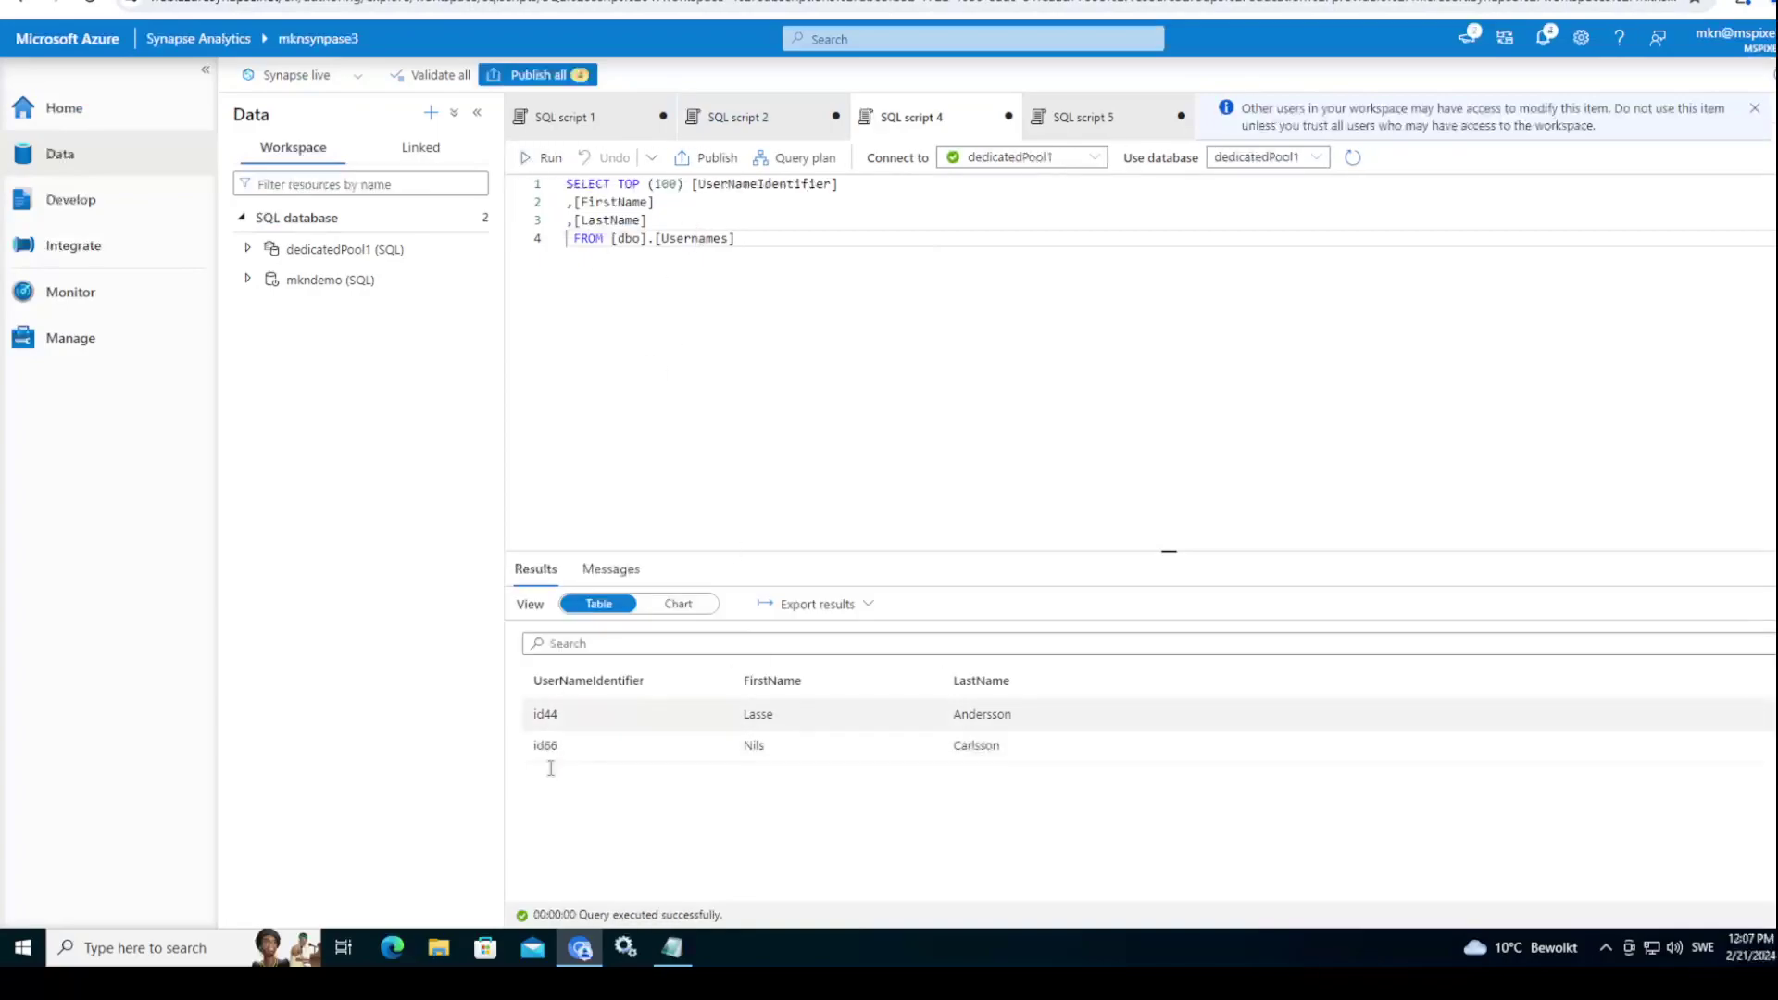
pyautogui.click(248, 249)
pyautogui.click(267, 279)
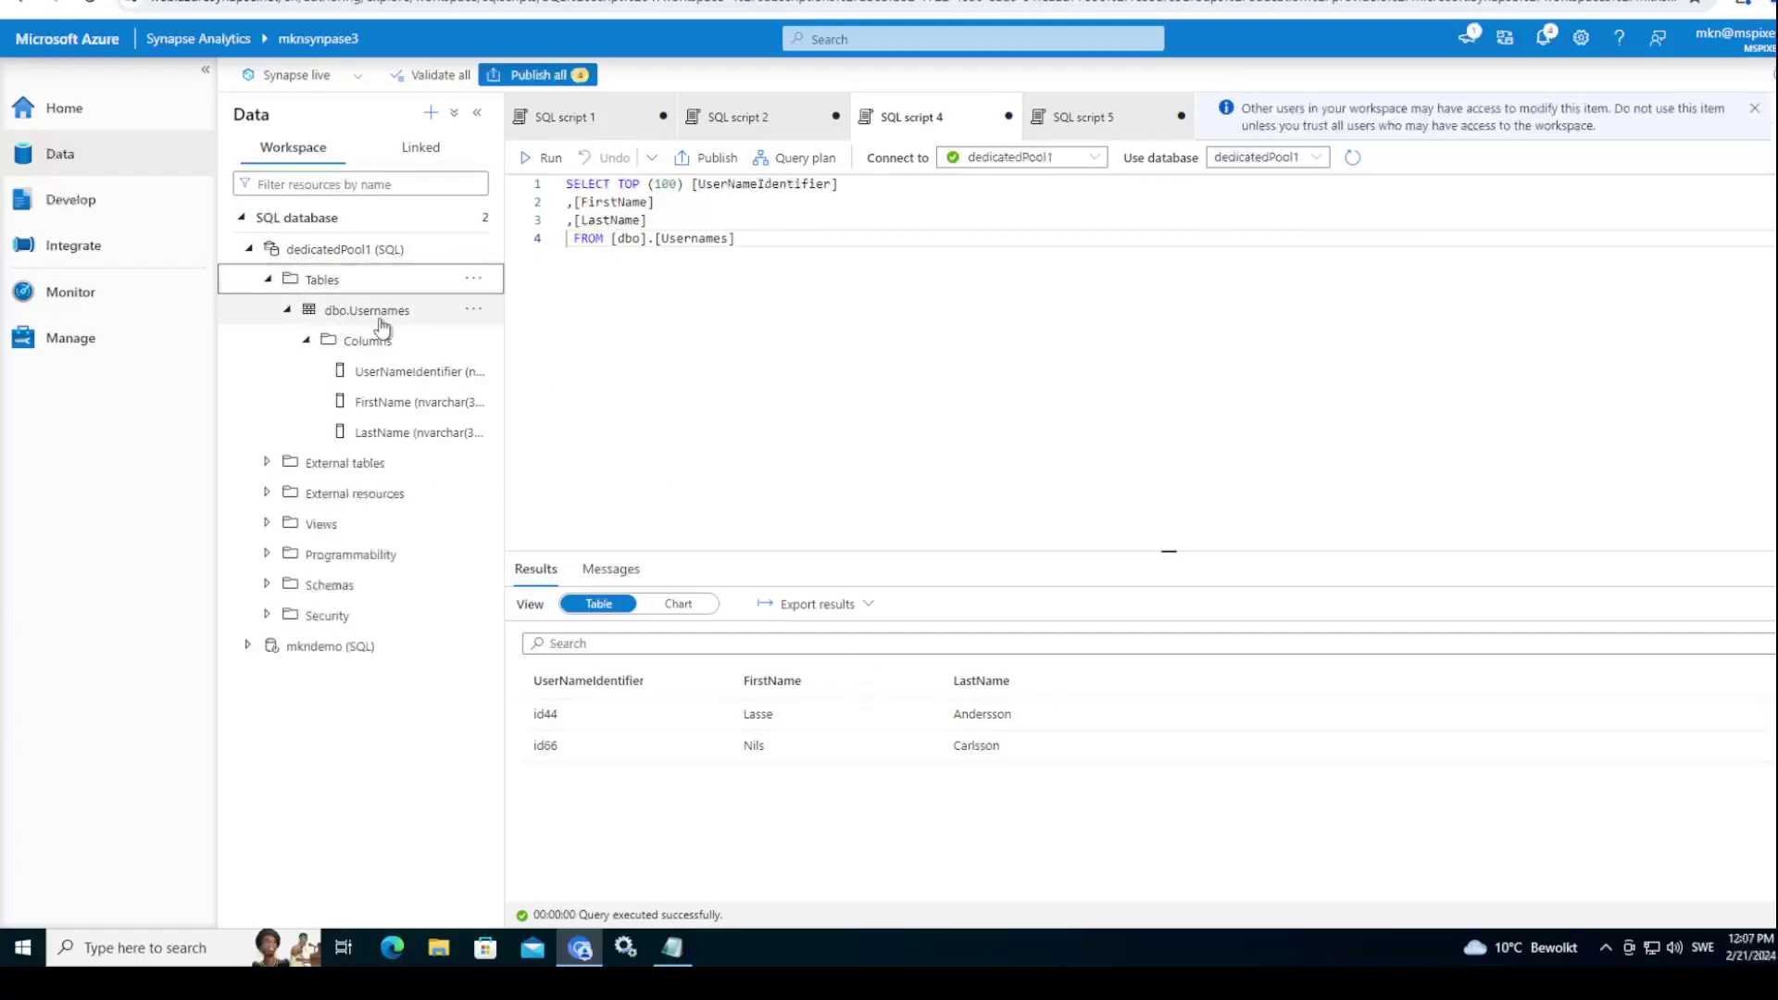
pyautogui.click(267, 280)
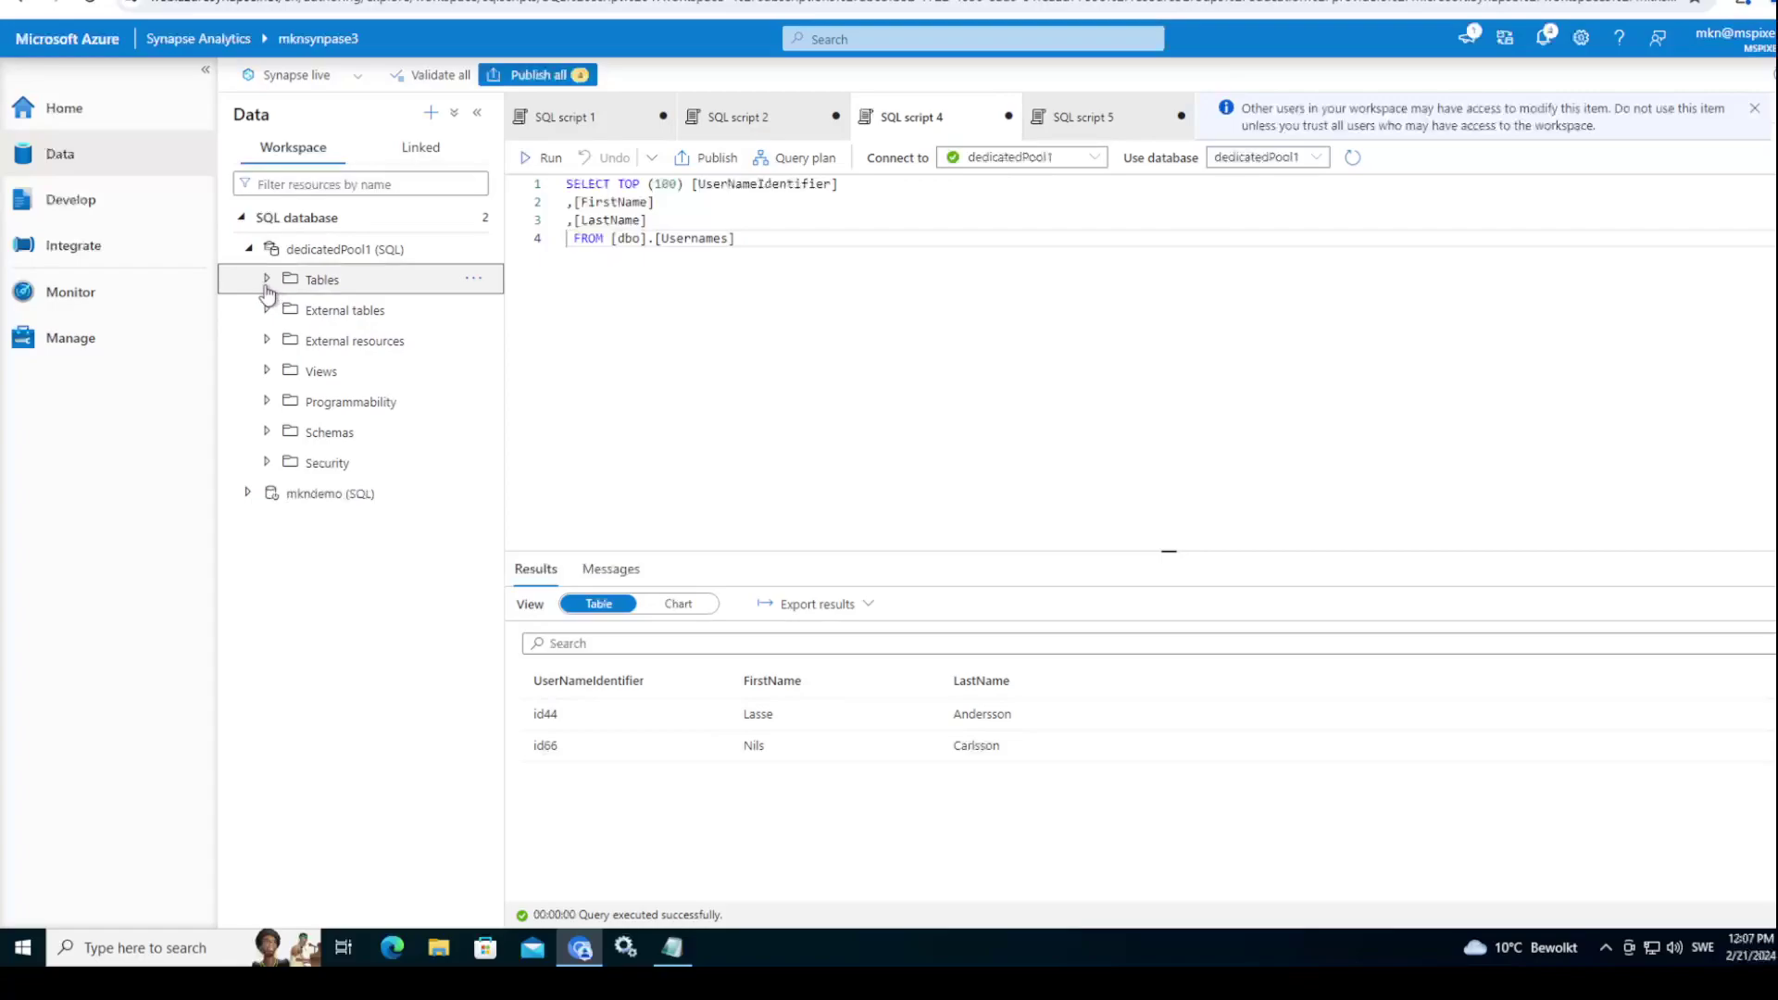
pyautogui.click(248, 250)
pyautogui.click(249, 250)
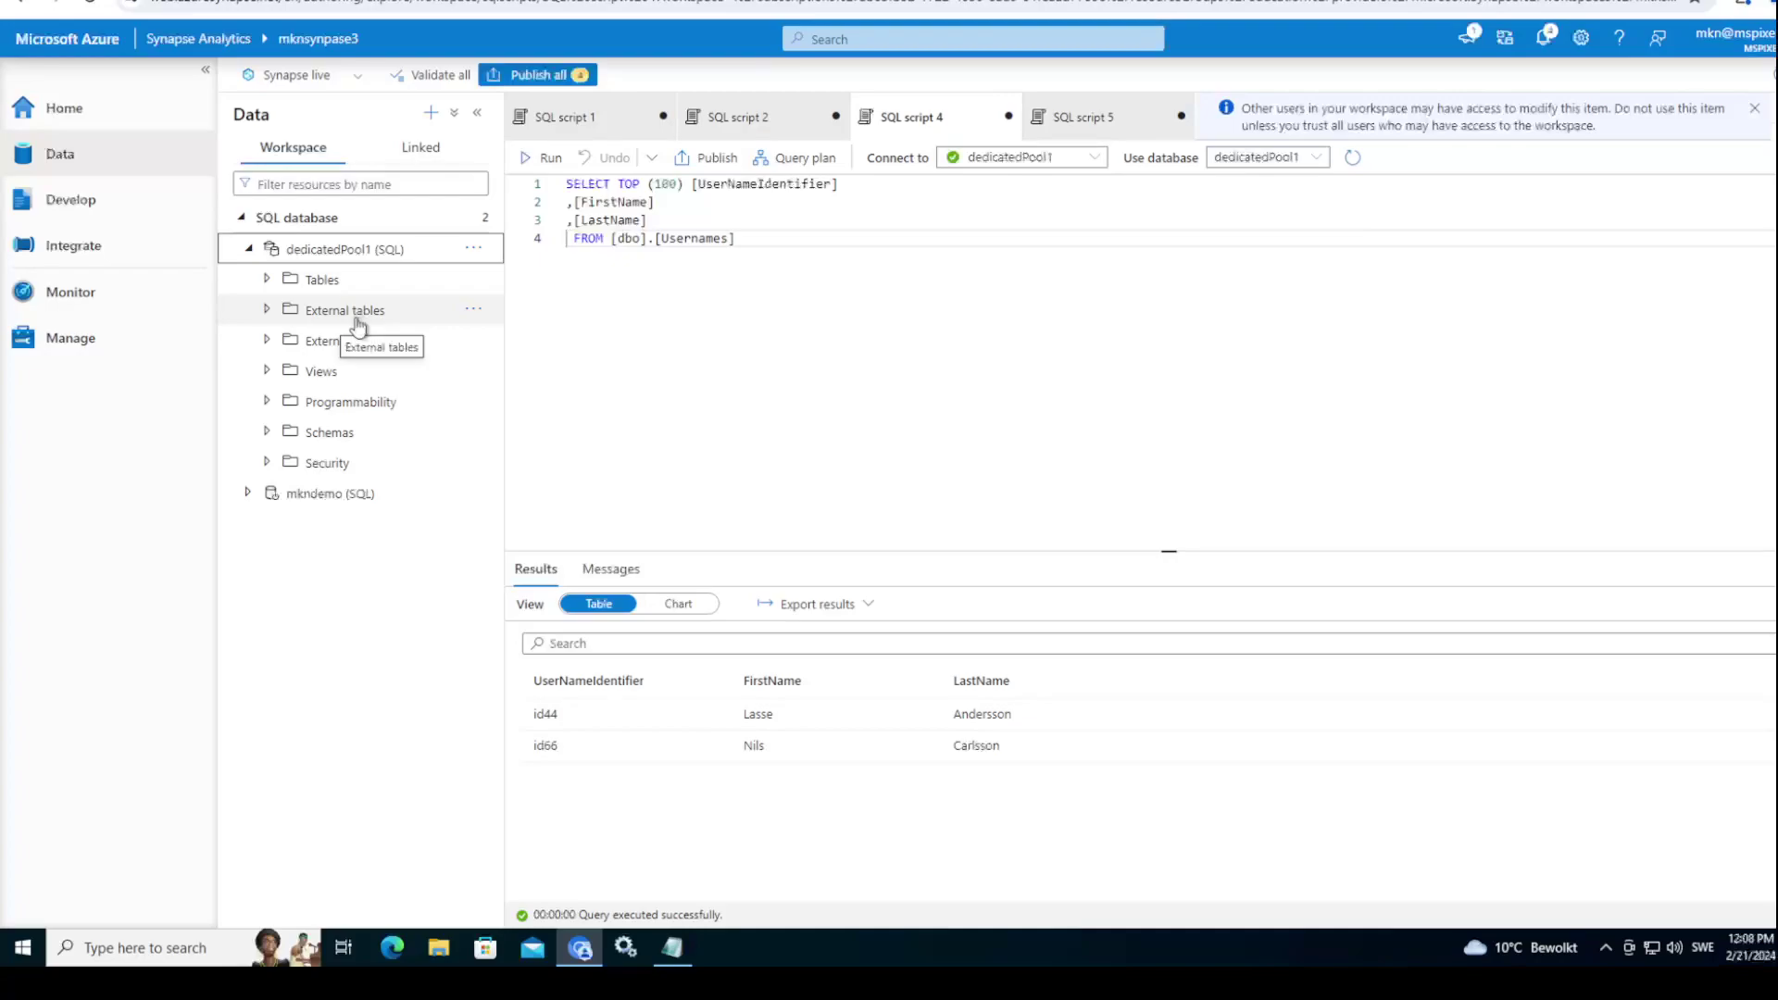
pyautogui.click(250, 250)
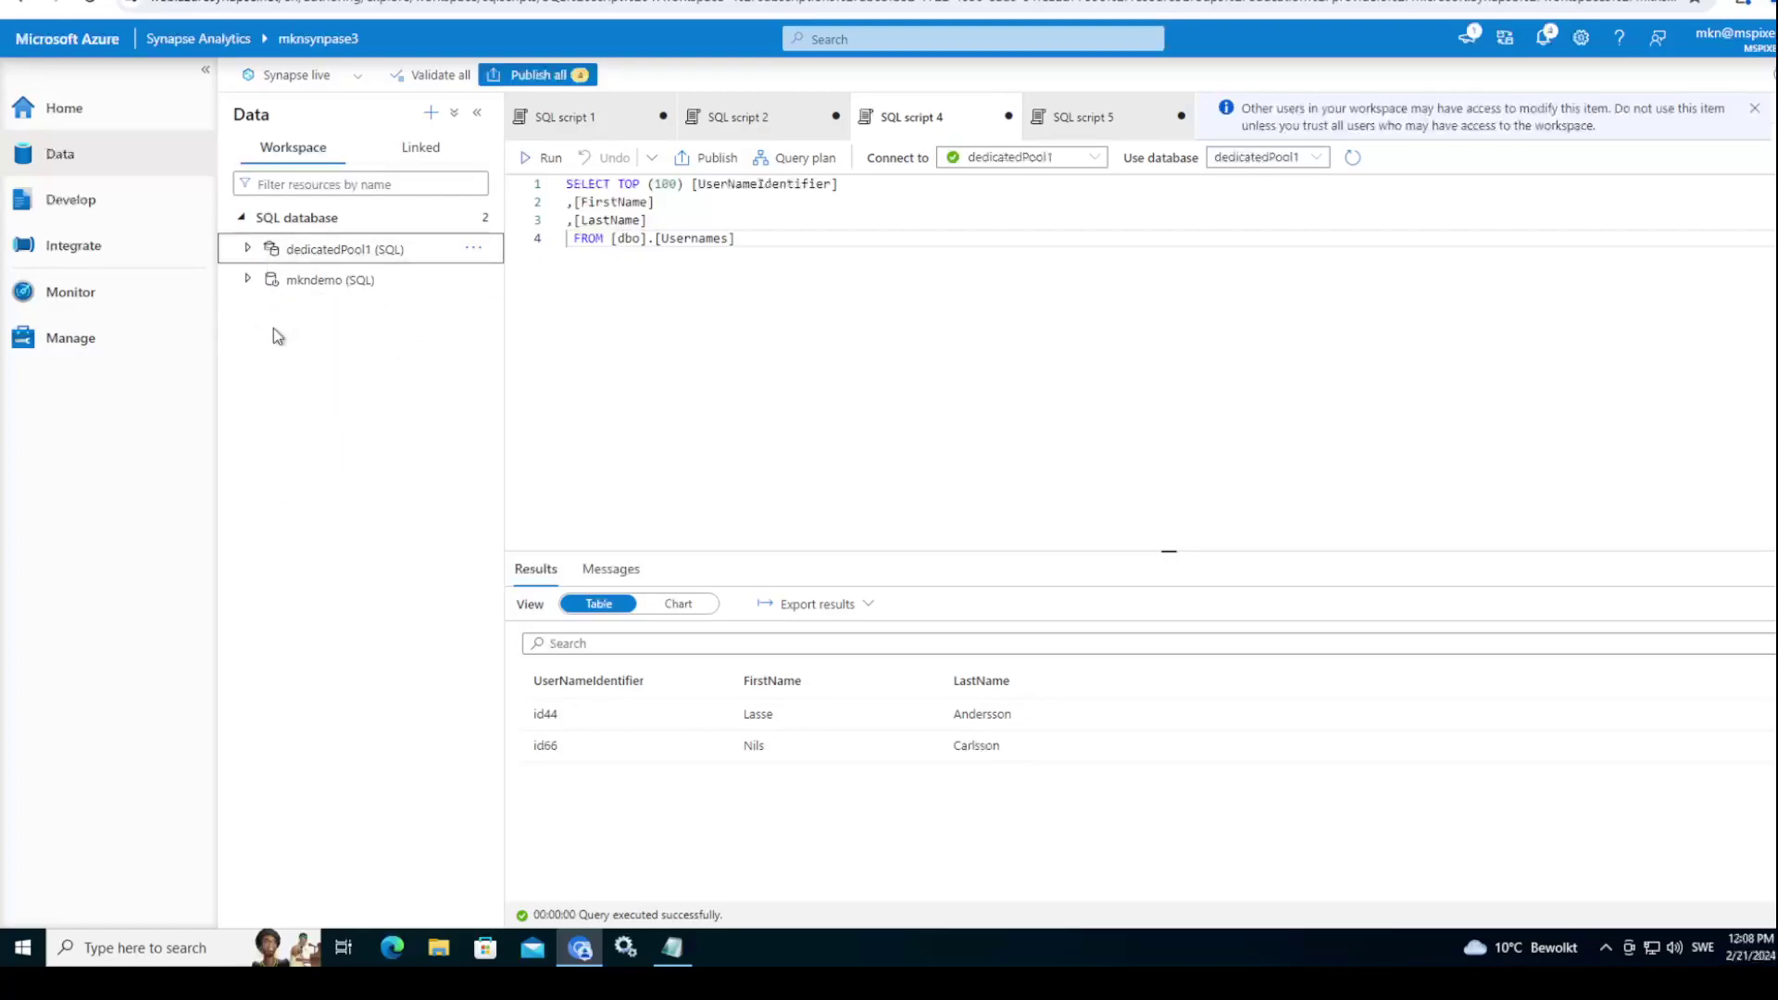
pyautogui.click(248, 279)
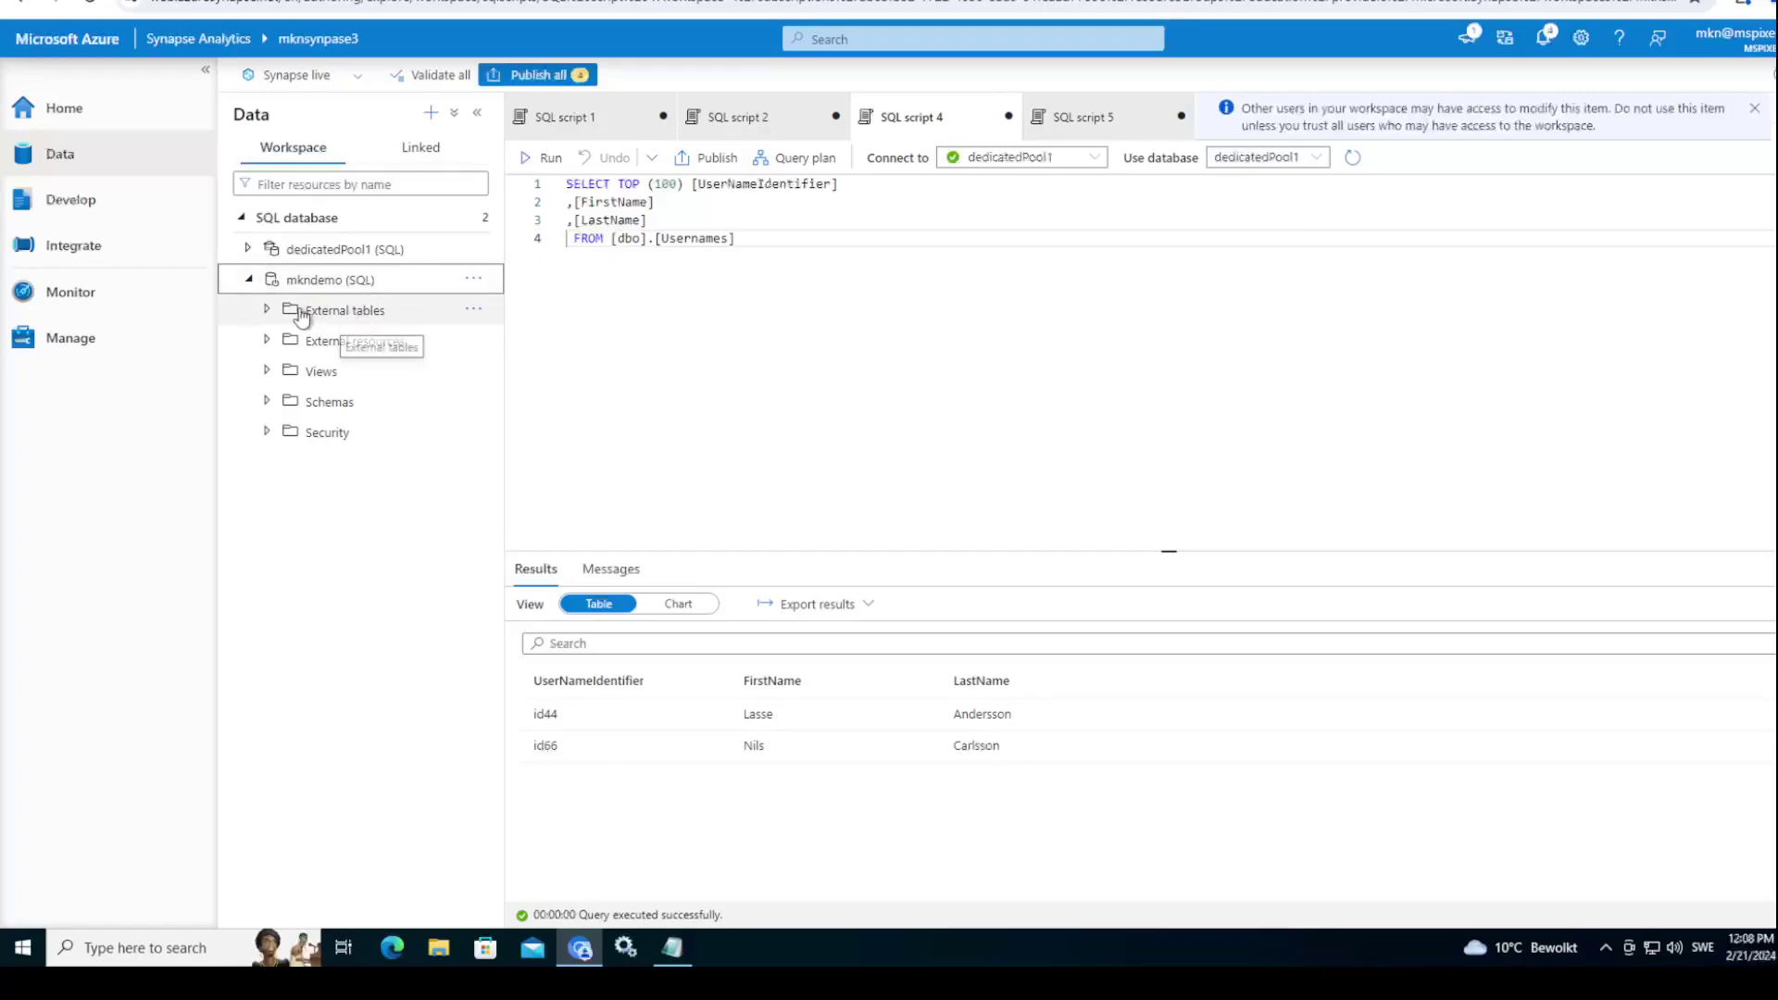
pyautogui.click(267, 310)
pyautogui.click(266, 309)
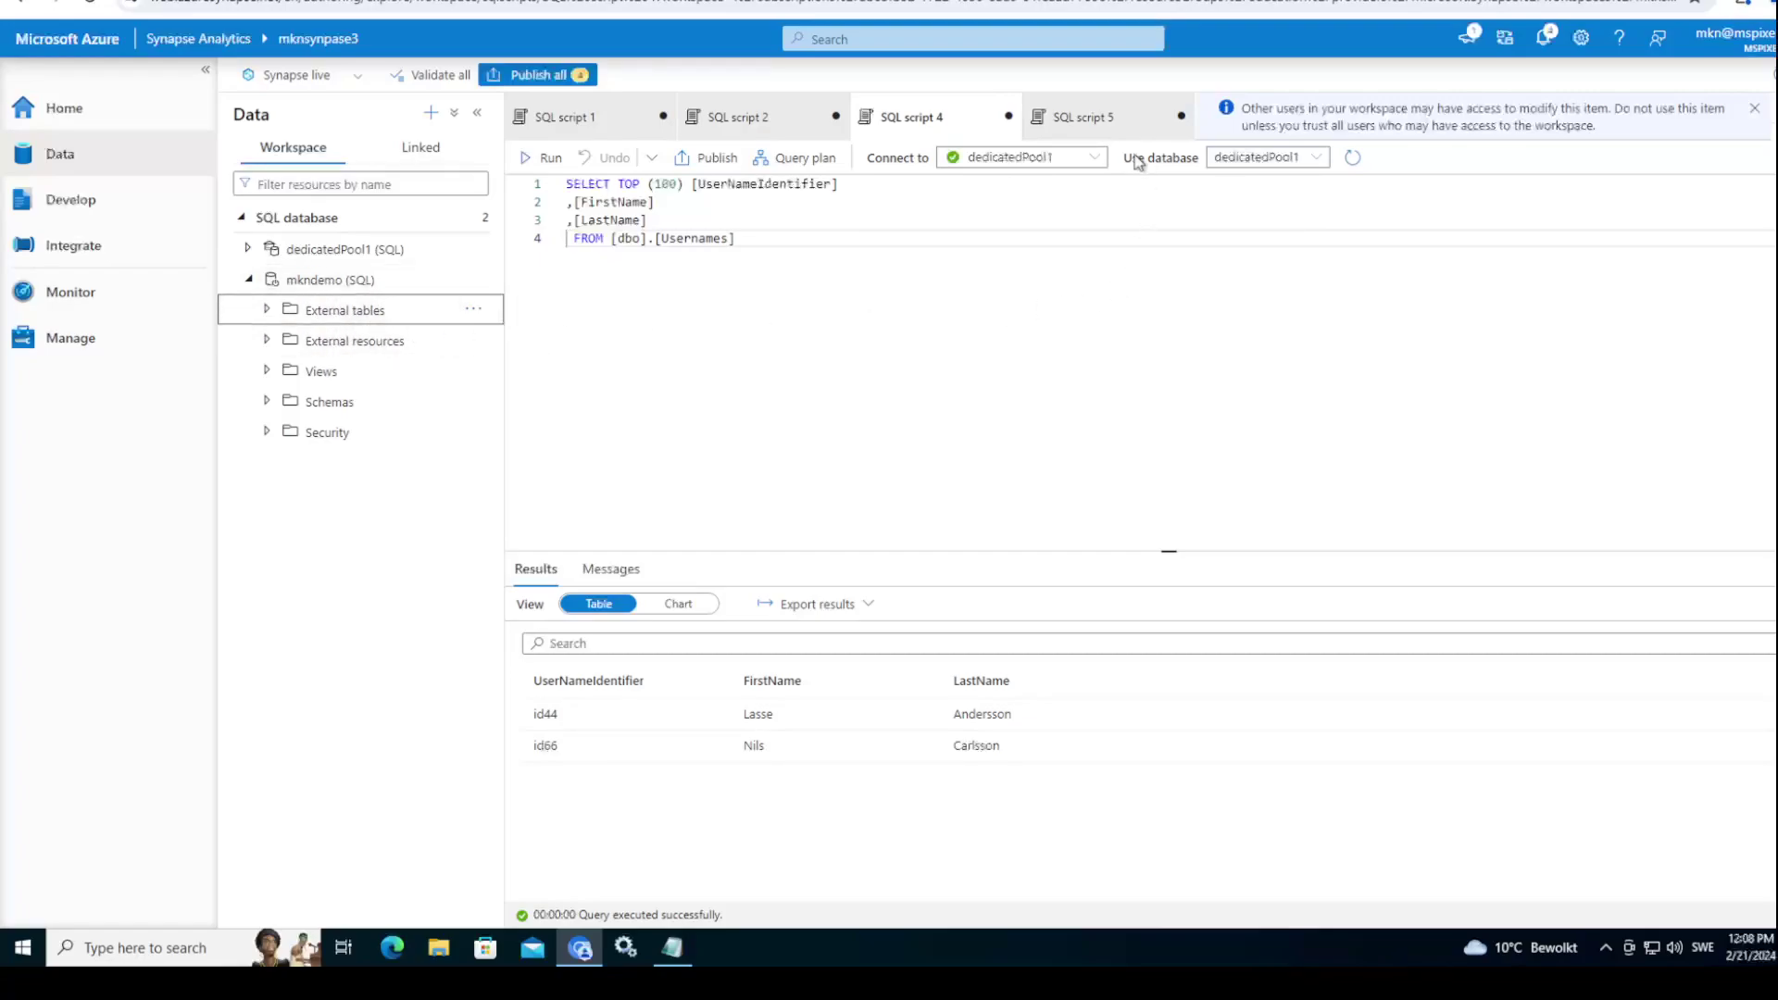
# Step: Run SQL script 5 against UsernamesExternal, returning five user rows, and collapse mkndemo
pyautogui.click(1088, 120)
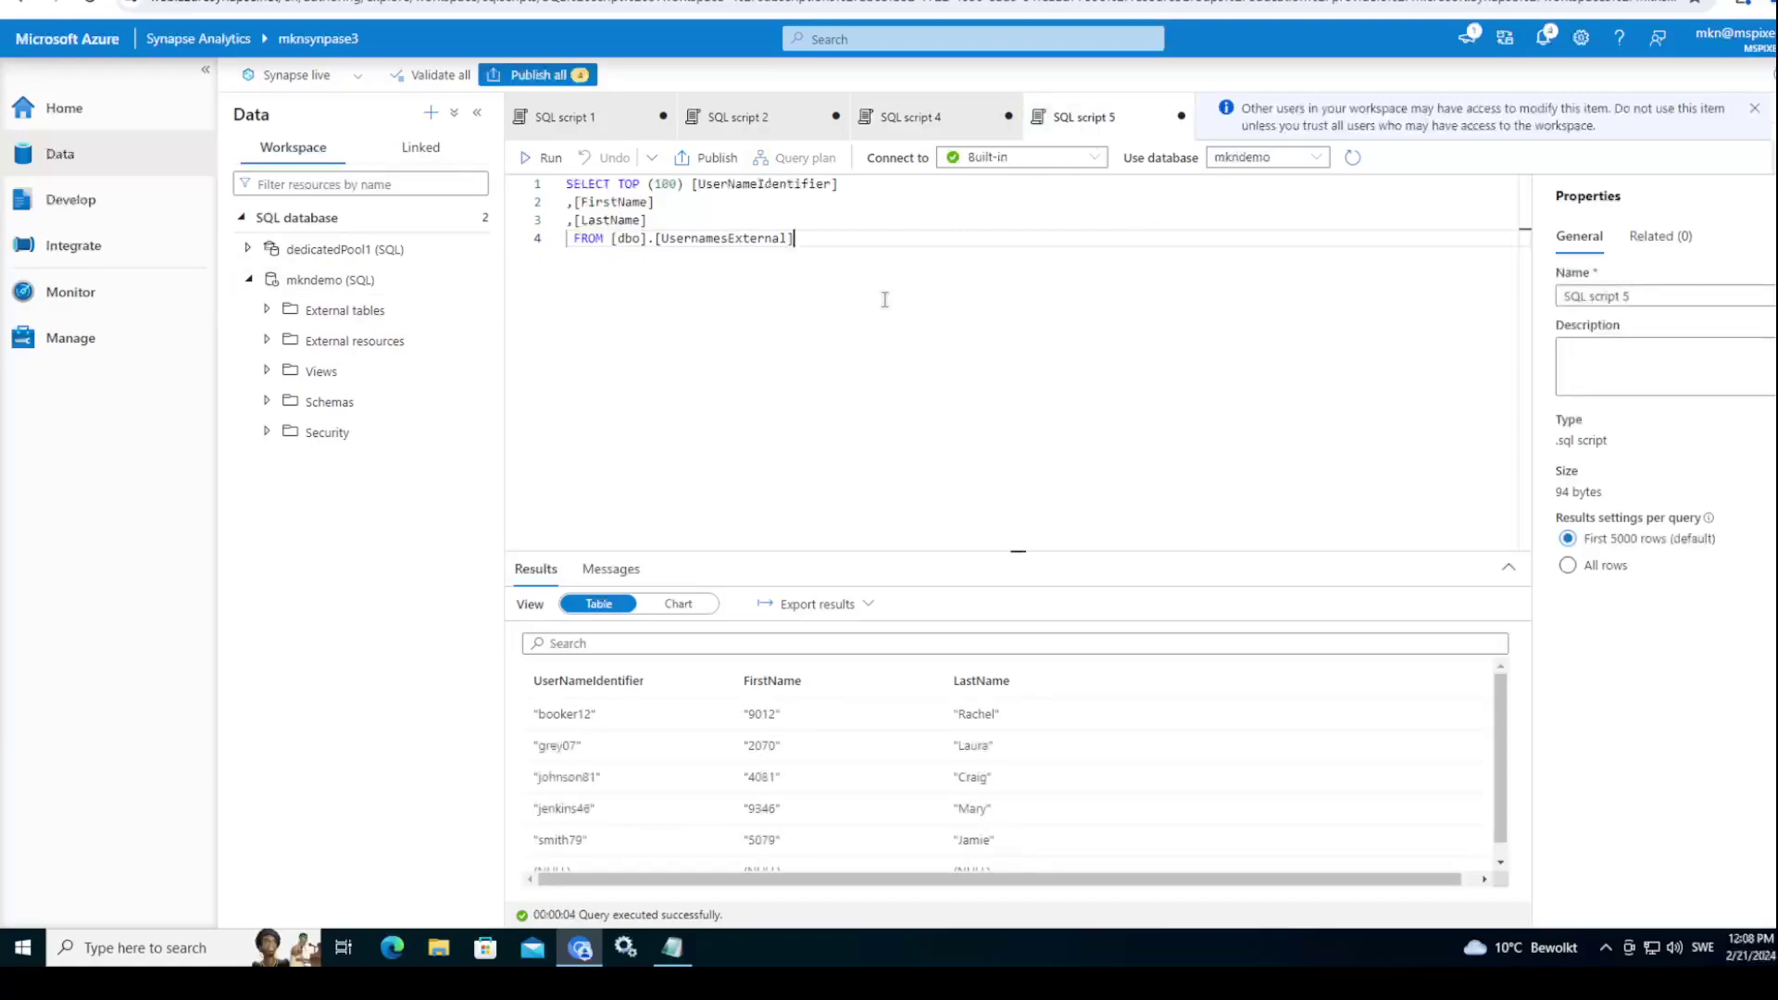
pyautogui.click(529, 159)
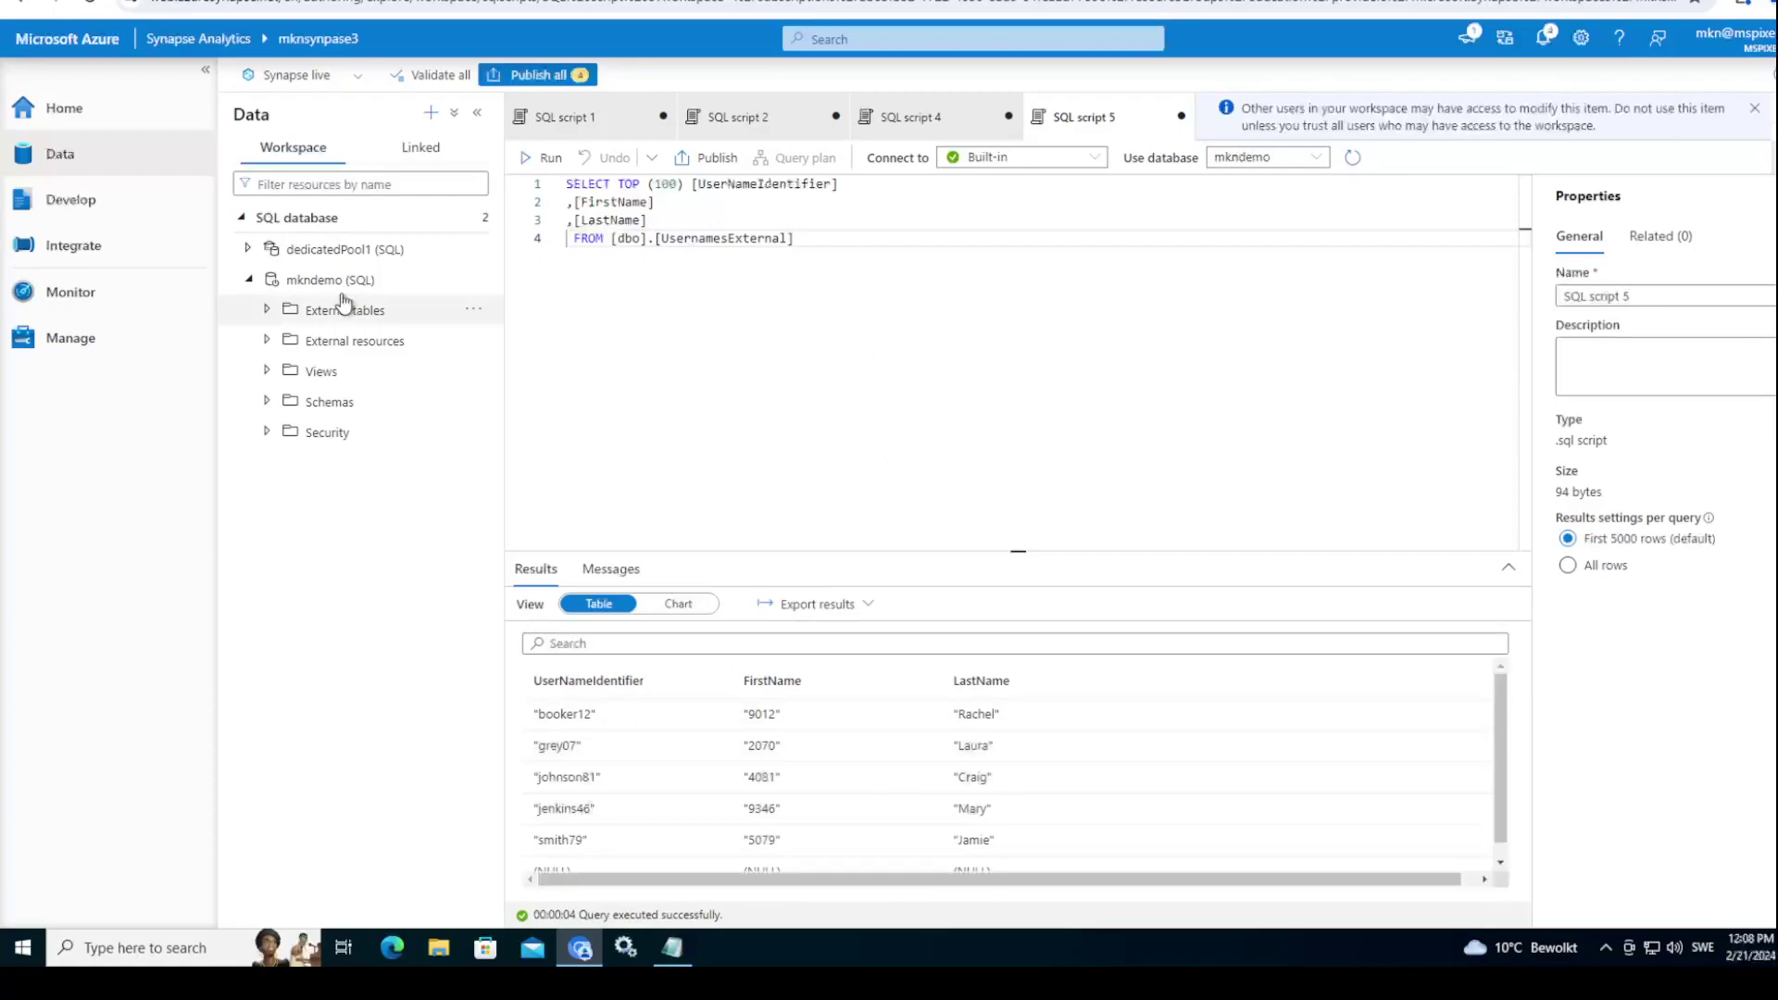
pyautogui.click(249, 279)
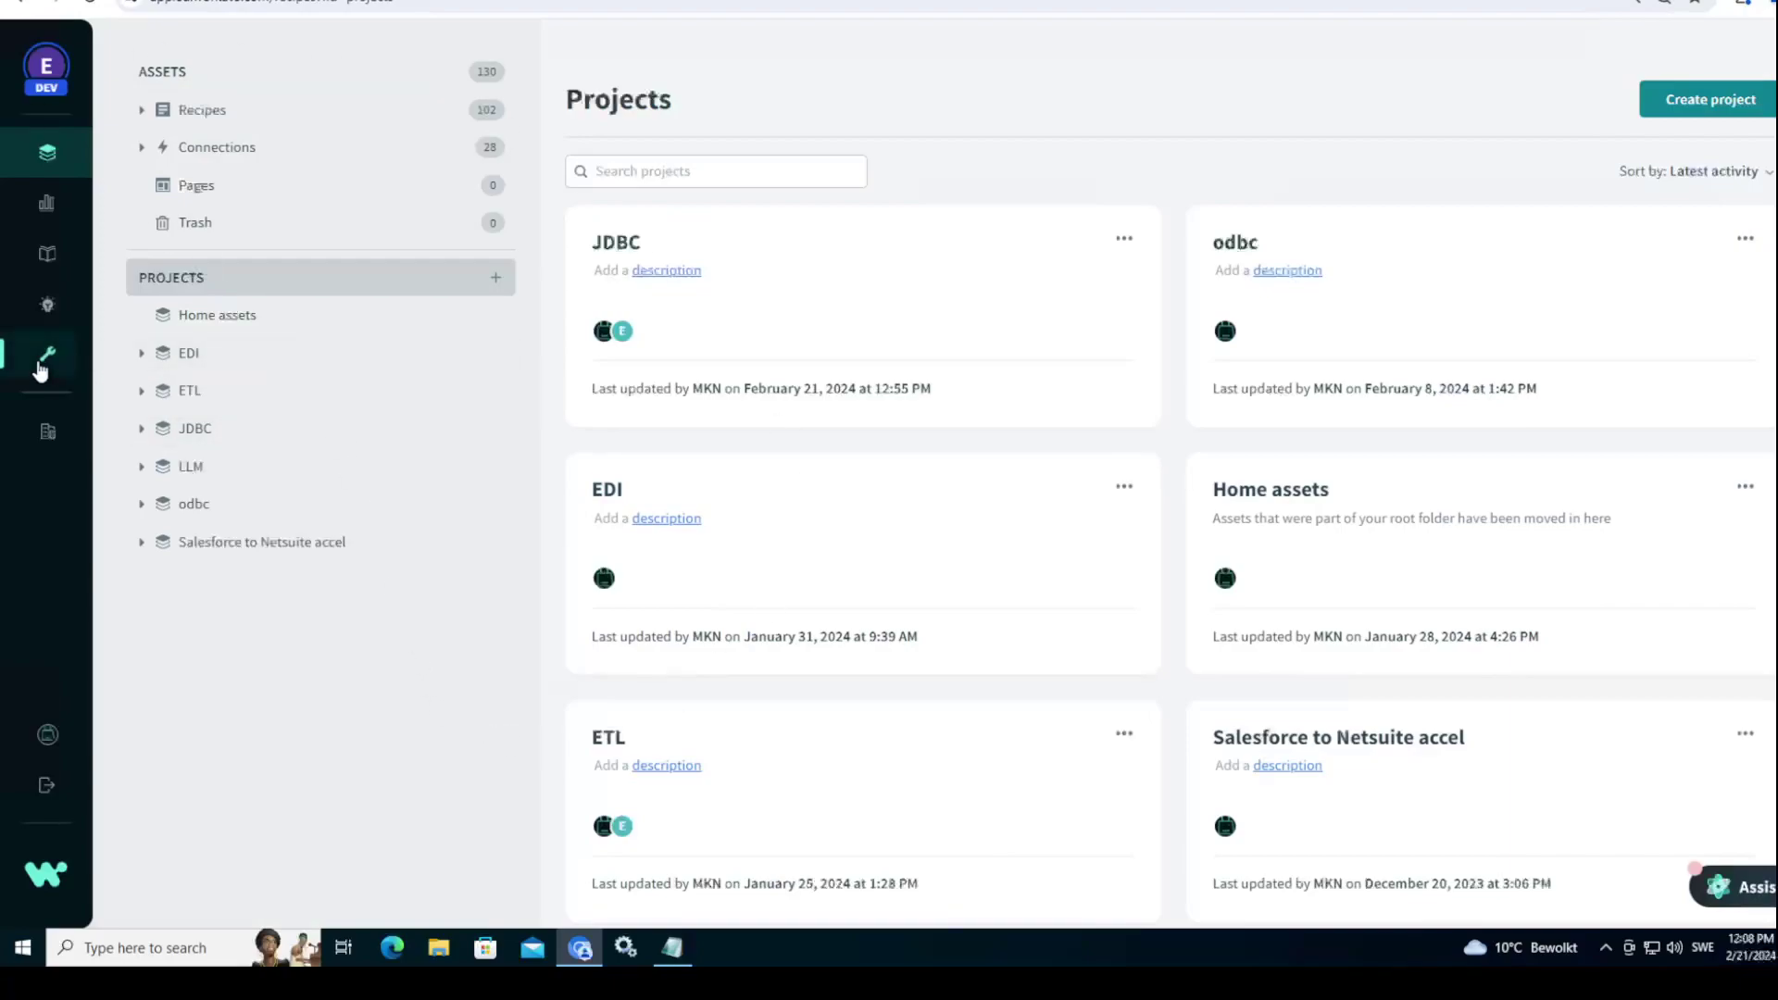
# Step: From Tools > On-prem groups, create a new group named SynapseJDBCGroup
pyautogui.moveTo(42, 357)
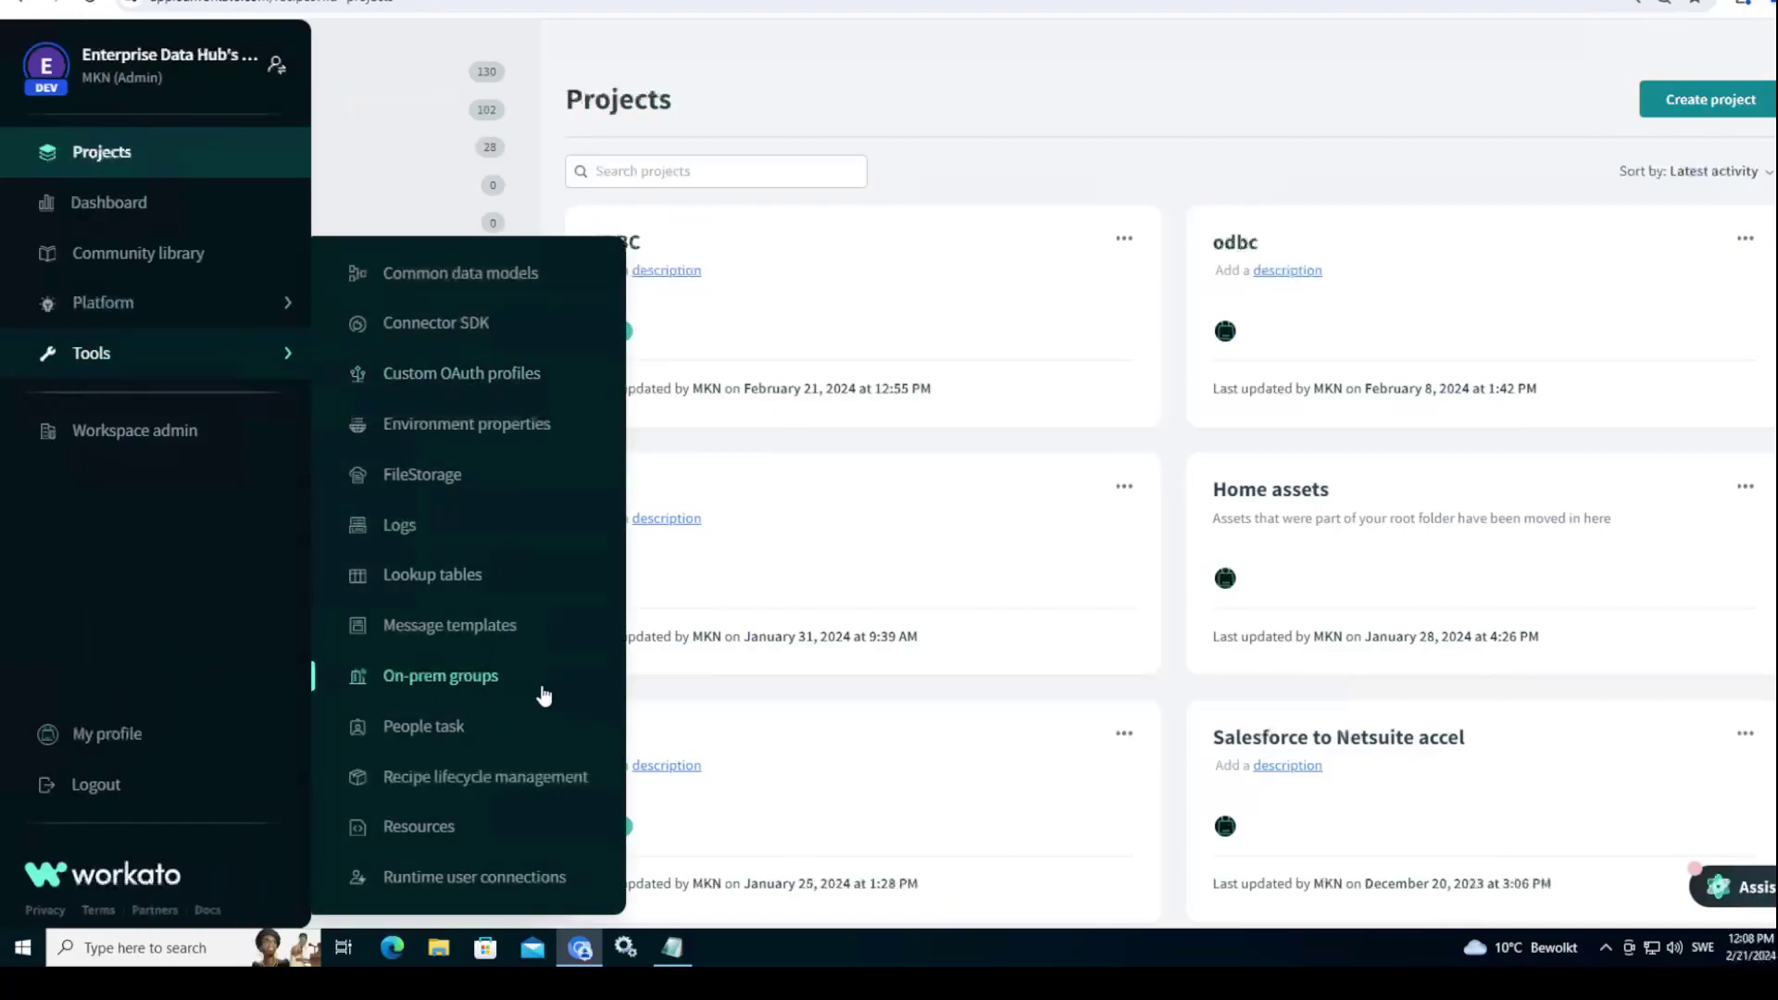
pyautogui.click(461, 686)
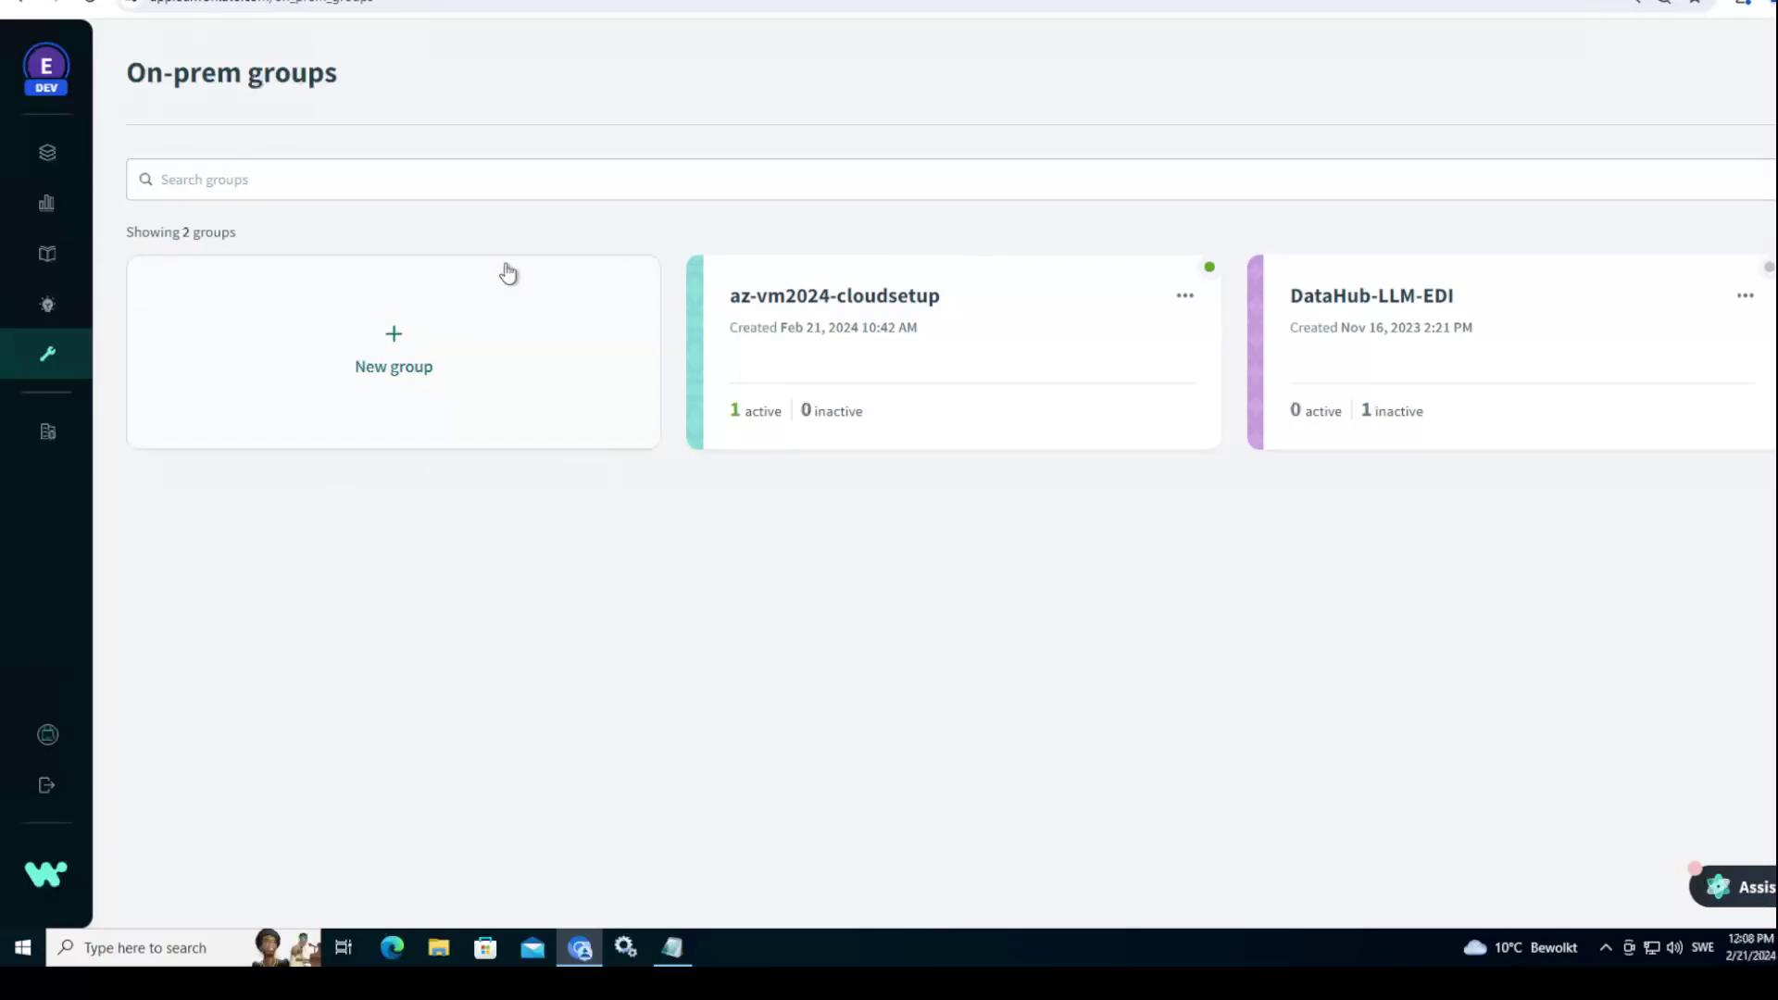
pyautogui.click(451, 324)
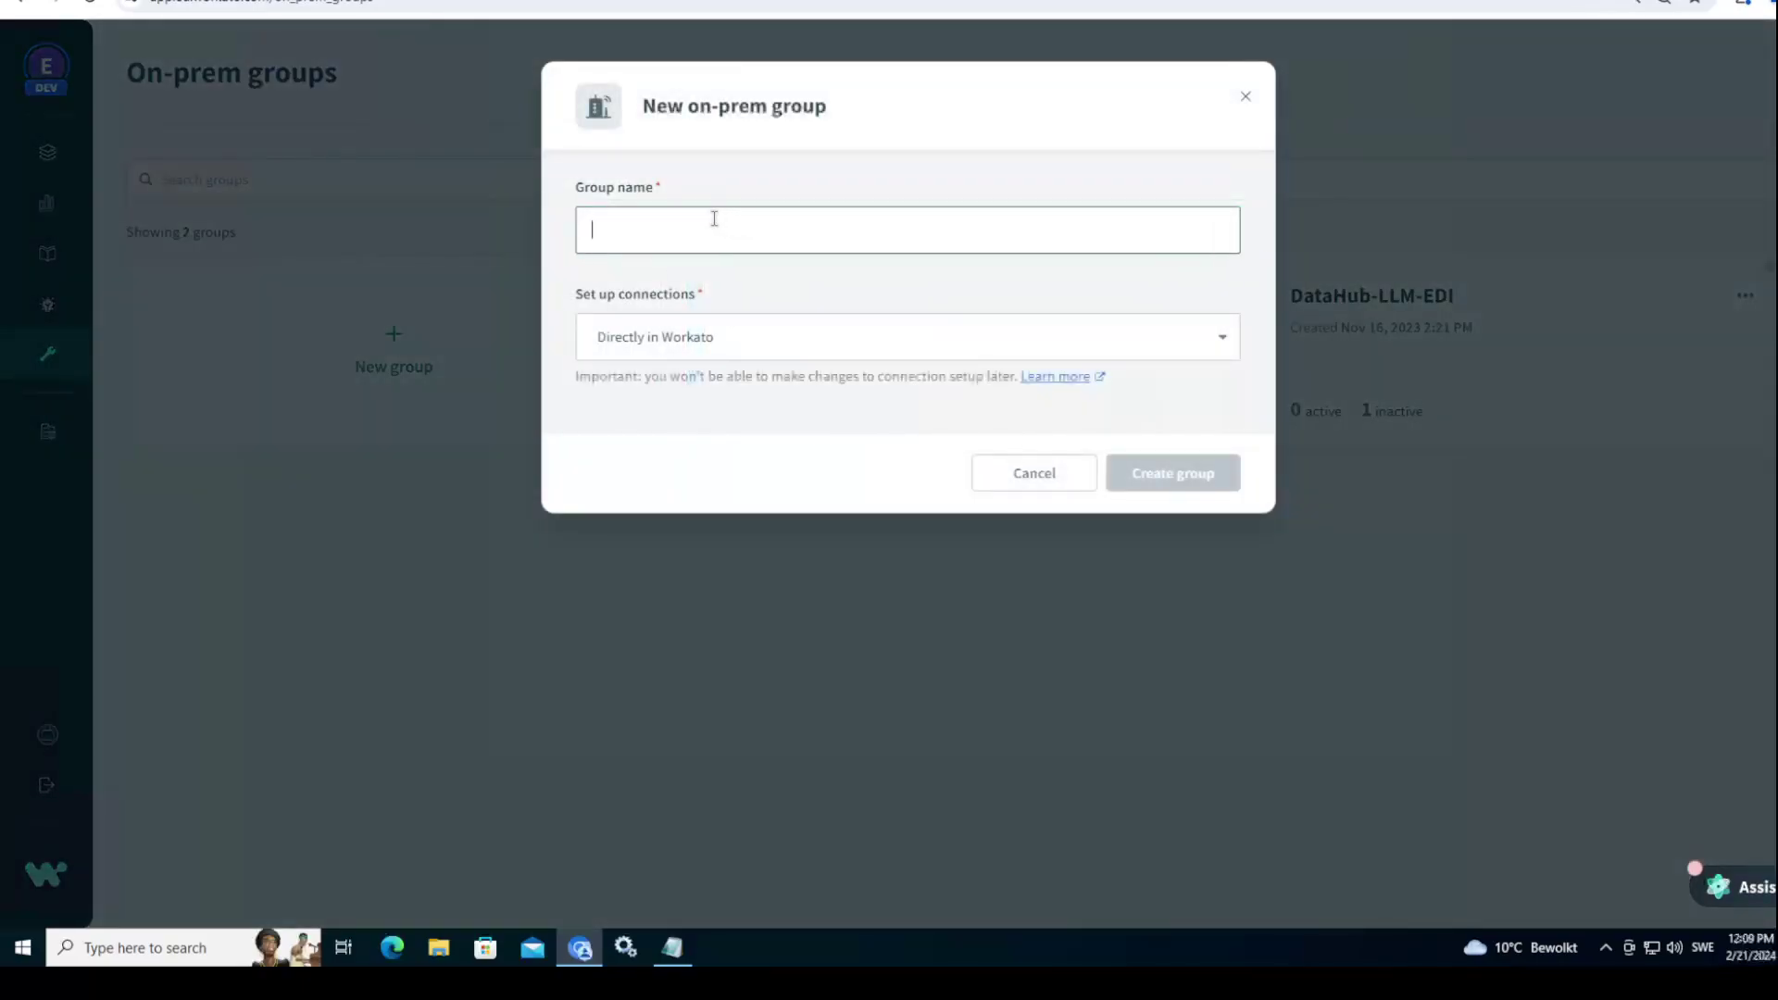
pyautogui.write('SynapseJDBC')
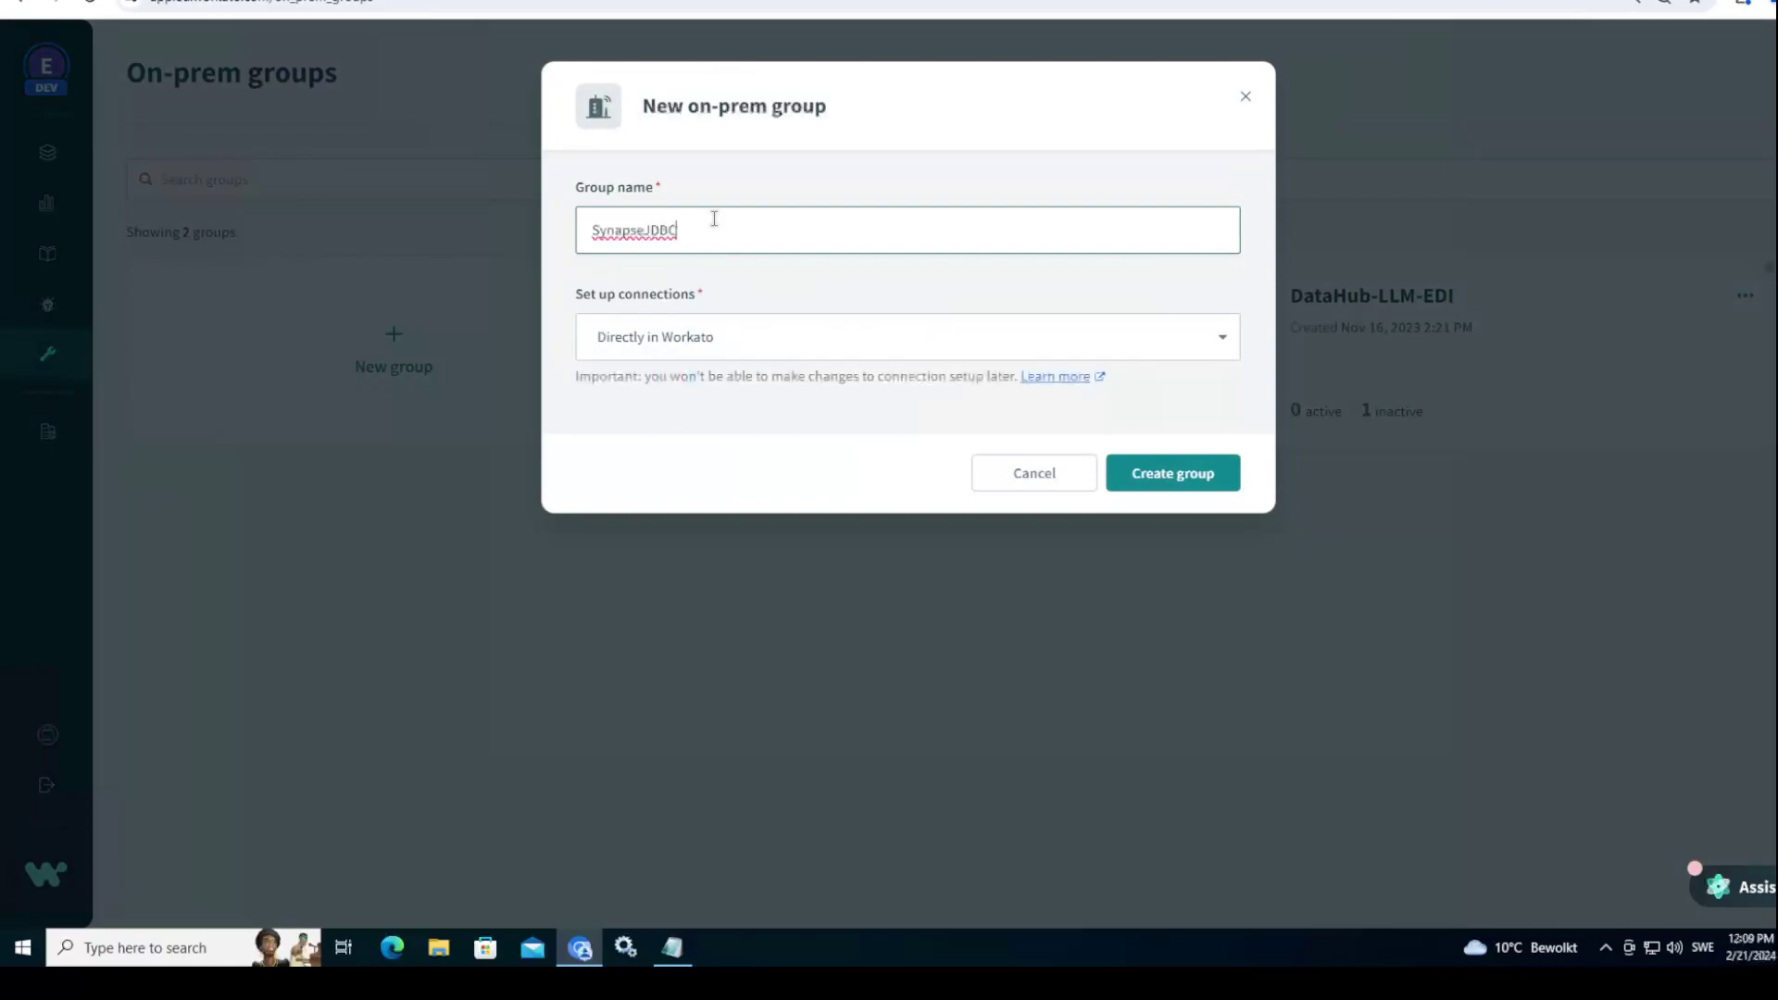
pyautogui.write('Group')
pyautogui.doubleClick(714, 229)
pyautogui.click(1172, 474)
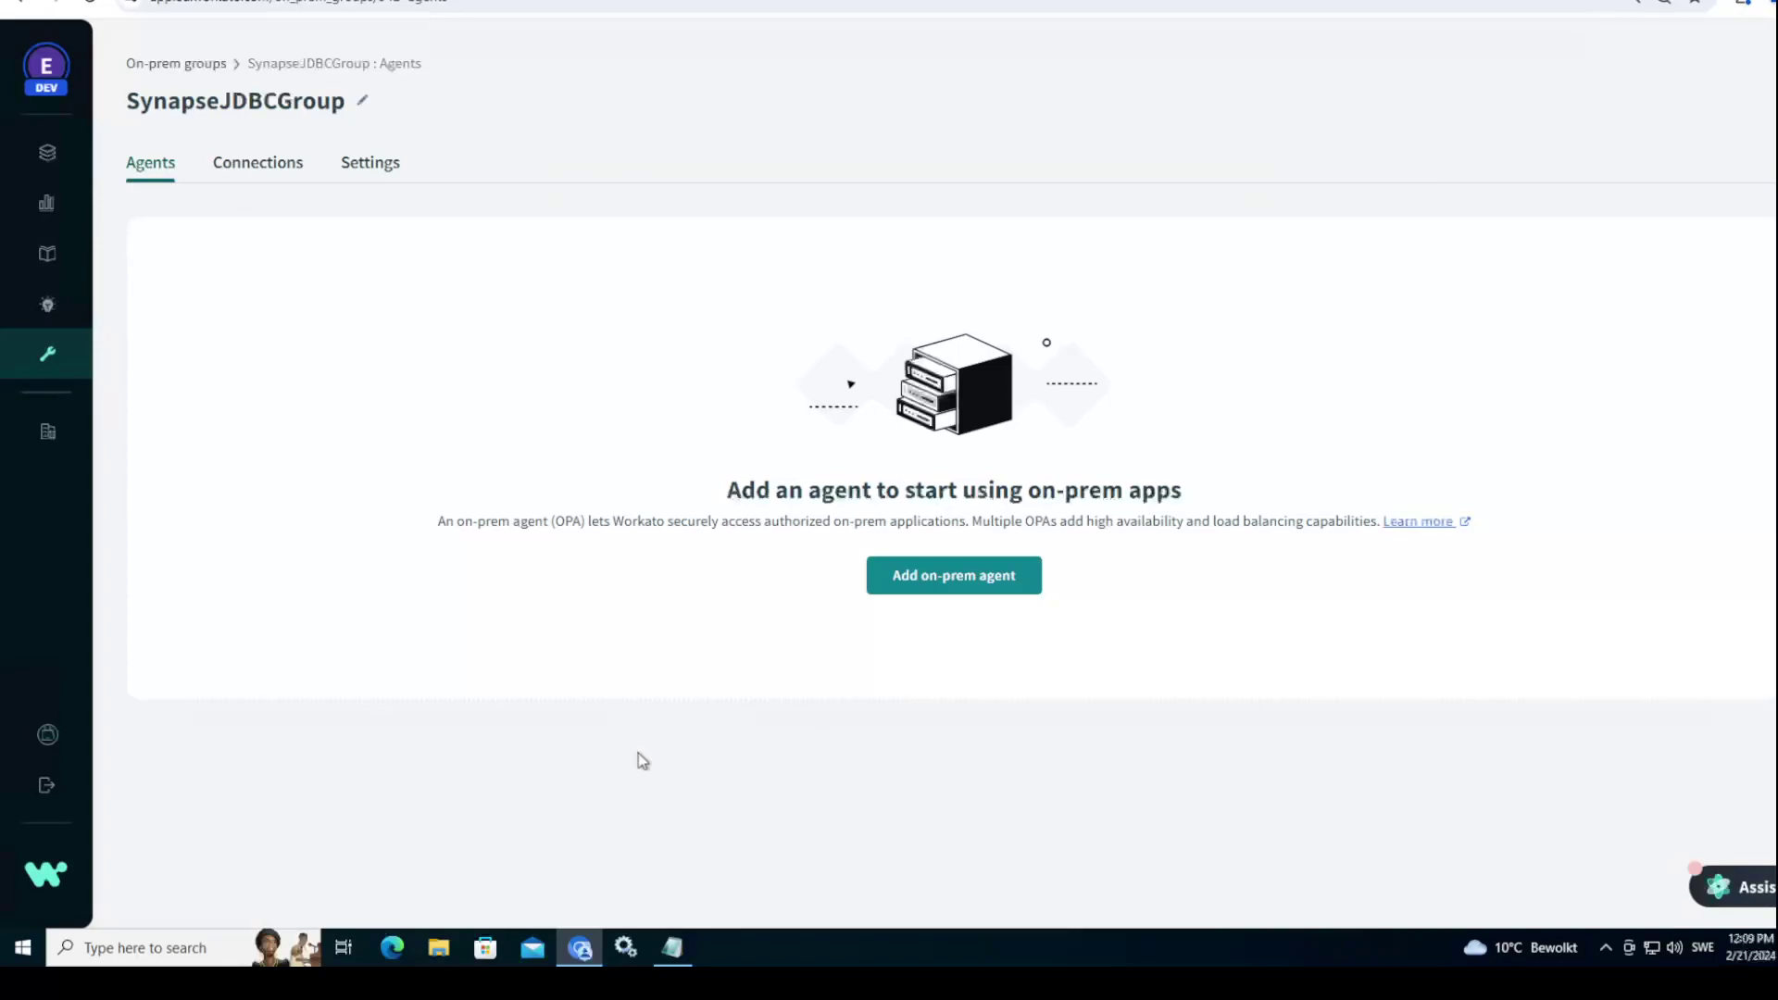
# Step: Start adding a Windows on-prem agent named synapseagent to the group
pyautogui.click(957, 578)
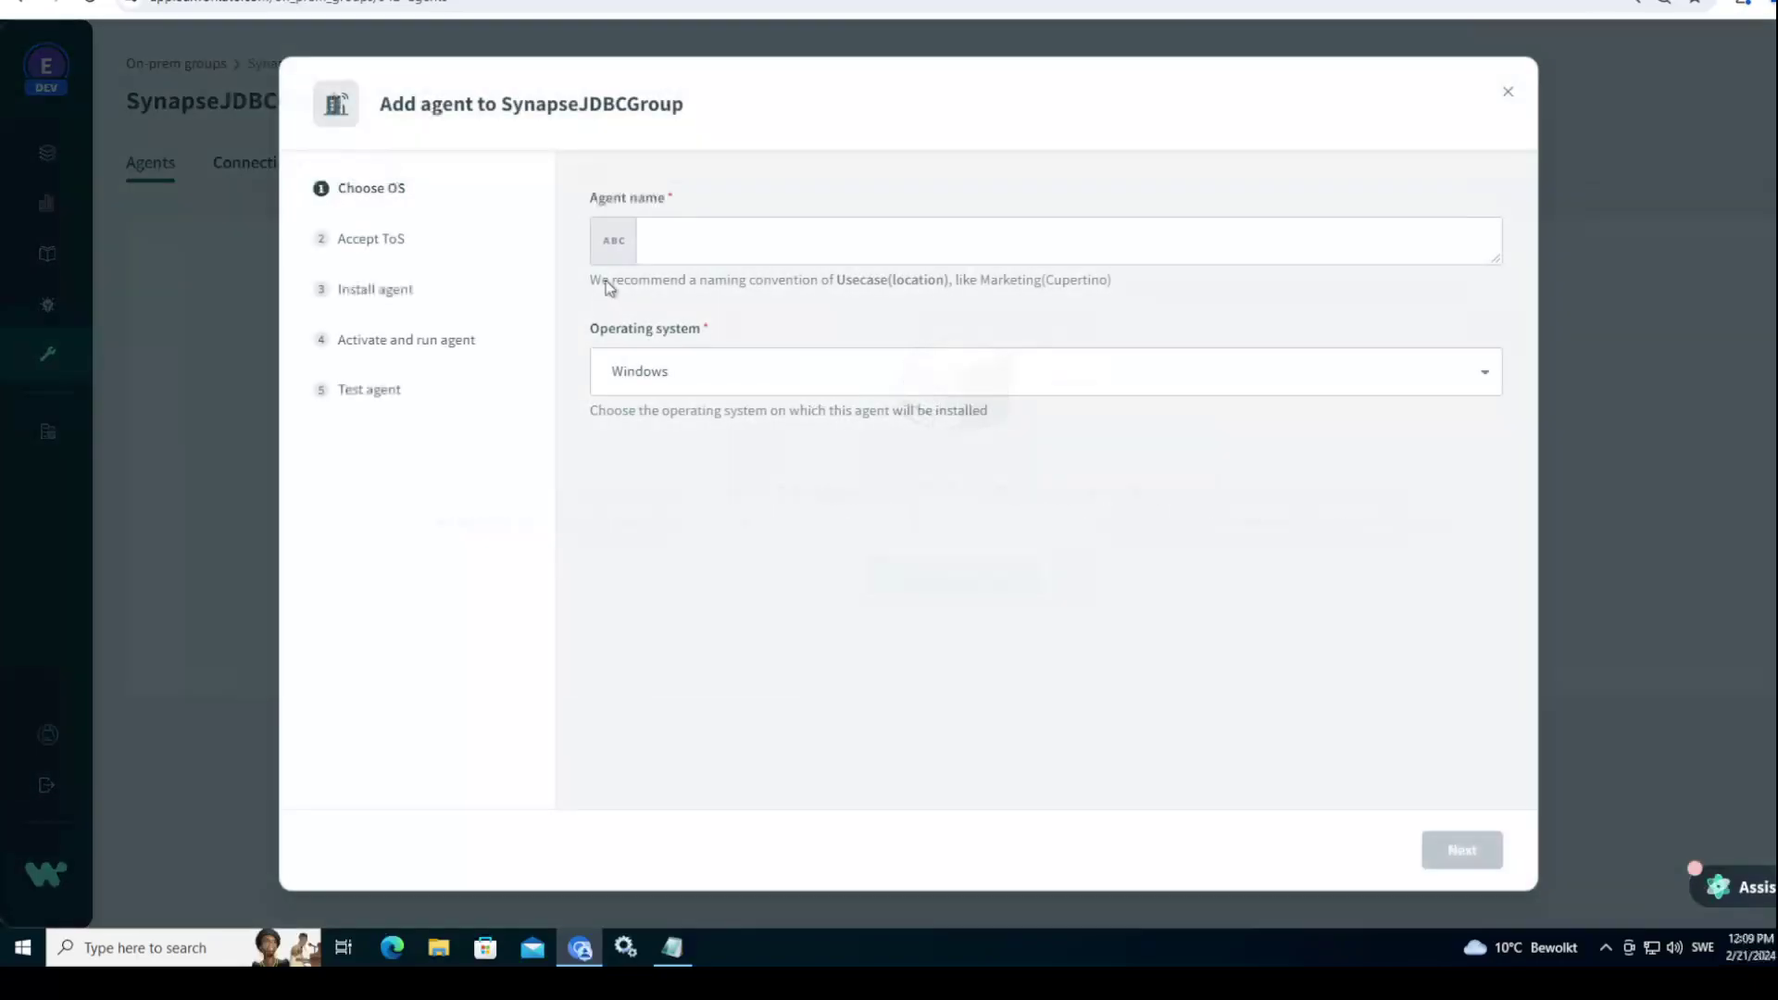
pyautogui.click(643, 371)
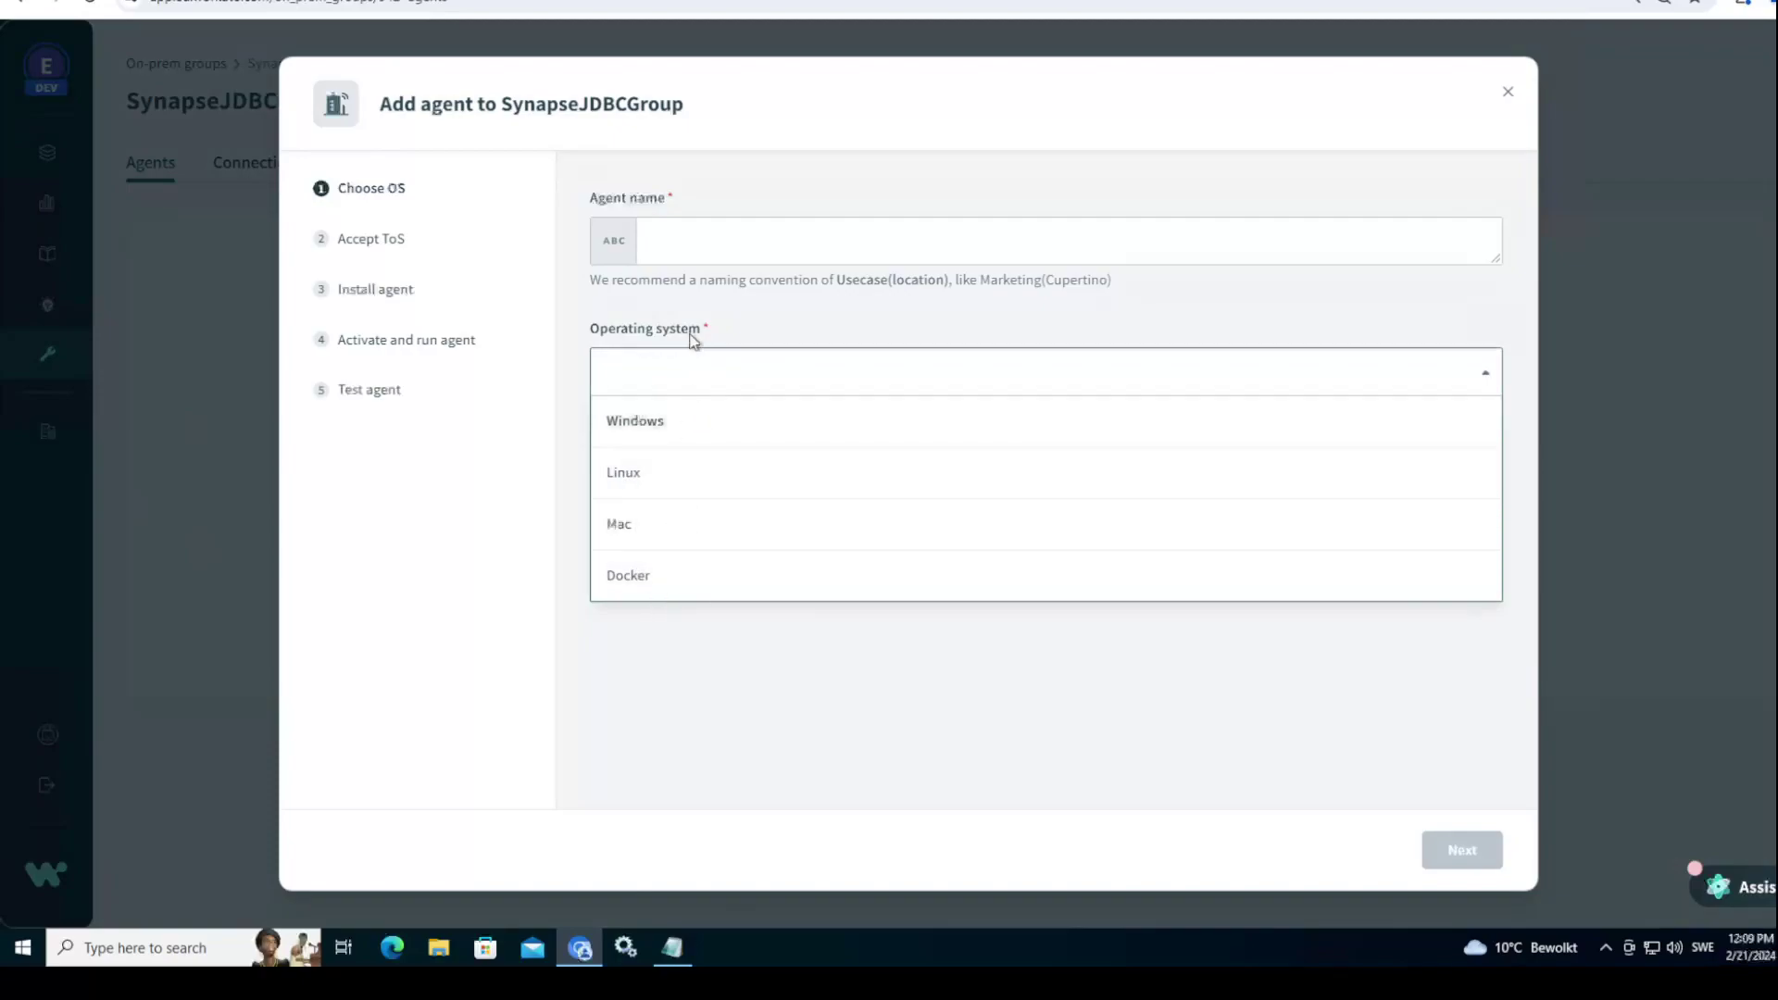
pyautogui.click(728, 232)
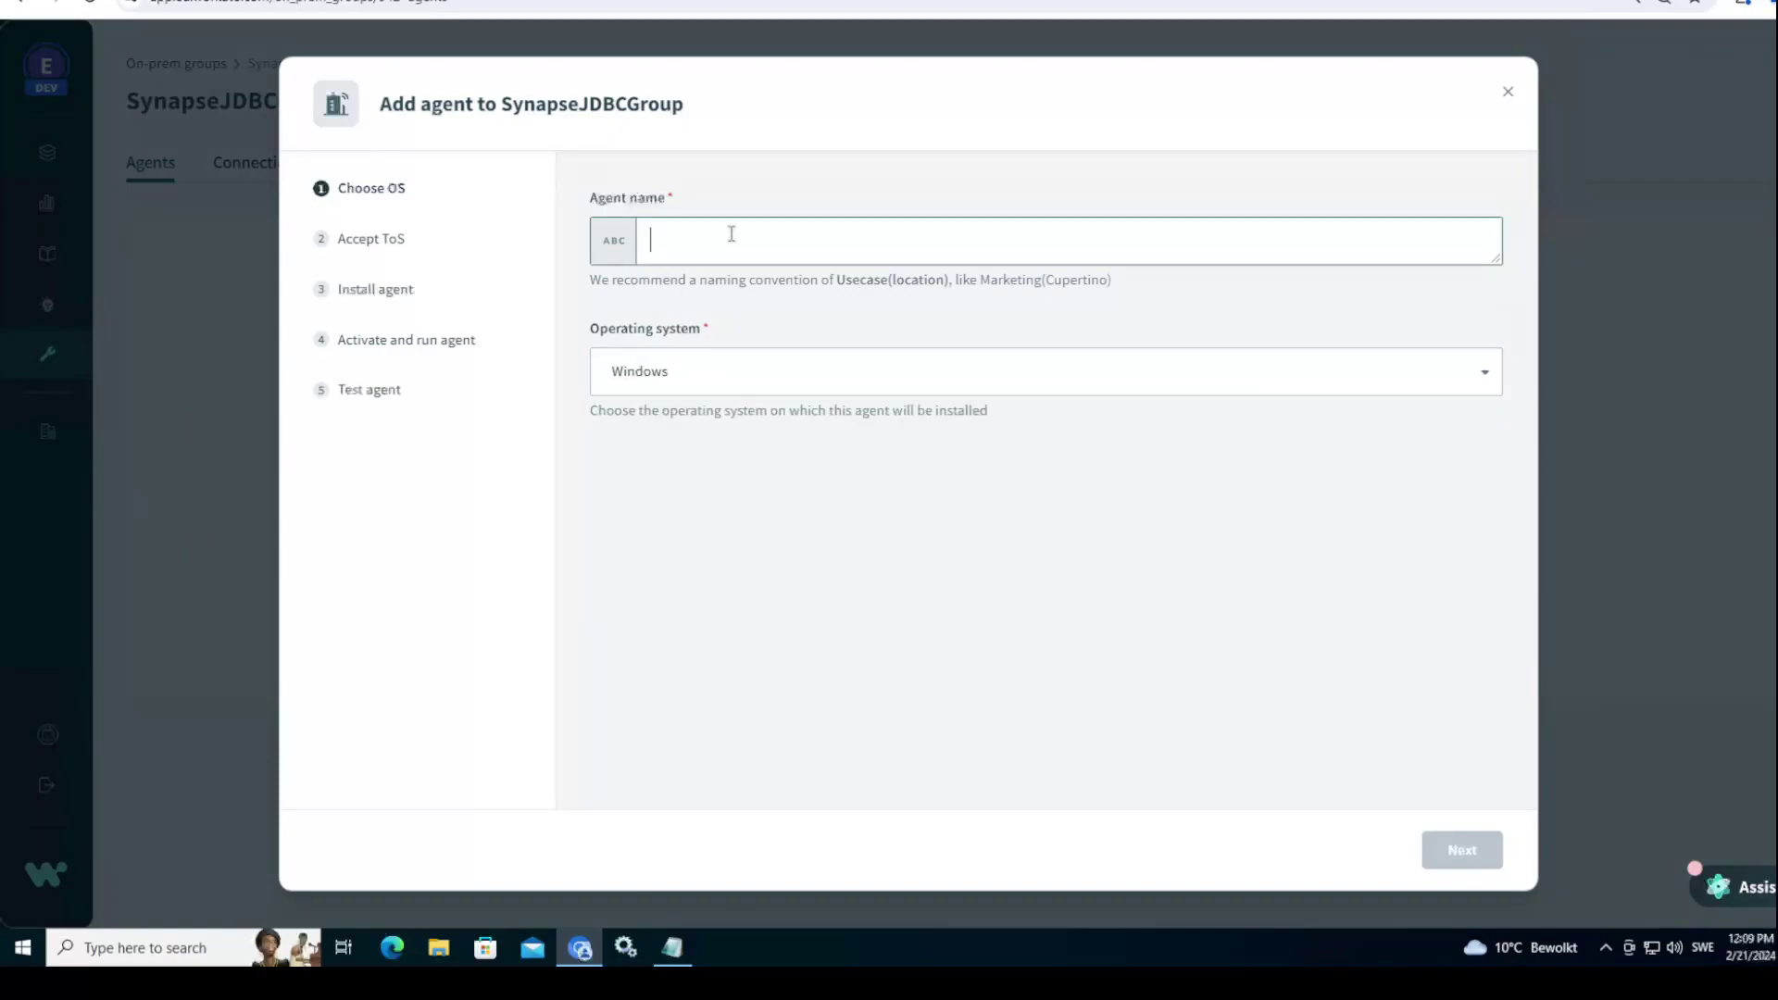
pyautogui.write('synapseagent1')
pyautogui.click(1462, 851)
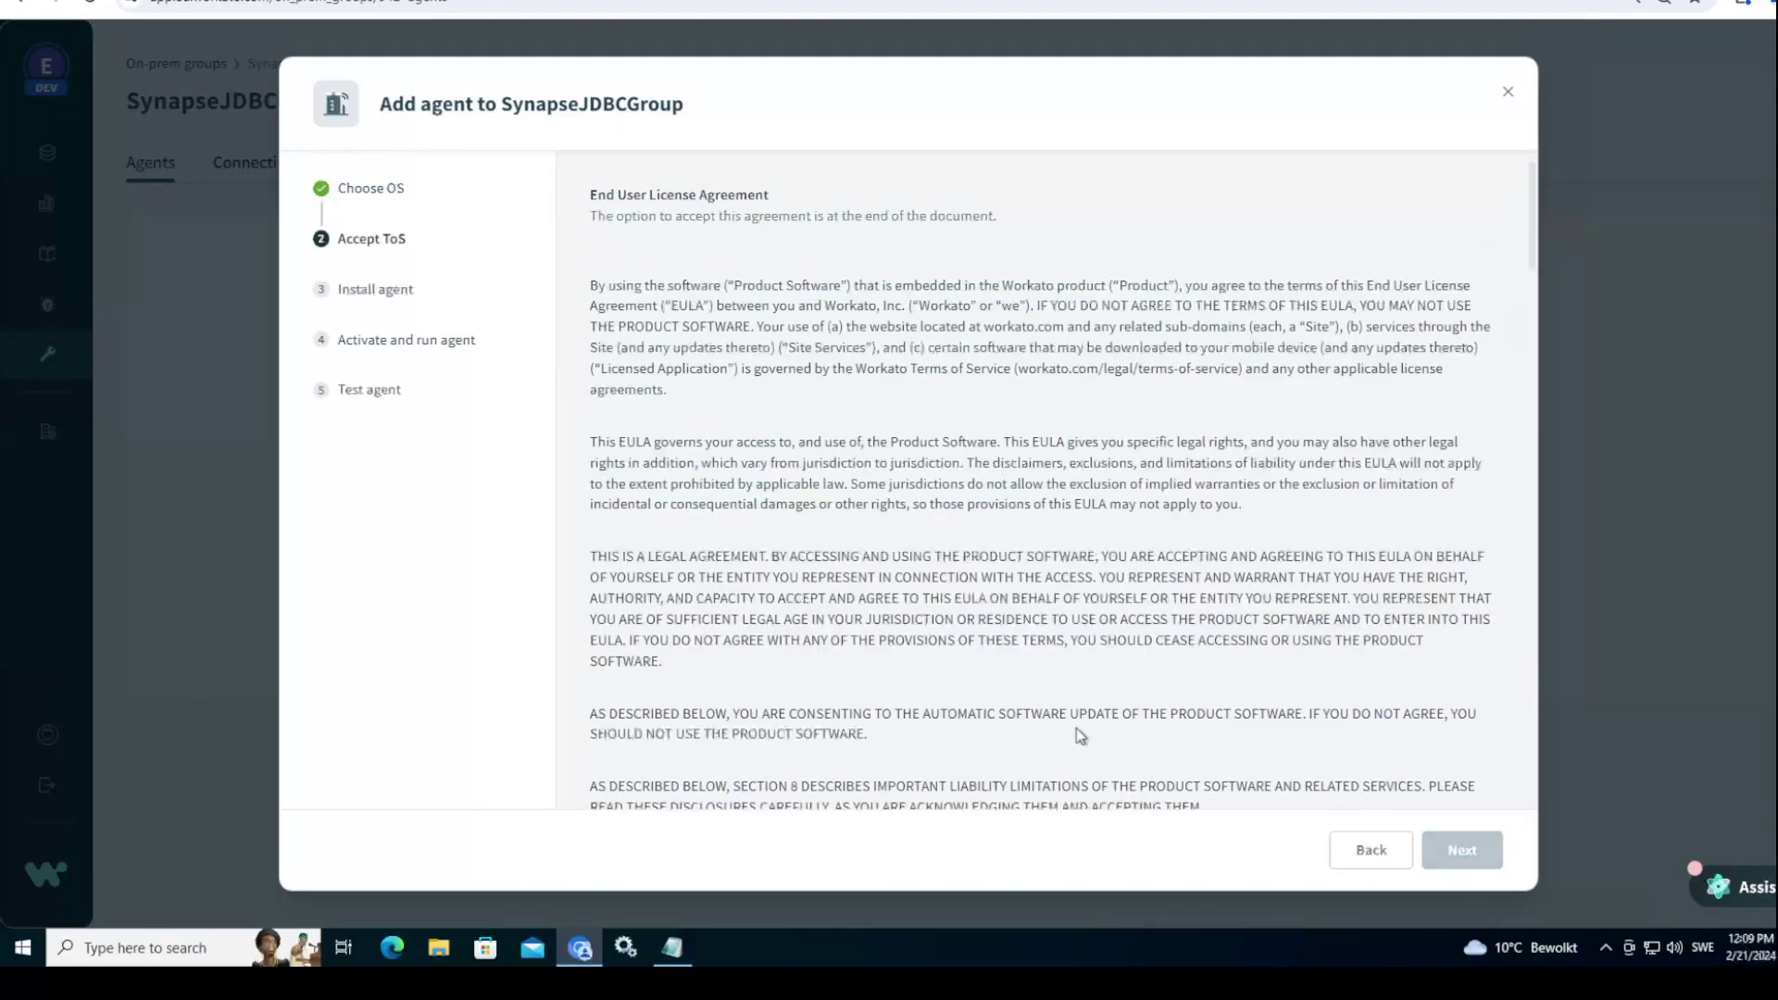
# Step: Accept the licence agreement, download the Windows agent installer and continue to activation
pyautogui.scroll(-20, 1084, 727)
pyautogui.click(891, 763)
pyautogui.click(1504, 852)
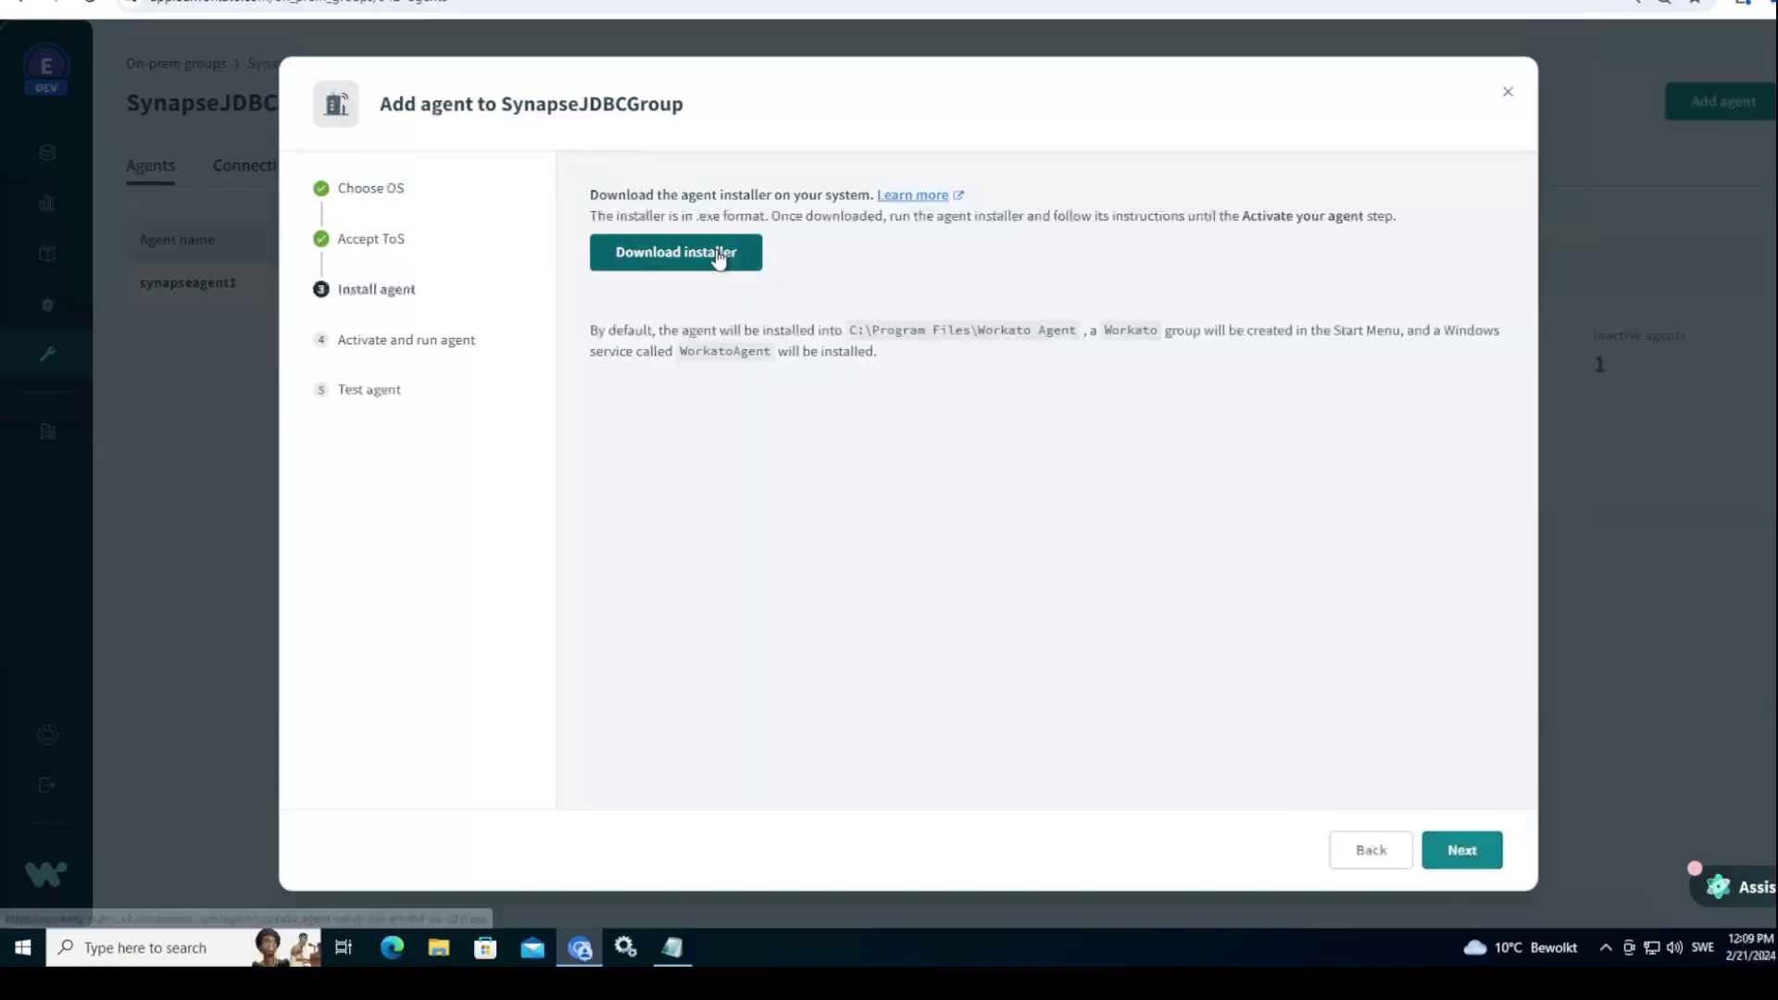
pyautogui.click(718, 257)
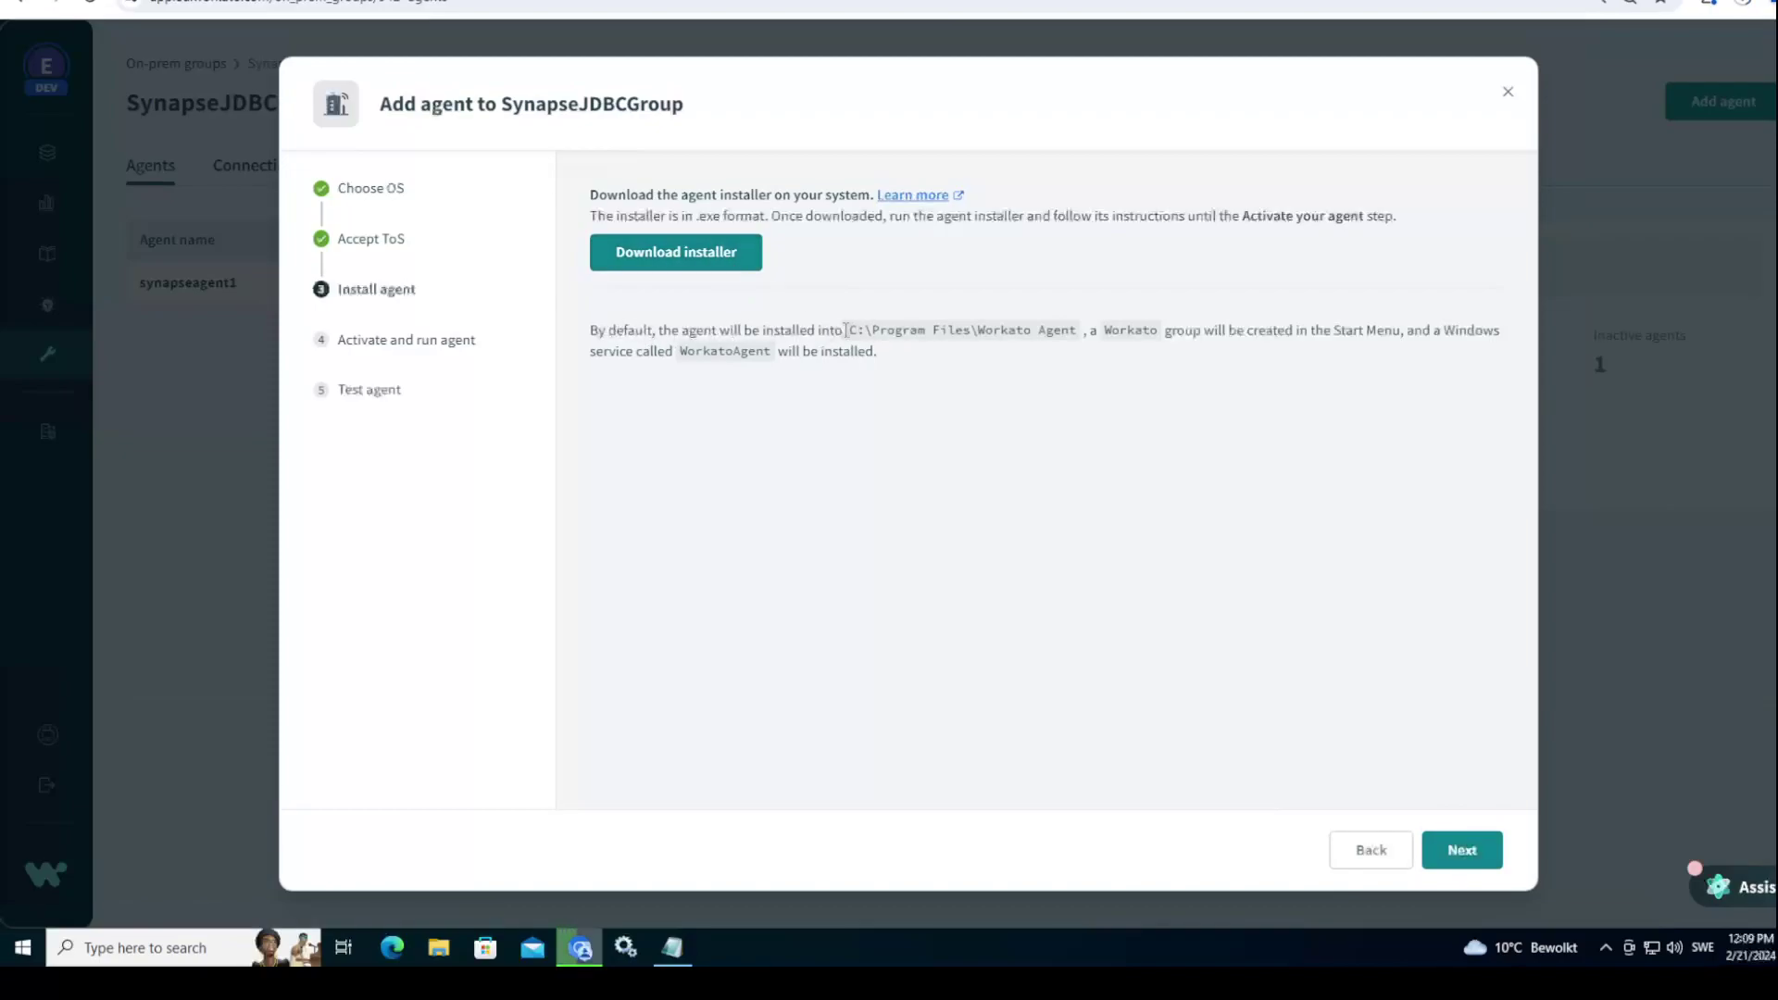
pyautogui.moveTo(883, 328); pyautogui.dragTo(981, 330)
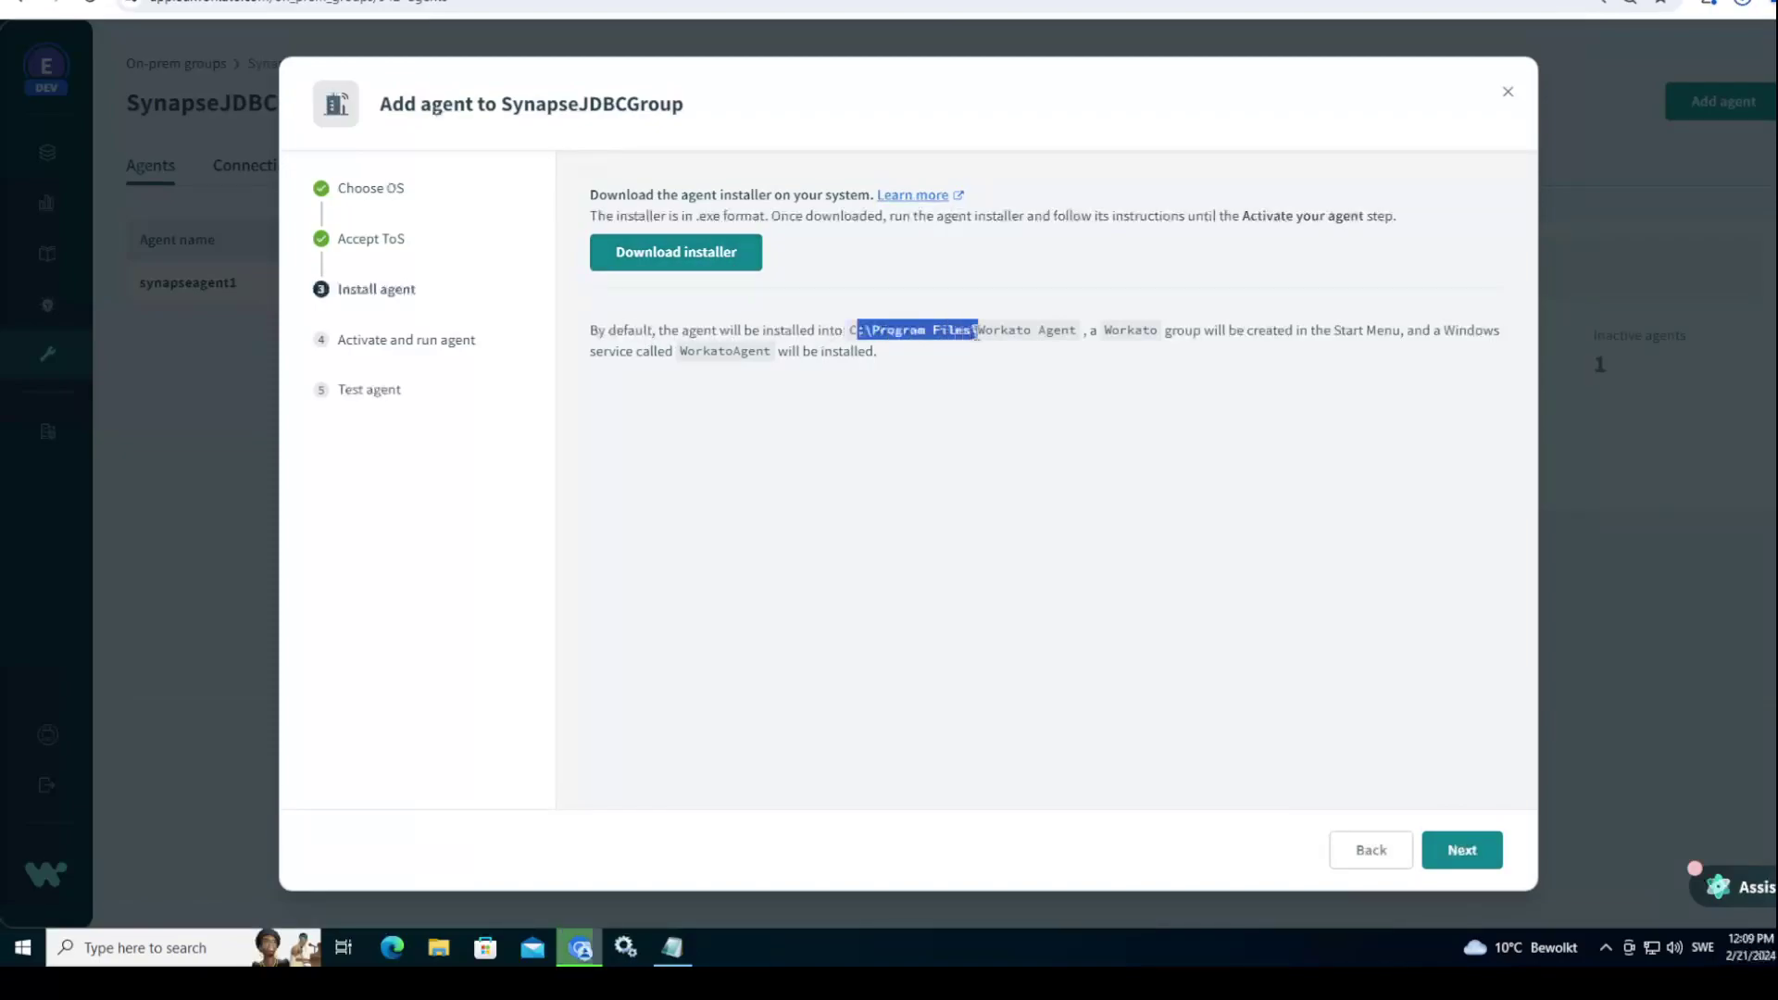
pyautogui.click(1072, 331)
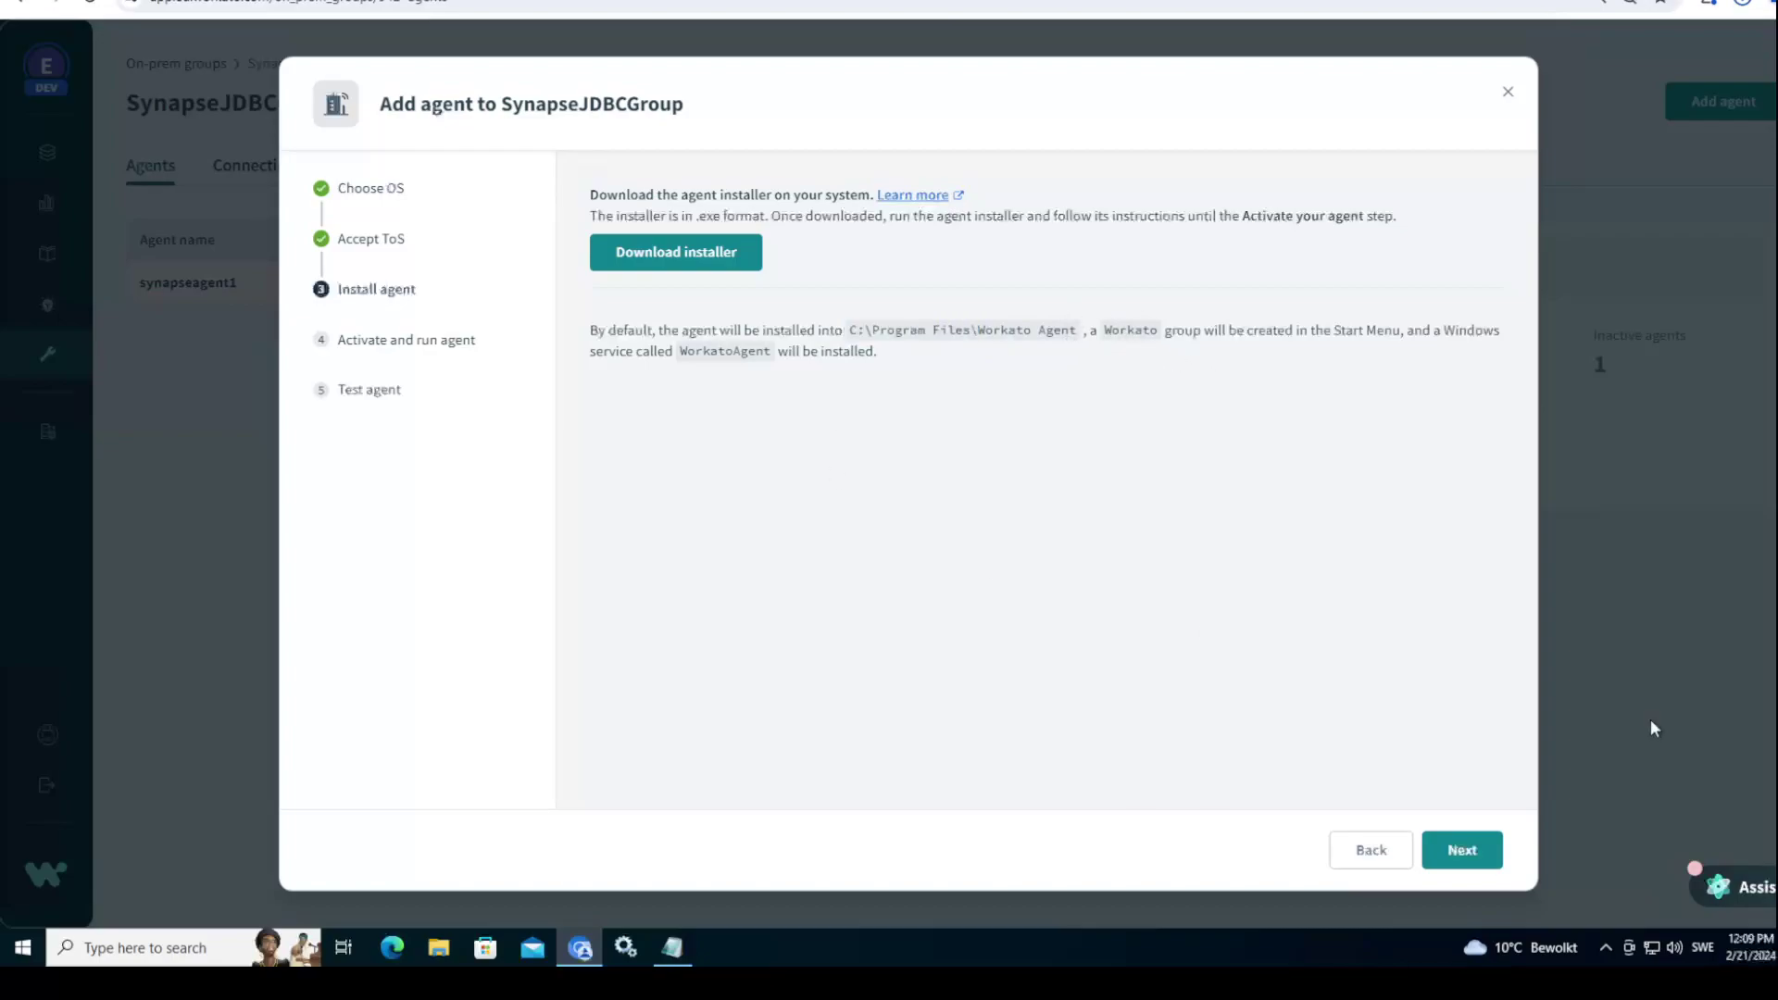
pyautogui.click(1475, 854)
# Step: Run the downloaded agent installer, accepting the instance name, install location and default options
pyautogui.click(1742, 5)
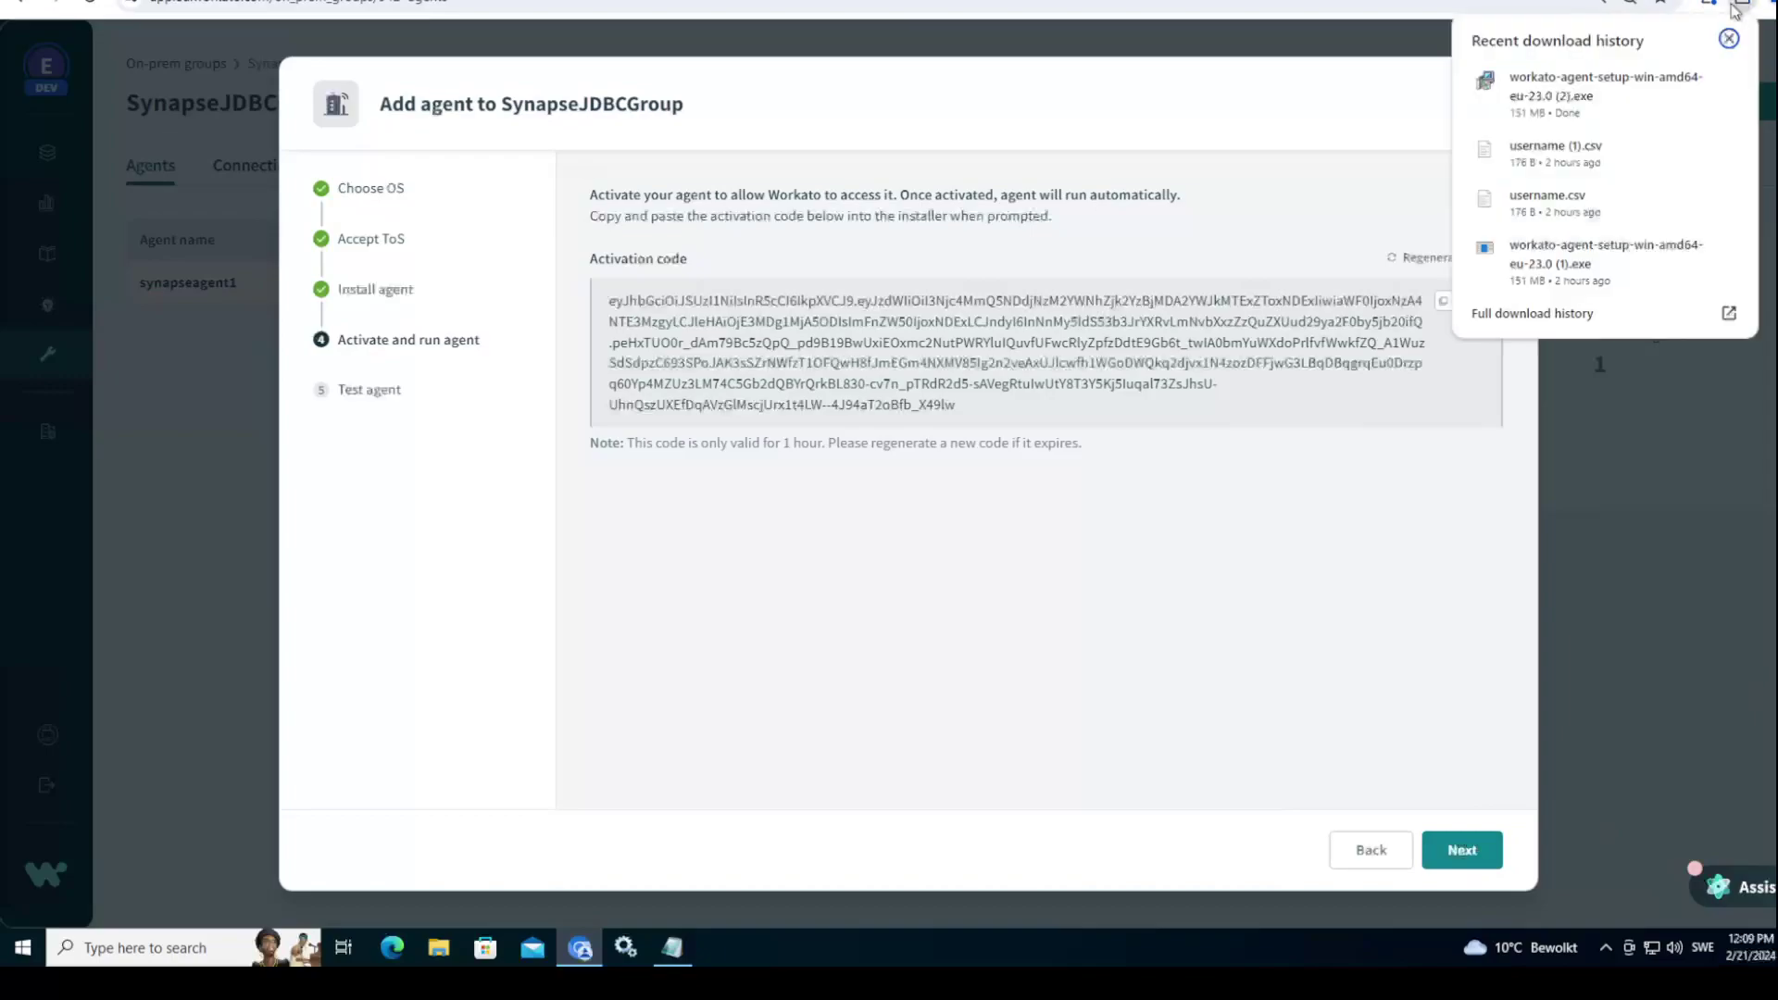
pyautogui.click(1595, 93)
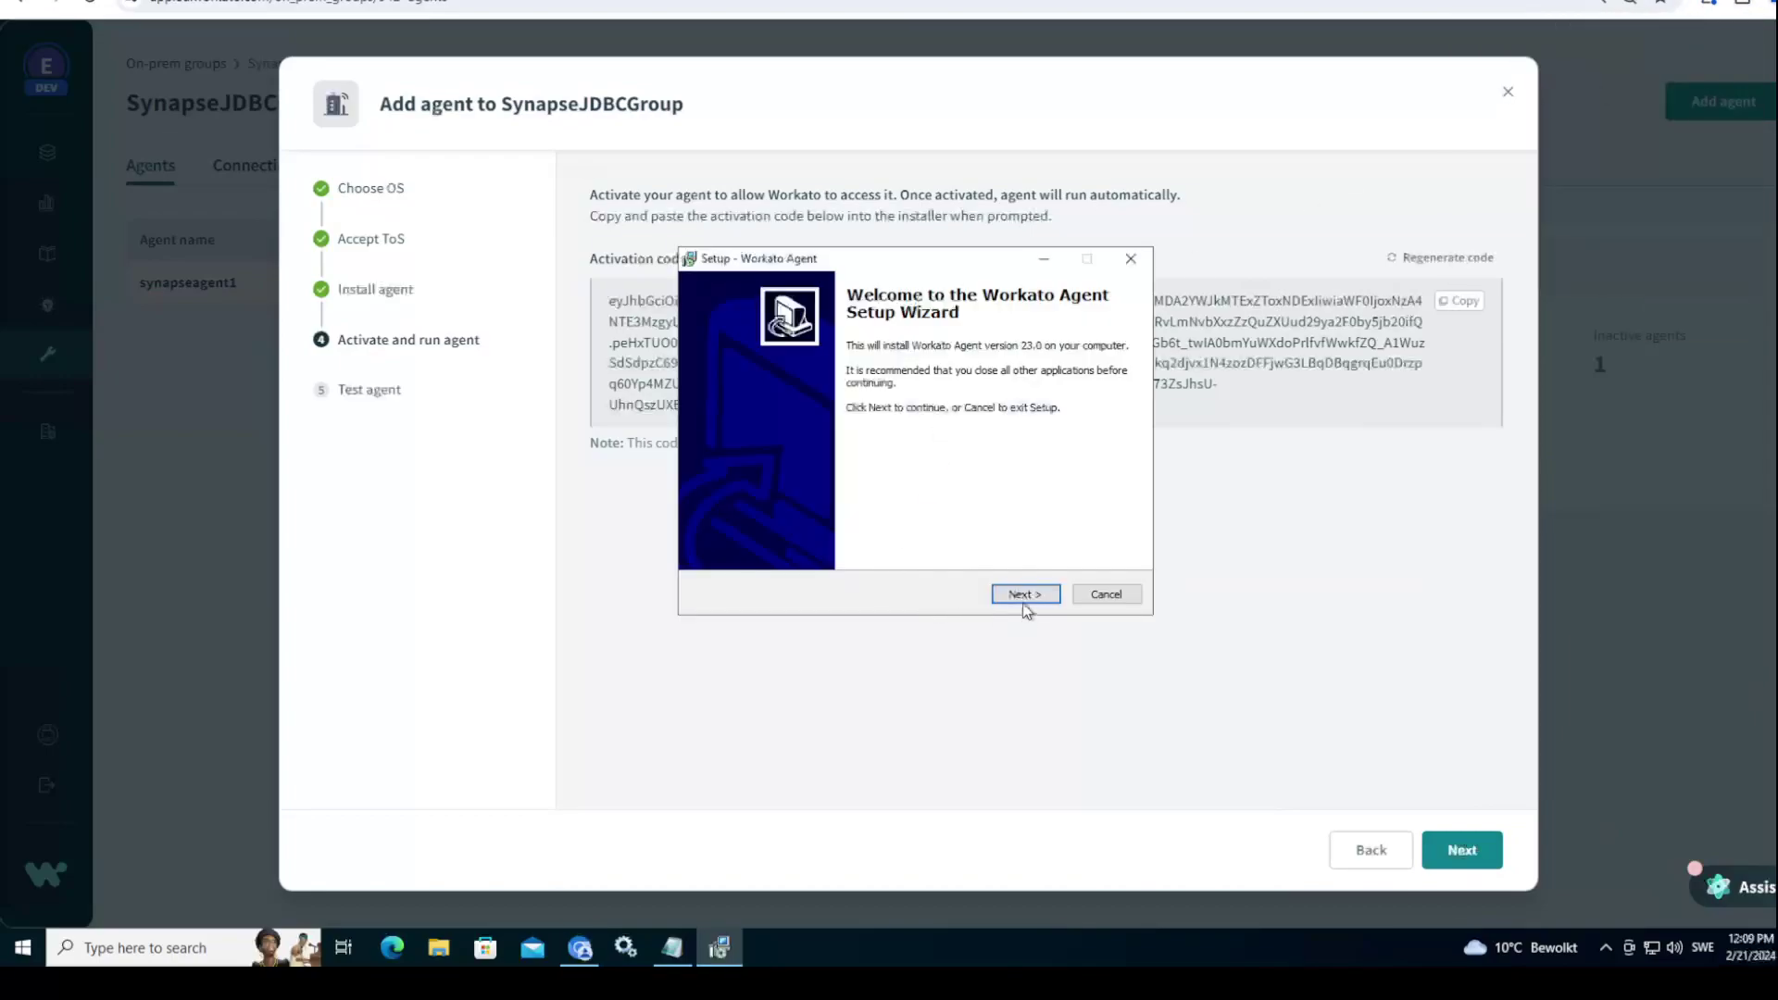
pyautogui.click(1025, 604)
pyautogui.write('synapseagent1')
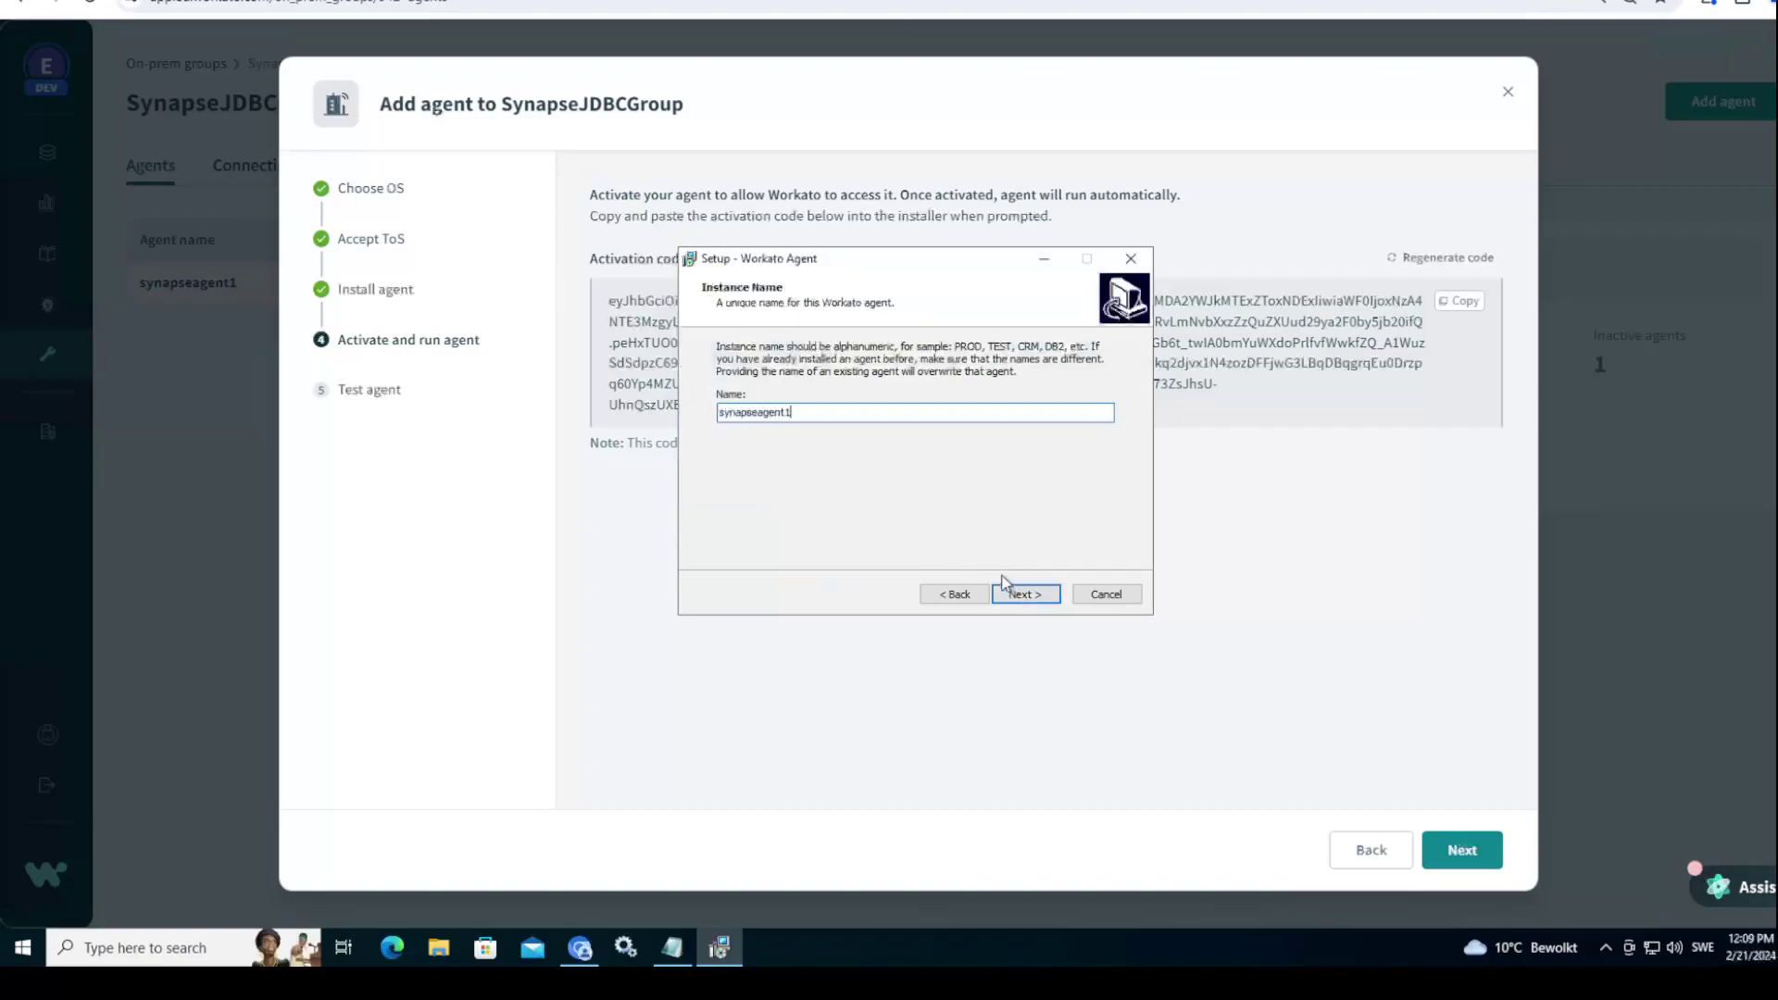
pyautogui.click(1024, 595)
pyautogui.click(1026, 596)
pyautogui.click(1026, 596)
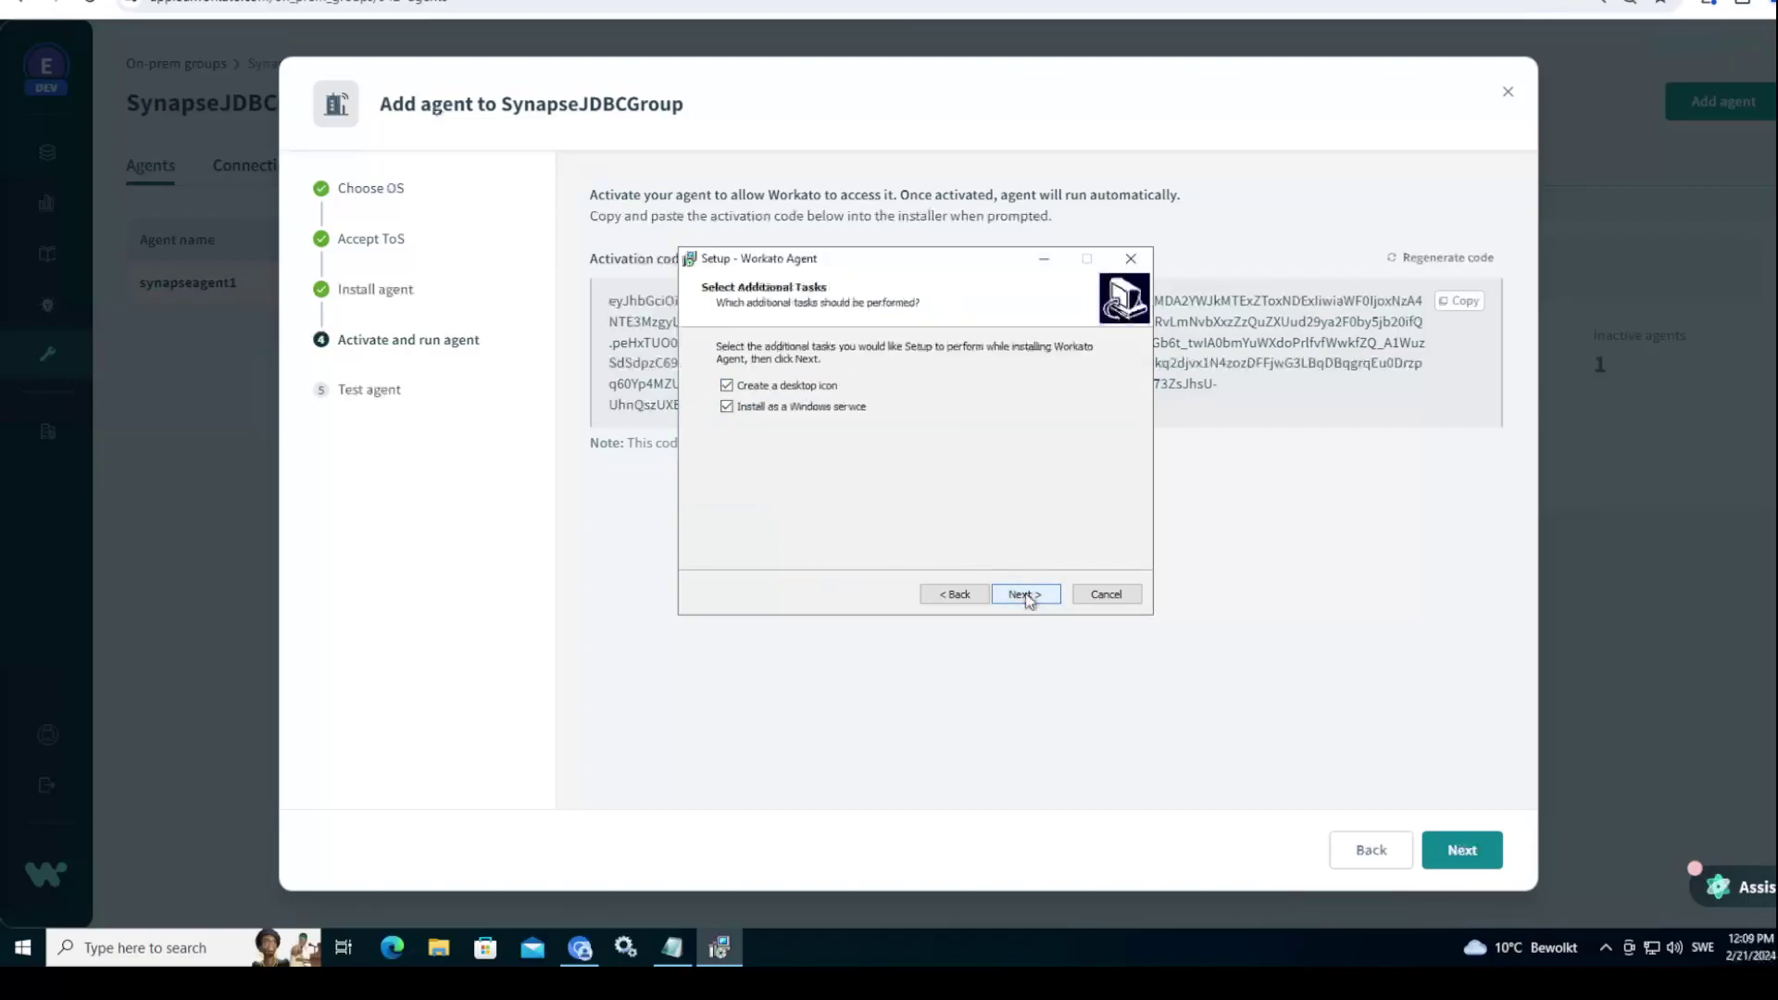
pyautogui.click(1026, 596)
pyautogui.click(1026, 596)
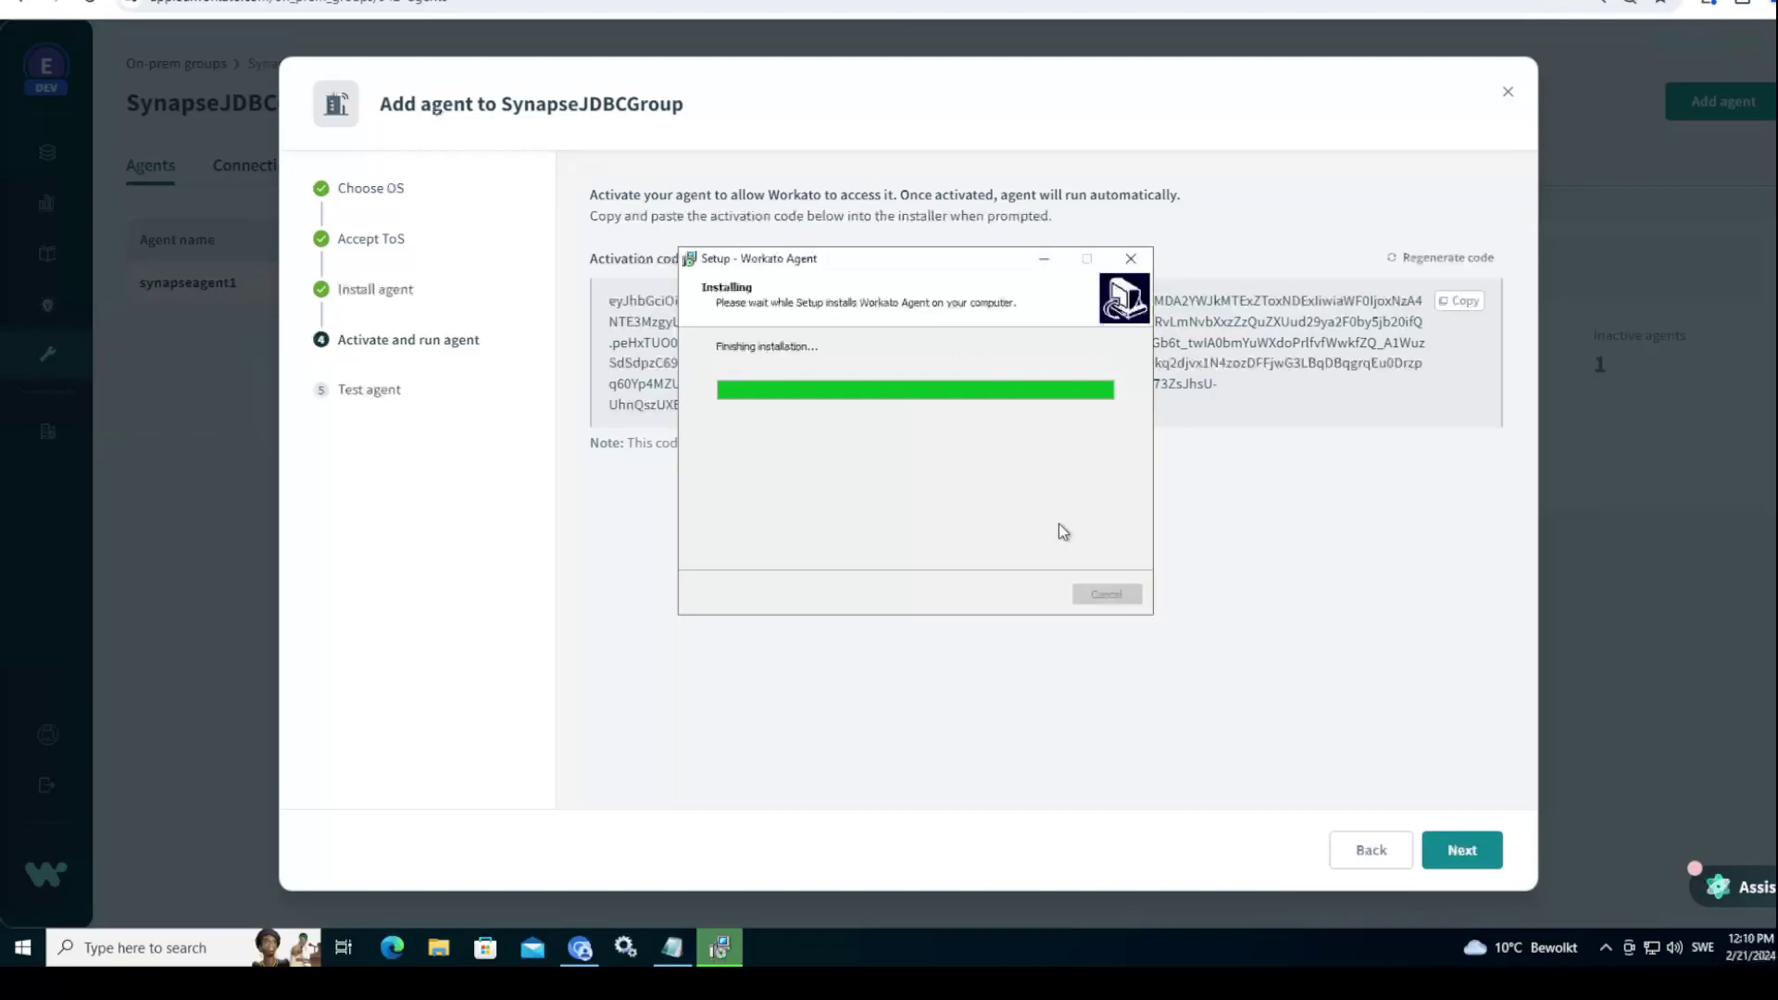
# Step: Copy the activation code from Workato, paste it into the installer and submit it
pyautogui.moveTo(924, 254); pyautogui.dragTo(1580, 476)
pyautogui.click(1458, 301)
pyautogui.click(719, 946)
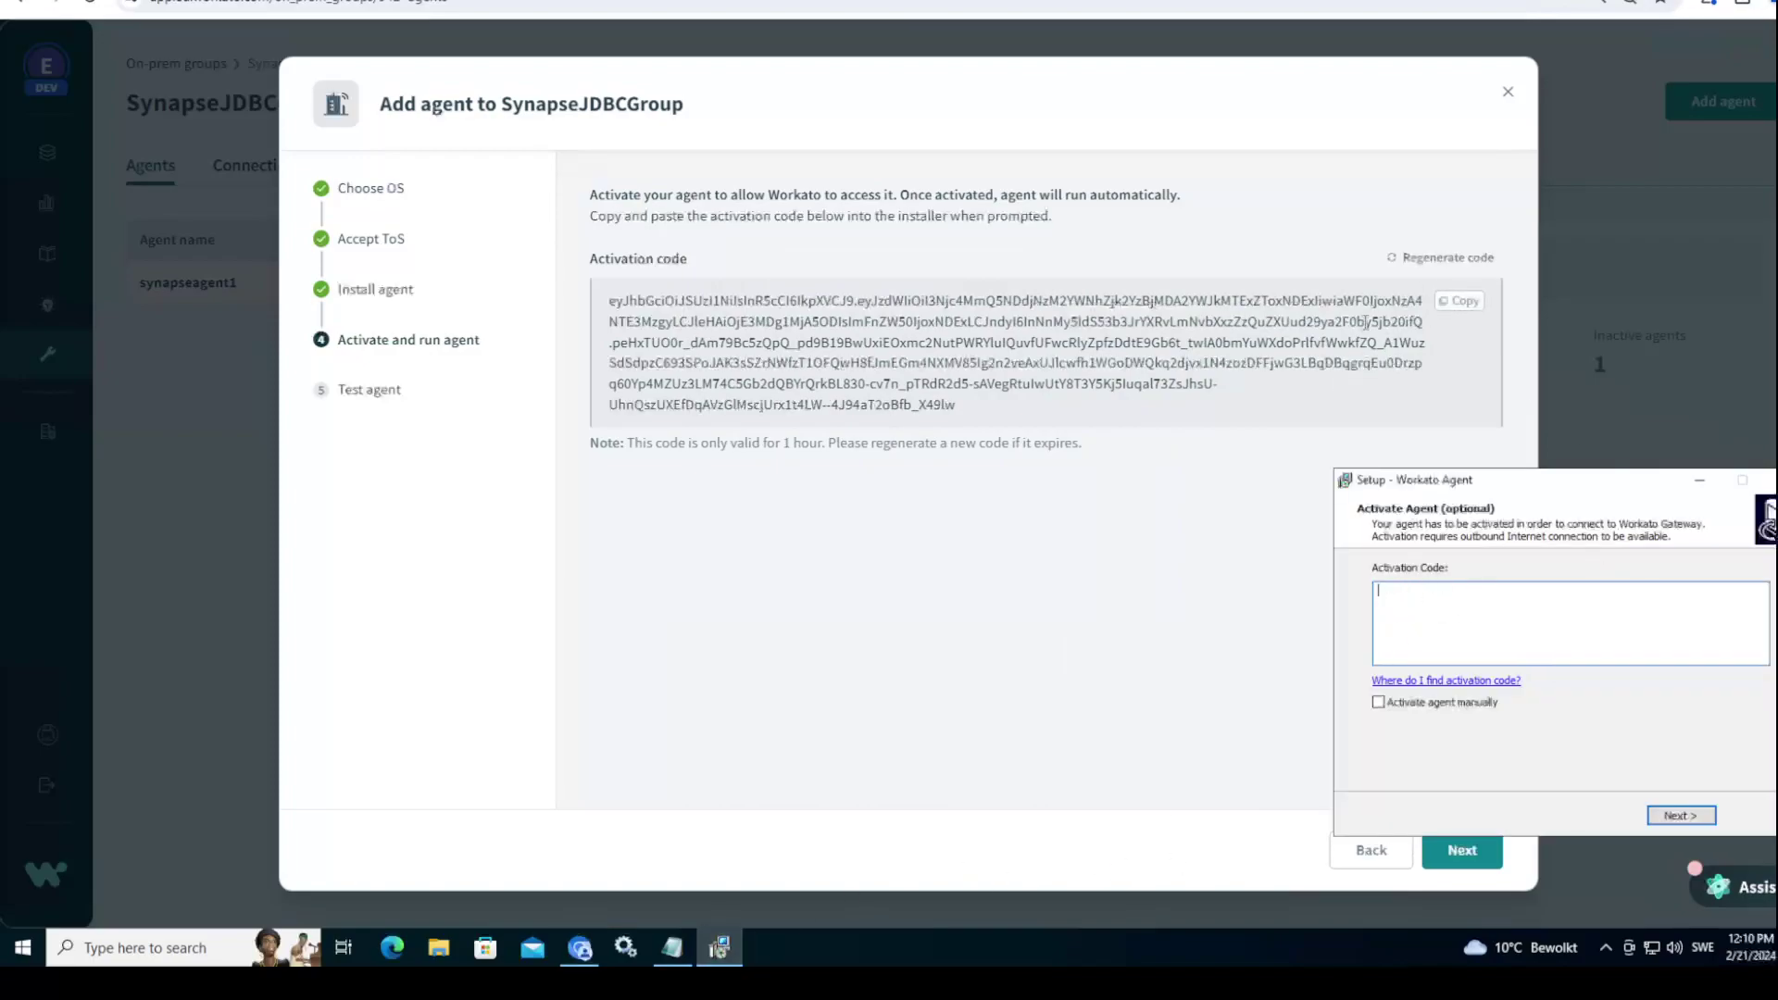
pyautogui.hotkey('ctrl', 'v')
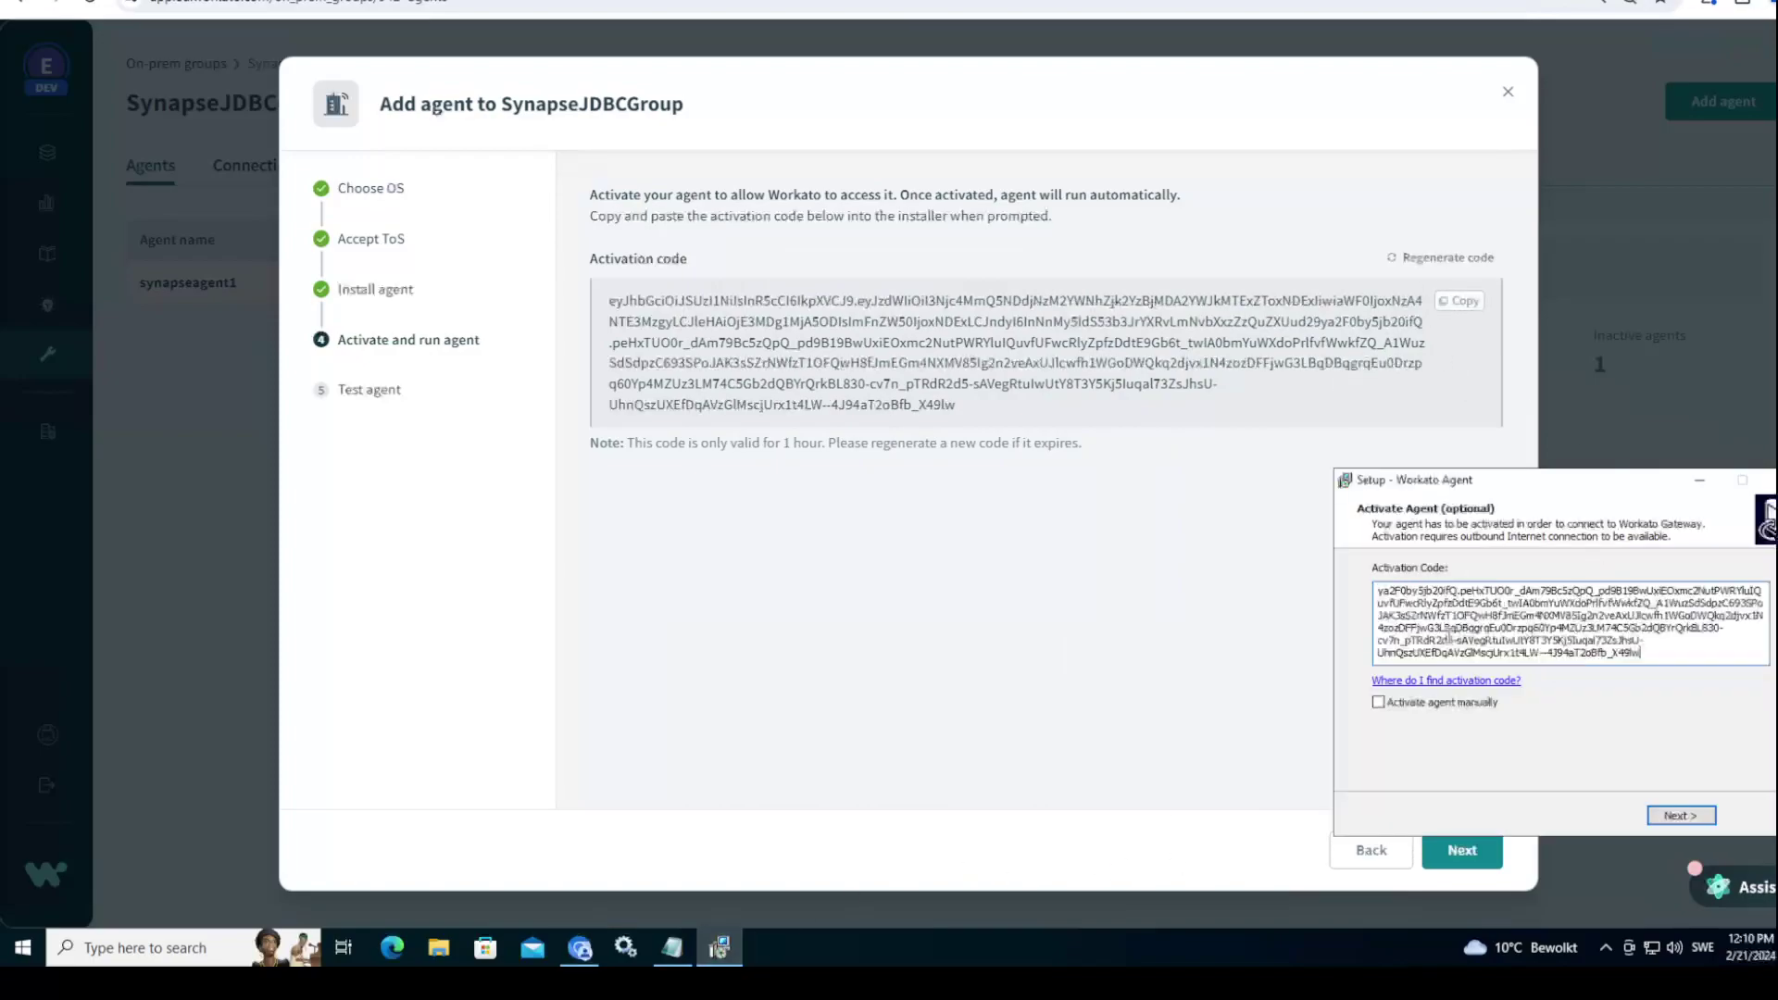
pyautogui.click(1680, 816)
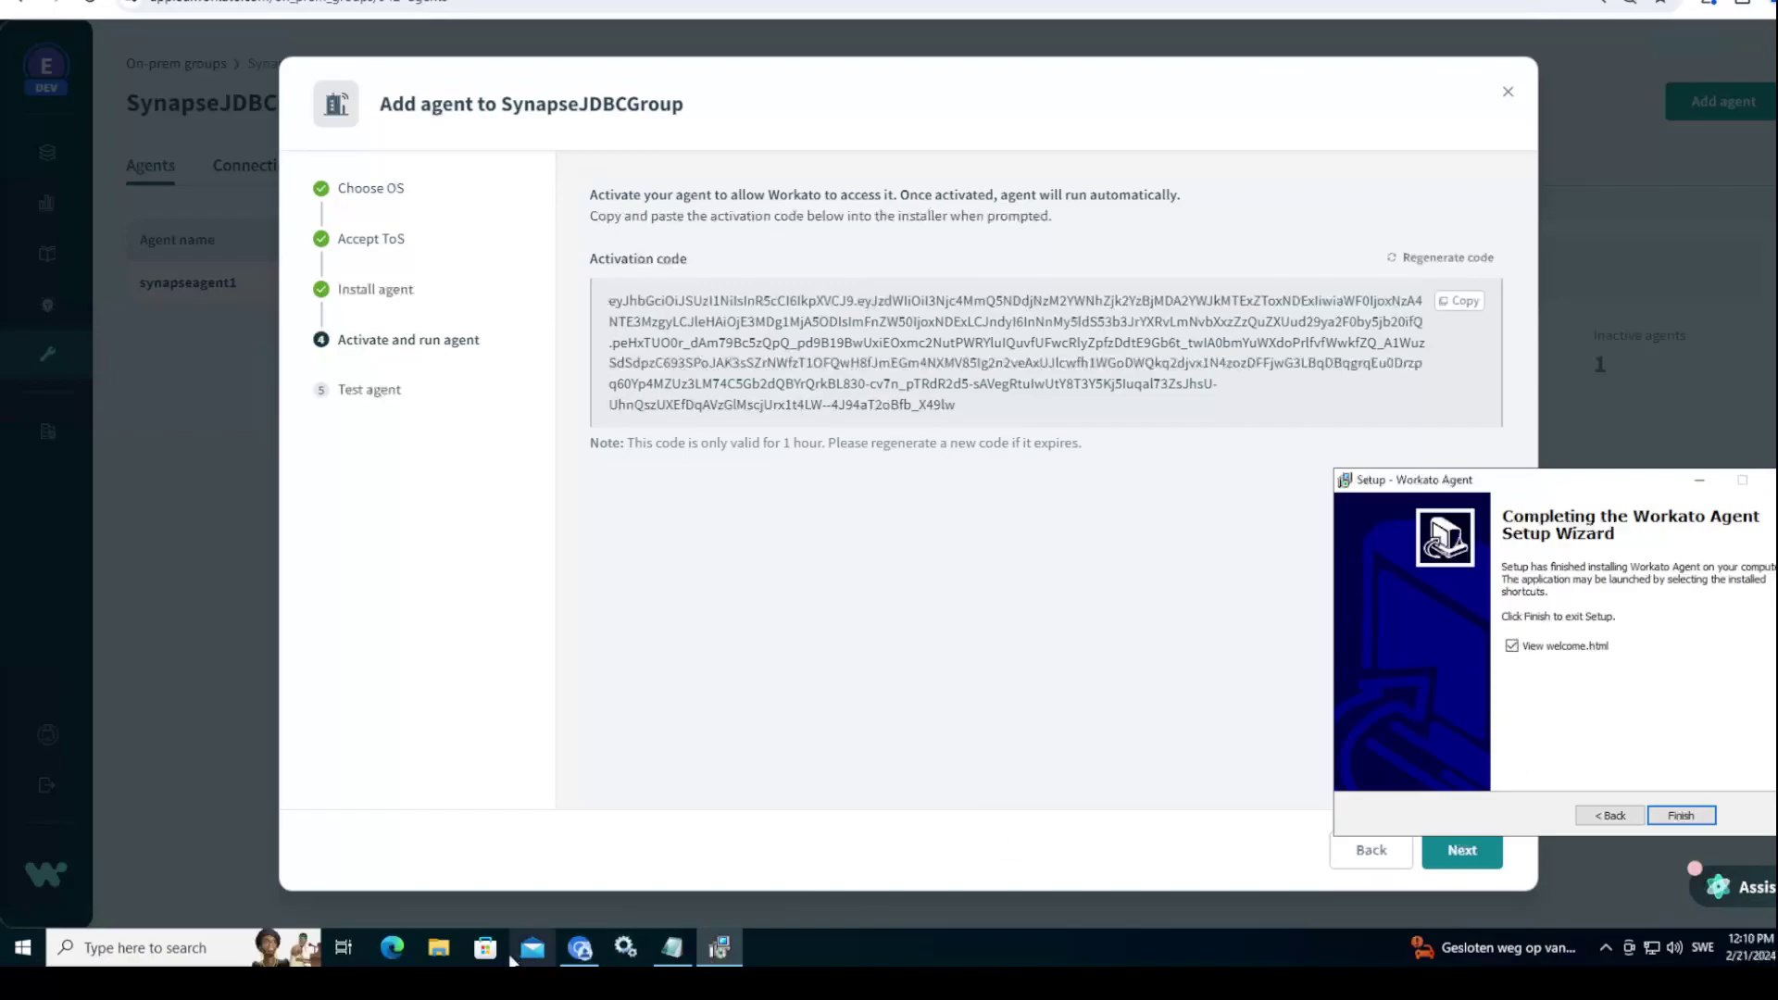
# Step: Browse to C:\Program Files\Workato Agent synapseagent1, check its empty logs folder, and go back
pyautogui.click(439, 947)
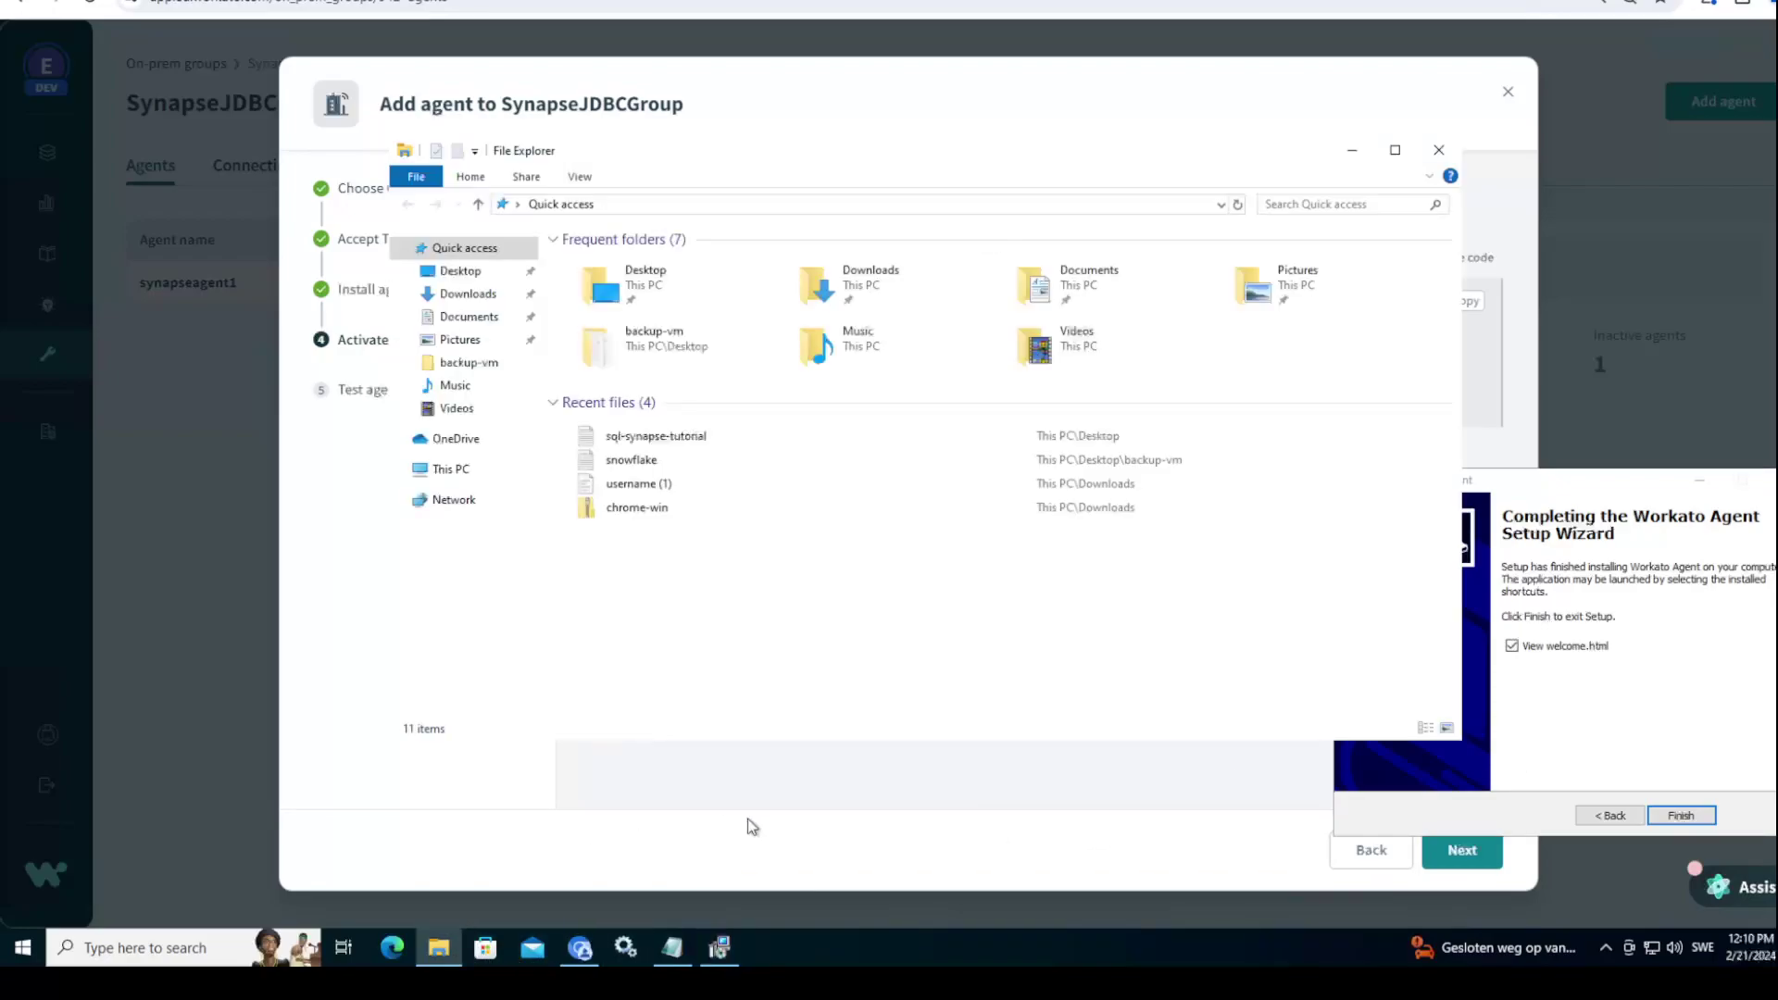
pyautogui.click(448, 471)
pyautogui.doubleClick(714, 489)
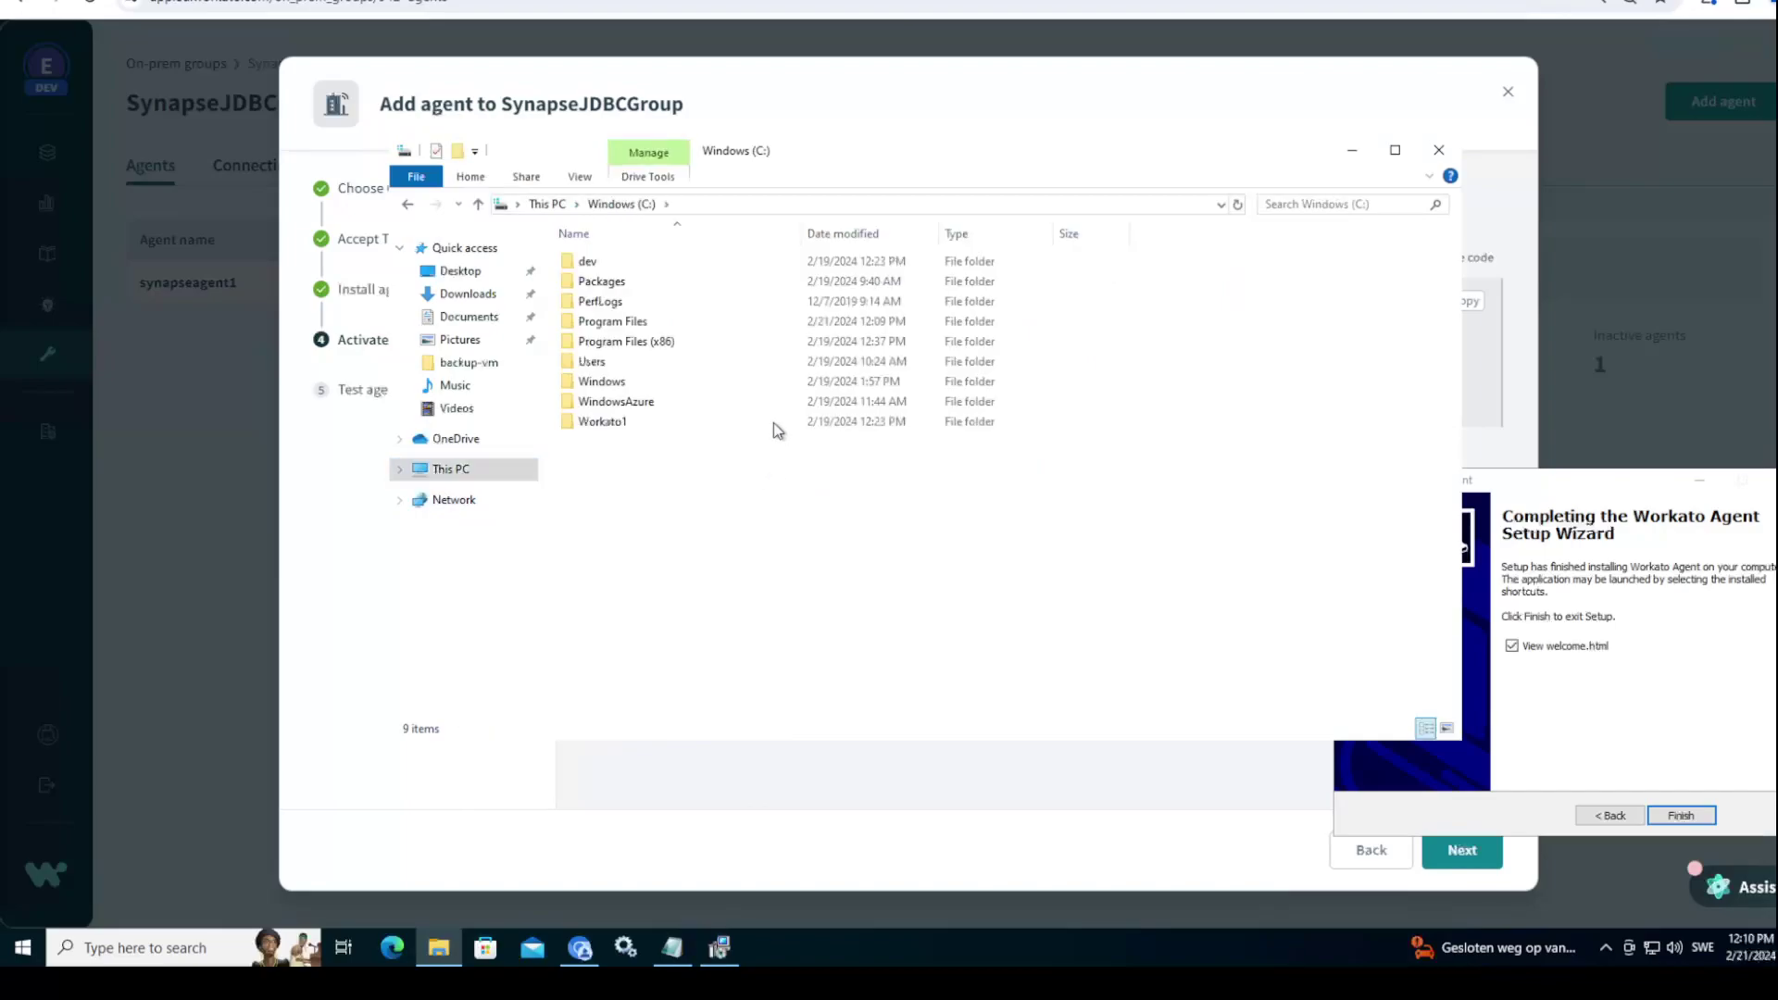
pyautogui.click(617, 425)
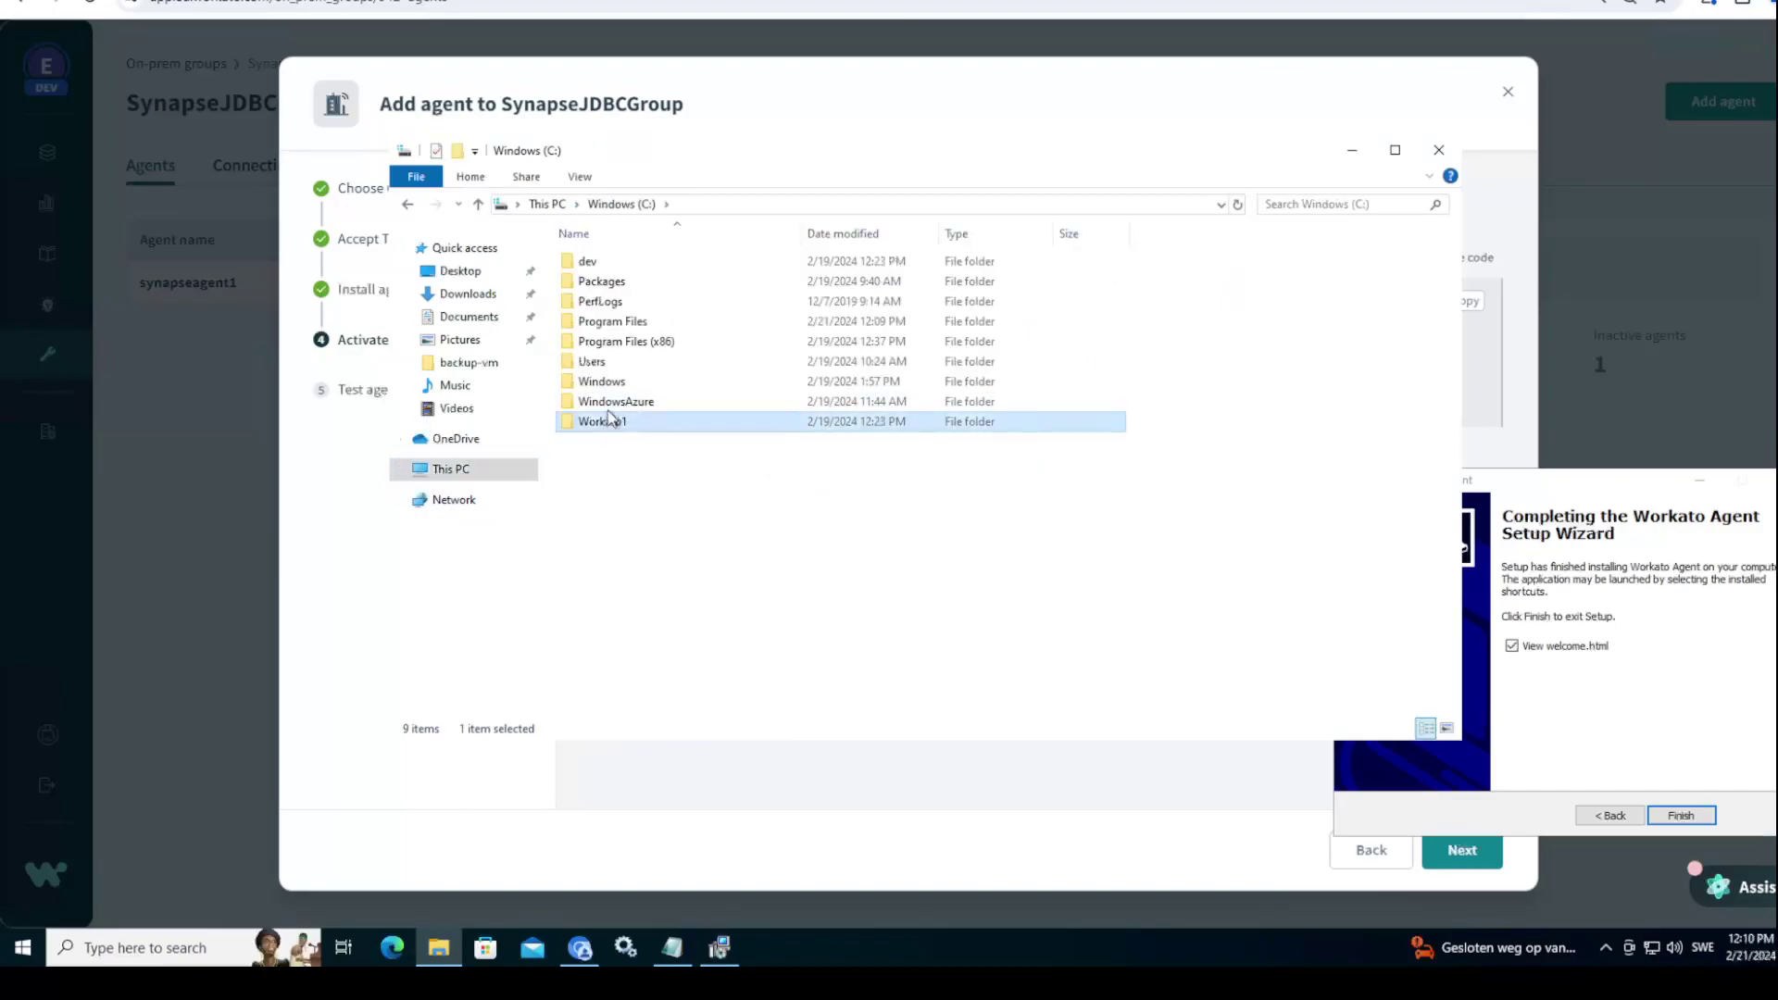
pyautogui.click(633, 324)
pyautogui.doubleClick(632, 324)
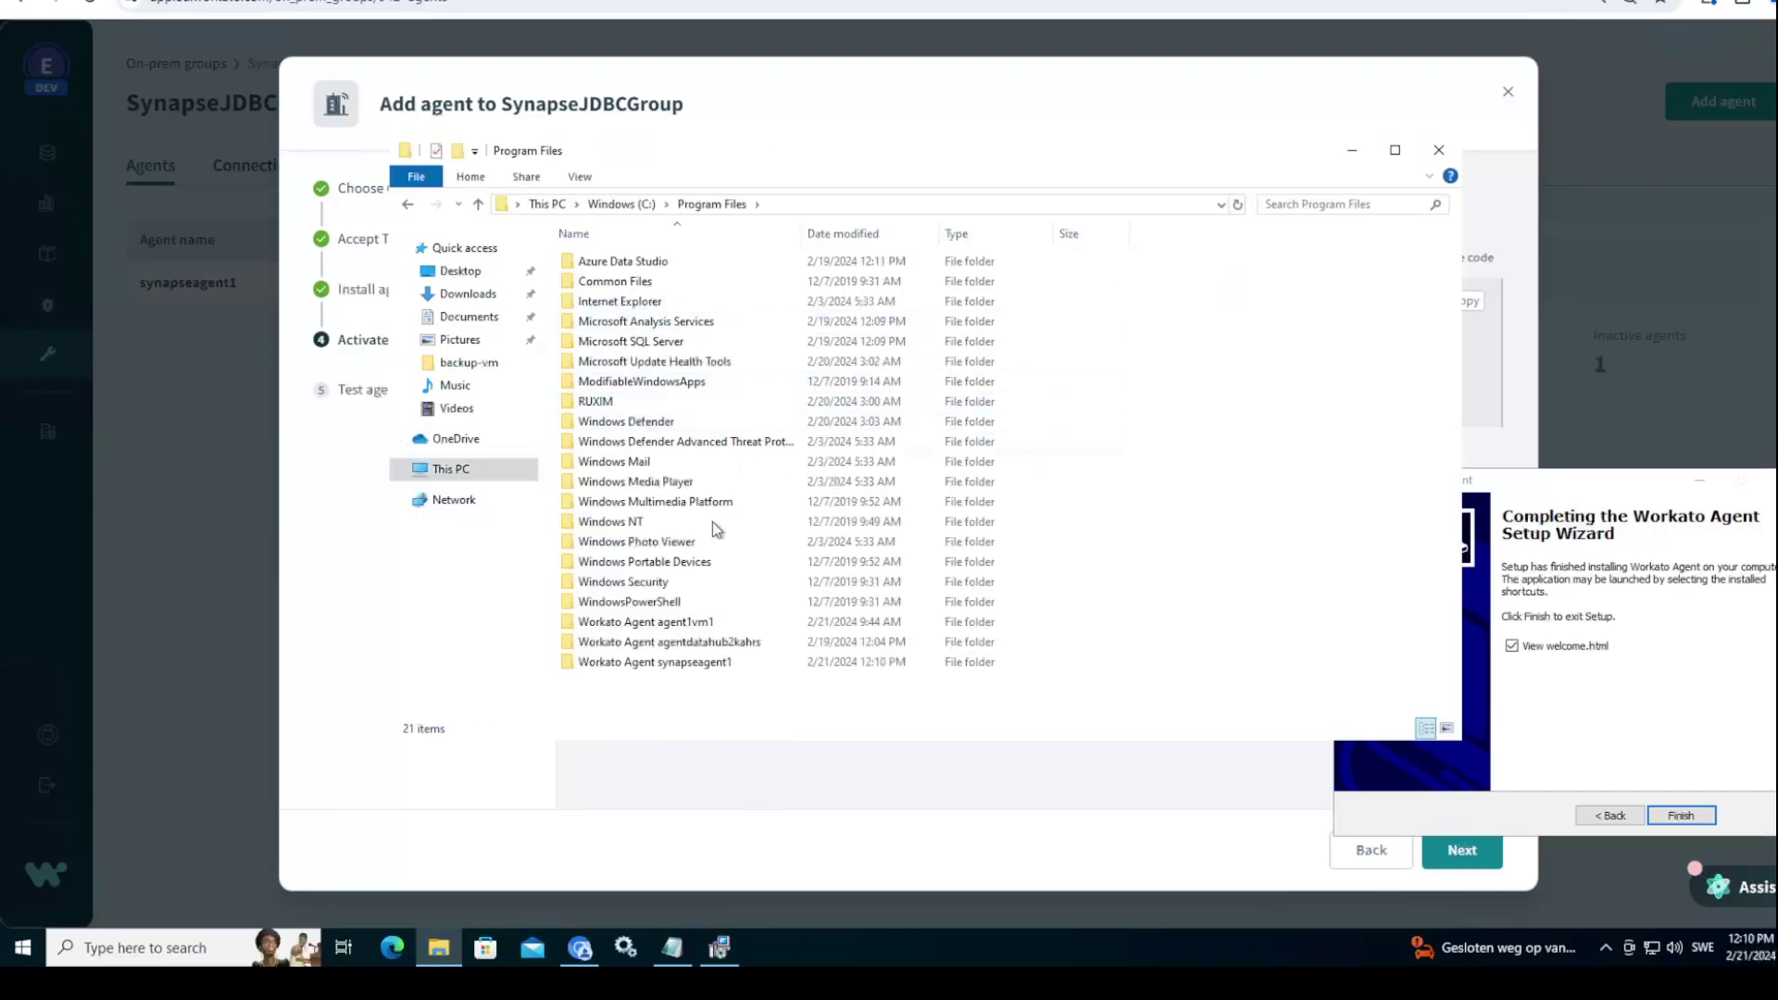
pyautogui.doubleClick(715, 663)
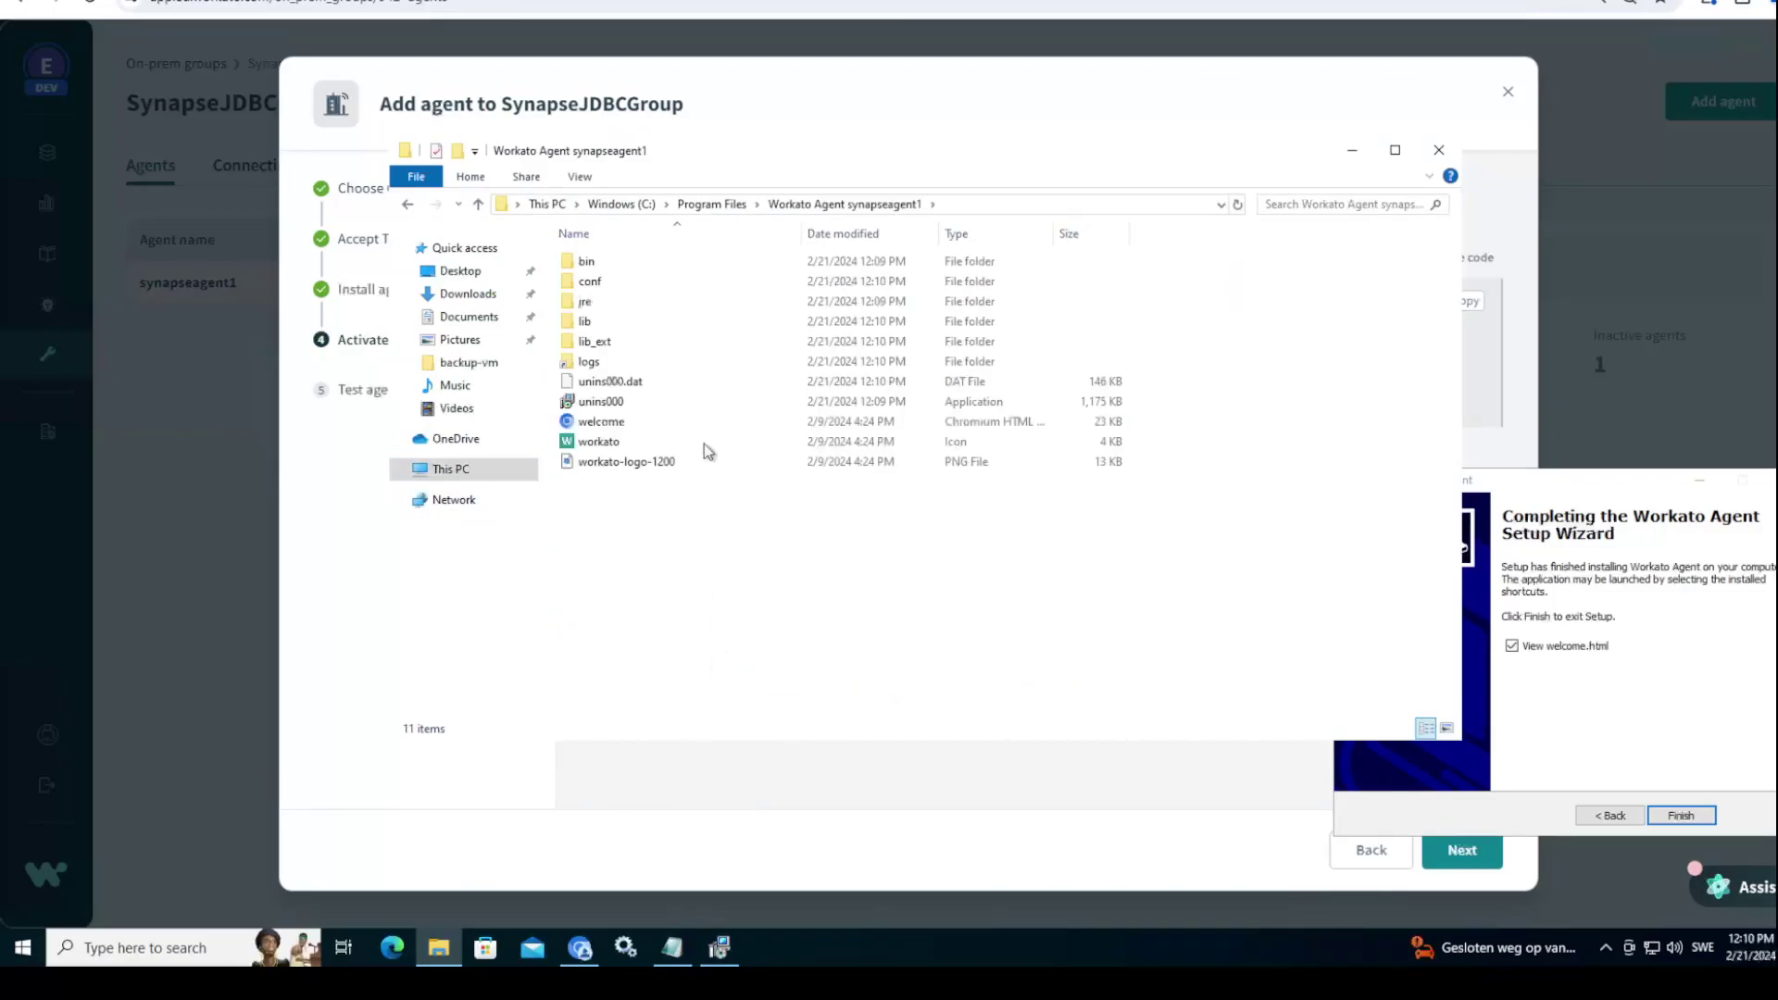
pyautogui.doubleClick(602, 363)
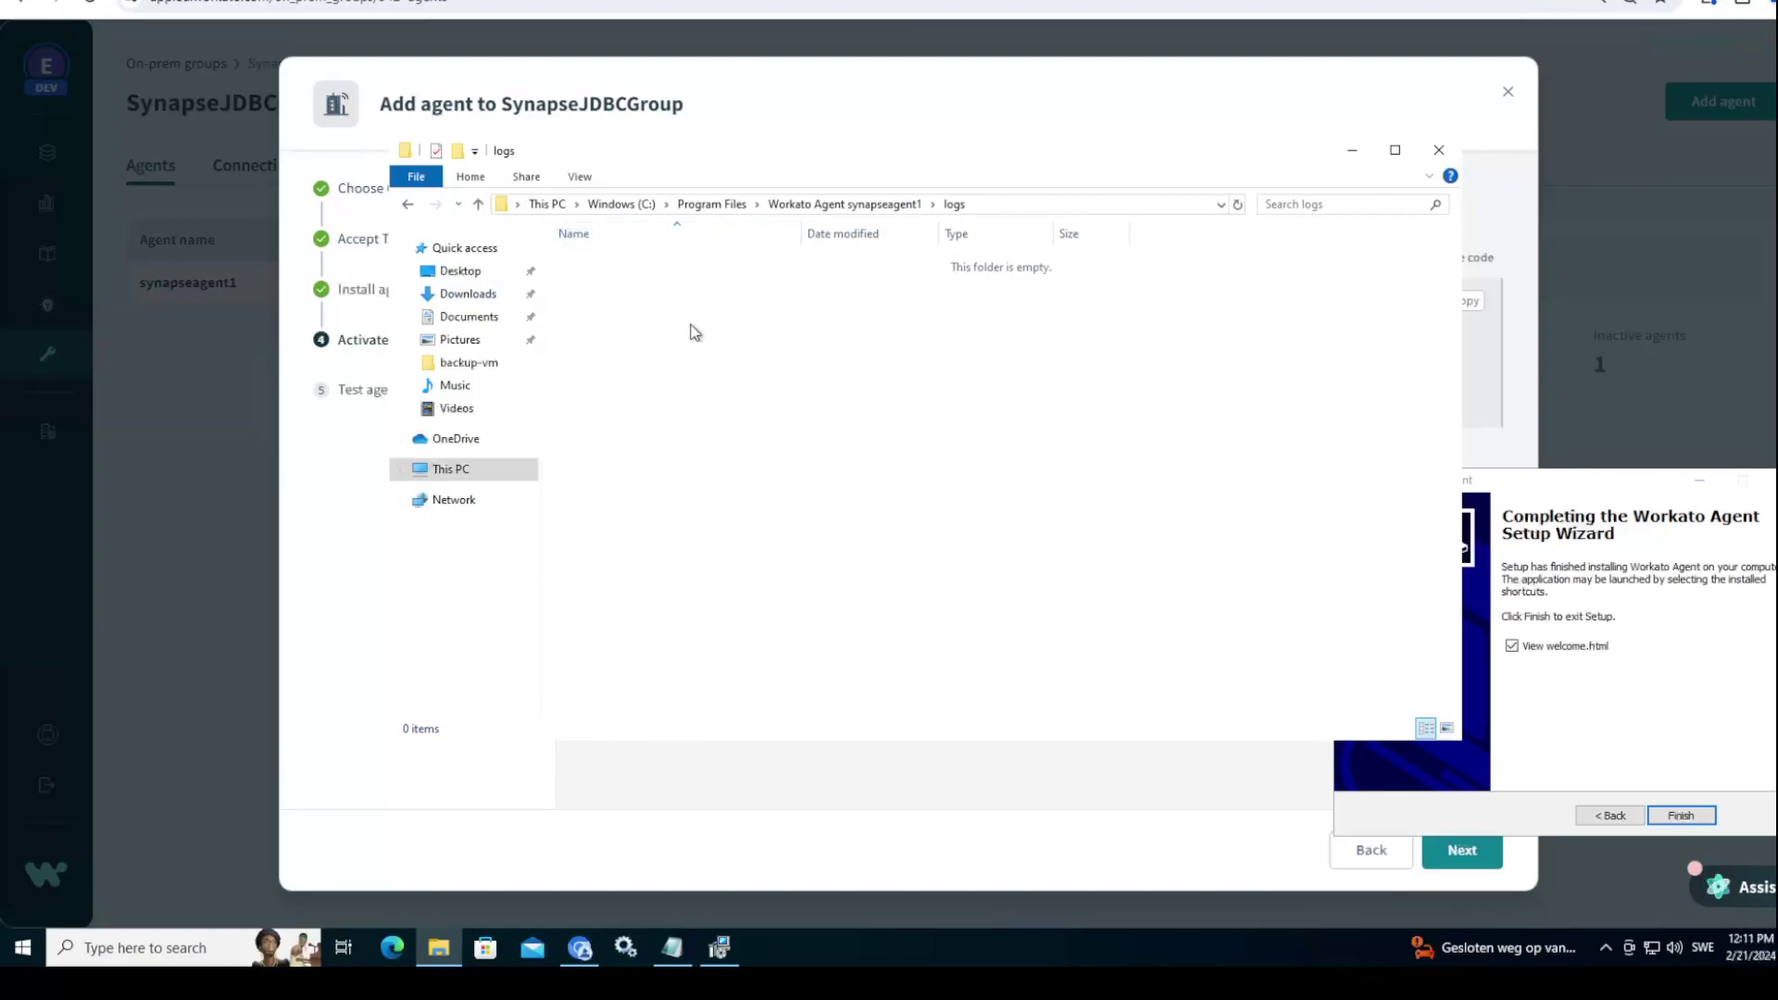
pyautogui.hotkey('alt', 'Left')
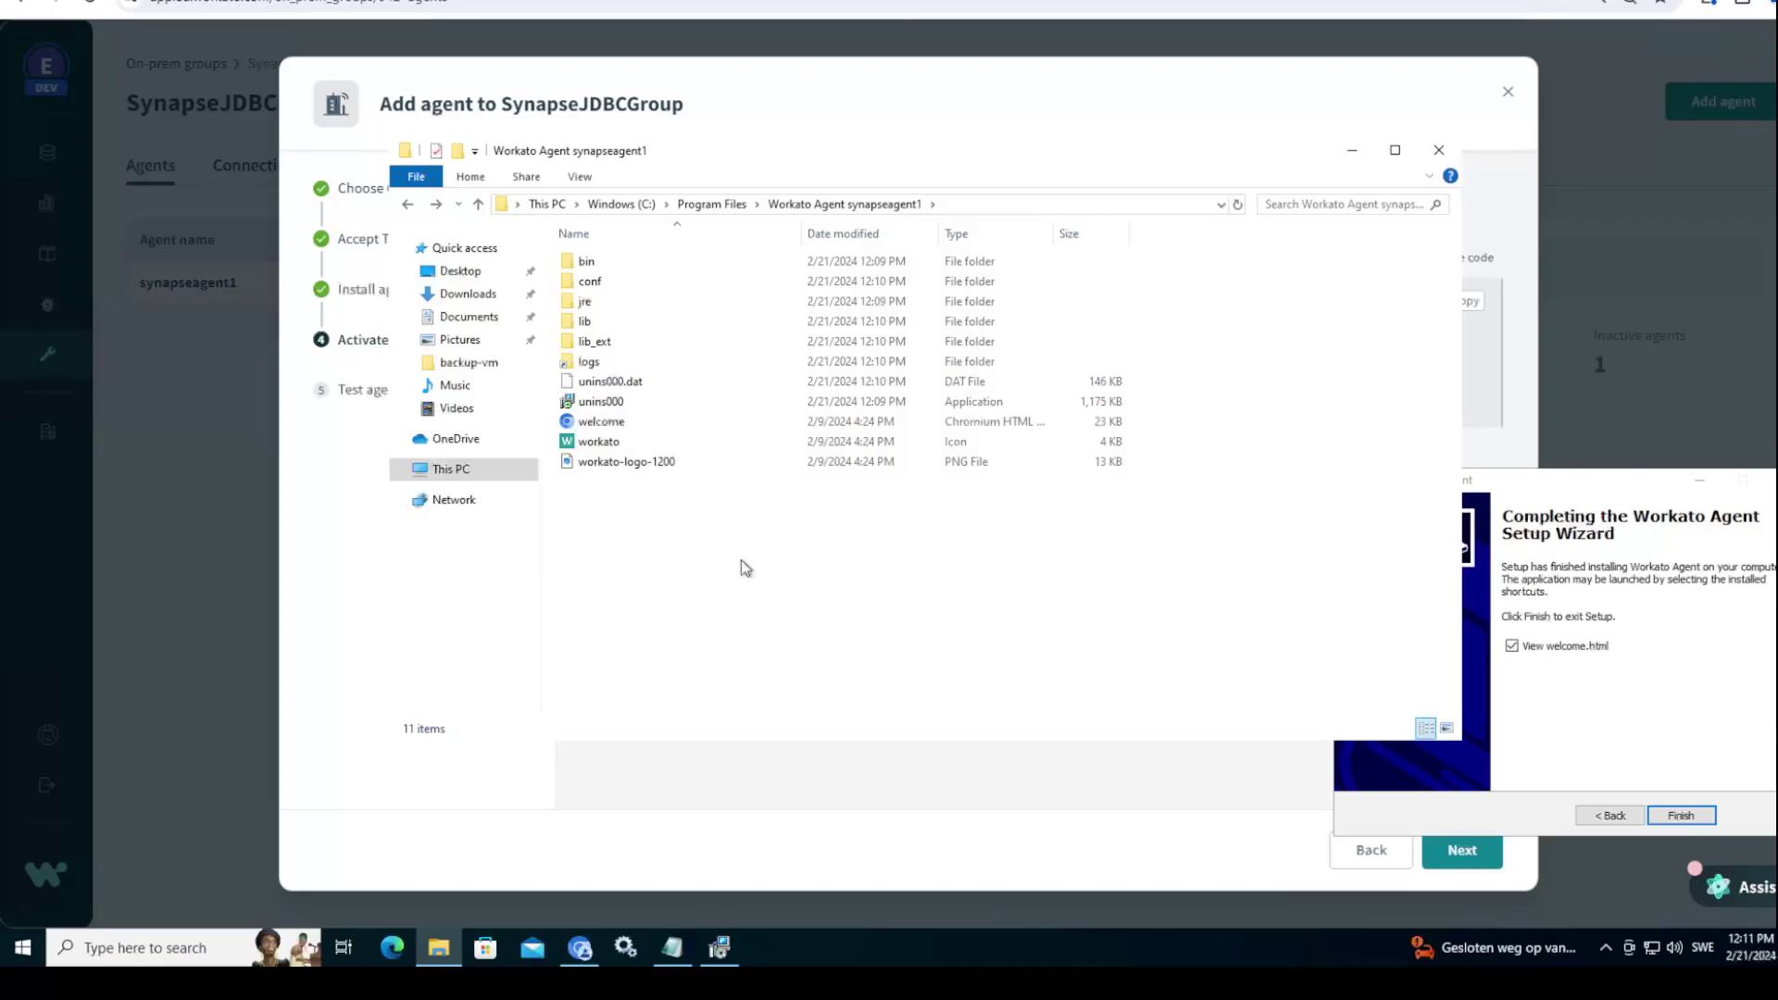
# Step: Open a new browser tab and navigate to the documentation site
pyautogui.click(1352, 150)
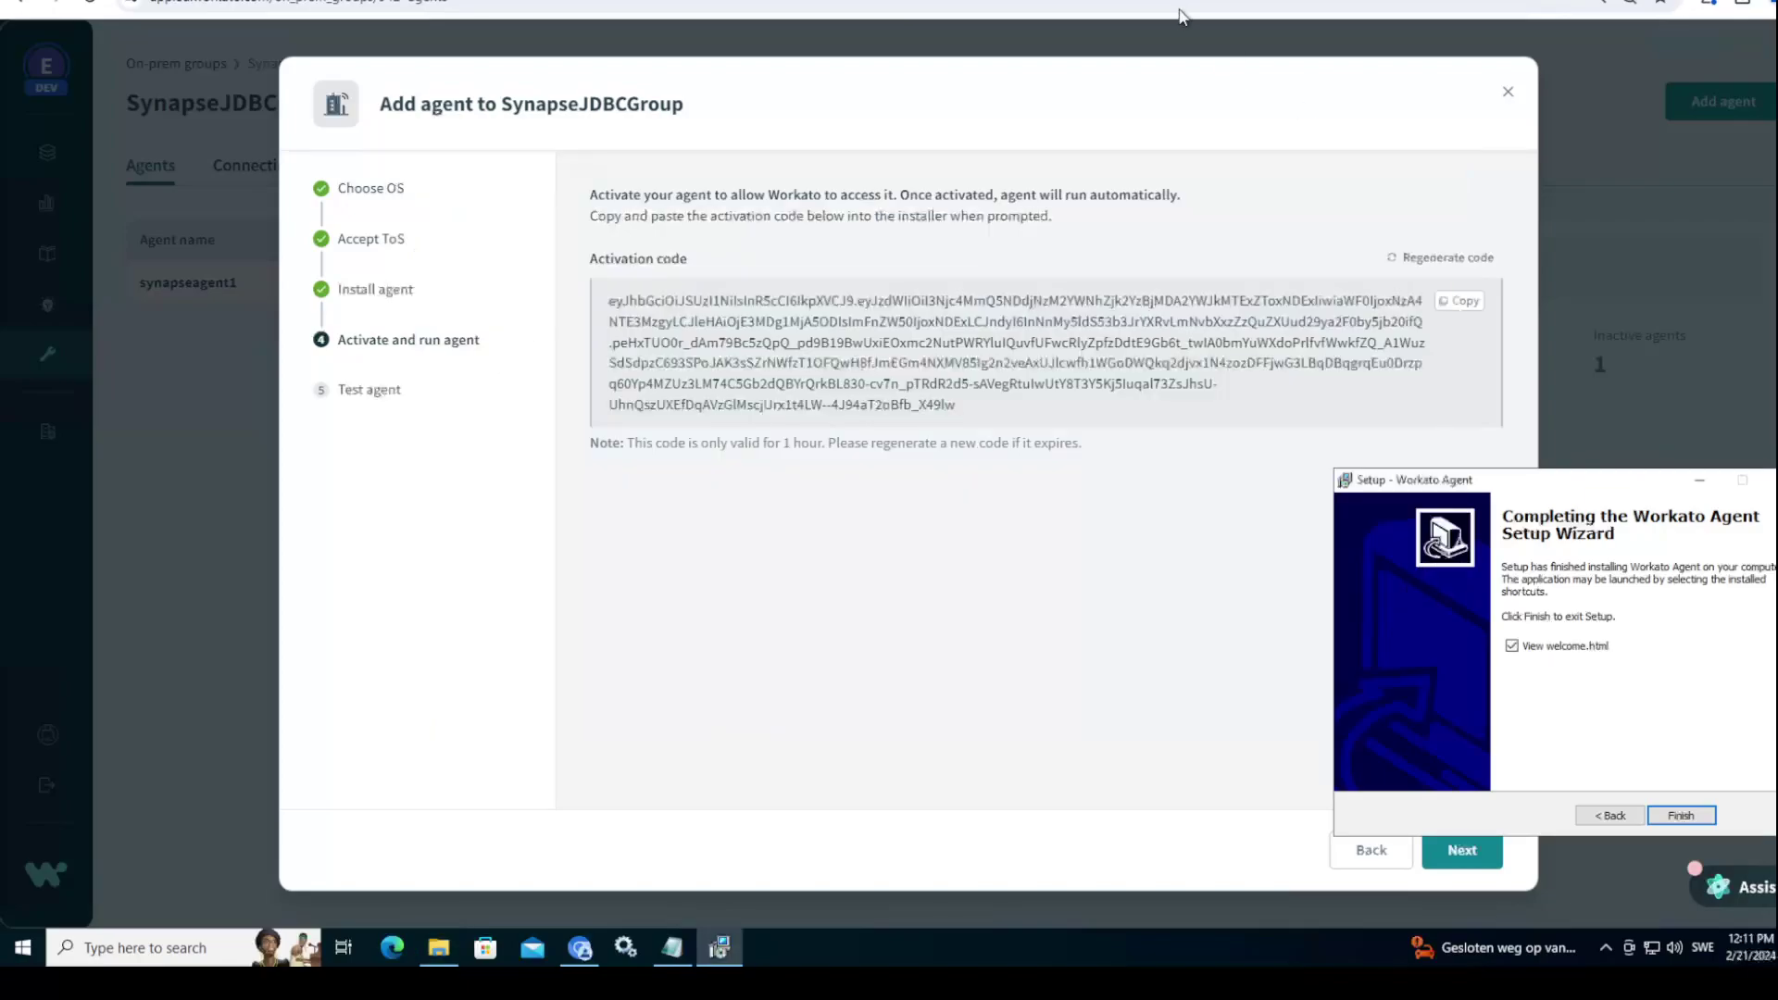
pyautogui.hotkey('ctrl', 't')
pyautogui.press('Down')
pyautogui.press('Down')
pyautogui.press('Down')
pyautogui.press('Down')
pyautogui.press('Down')
pyautogui.press('Down')
pyautogui.press('Return')
pyautogui.click(298, 4)
pyautogui.write('docs')
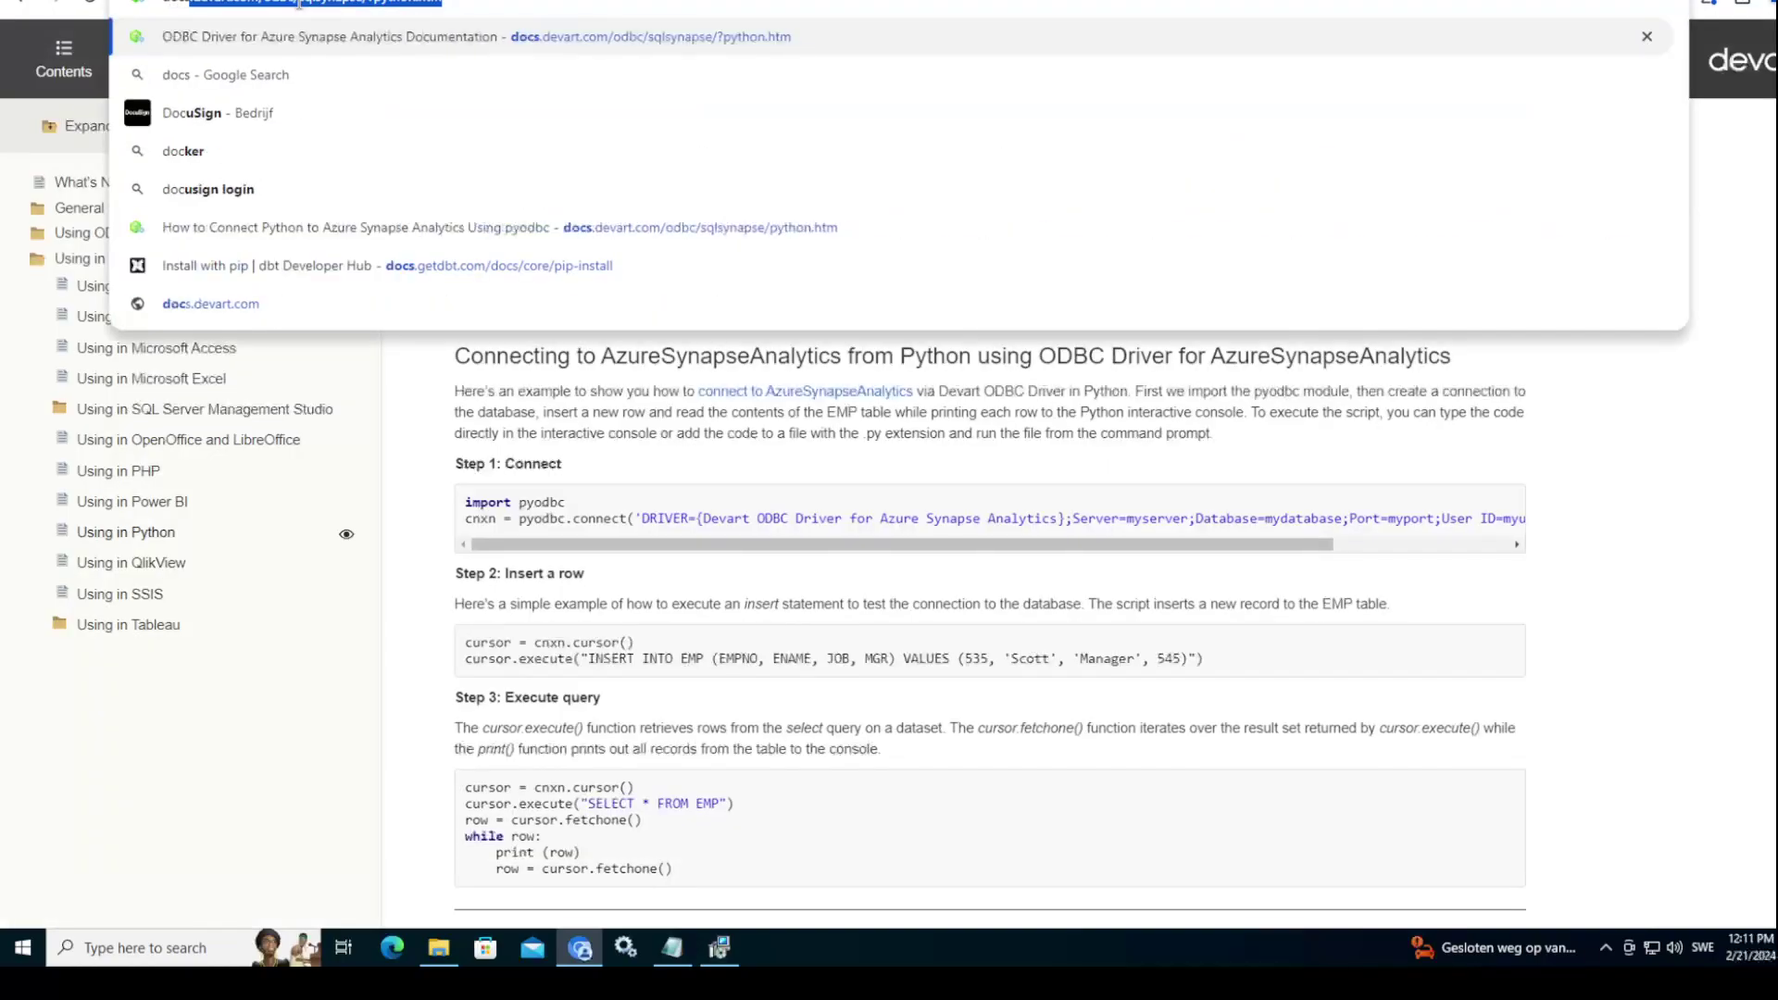
pyautogui.write('.microsoft.com')
pyautogui.press('Return')
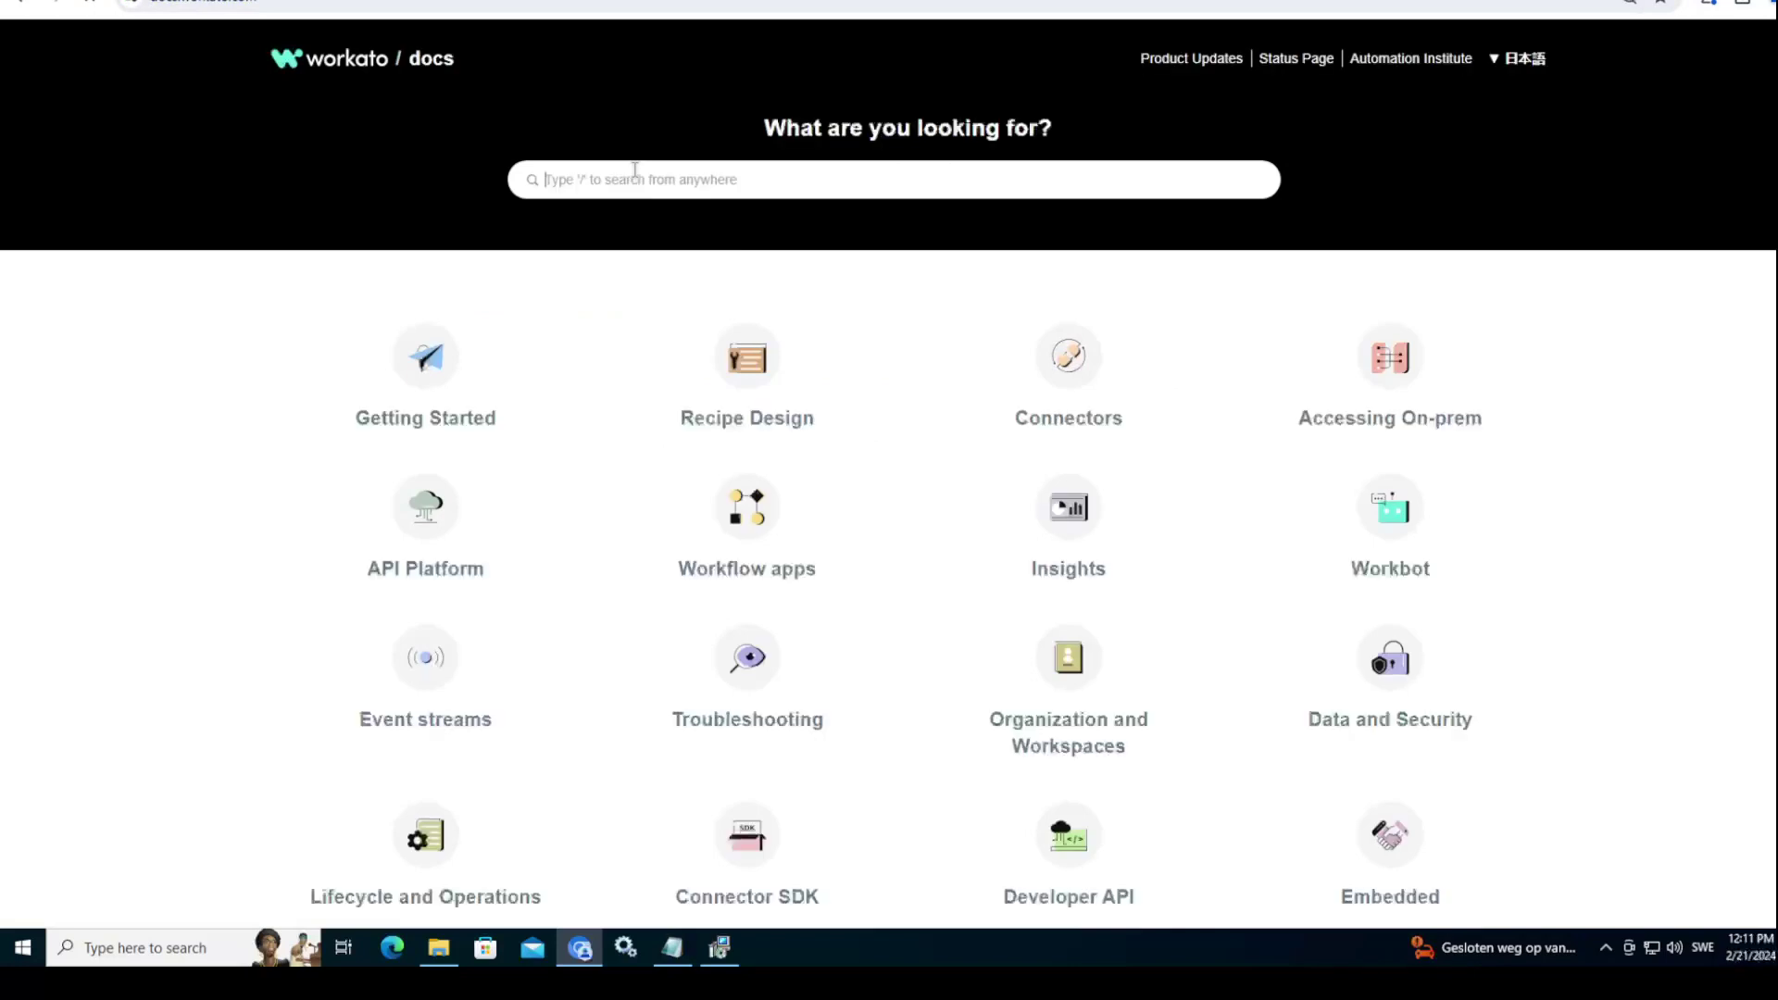
# Step: Search the docs for 'whitelist', open Upgrading to newer versions, and follow the new gateway IPs link
pyautogui.click(635, 170)
pyautogui.write('whitelist ip')
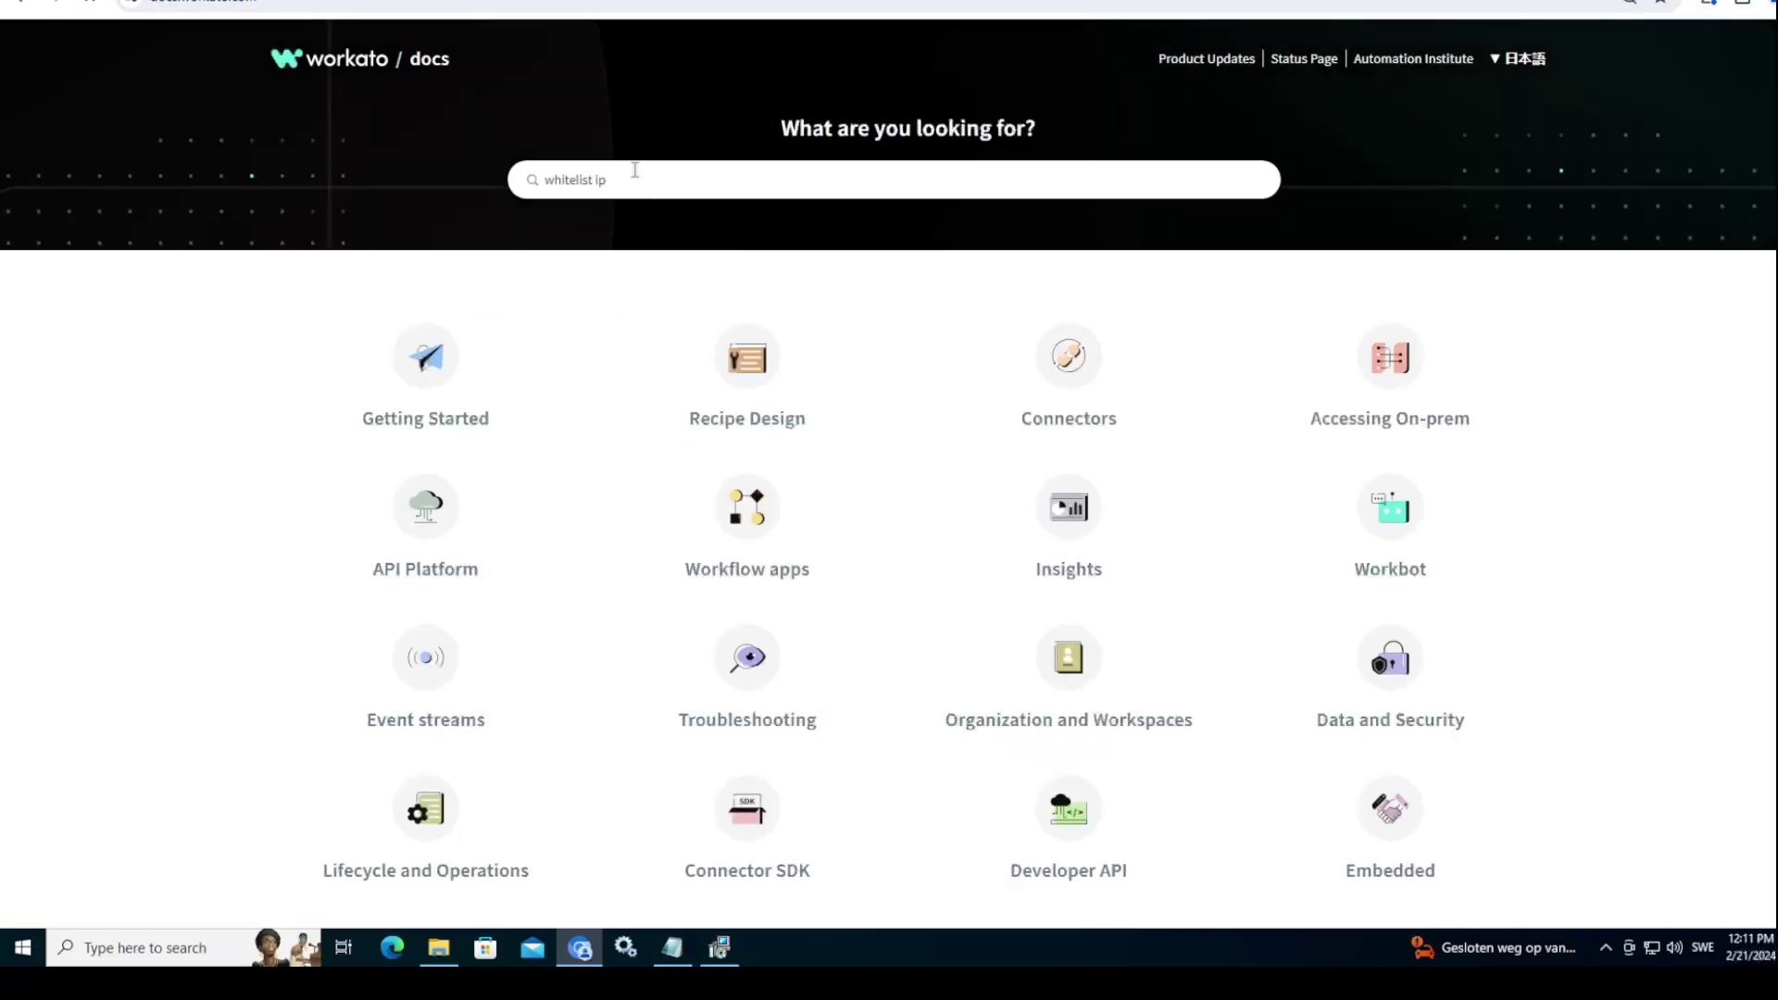
pyautogui.hotkey('ctrl', 'a')
pyautogui.hotkey('ctrl', 'z')
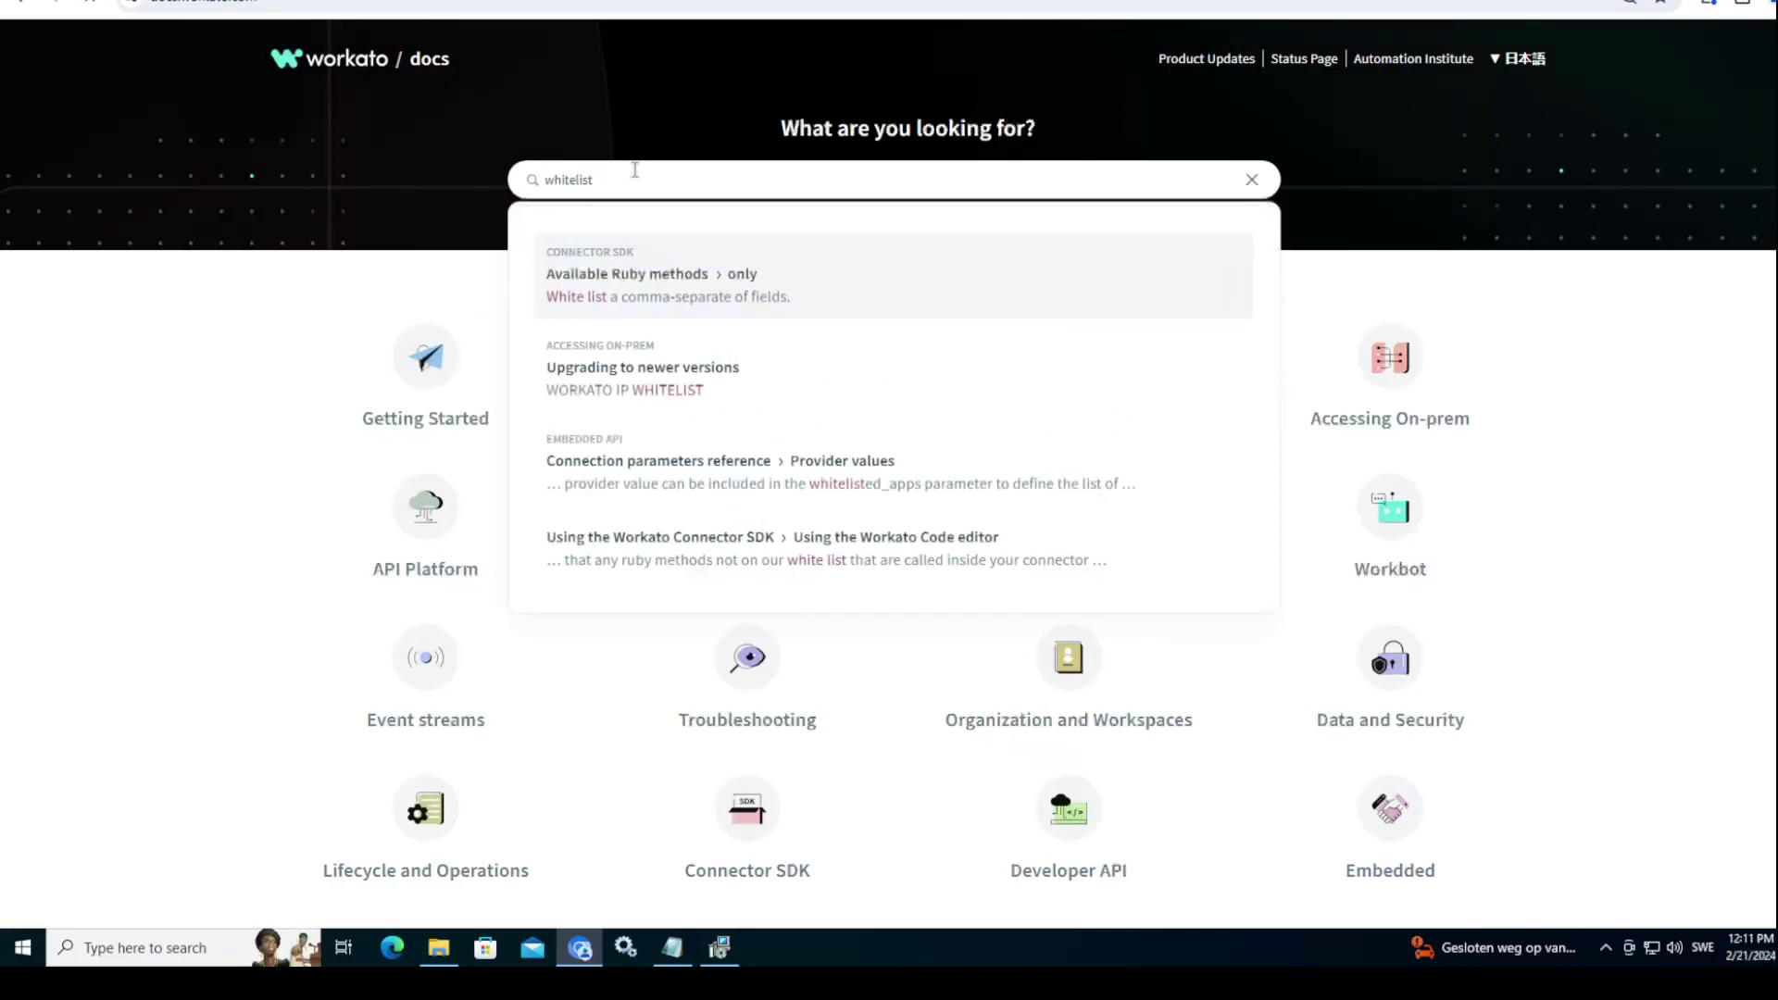
pyautogui.click(637, 384)
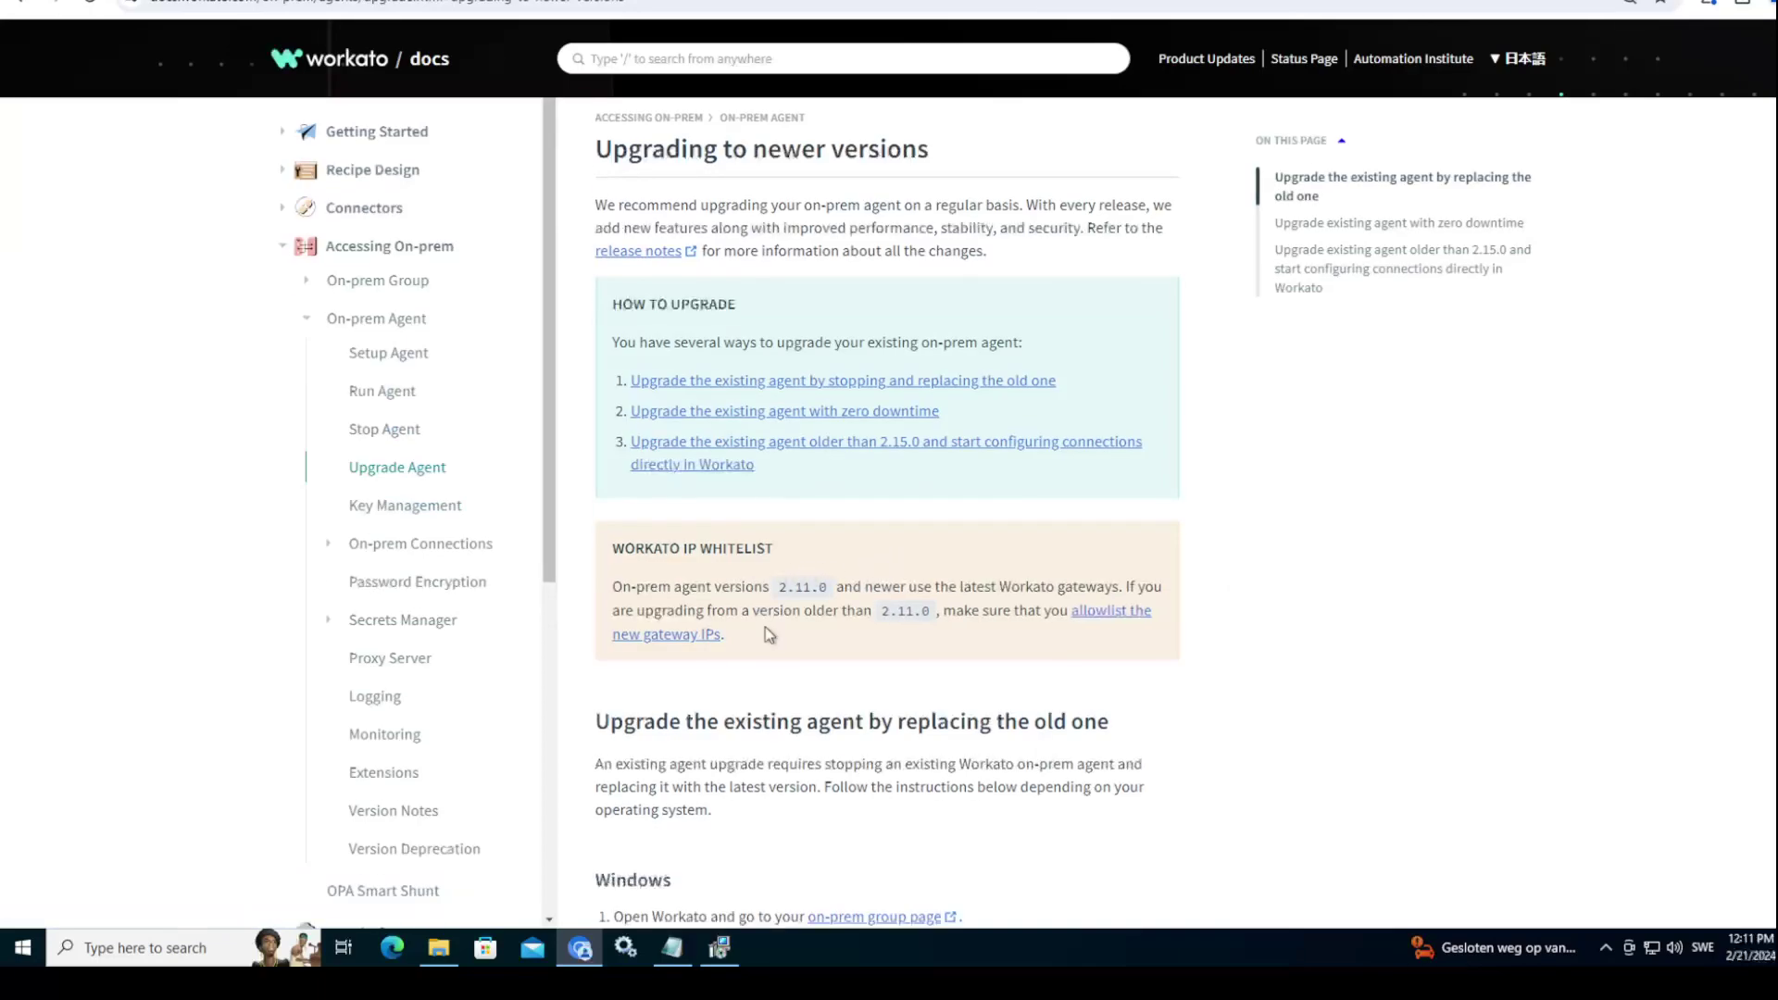
pyautogui.scroll(-4, 765, 626)
pyautogui.scroll(3, 765, 629)
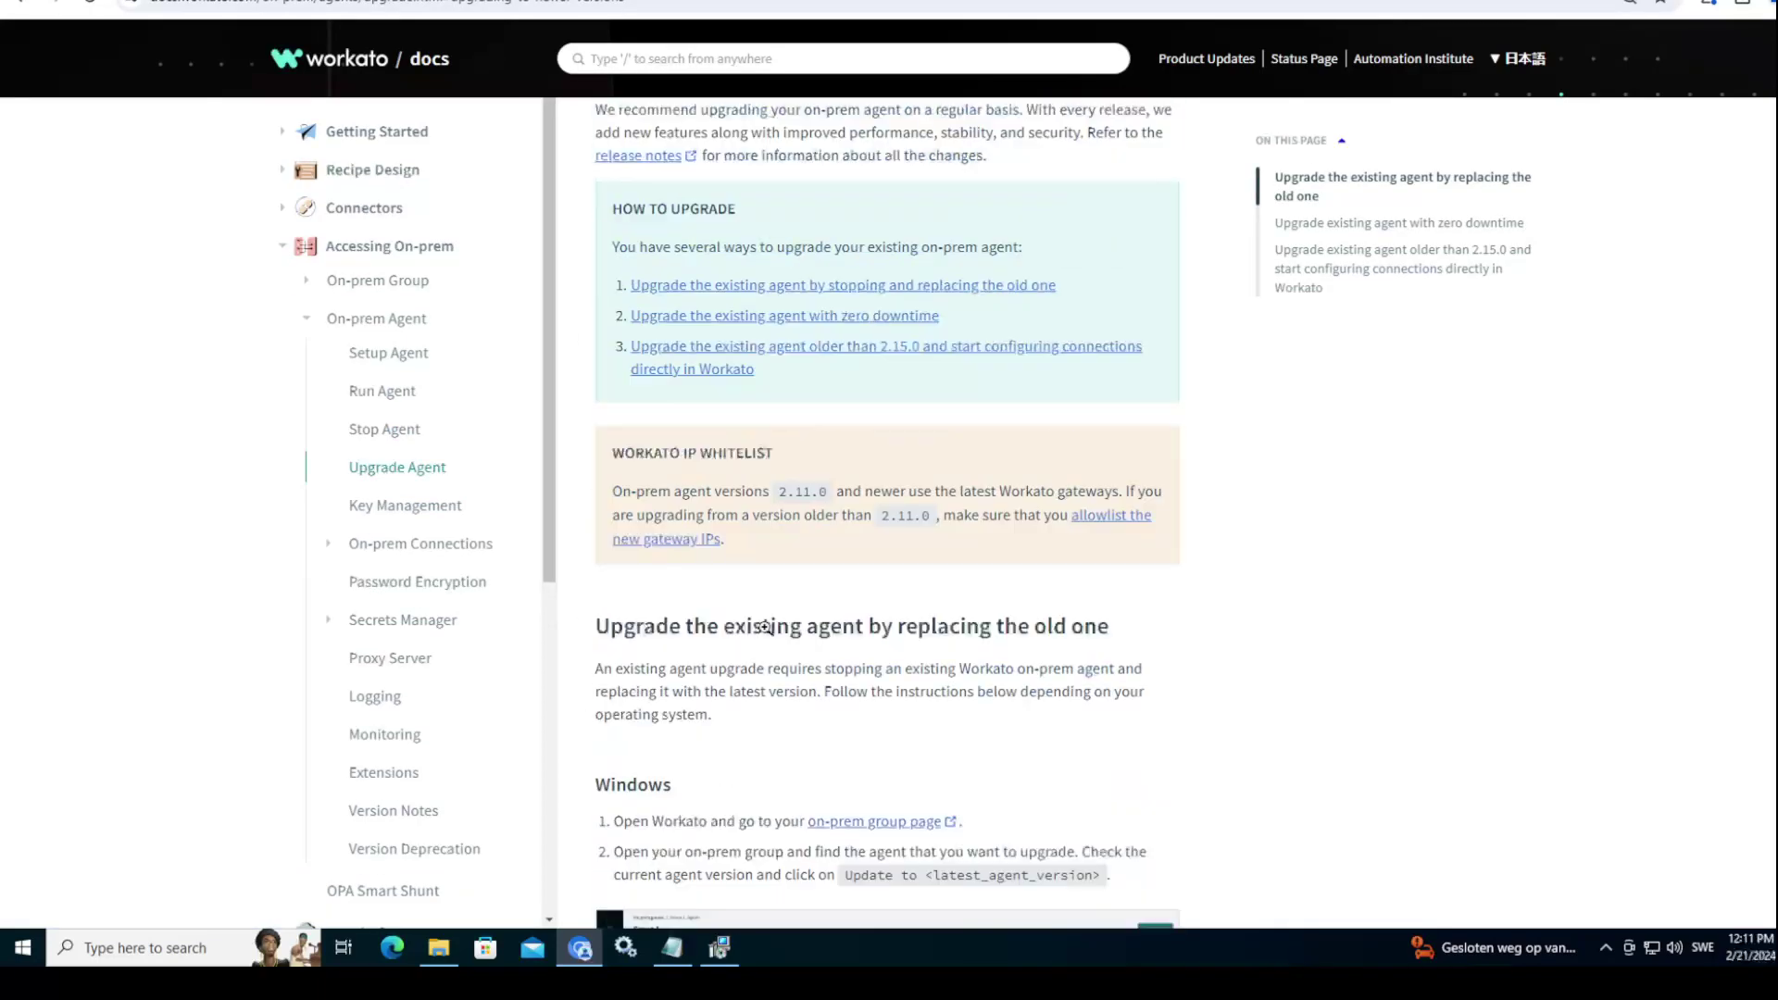
pyautogui.click(665, 543)
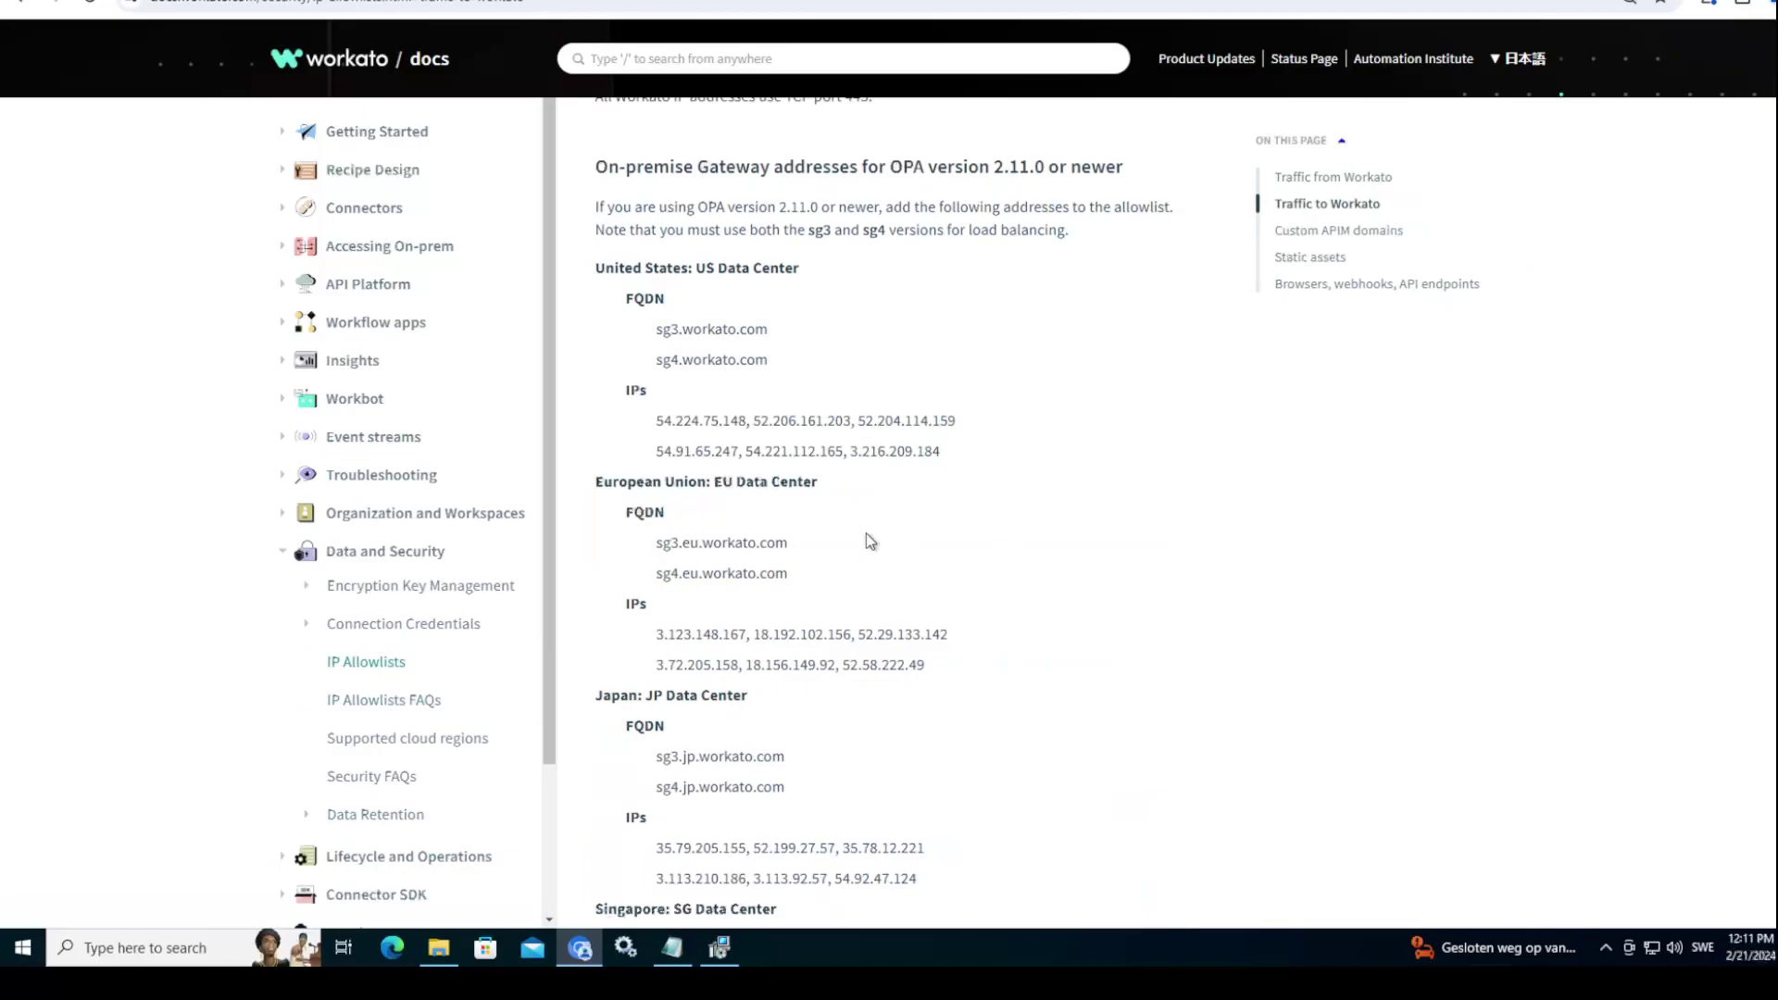
# Step: Select the US and EU Data Center gateway domain names on the IP Allowlists page
pyautogui.scroll(4, 857, 520)
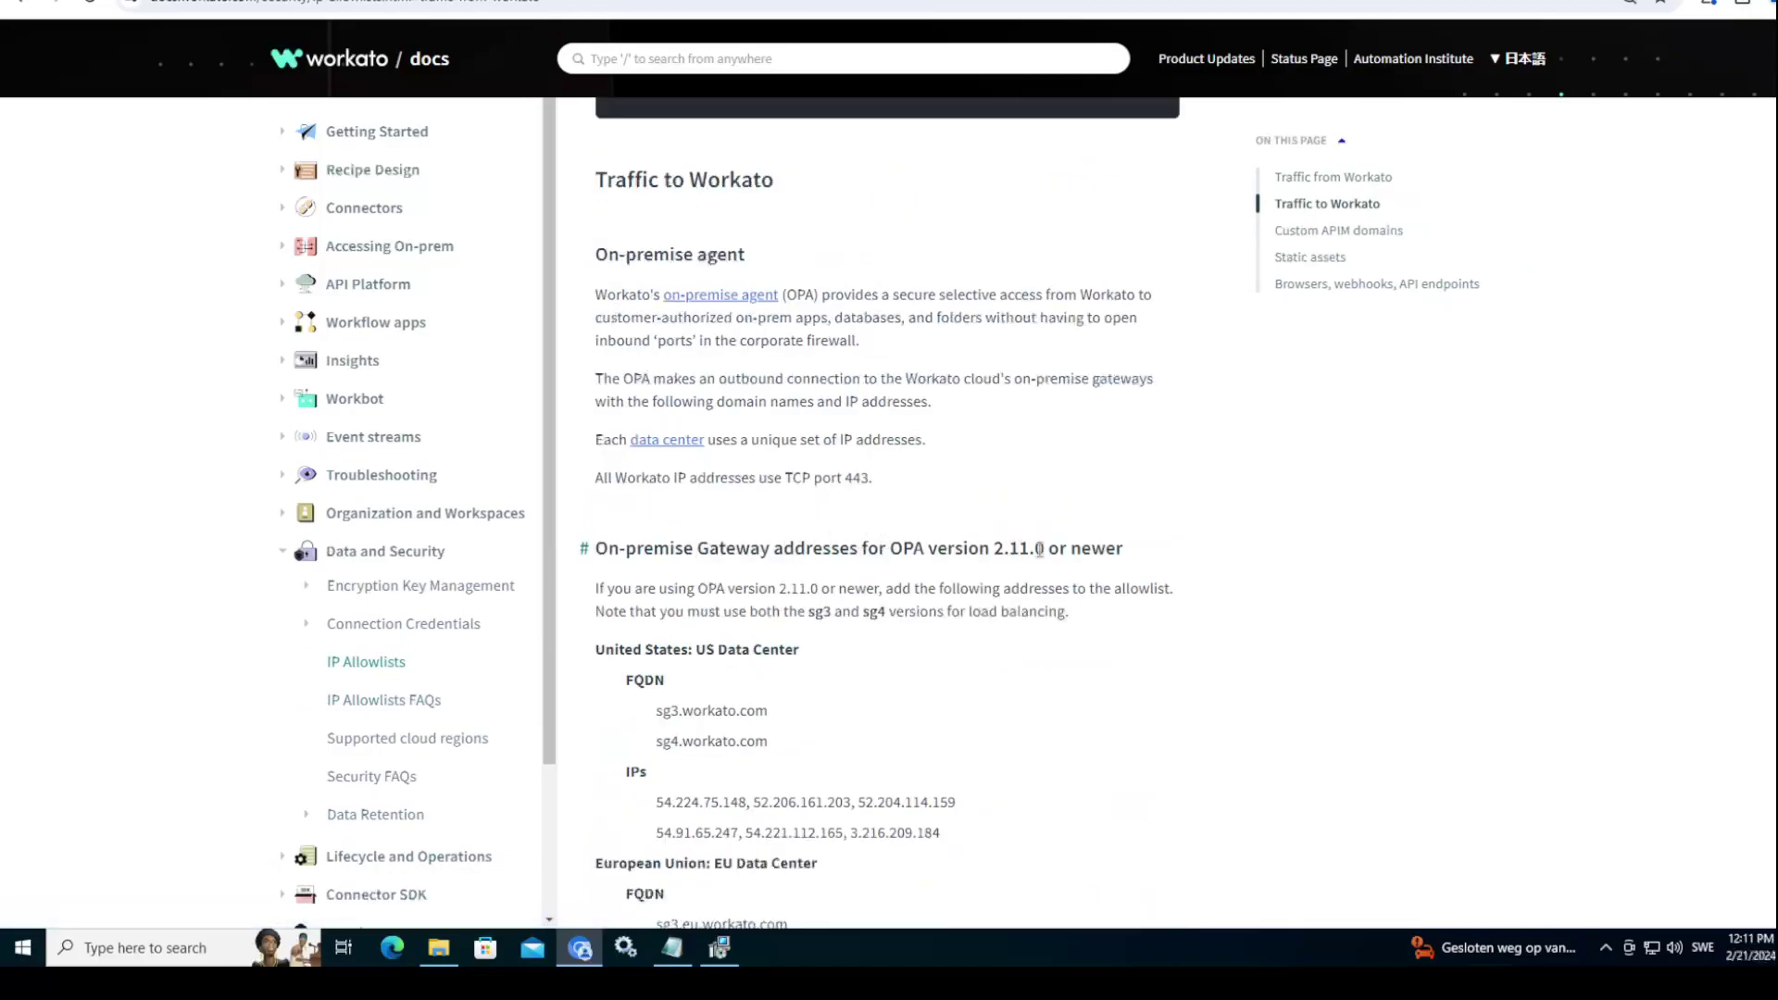
pyautogui.scroll(-4, 1139, 584)
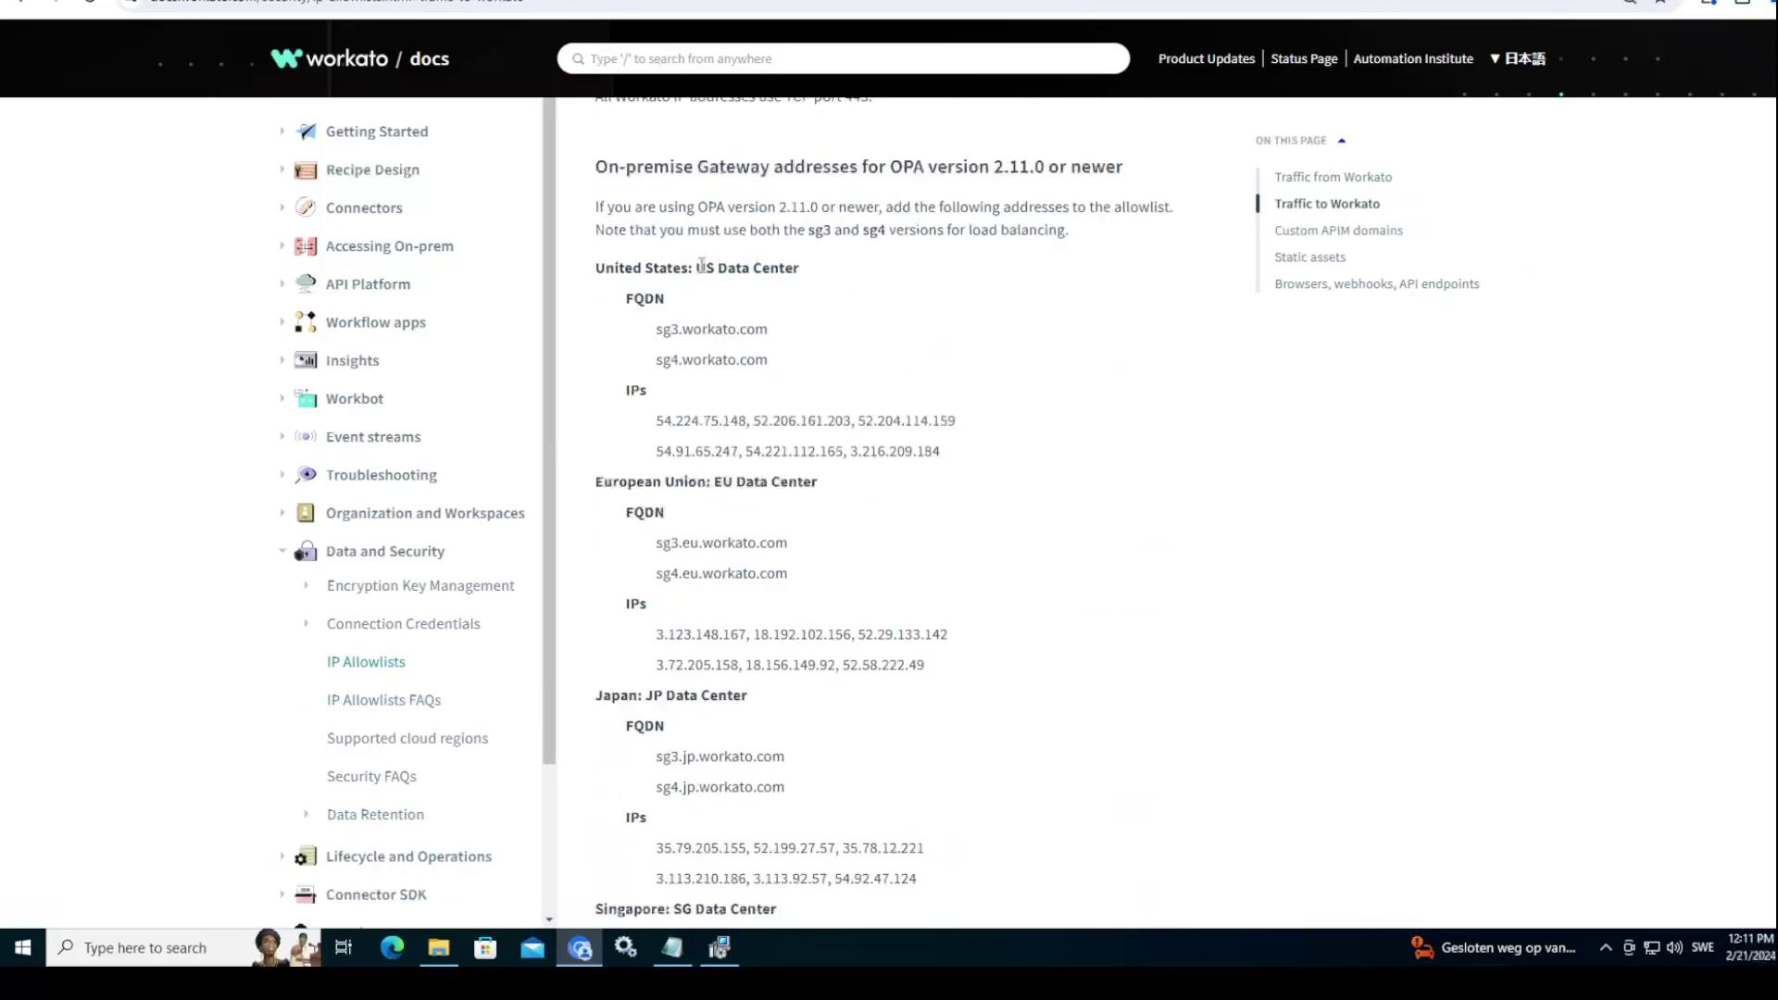
pyautogui.moveTo(696, 267); pyautogui.dragTo(802, 268)
pyautogui.moveTo(657, 330); pyautogui.dragTo(772, 361)
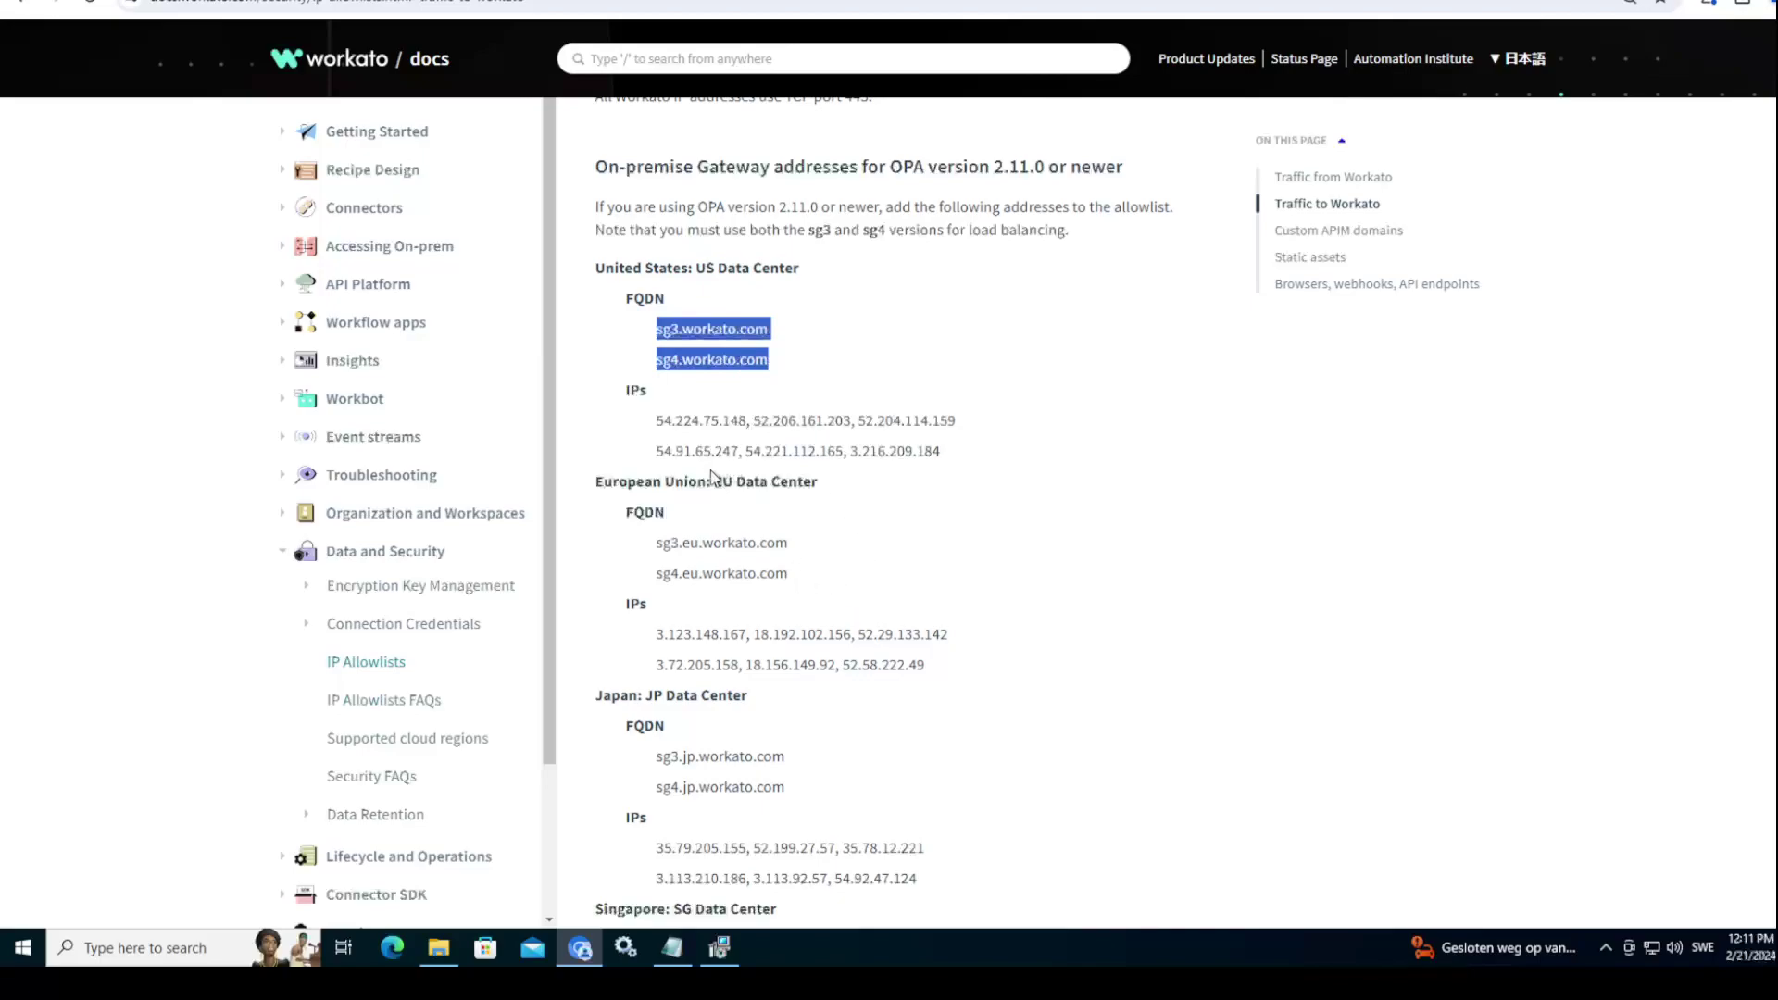
pyautogui.moveTo(713, 481); pyautogui.dragTo(819, 482)
pyautogui.moveTo(814, 582); pyautogui.dragTo(652, 554)
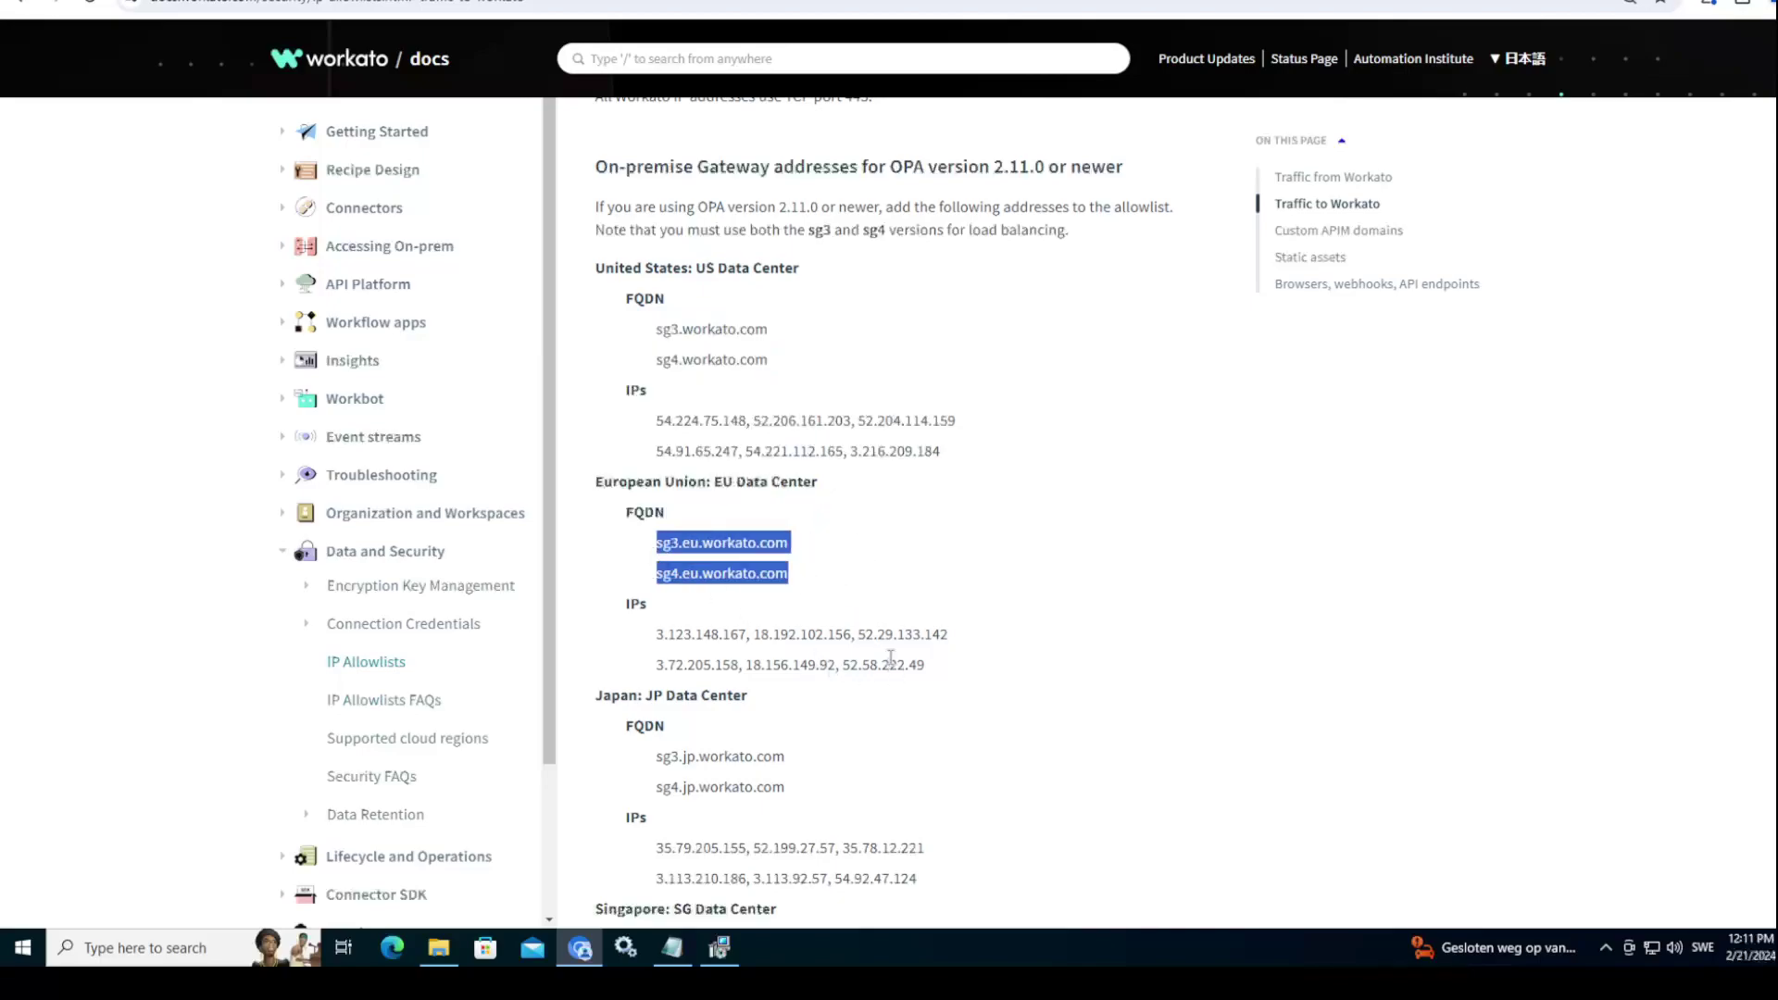
# Step: Uncheck View welcome.html and finish the agent setup wizard
pyautogui.click(731, 947)
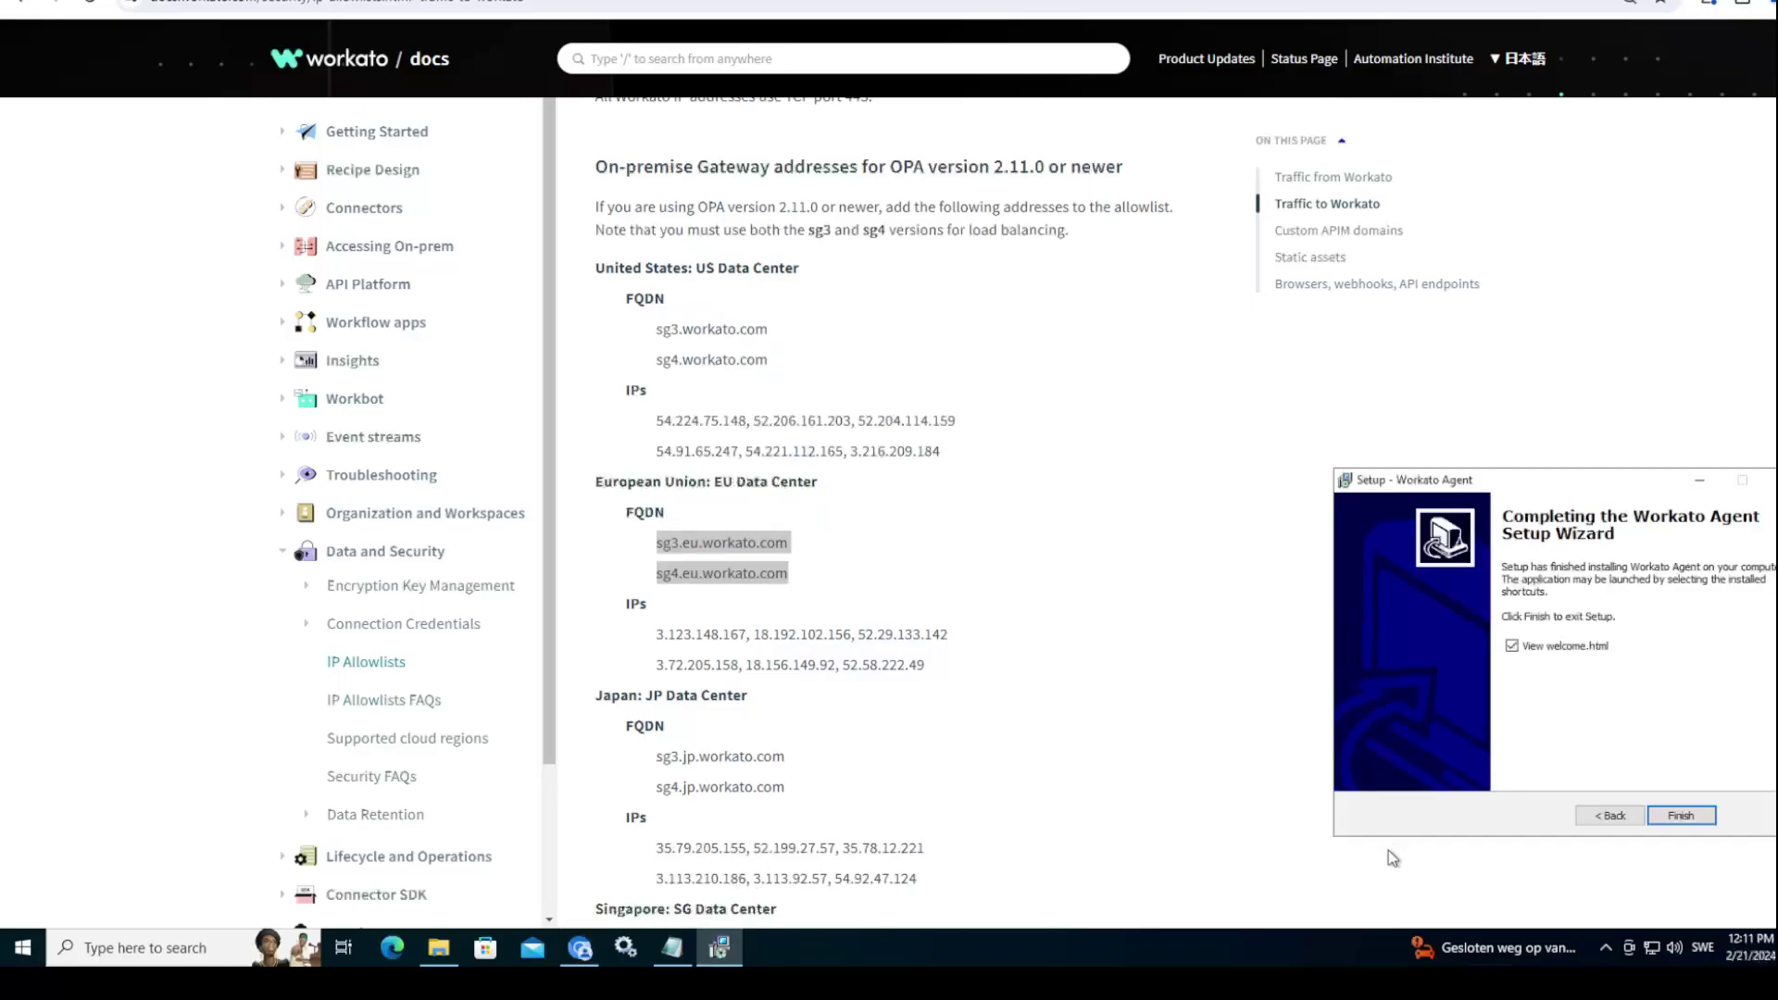
pyautogui.click(1529, 651)
pyautogui.click(1693, 818)
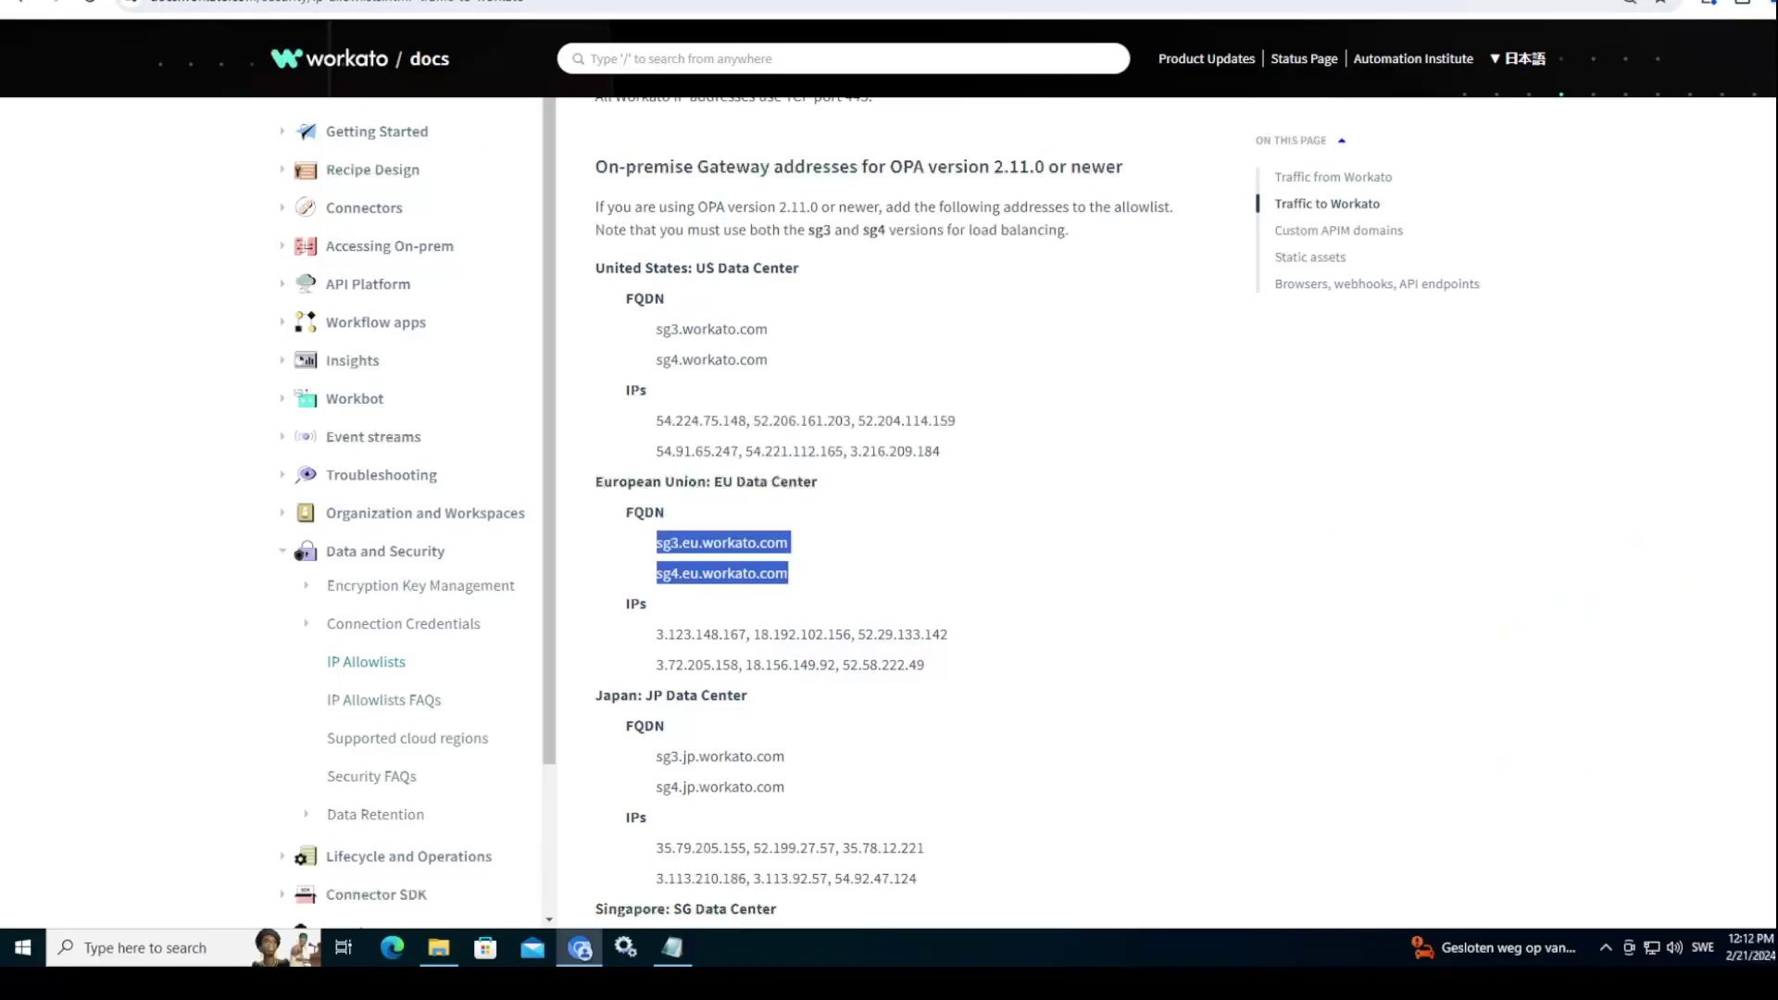
# Step: Back in Workato's Add agent dialog, advance to step 5, Test agent
pyautogui.click(139, 2)
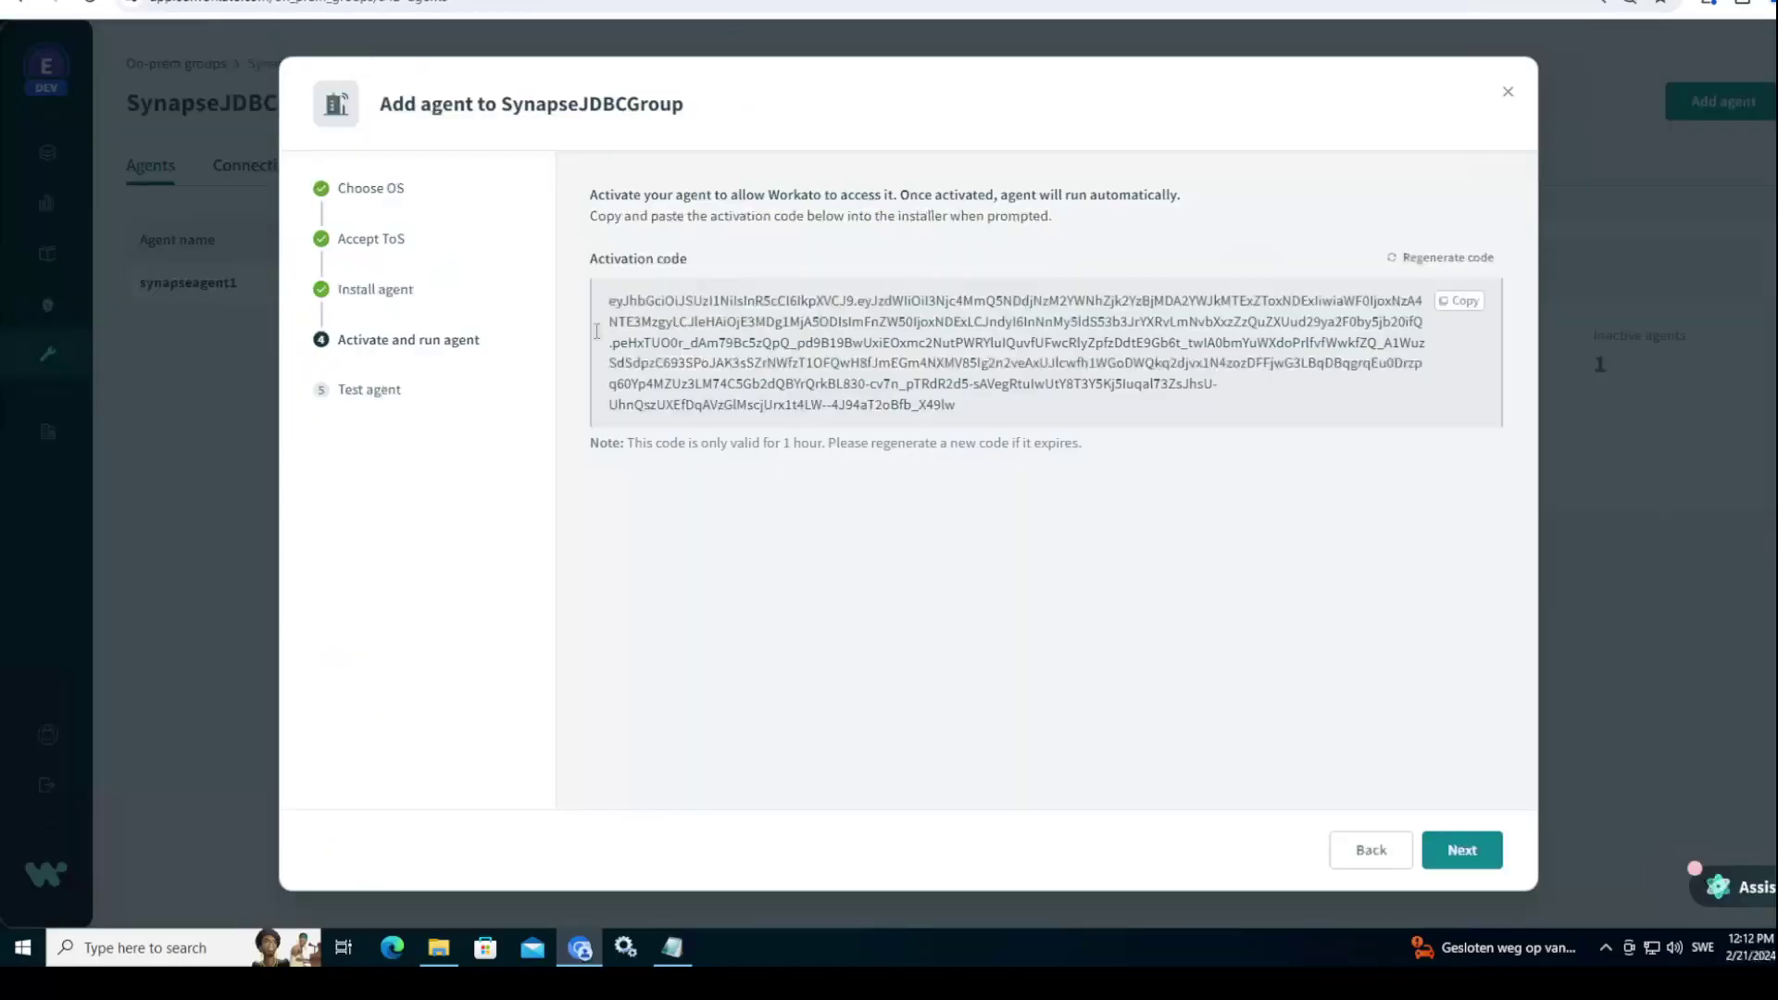
pyautogui.click(1480, 861)
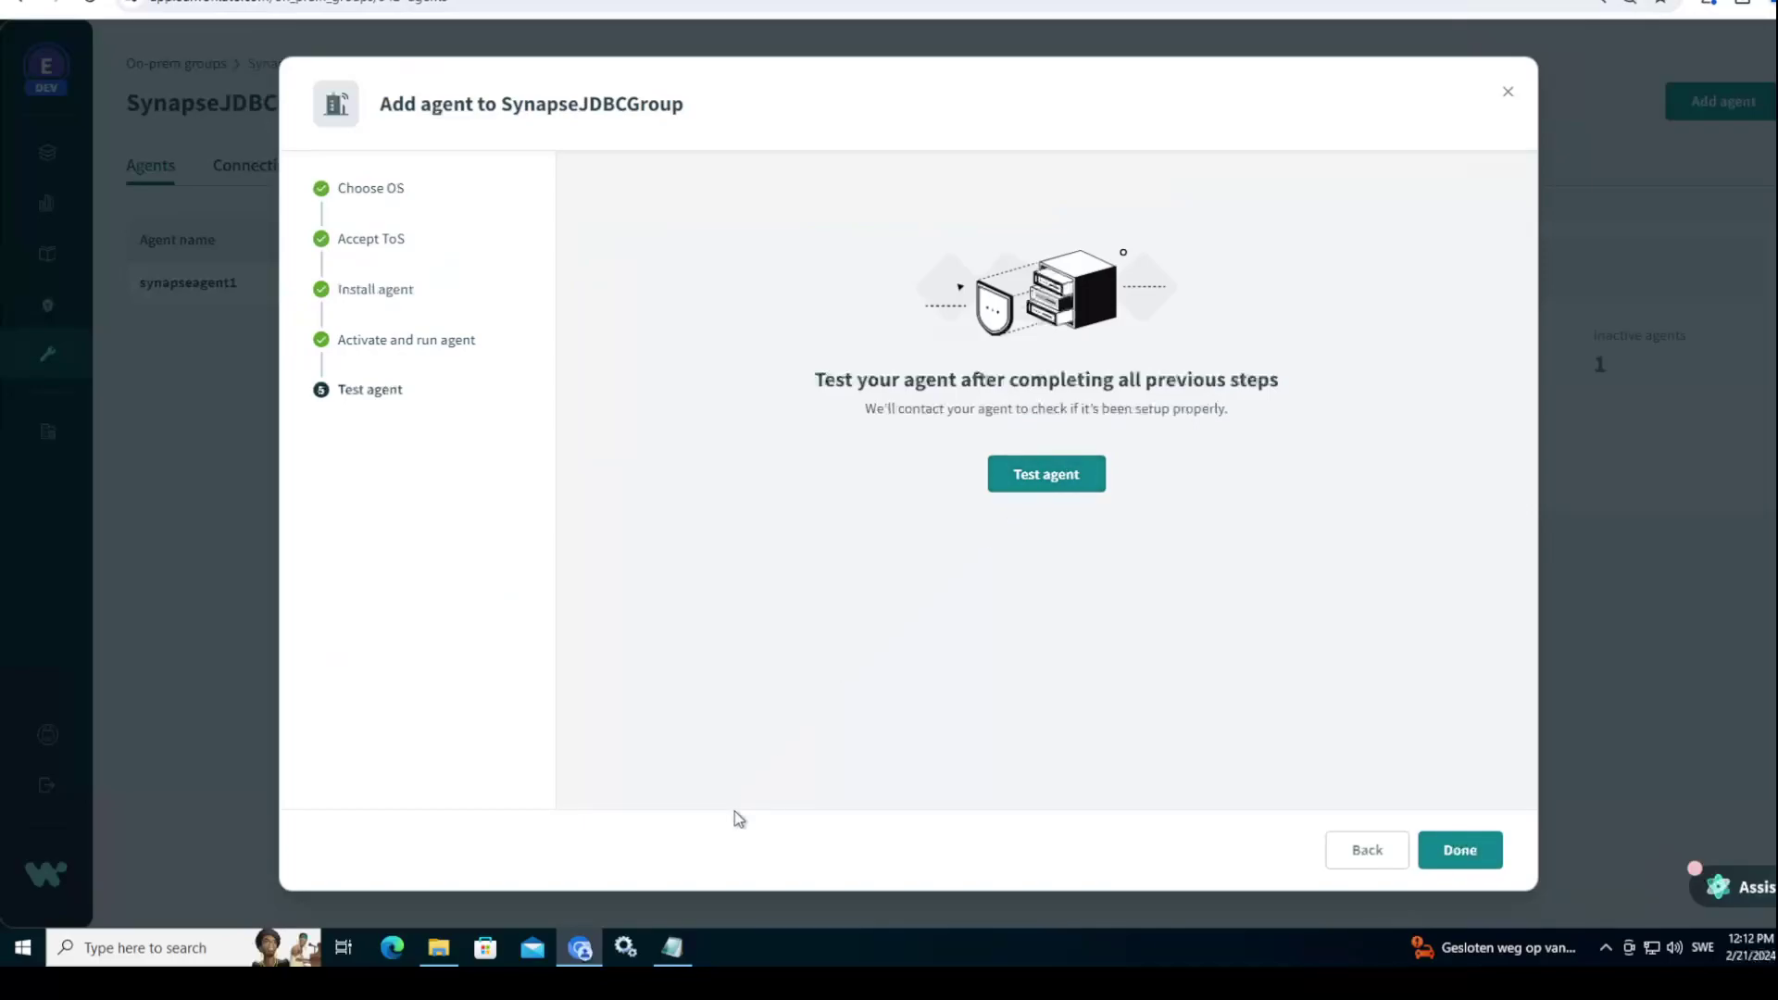
# Step: Start the Workato on-prem agent synapseagent1 service in Windows Services
pyautogui.click(626, 948)
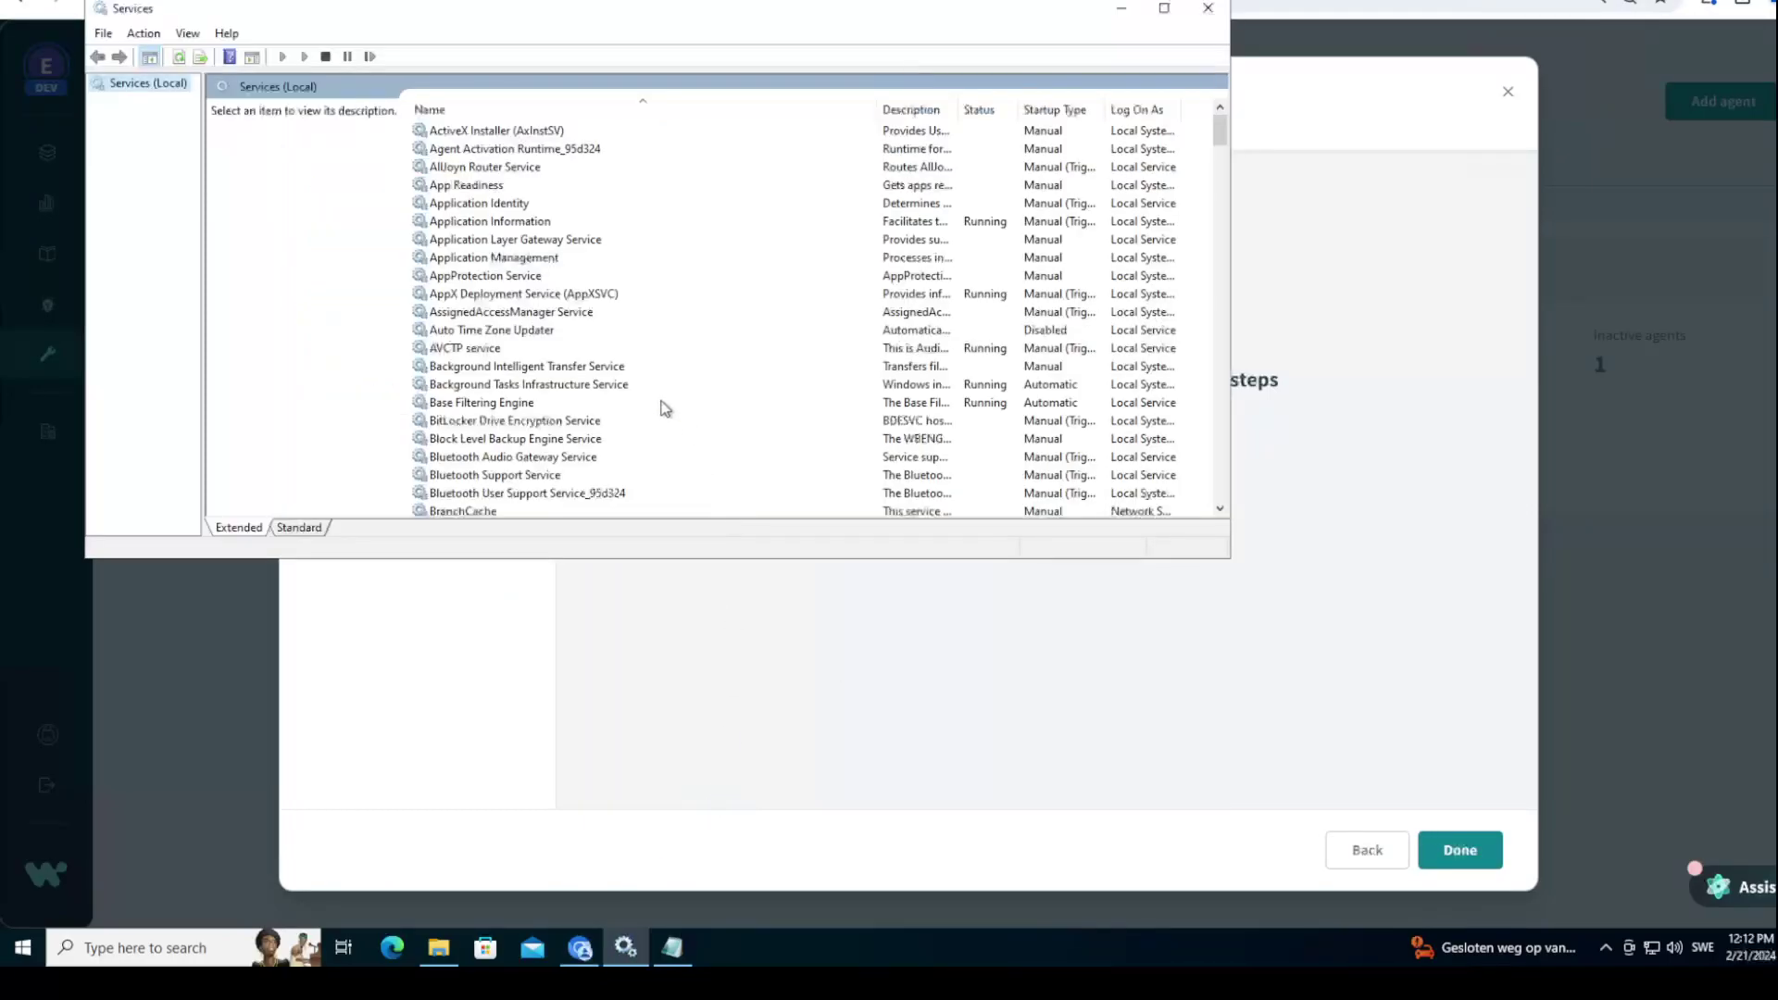
pyautogui.moveTo(1215, 124); pyautogui.dragTo(1221, 500)
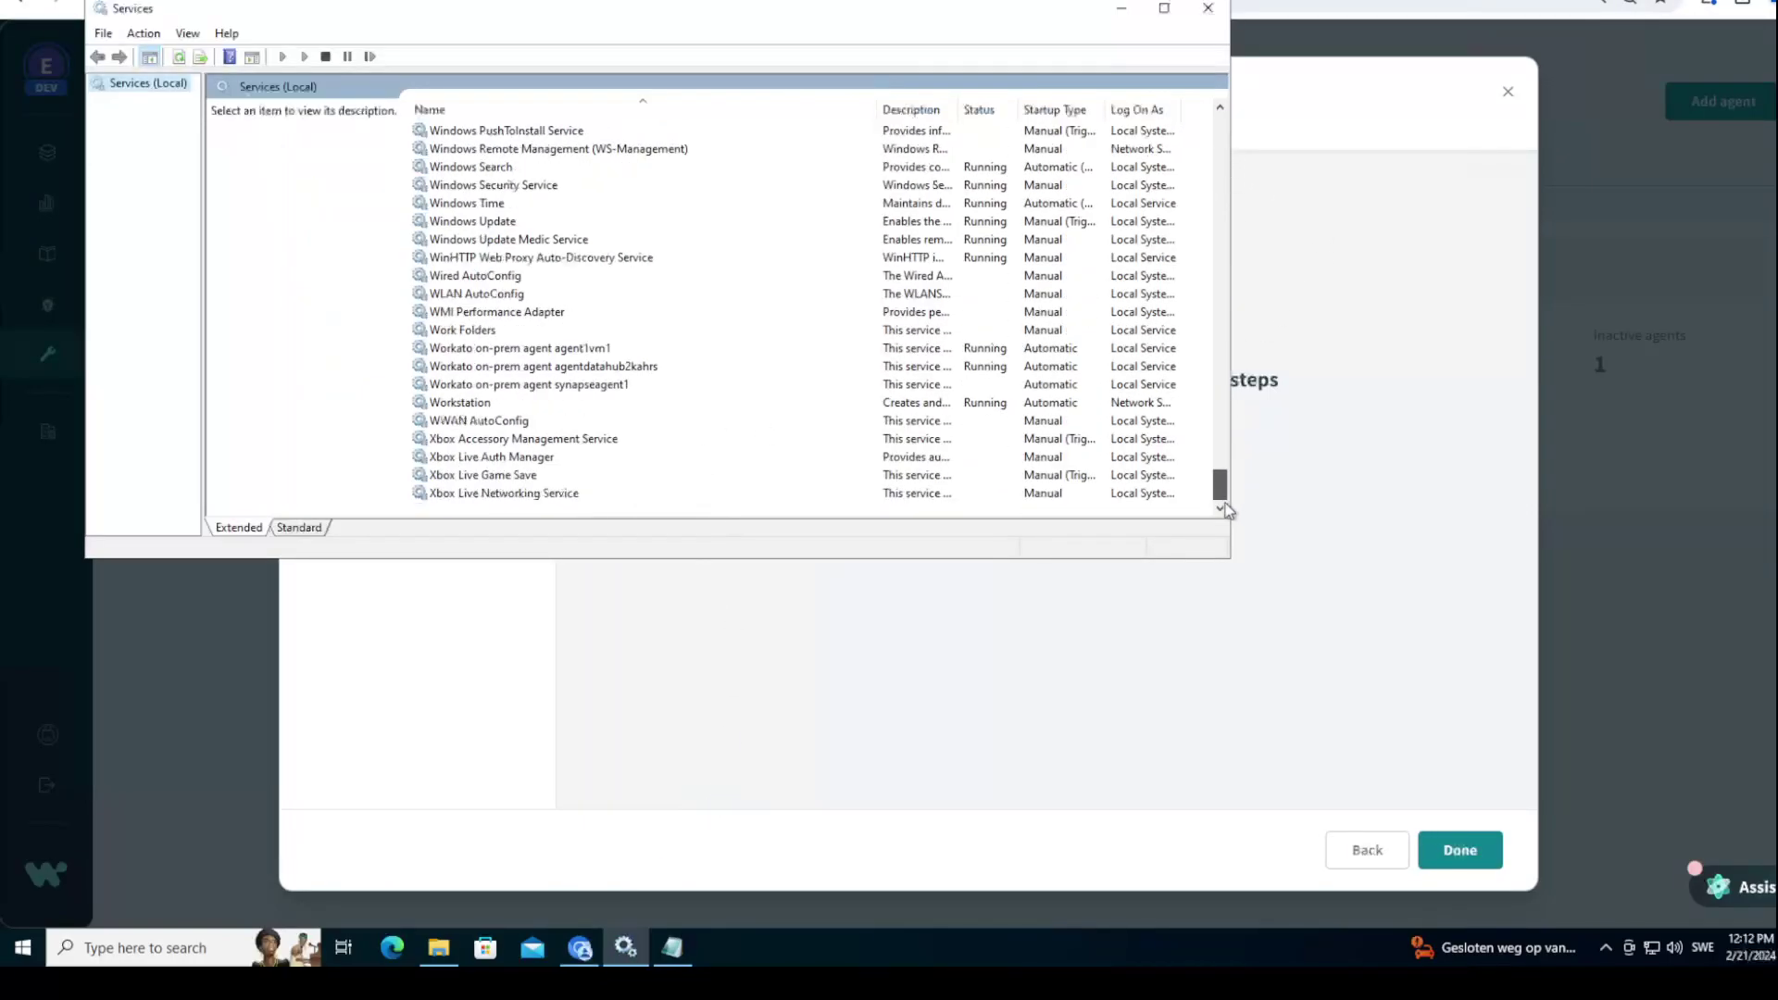
pyautogui.rightClick(584, 387)
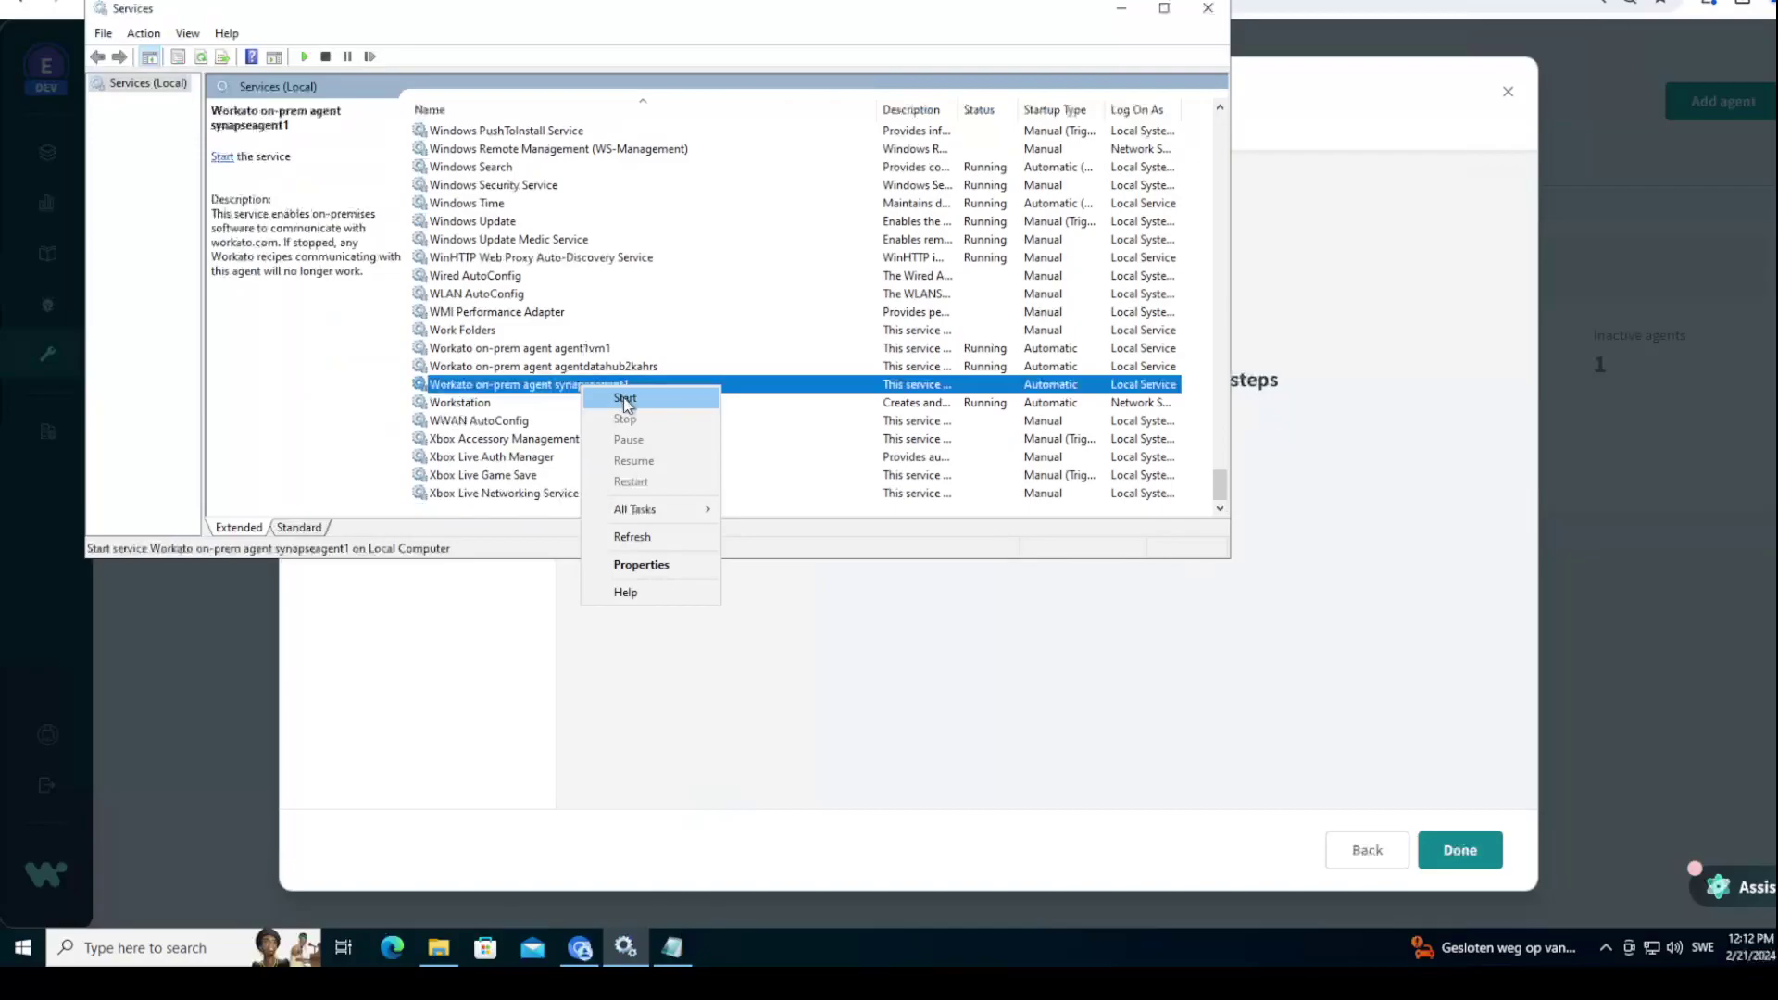
pyautogui.click(625, 400)
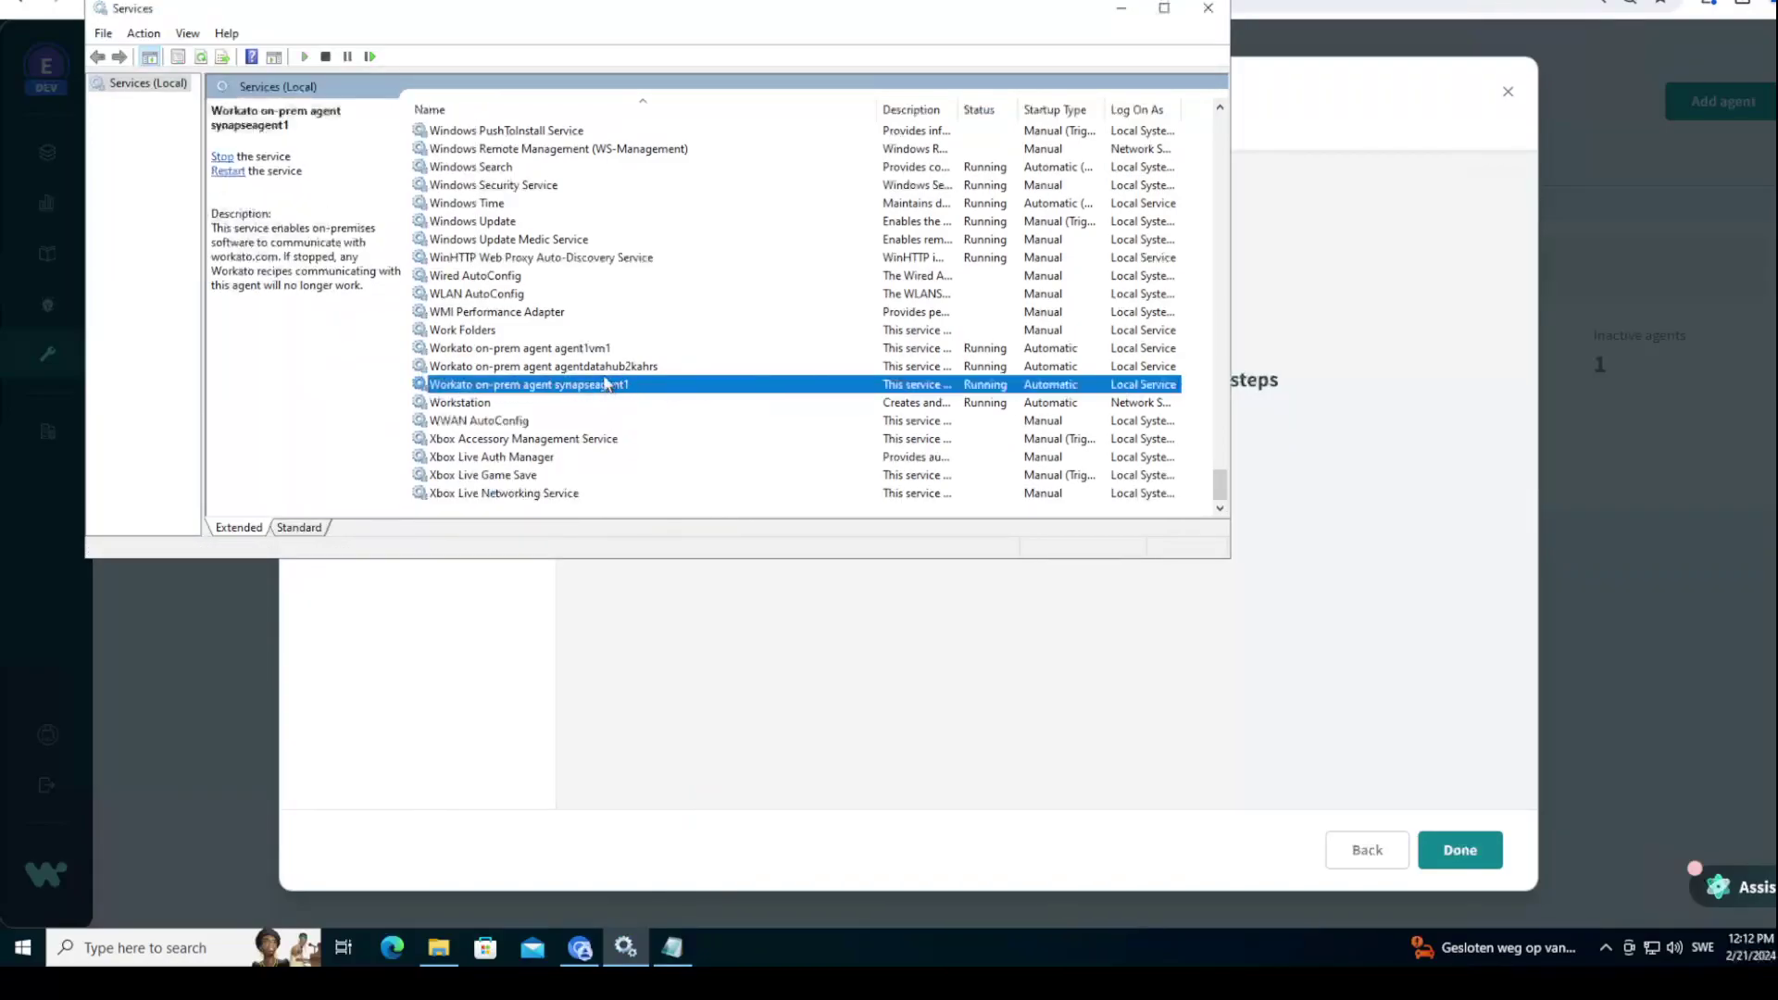
# Step: Test and retest synapseagent1 until it reports ready, then close the add-agent wizard with Done
pyautogui.click(1403, 734)
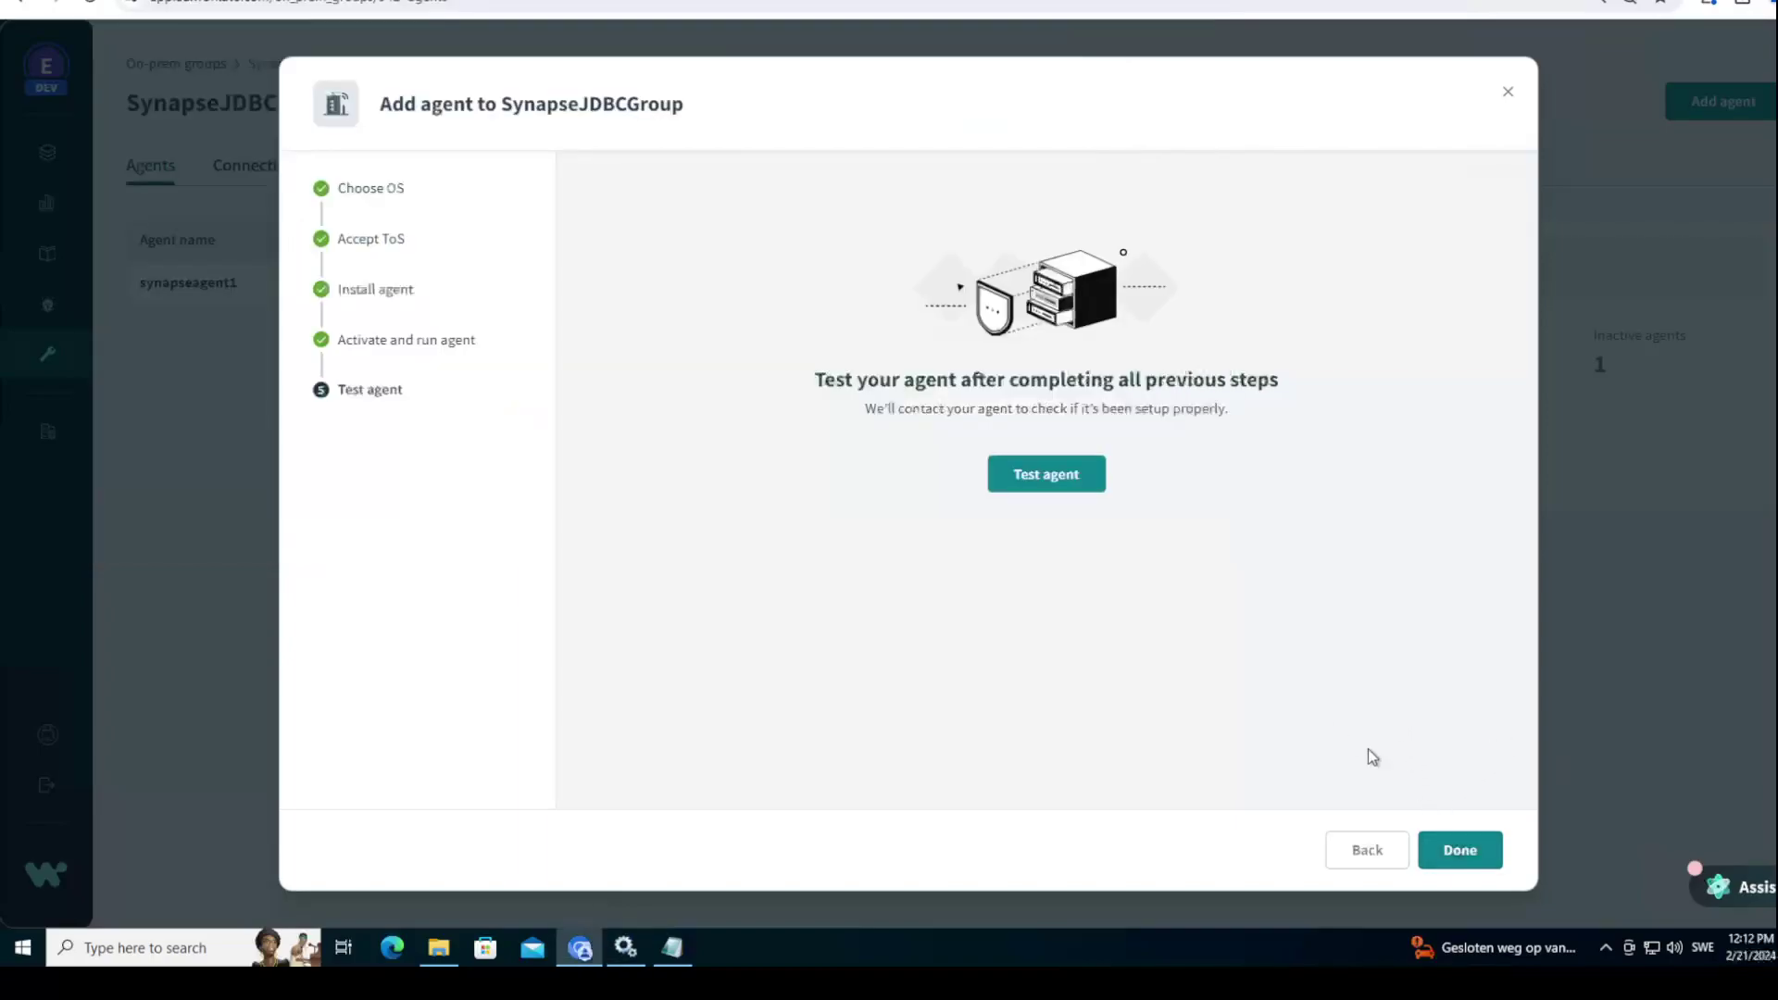
pyautogui.click(1058, 488)
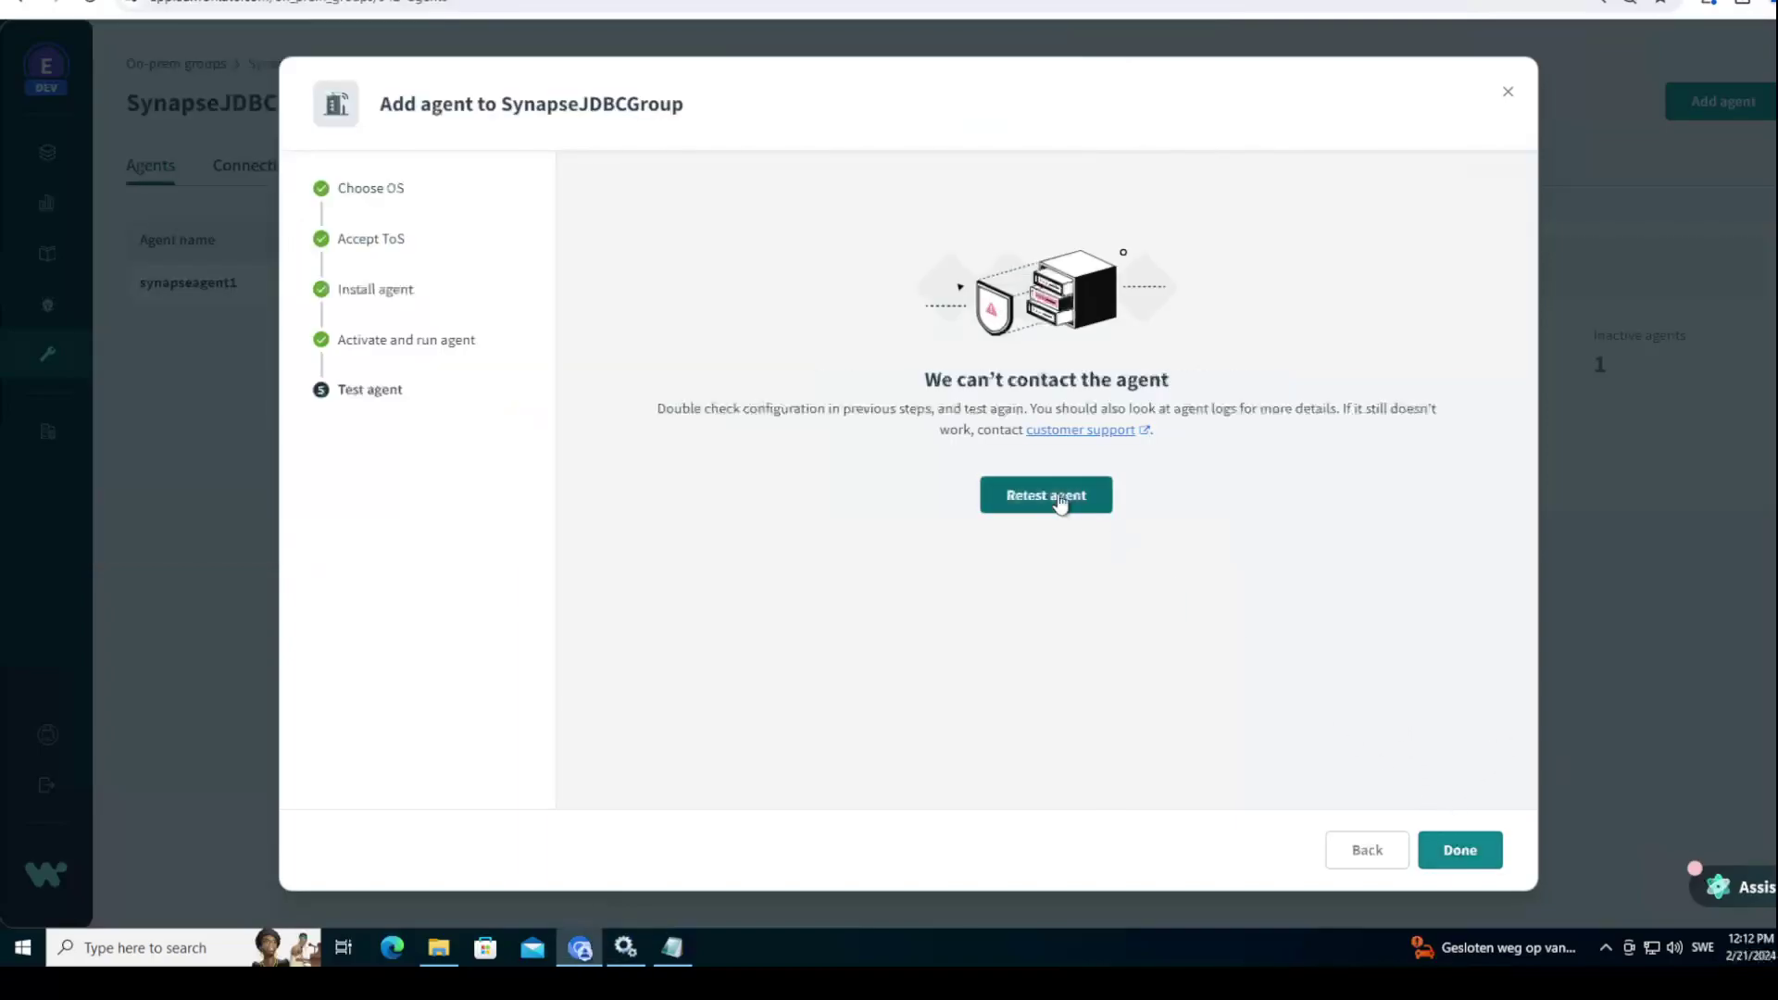
pyautogui.click(1060, 500)
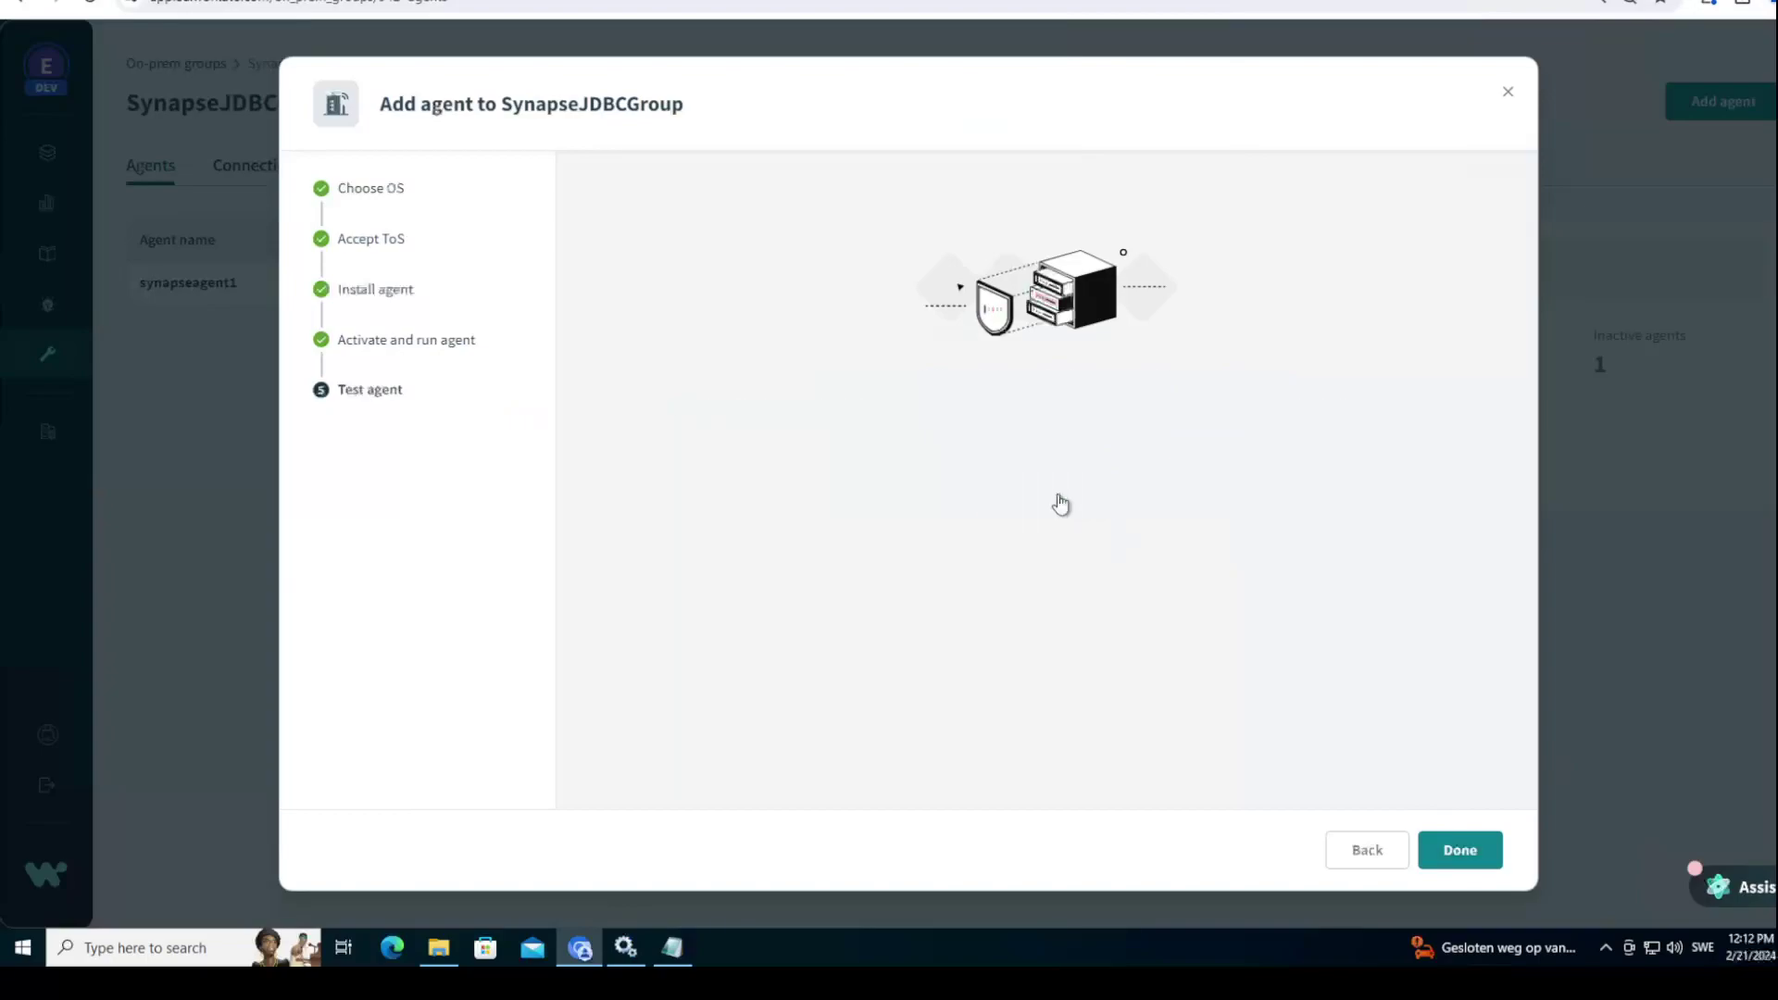
pyautogui.click(1060, 500)
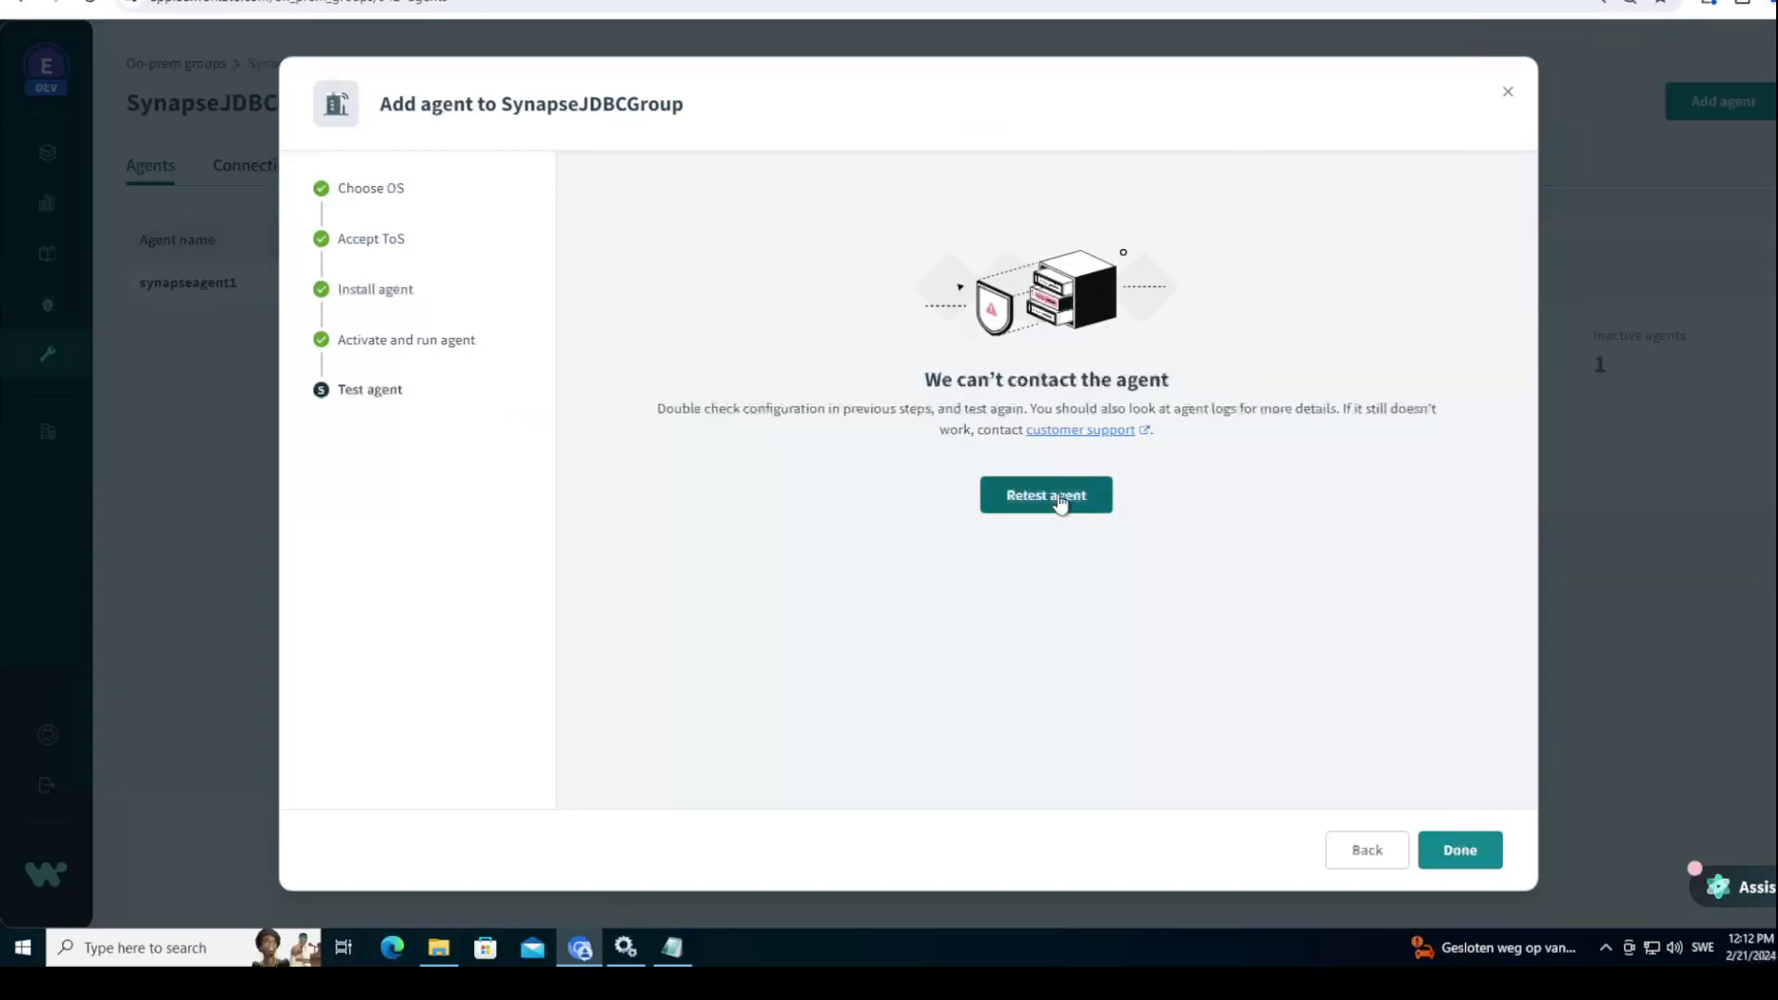
pyautogui.click(1060, 500)
pyautogui.click(1061, 502)
pyautogui.click(1061, 507)
pyautogui.click(1070, 504)
pyautogui.click(1069, 505)
pyautogui.click(1070, 508)
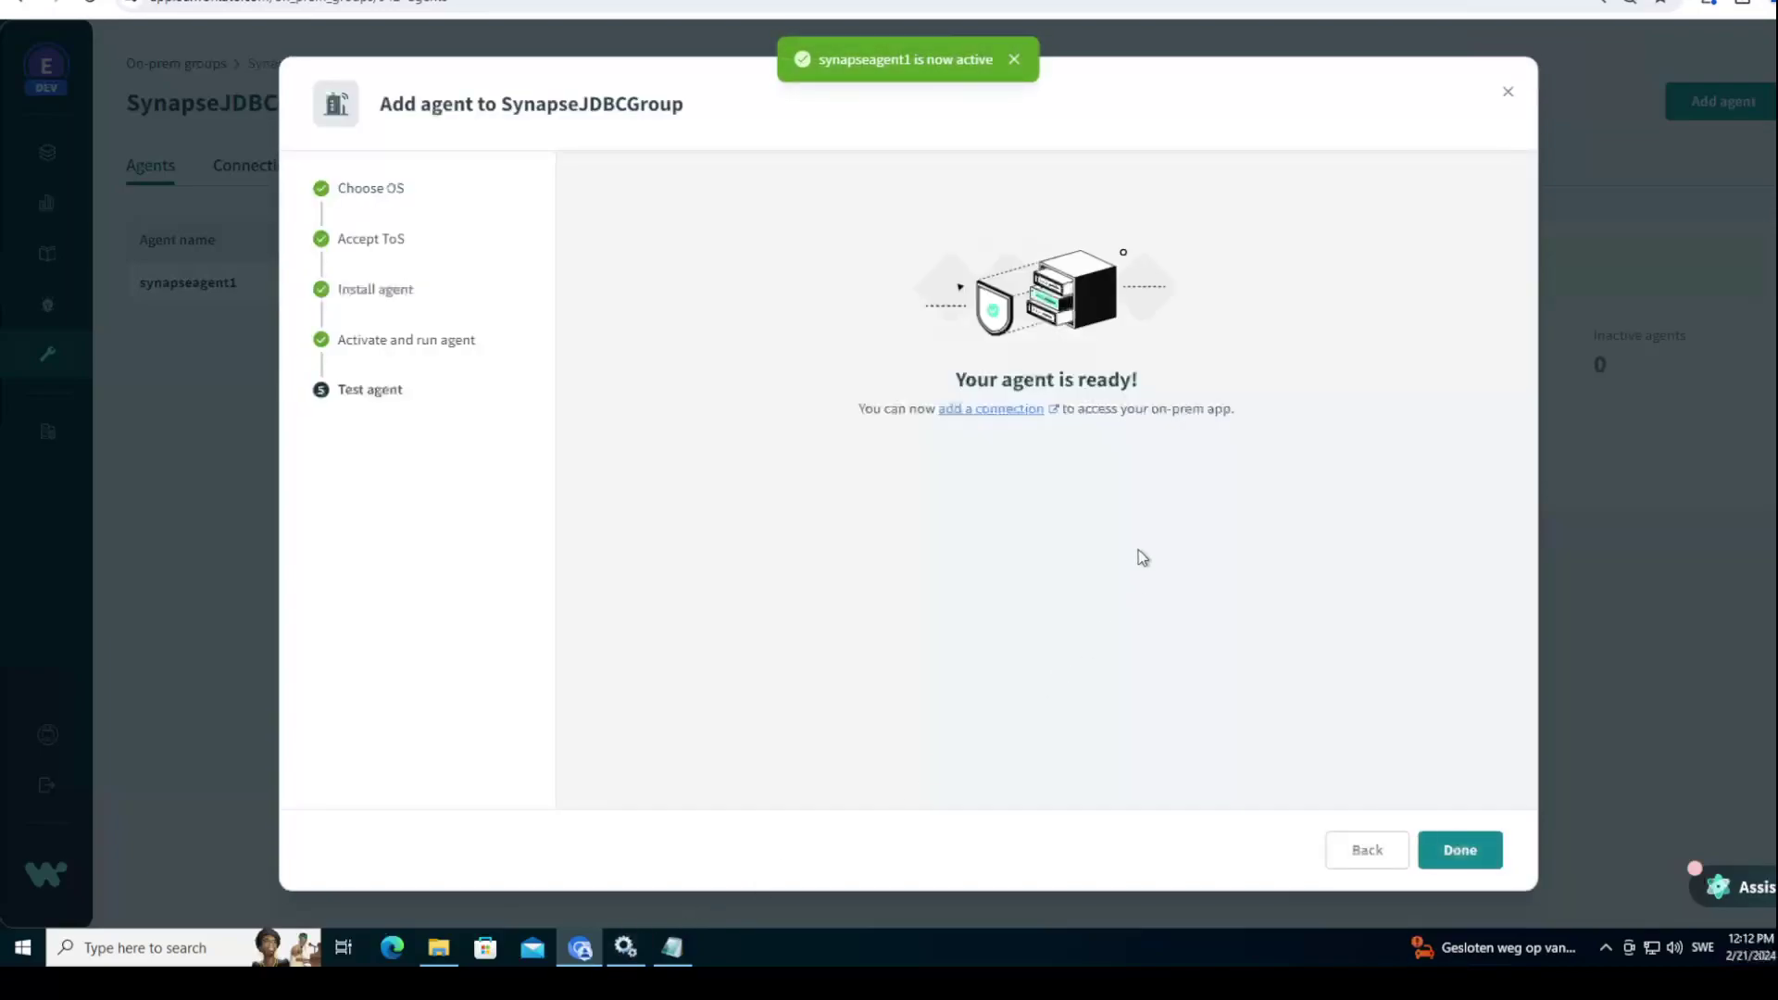
pyautogui.click(1459, 850)
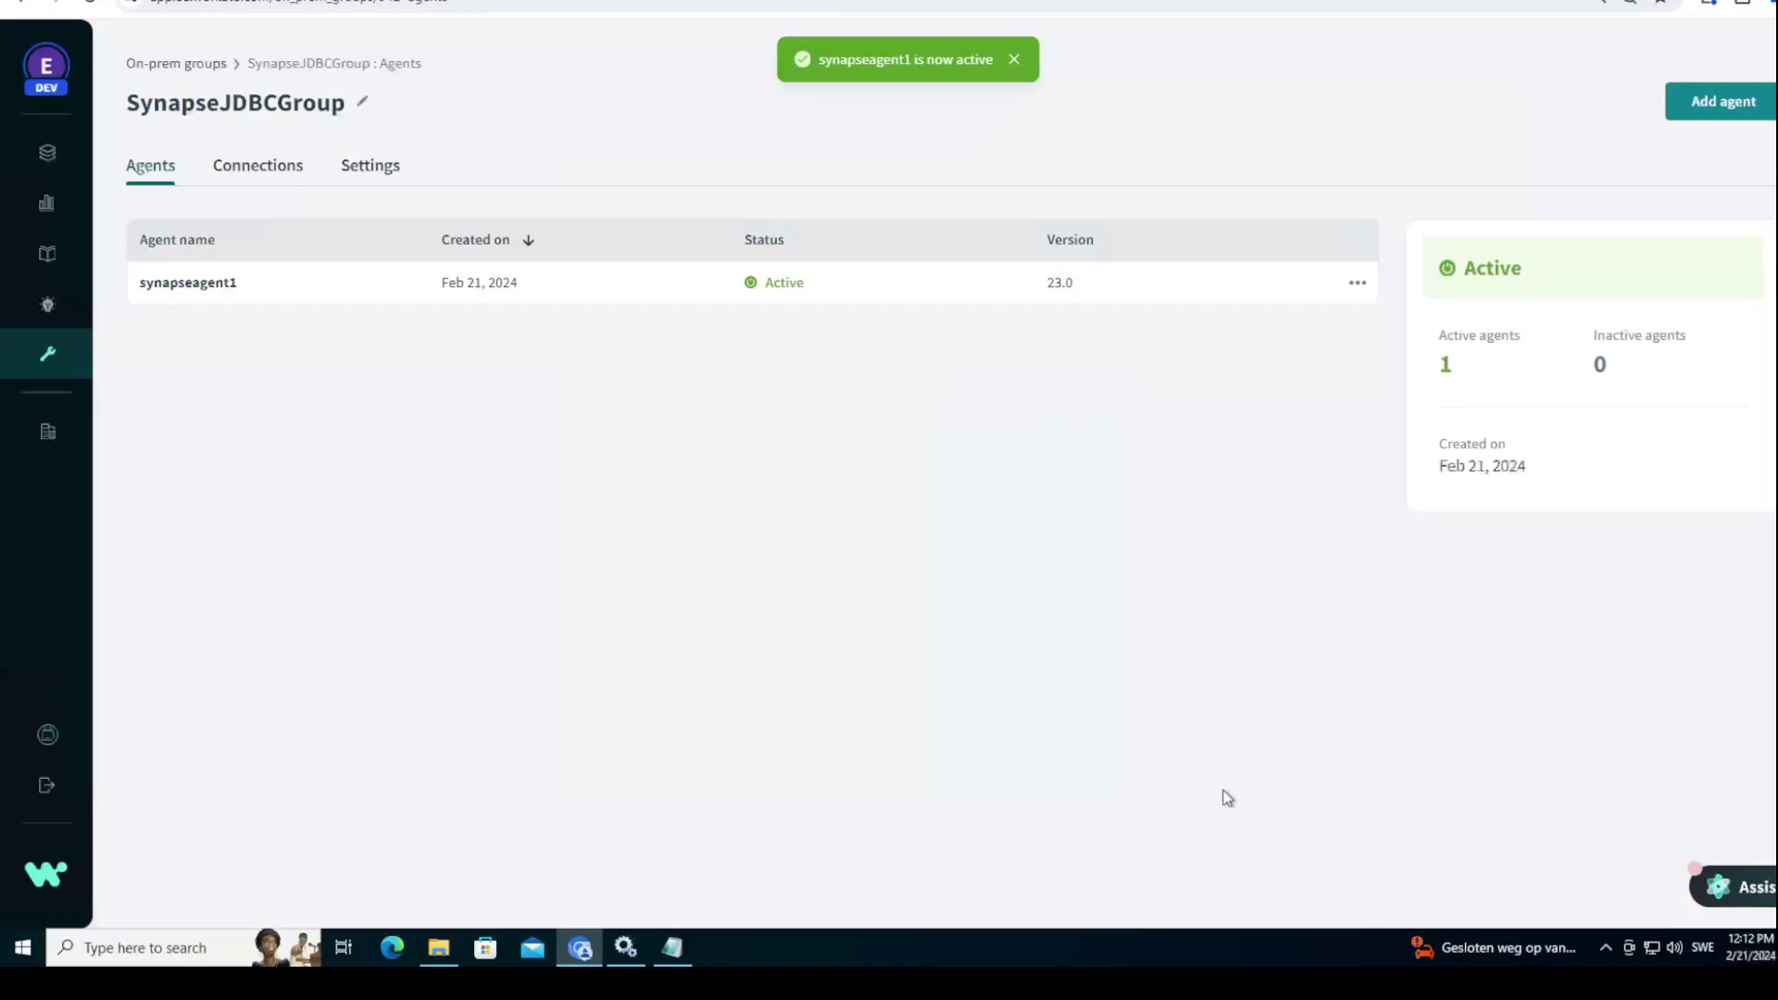
# Step: Return to the On-prem groups list, confirming SynapseJDBCGroup shows synapseagent1 as Active
pyautogui.moveTo(436, 287); pyautogui.dragTo(552, 287)
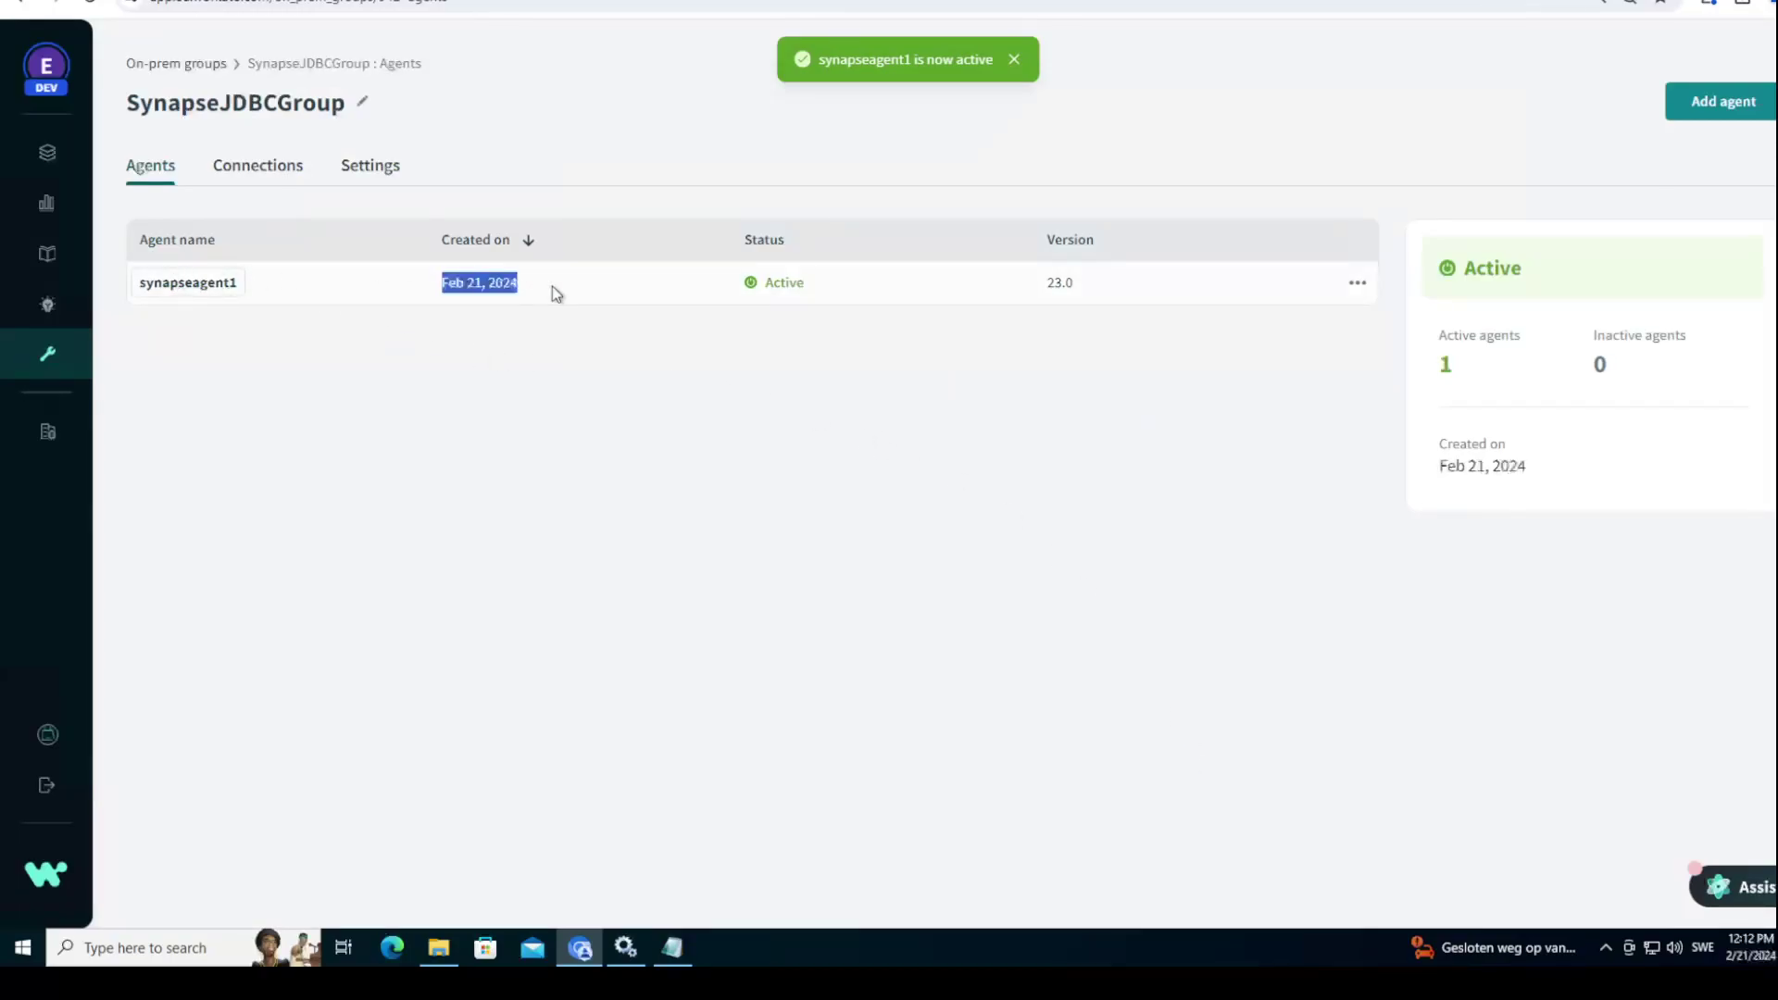
pyautogui.click(873, 342)
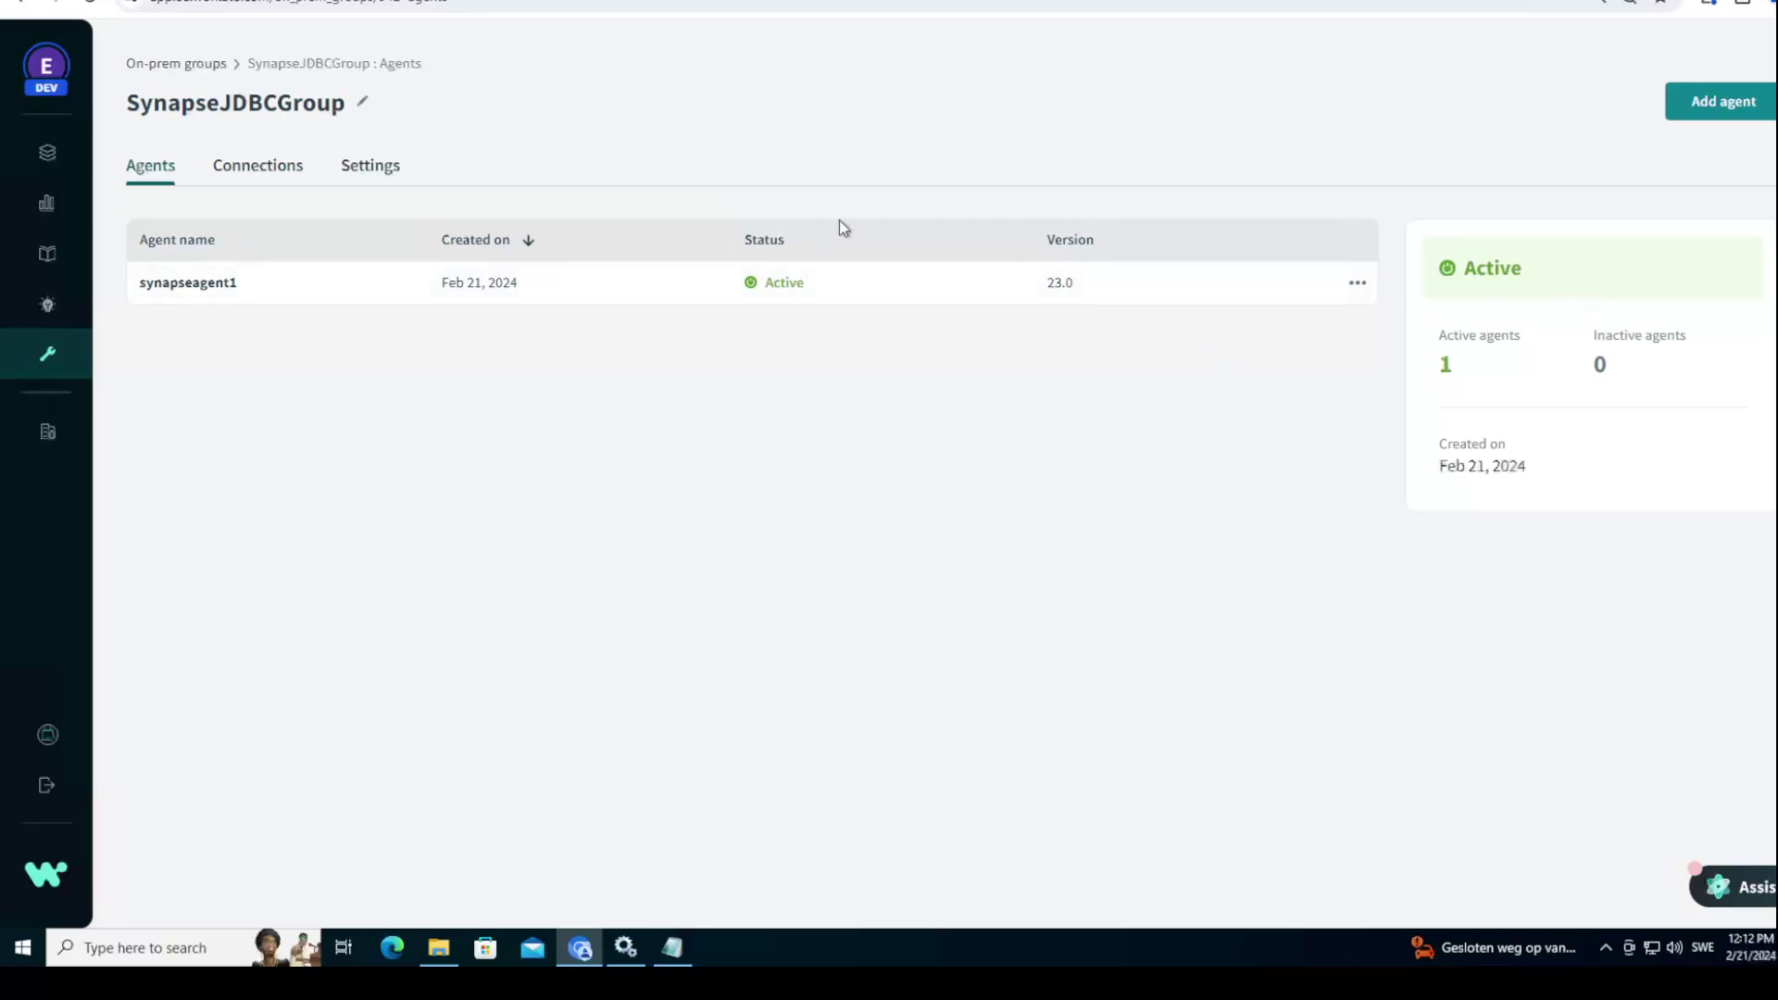
pyautogui.click(220, 65)
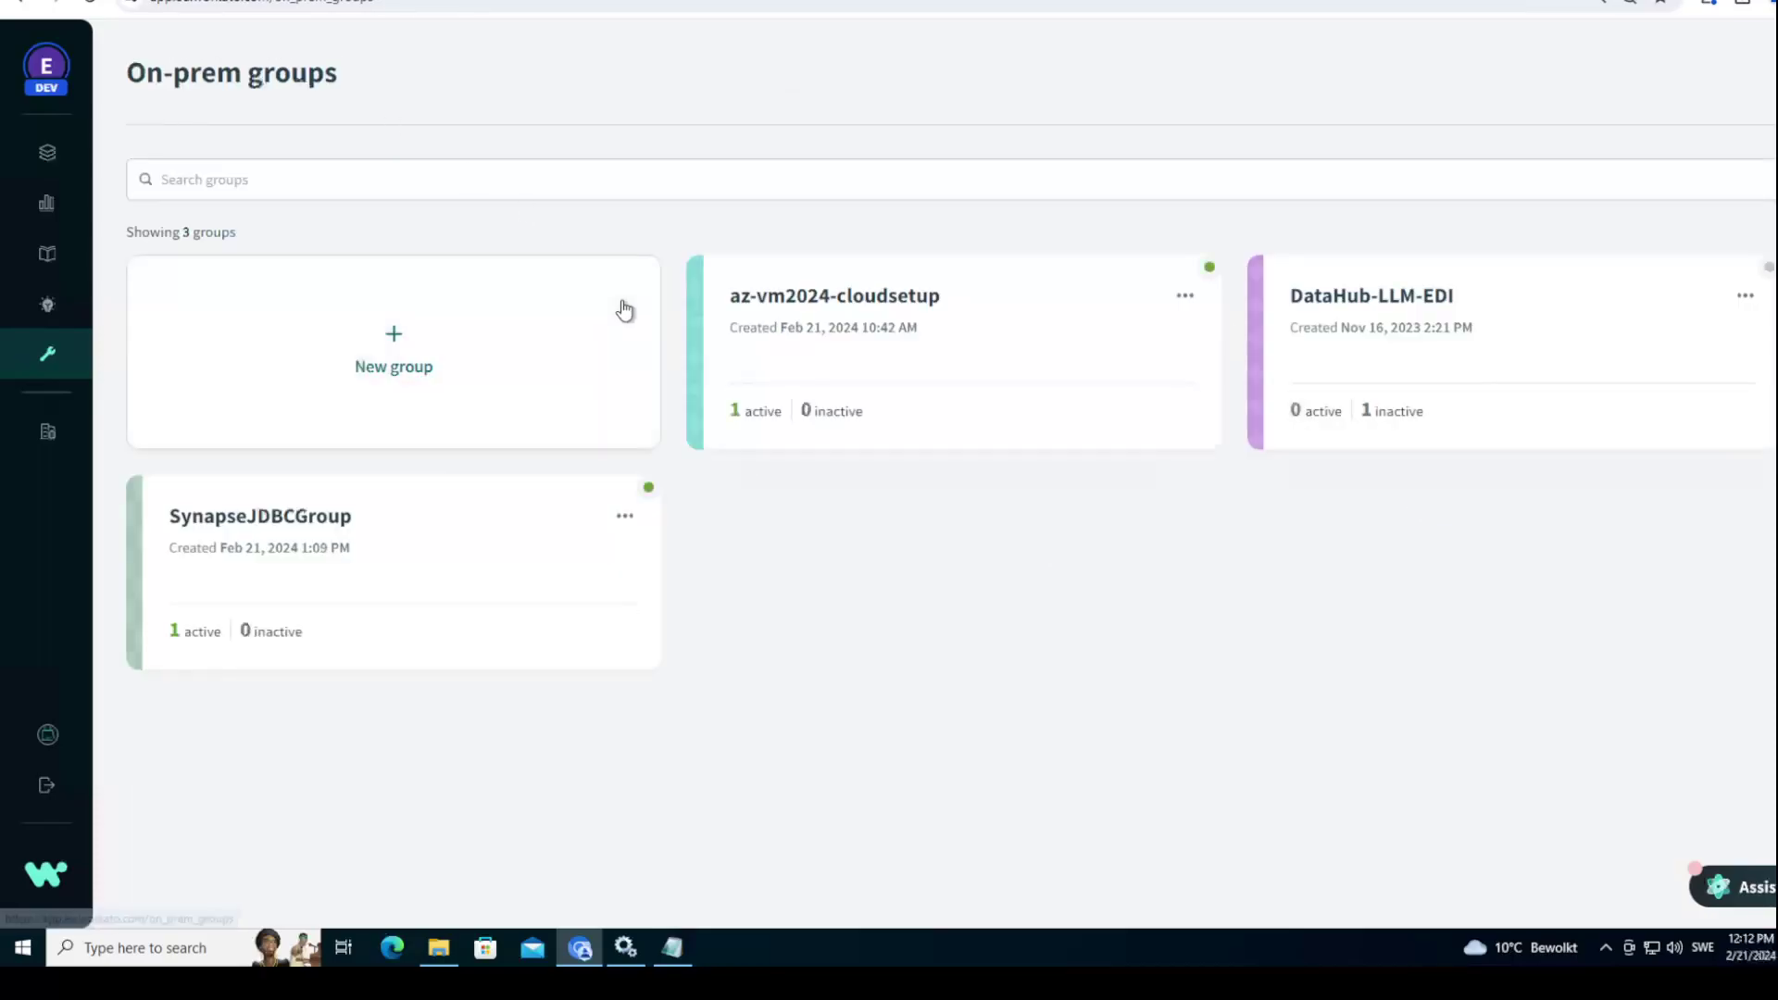
pyautogui.click(417, 496)
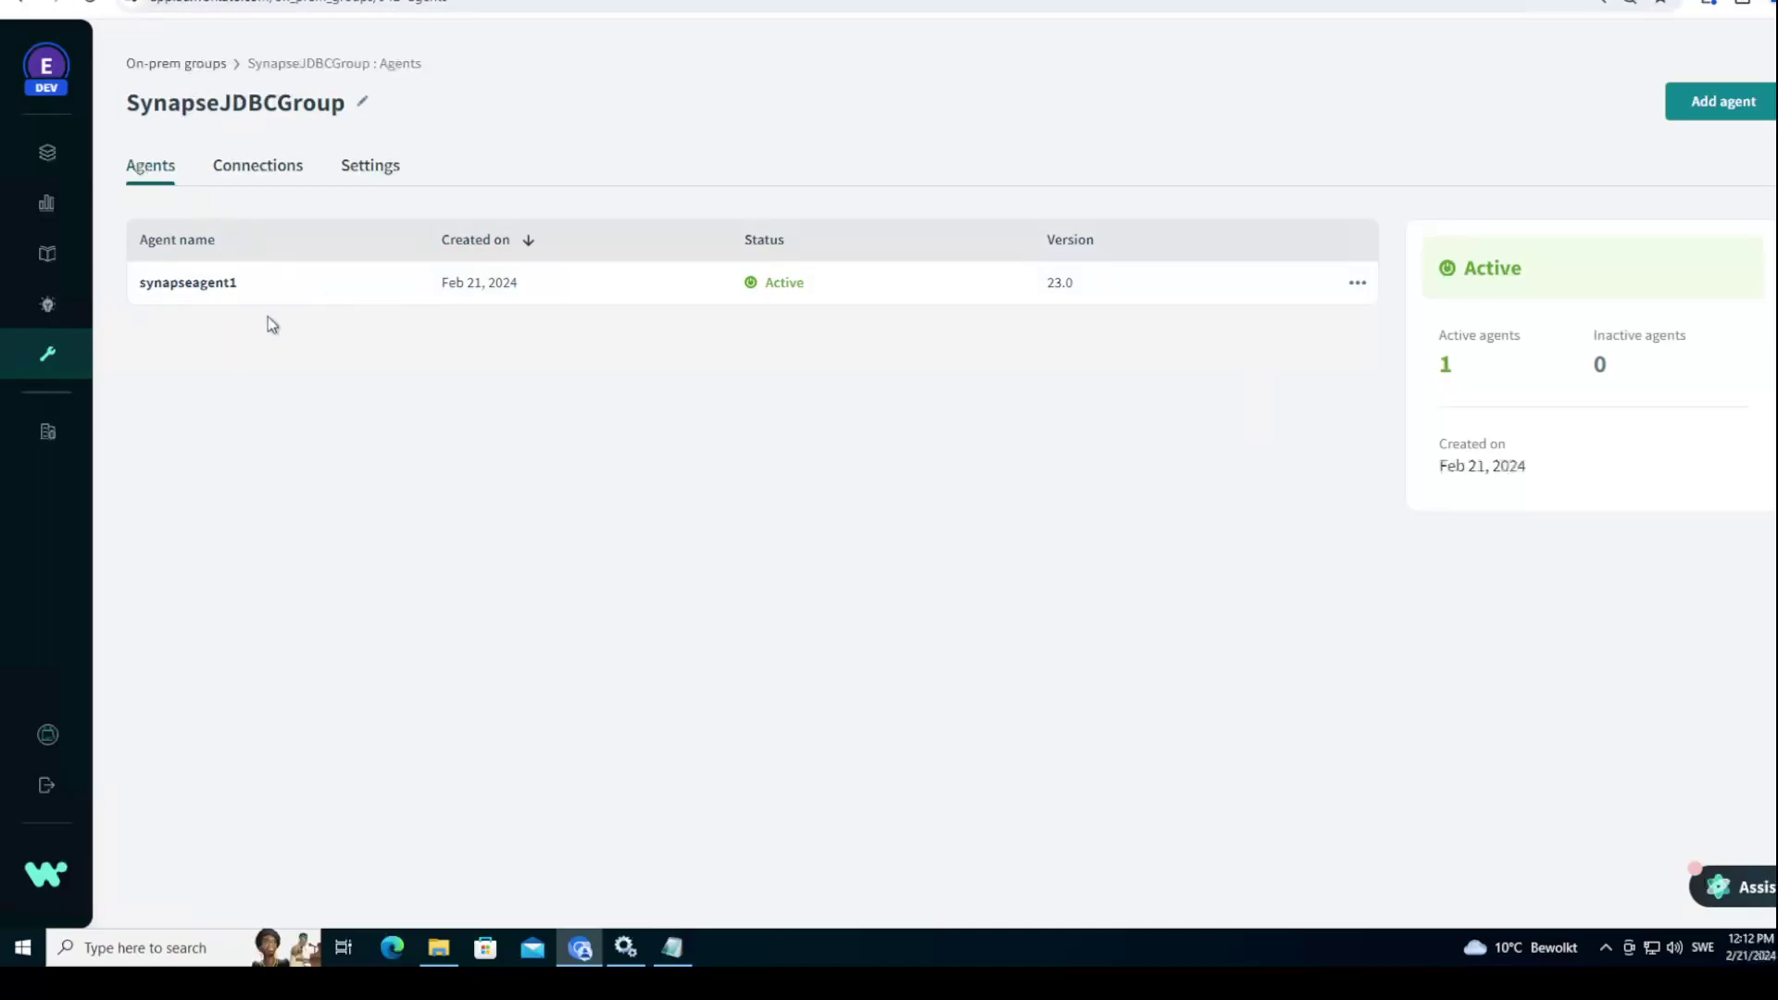
pyautogui.click(206, 65)
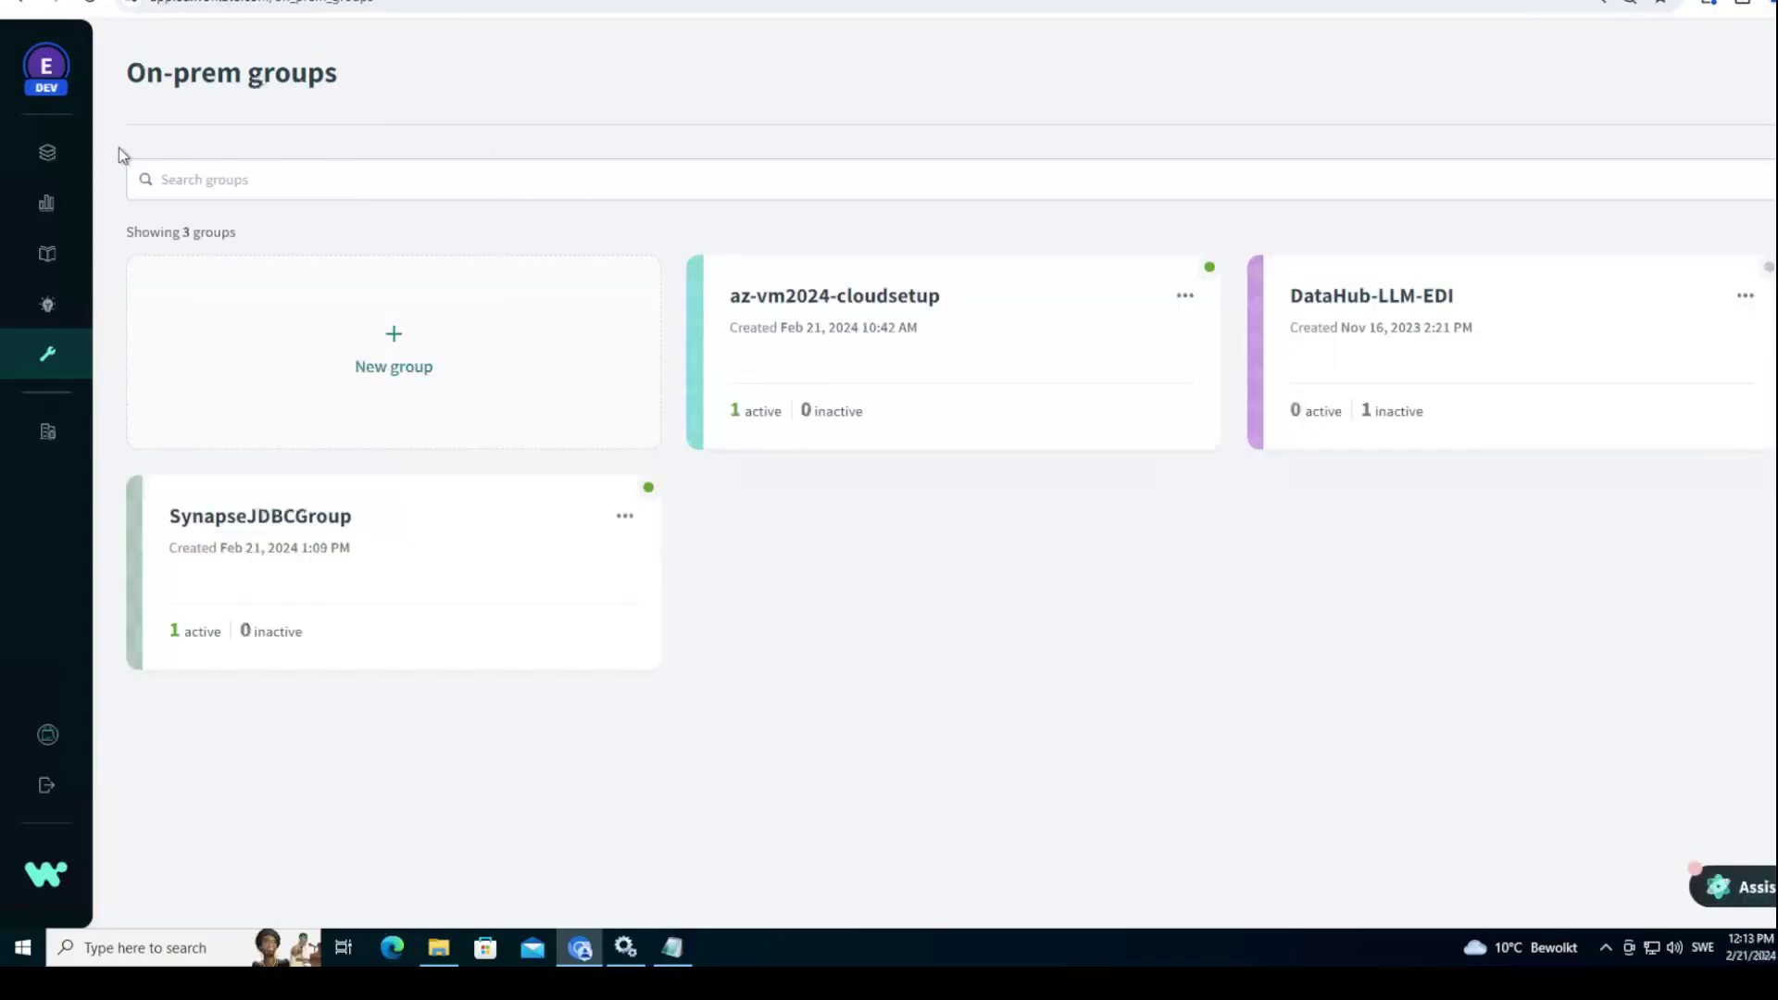
# Step: Create a new project named JDBCDEMO
pyautogui.click(70, 155)
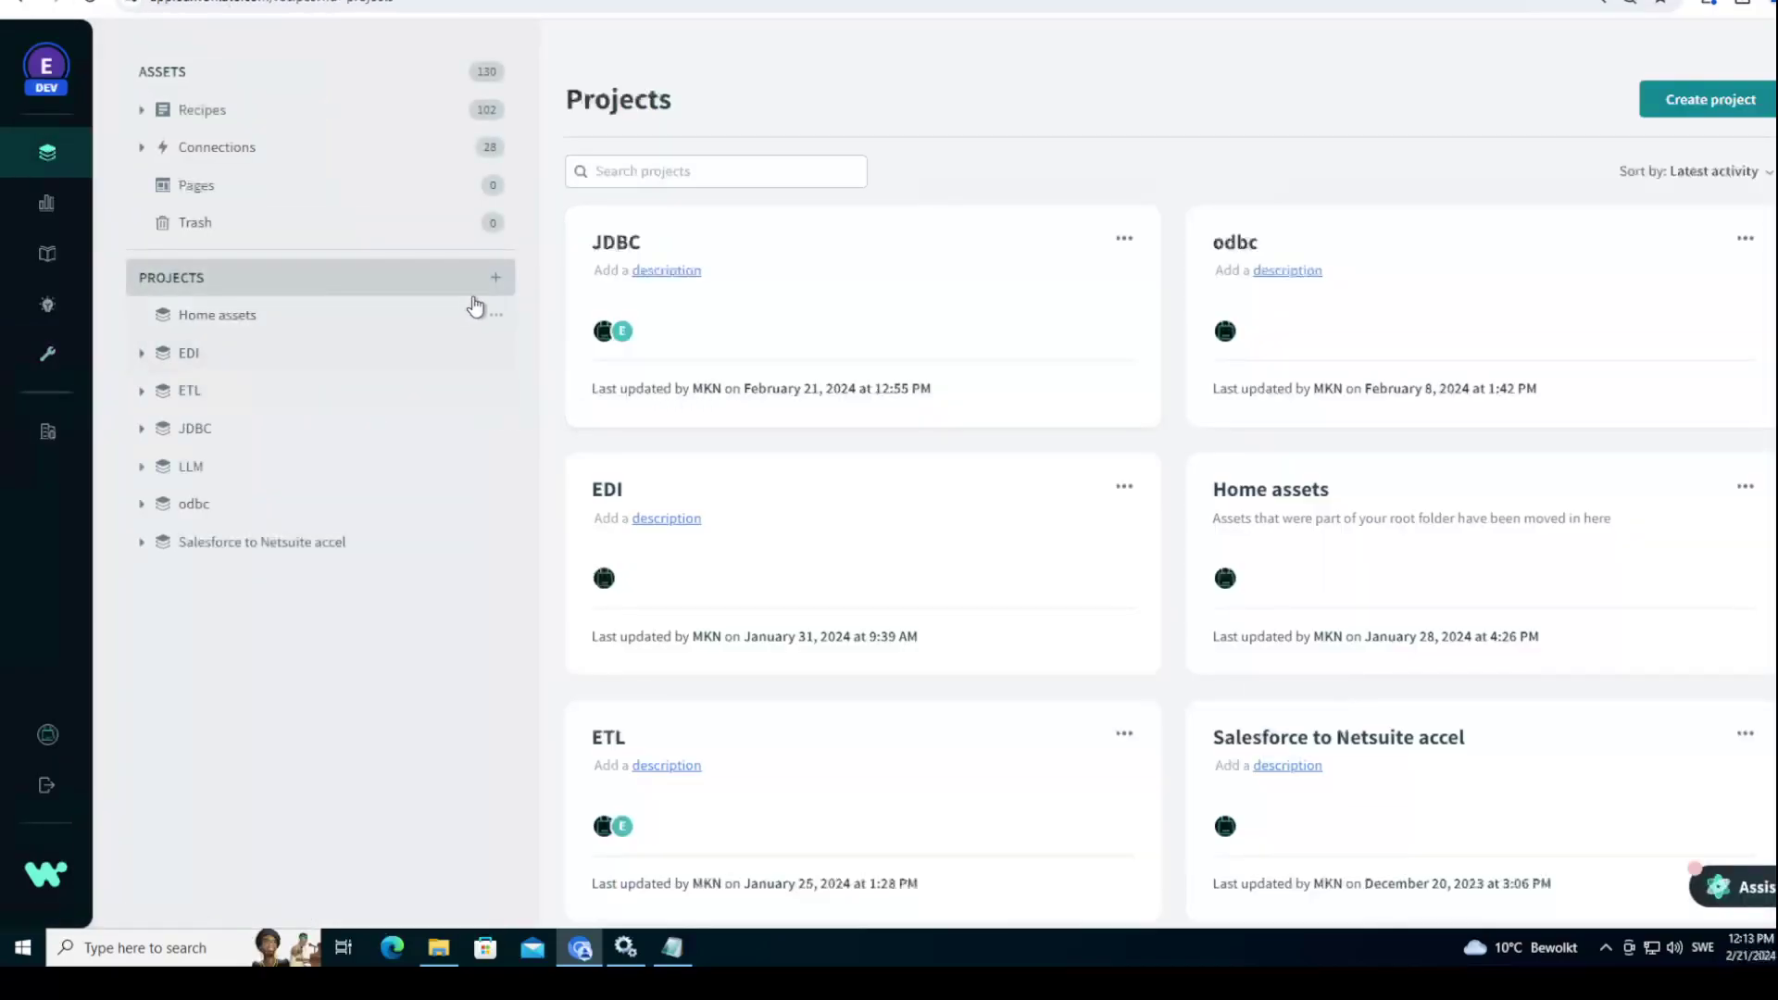
pyautogui.click(496, 279)
pyautogui.hotkey('ctrl', 'a')
pyautogui.write('JDBC')
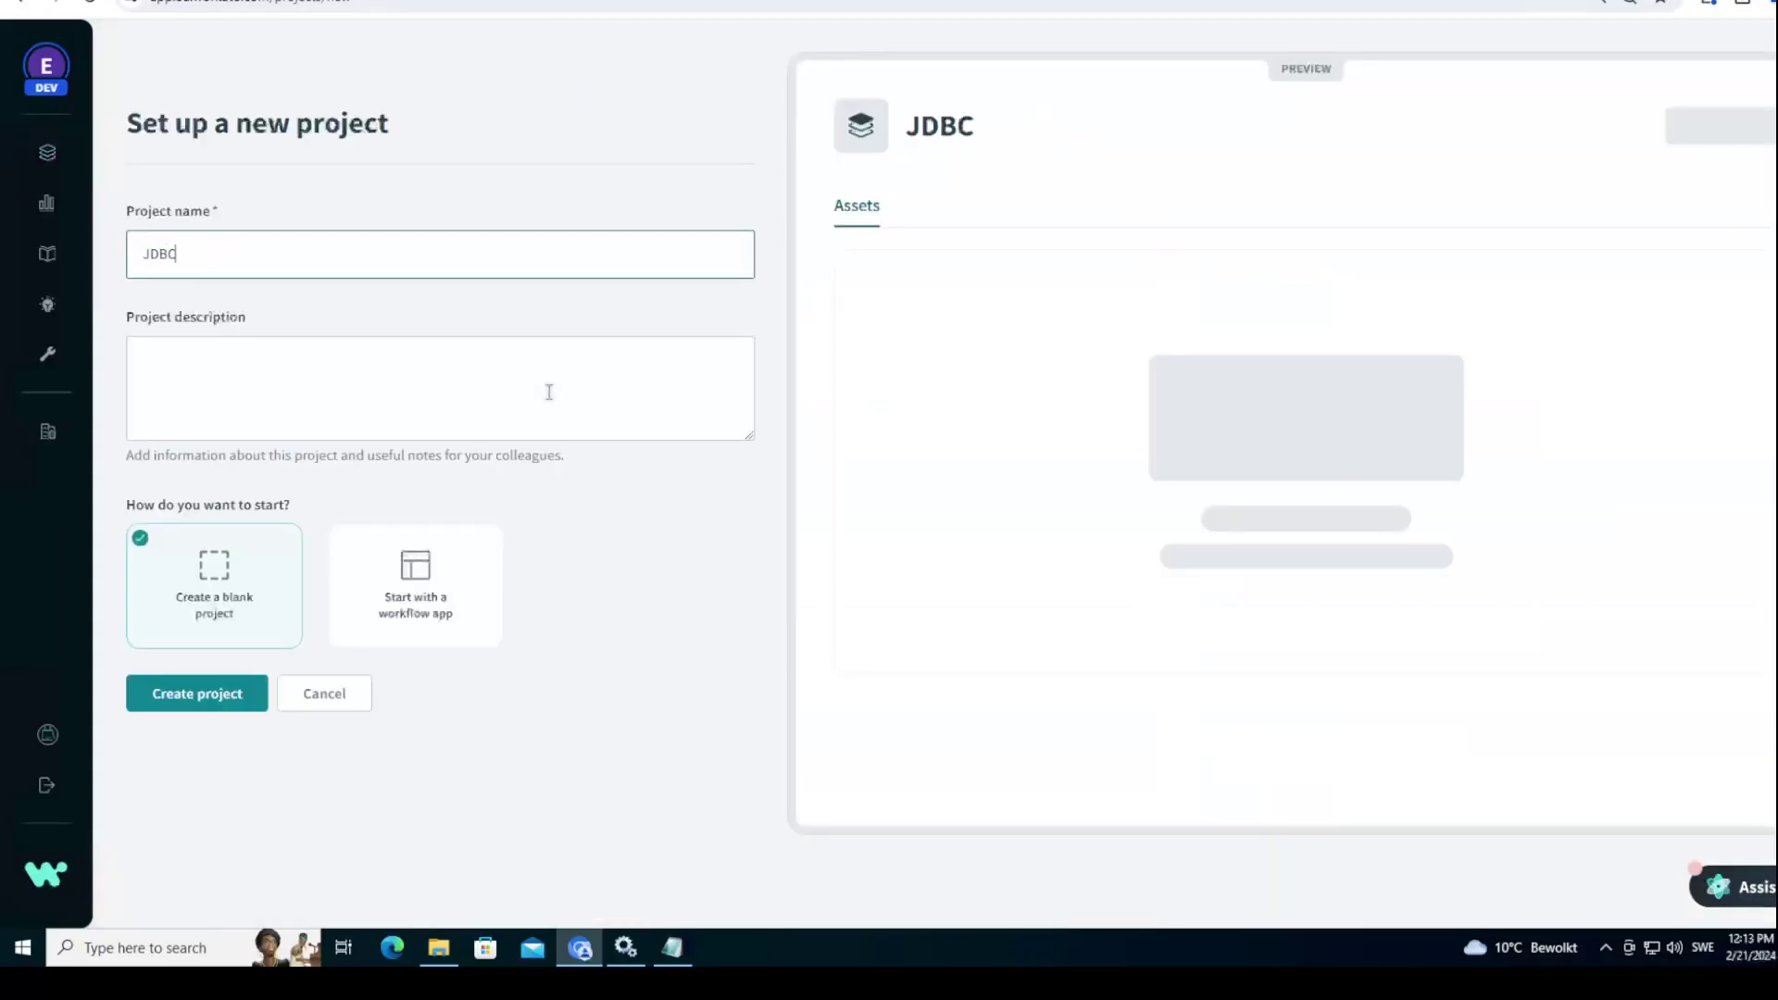
pyautogui.write('DEMO')
pyautogui.click(233, 692)
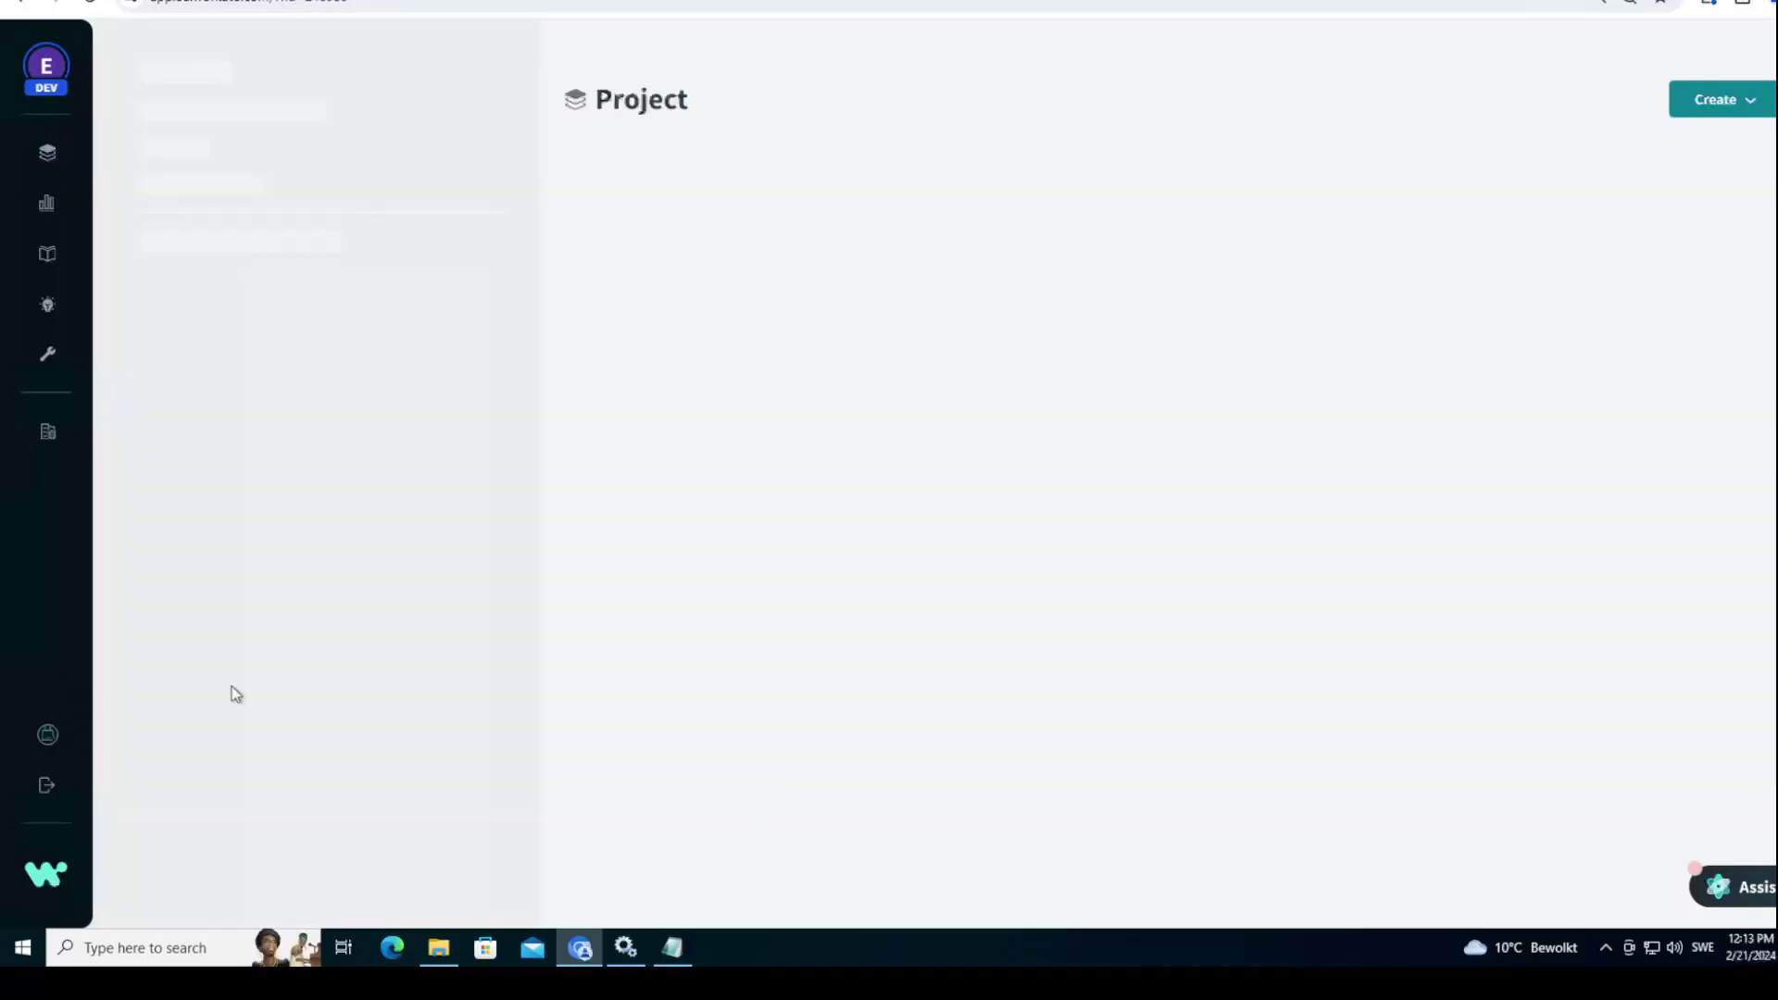
# Step: Add the folders Connections and Recipes Synapse to JDBCDEMO
pyautogui.click(473, 466)
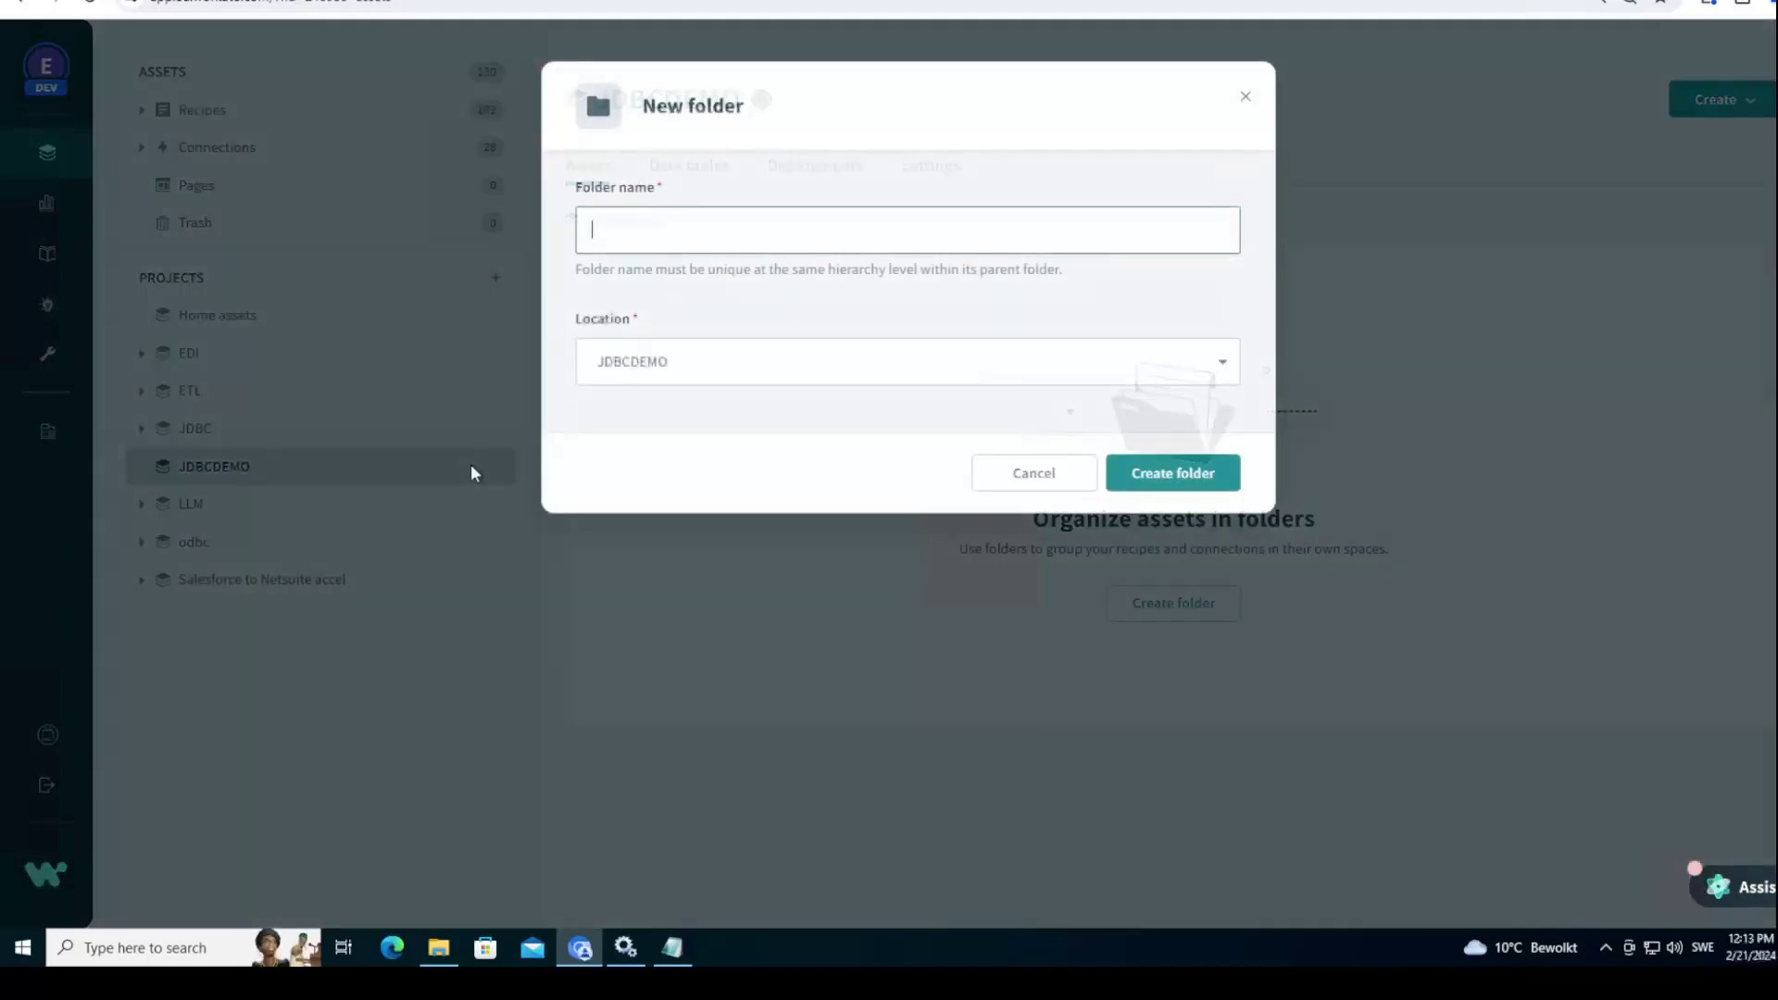
pyautogui.write('Connections')
pyautogui.press('Return')
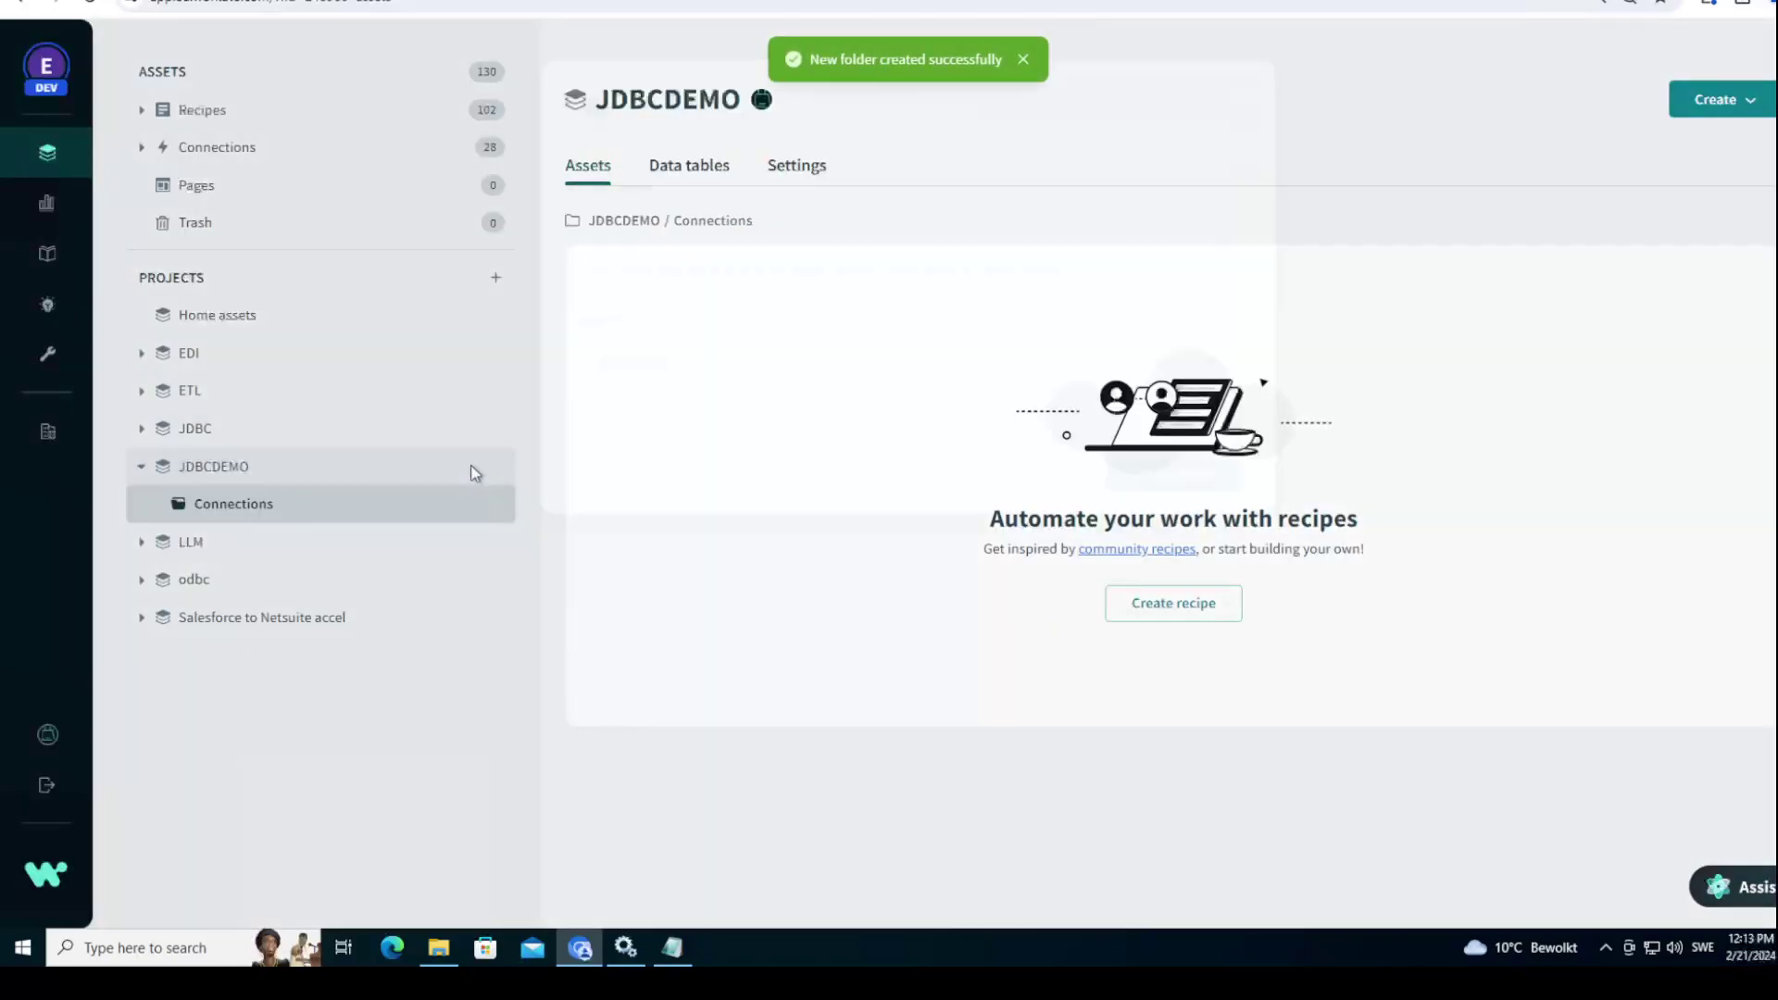
pyautogui.click(470, 474)
pyautogui.write('Recipes')
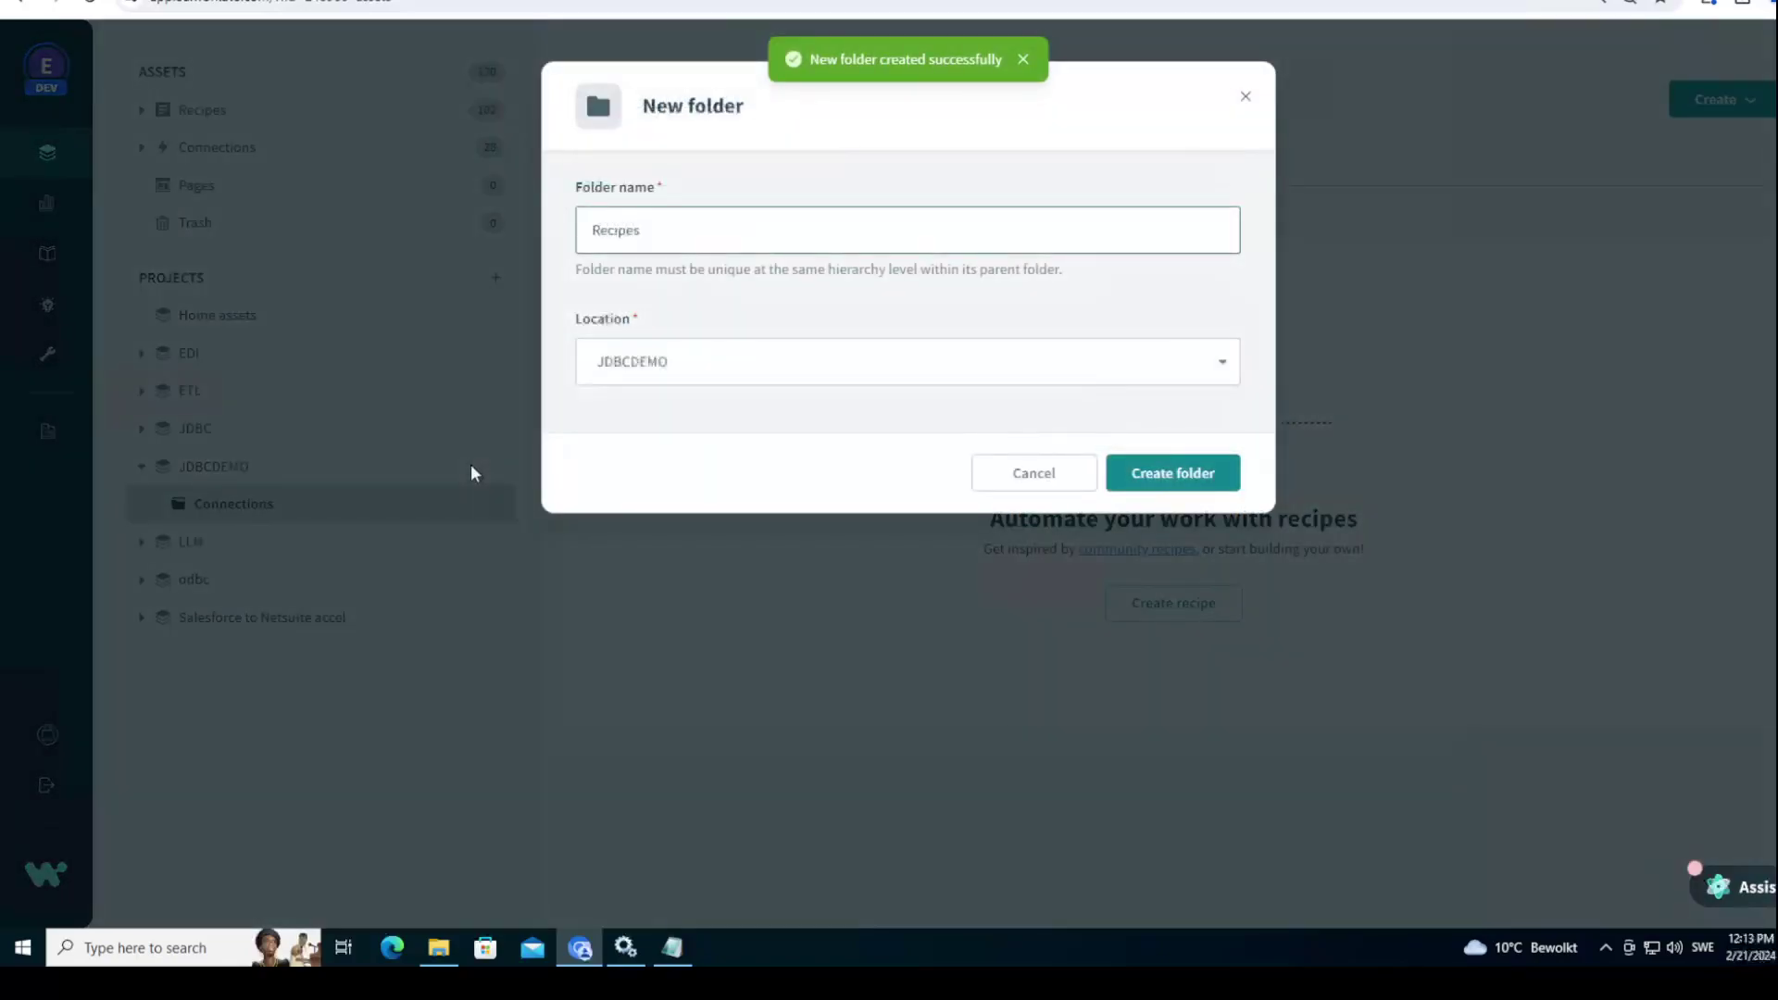
pyautogui.write(' Synapse')
pyautogui.press('Return')
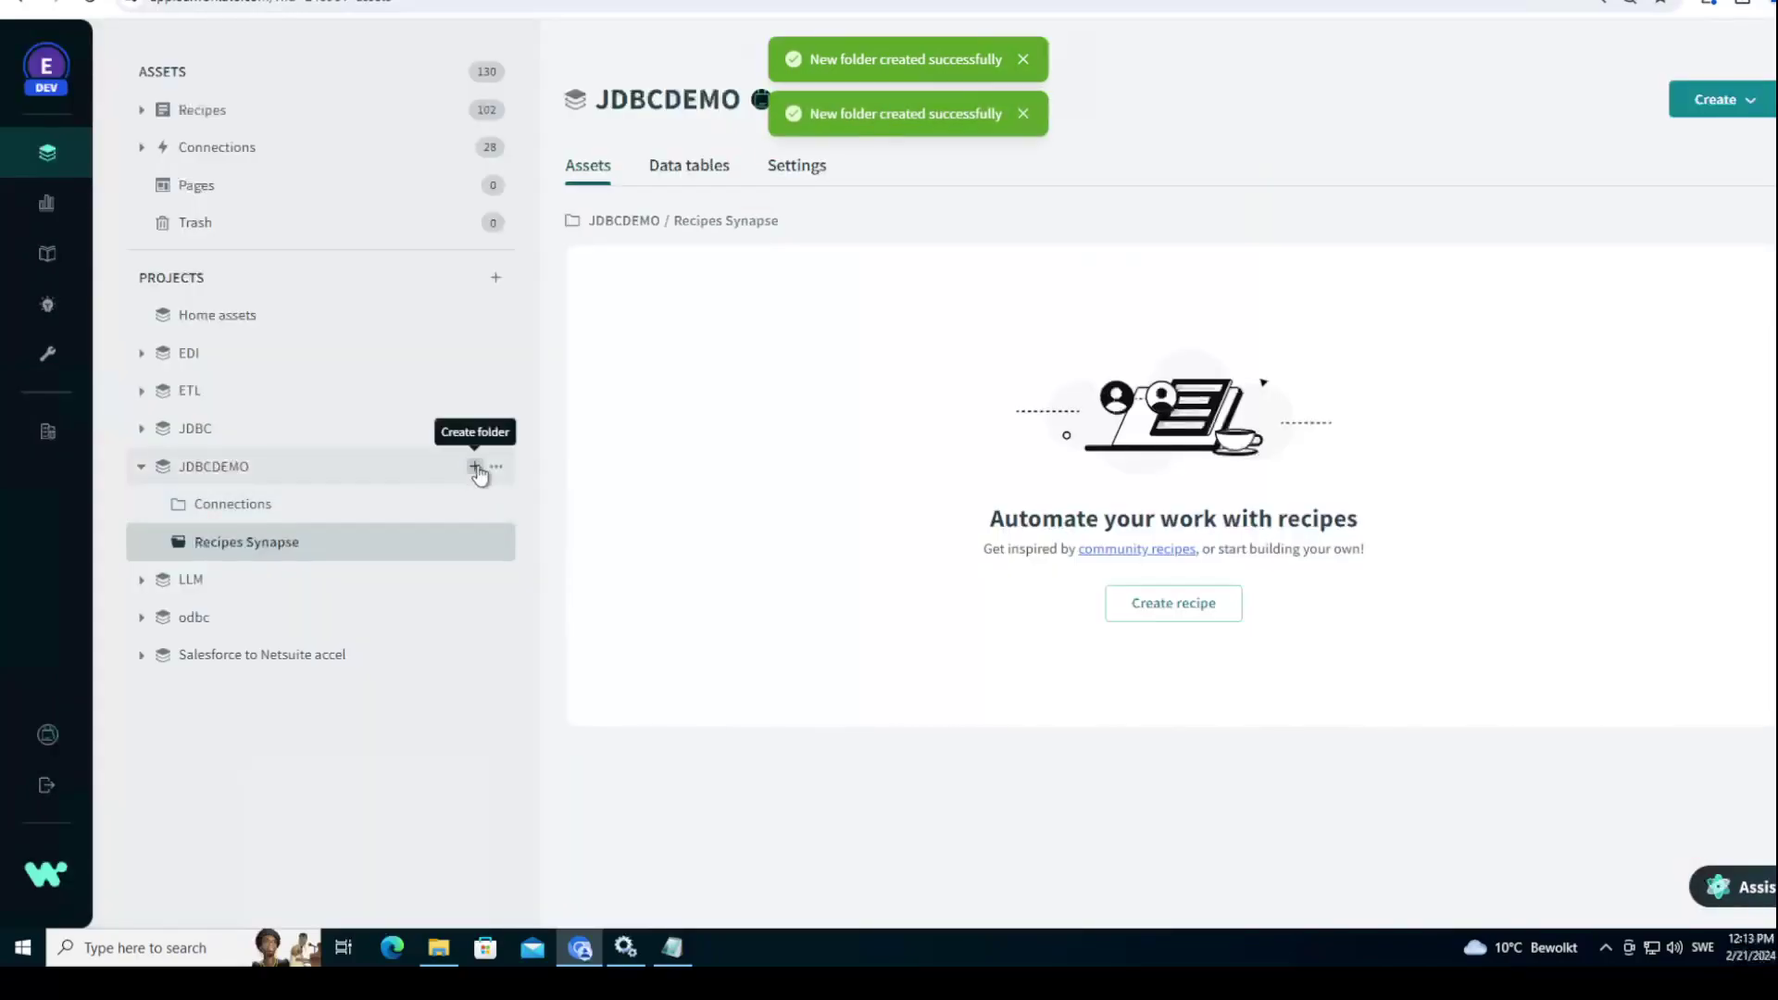
pyautogui.click(1736, 102)
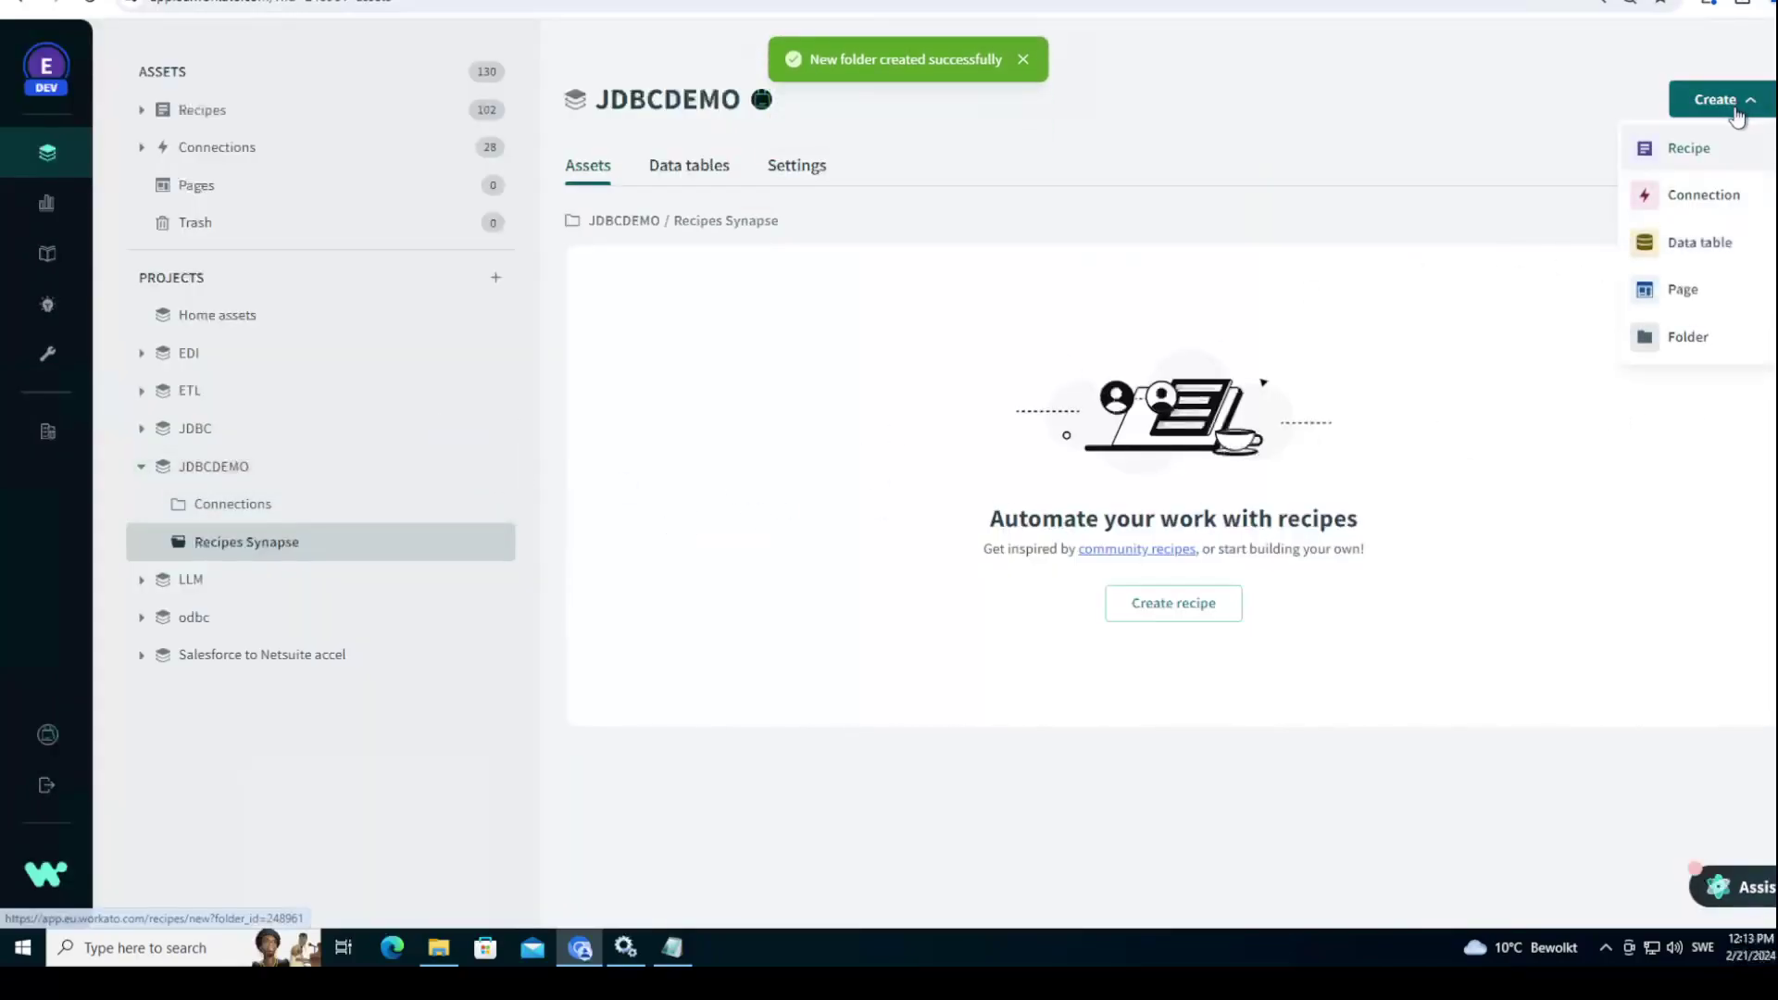
# Step: Create a scheduled recipe named 'Example 1 - Dedicated Pool JDBC to Synapse'
pyautogui.click(1706, 165)
pyautogui.click(204, 569)
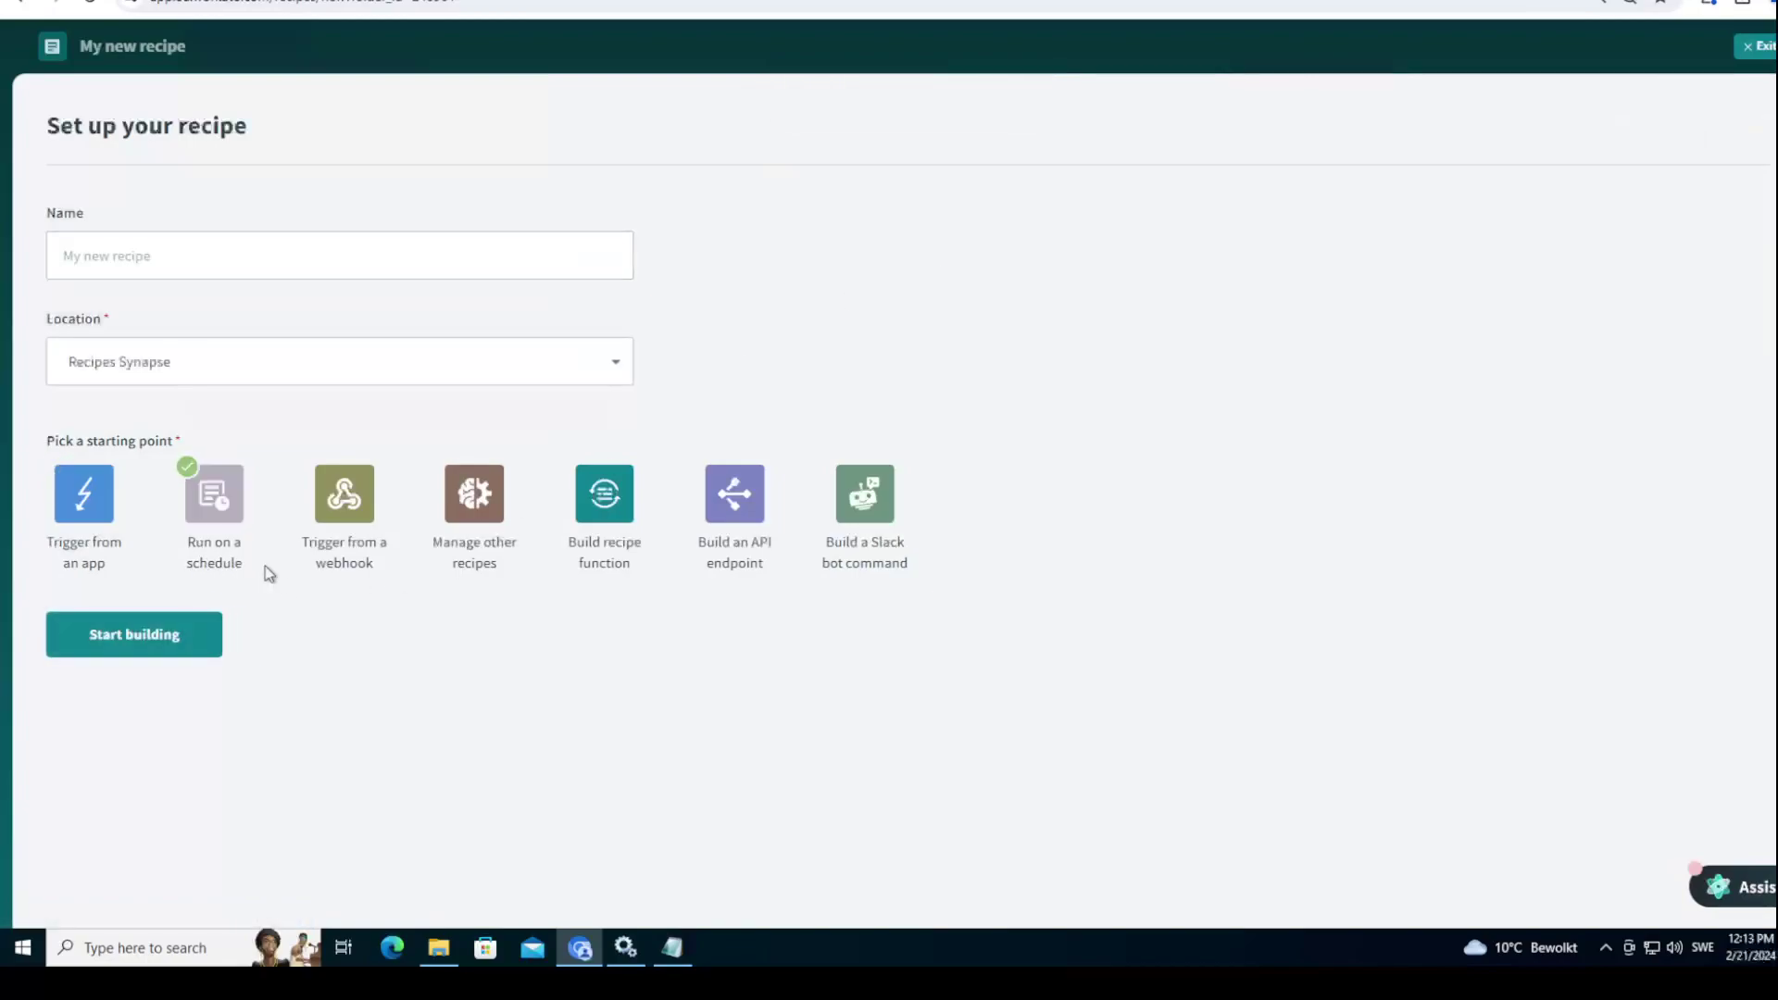
pyautogui.click(110, 244)
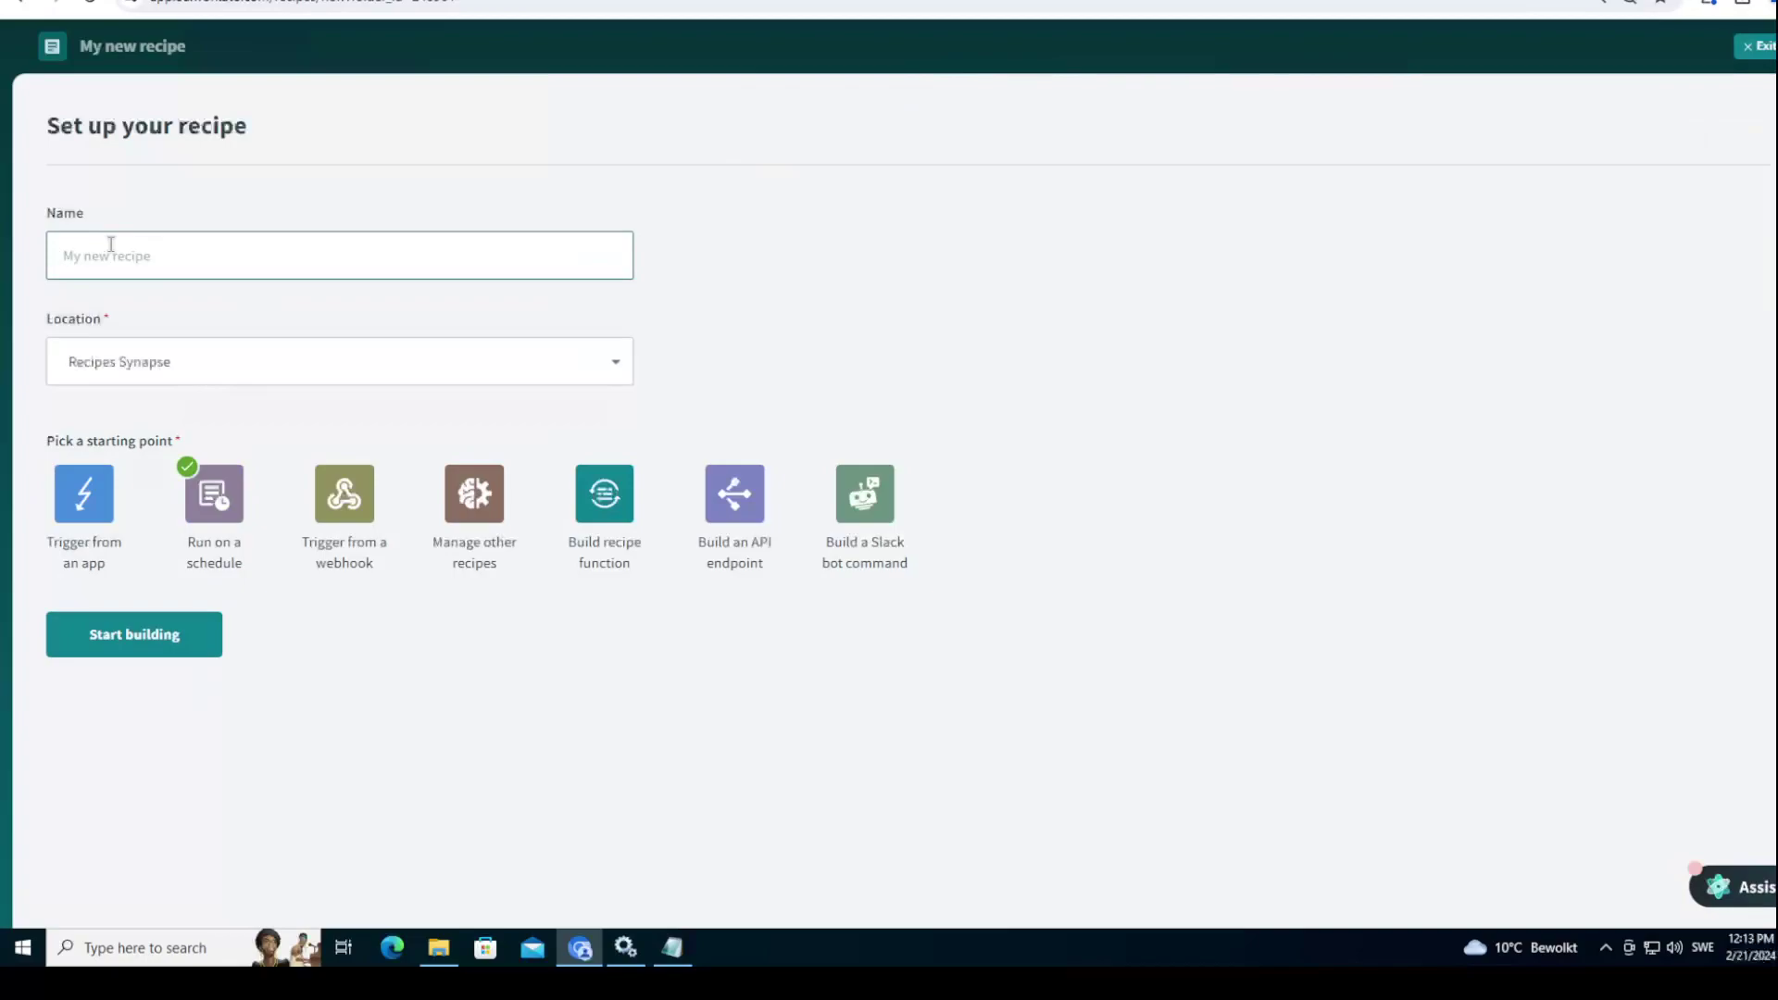
pyautogui.write('Example 1 - Dedicated Pool JDBC to Synapse')
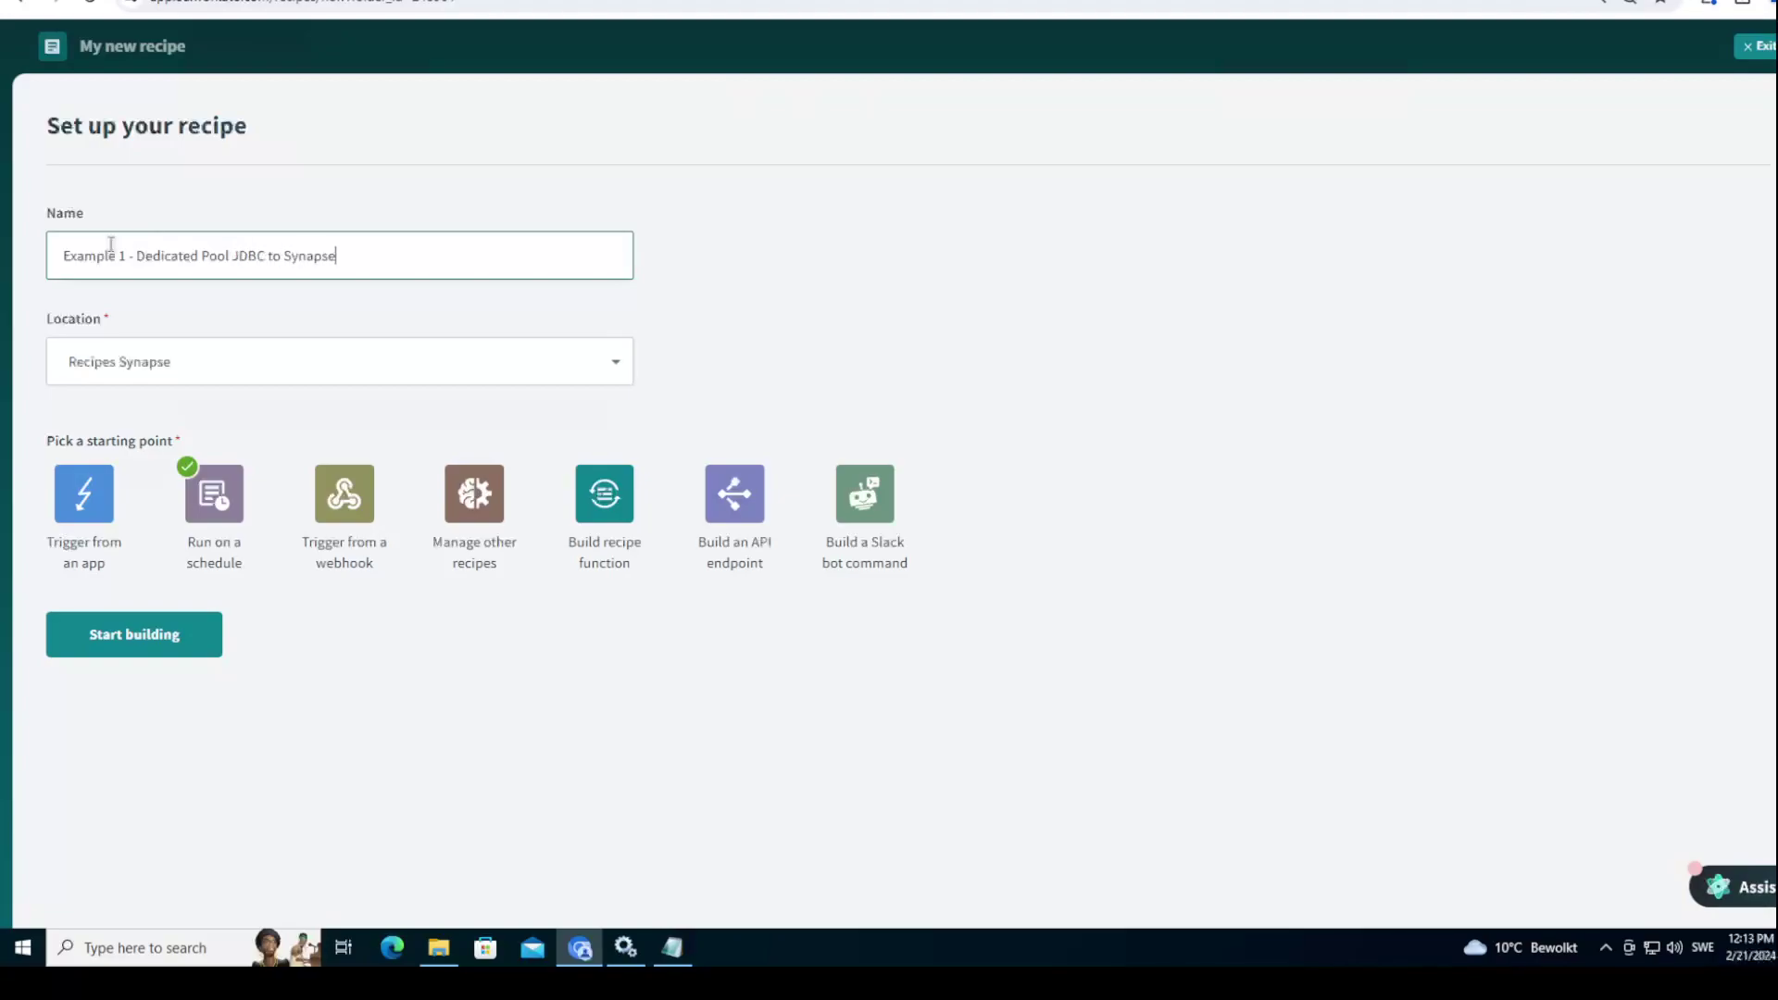
pyautogui.press('Return')
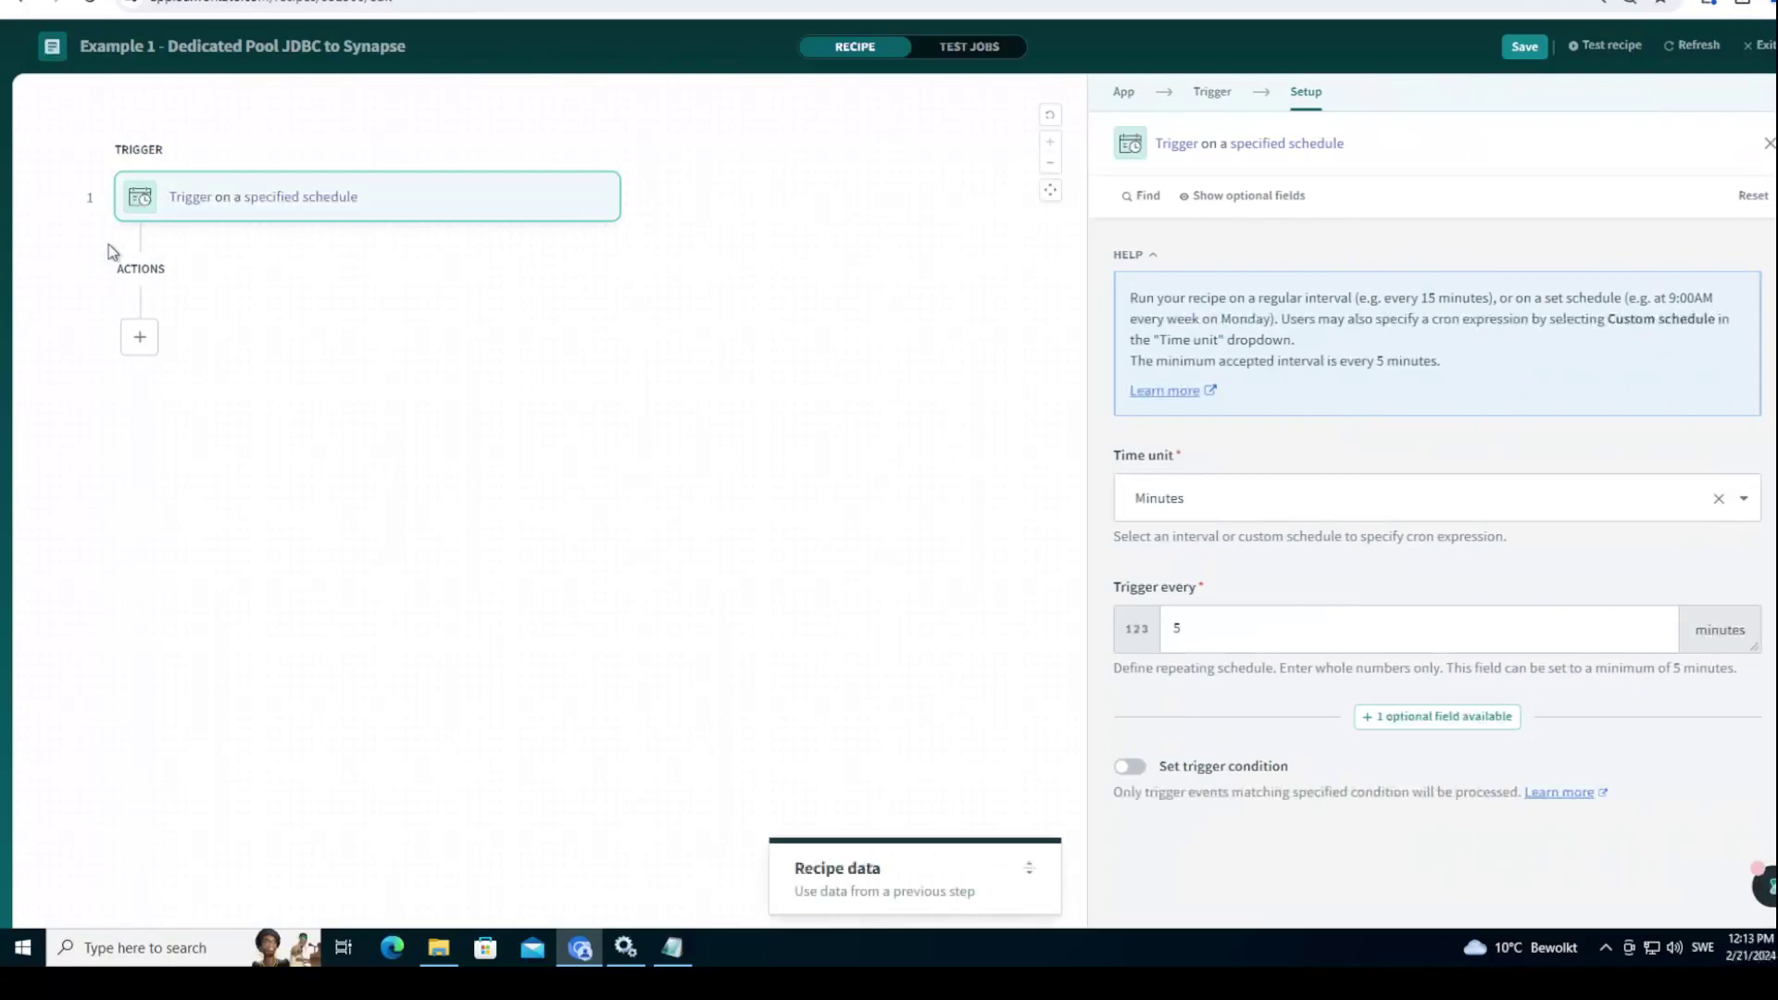
# Step: Add a JDBC Run custom SQL action after the trigger, with browser zoom set to 90%
pyautogui.click(140, 339)
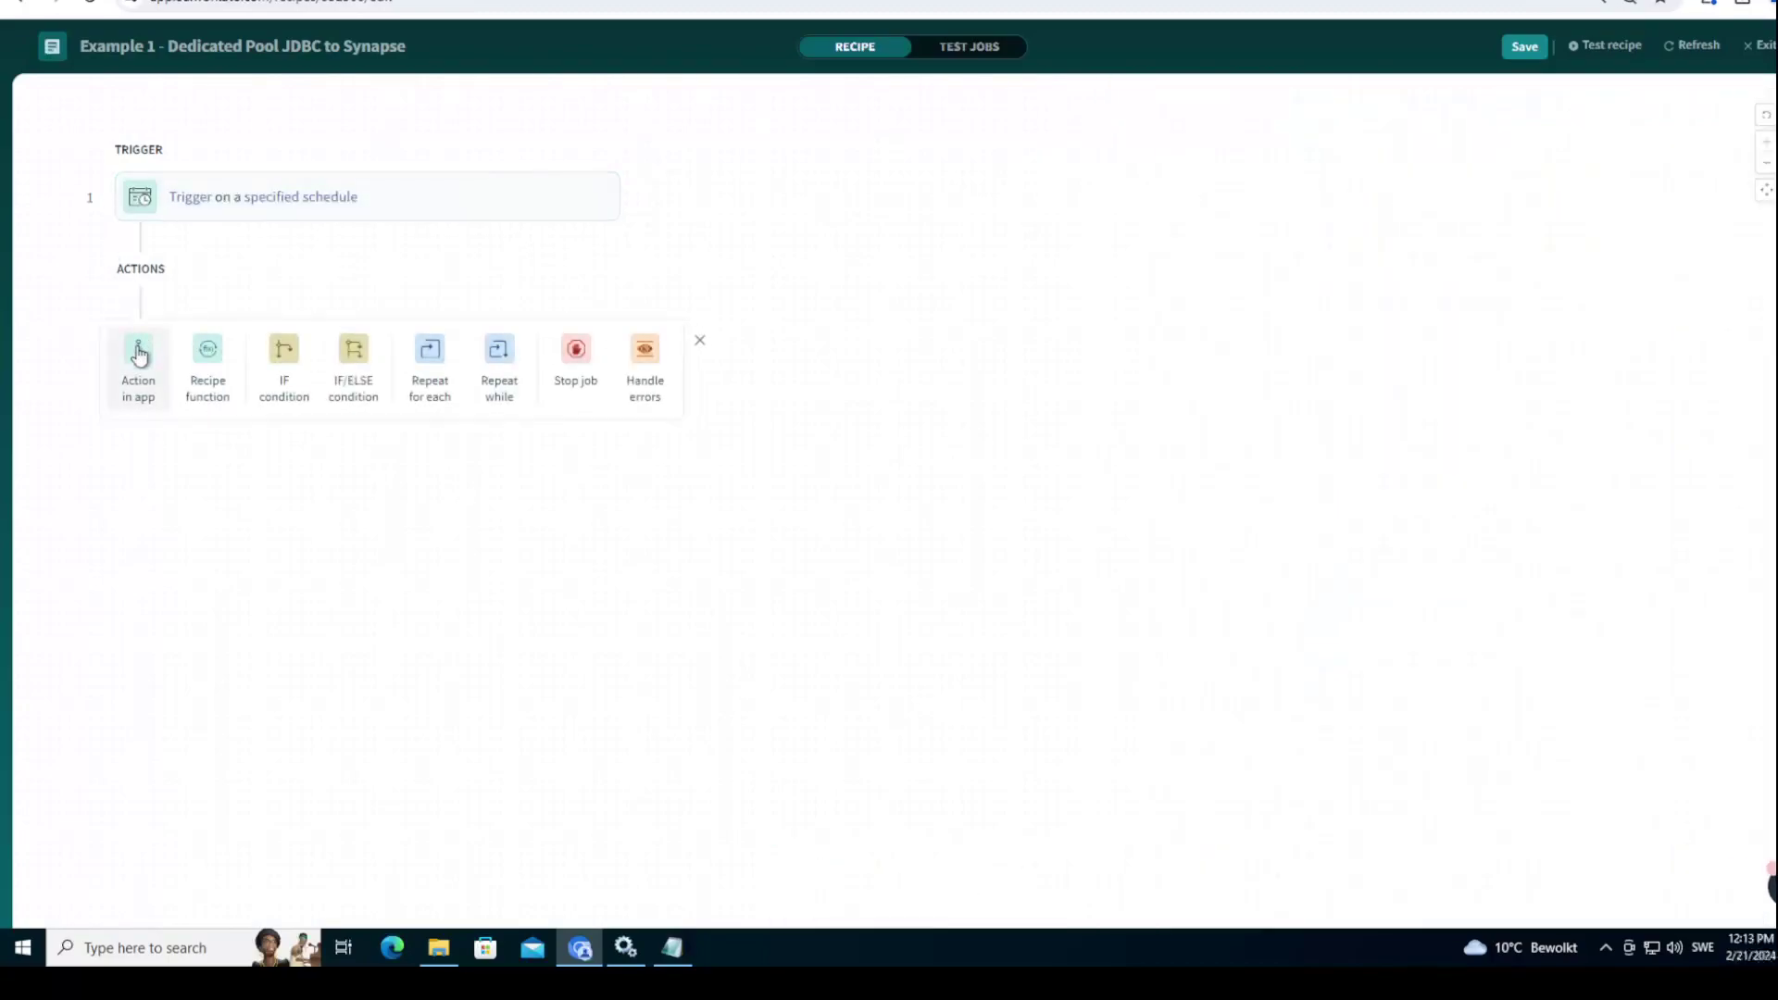
pyautogui.click(141, 400)
pyautogui.write('jd')
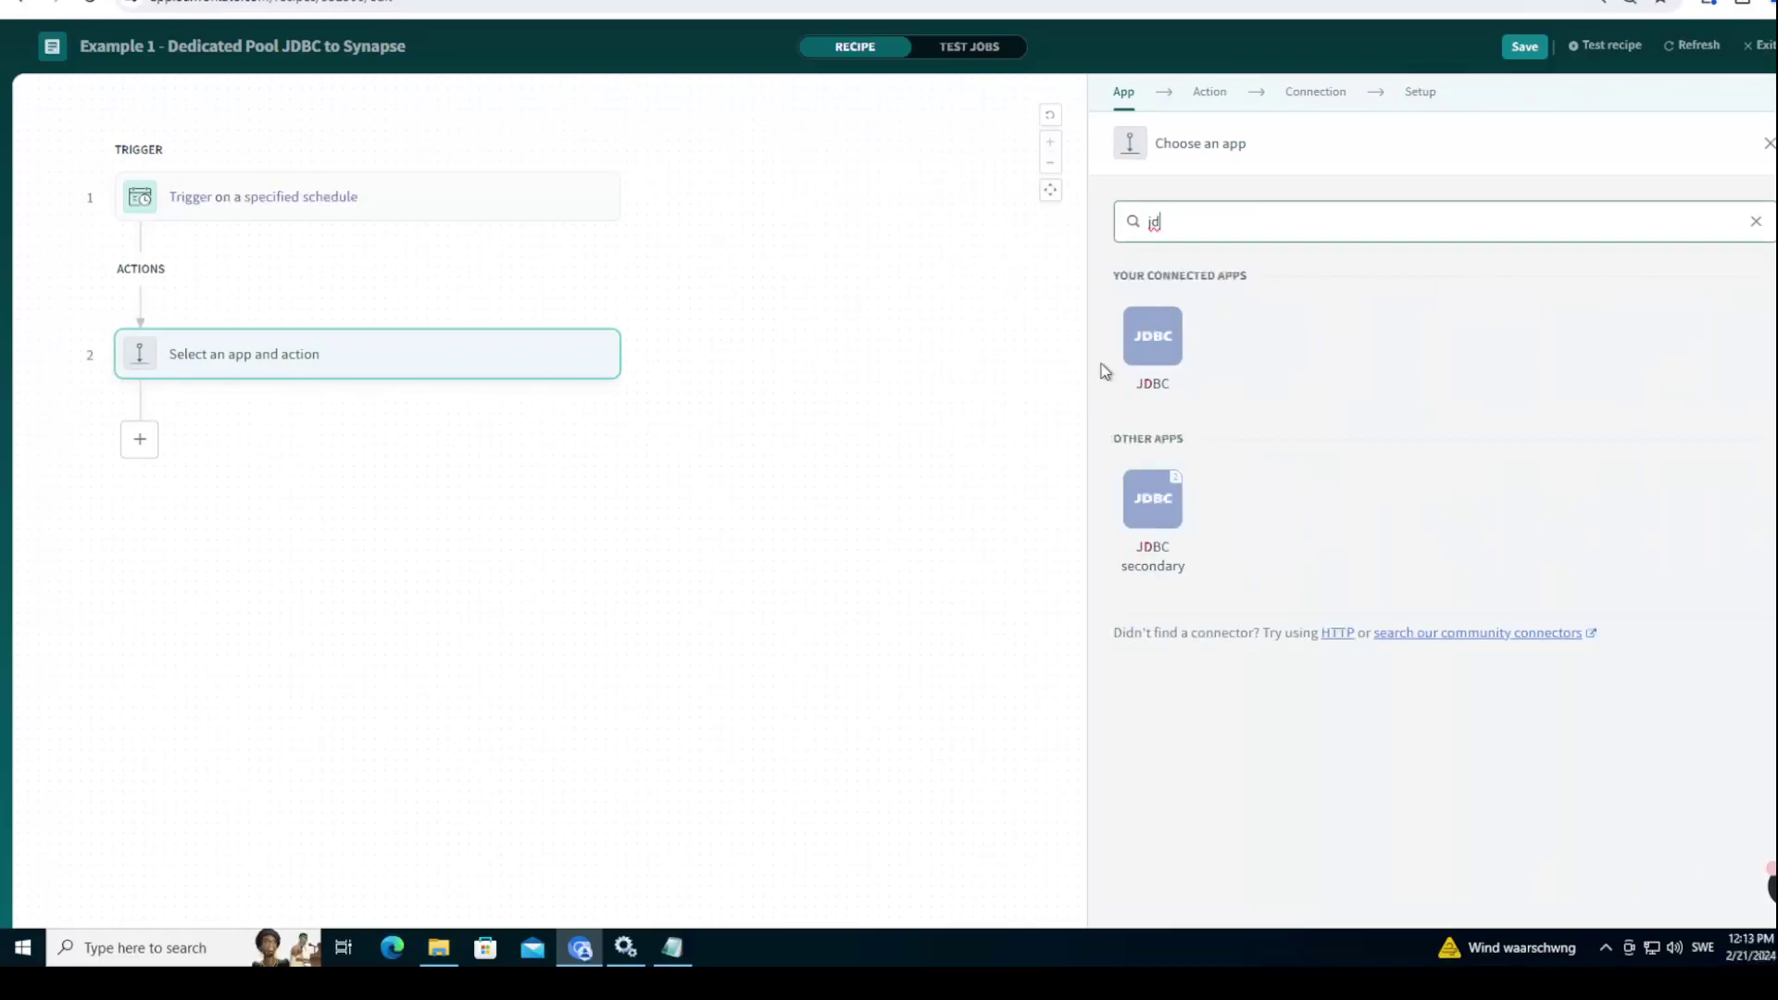
pyautogui.click(1175, 345)
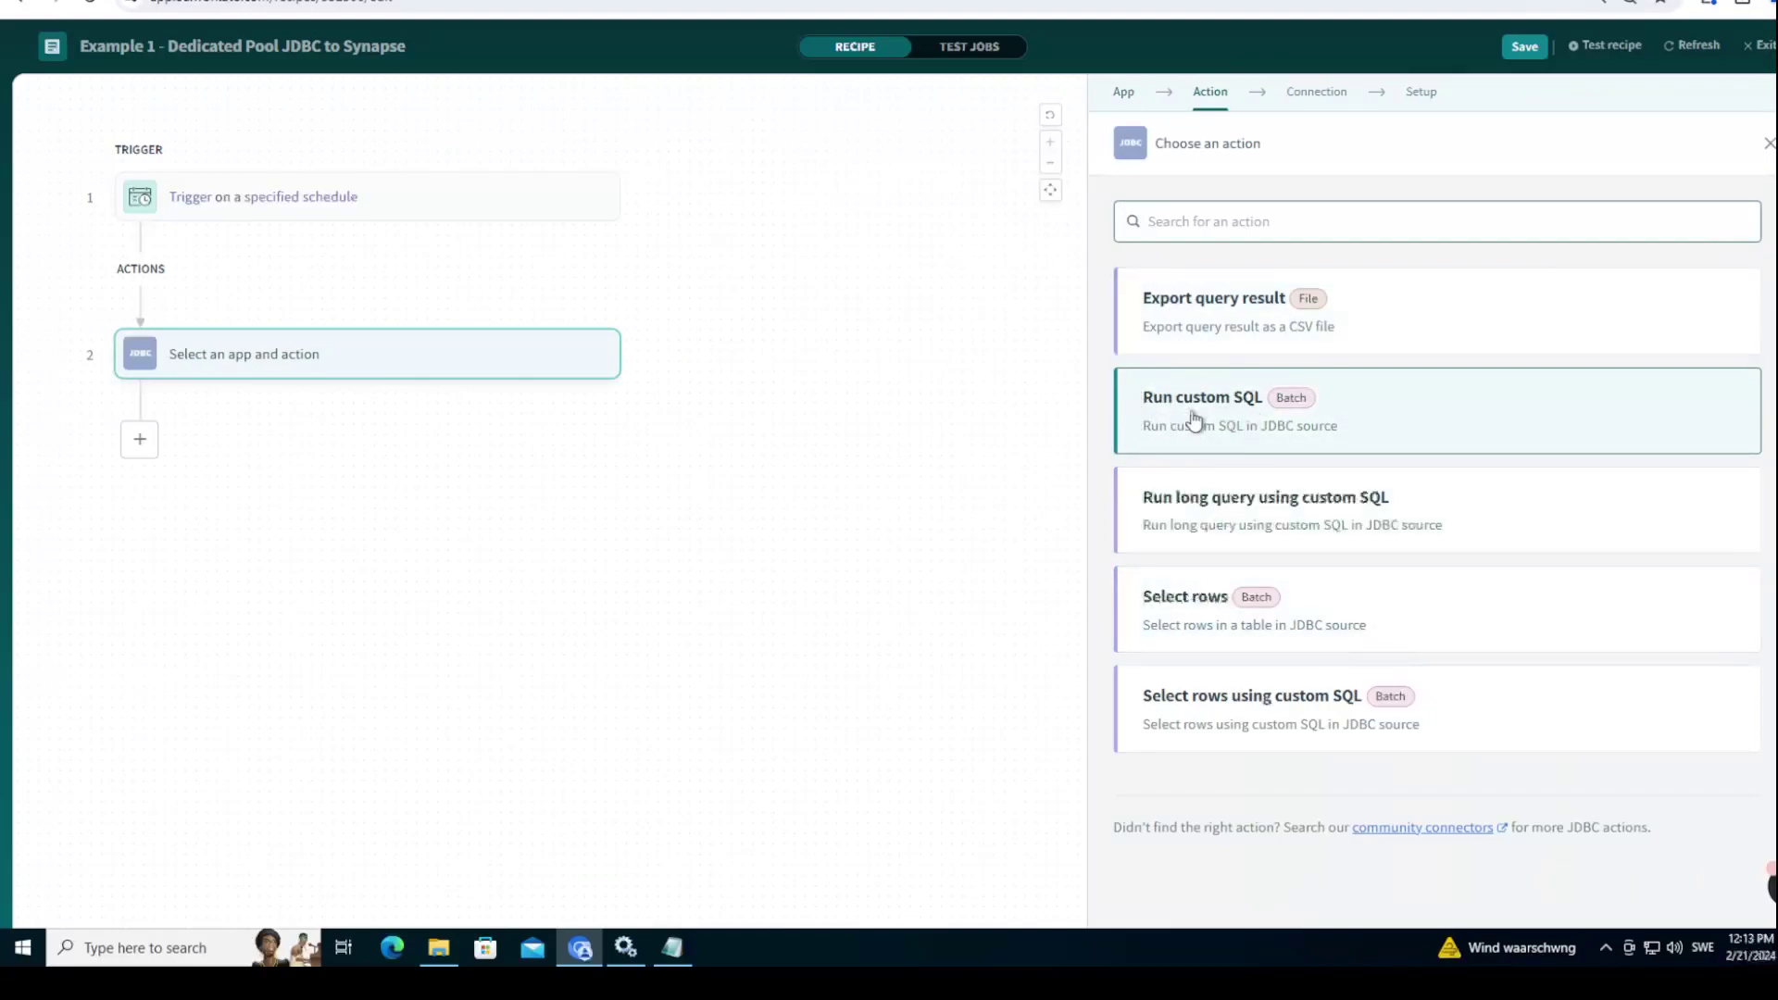
pyautogui.click(1195, 419)
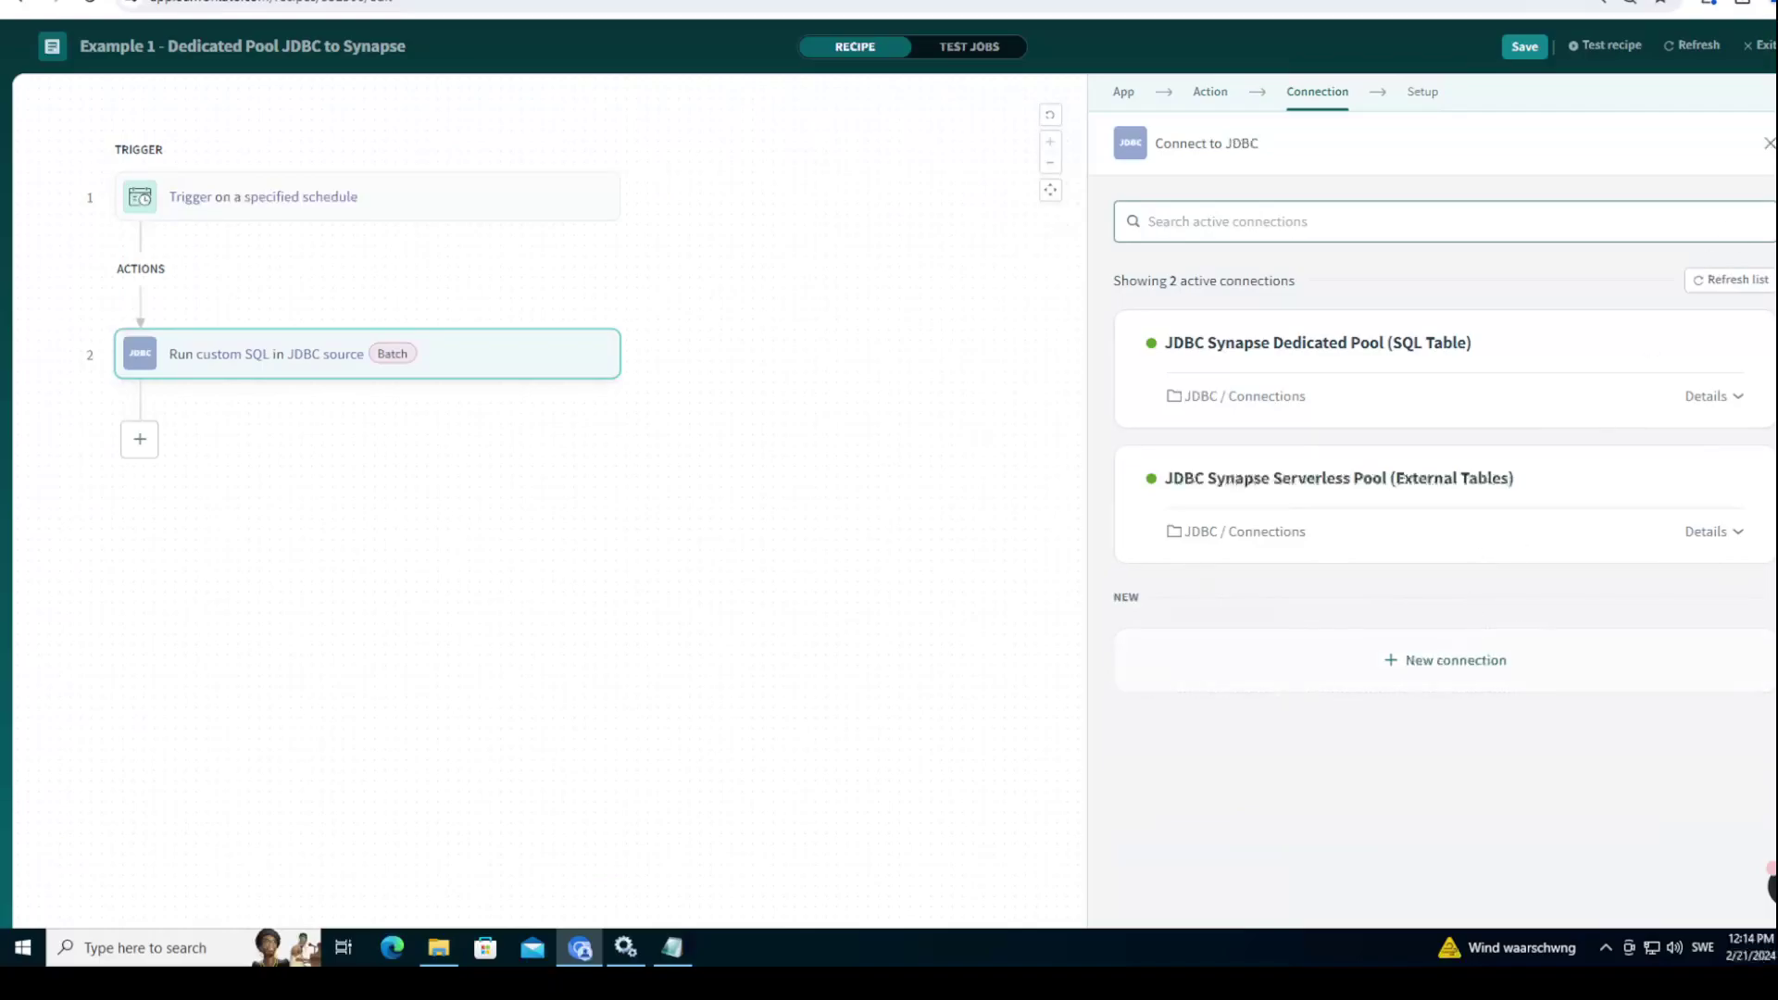
pyautogui.click(1771, 3)
pyautogui.click(1679, 367)
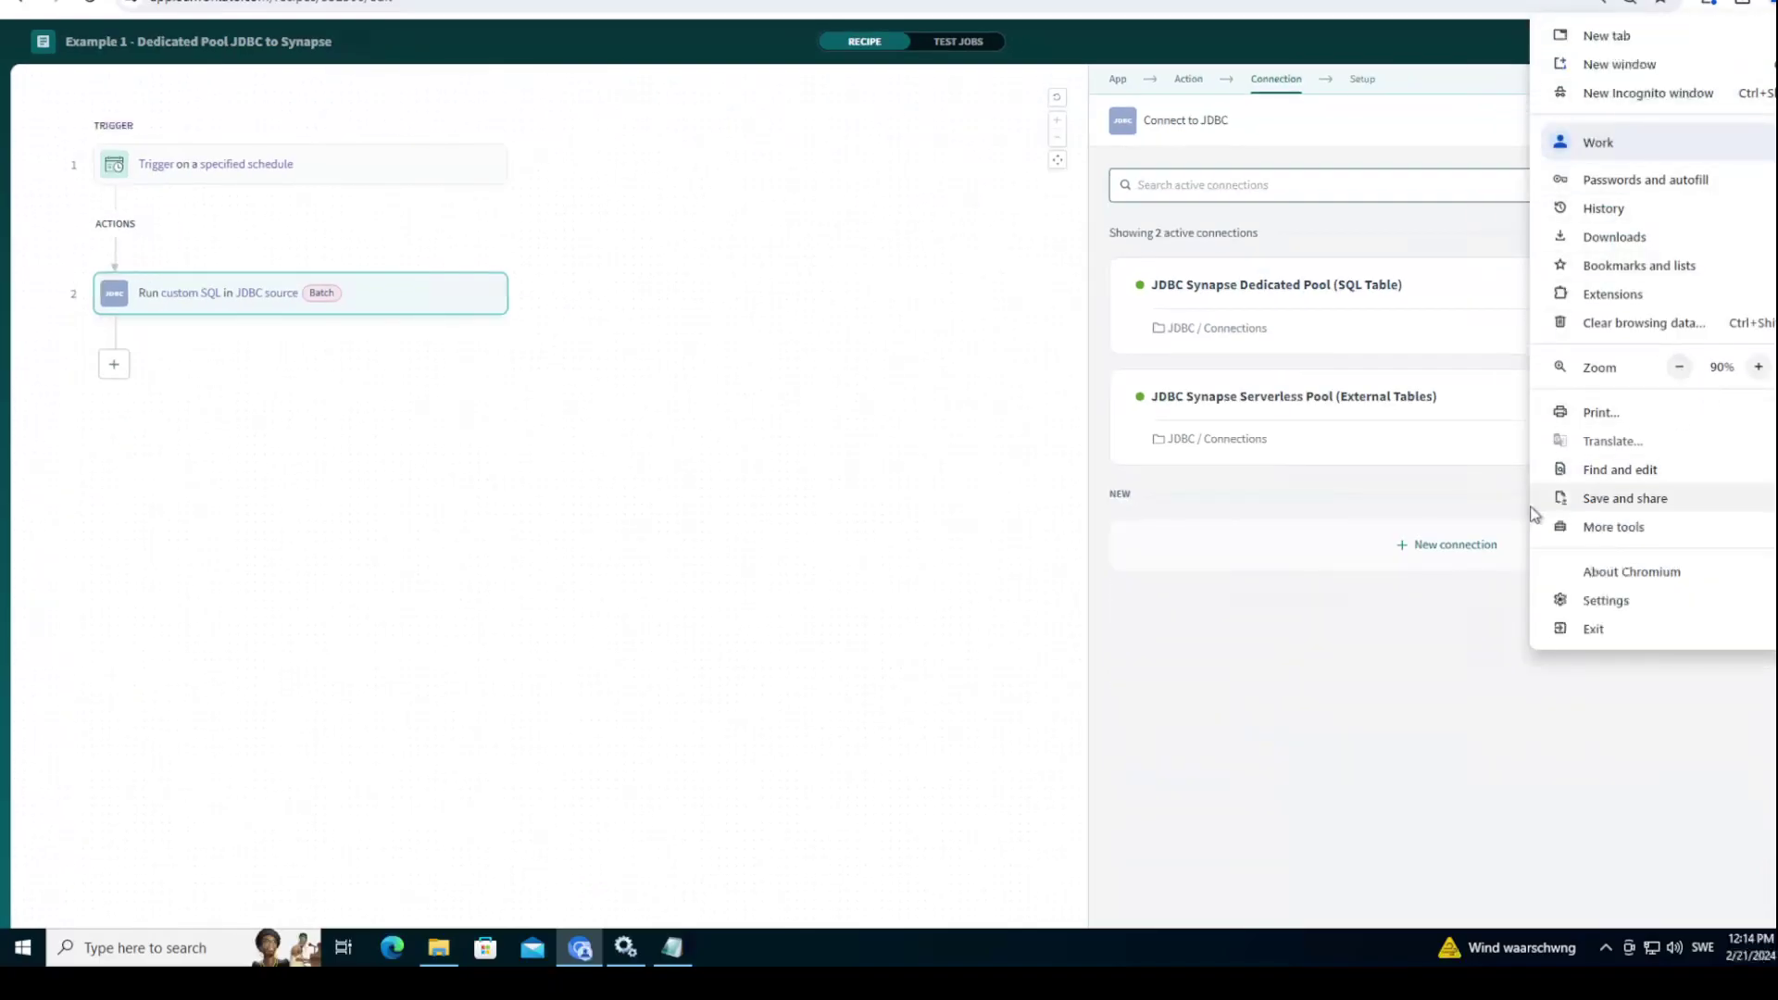
pyautogui.click(1394, 704)
# Step: Create a new JDBC connection named 'Example 1 - Dedicated Pool JDBC' on the SynapseJDBCGroup on-prem group
pyautogui.click(1445, 567)
pyautogui.moveTo(1261, 592); pyautogui.dragTo(1114, 595)
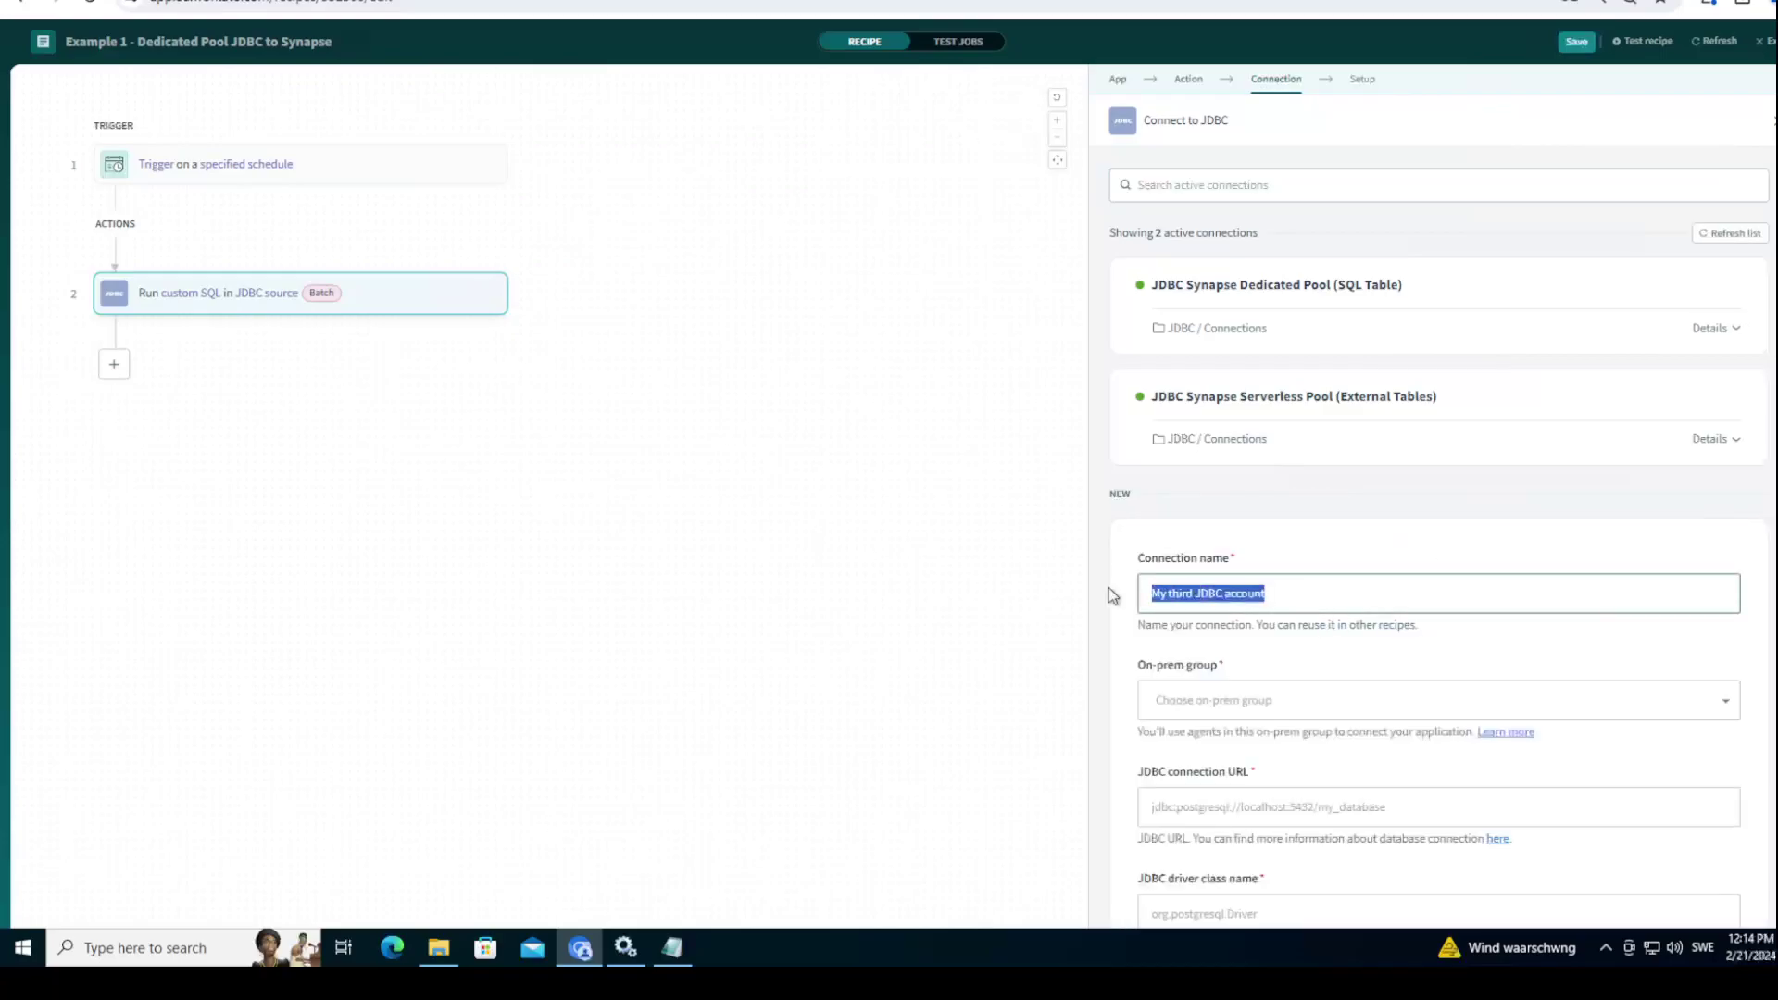
pyautogui.write('Example 1 - Dedicated Pool')
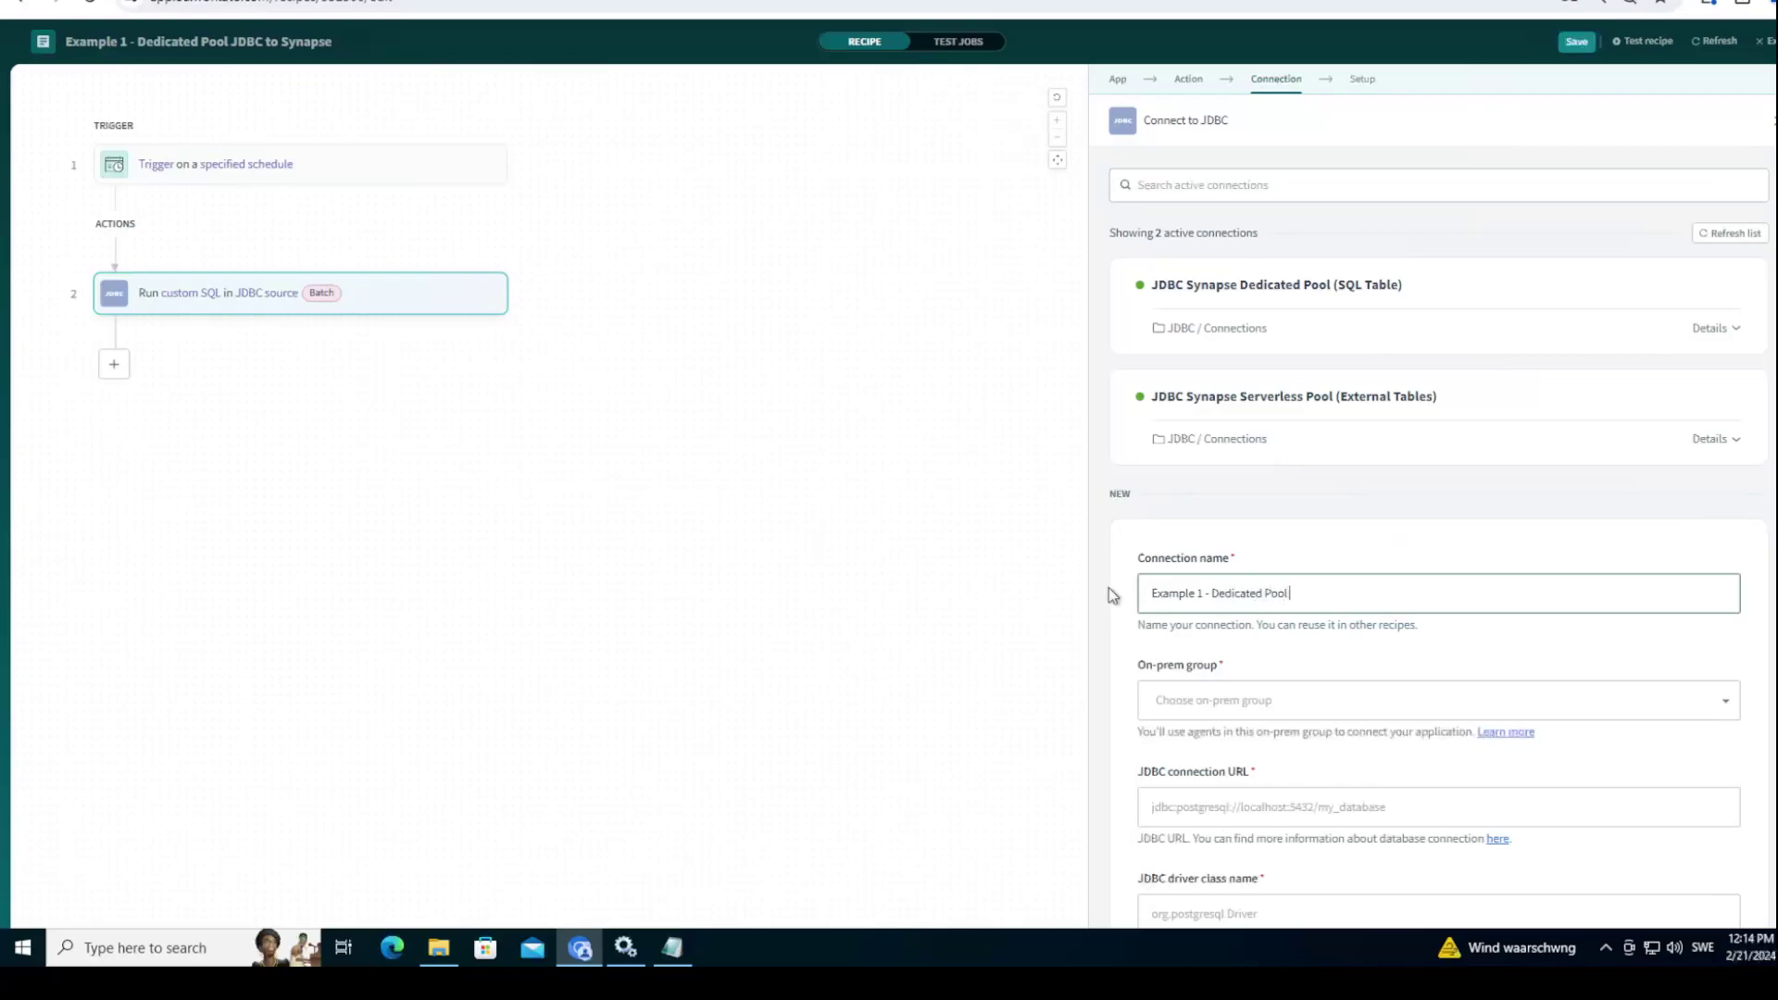
pyautogui.scroll(-4, 1335, 690)
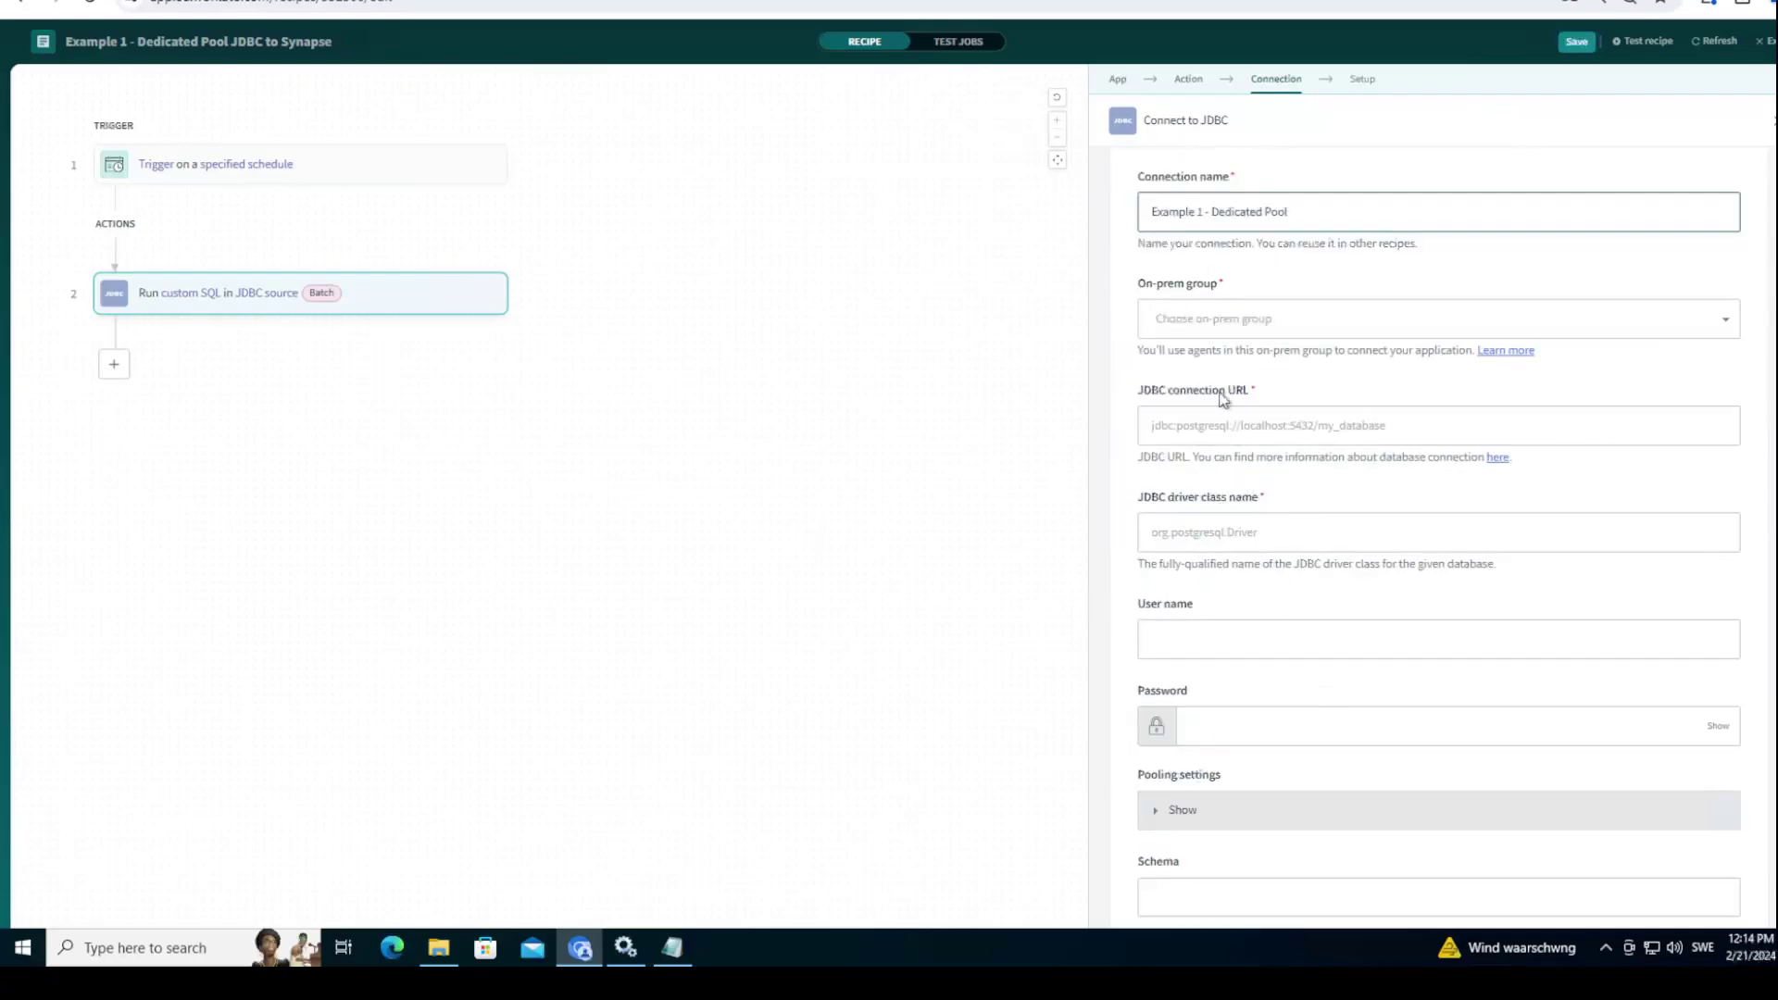
pyautogui.click(1196, 324)
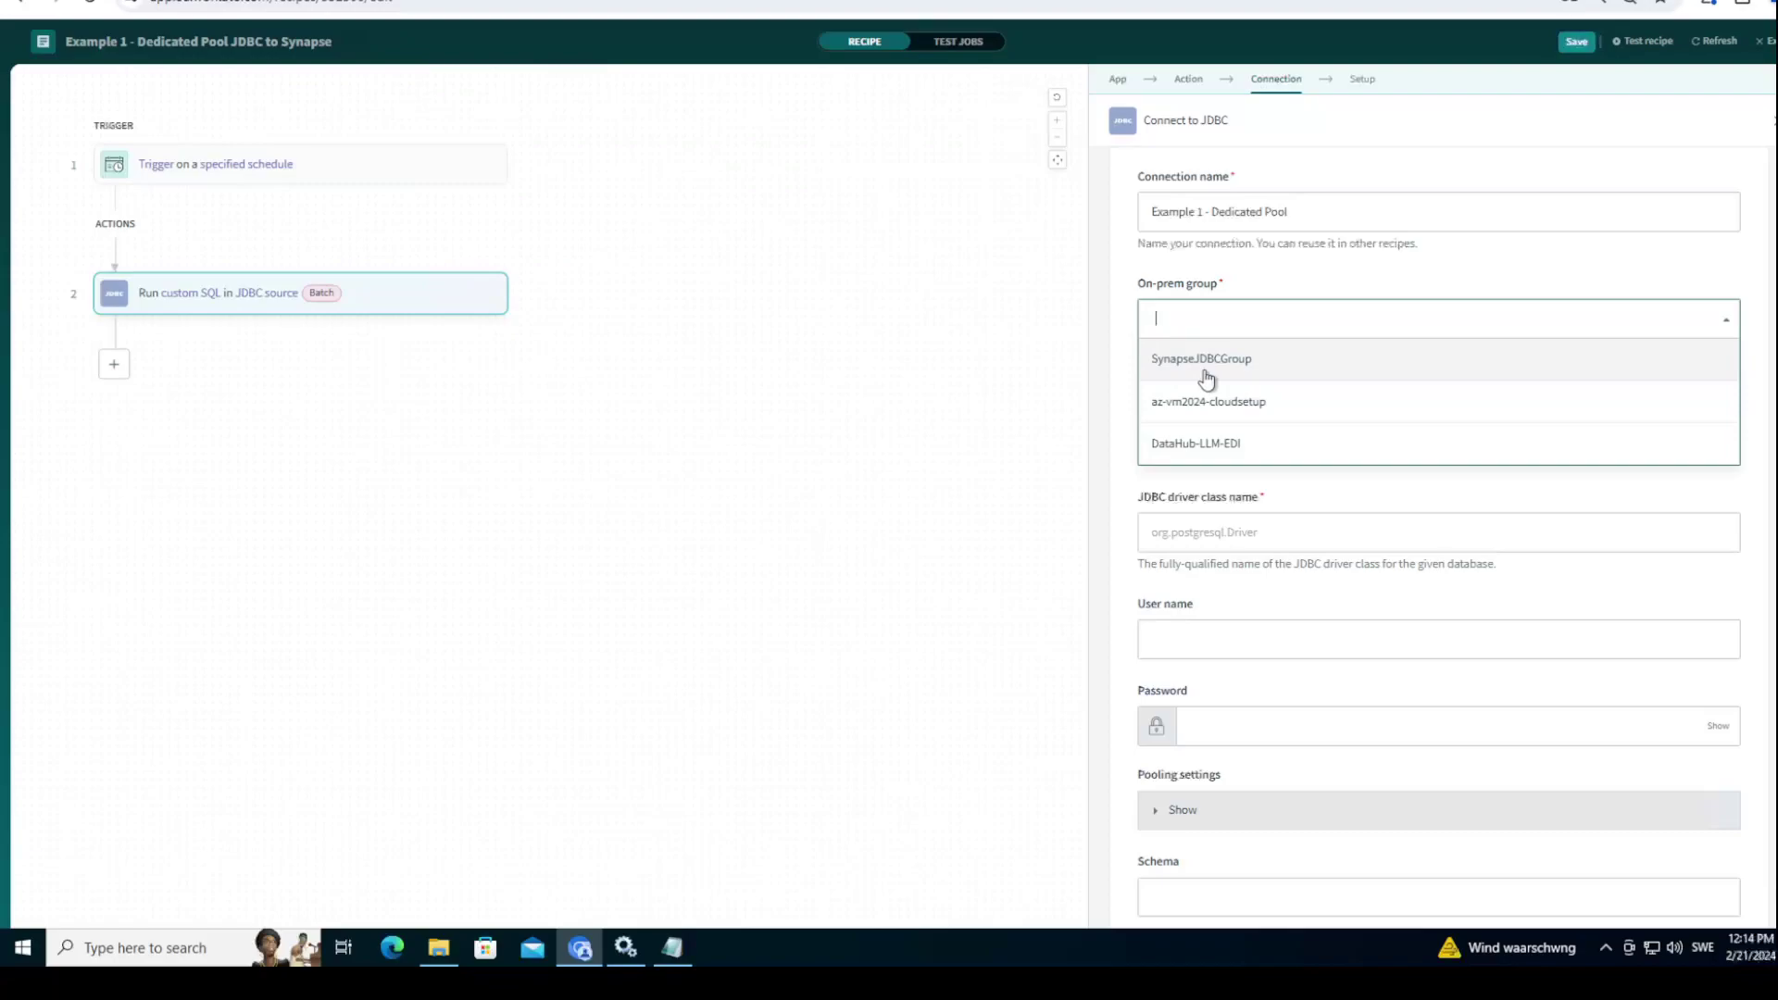
pyautogui.click(1205, 377)
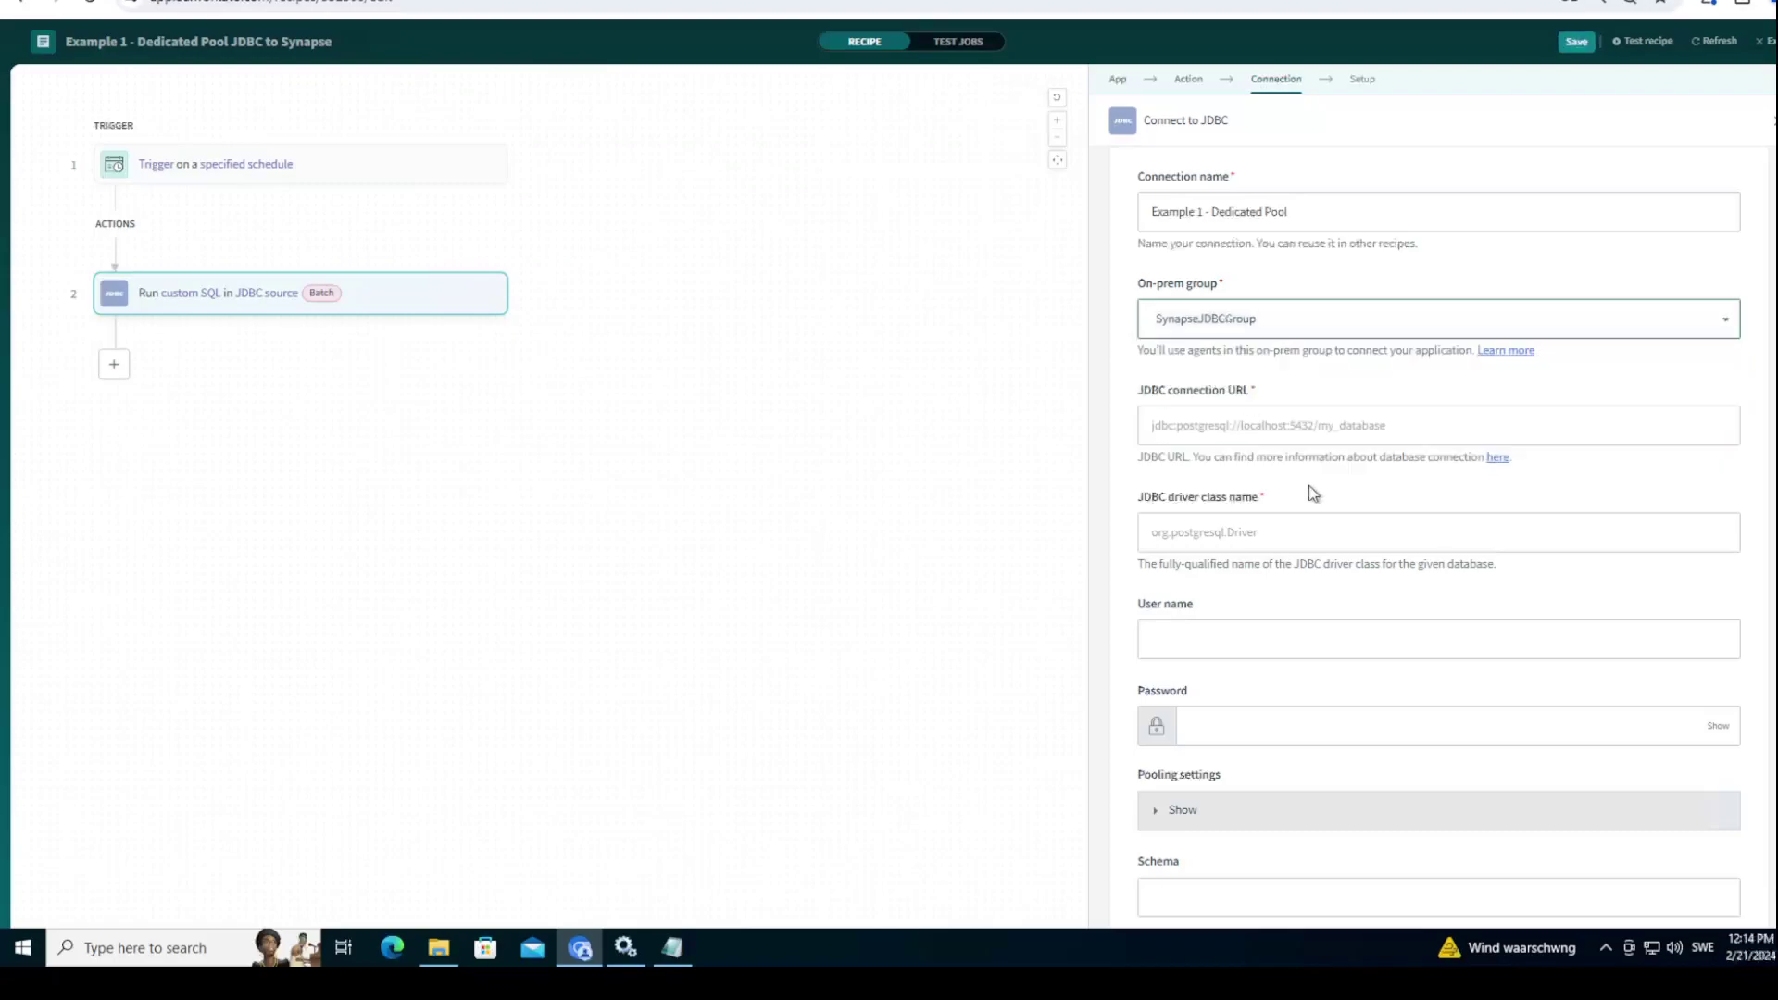
# Step: Review the still-empty JDBC URL, driver class, user name and password fields
pyautogui.moveTo(1140, 392); pyautogui.dragTo(1265, 398)
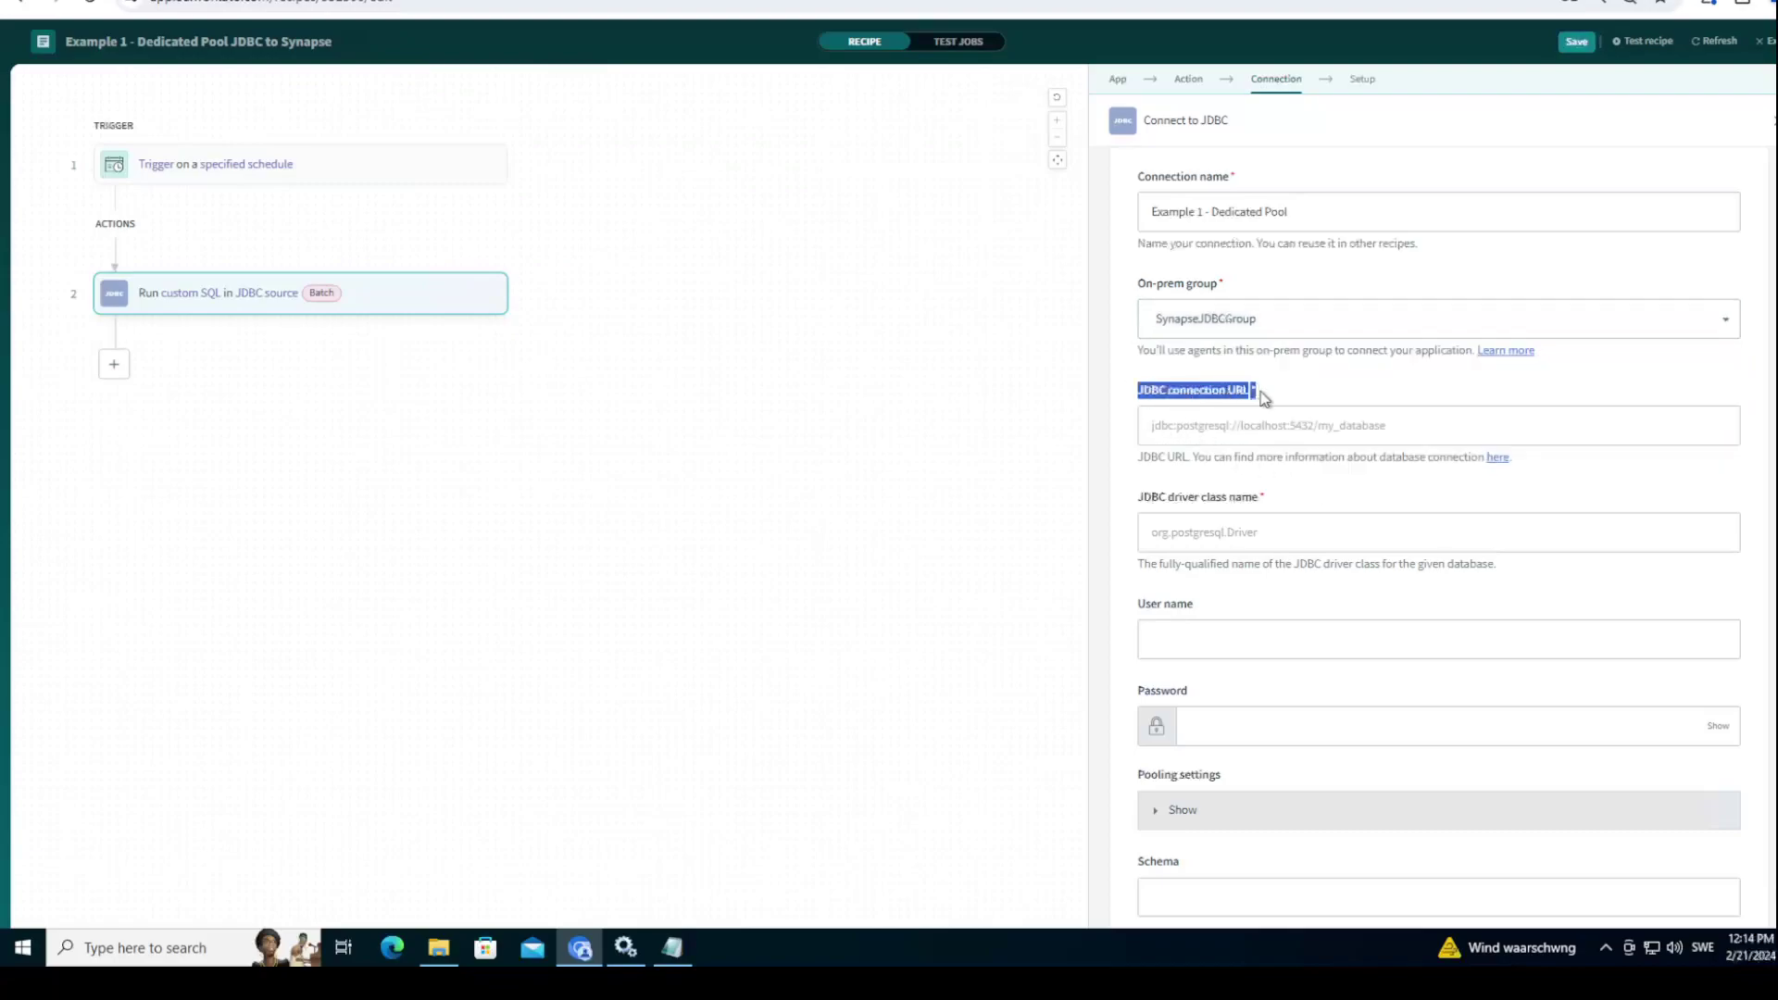
pyautogui.click(1207, 422)
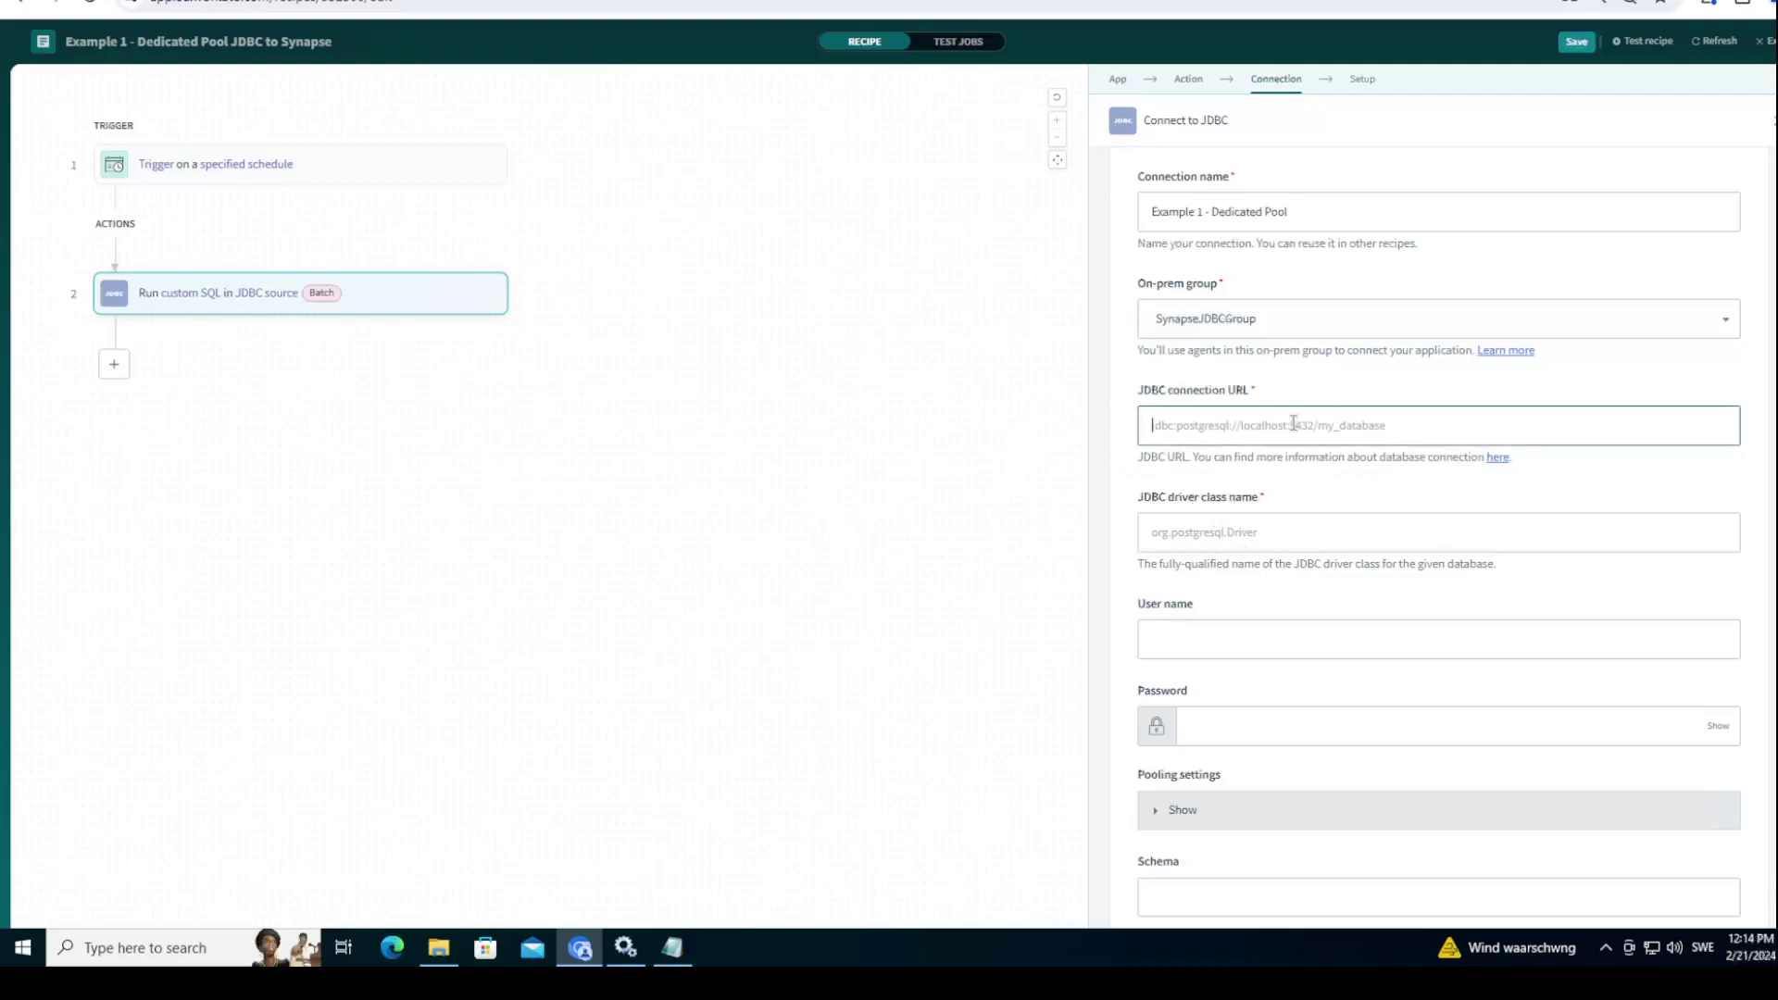
pyautogui.click(1210, 535)
pyautogui.scroll(-2, 1246, 613)
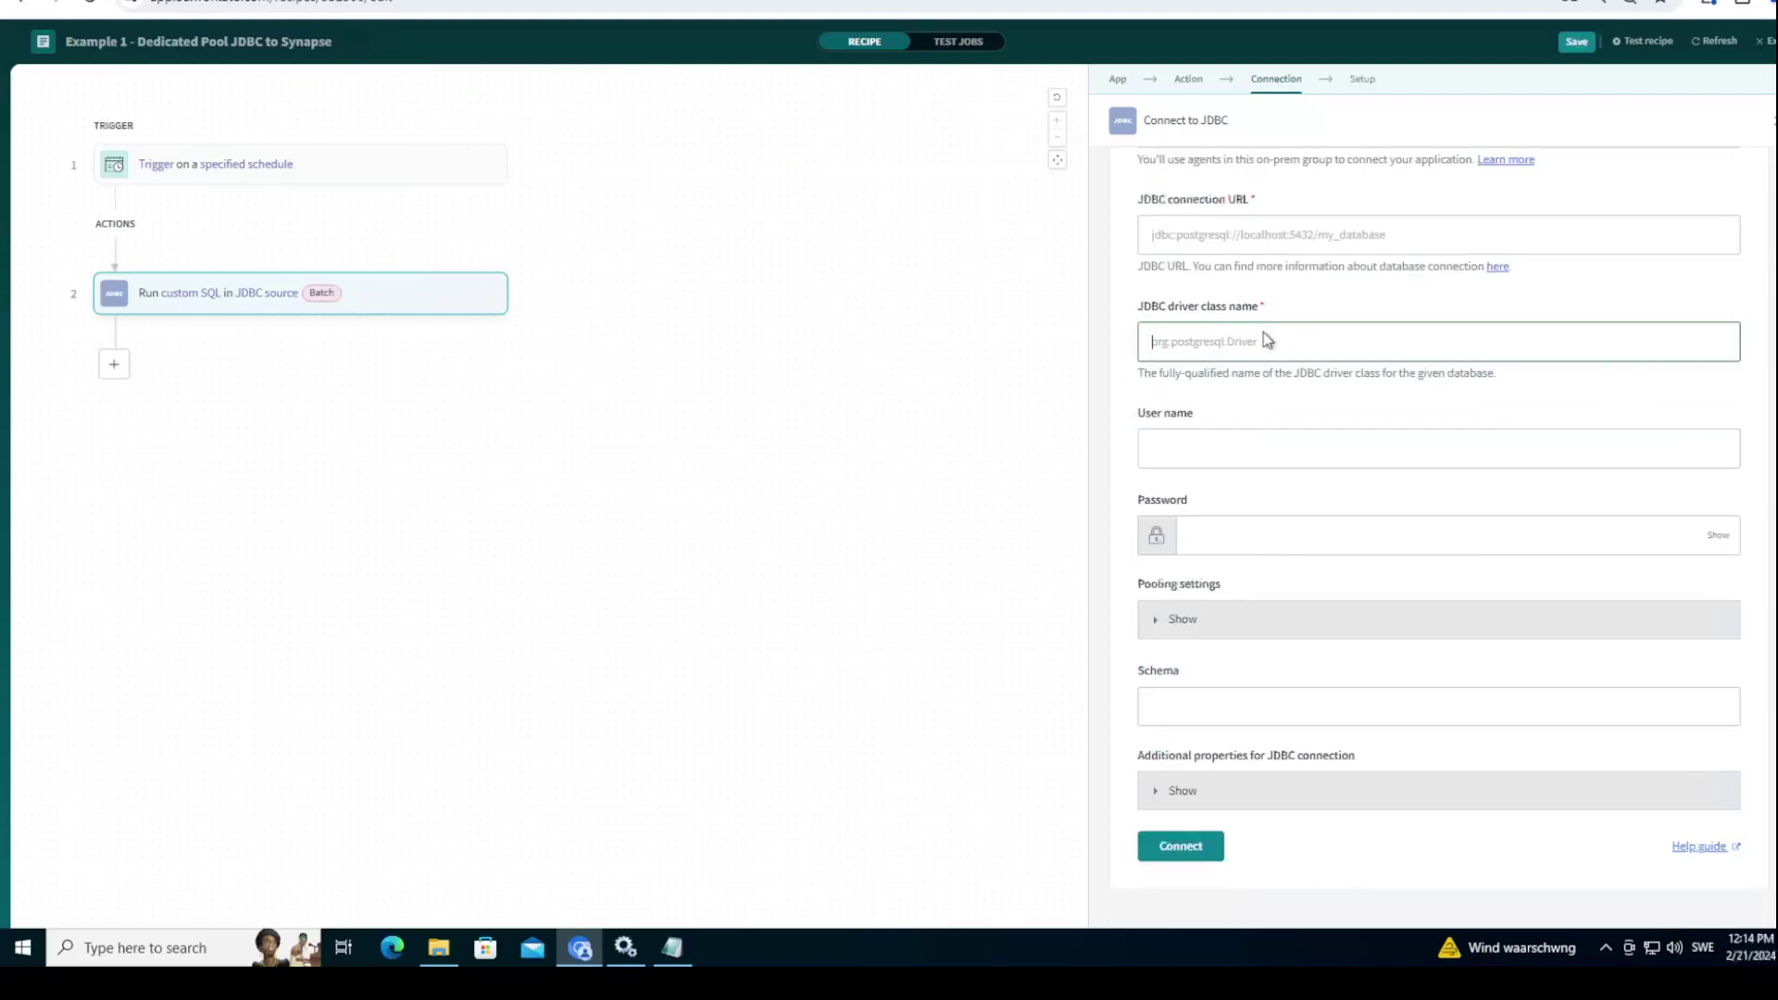
pyautogui.click(1151, 448)
pyautogui.click(1183, 532)
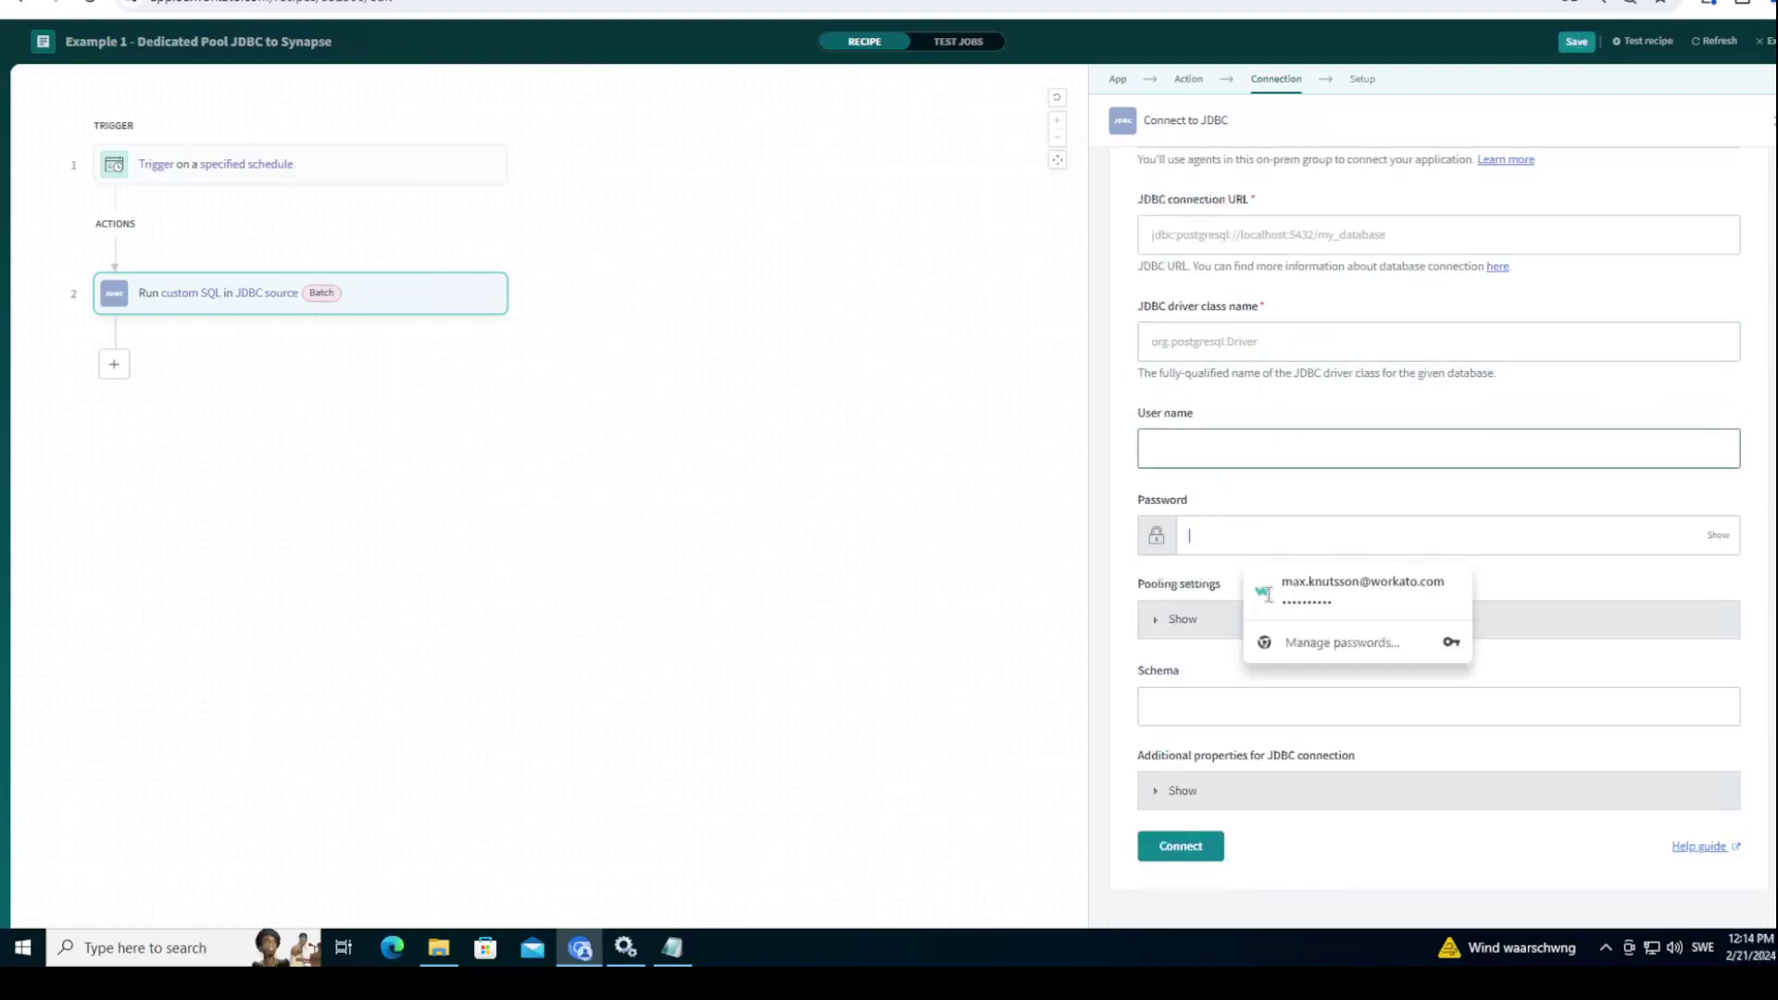
pyautogui.click(1153, 544)
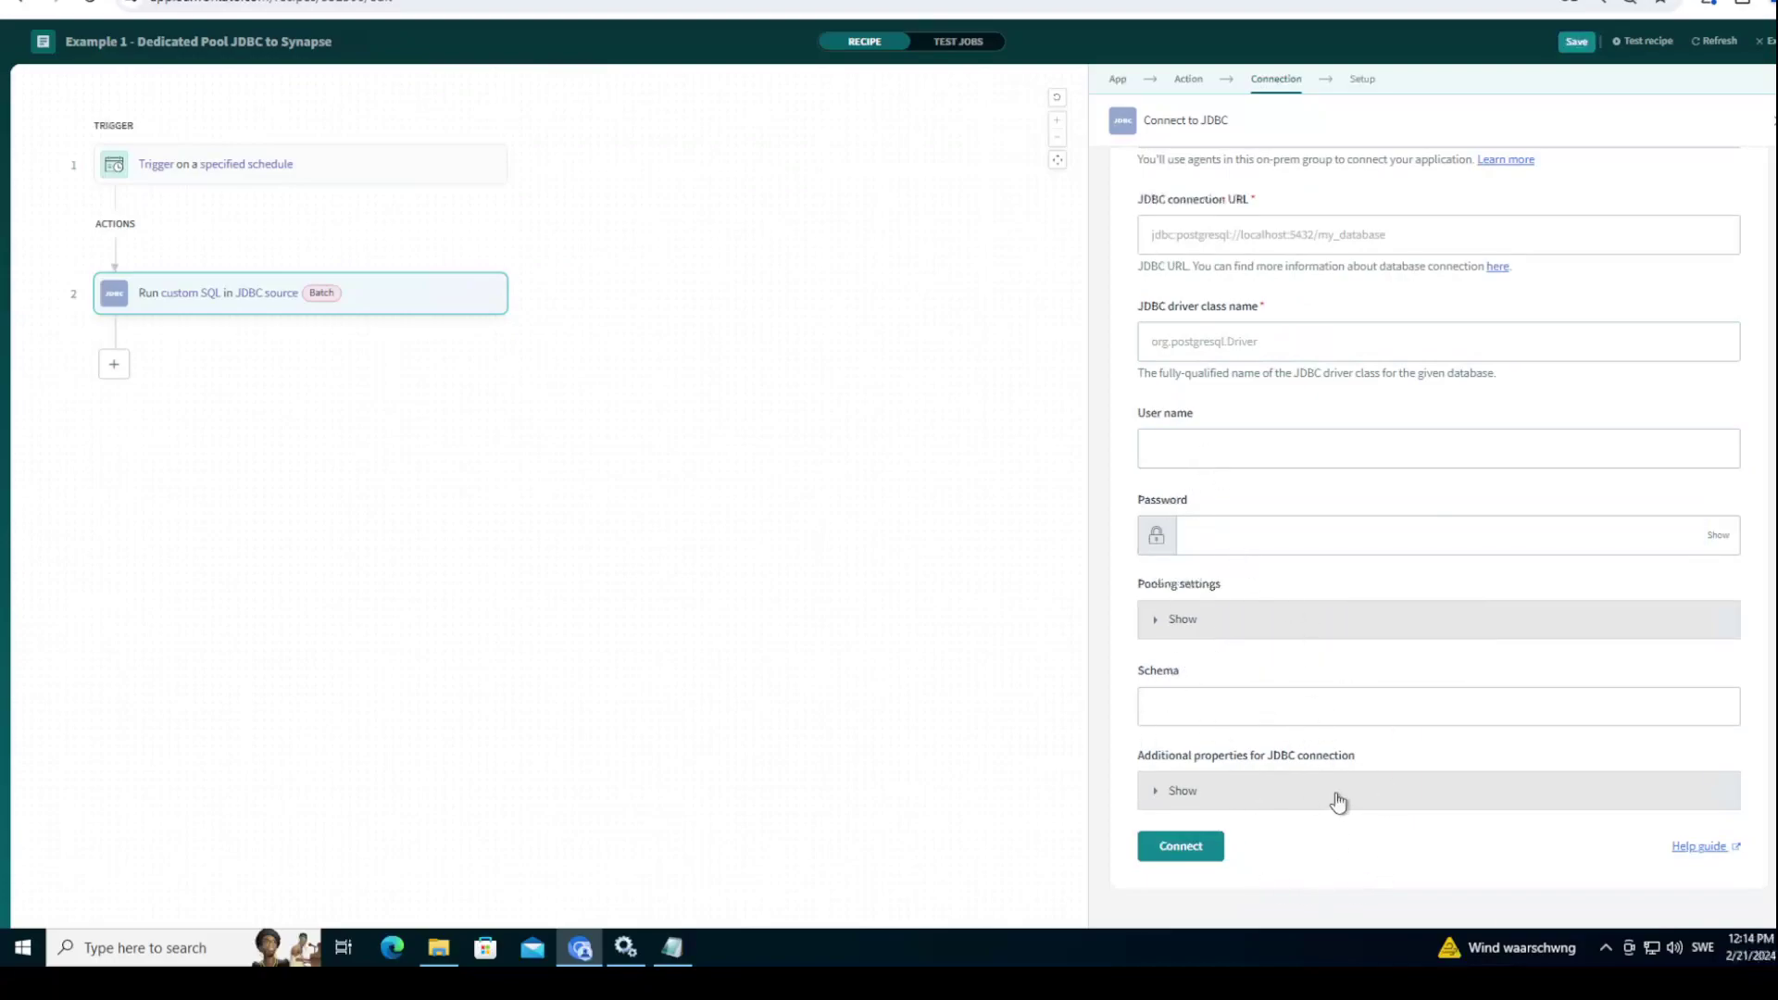
pyautogui.scroll(3, 1335, 802)
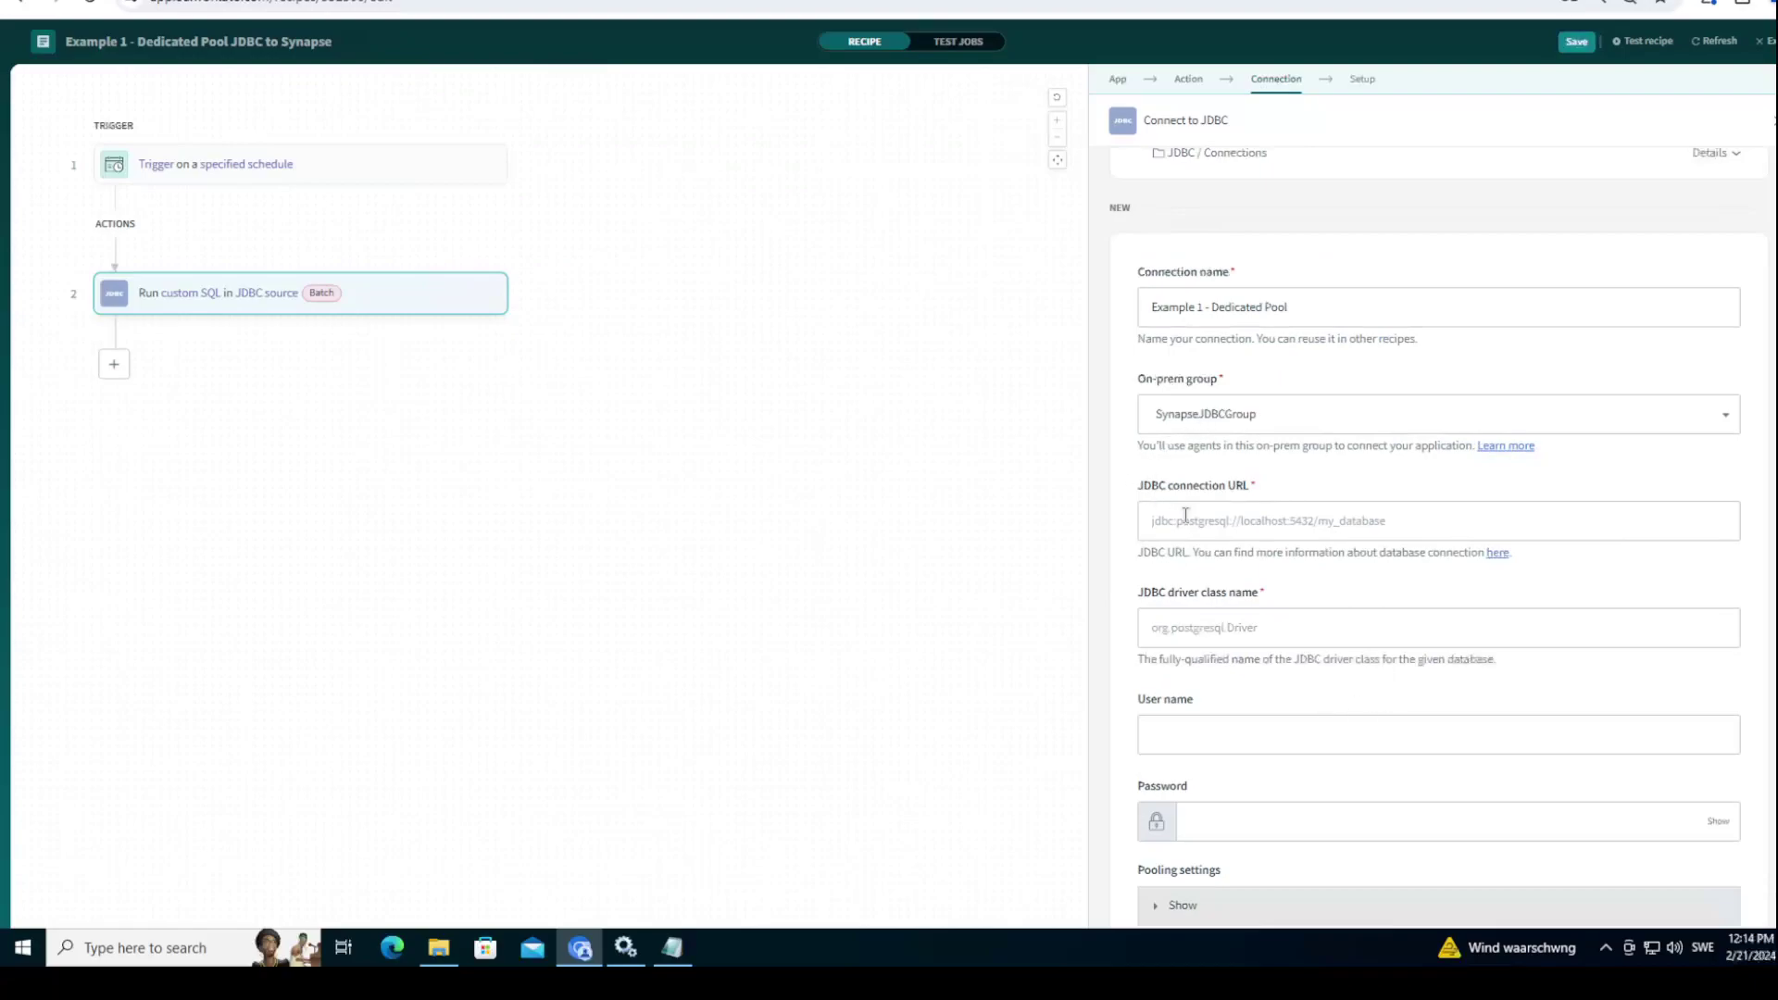
pyautogui.moveTo(1139, 487); pyautogui.dragTo(1265, 495)
pyautogui.click(1298, 497)
# Step: Show the JDBC connection strings for the dedicatedPool1 SQL pool in mknsynpase3
pyautogui.hotkey('ctrl', 'Tab')
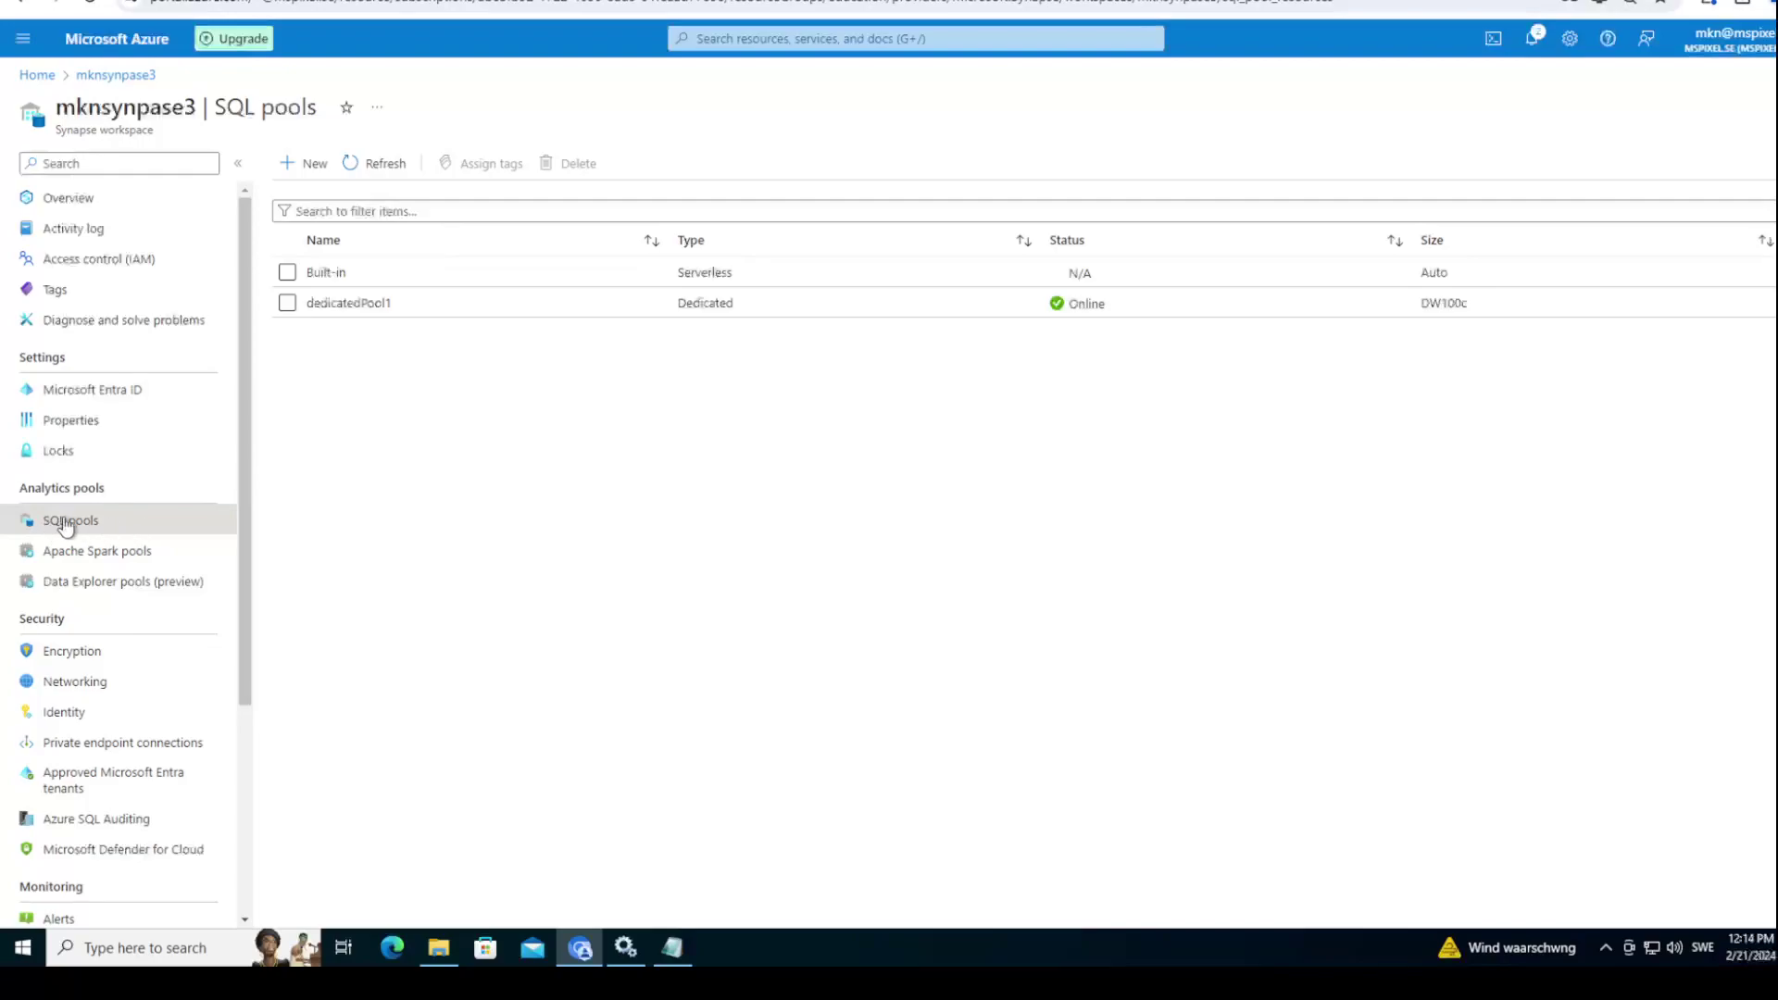
pyautogui.moveTo(58, 132); pyautogui.dragTo(180, 144)
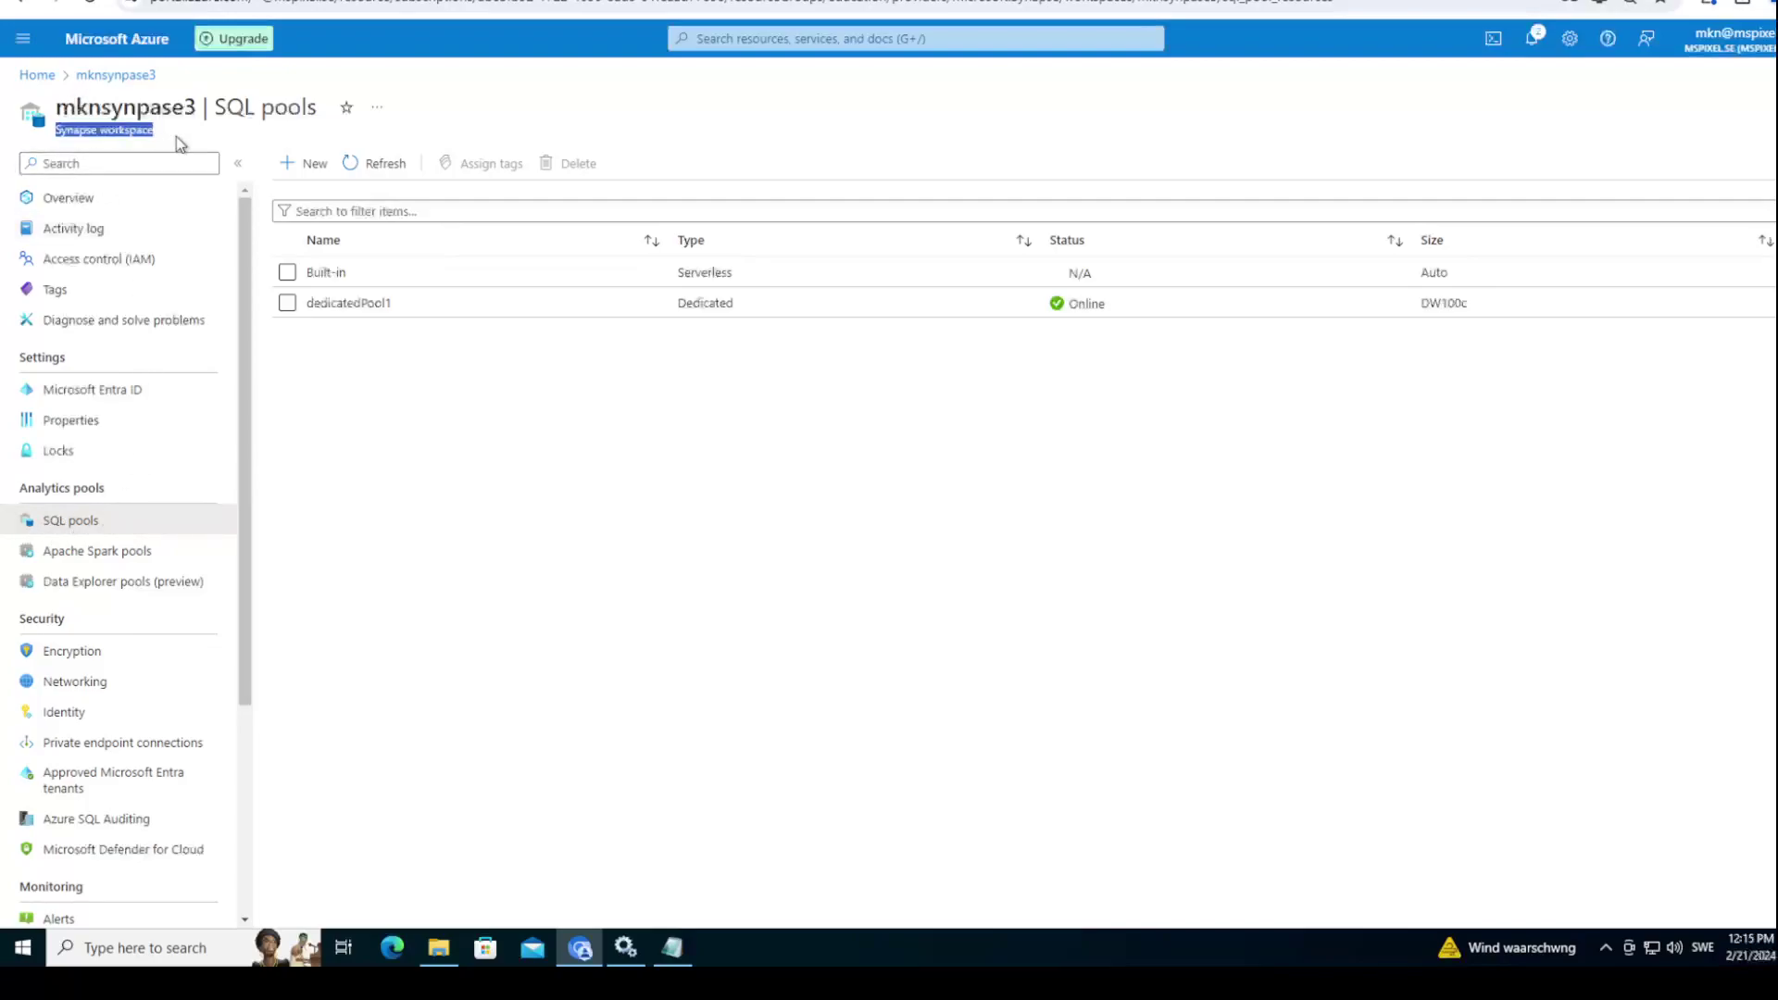
pyautogui.click(364, 304)
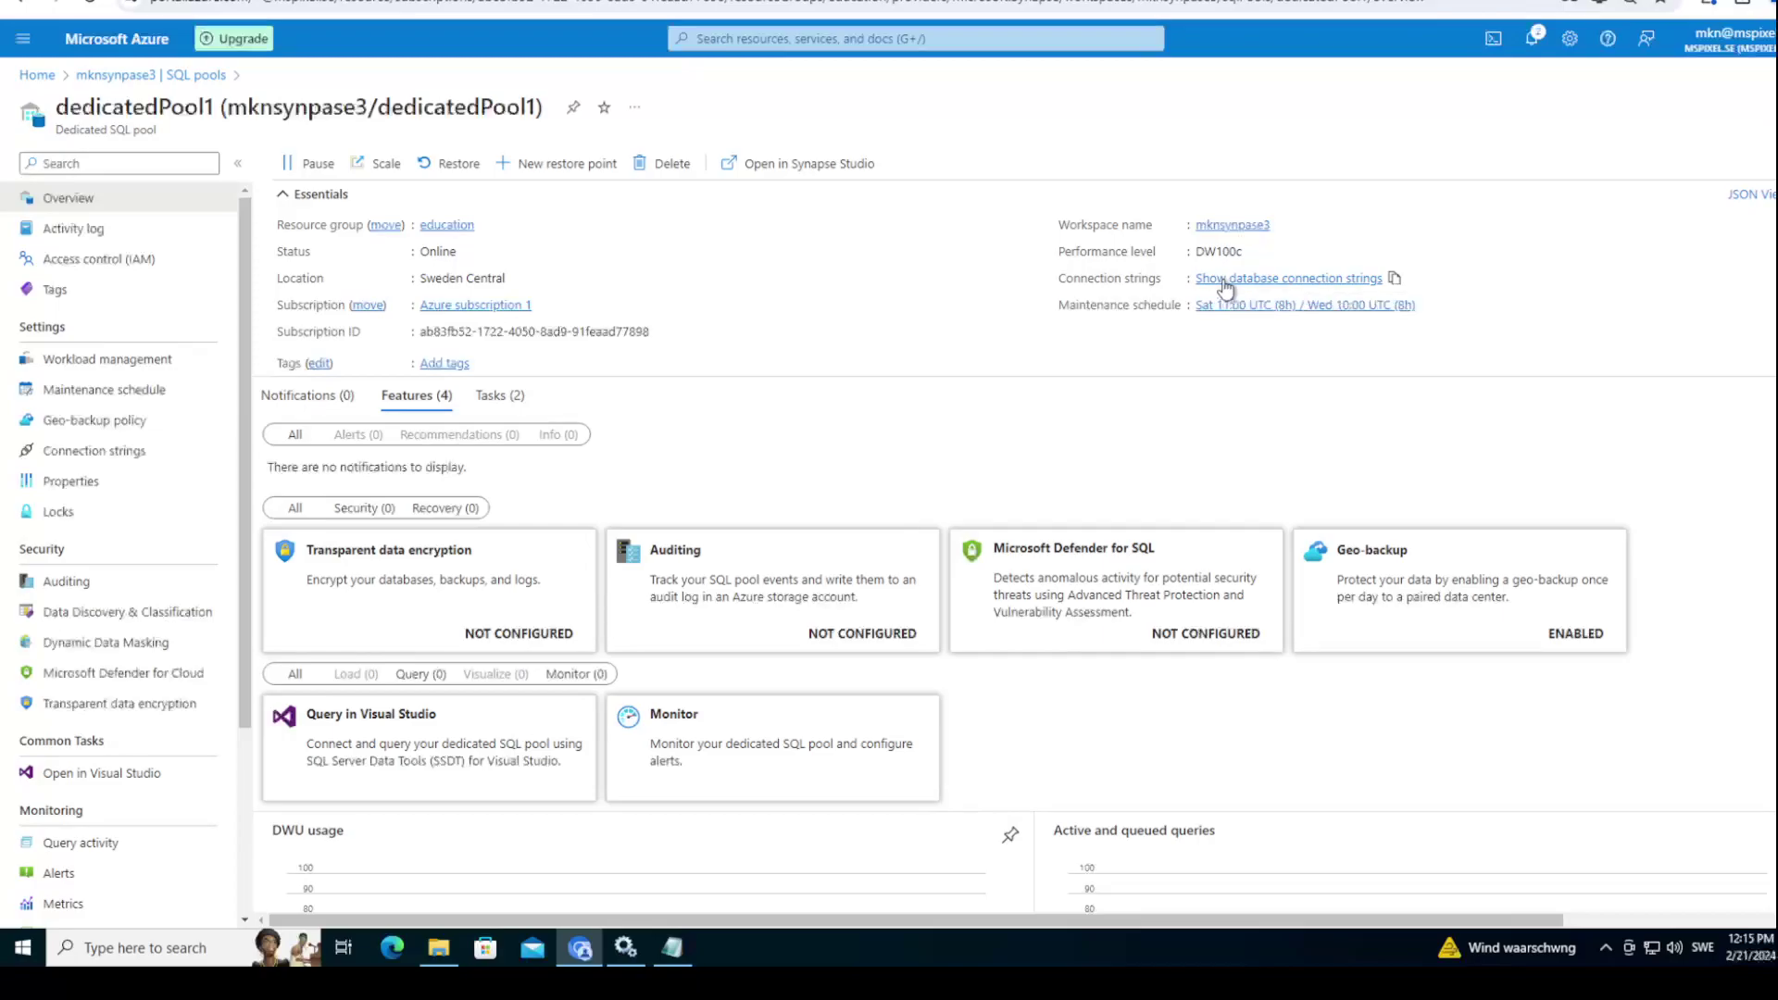
pyautogui.click(1226, 285)
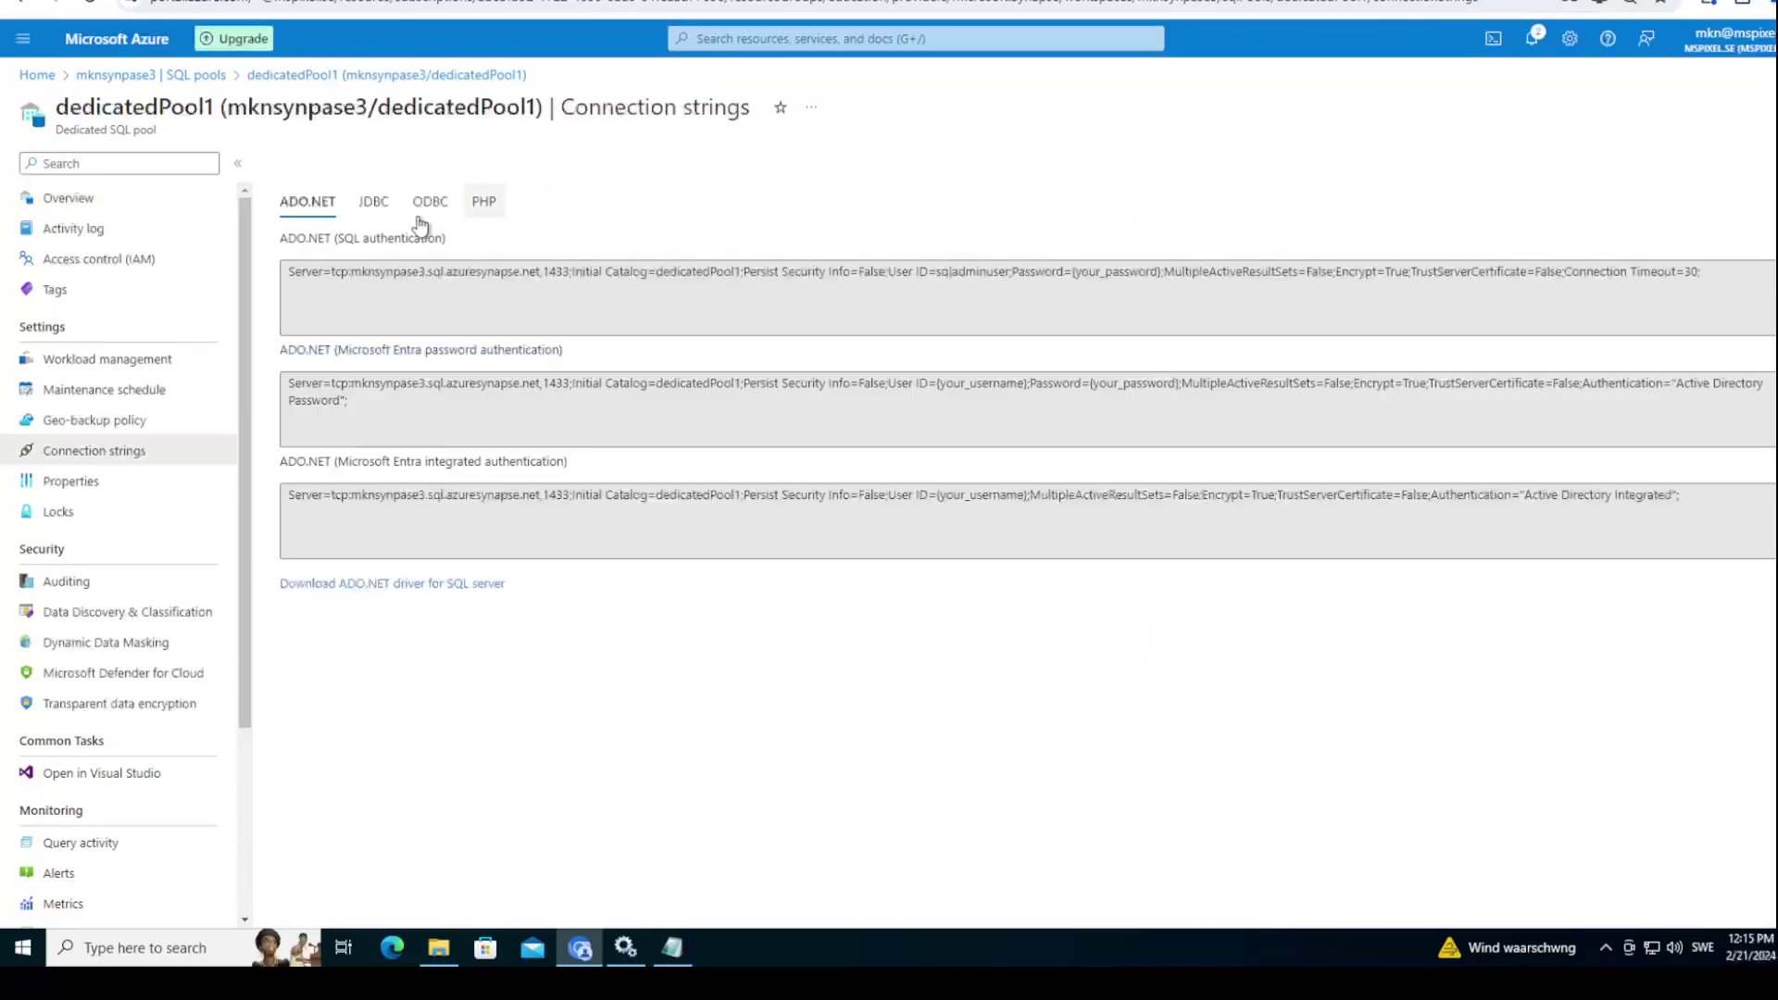
pyautogui.click(376, 205)
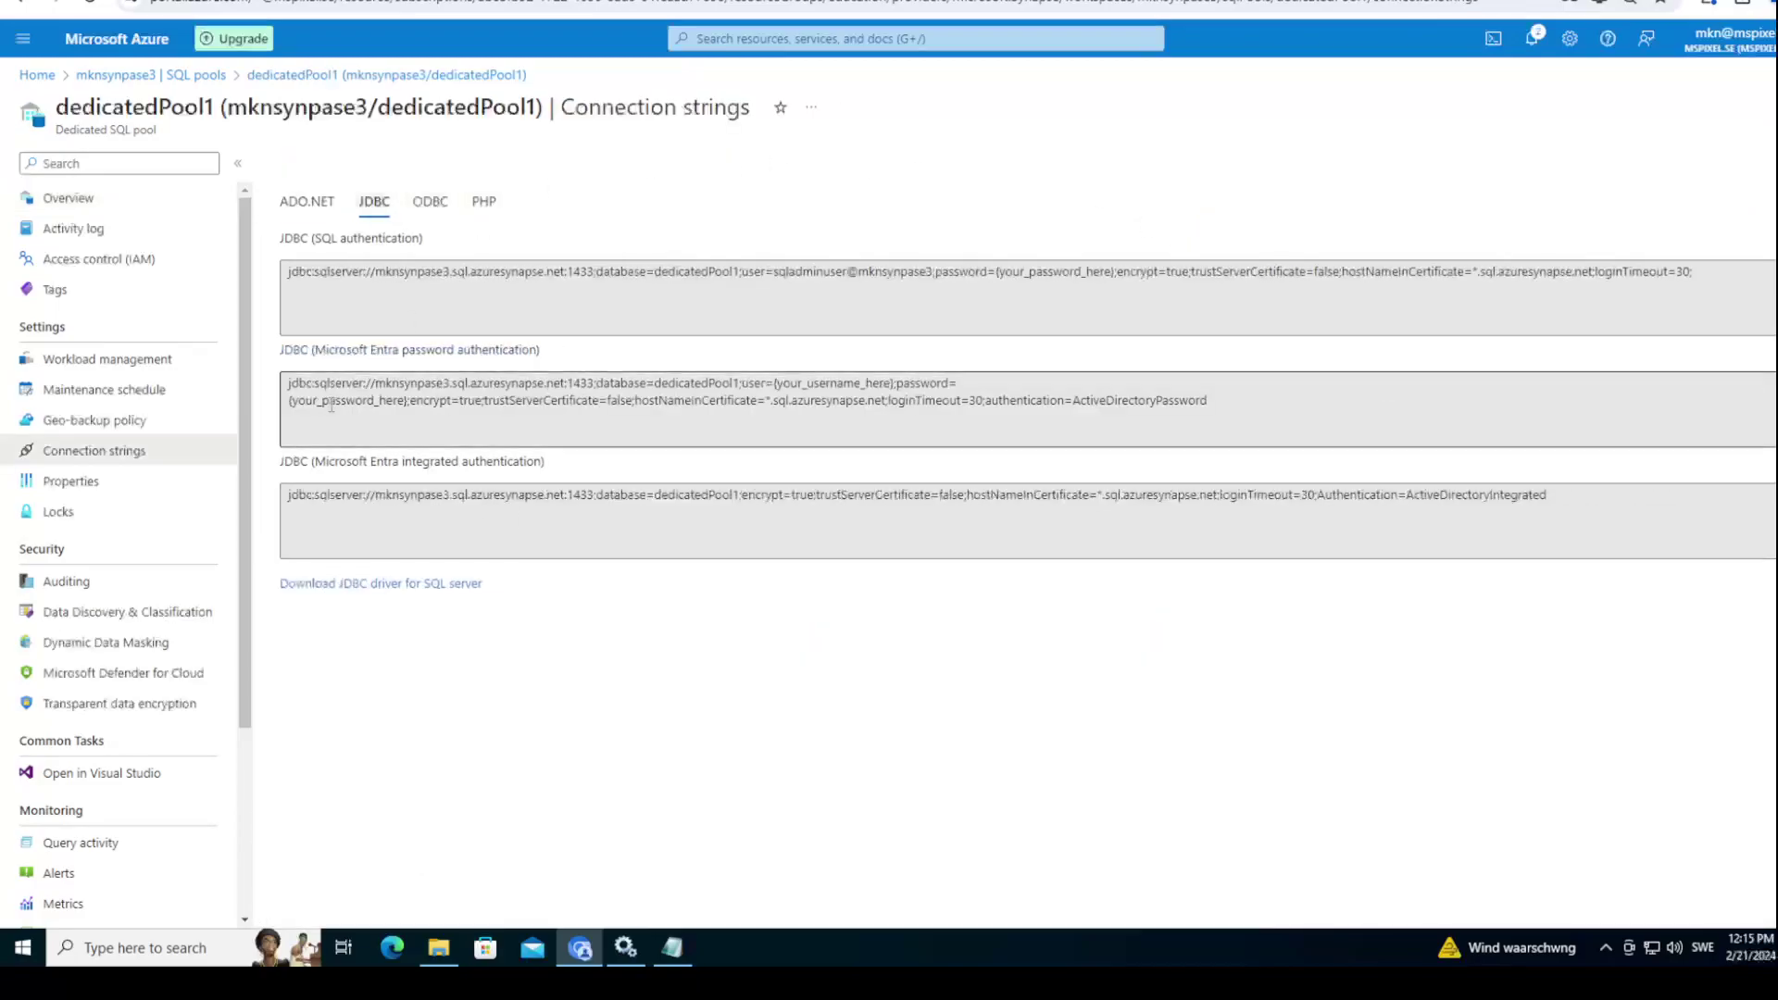
pyautogui.click(288, 385)
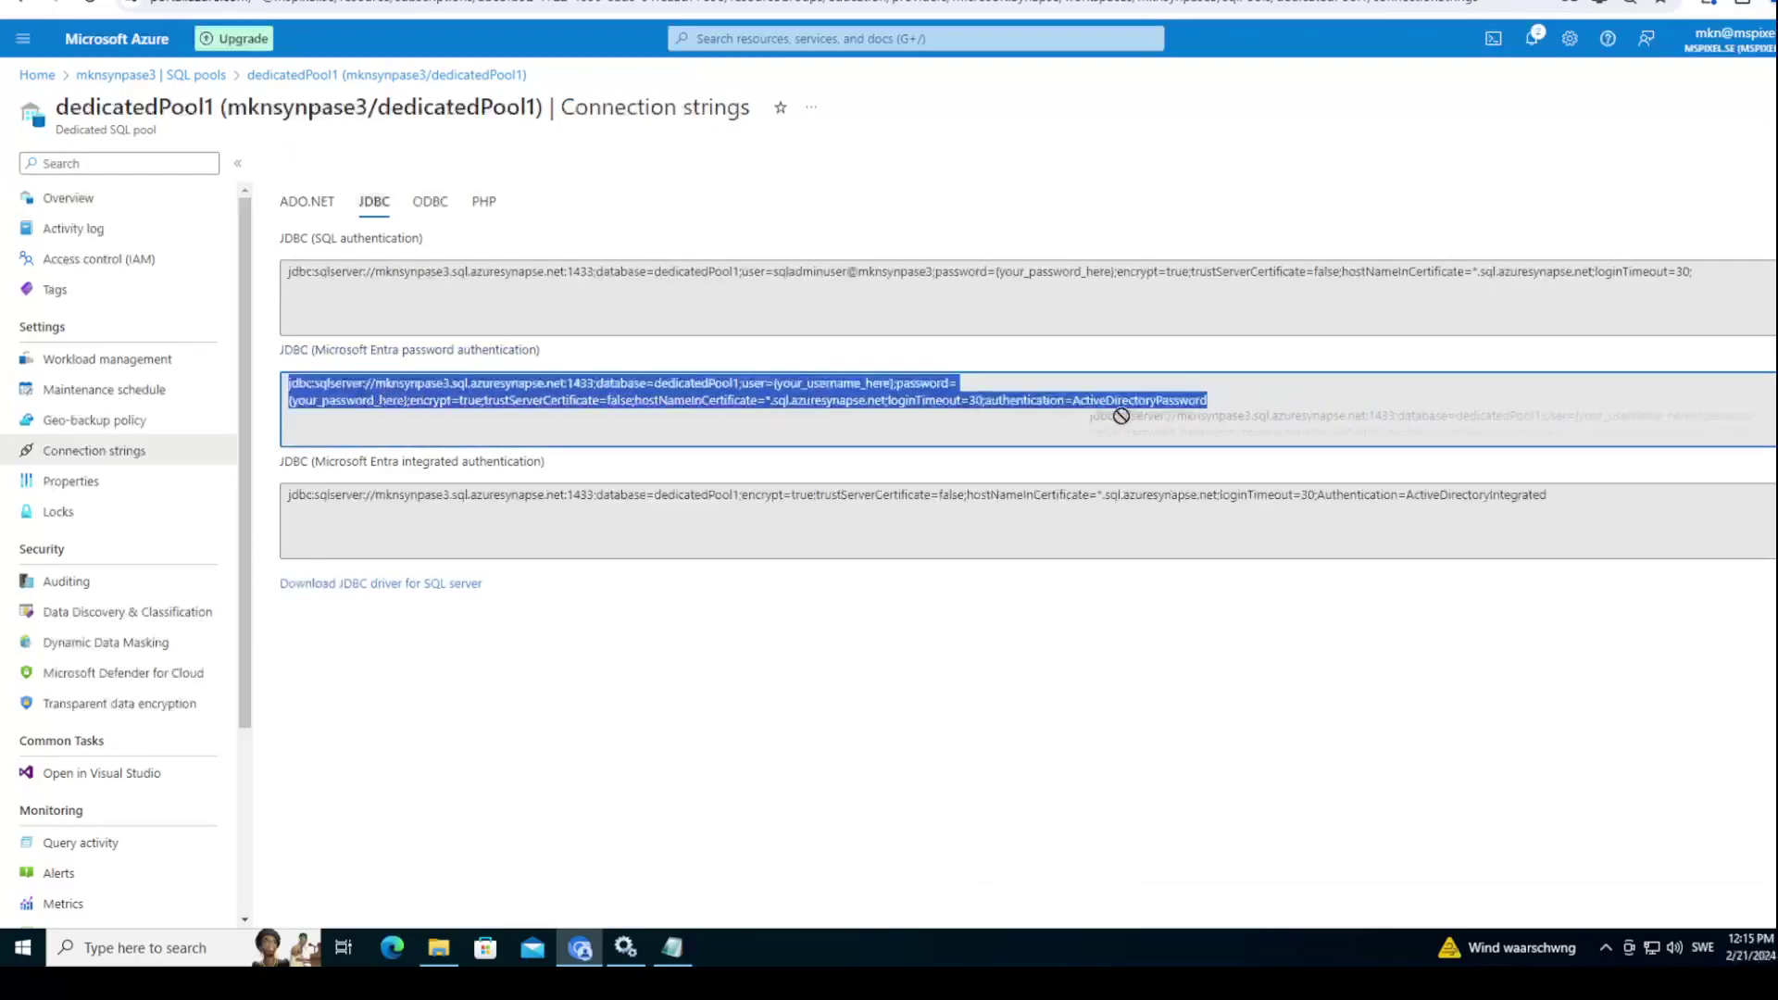
pyautogui.moveTo(1263, 409); pyautogui.dragTo(312, 371)
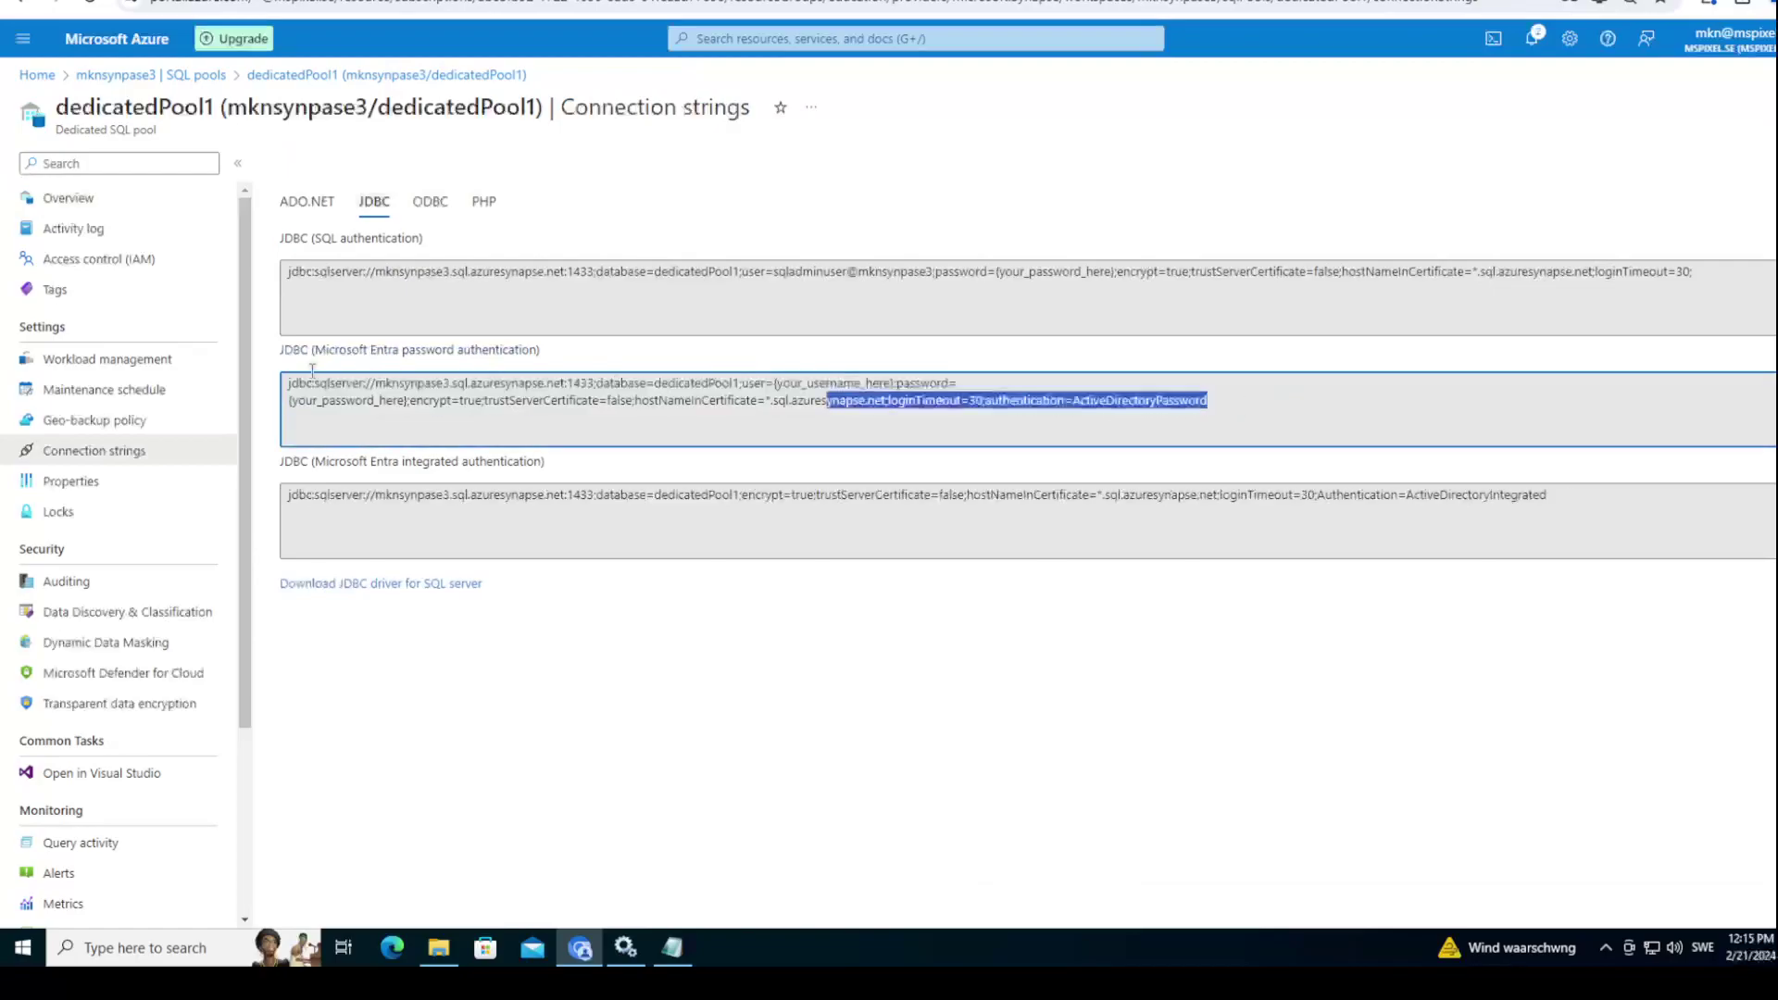
pyautogui.rightClick(412, 394)
pyautogui.click(468, 422)
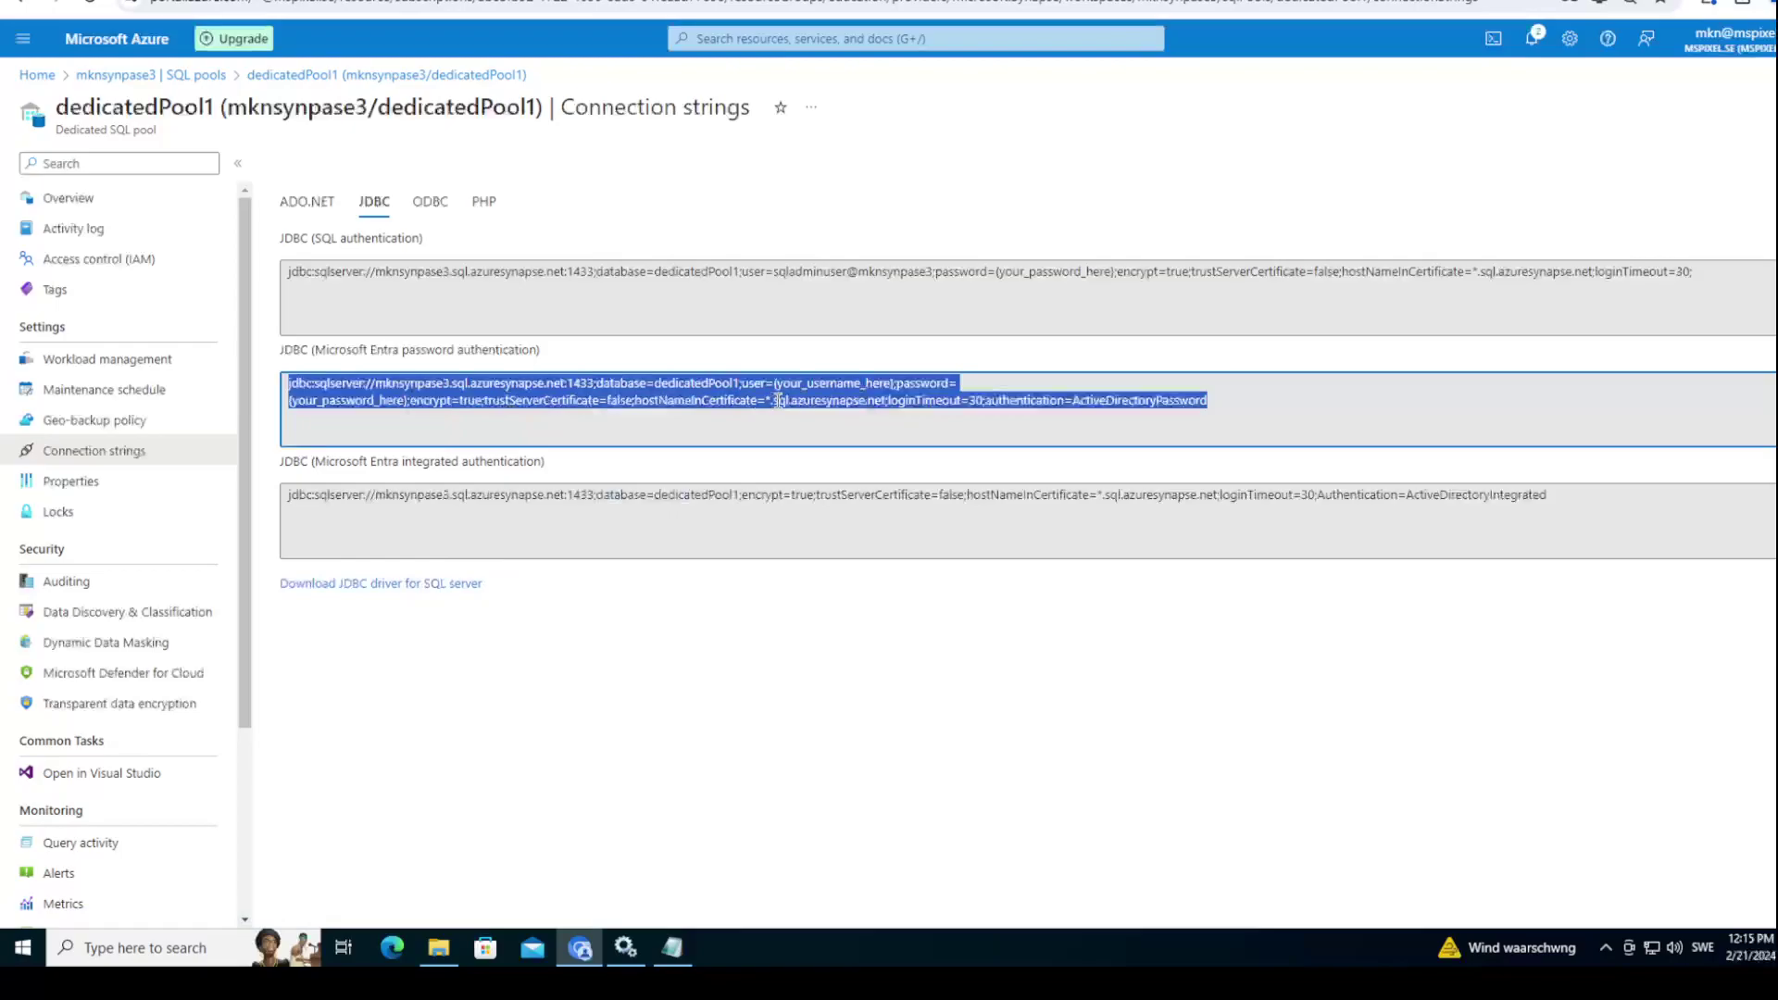
pyautogui.click(784, 396)
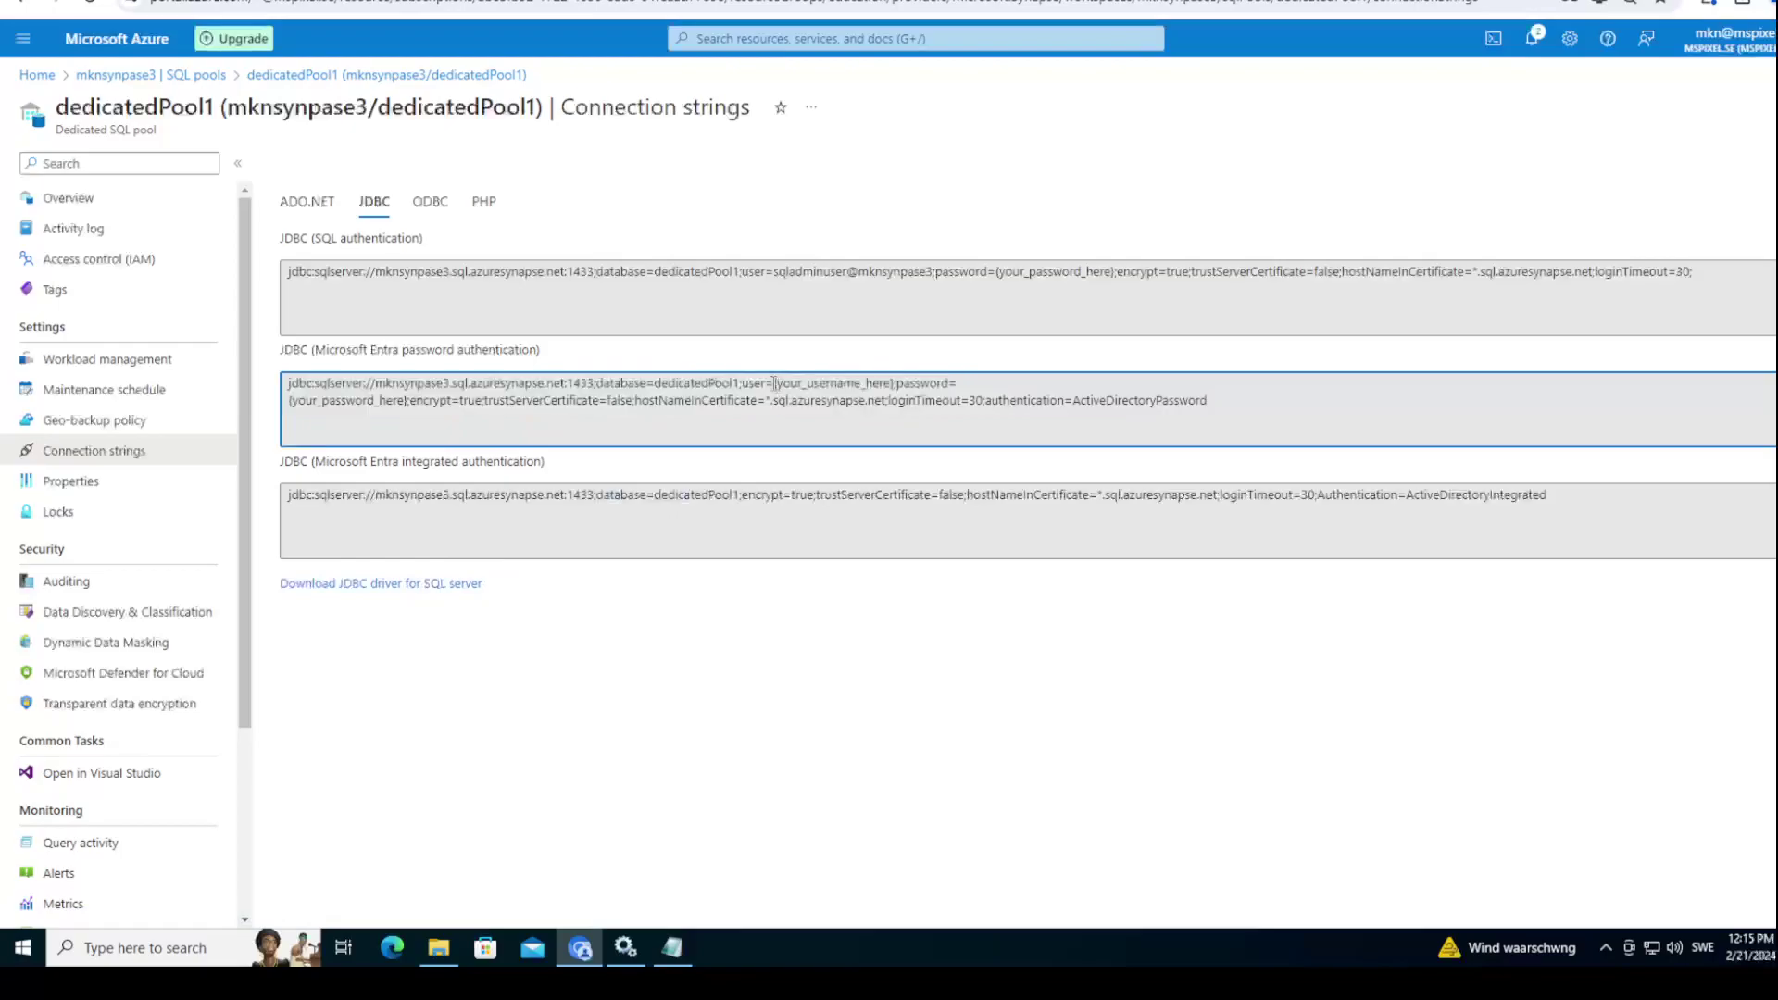
# Step: Copy the SQL-authentication JDBC connection string for mknsynpase3.sql.azuresynapse.net:1433
pyautogui.click(299, 270)
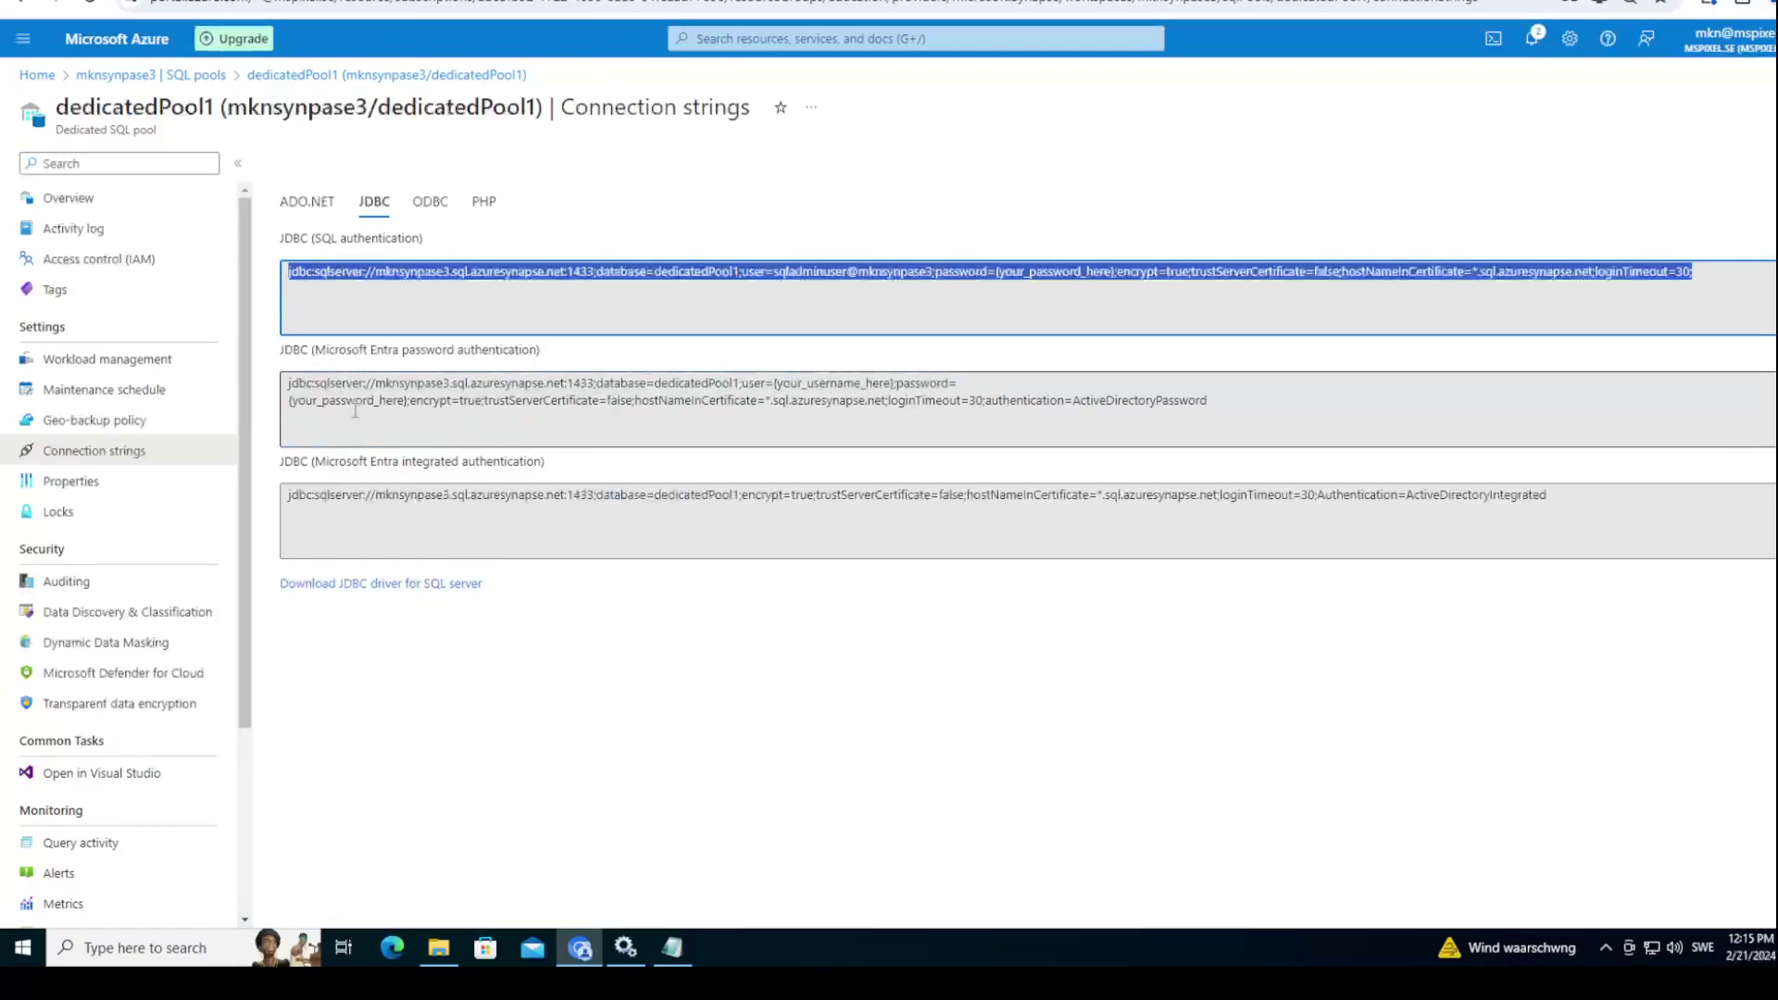
pyautogui.rightClick(331, 275)
pyautogui.click(358, 293)
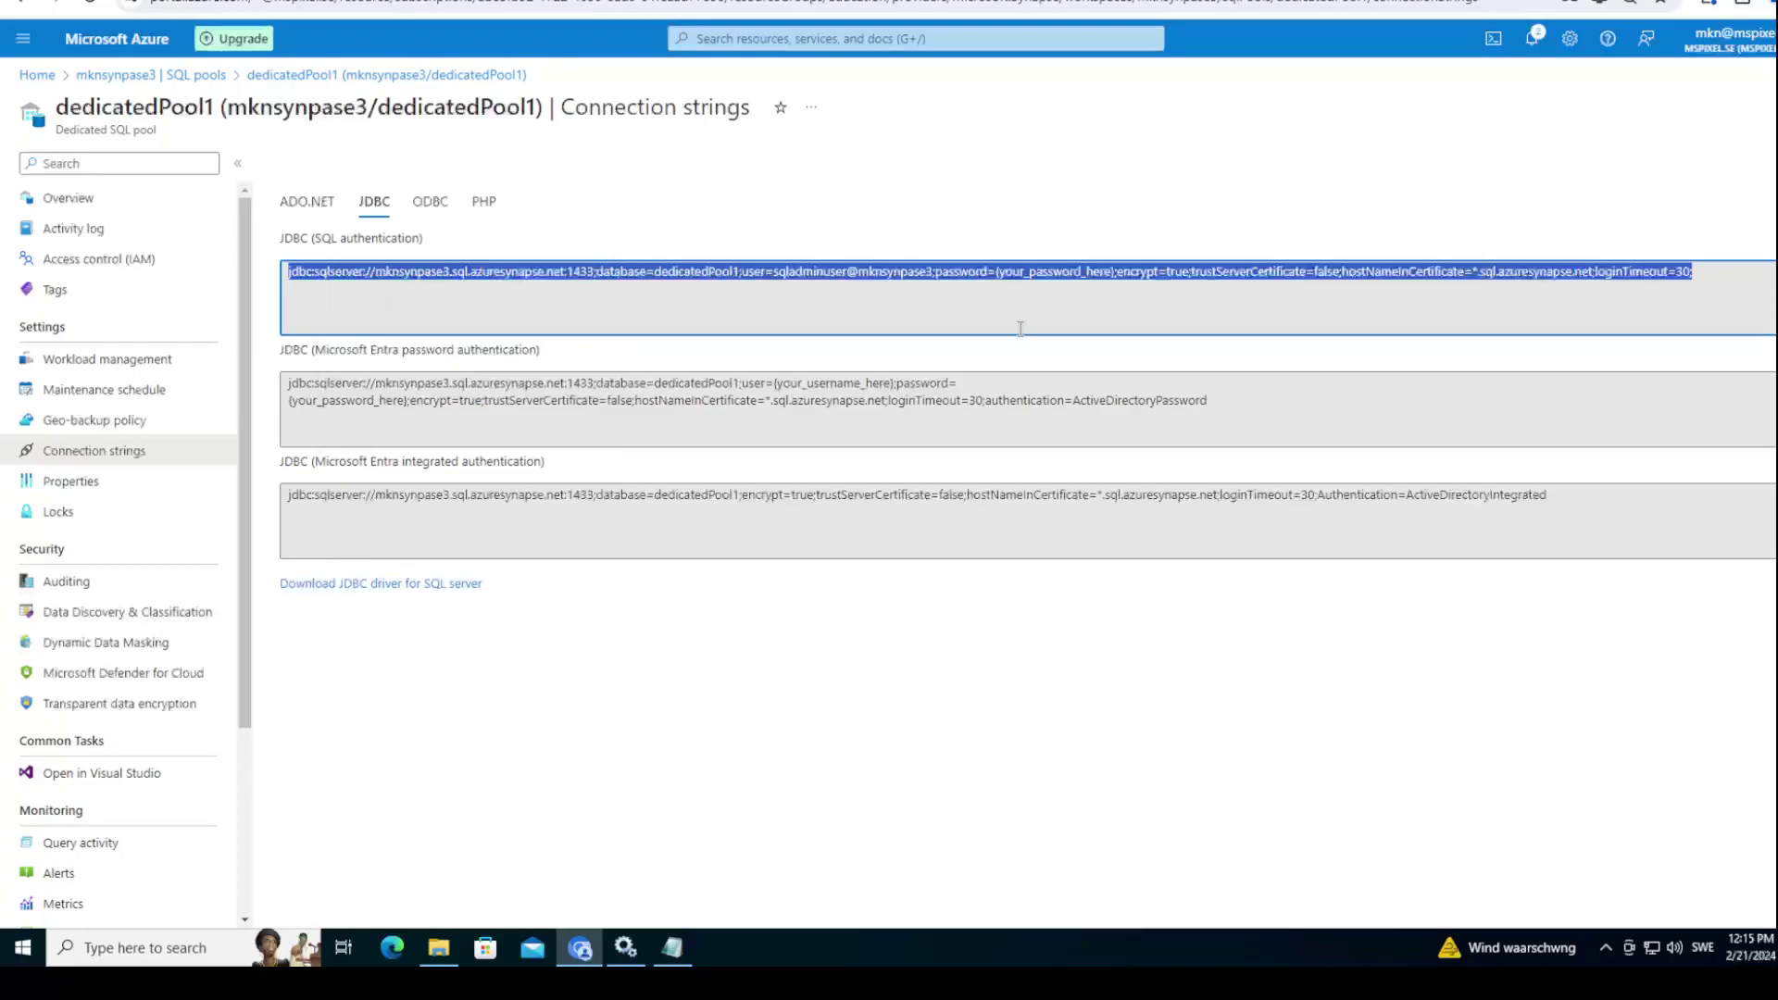
pyautogui.click(758, 284)
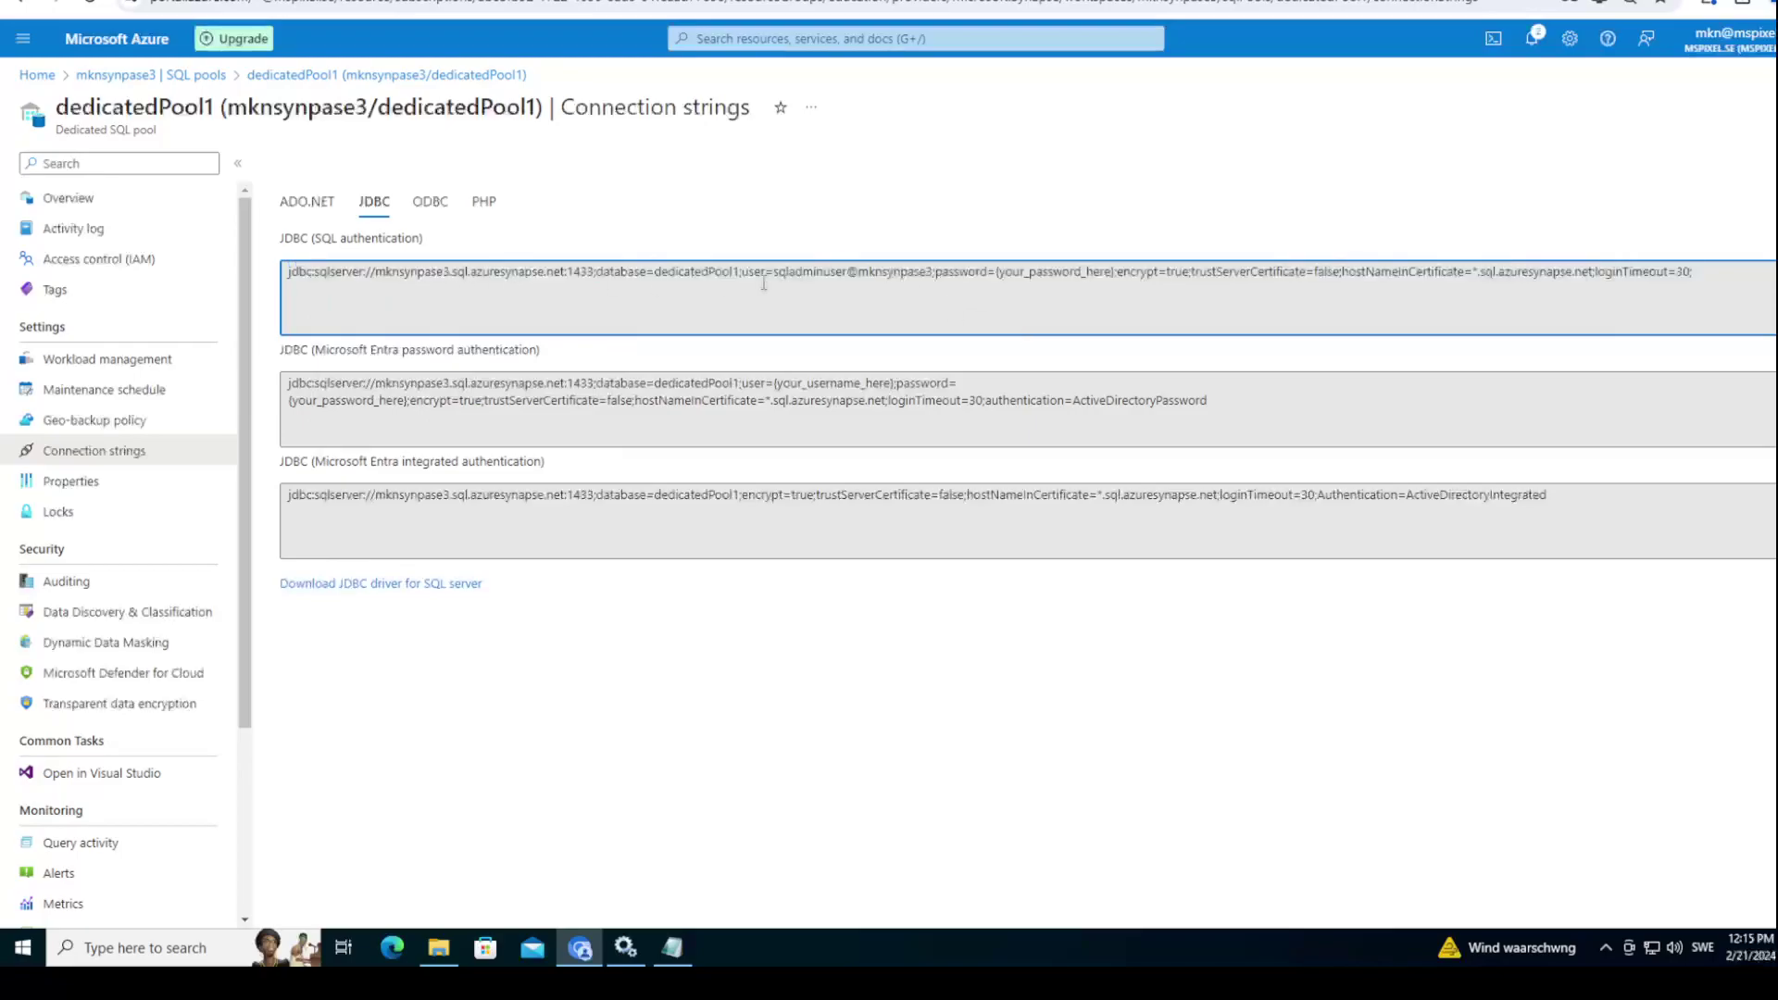
pyautogui.moveTo(774, 272); pyautogui.dragTo(931, 274)
pyautogui.click(1101, 273)
pyautogui.moveTo(1723, 288); pyautogui.dragTo(283, 273)
pyautogui.rightClick(326, 275)
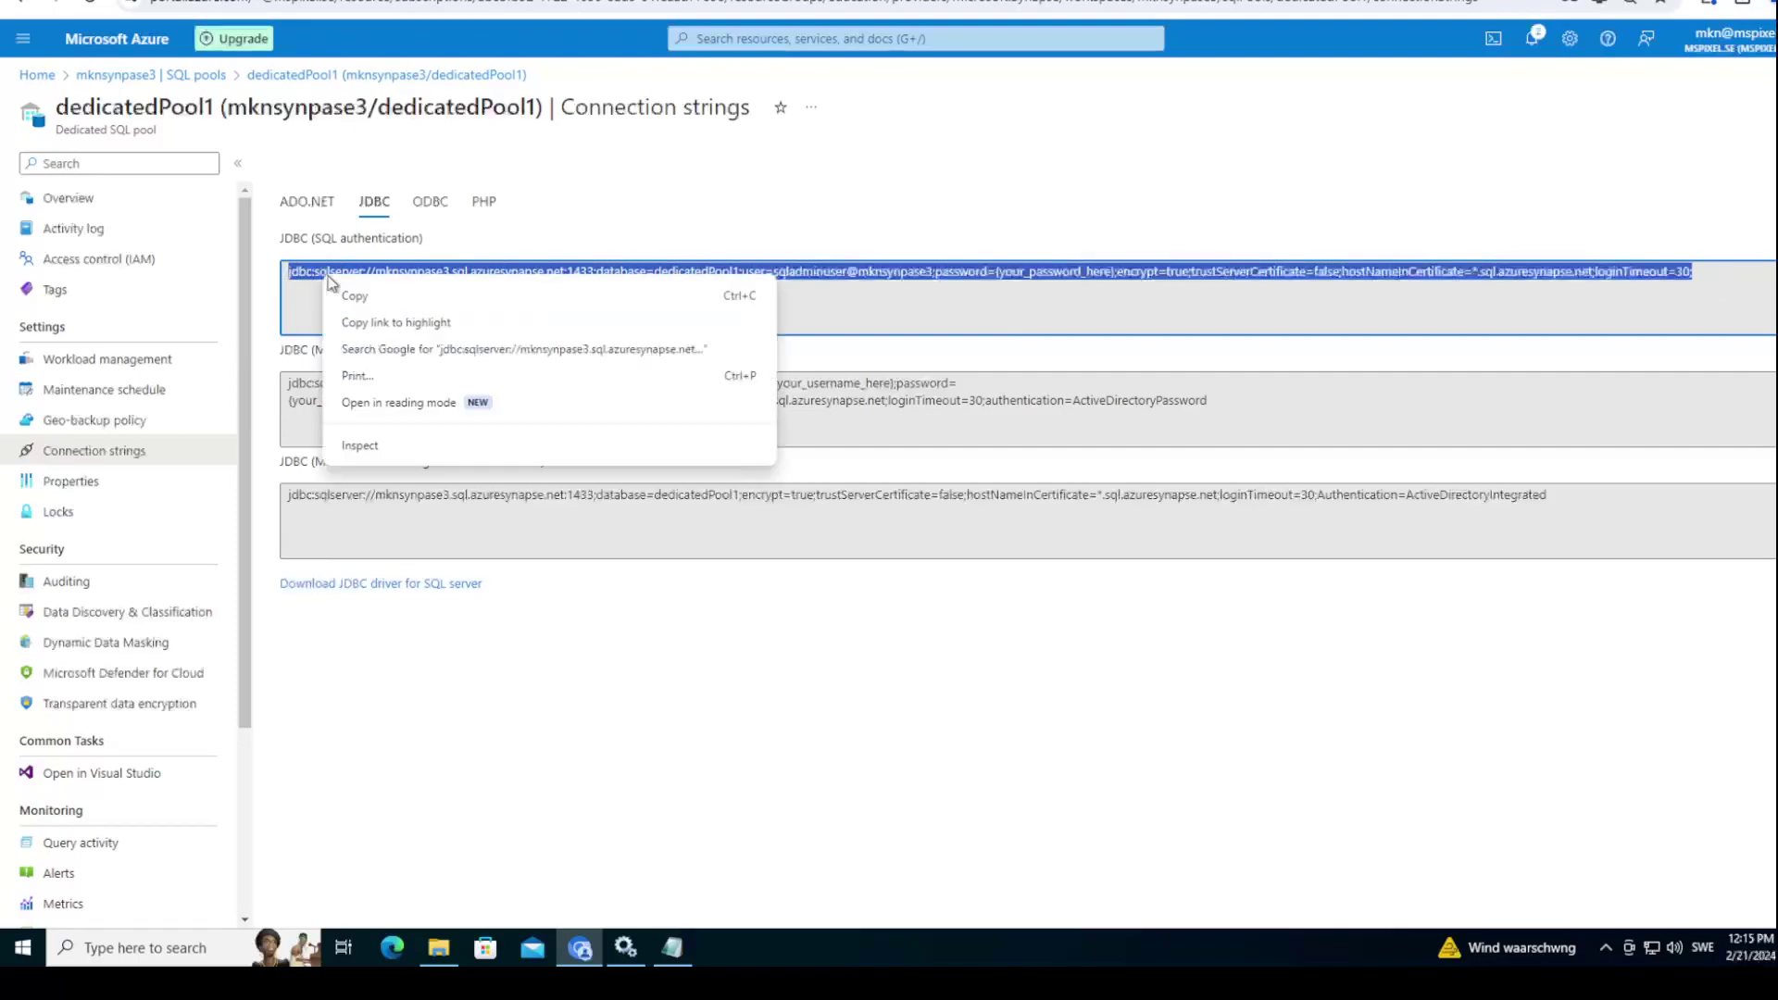
pyautogui.click(352, 295)
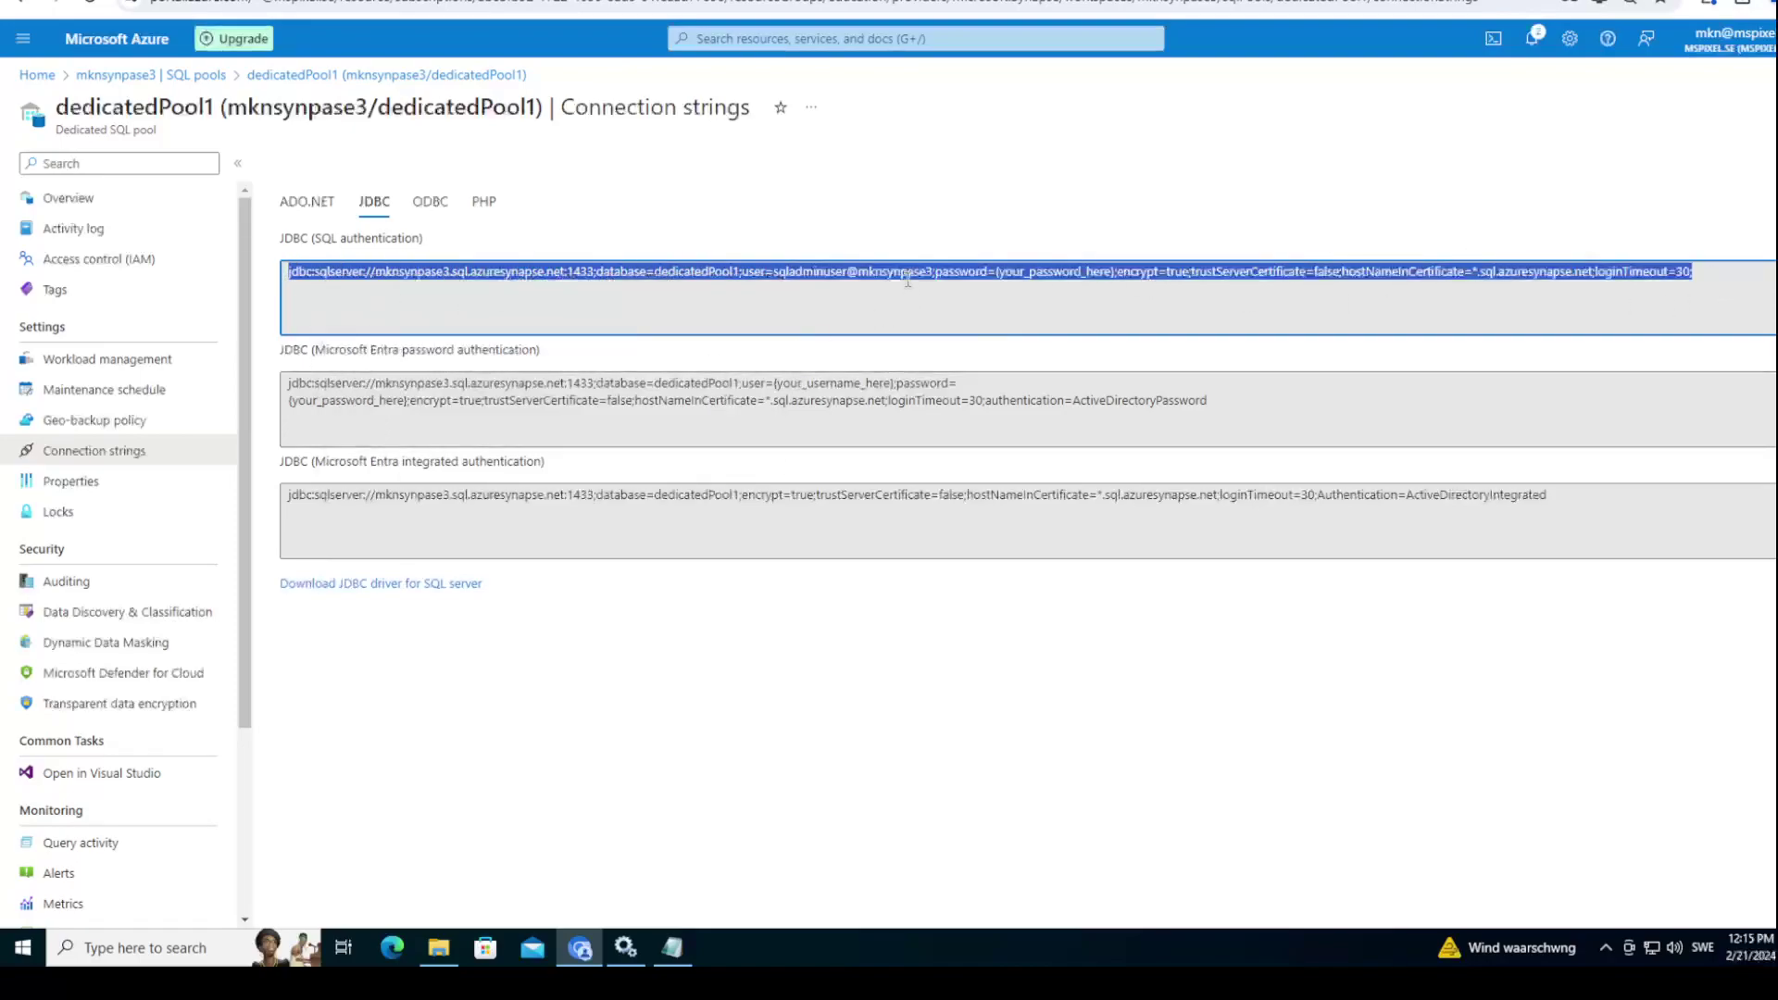
# Step: Paste the Azure JDBC string over line one of the sql-synapse-tutorial notes
pyautogui.click(672, 947)
pyautogui.moveTo(459, 375); pyautogui.dragTo(355, 346)
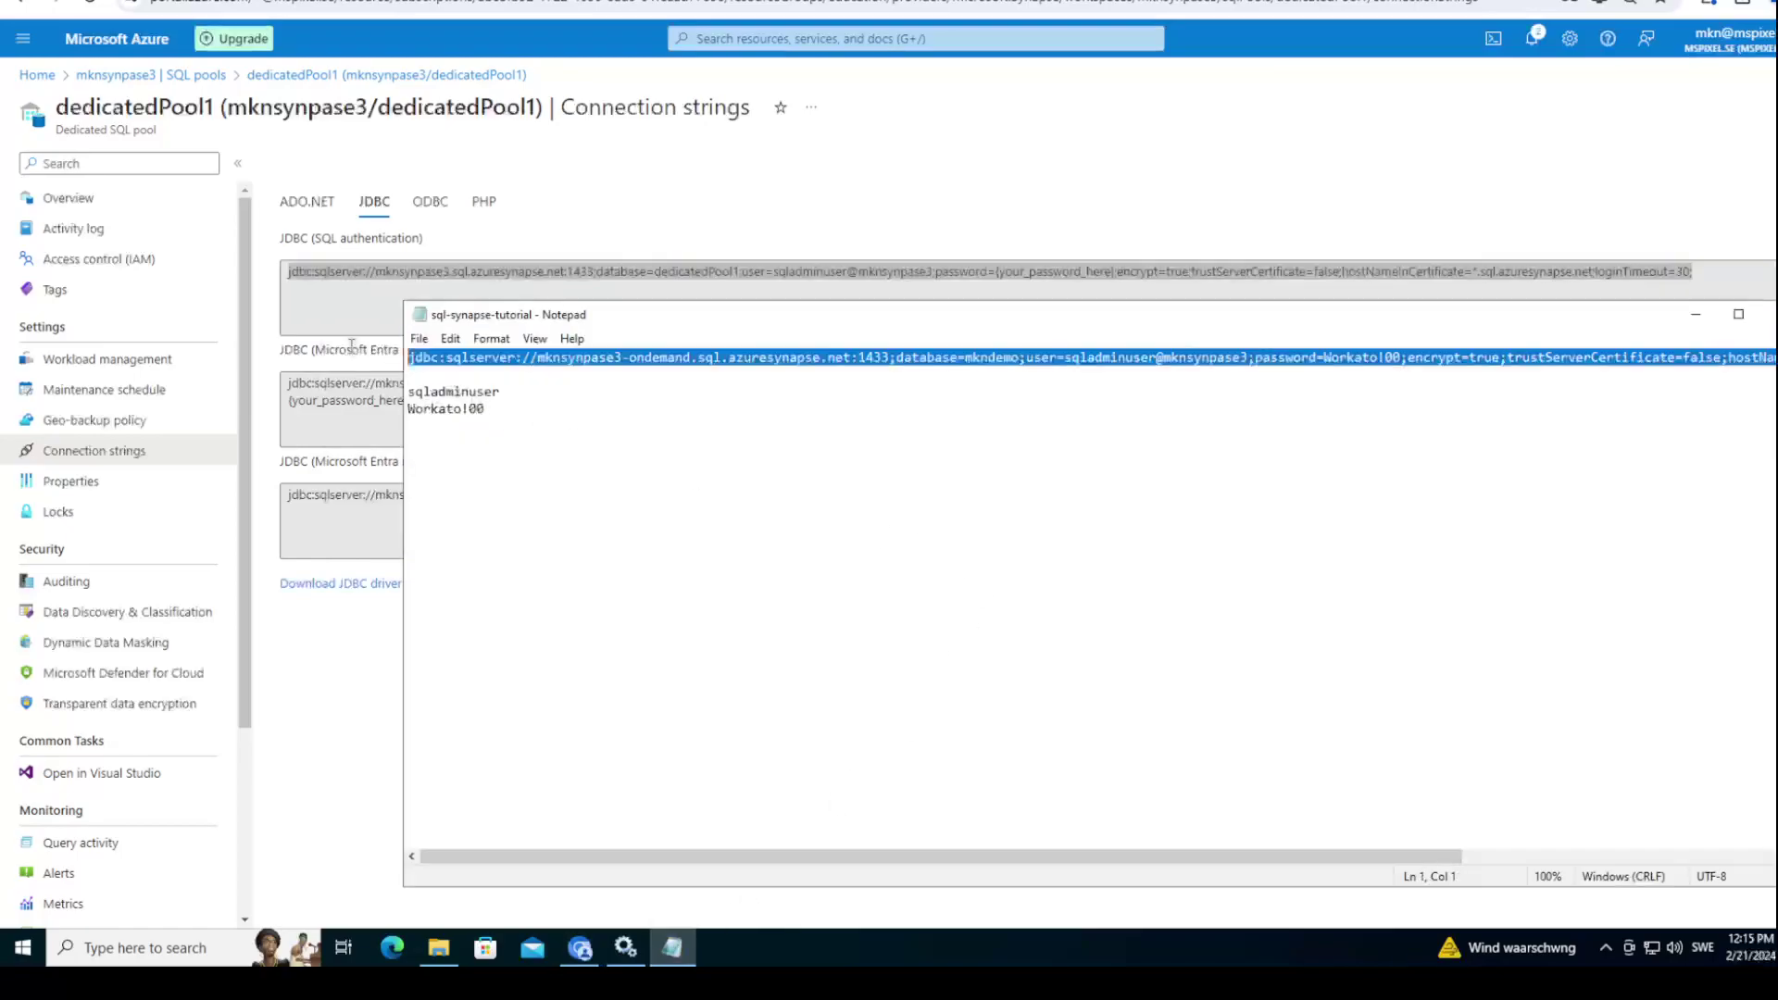
pyautogui.hotkey('ctrl', 'v')
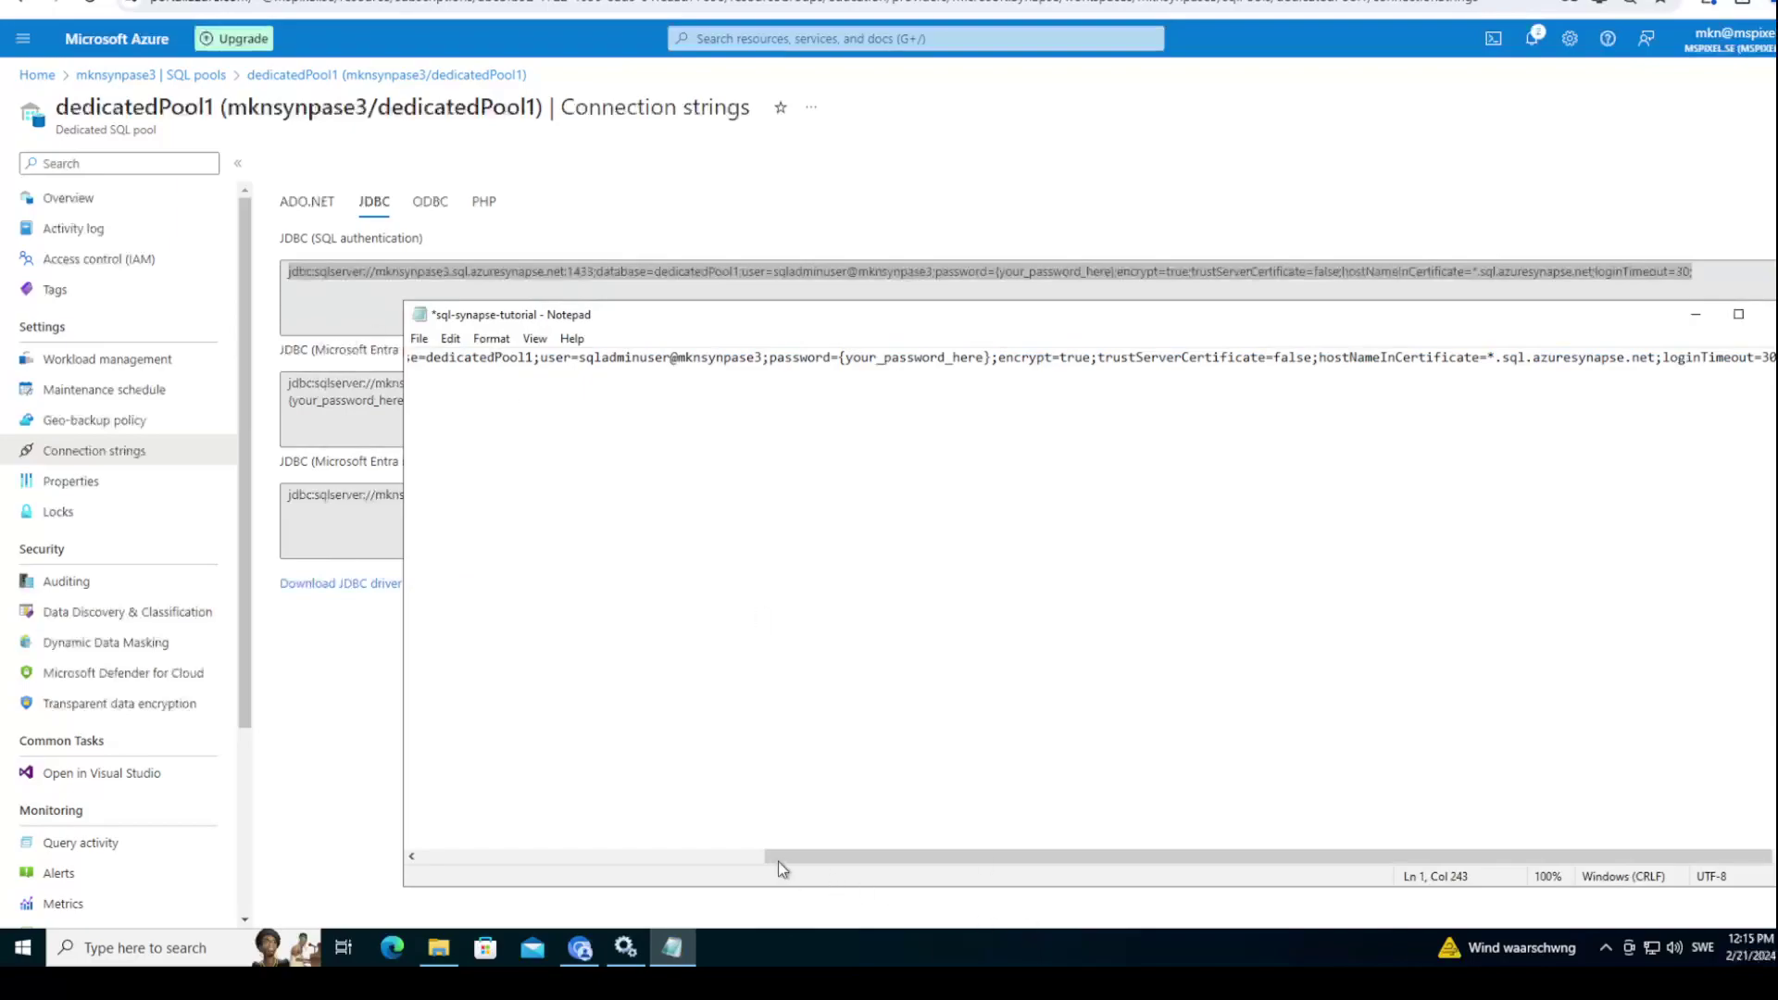
pyautogui.moveTo(785, 861); pyautogui.dragTo(489, 824)
pyautogui.moveTo(493, 392); pyautogui.dragTo(378, 389)
pyautogui.press('Return')
pyautogui.press('Return')
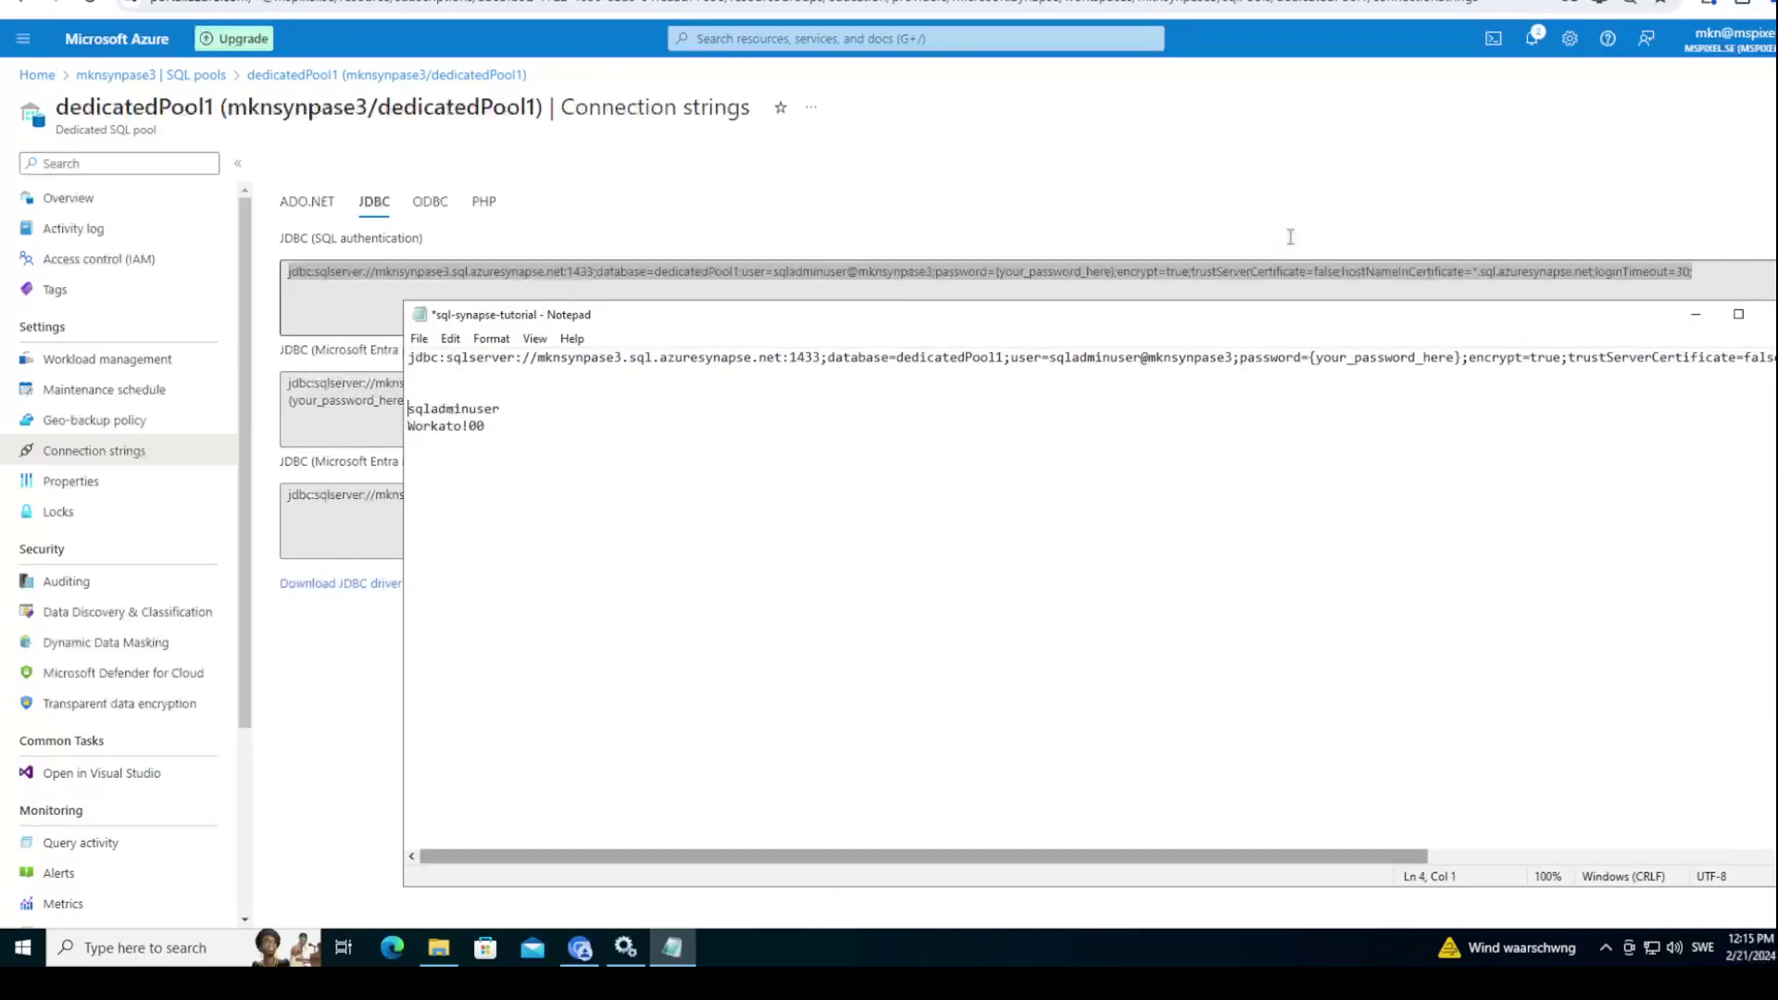
# Step: Replace the password placeholder with the real password and copy the completed line
pyautogui.moveTo(1464, 357); pyautogui.dragTo(1311, 361)
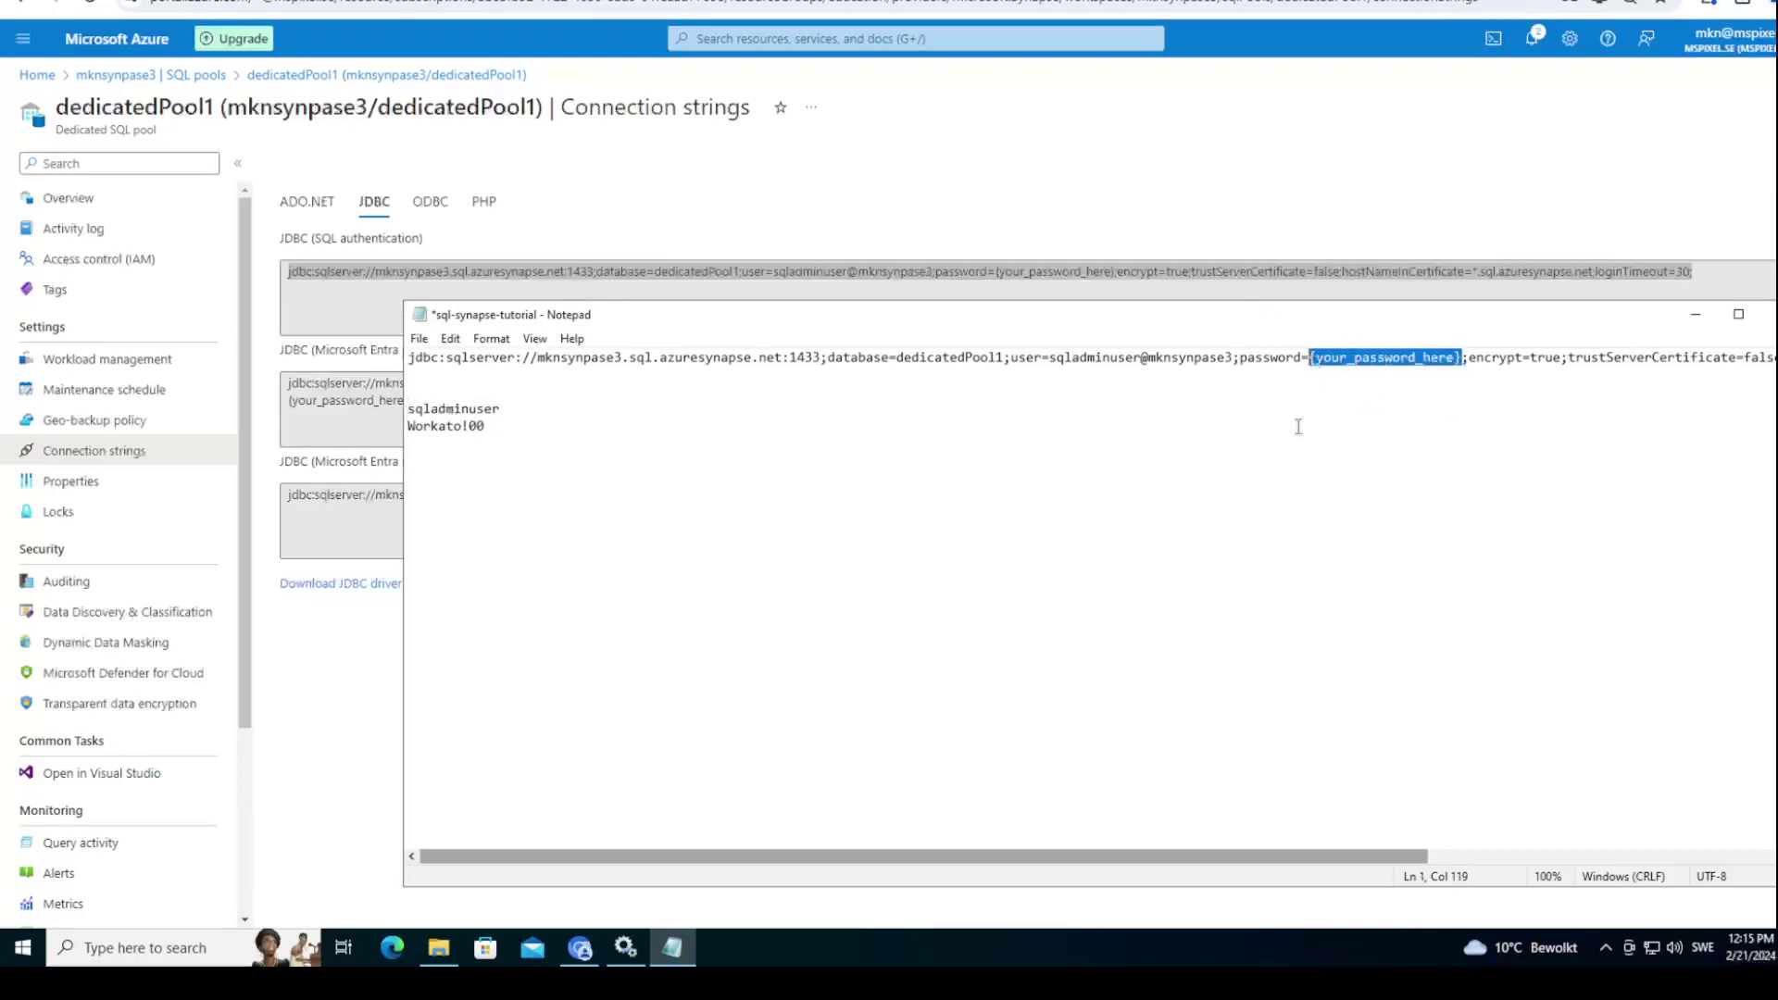
pyautogui.hotkey('ctrl', 'v')
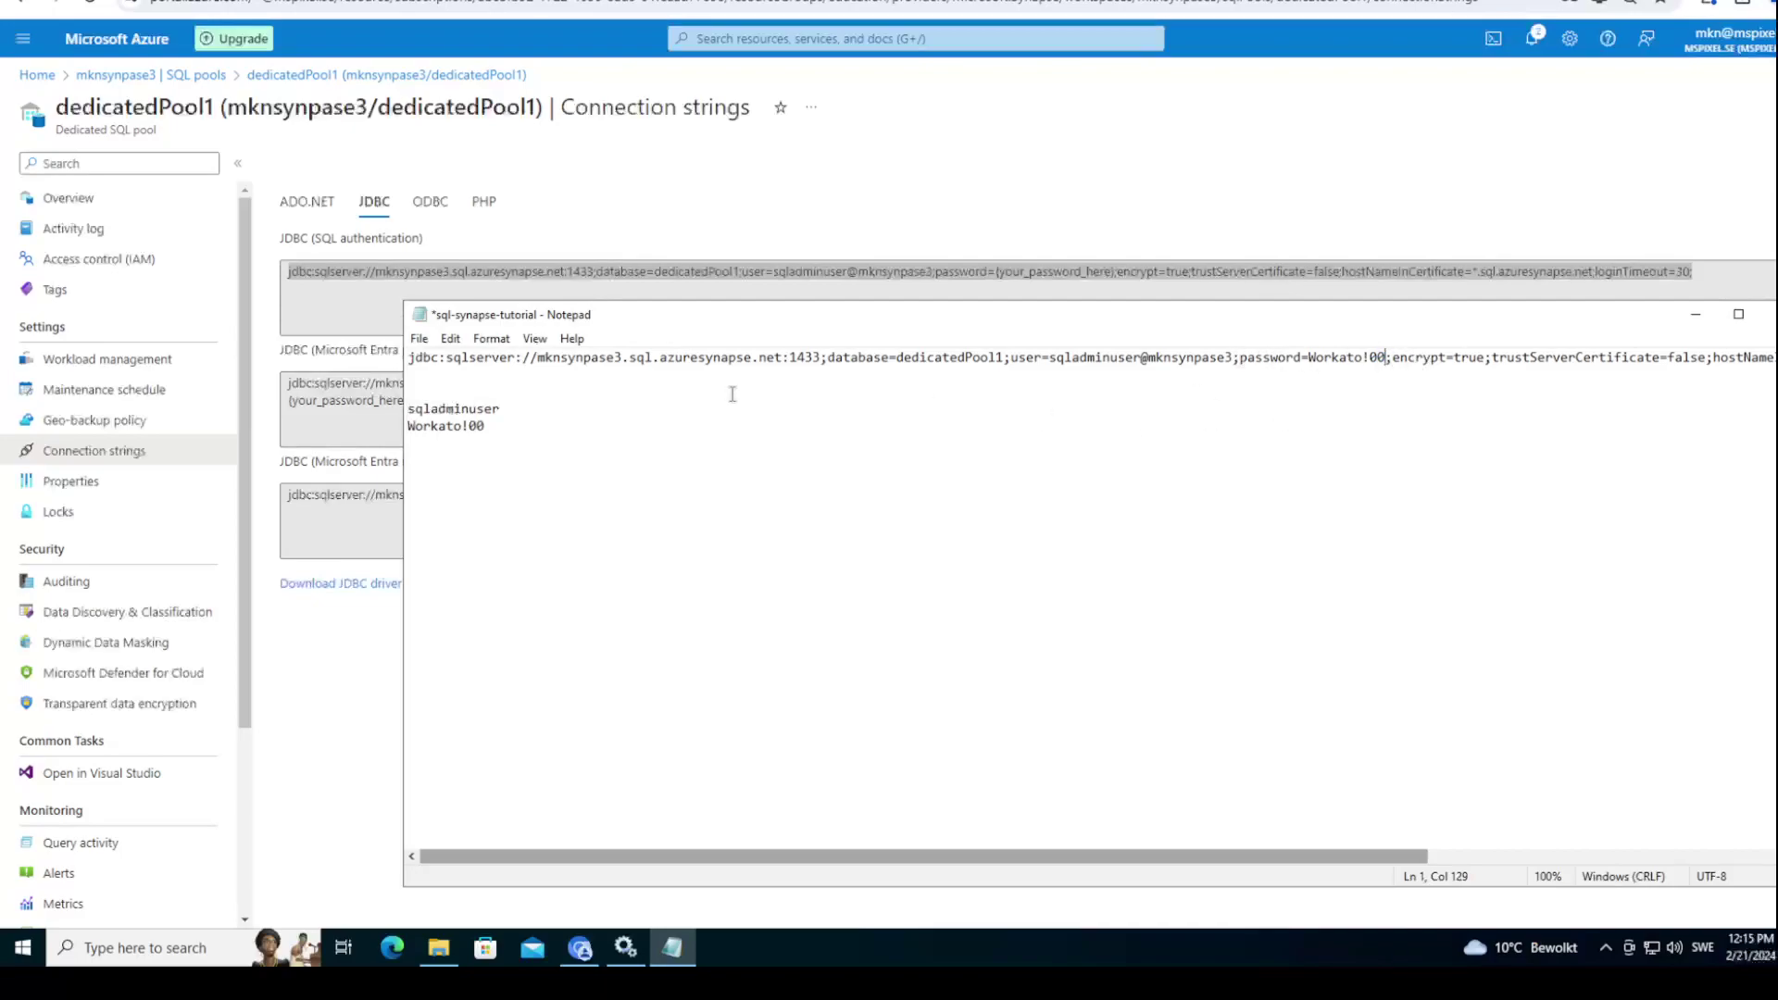
pyautogui.hotkey('shift', 'Up')
pyautogui.rightClick(455, 357)
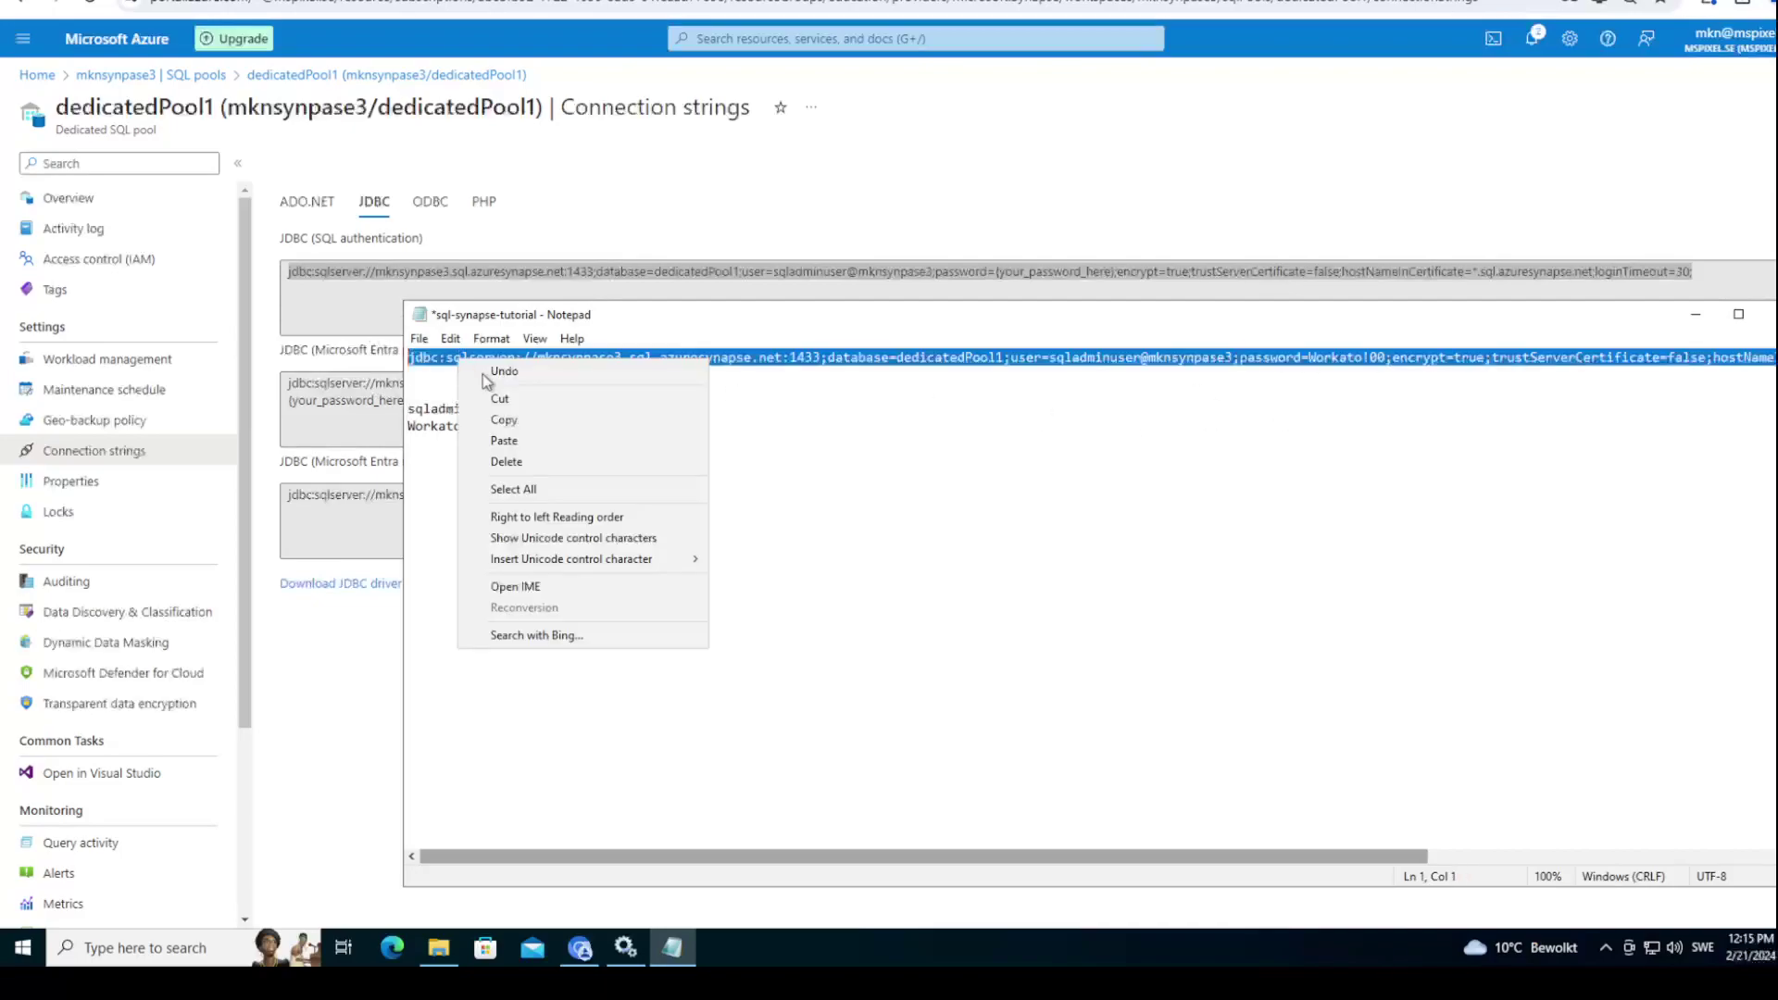
pyautogui.click(553, 415)
# Step: Paste the dedicatedPool1 JDBC string into the connection URL field, leaving driver class blank
pyautogui.hotkey('alt', 'Tab')
pyautogui.hotkey('ctrl', 'Tab')
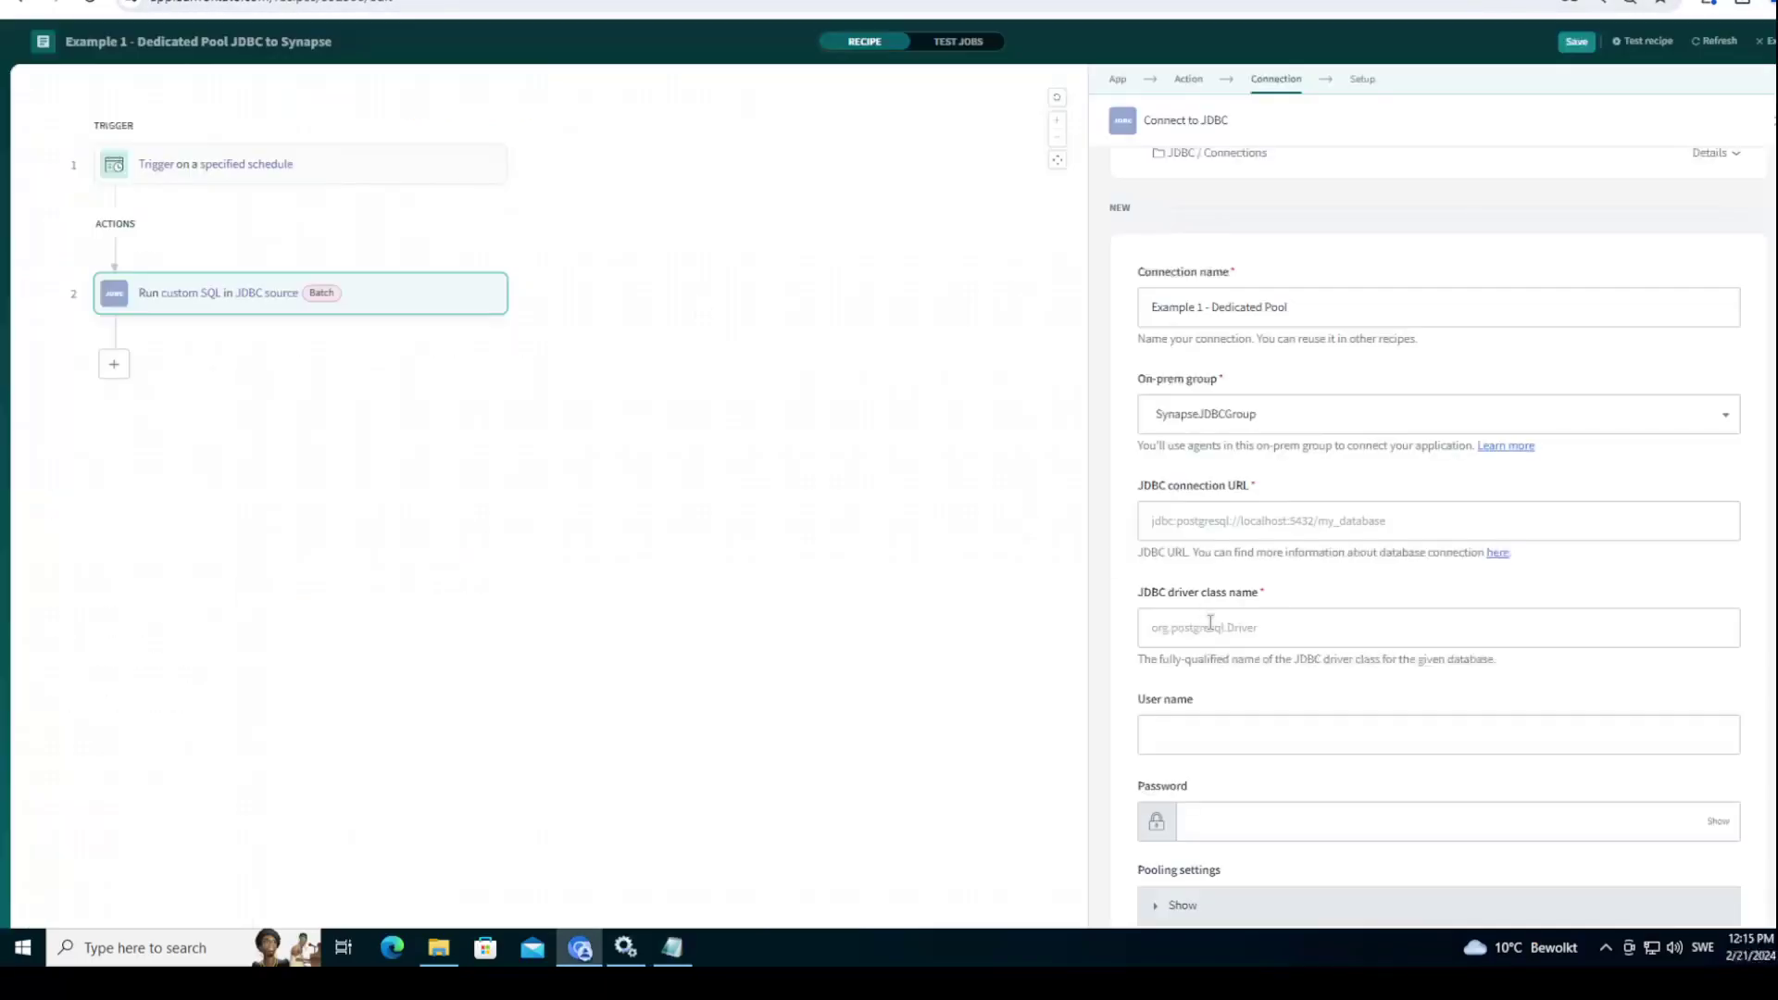
pyautogui.hotkey('ctrl', 'v')
pyautogui.moveTo(1468, 520); pyautogui.dragTo(844, 526)
pyautogui.click(1519, 521)
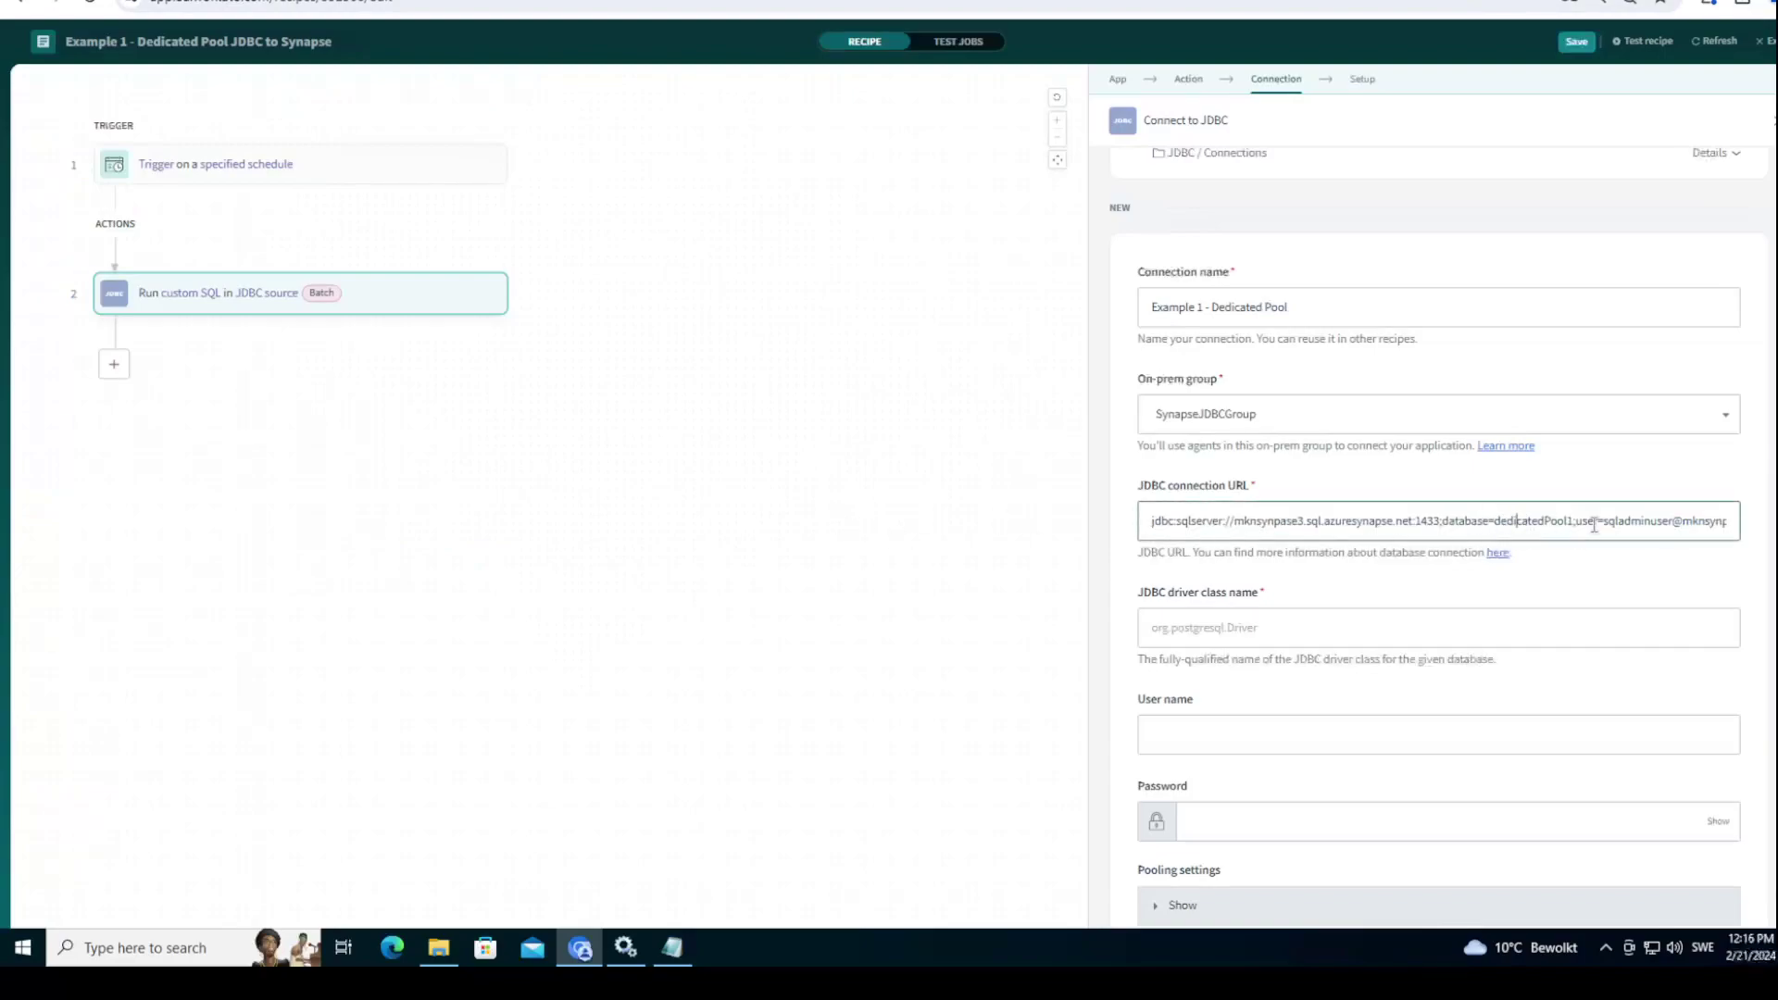
pyautogui.moveTo(1691, 524); pyautogui.dragTo(1636, 528)
pyautogui.click(1625, 593)
pyautogui.scroll(-1, 1297, 649)
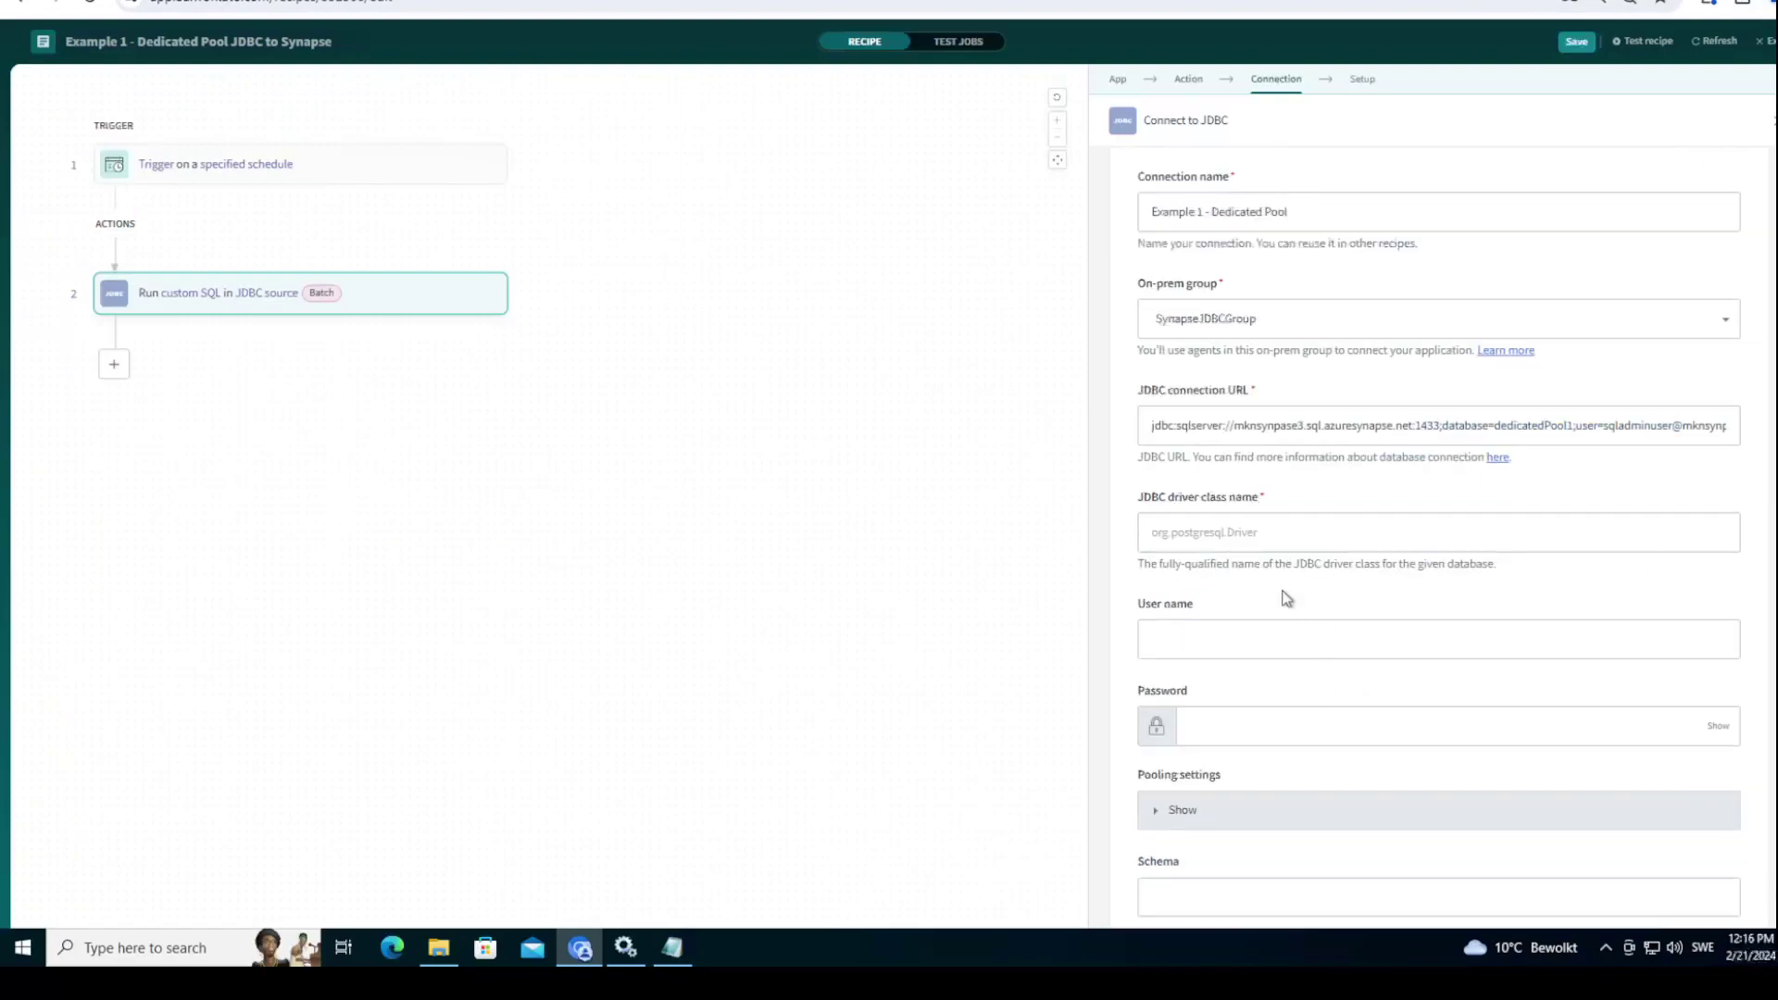
pyautogui.click(1219, 531)
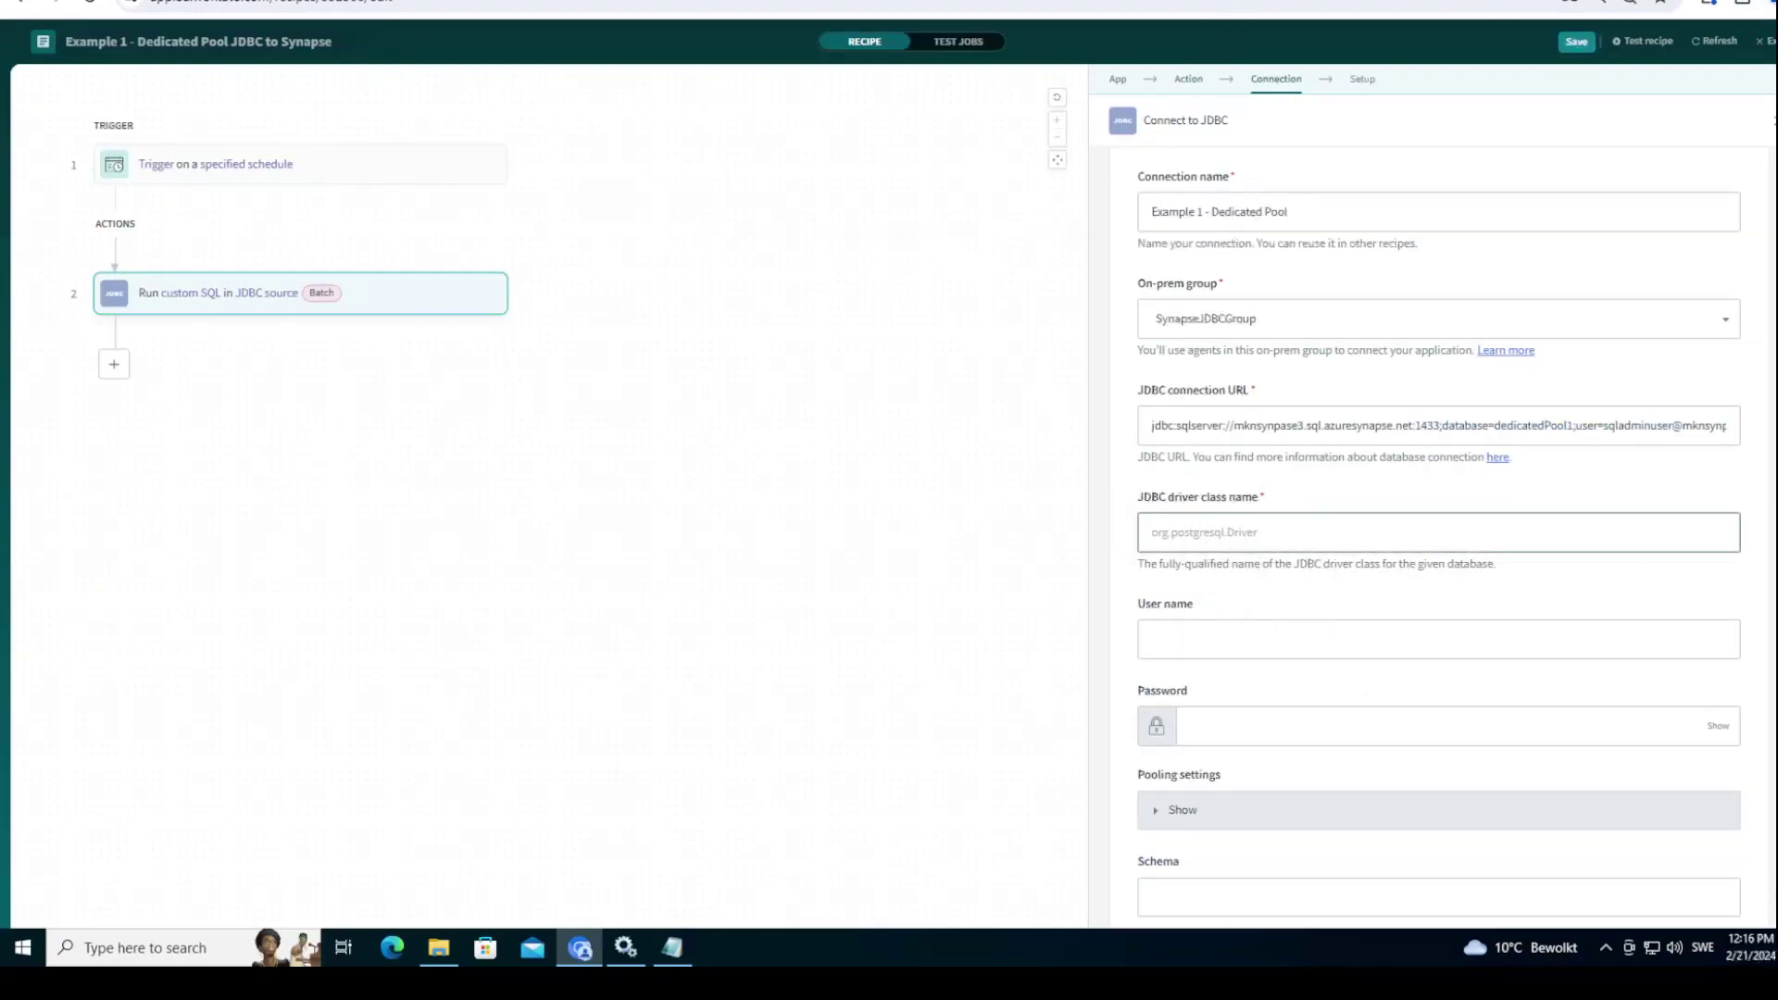
# Step: Find com.microsoft.sqlserver.jdbc.SQLServerDriver in a Stack Overflow answer and select it
pyautogui.hotkey('ctrl', 'Tab')
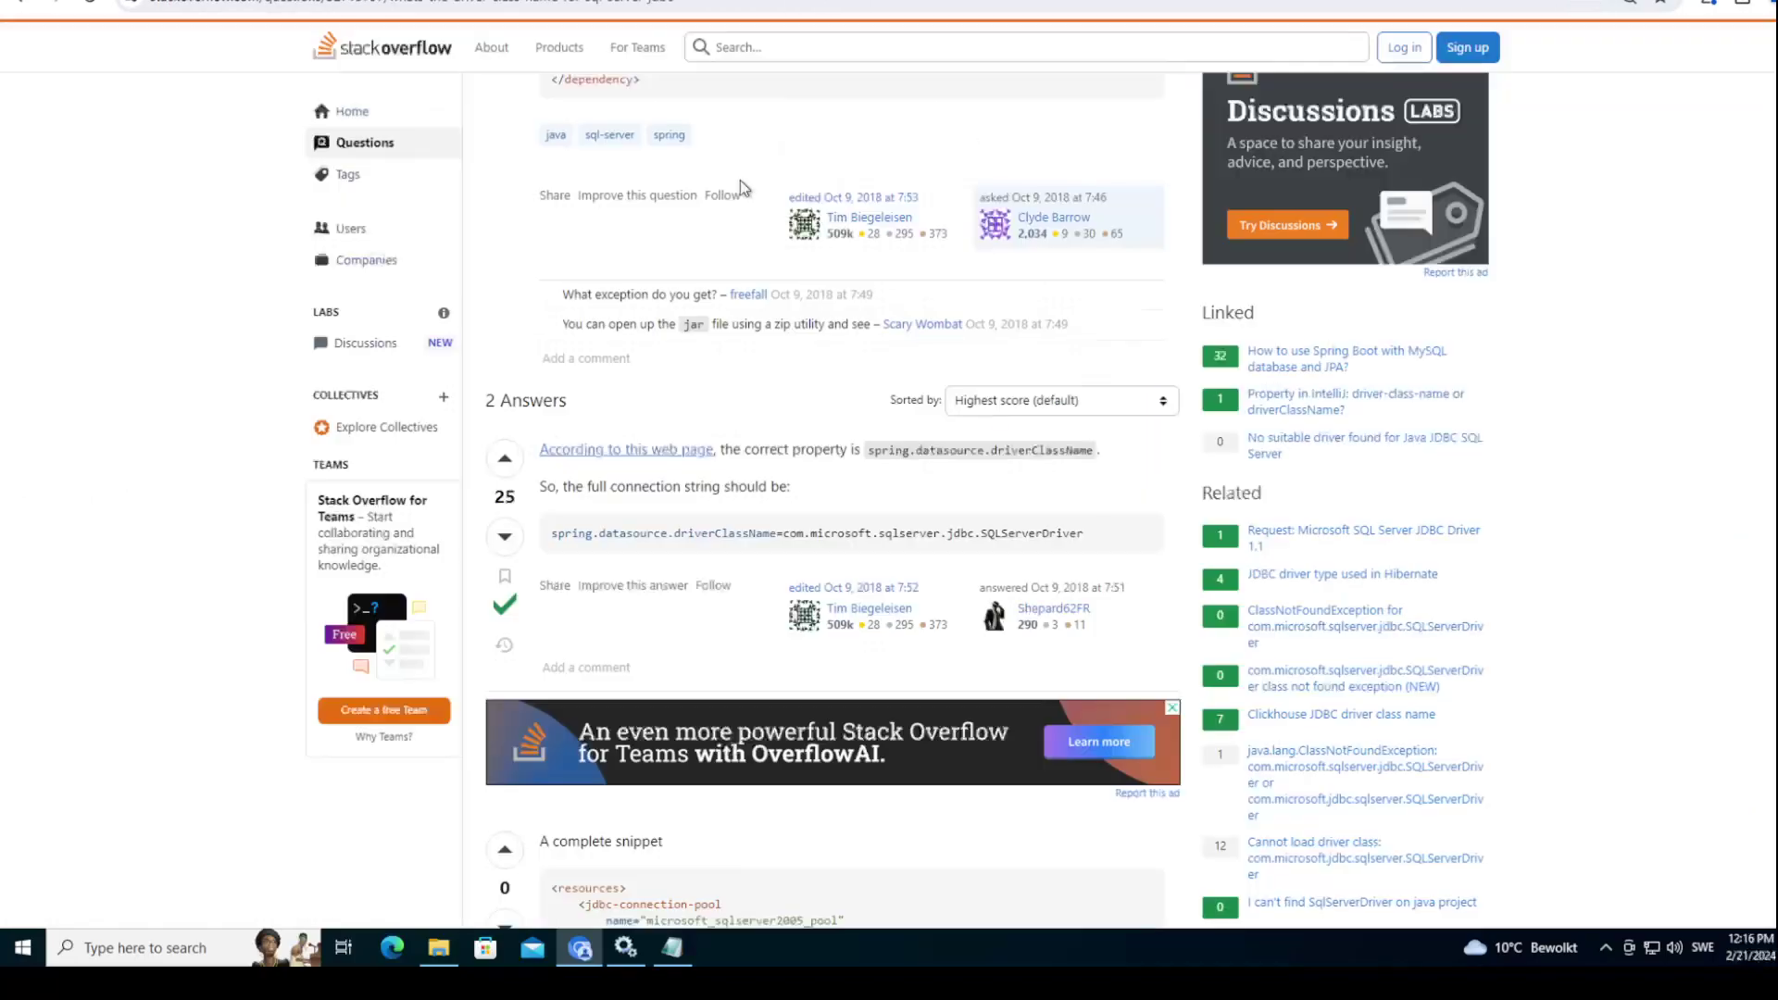
pyautogui.hotkey('alt', 'Left')
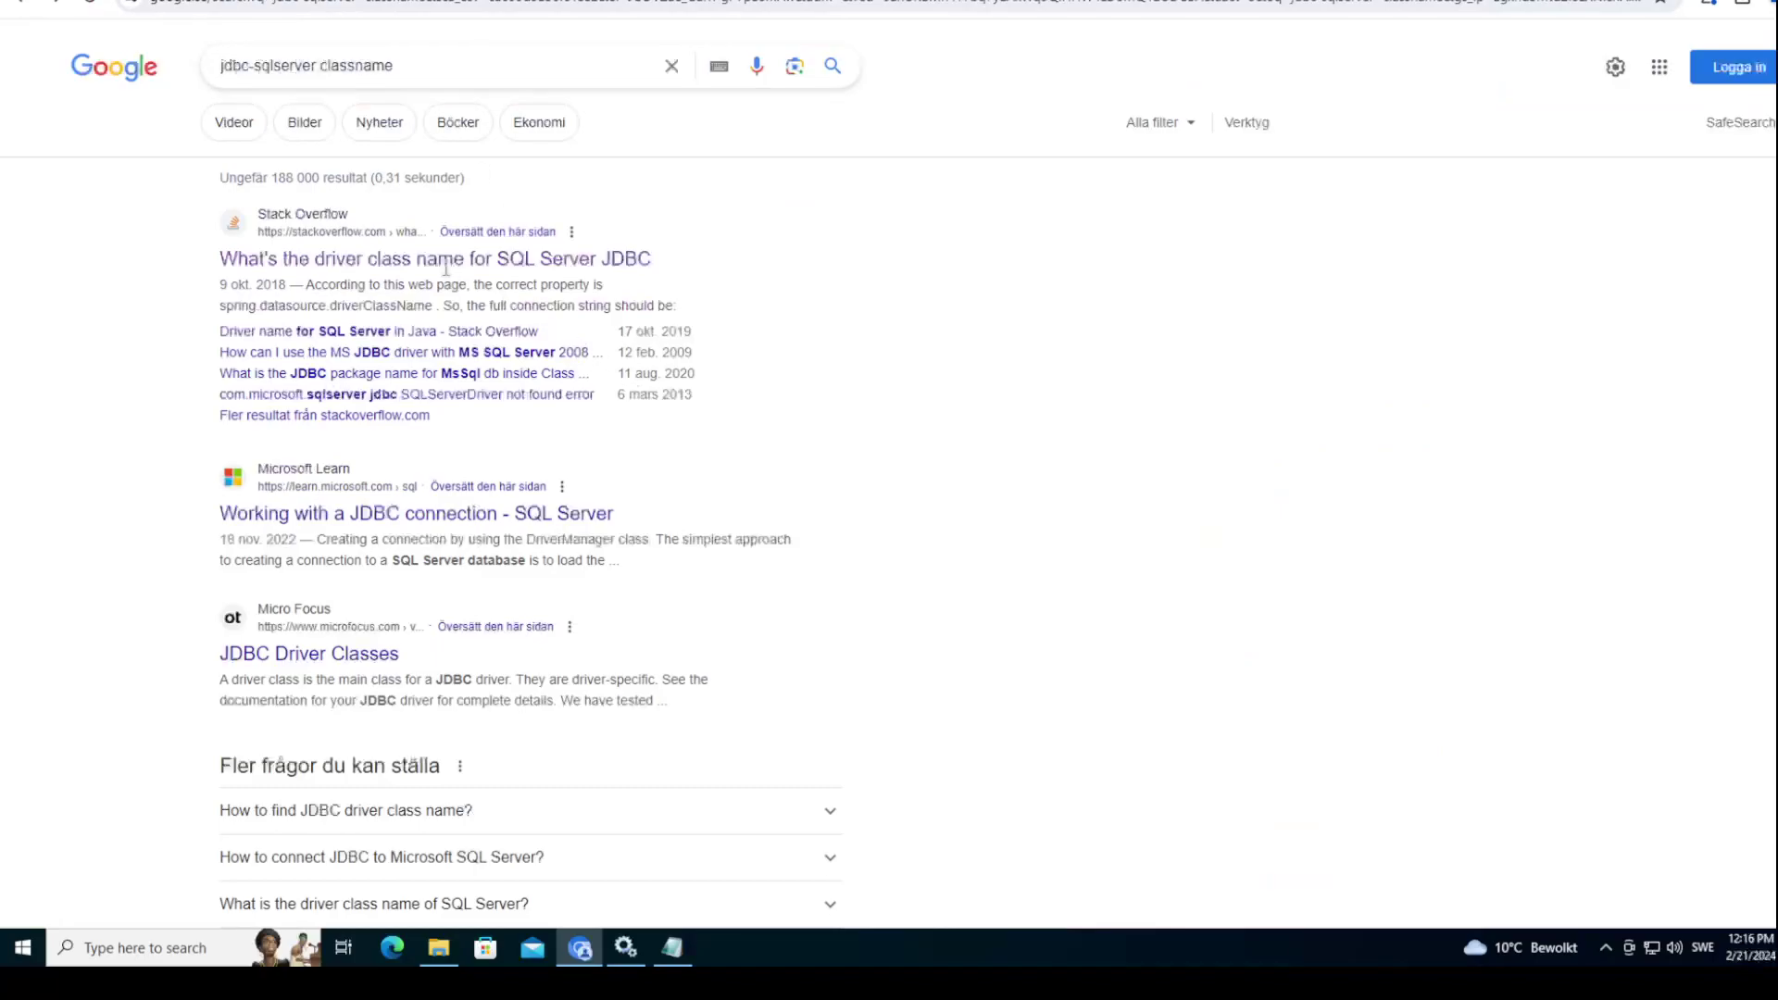
pyautogui.click(365, 273)
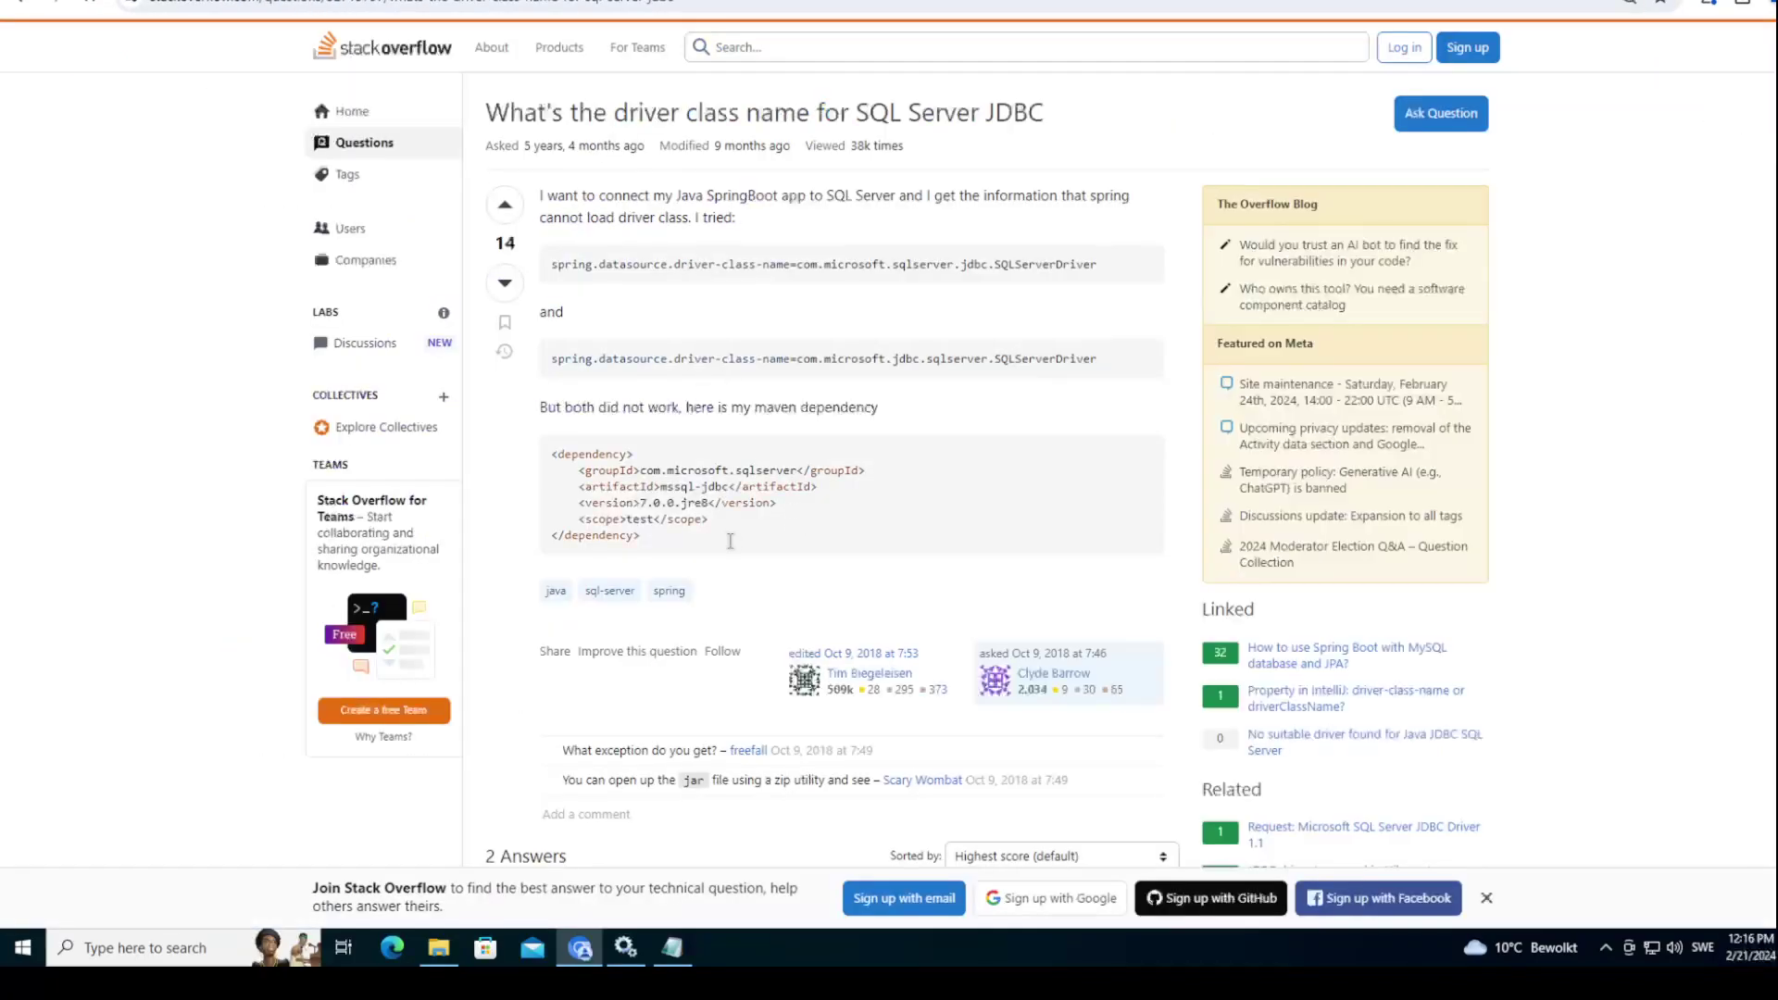
pyautogui.scroll(-5, 793, 520)
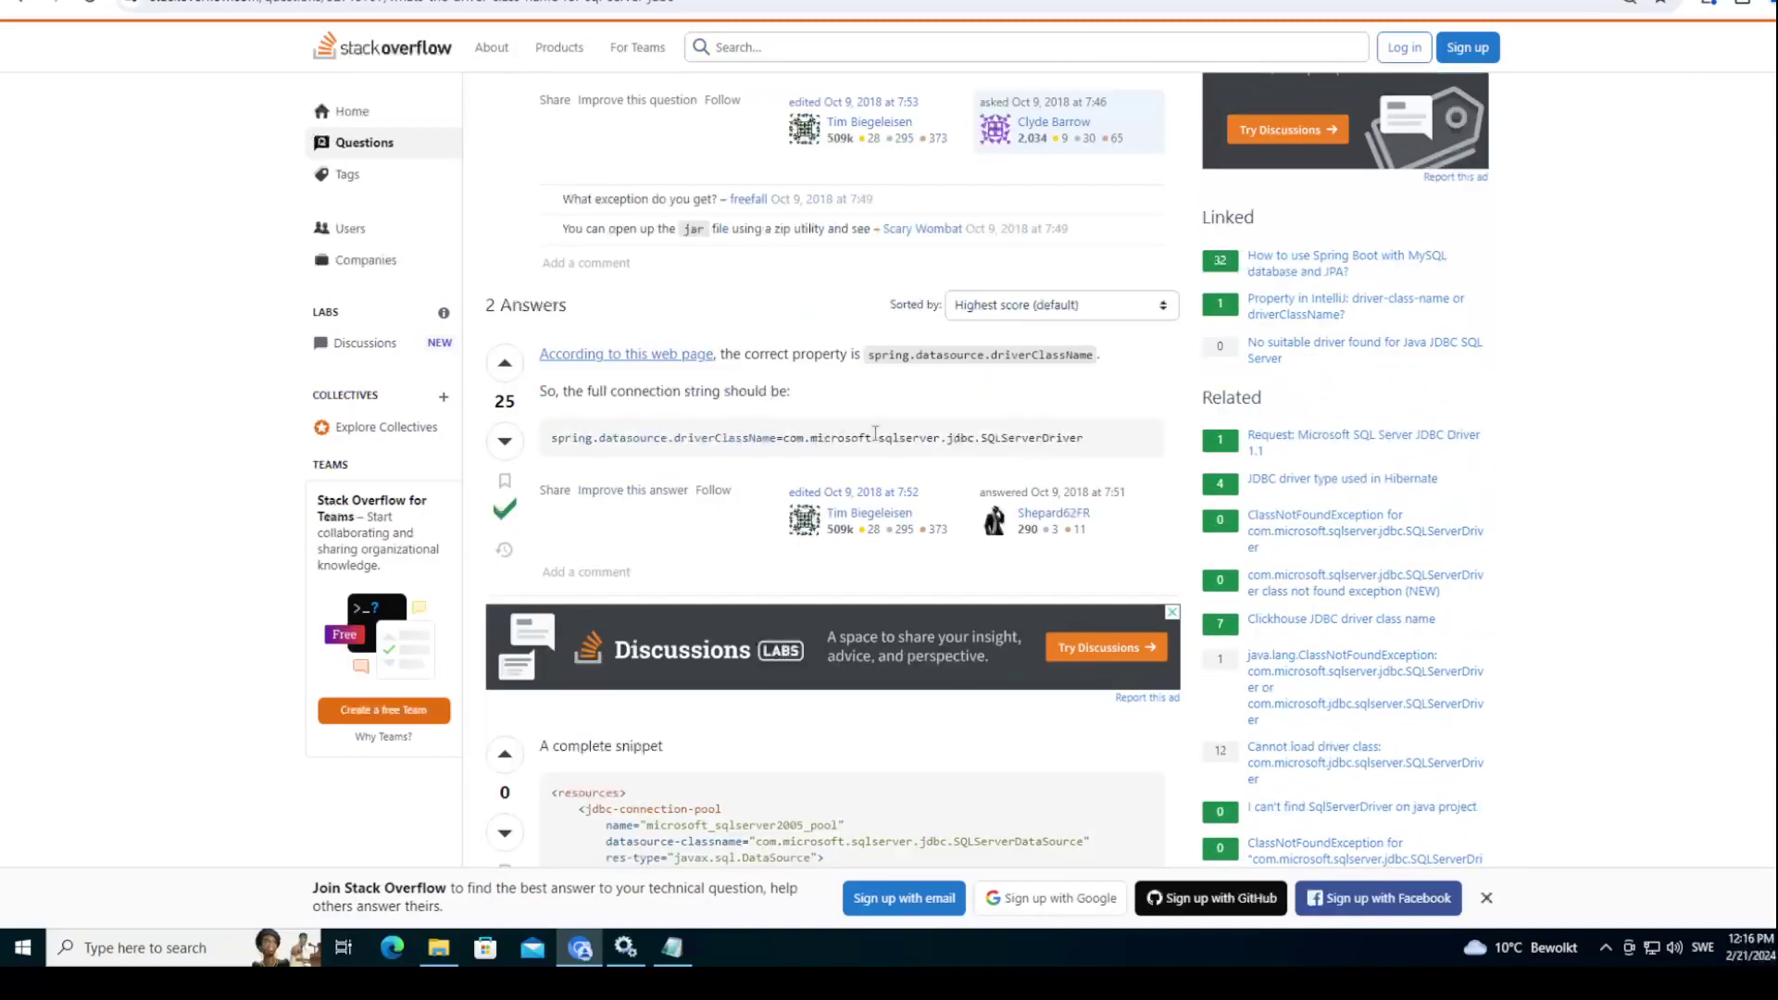
pyautogui.moveTo(868, 438); pyautogui.dragTo(1102, 450)
pyautogui.hotkey('ctrl', 'c')
# Step: Enter com.microsoft.sqlserver.jdbc.SQLServerDriver as driver class and copy the admin user name from the notes
pyautogui.hotkey('alt', 'Tab')
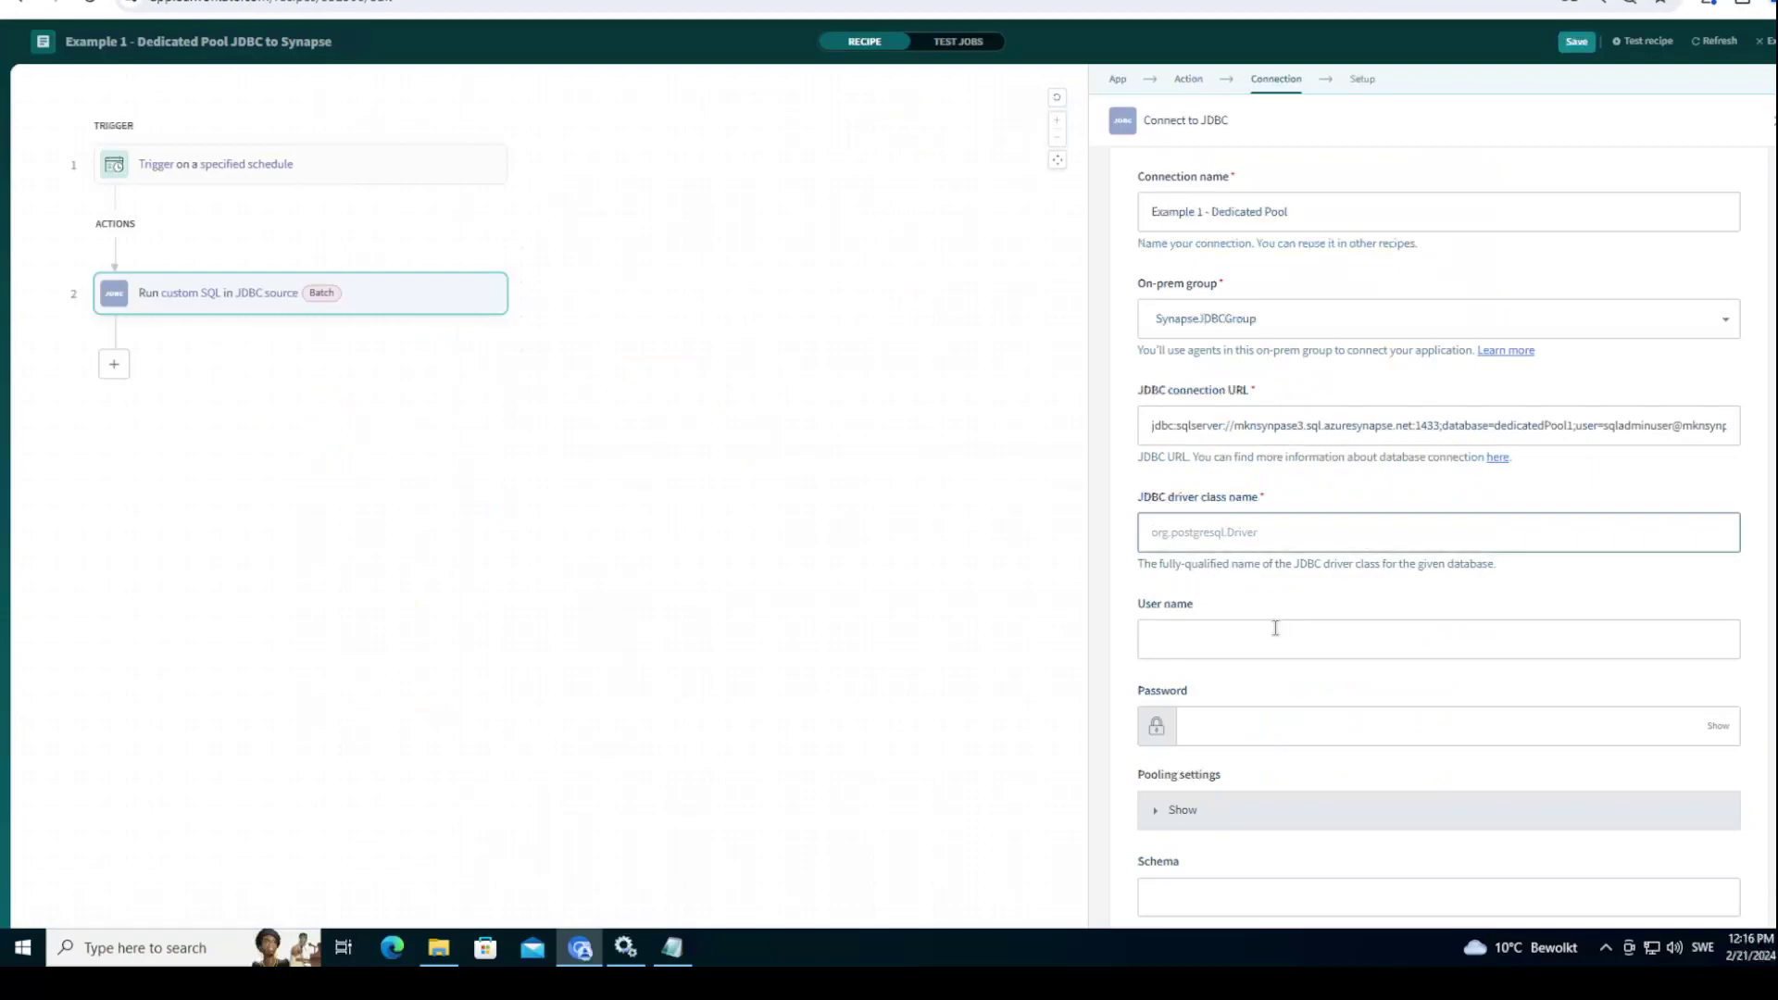
pyautogui.hotkey('ctrl', 'v')
pyautogui.scroll(-2, 1247, 675)
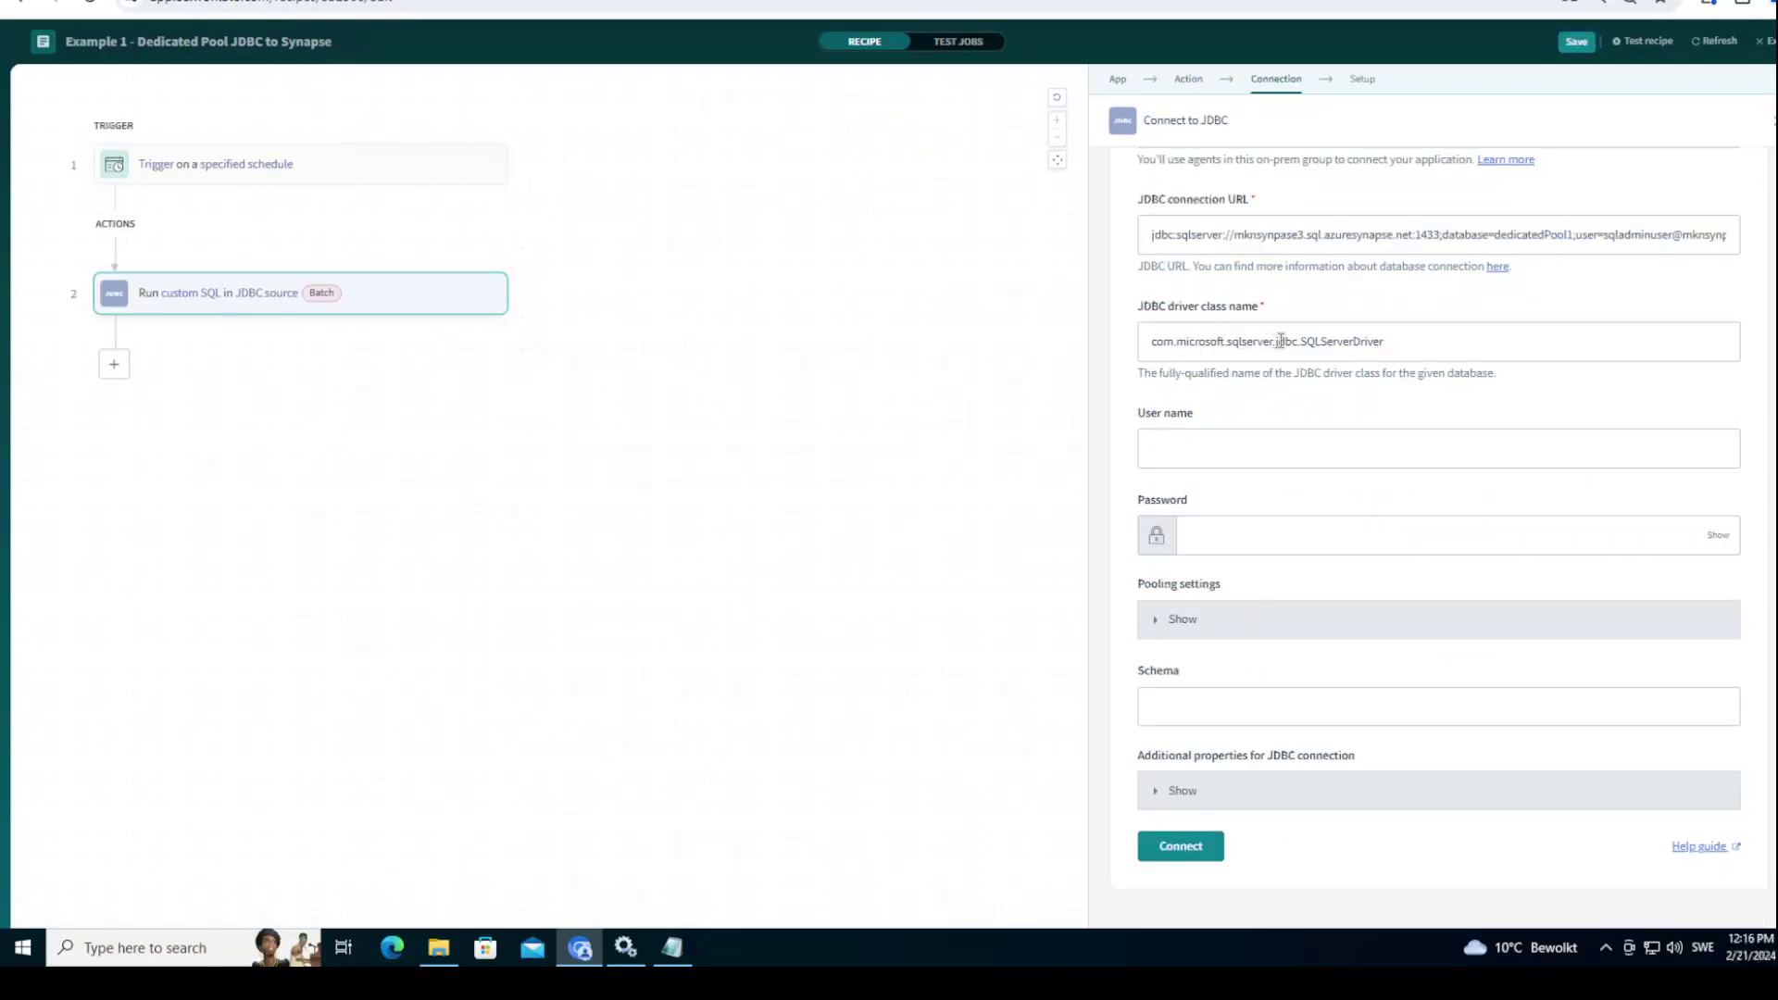
pyautogui.click(1237, 456)
pyautogui.hotkey('alt', 'Tab')
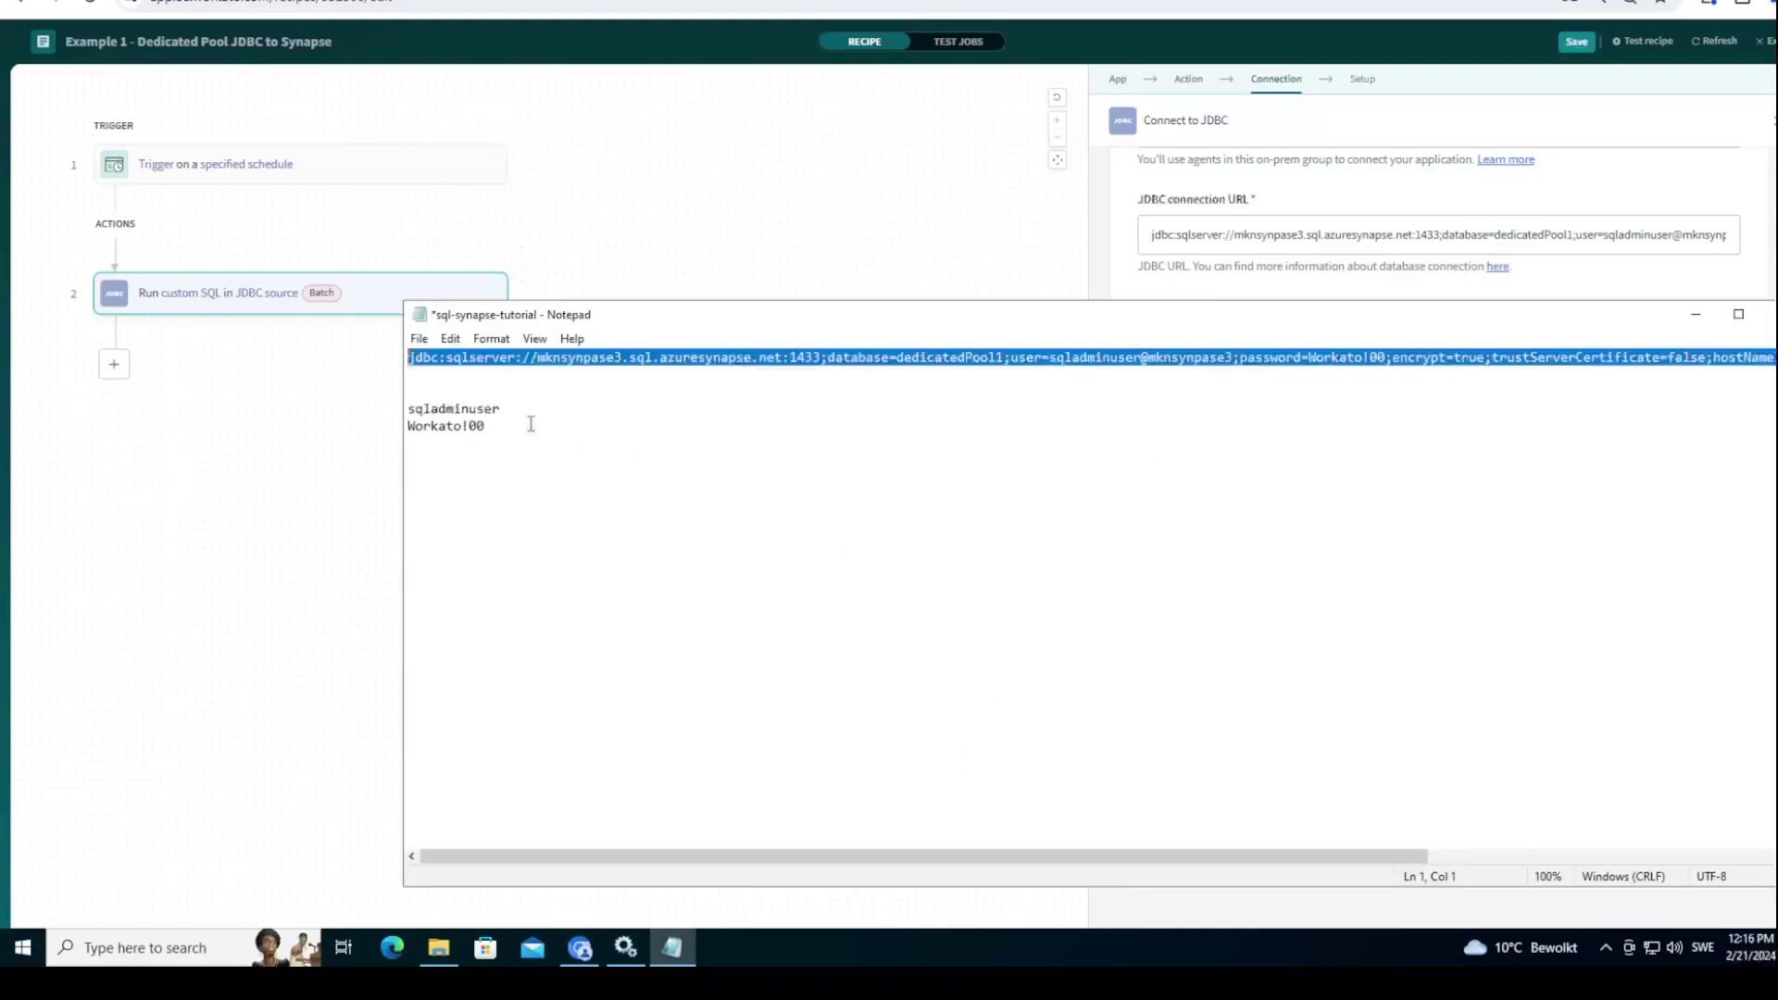
pyautogui.doubleClick(522, 409)
pyautogui.hotkey('ctrl', 'c')
pyautogui.click(316, 526)
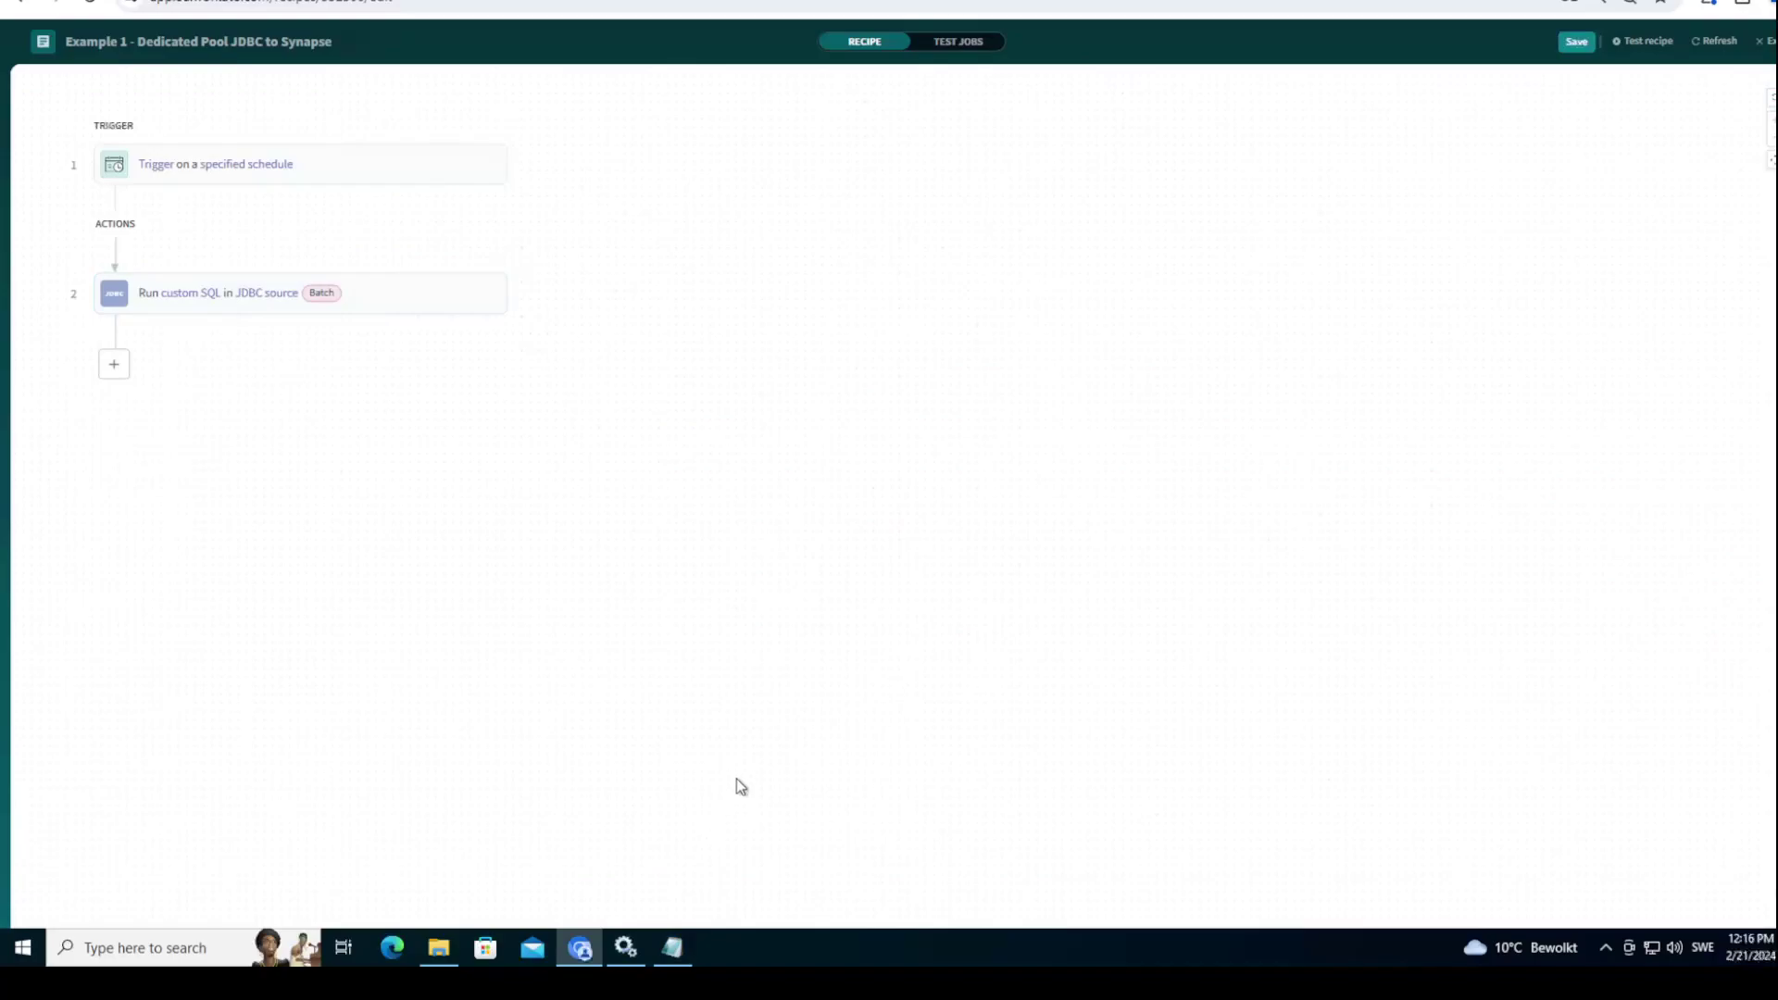
# Step: Fill in the admin user name and password, connect, and decline saving the password
pyautogui.click(248, 311)
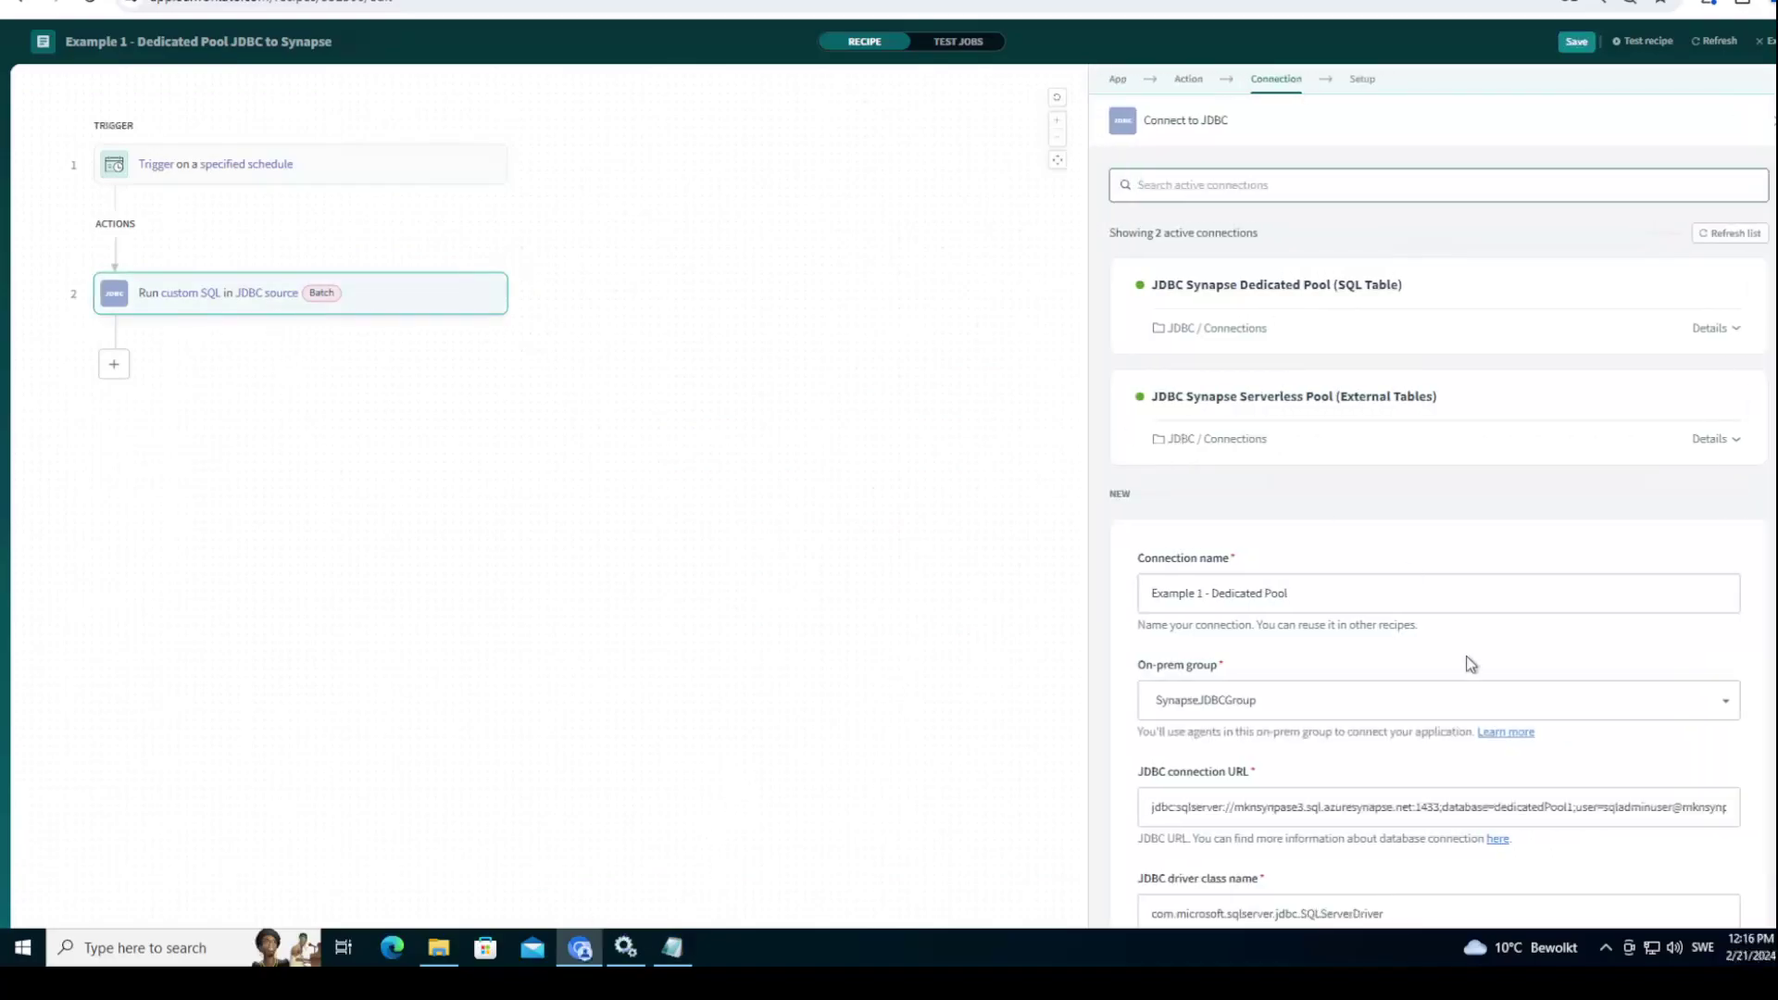
pyautogui.click(1211, 638)
pyautogui.hotkey('ctrl', 'v')
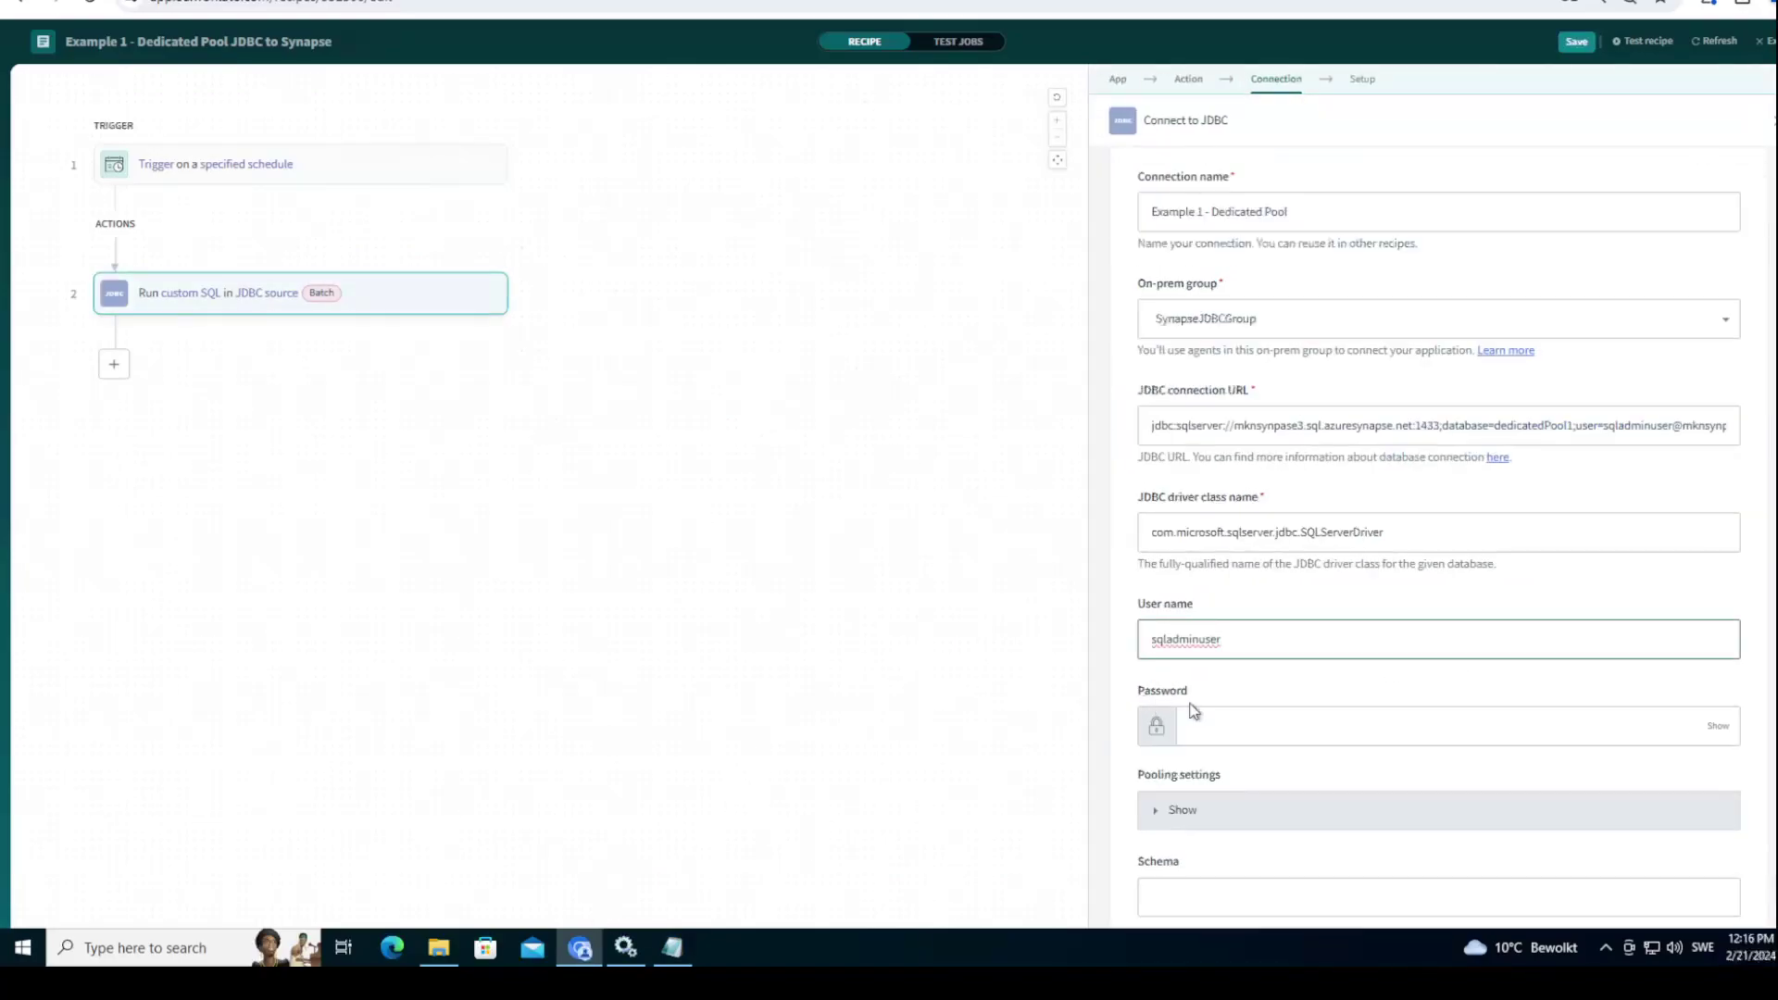
pyautogui.click(1193, 711)
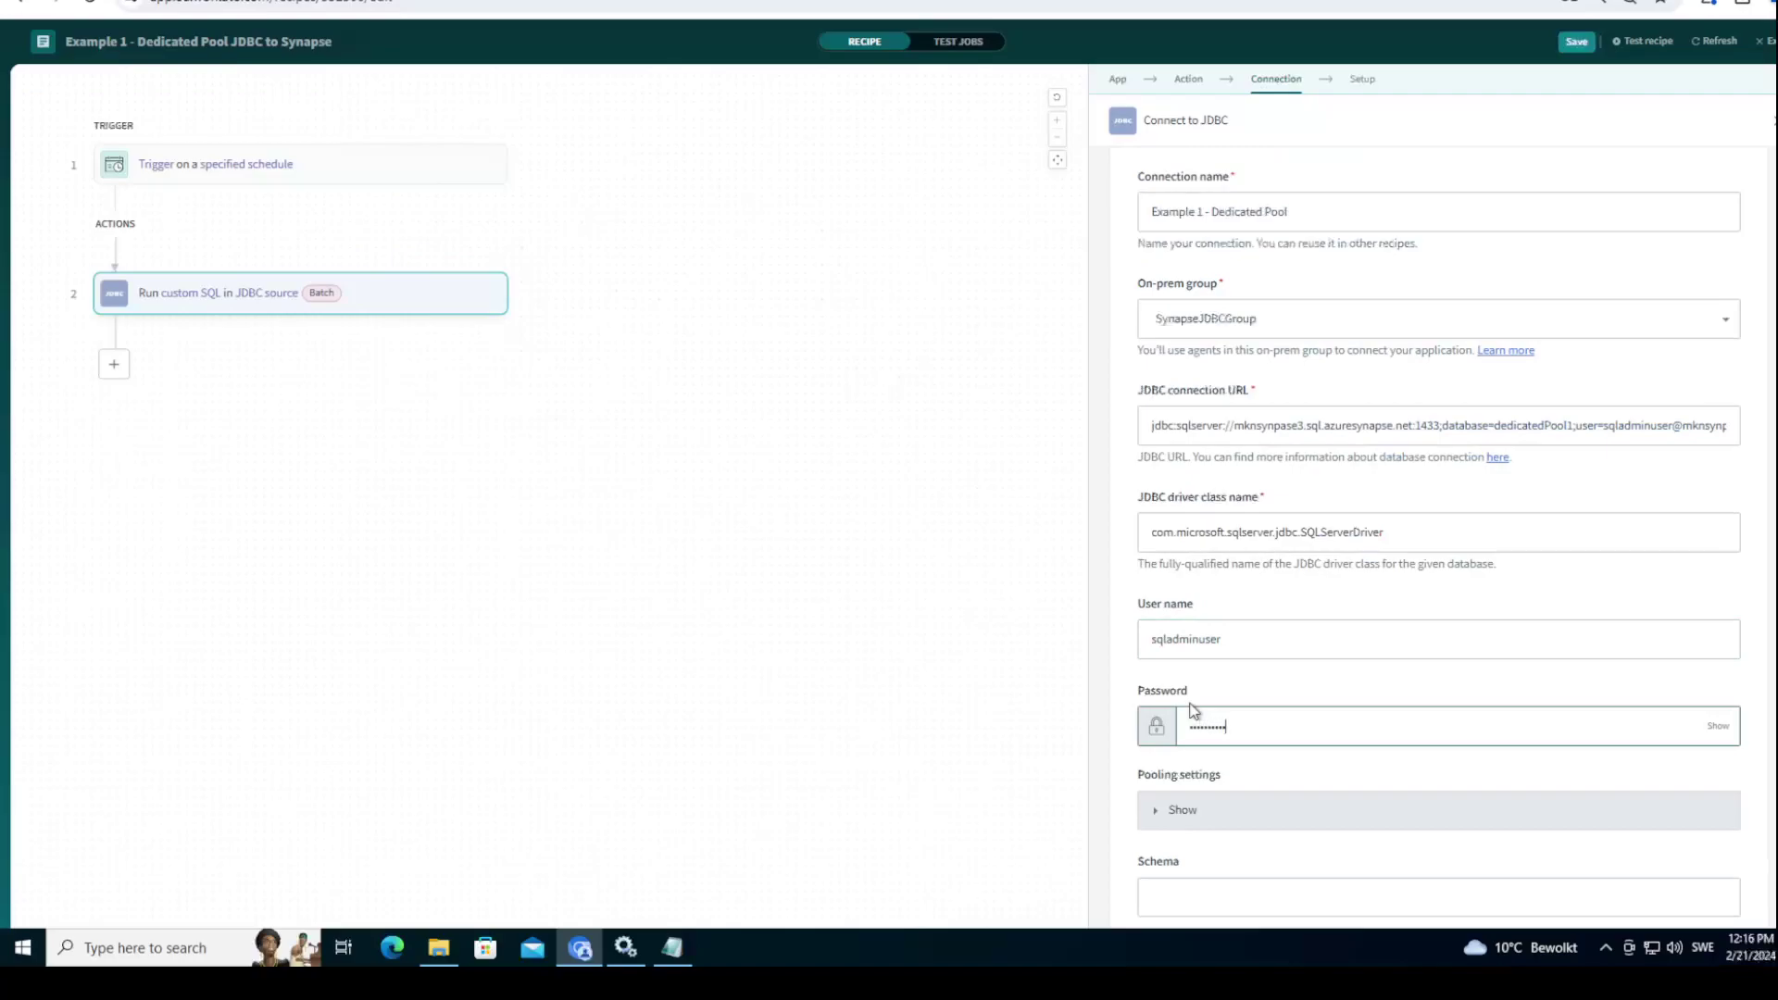
pyautogui.scroll(-3, 1195, 722)
pyautogui.click(1184, 722)
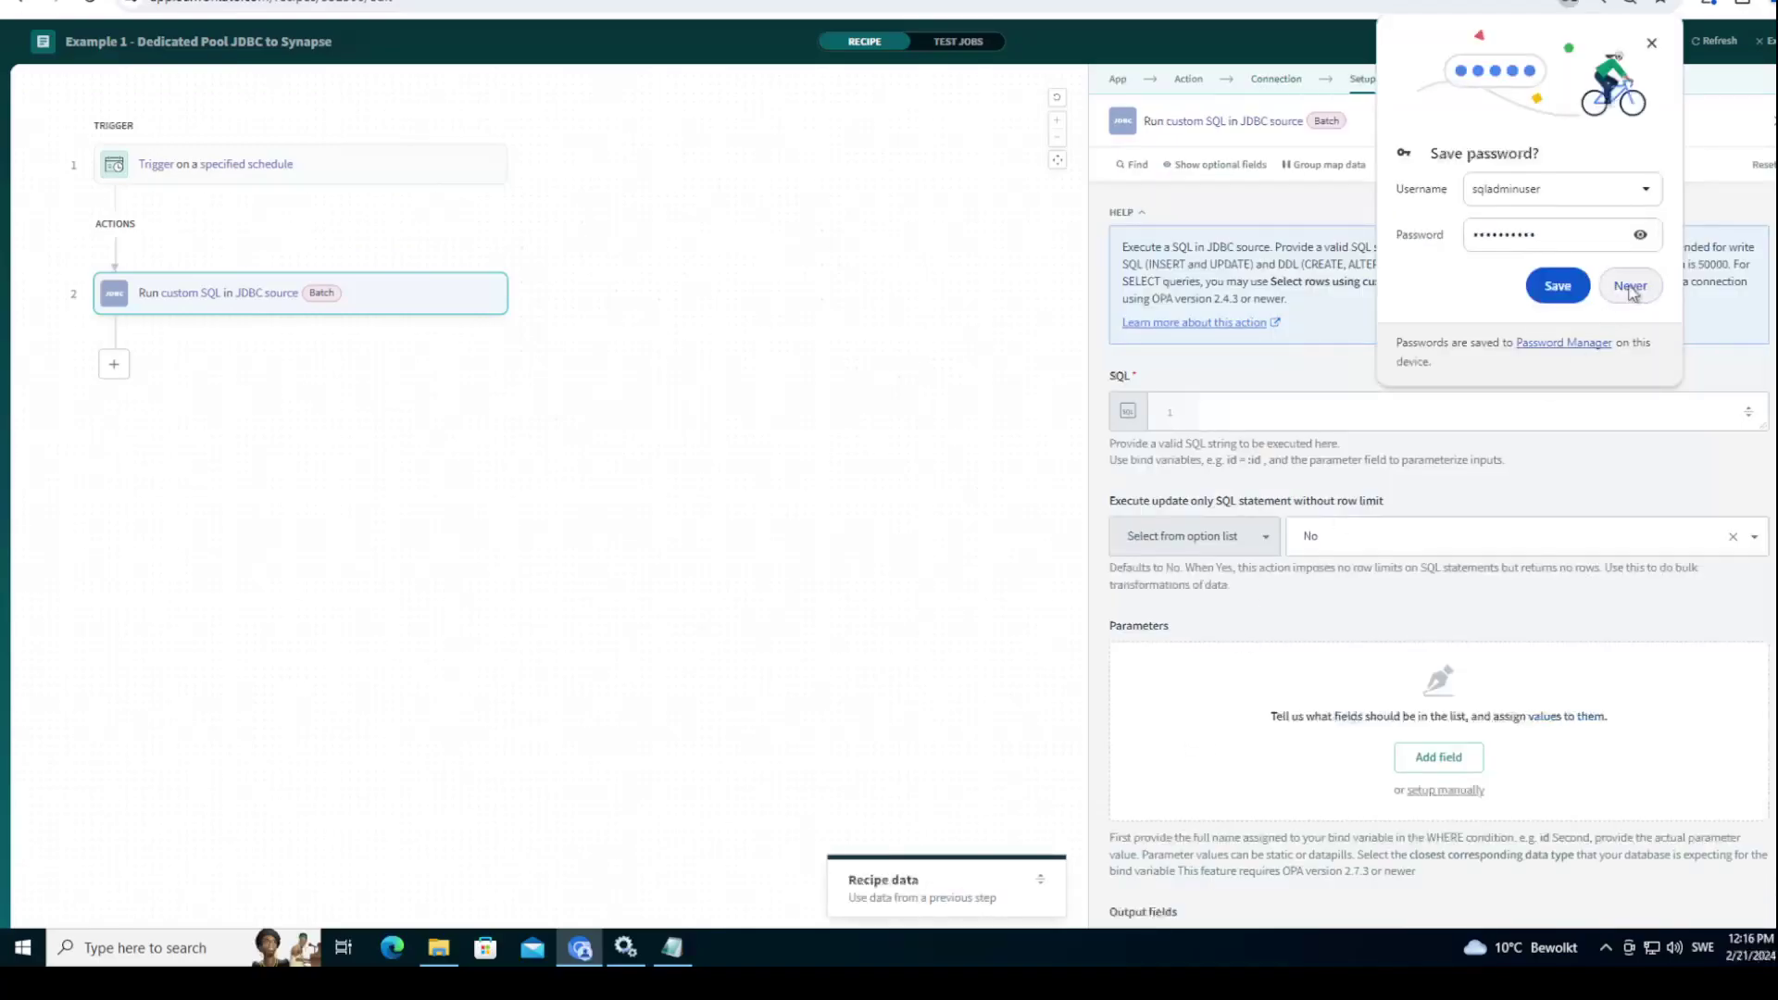
pyautogui.click(1629, 287)
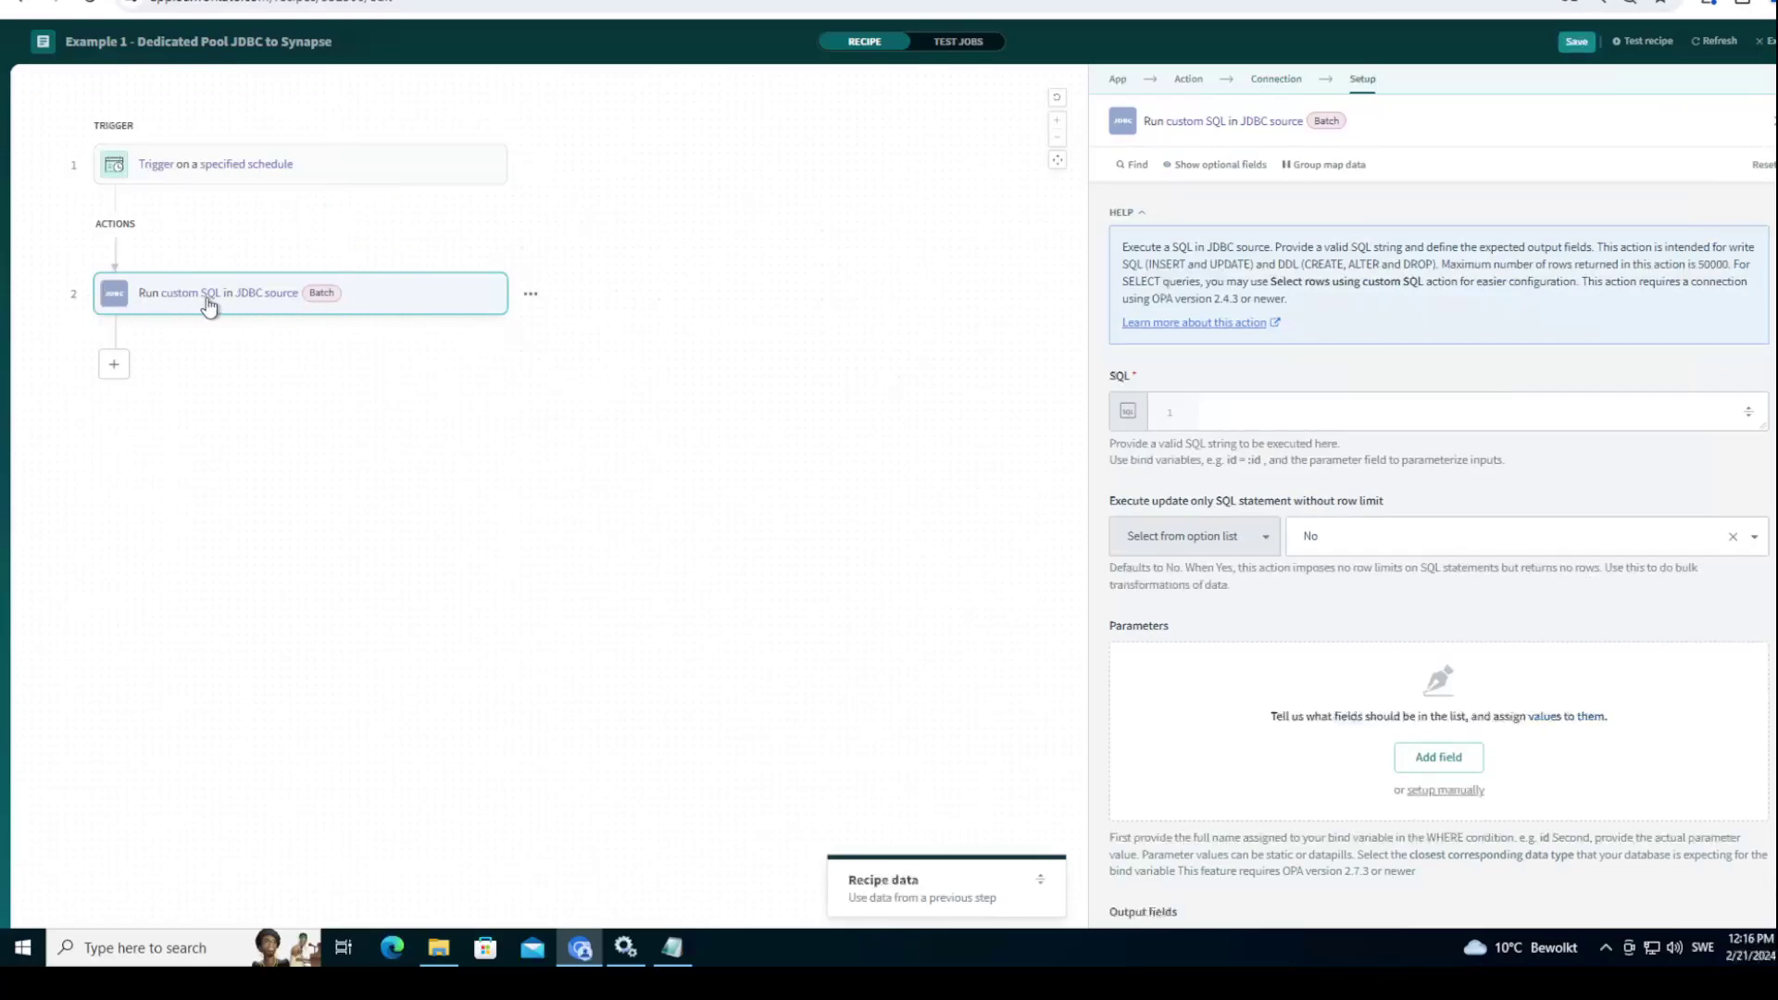
# Step: Copy the SELECT TOP (100) Usernames query from Synapse SQL script 4 for the SQL field
pyautogui.click(1187, 80)
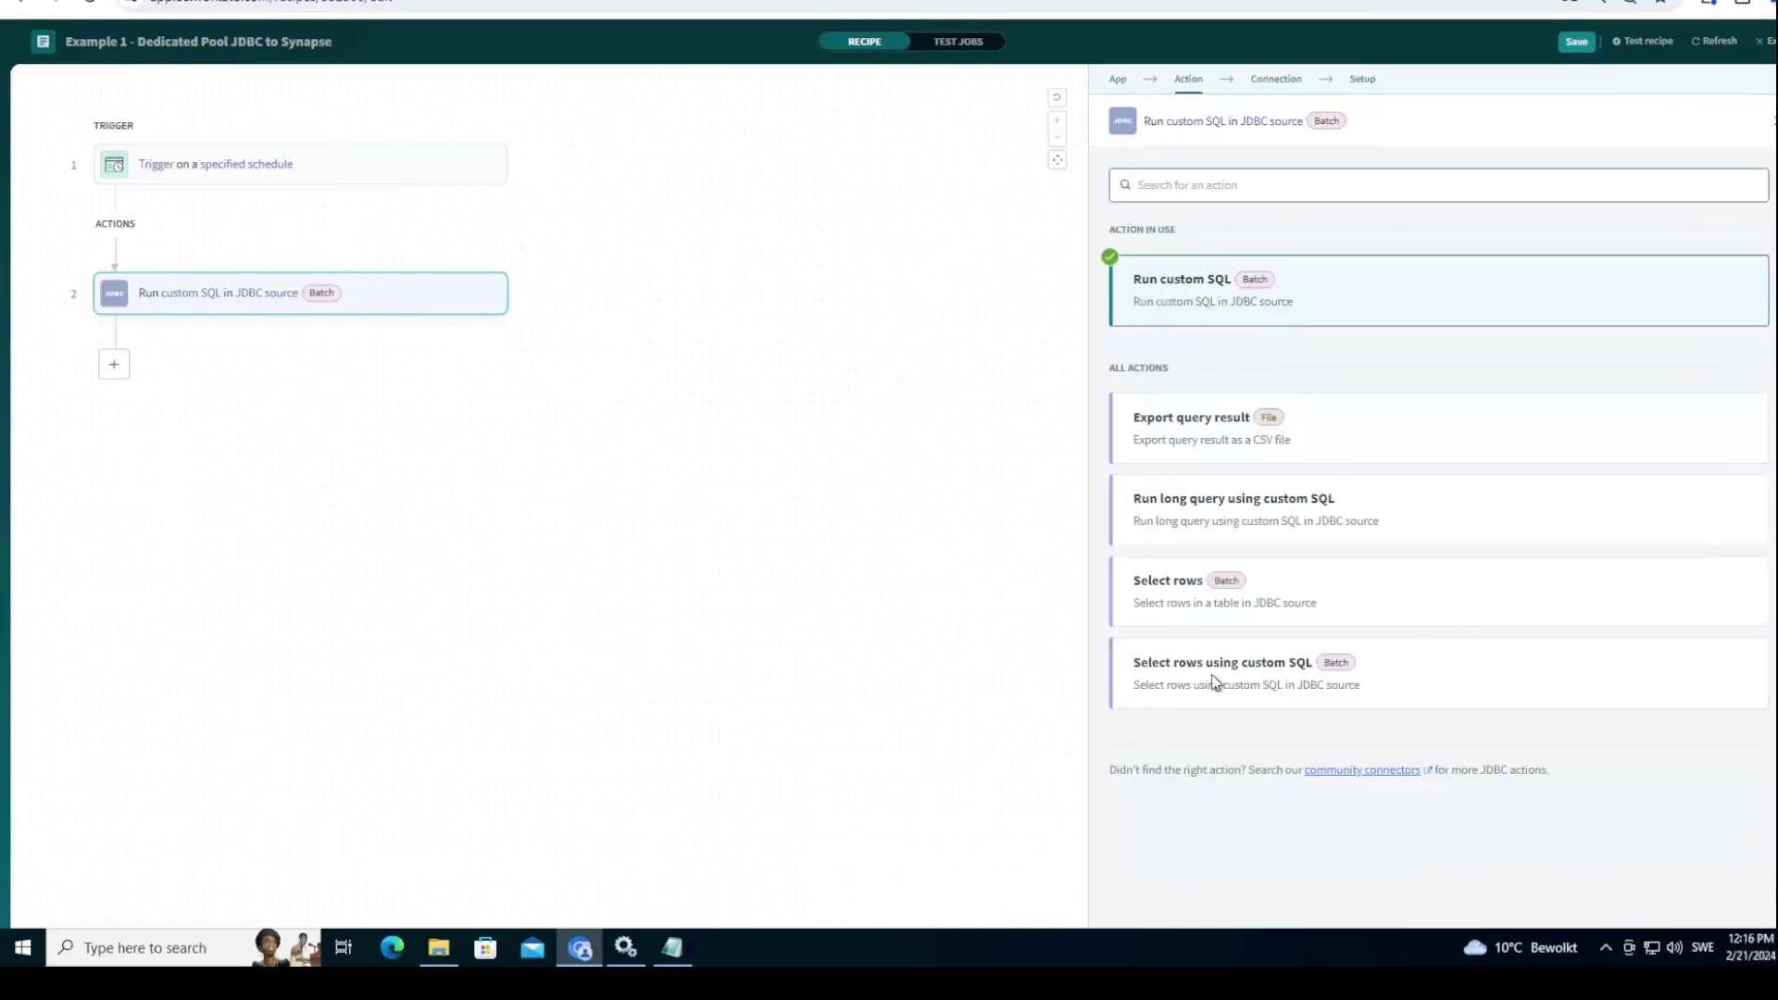
pyautogui.click(1359, 81)
pyautogui.click(1301, 407)
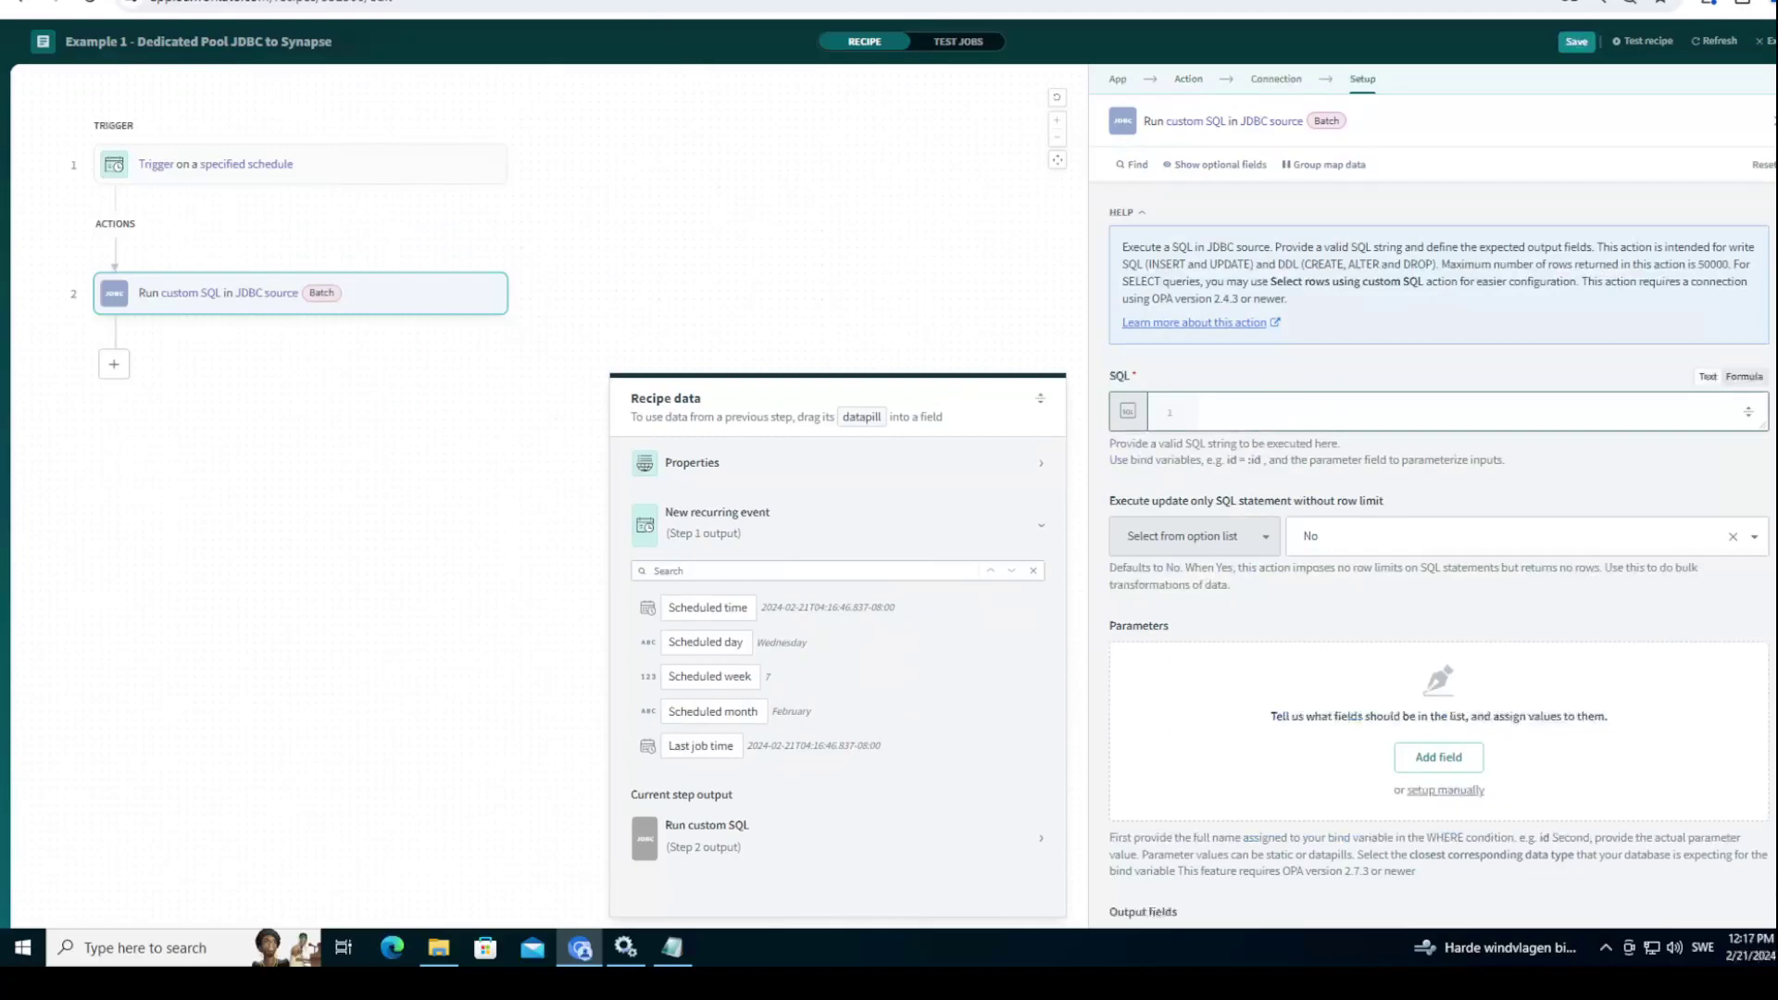
pyautogui.hotkey('ctrl', 'Tab')
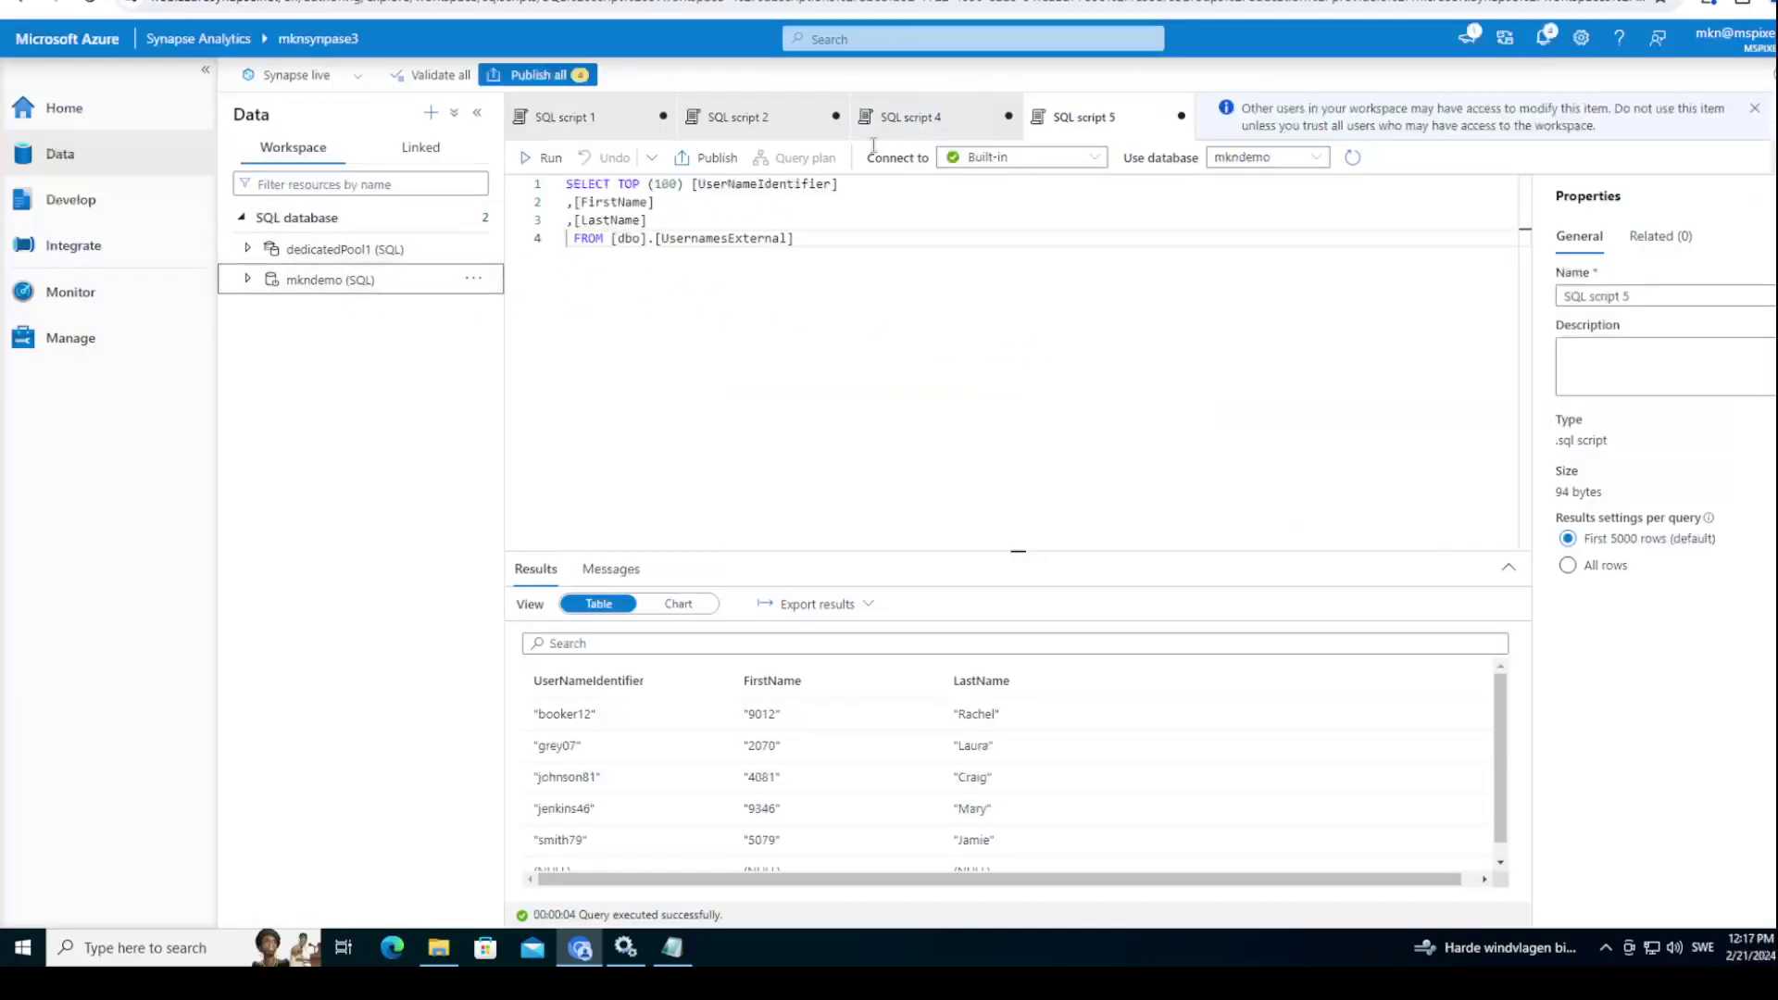
pyautogui.click(910, 117)
pyautogui.hotkey('ctrl', 'a')
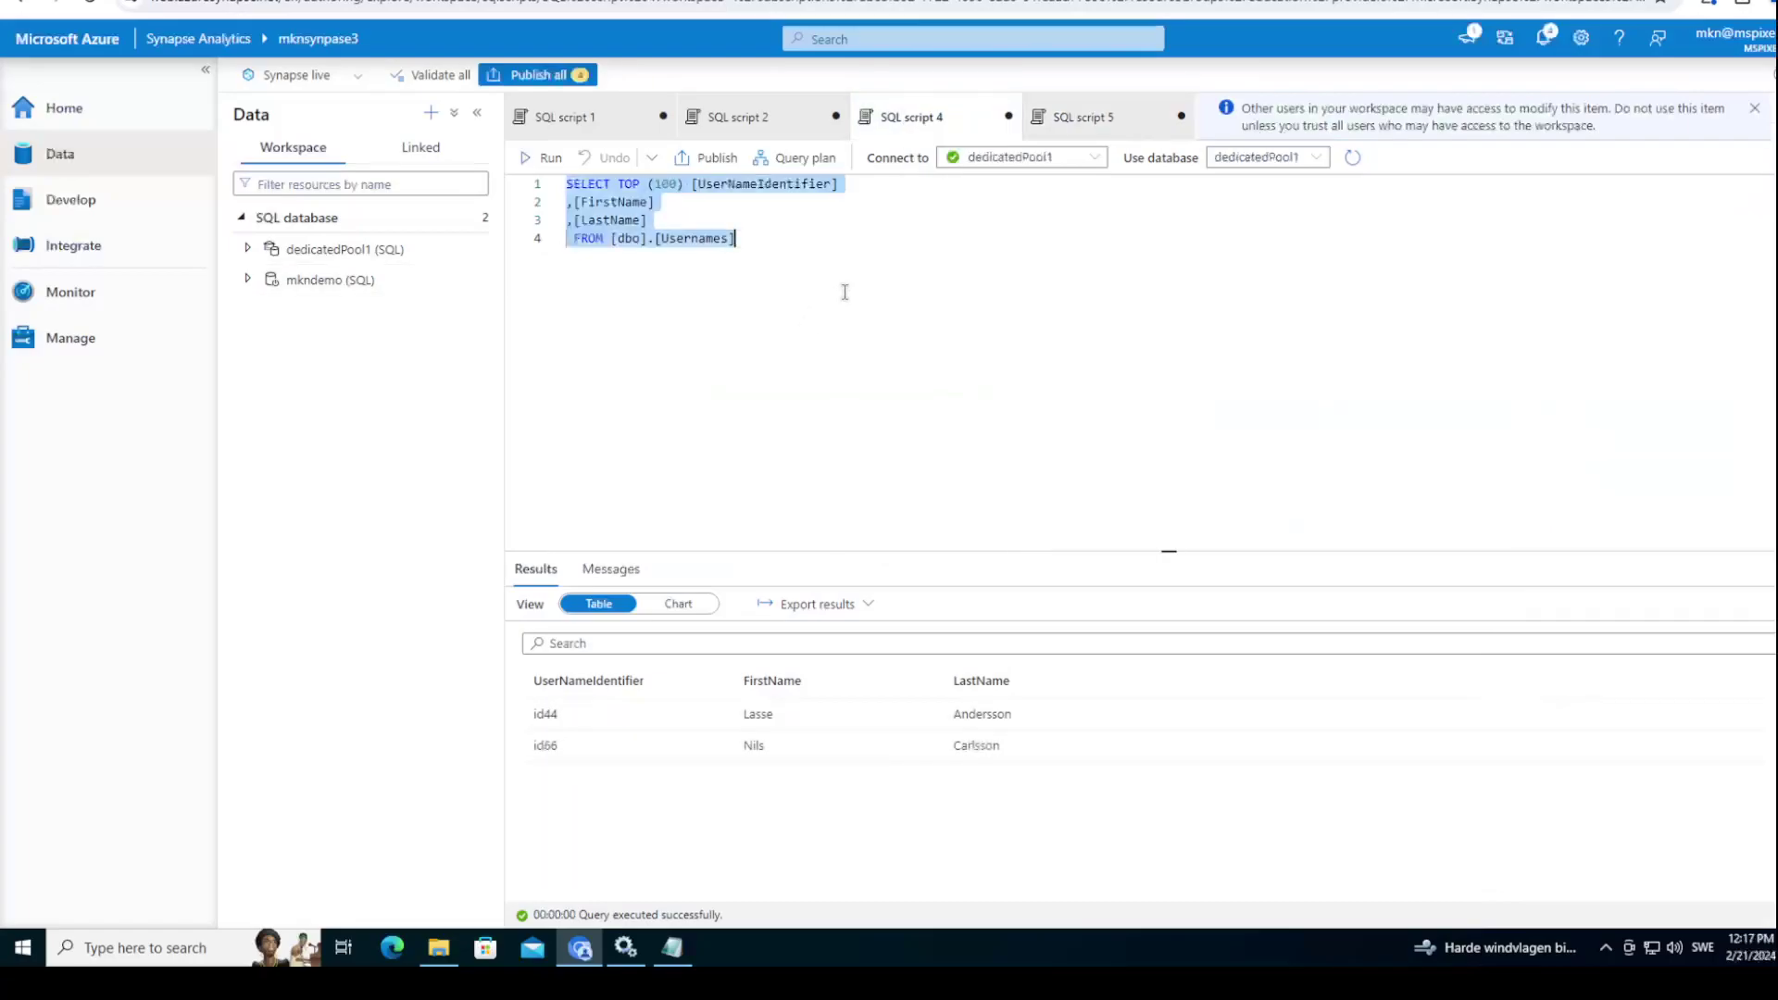
pyautogui.hotkey('ctrl', 'c')
# Step: Paste the query into the SQL field without TOP (100) and save the recipe
pyautogui.hotkey('ctrl', 'shift', 'Tab')
pyautogui.hotkey('ctrl', 'v')
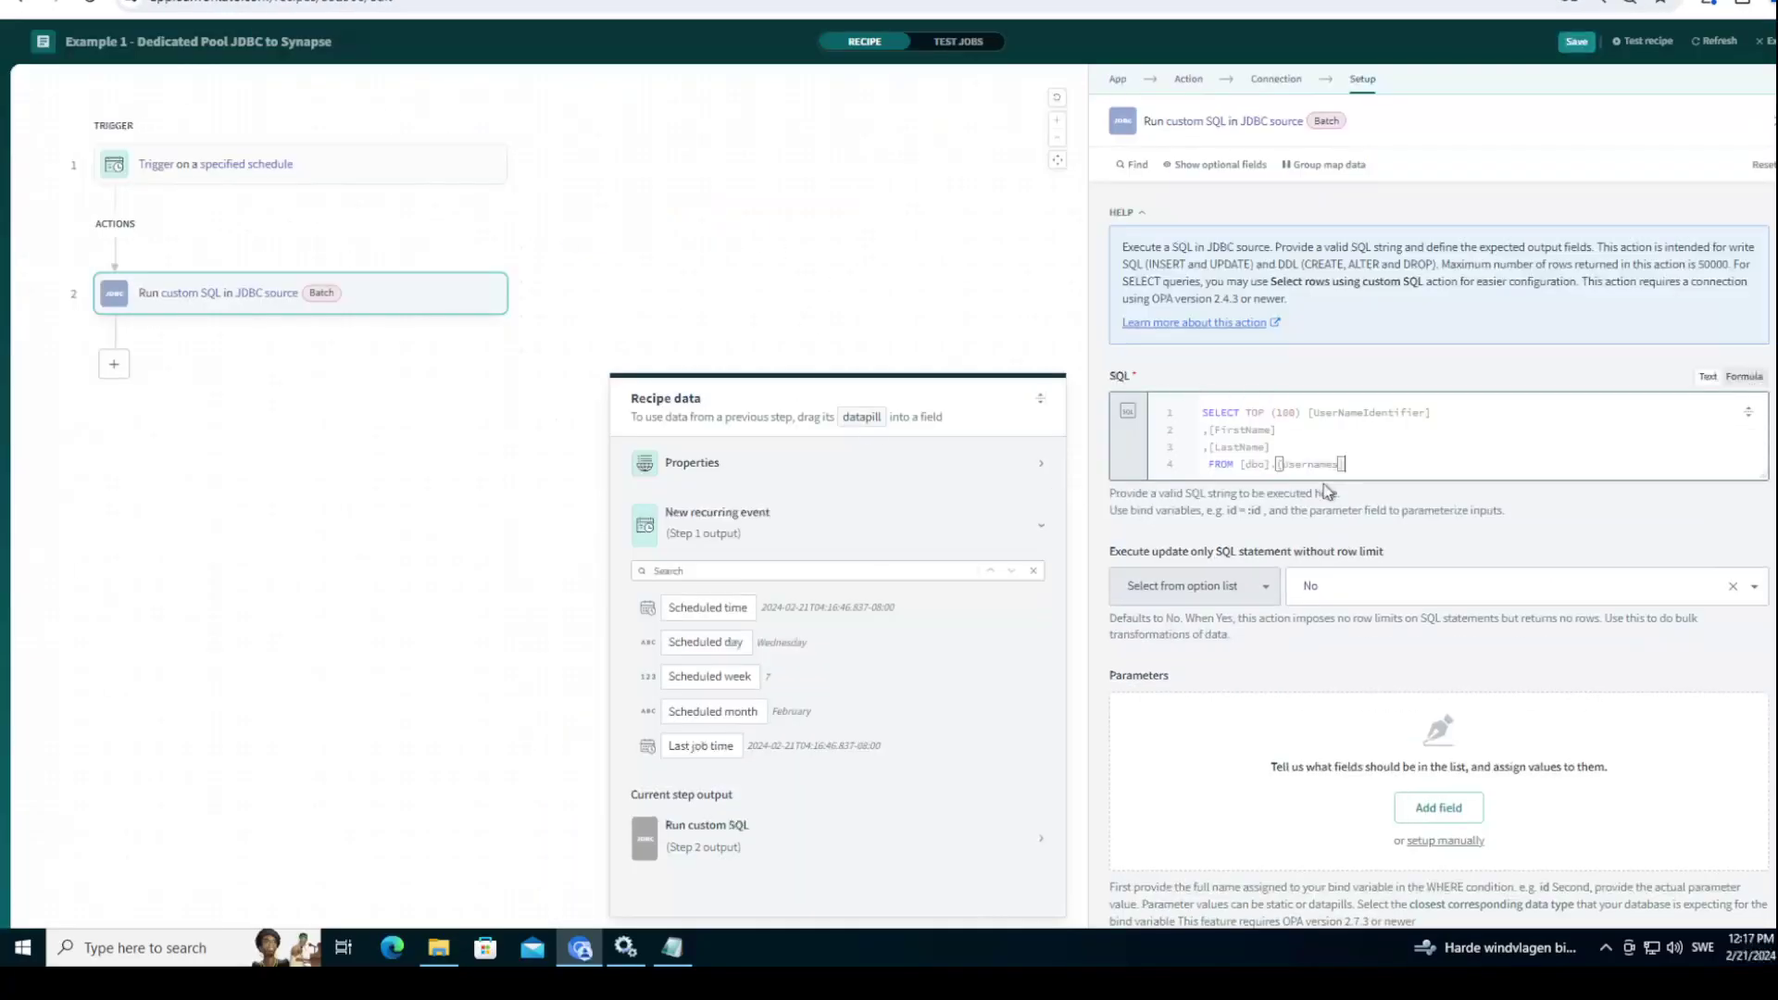
pyautogui.moveTo(1305, 421); pyautogui.dragTo(1246, 418)
pyautogui.press('BackSpace')
pyautogui.click(1575, 41)
# Step: Add a UserNameIdentifier output field
pyautogui.scroll(-5, 1411, 693)
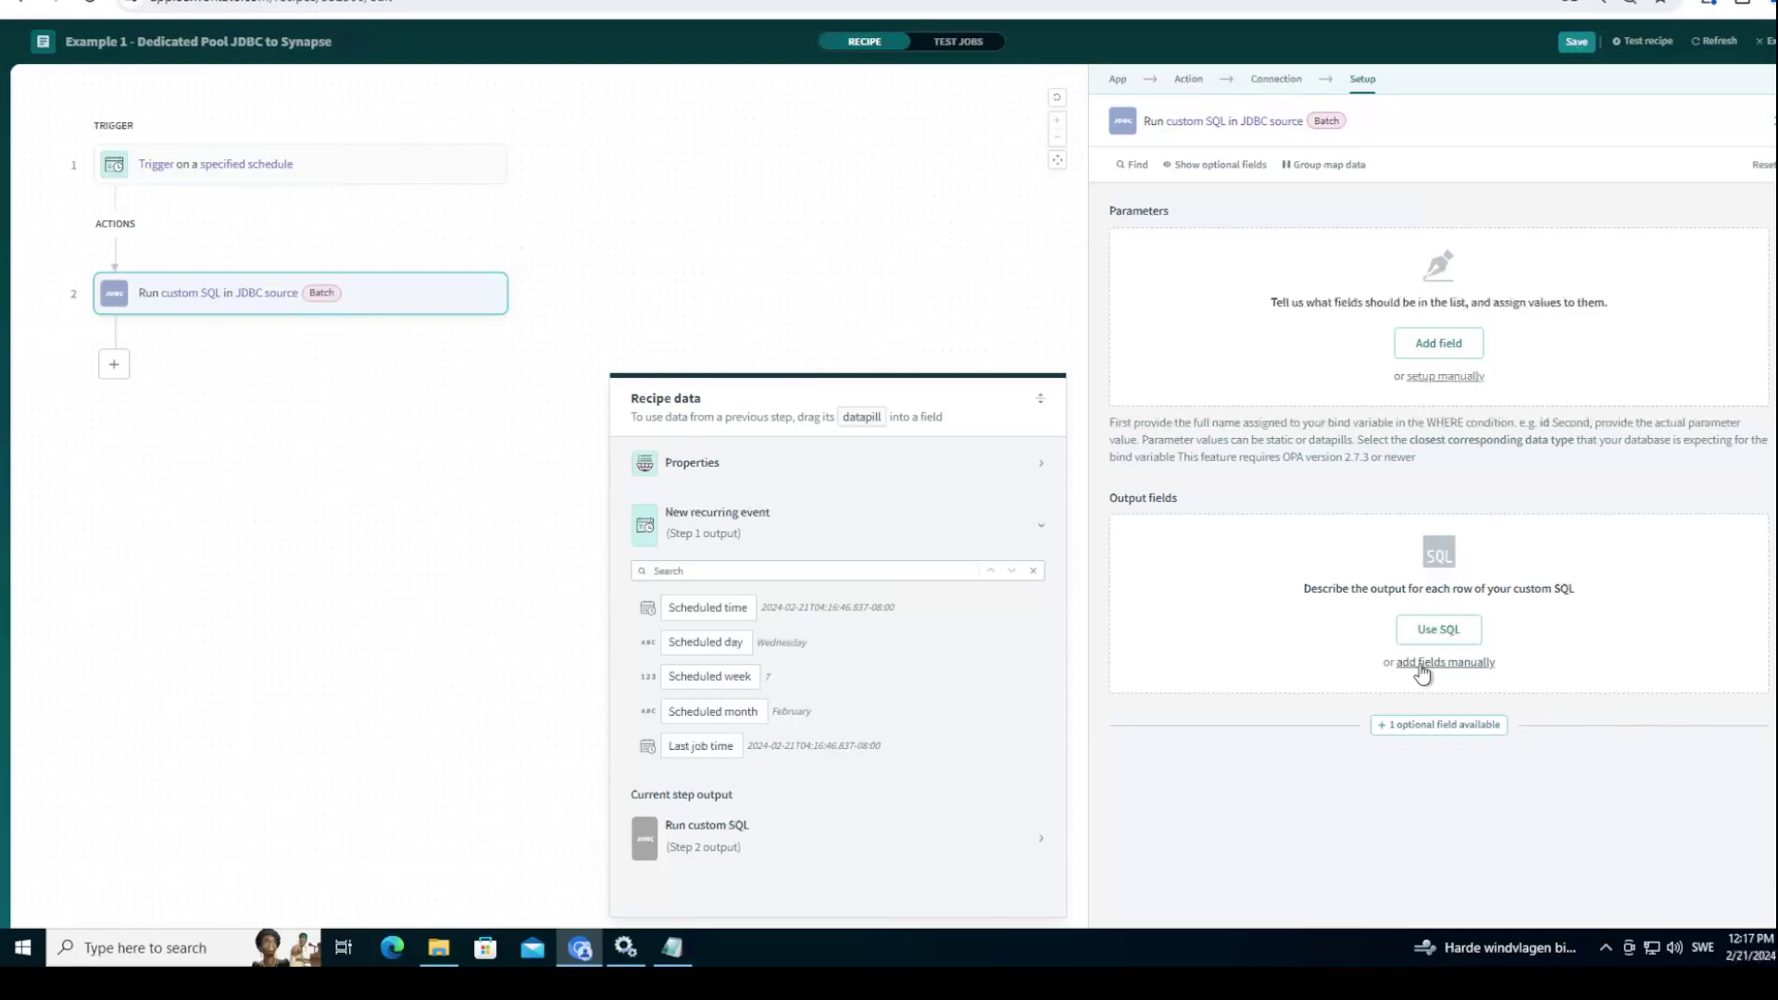
pyautogui.scroll(5, 1436, 717)
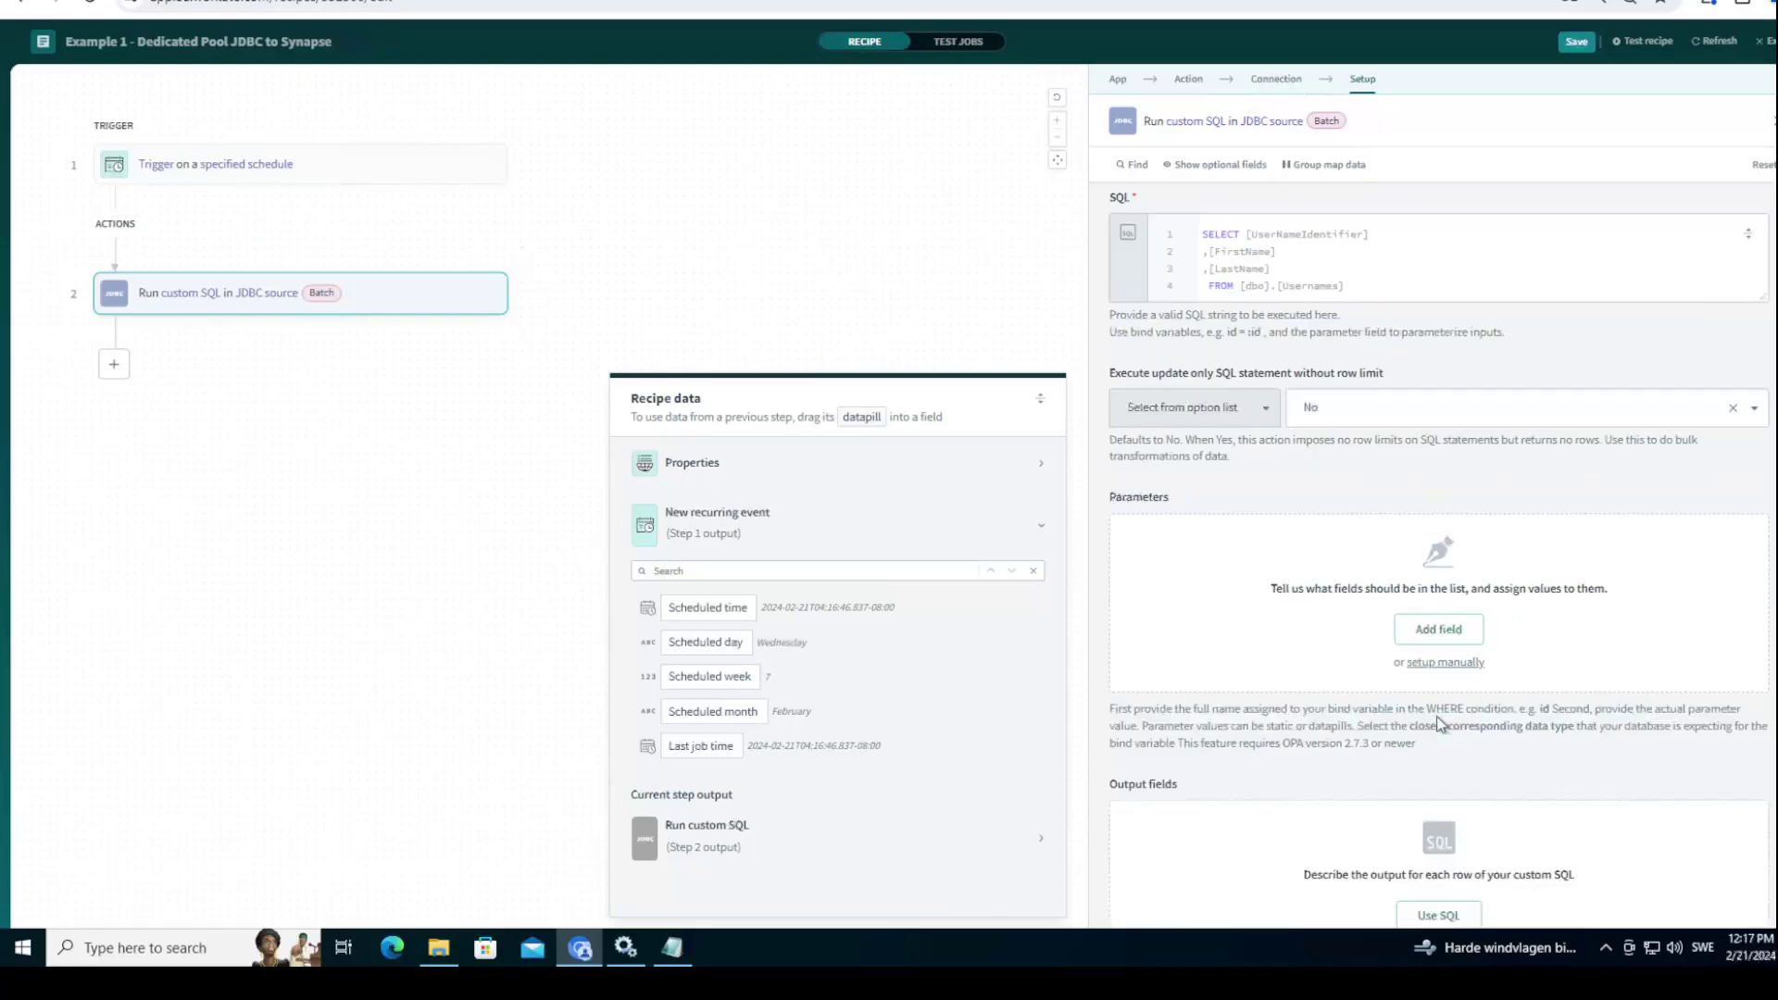
pyautogui.doubleClick(1292, 330)
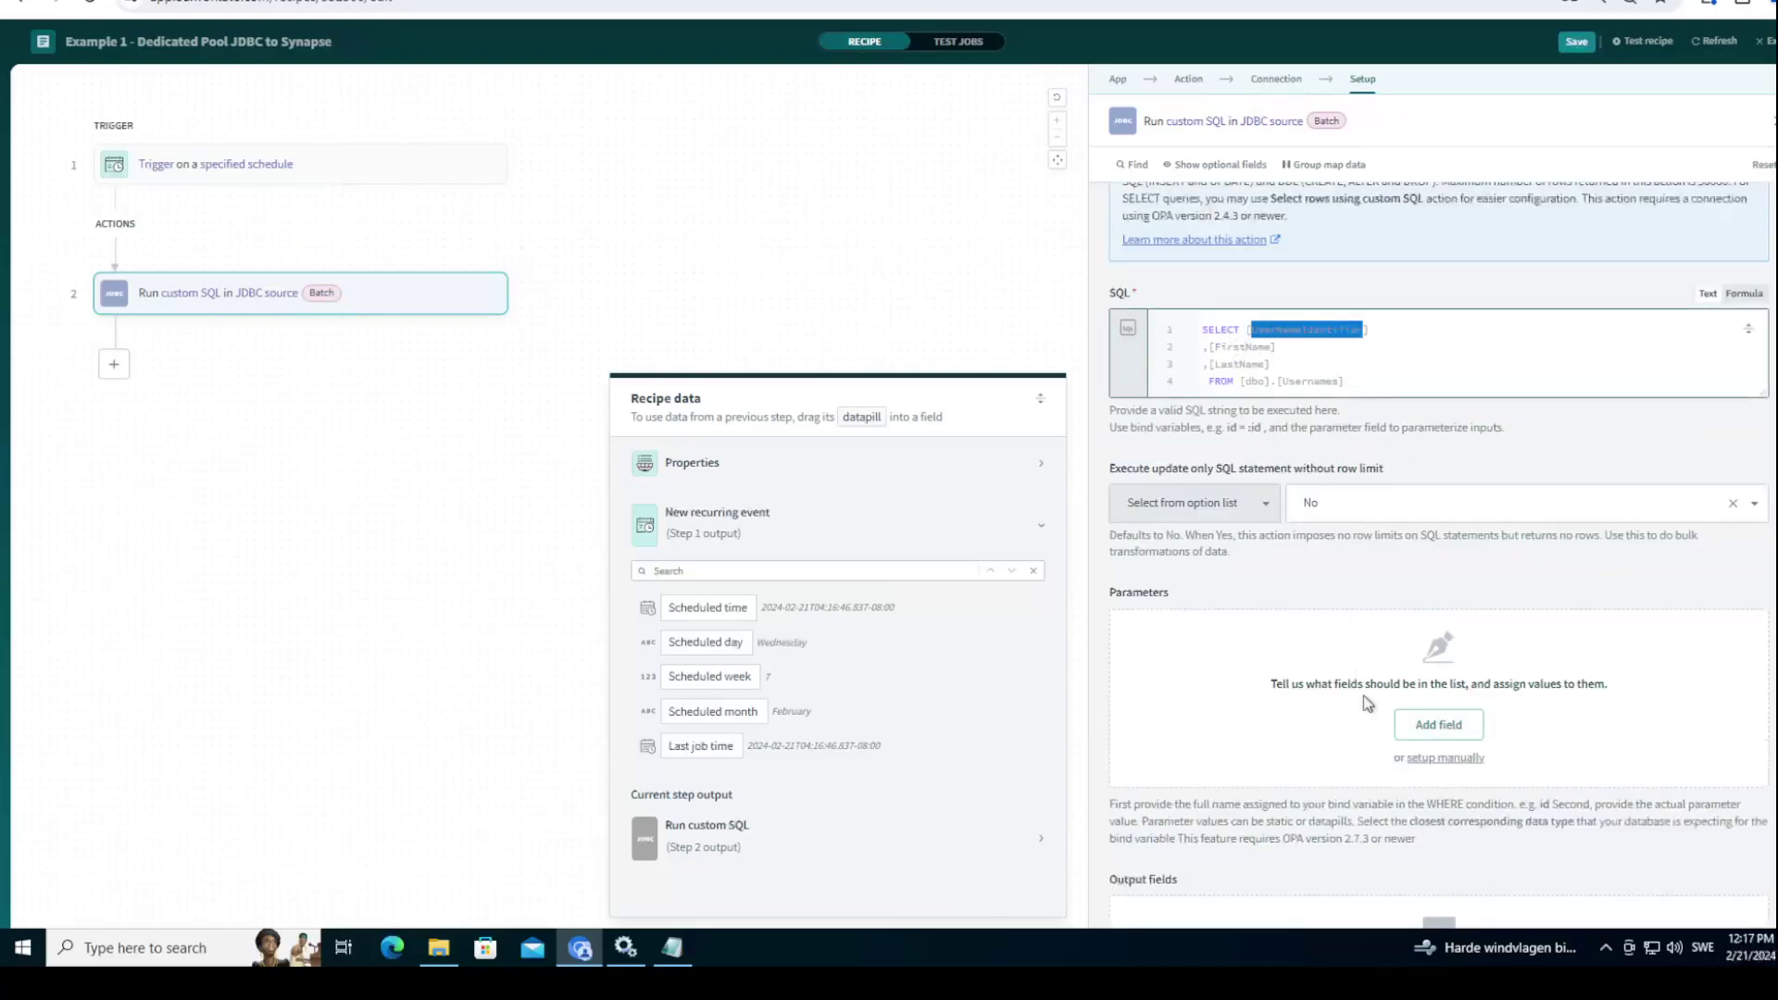
pyautogui.scroll(-4, 1363, 696)
pyautogui.click(1403, 663)
pyautogui.hotkey('ctrl', 'v')
pyautogui.click(1166, 730)
# Step: Add a FirstName output field, save, and run a recipe test
pyautogui.scroll(5, 1252, 429)
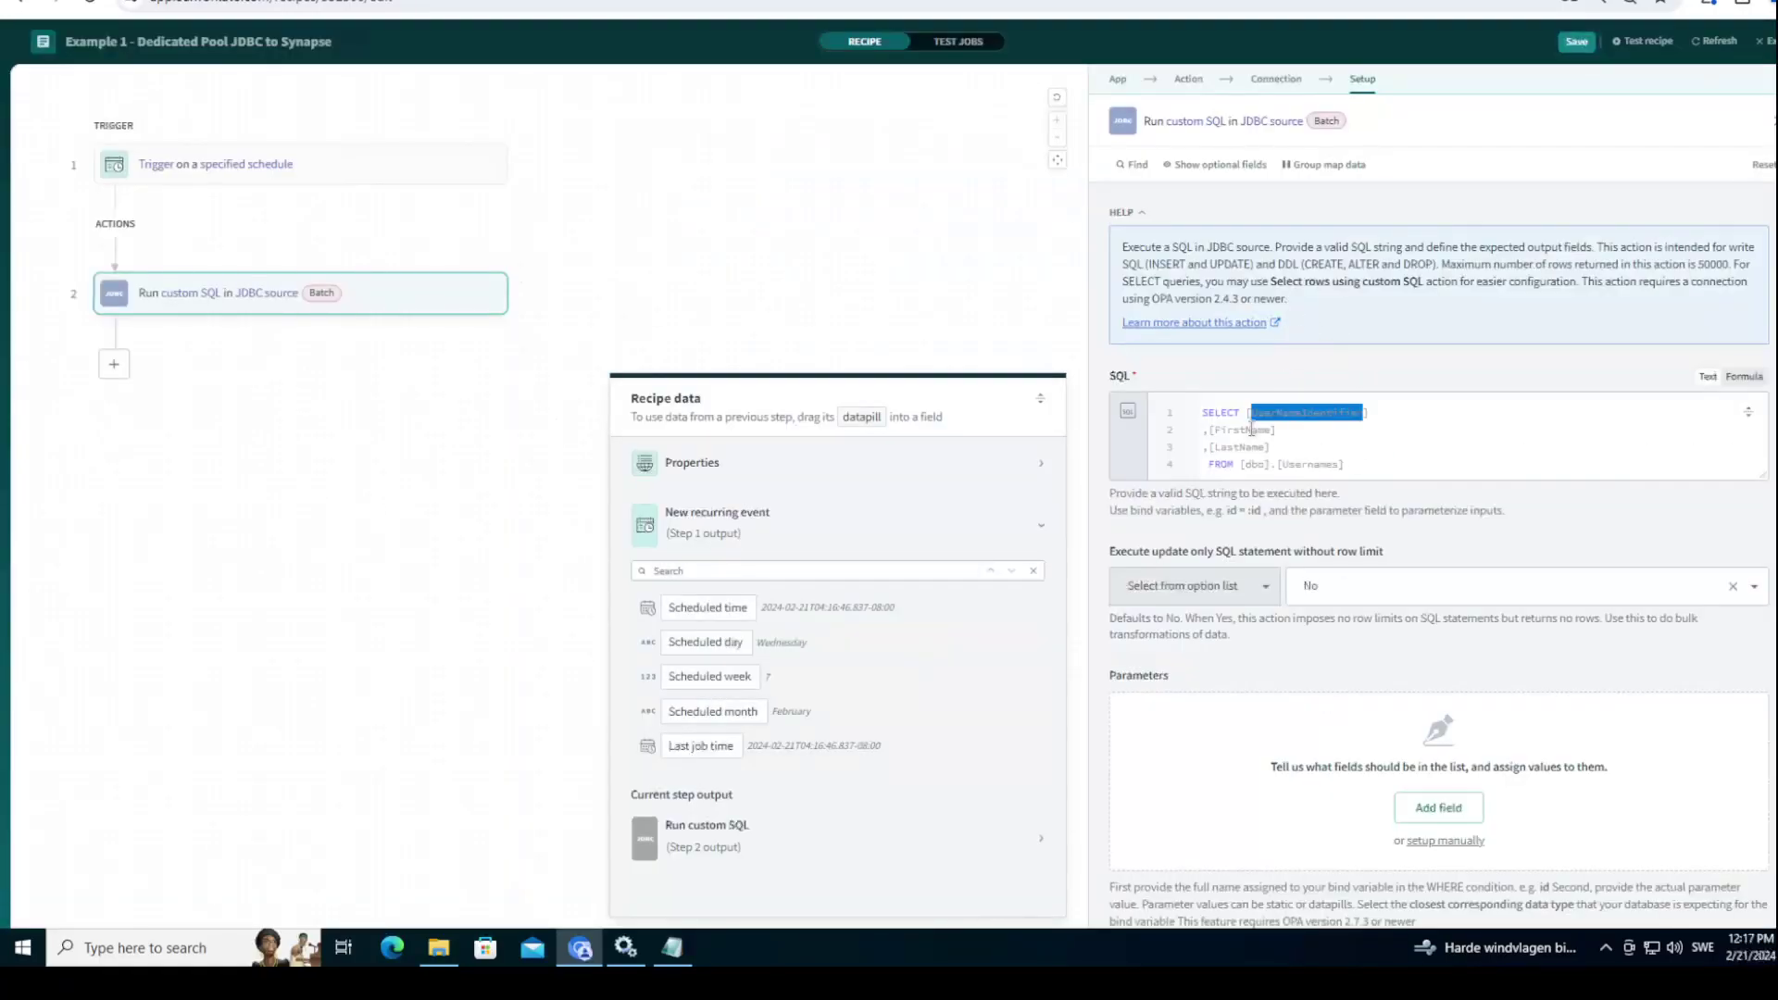
pyautogui.scroll(-4, 1440, 663)
pyautogui.click(1577, 631)
pyautogui.hotkey('ctrl', 'v')
pyautogui.click(1139, 729)
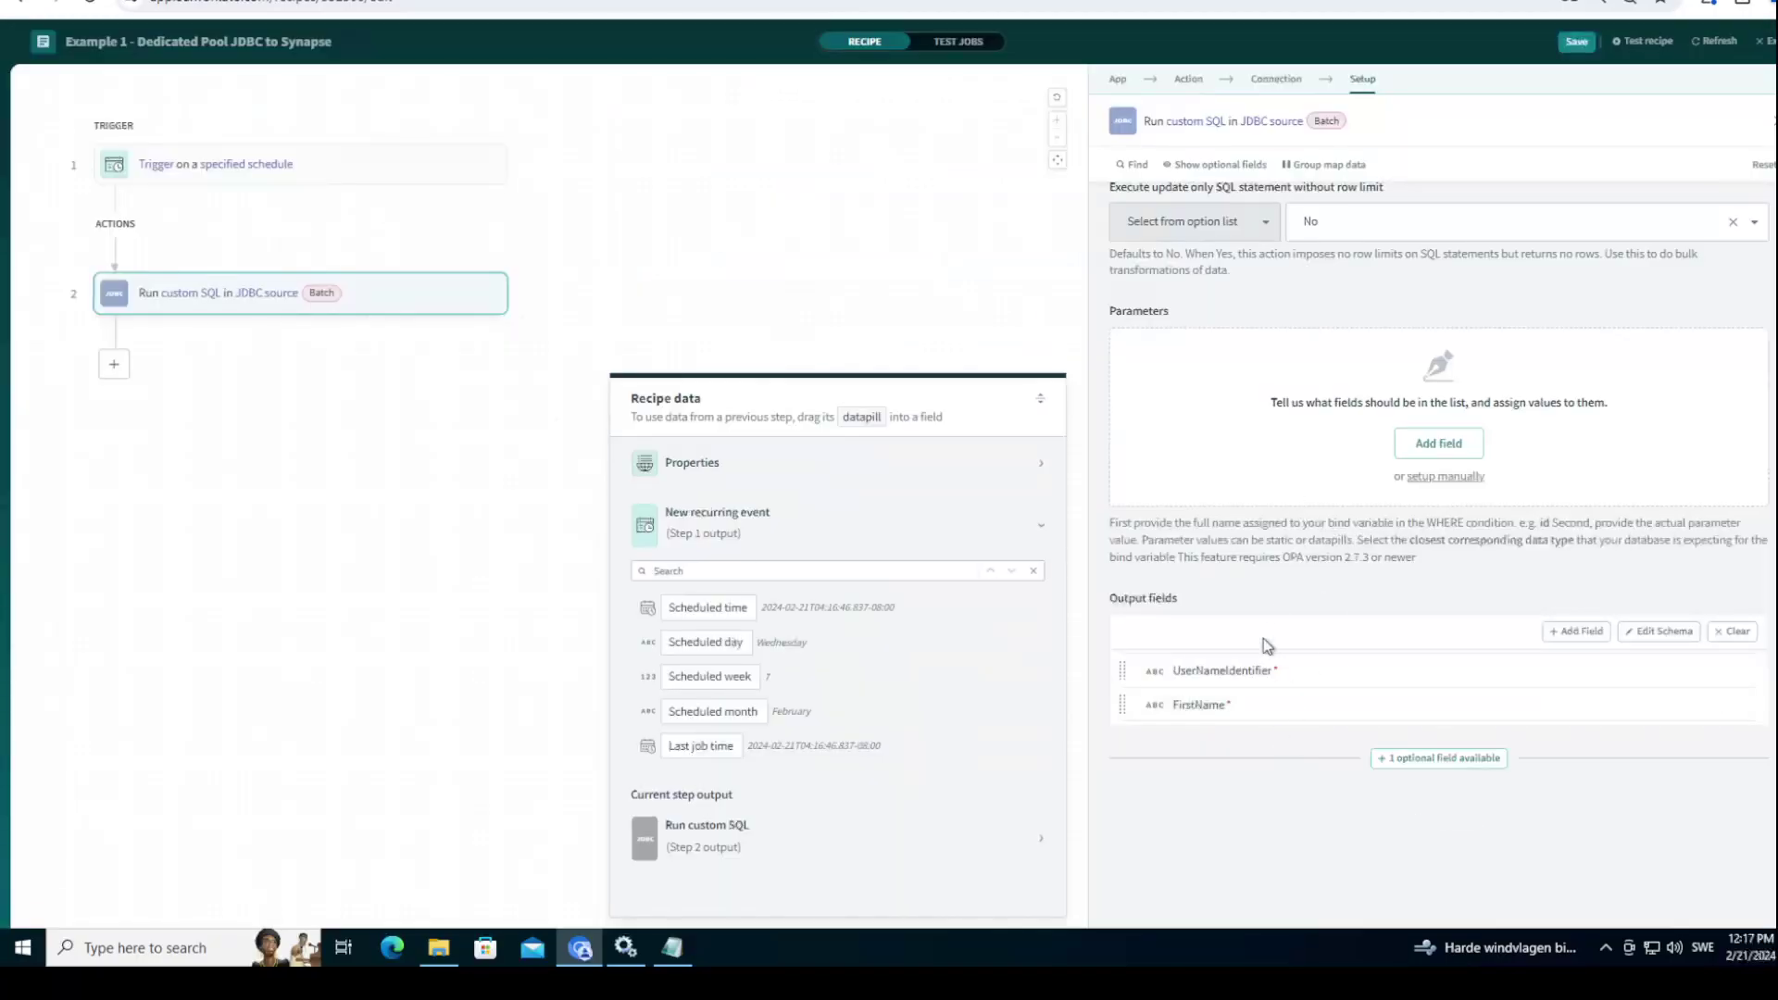
pyautogui.click(1577, 42)
pyautogui.scroll(4, 1375, 577)
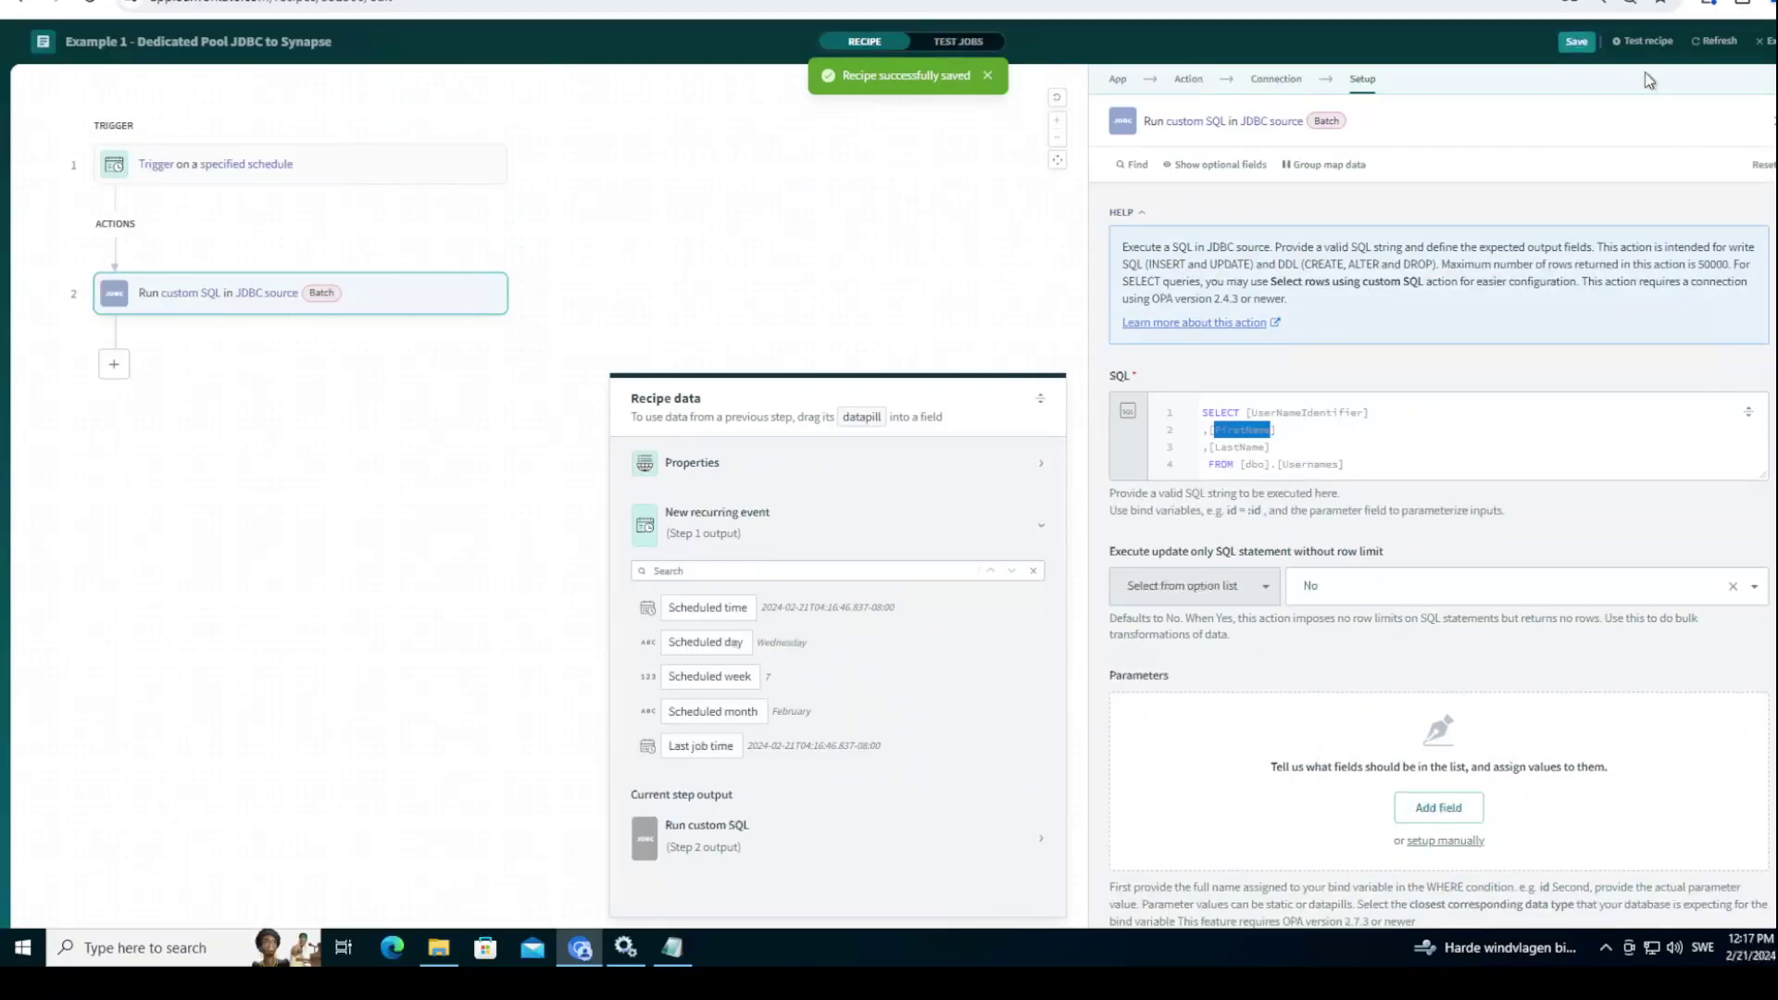
pyautogui.click(1642, 41)
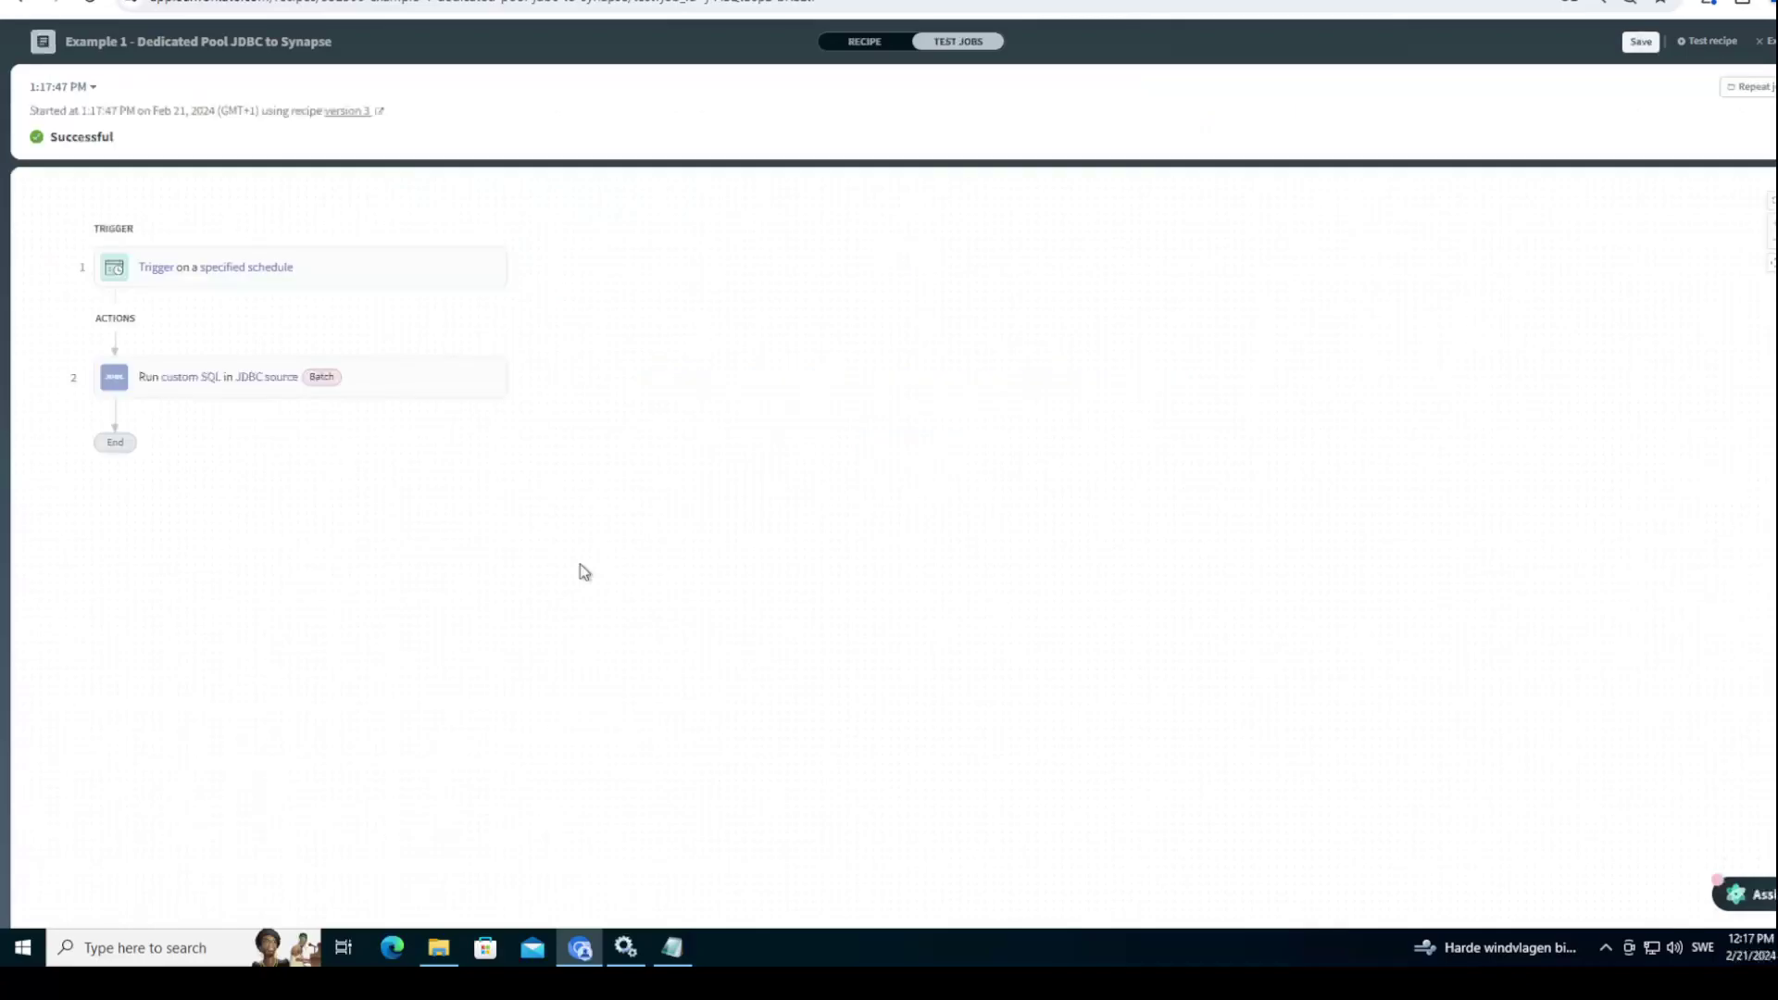
# Step: Expand step 2's test output to confirm it returned the two user rows, then compare with Synapse
pyautogui.click(400, 389)
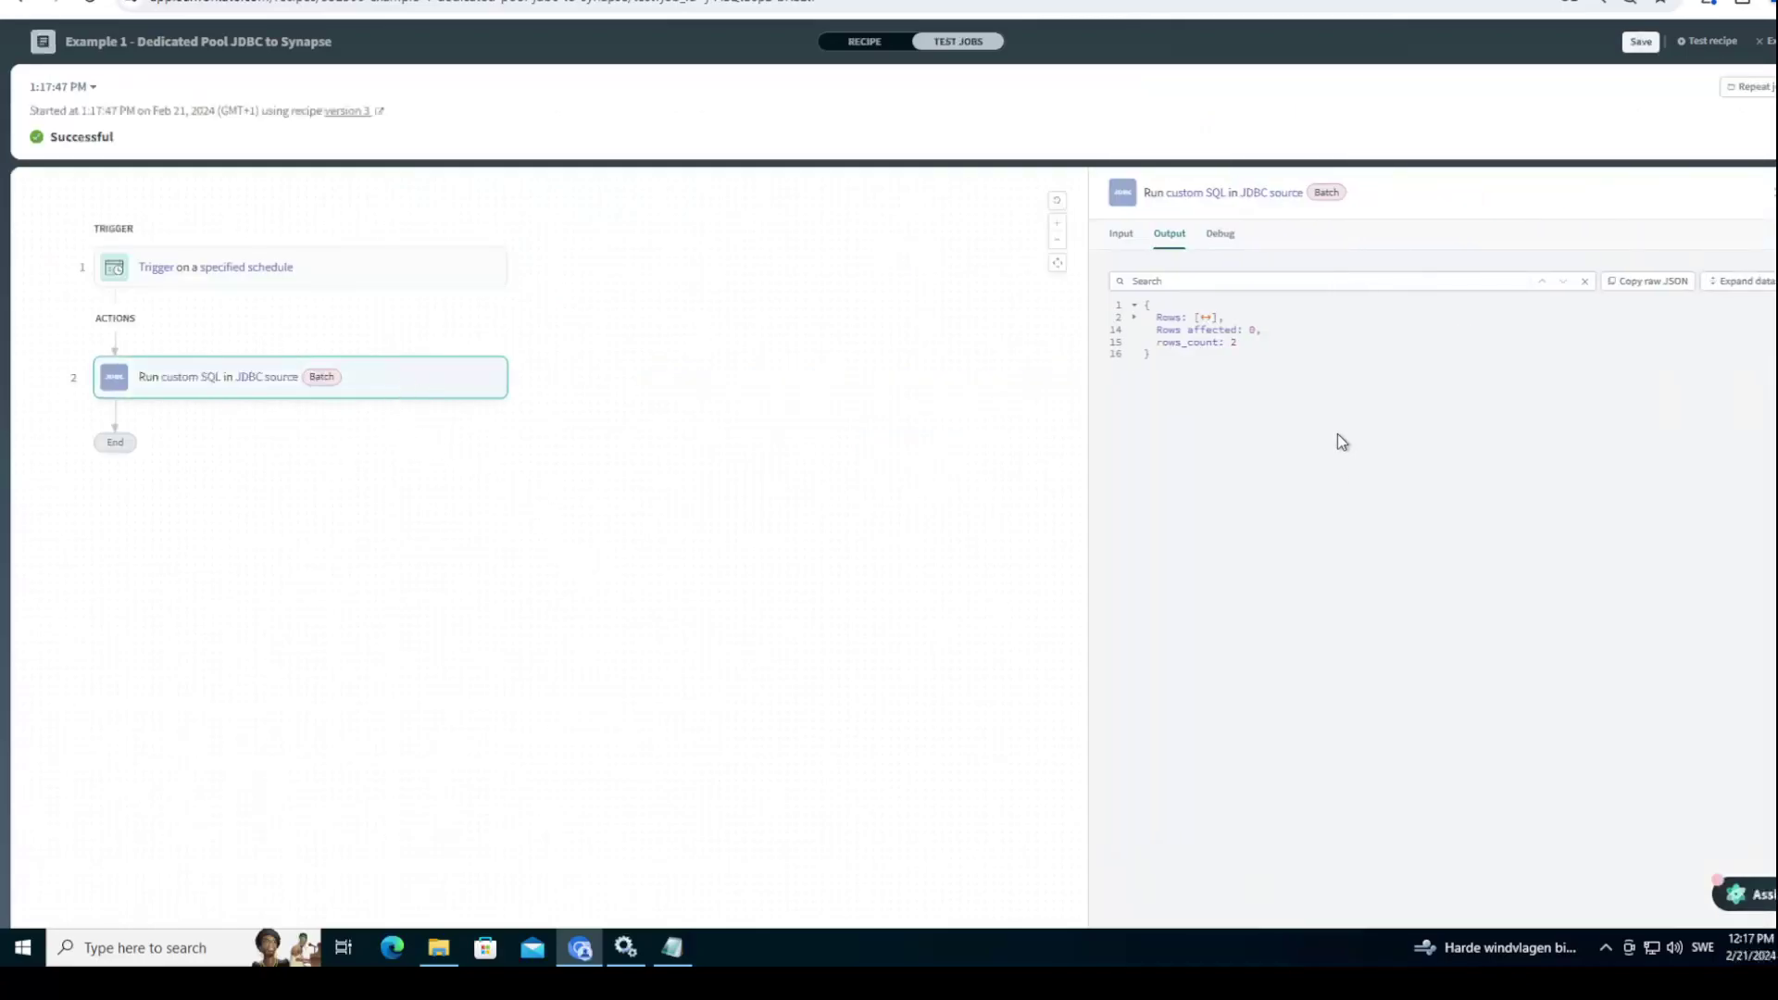
pyautogui.click(1763, 299)
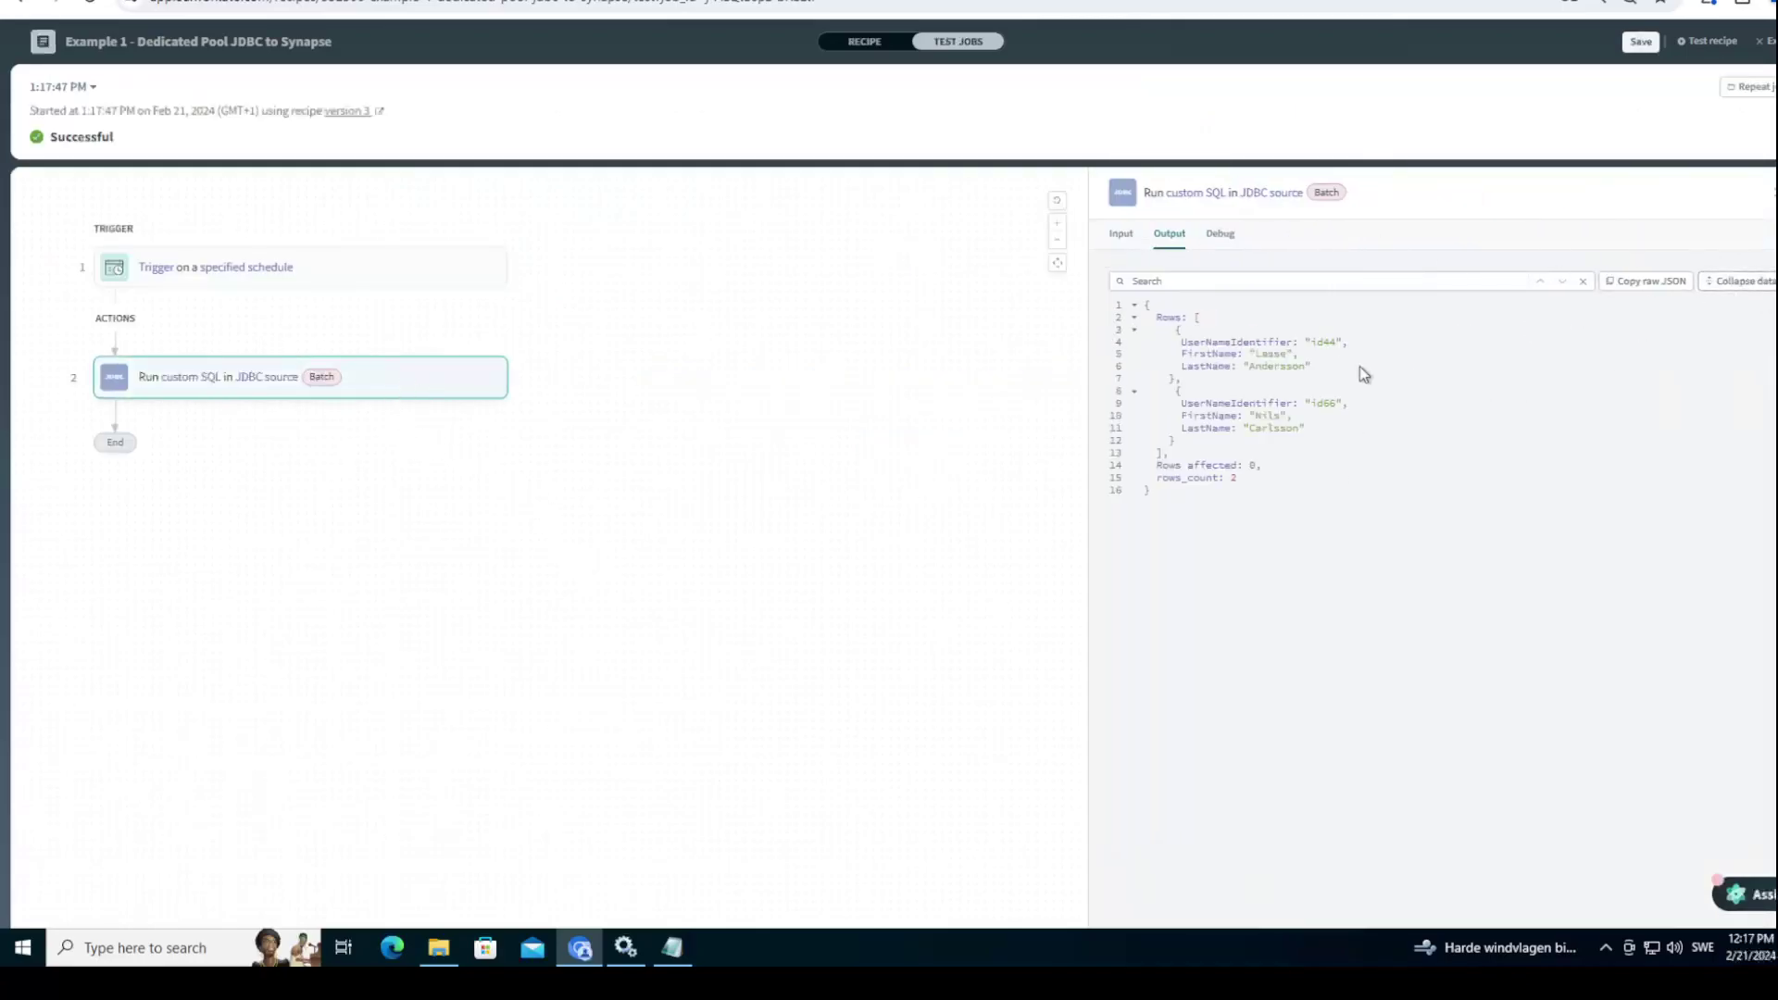
pyautogui.moveTo(1194, 342); pyautogui.dragTo(1337, 445)
pyautogui.click(1315, 463)
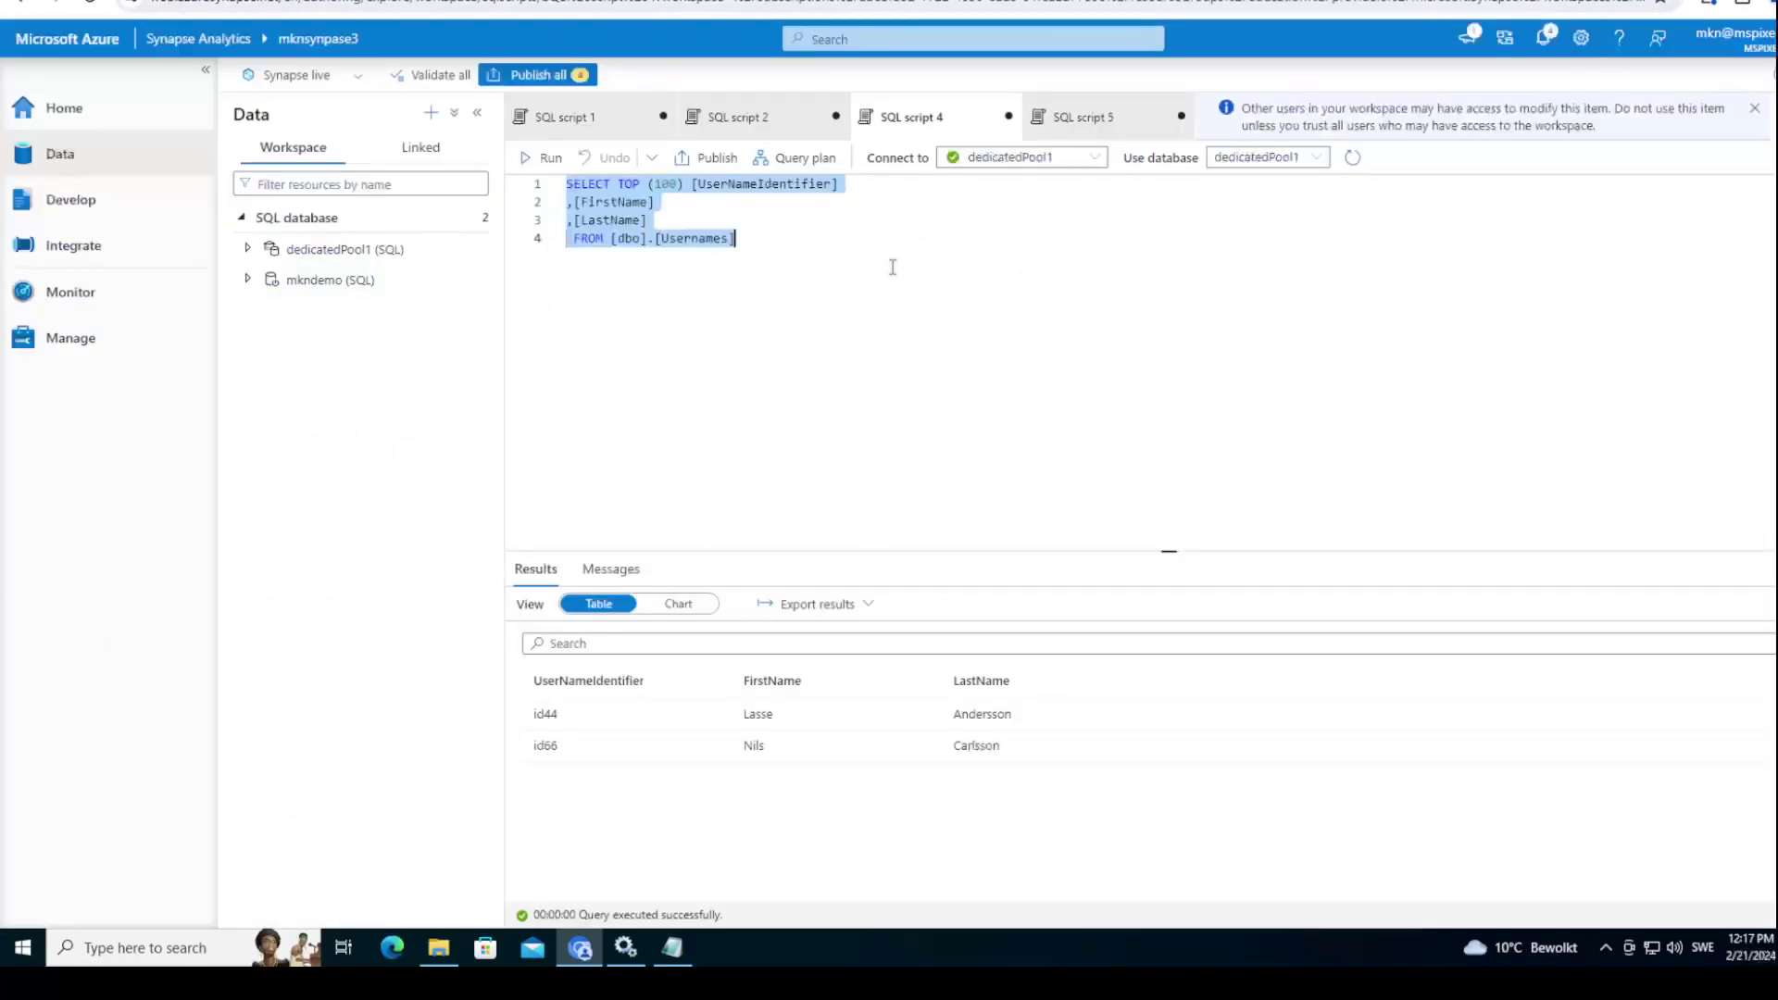
pyautogui.click(893, 269)
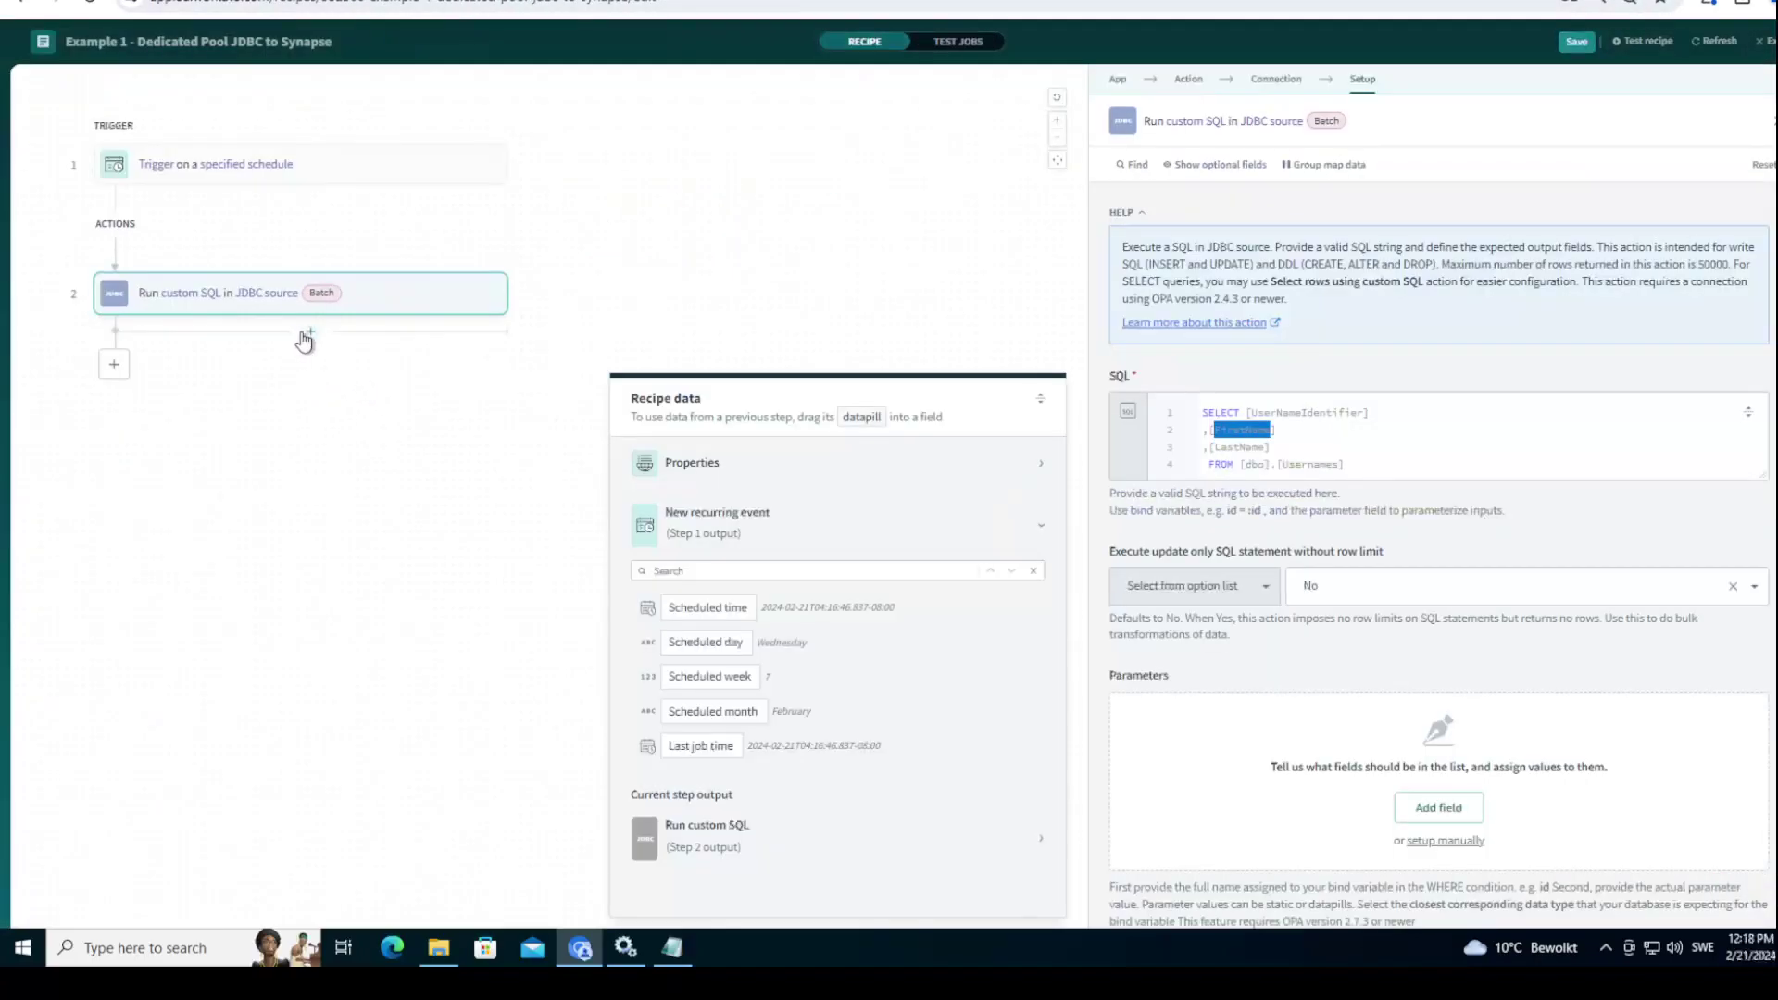
# Step: Add step 3 as a JDBC 'Run custom SQL' action and start editing its SQL field
pyautogui.click(113, 365)
pyautogui.click(123, 408)
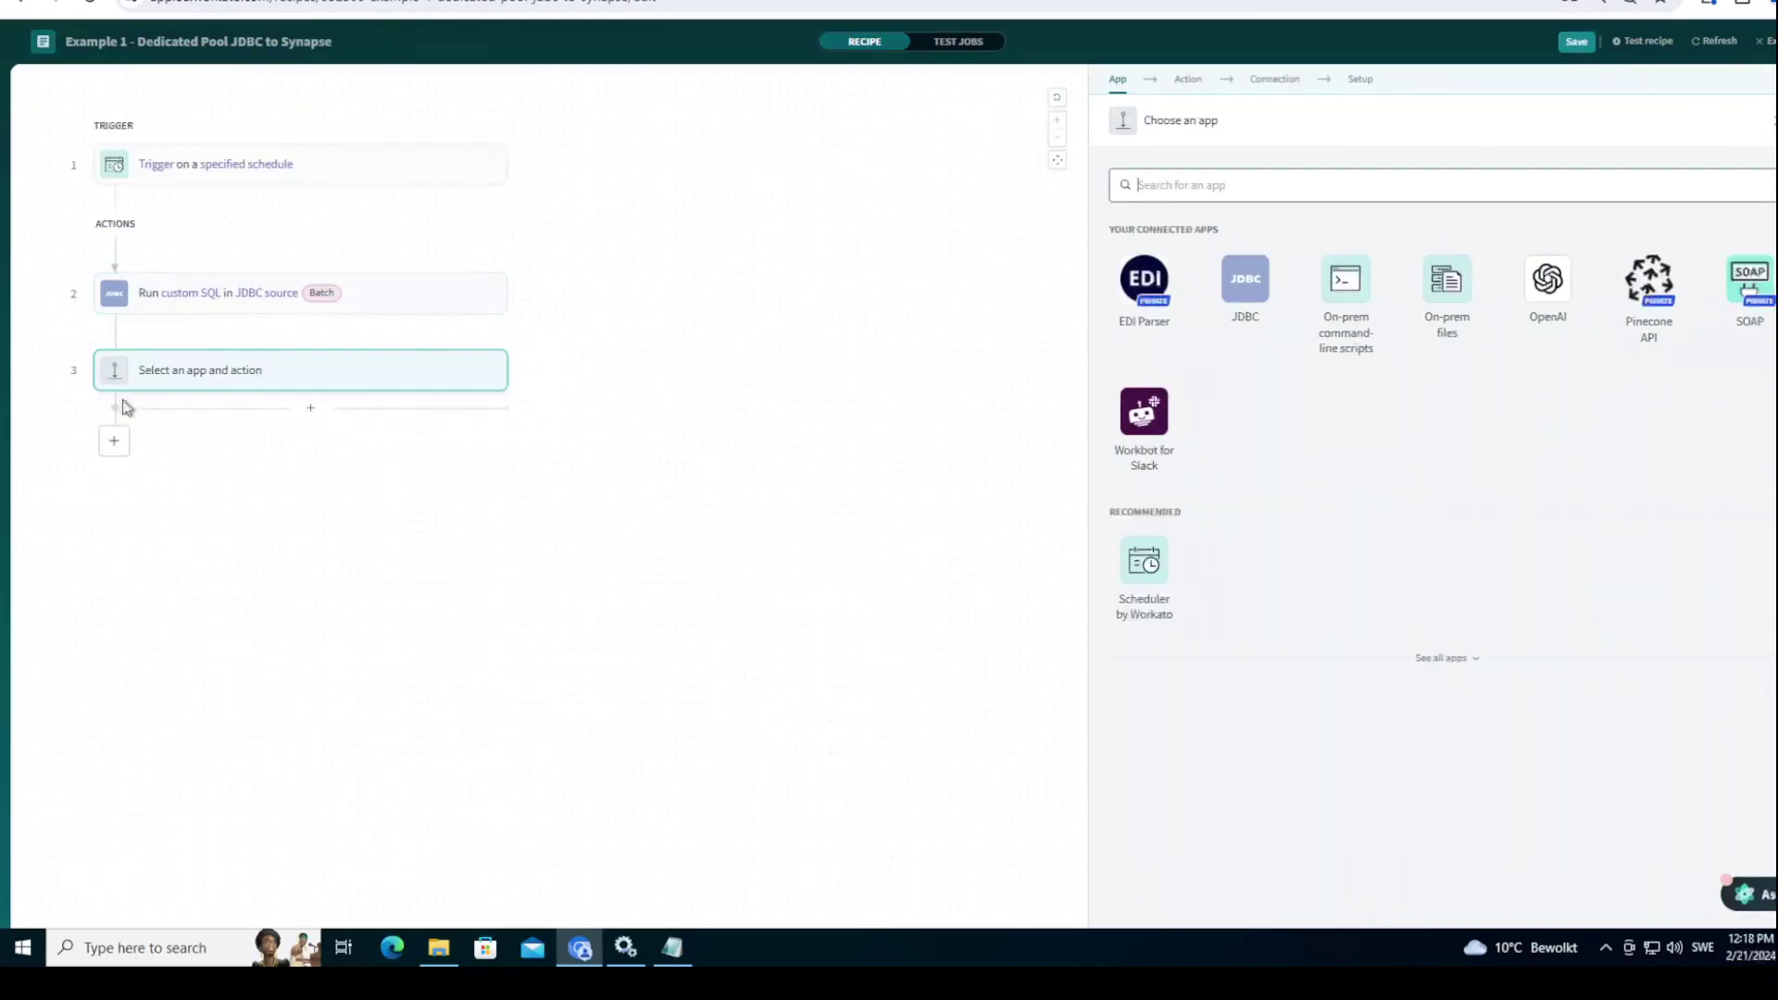
pyautogui.write('jdbc')
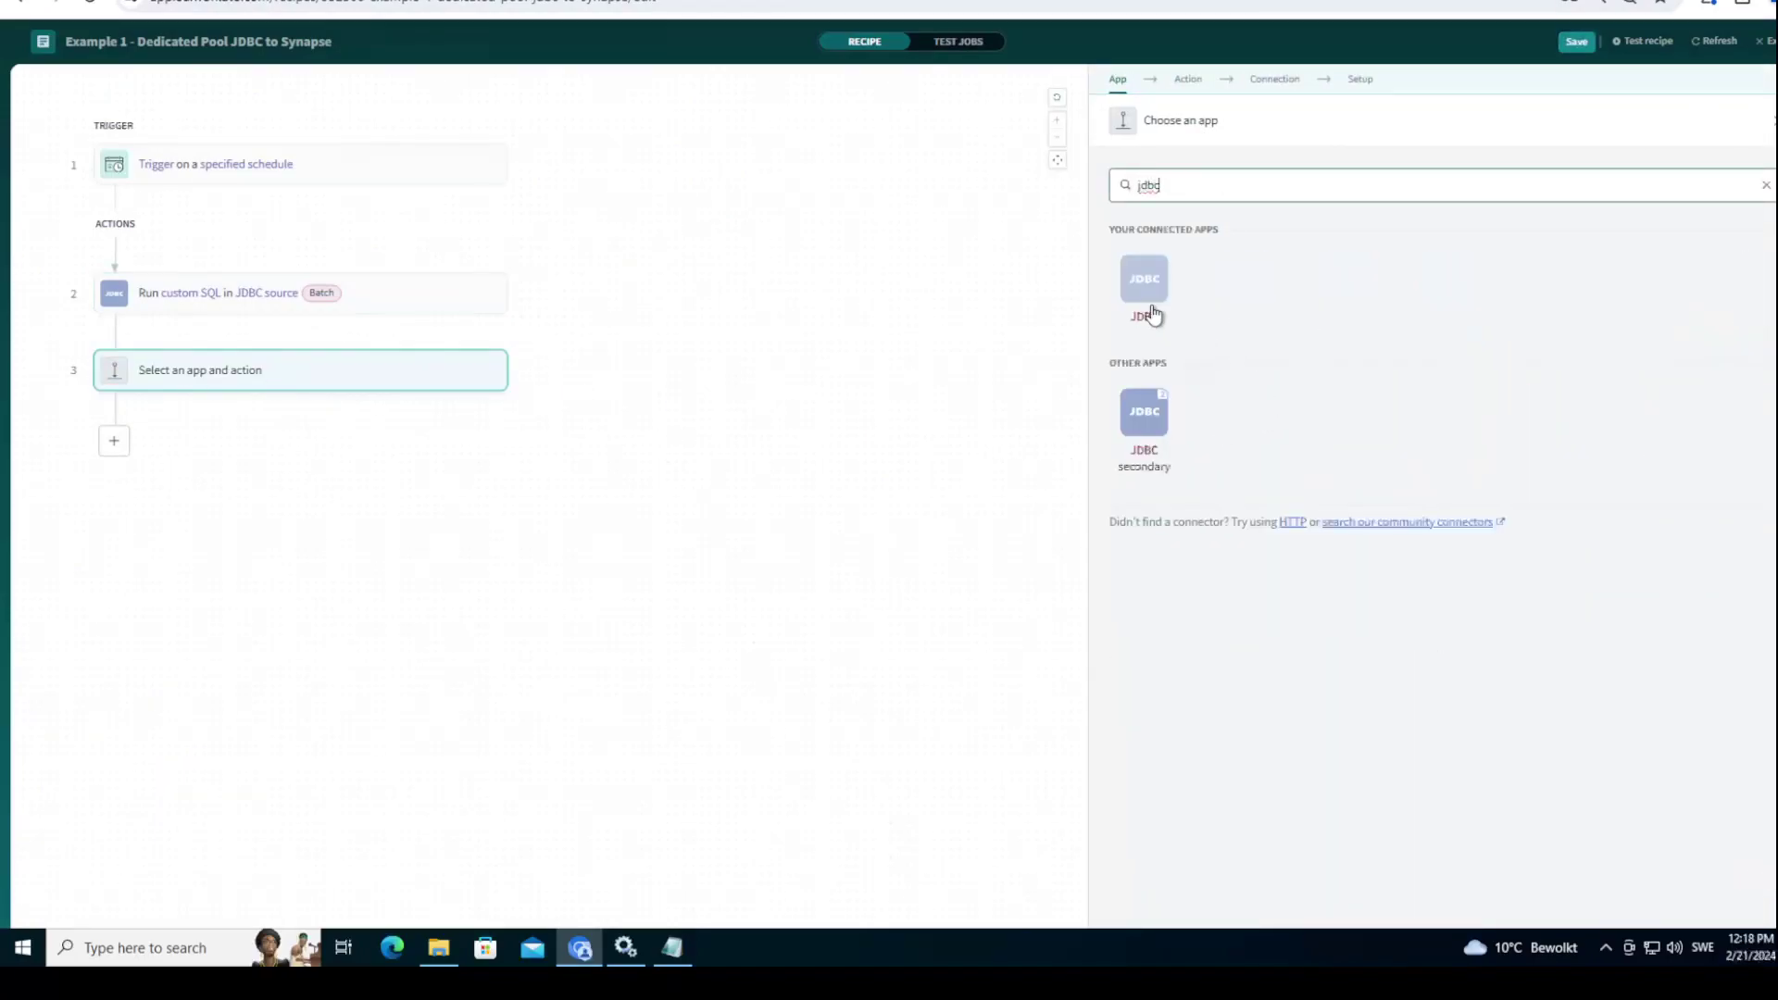
pyautogui.click(1147, 306)
pyautogui.click(1175, 340)
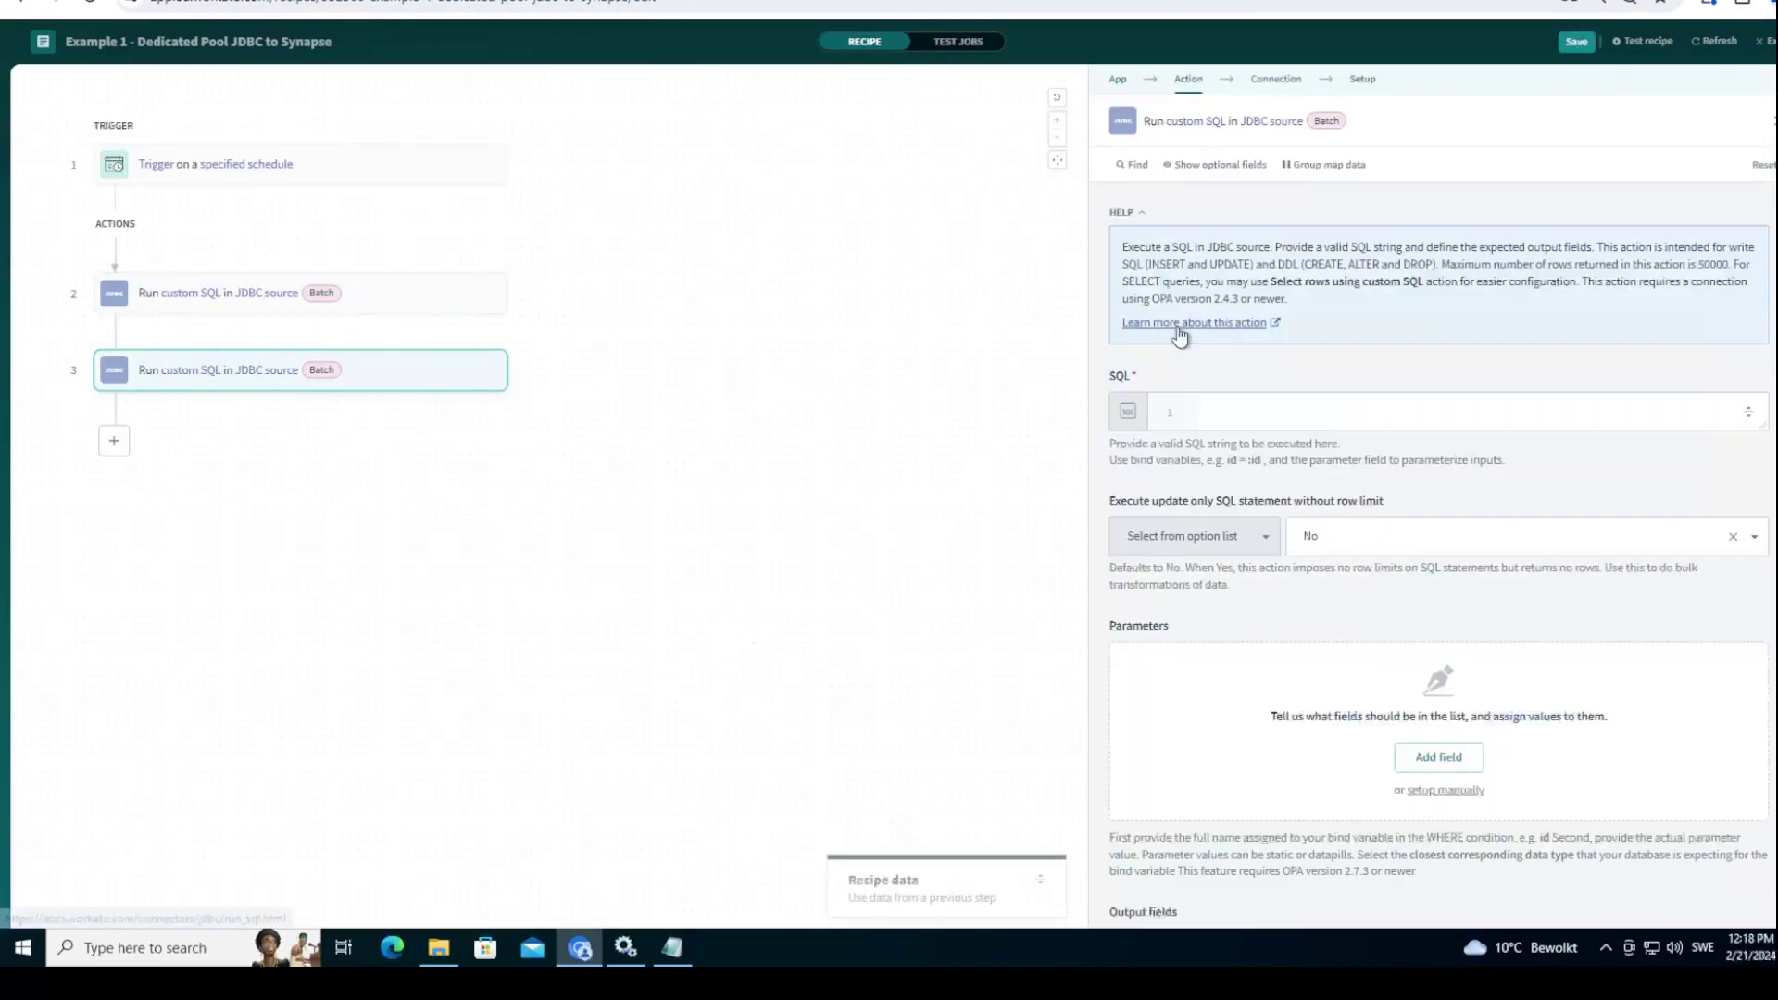
pyautogui.click(1242, 413)
# Step: Copy the insert into Usernames statement from Synapse SQL script 2 into step 3's SQL field
pyautogui.hotkey('ctrl', 'Tab')
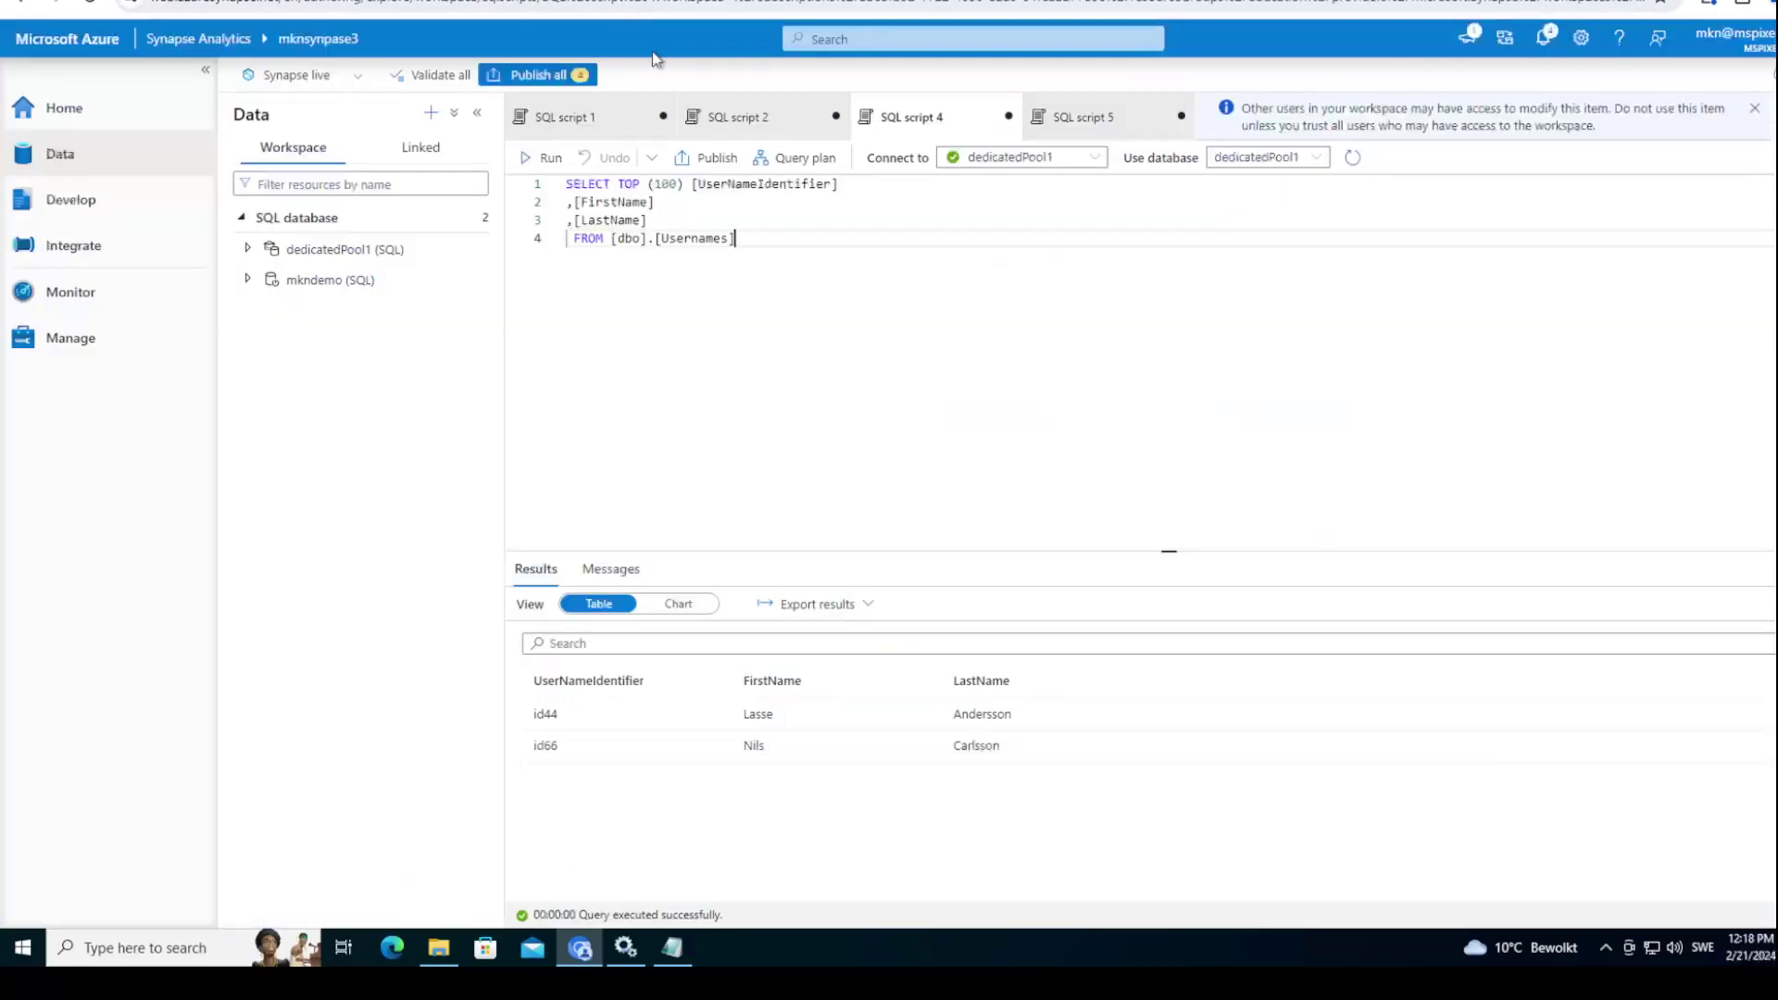
pyautogui.click(750, 120)
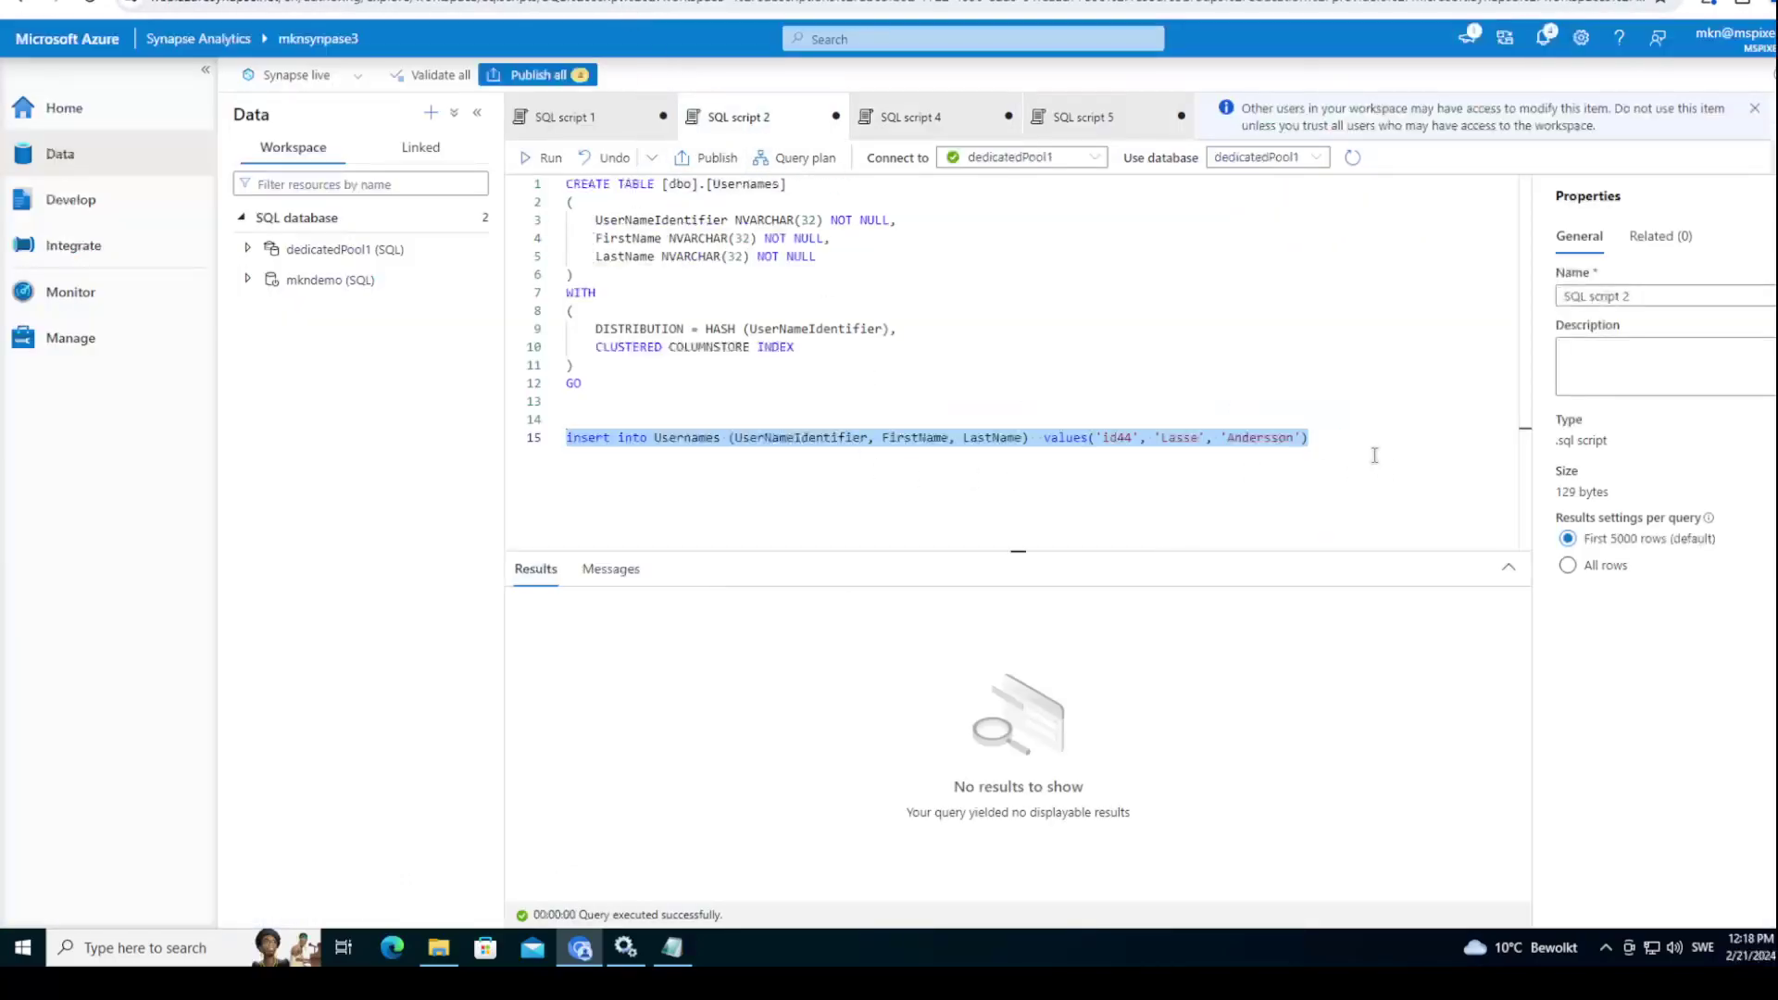
pyautogui.moveTo(1374, 455); pyautogui.dragTo(566, 442)
pyautogui.hotkey('ctrl', 'c')
pyautogui.hotkey('alt', 'Tab')
pyautogui.hotkey('ctrl', 'v')
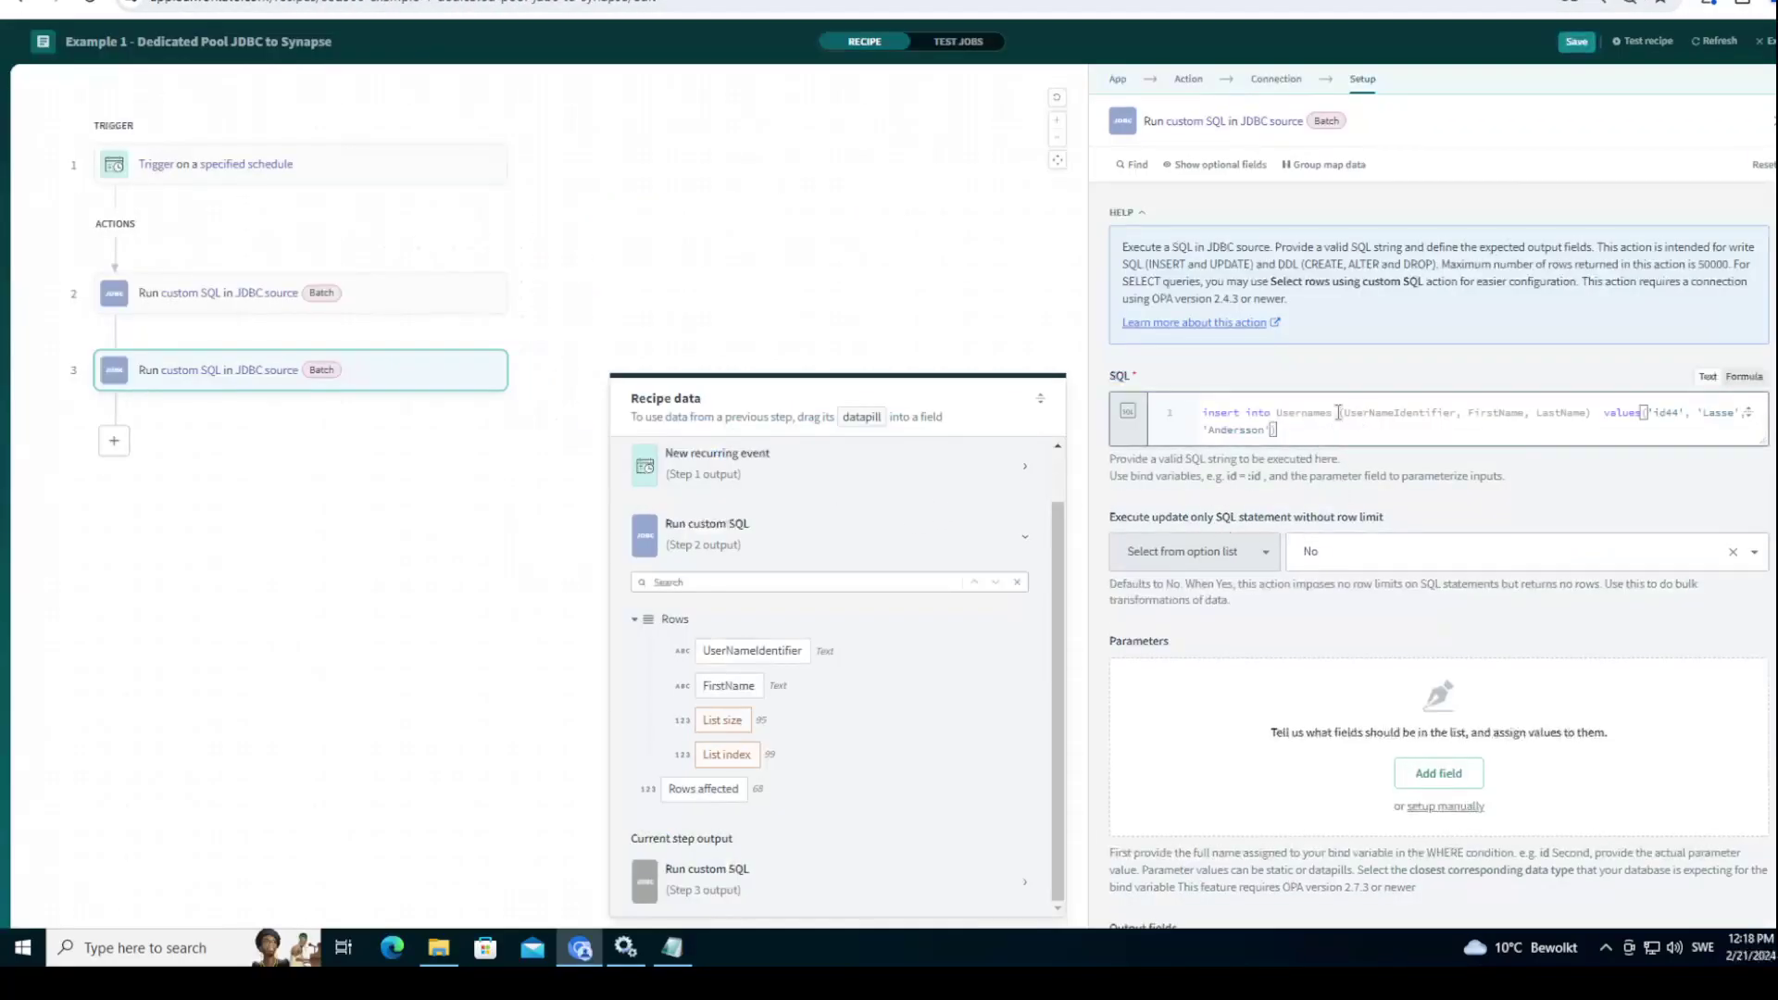
# Step: Change the inserted row's id to id88 and its last name to Knutsson
pyautogui.click(1665, 416)
pyautogui.press('BackSpace')
pyautogui.write('88')
pyautogui.doubleClick(1232, 429)
pyautogui.write('Knut')
# Step: Save the recipe and move the insert step above the select step
pyautogui.click(1565, 48)
pyautogui.moveTo(277, 298); pyautogui.dragTo(298, 262)
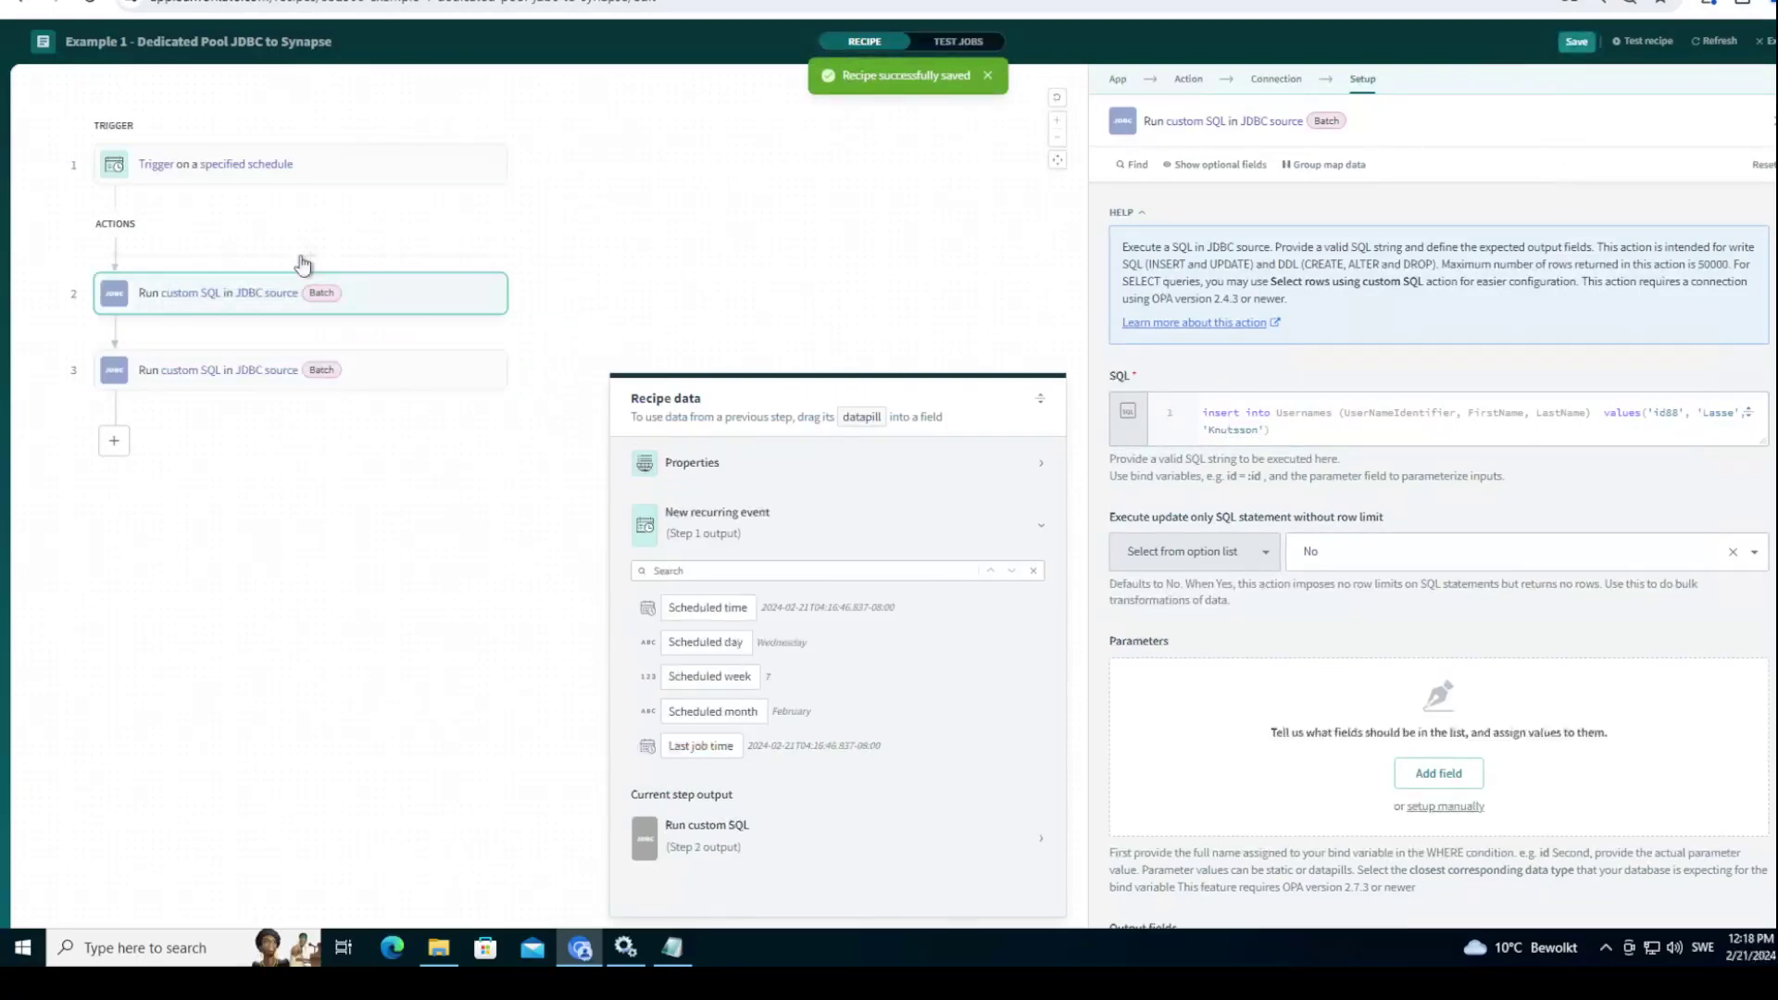
pyautogui.click(361, 375)
pyautogui.click(353, 310)
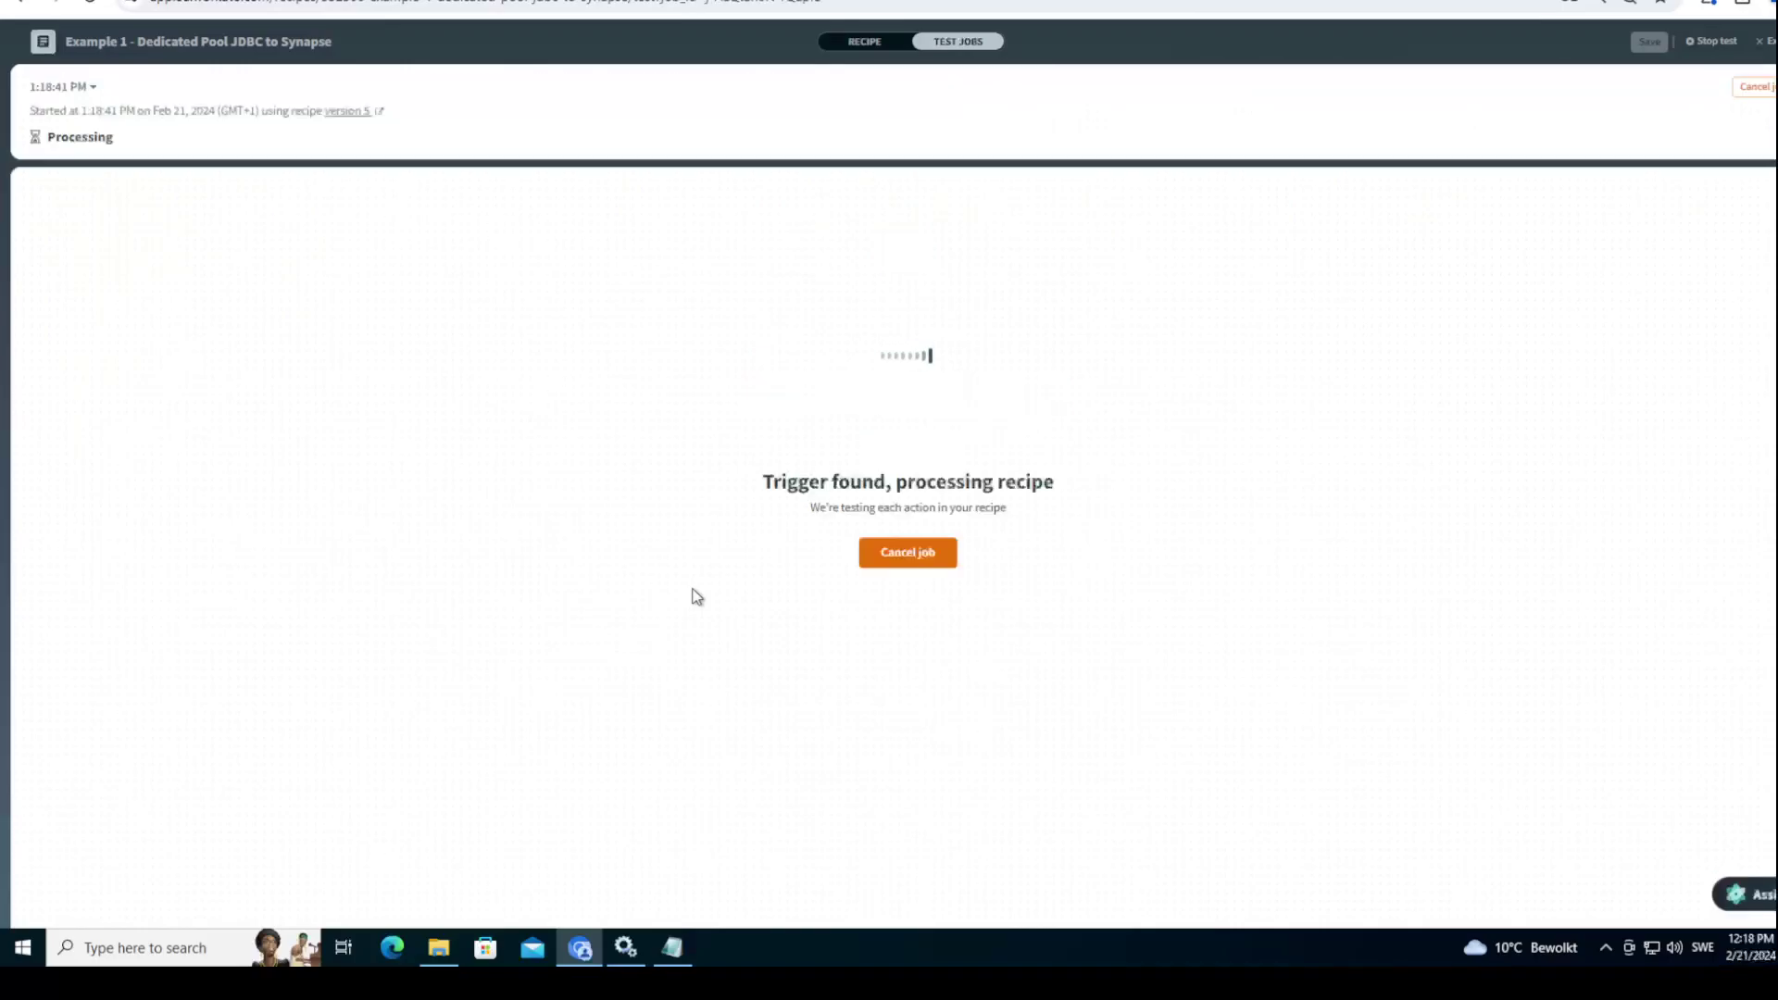
# Step: Expand the select step's test output to confirm three rows, including the new id88 row
pyautogui.click(437, 389)
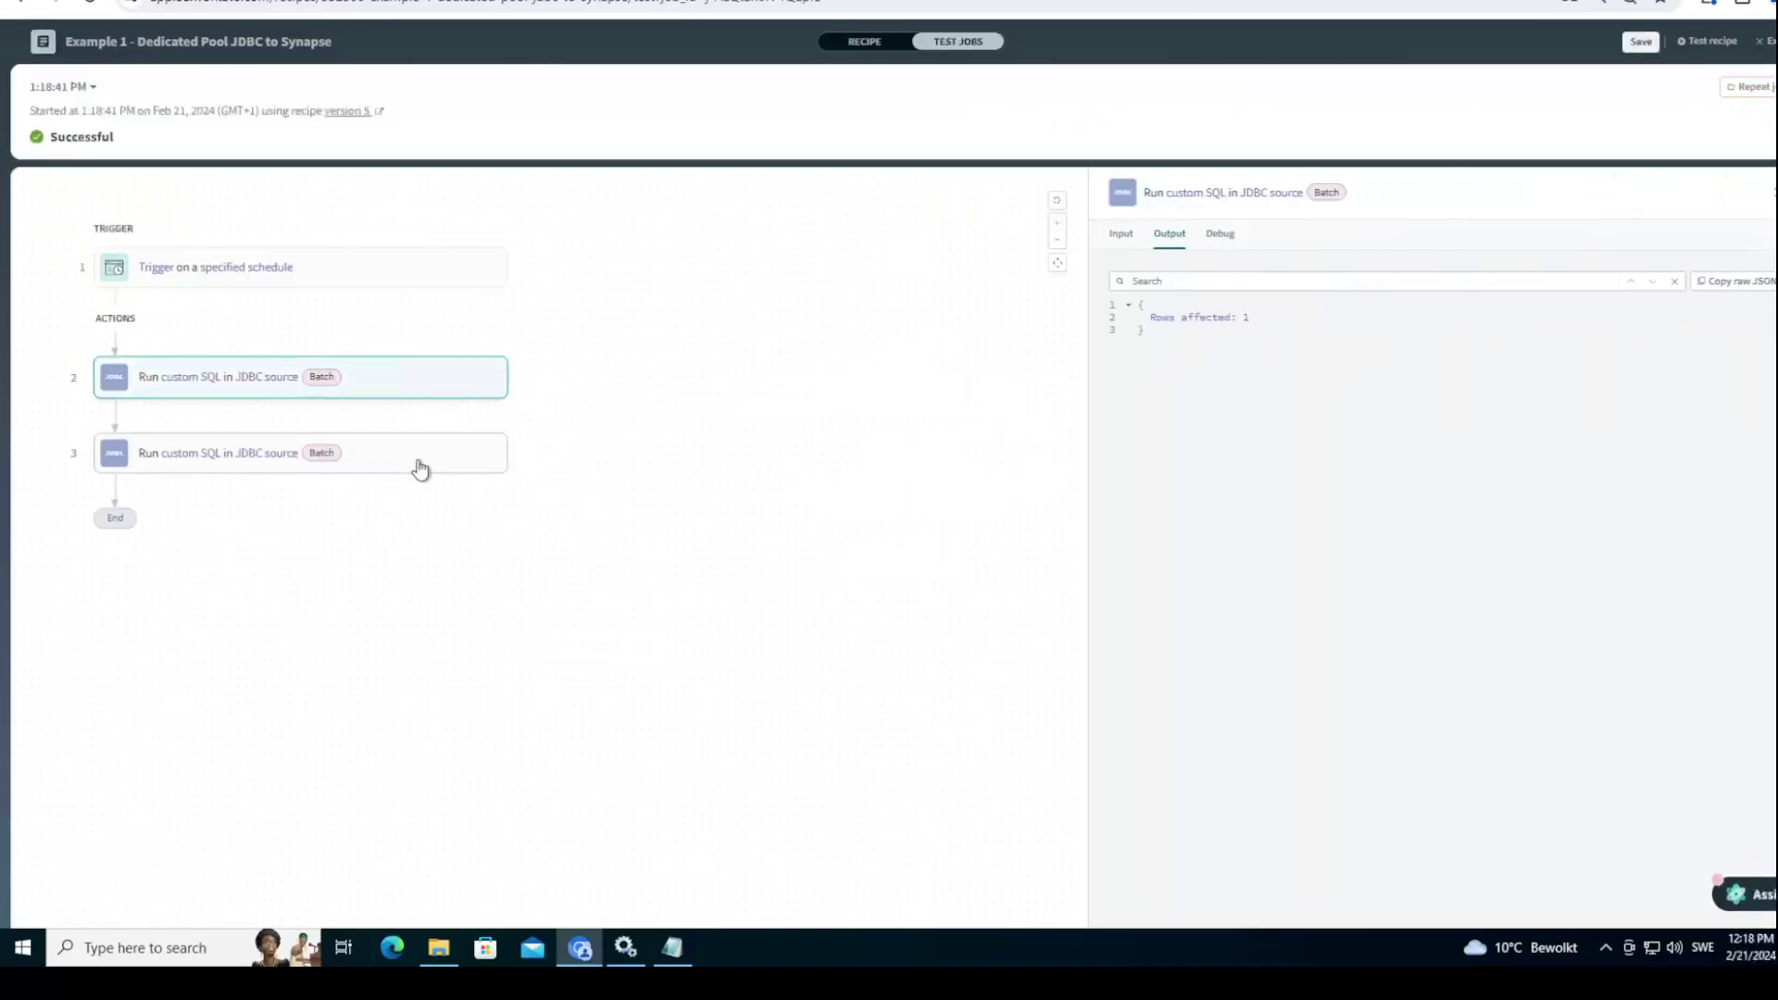
pyautogui.click(417, 469)
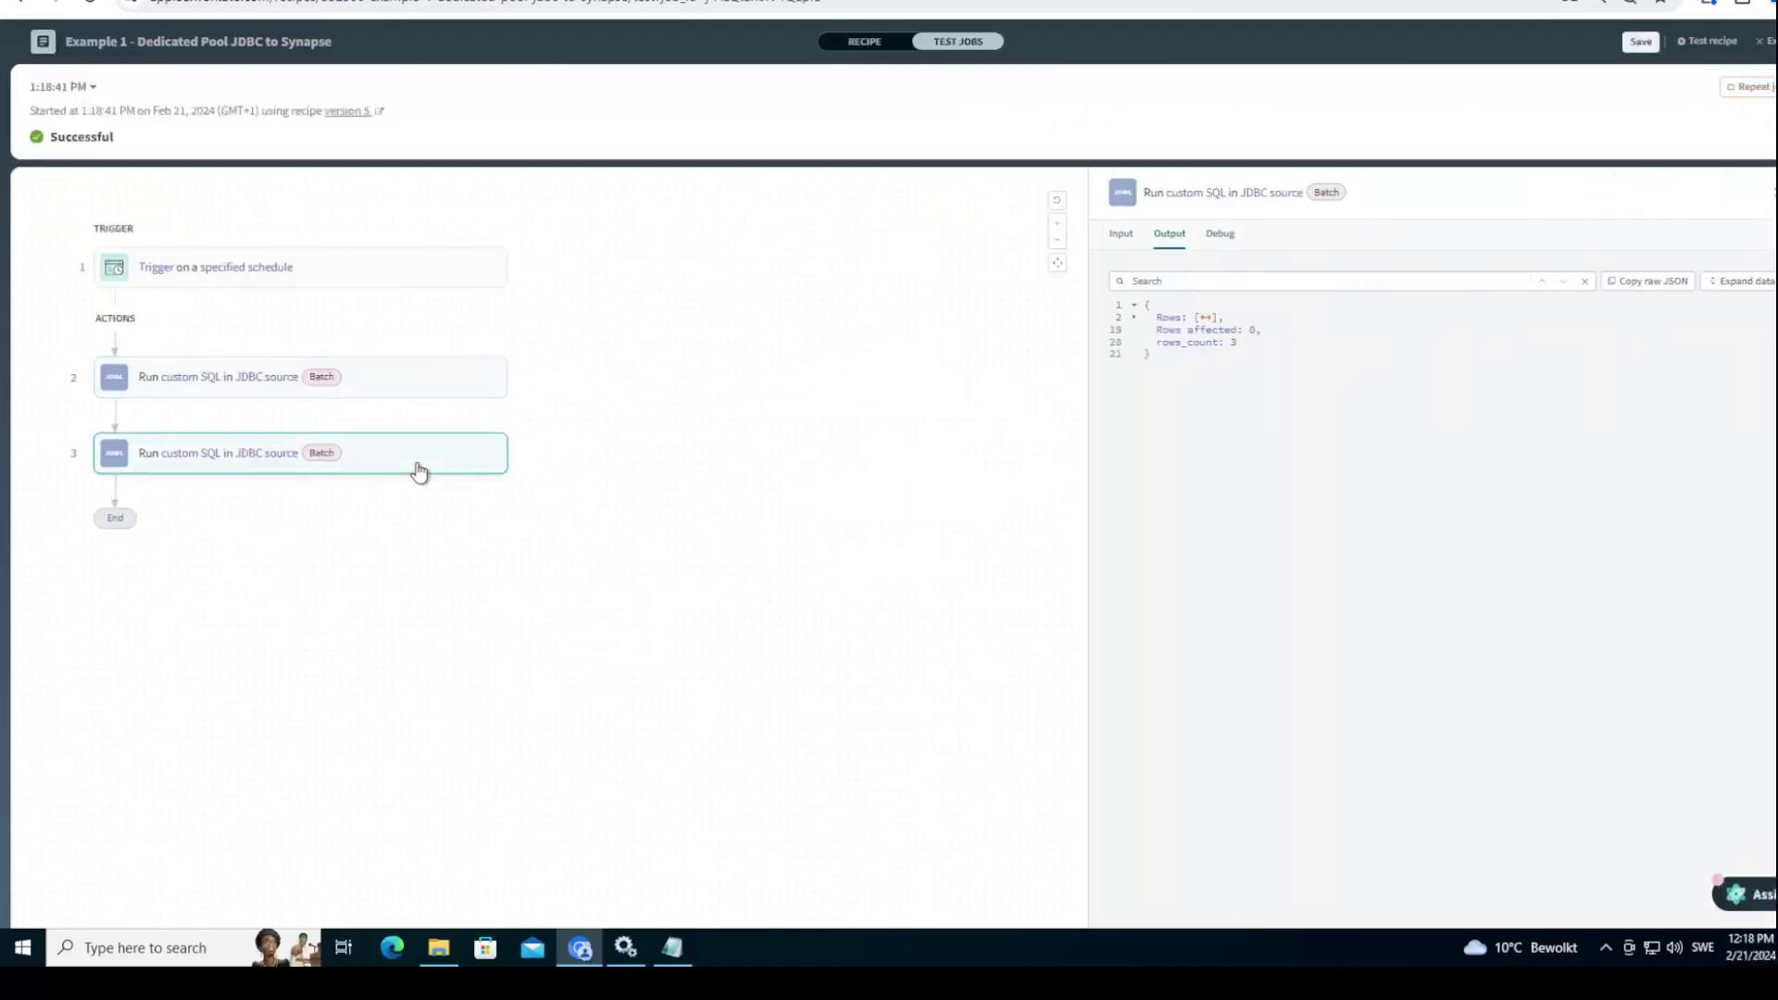
pyautogui.click(1723, 283)
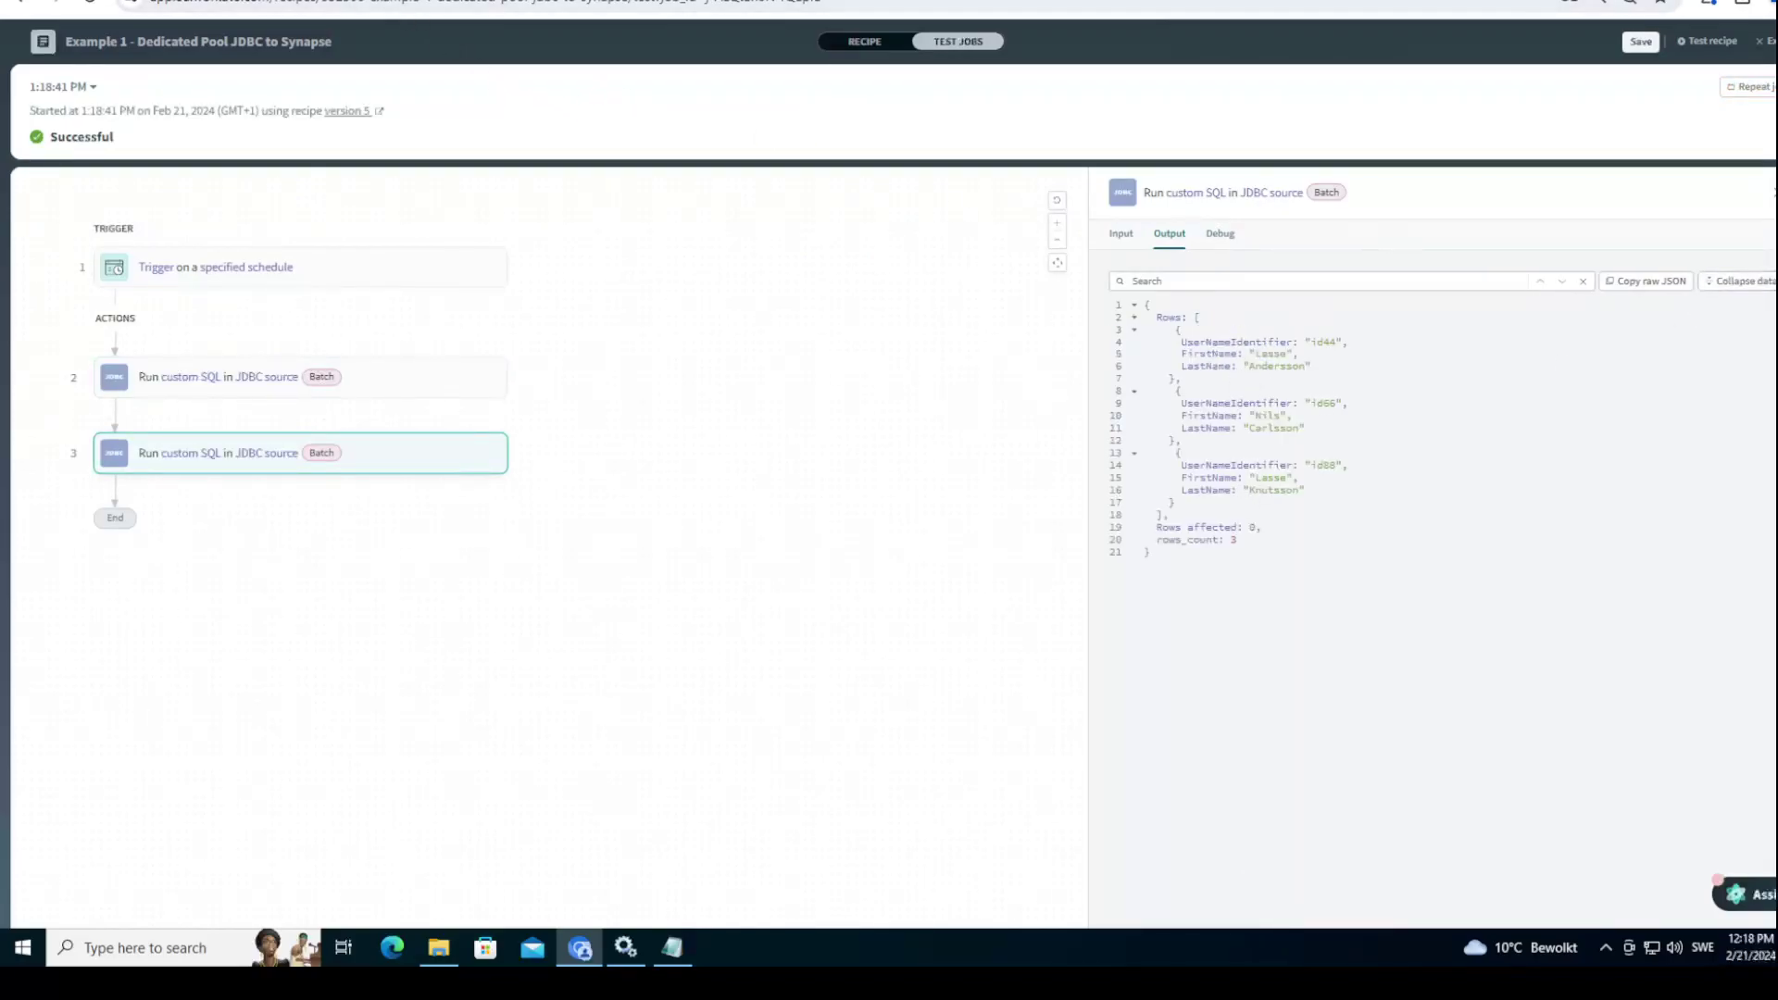
# Step: Run the Usernames SELECT in Synapse SQL script 4 to cross-check the results
pyautogui.hotkey('ctrl', 'Tab')
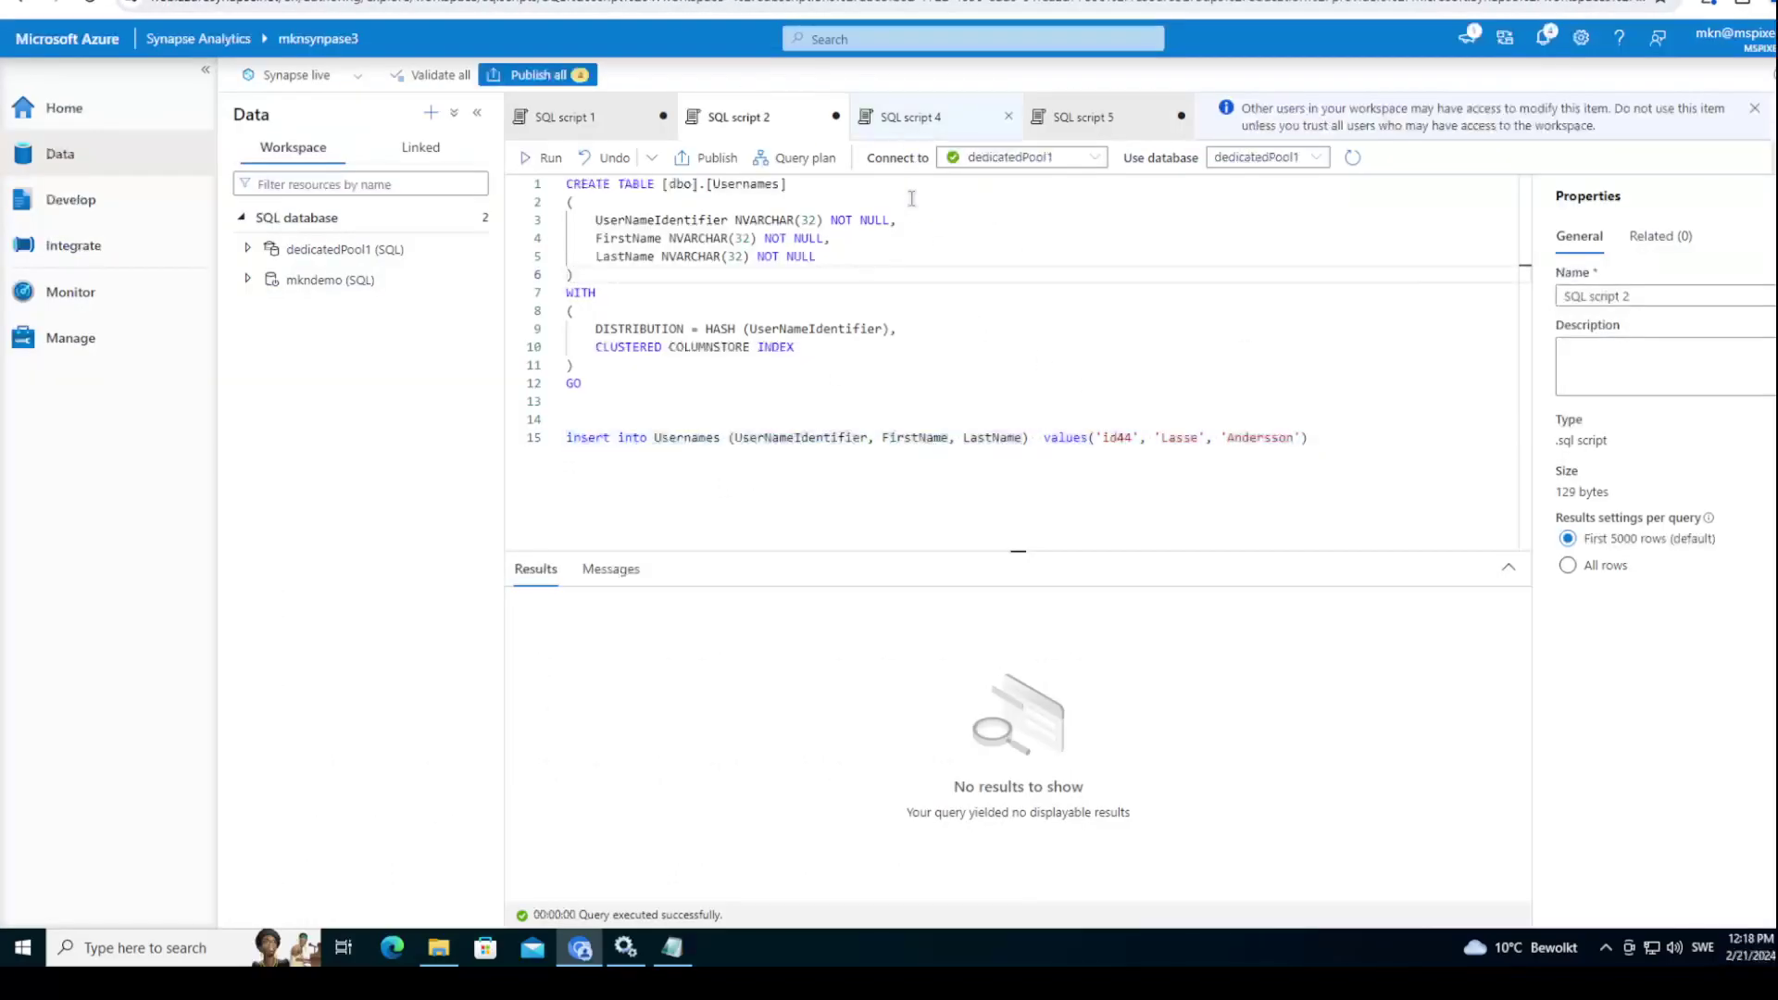
pyautogui.click(909, 117)
pyautogui.hotkey('shift', 'Return')
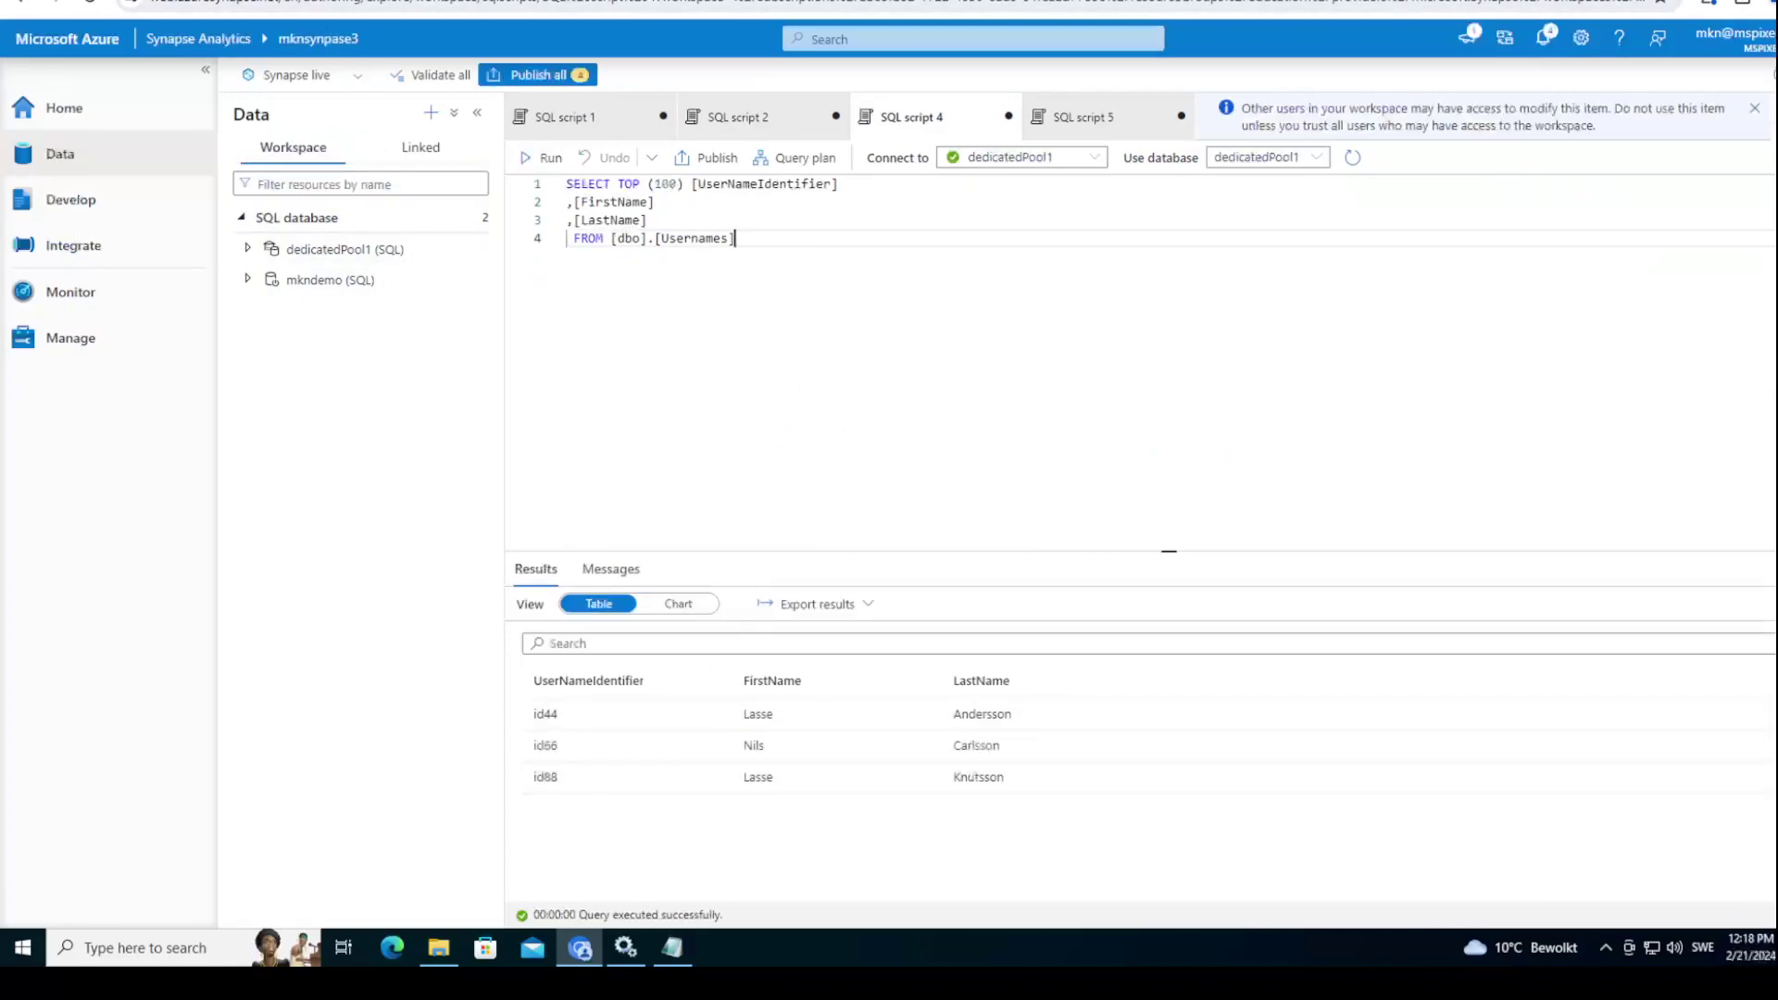
pyautogui.hotkey('ctrl', 'Tab')
pyautogui.hotkey('ctrl', 'Tab')
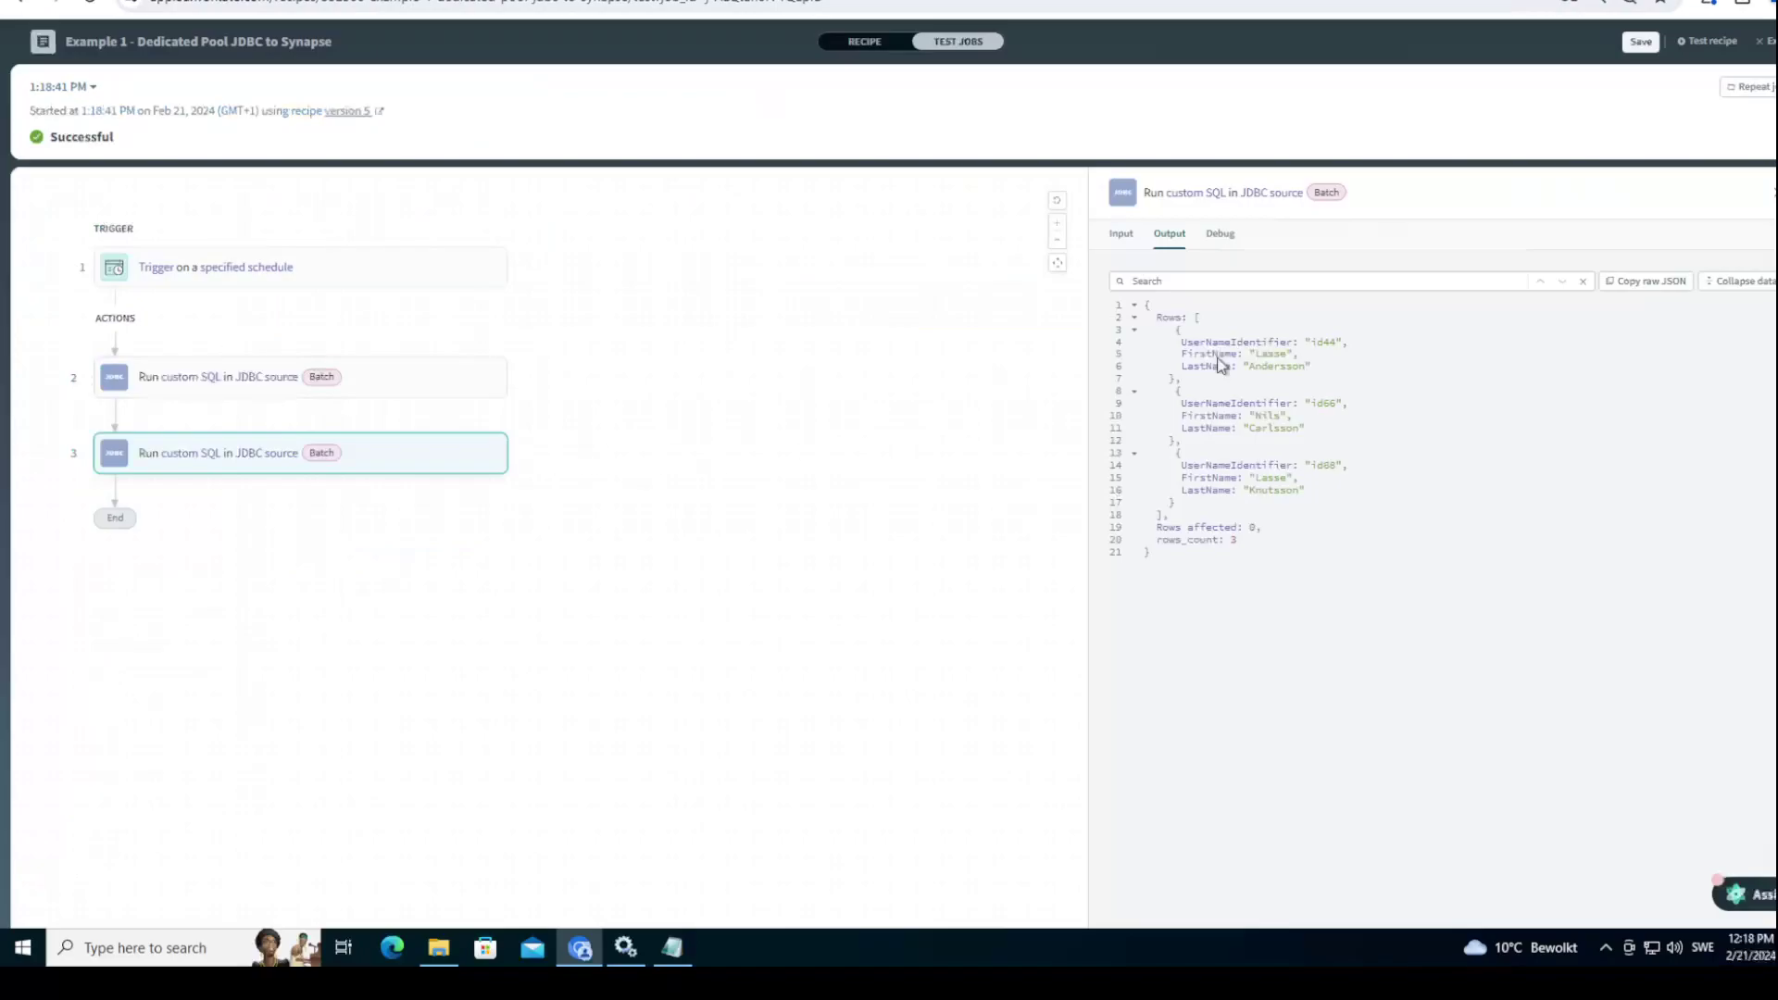
pyautogui.hotkey('ctrl', 'Tab')
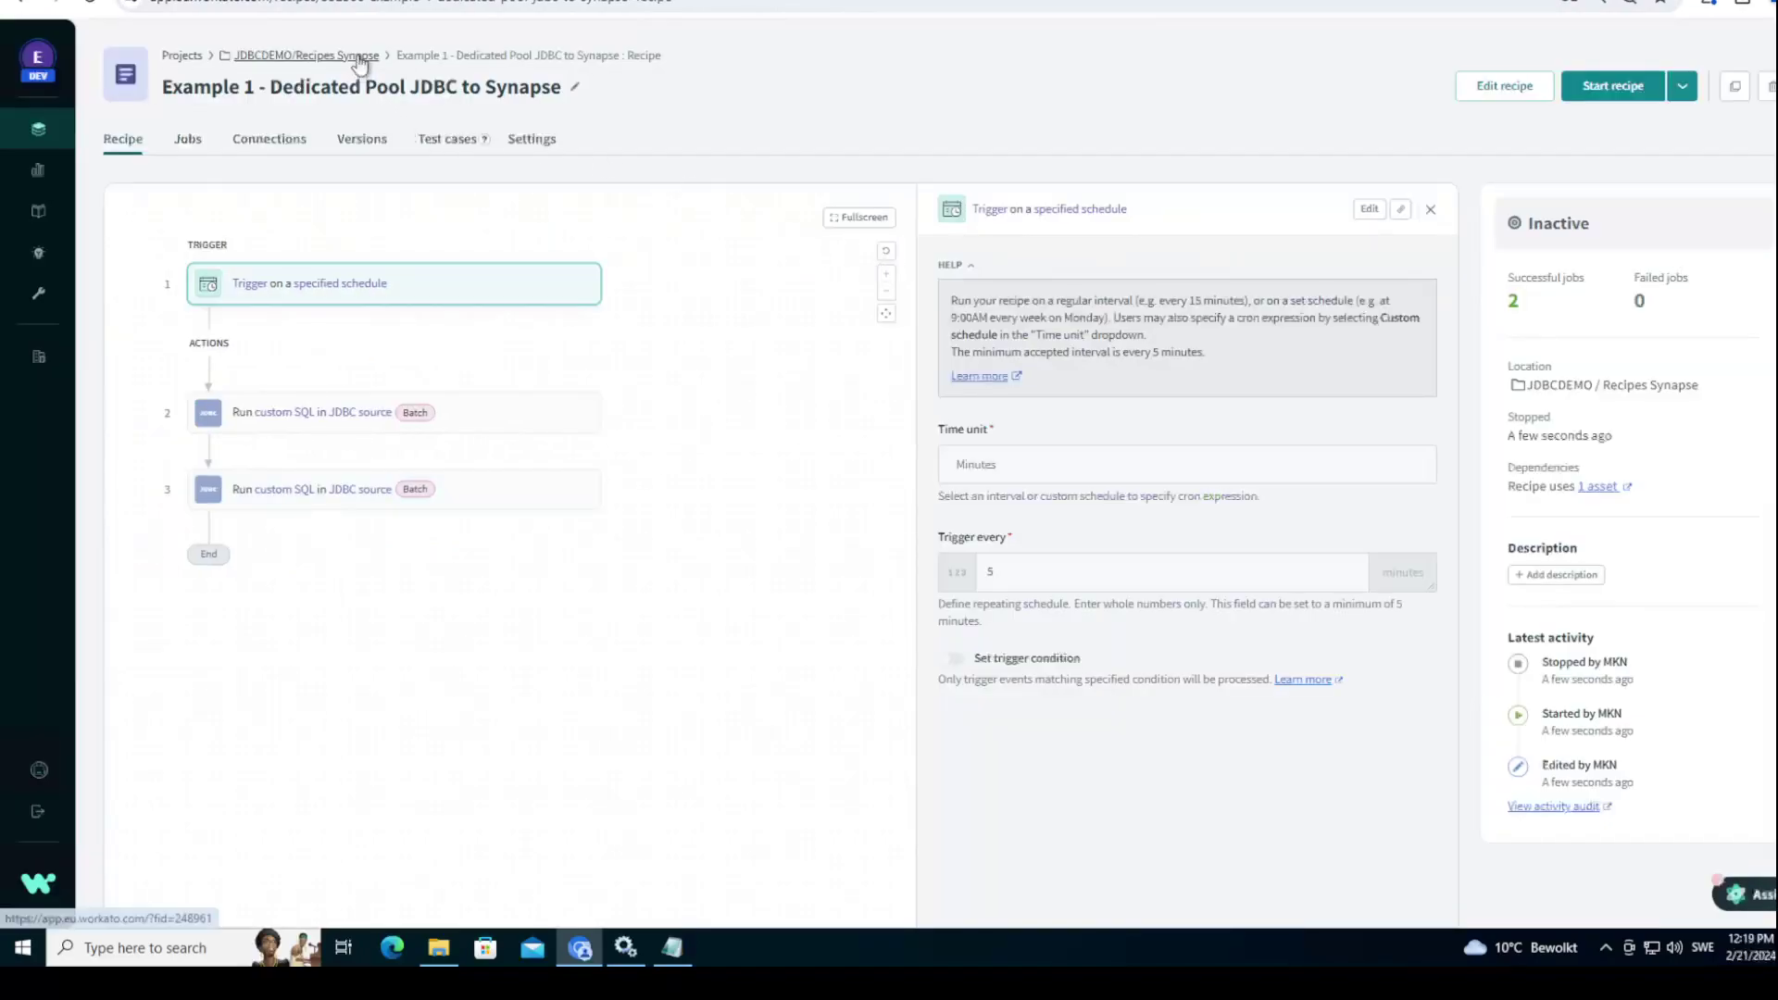
# Step: Go to the JDBCDEMO Recipes Synapse folder and open the Create menu
pyautogui.click(360, 58)
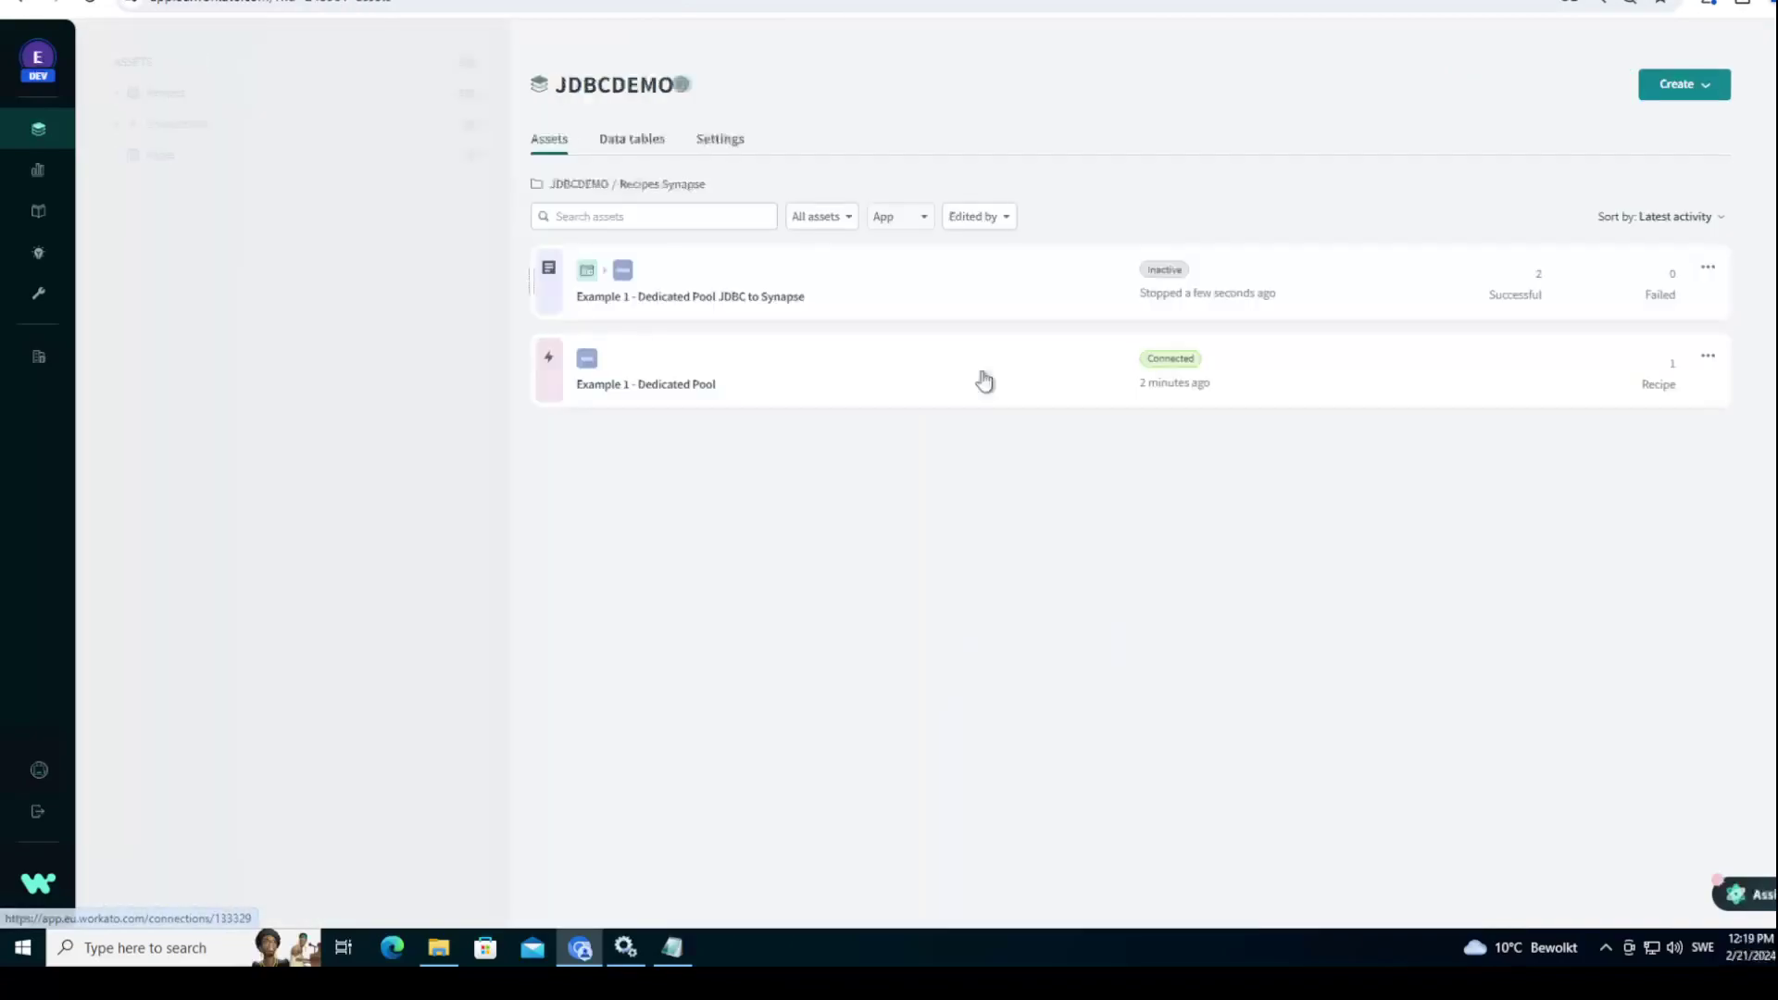
pyautogui.click(1678, 84)
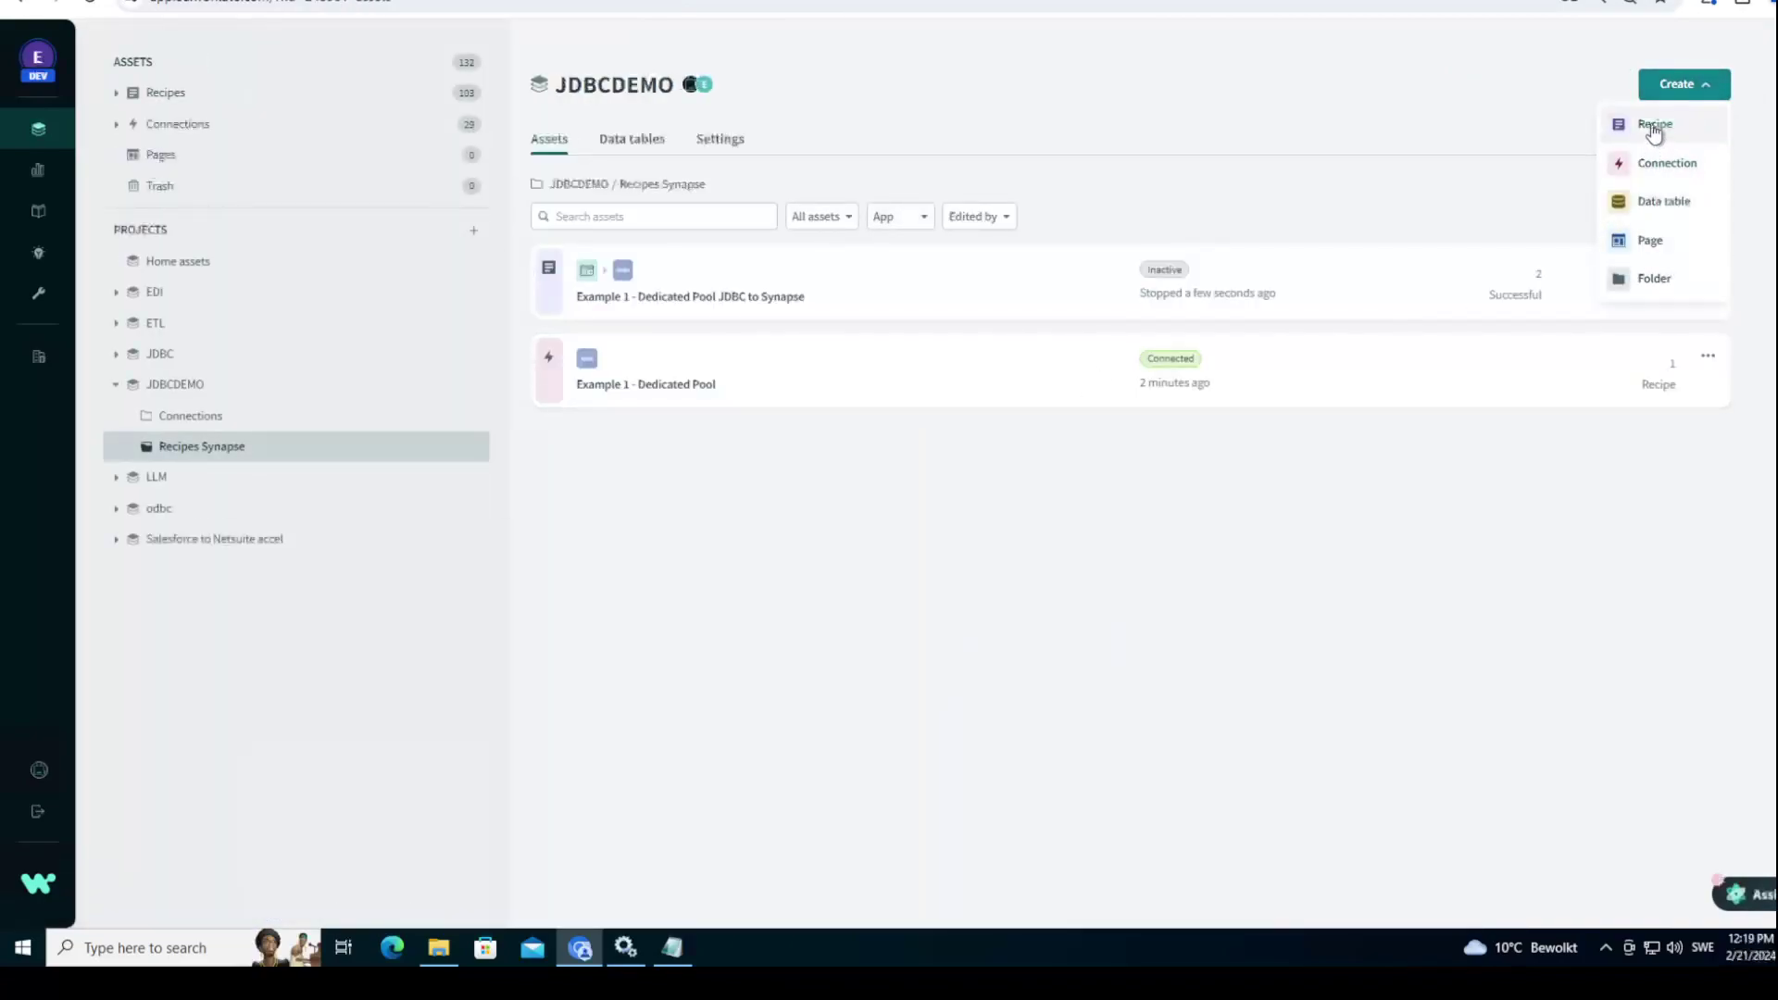
# Step: Create a recipe named 'Example 2 - Serverless Pool in Synapse (read only)' triggered by Run on a schedule
pyautogui.click(1654, 126)
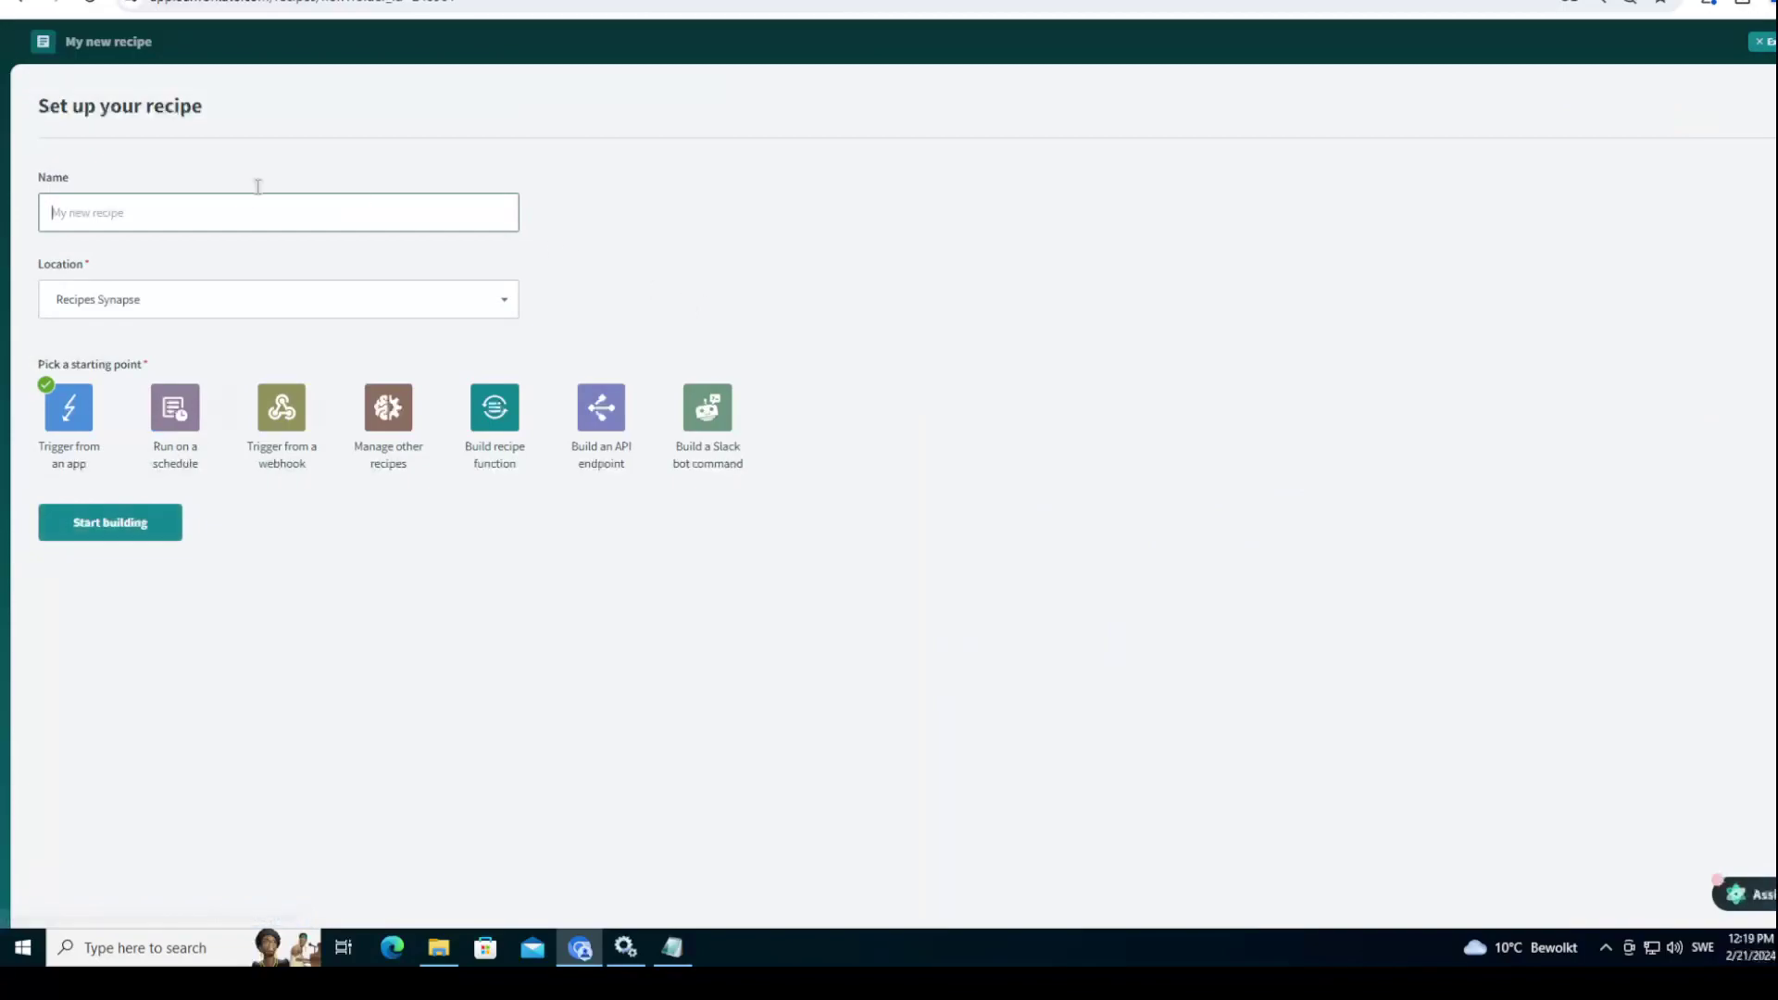
pyautogui.write('E')
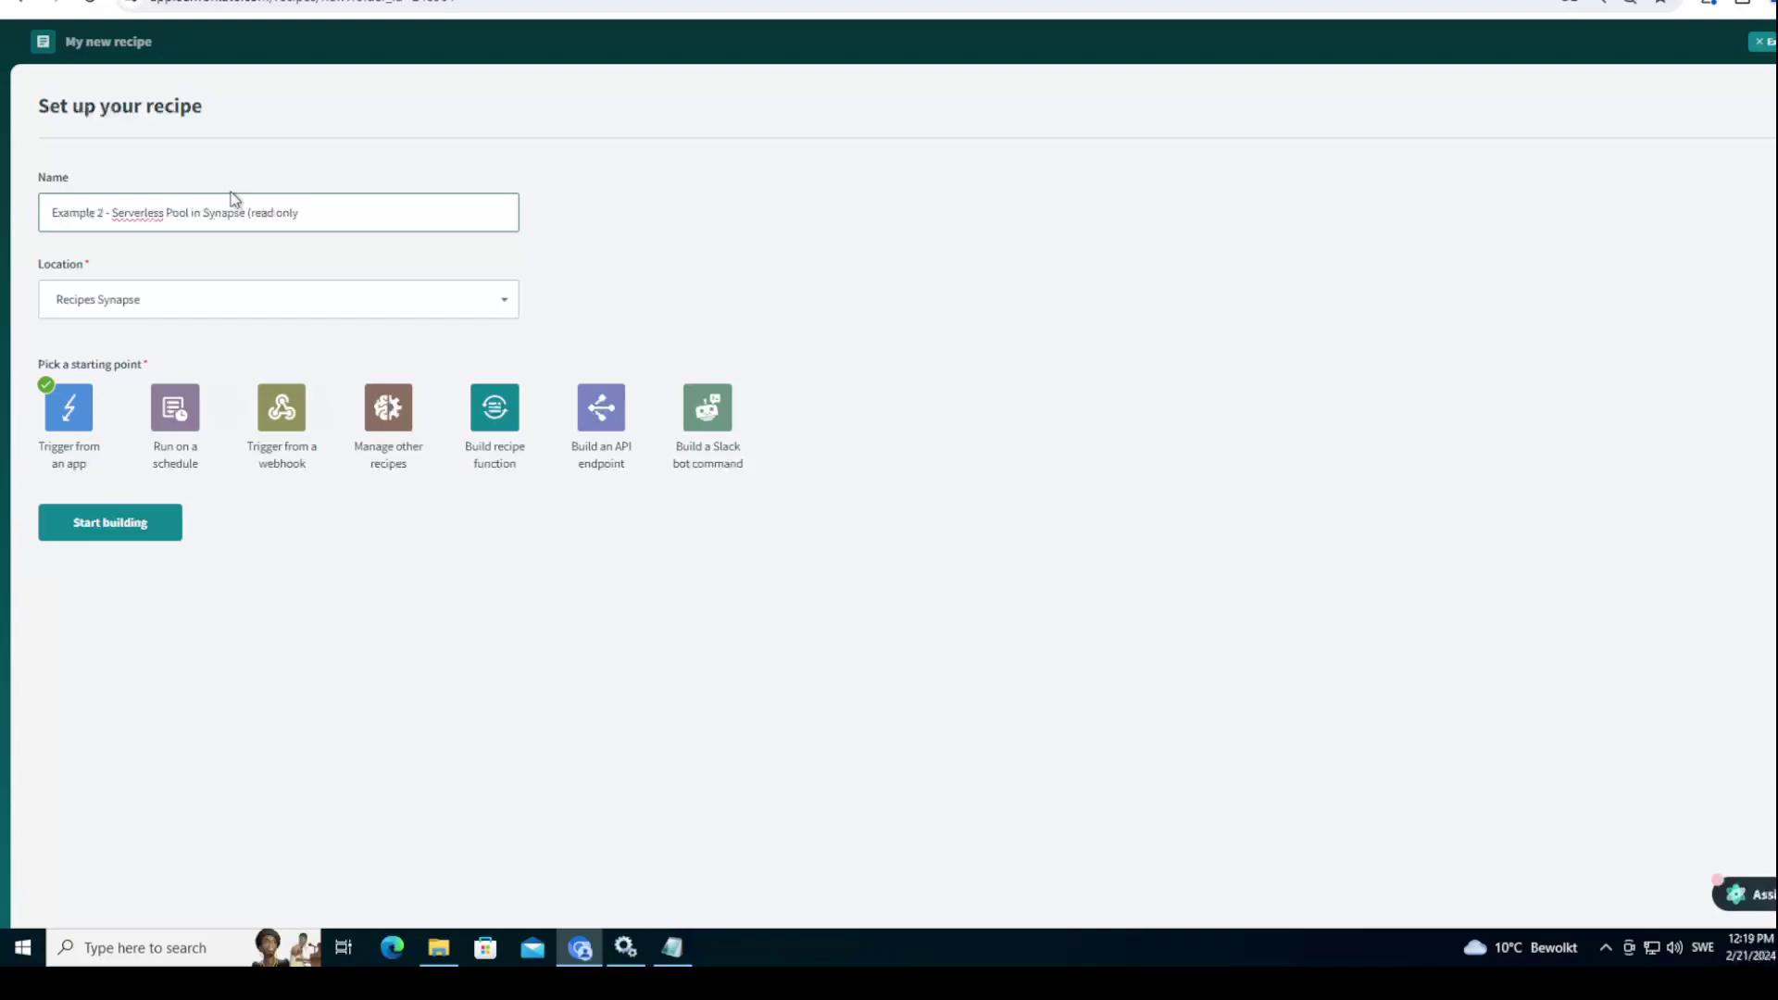
pyautogui.rightClick(137, 220)
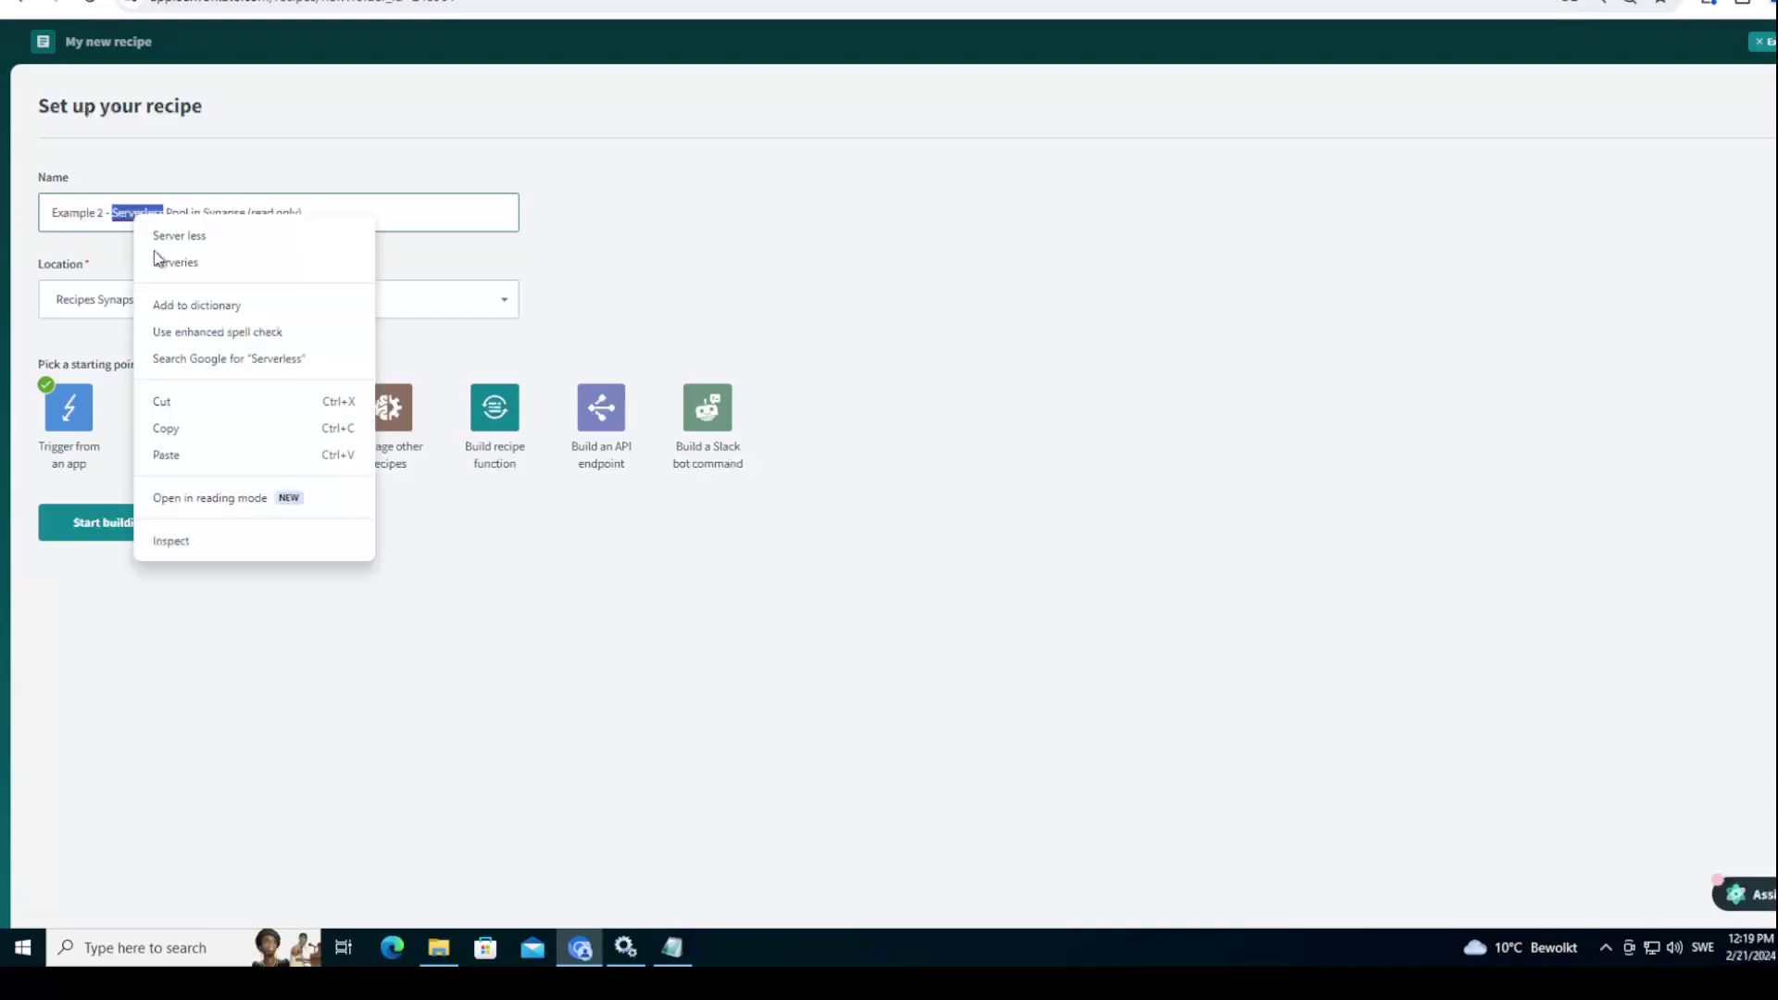
pyautogui.click(188, 273)
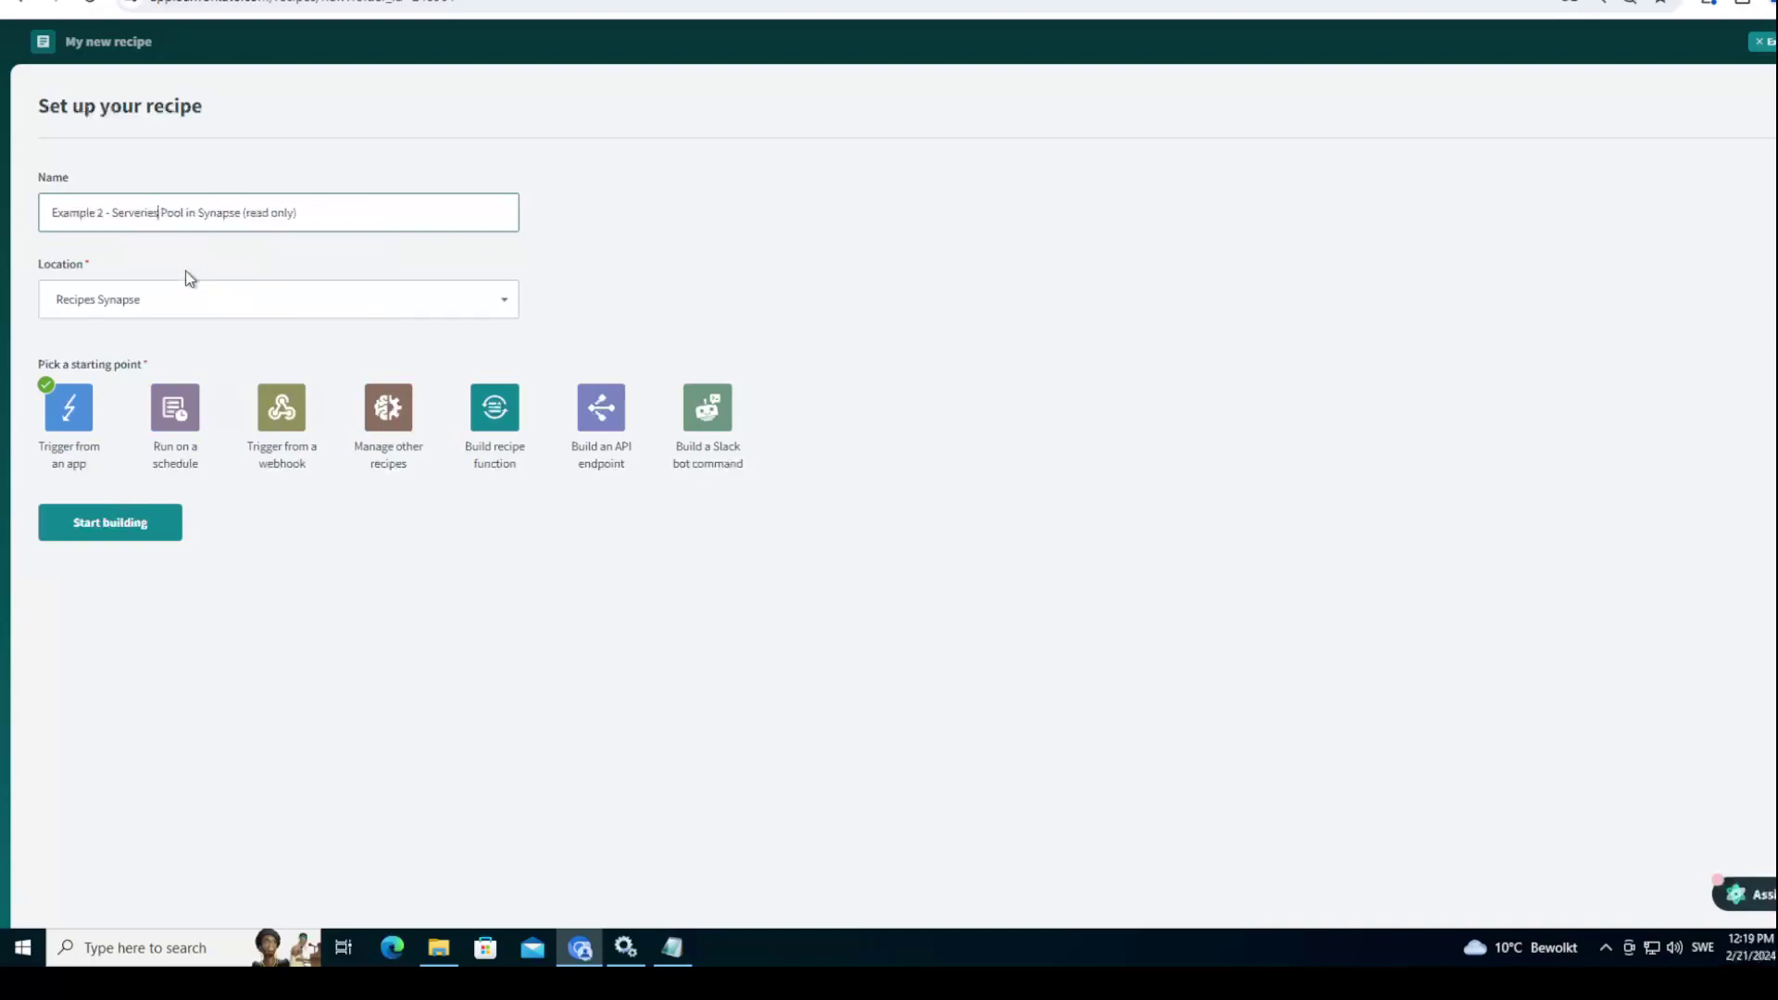
pyautogui.doubleClick(136, 212)
pyautogui.write('Serverlss')
pyautogui.press('BackSpace')
pyautogui.press('BackSpace')
pyautogui.write('ess')
pyautogui.click(447, 608)
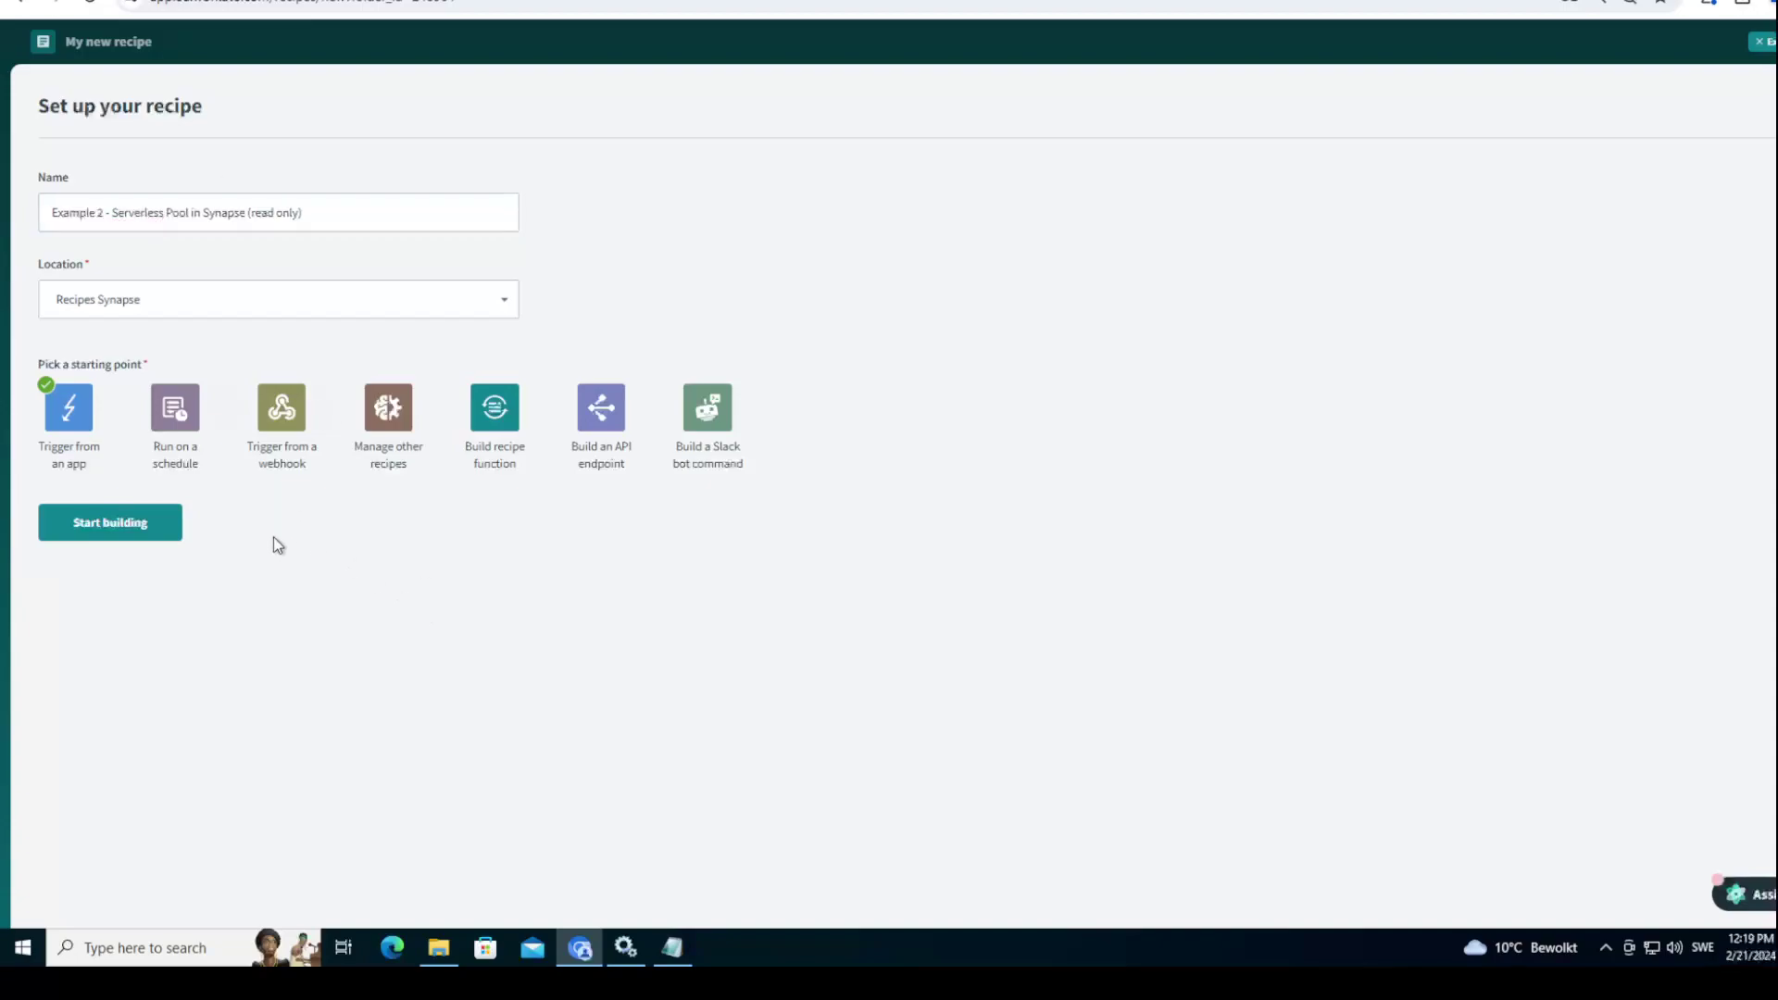
pyautogui.click(185, 463)
# Step: Start building the recipe and add step 2 as a JDBC app action
pyautogui.click(158, 519)
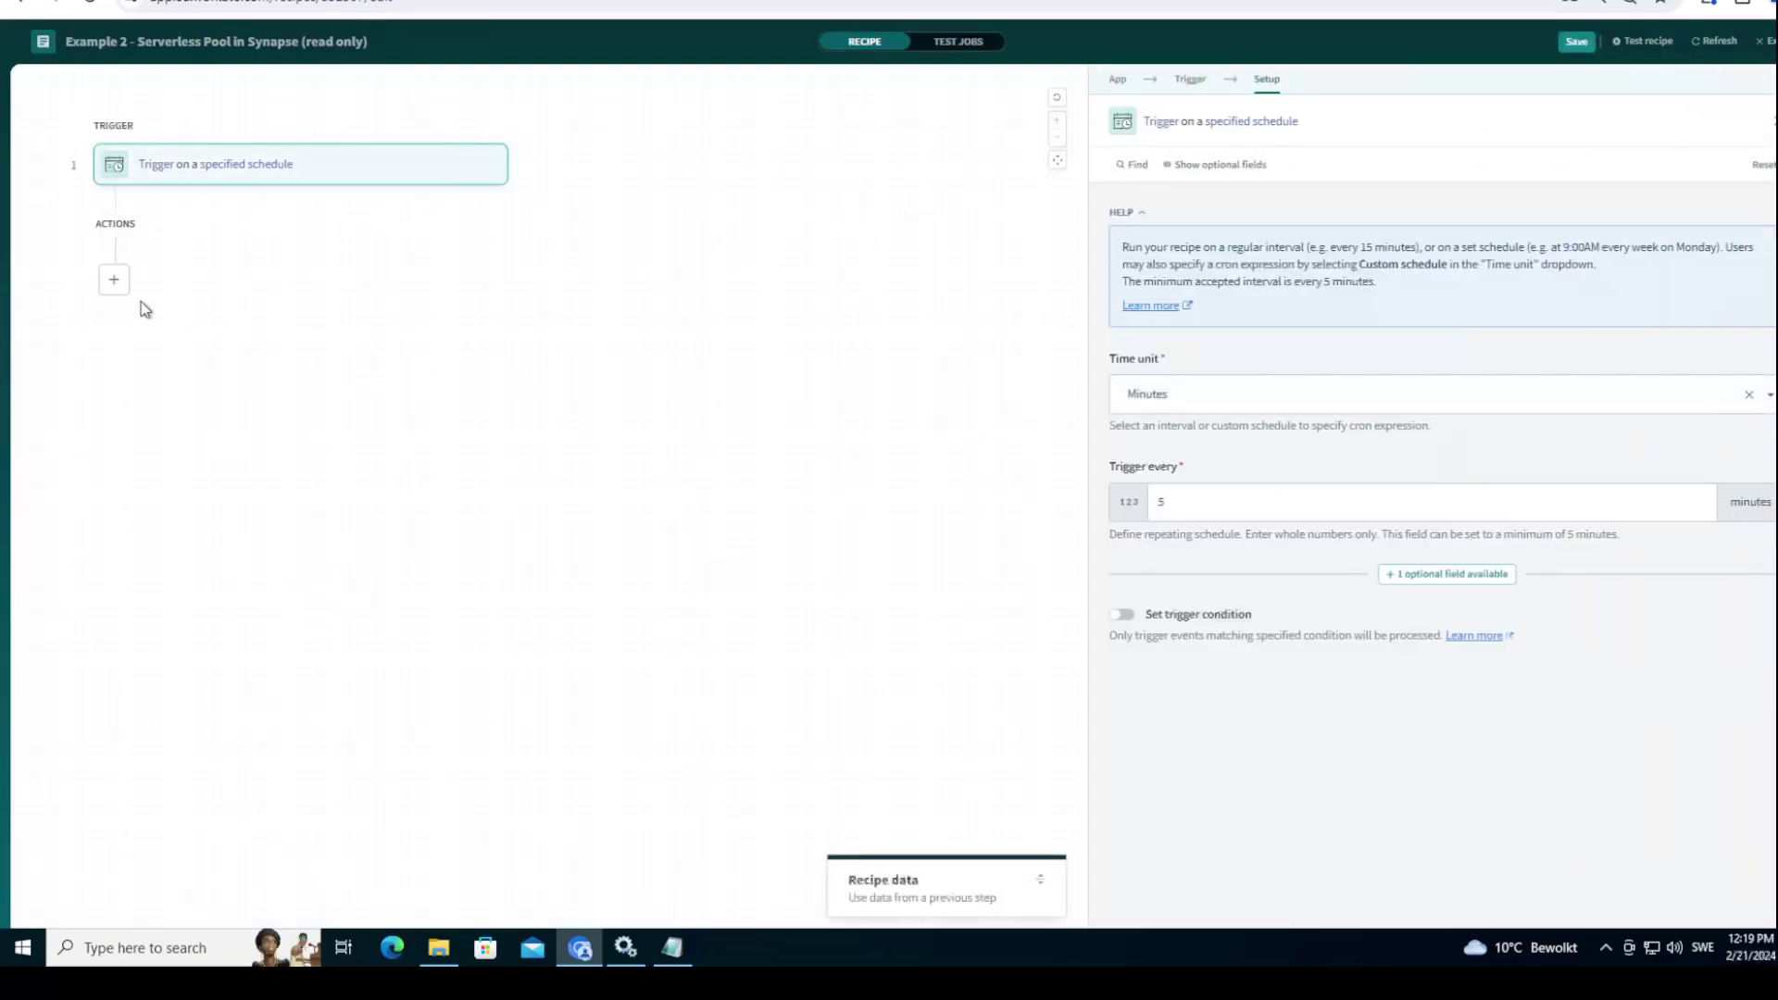
pyautogui.click(113, 280)
pyautogui.click(118, 326)
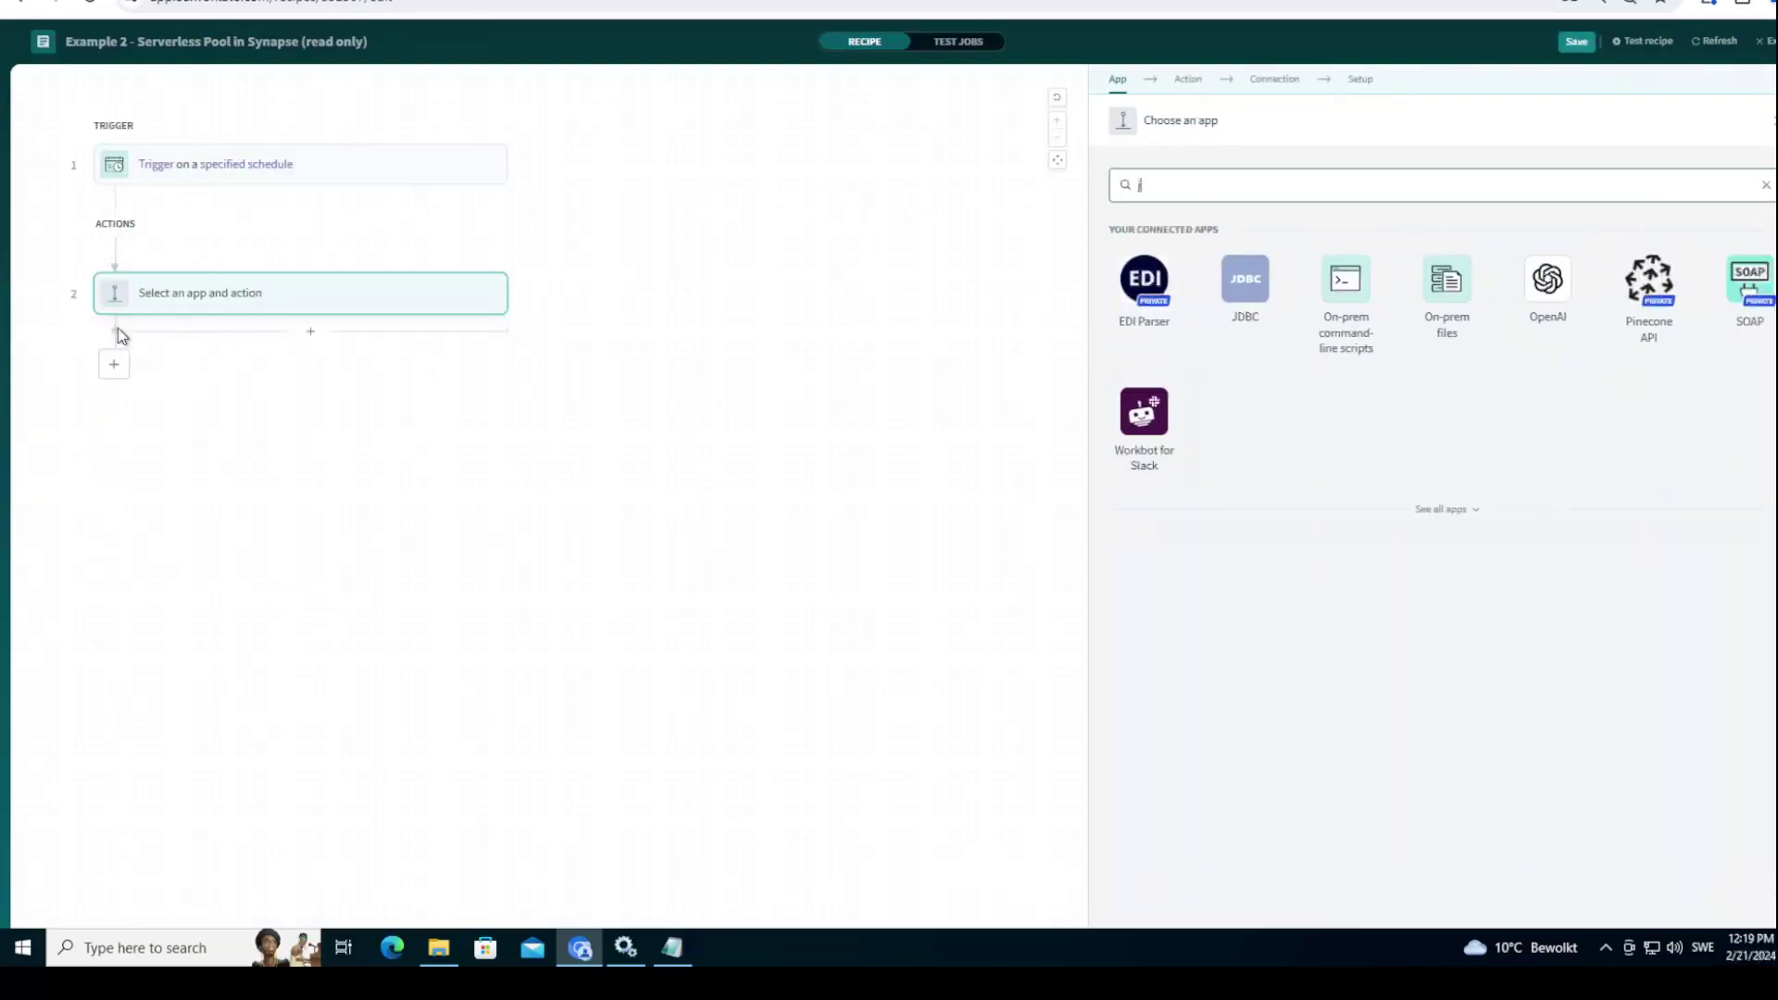
pyautogui.write('jdbc')
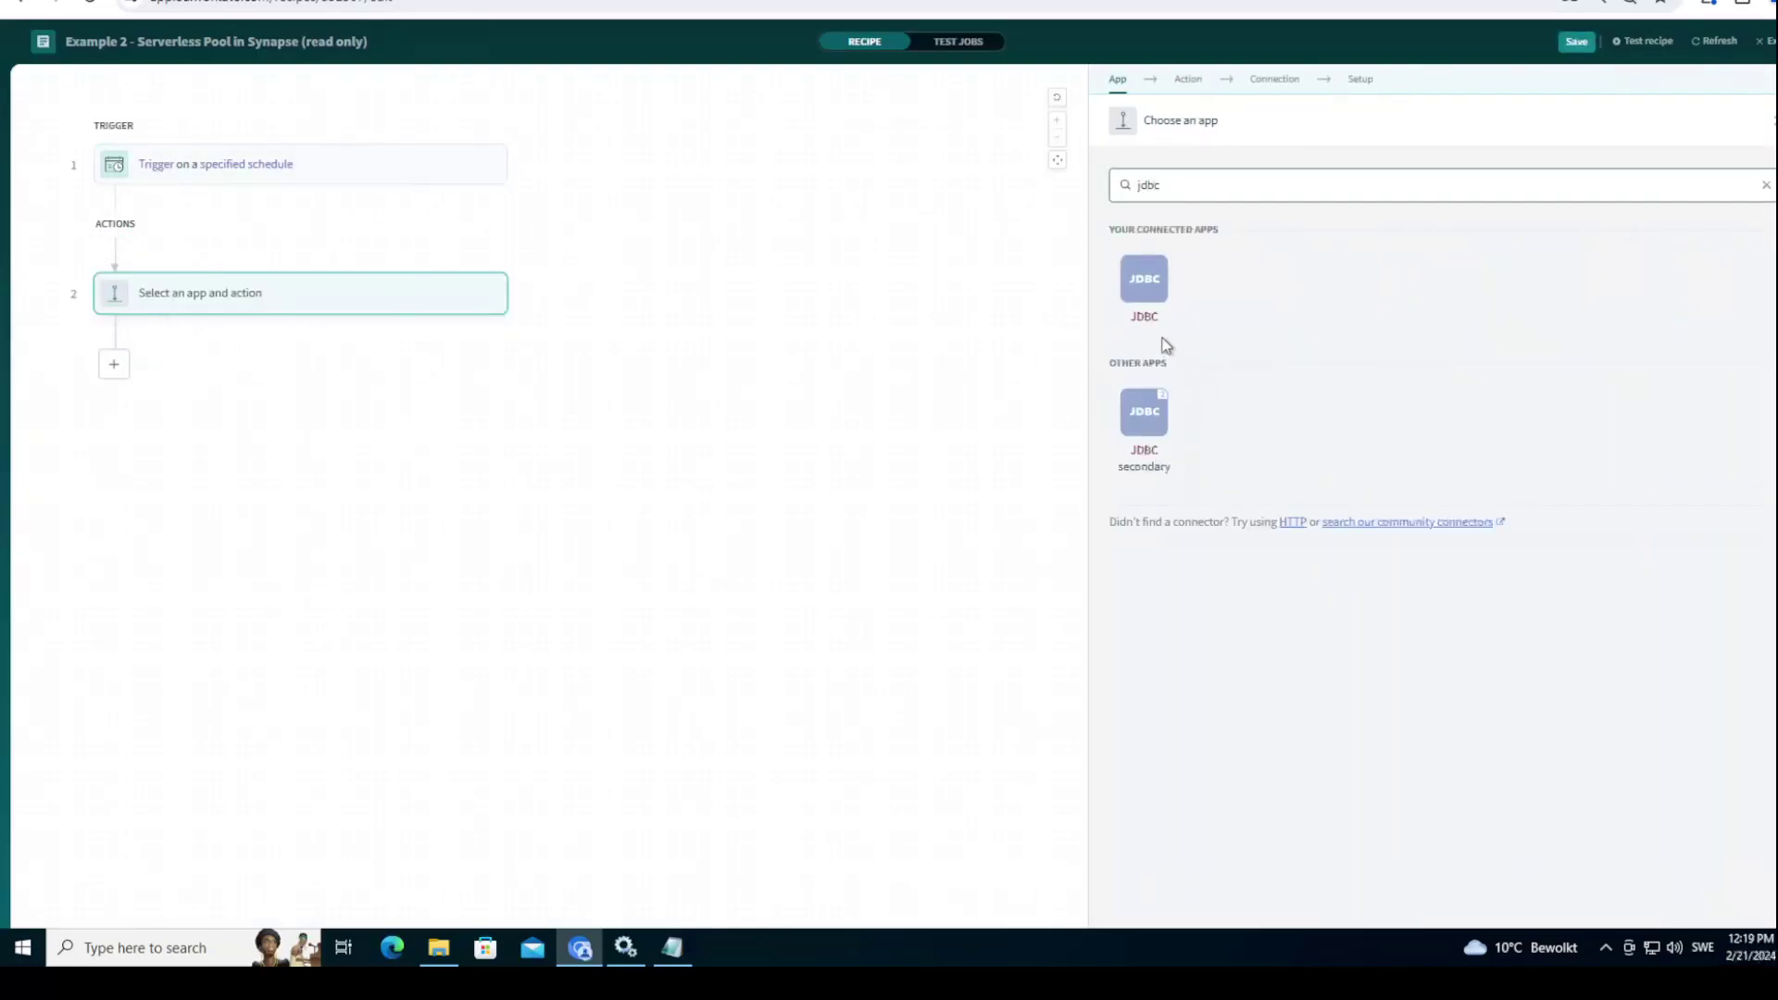
pyautogui.click(1160, 331)
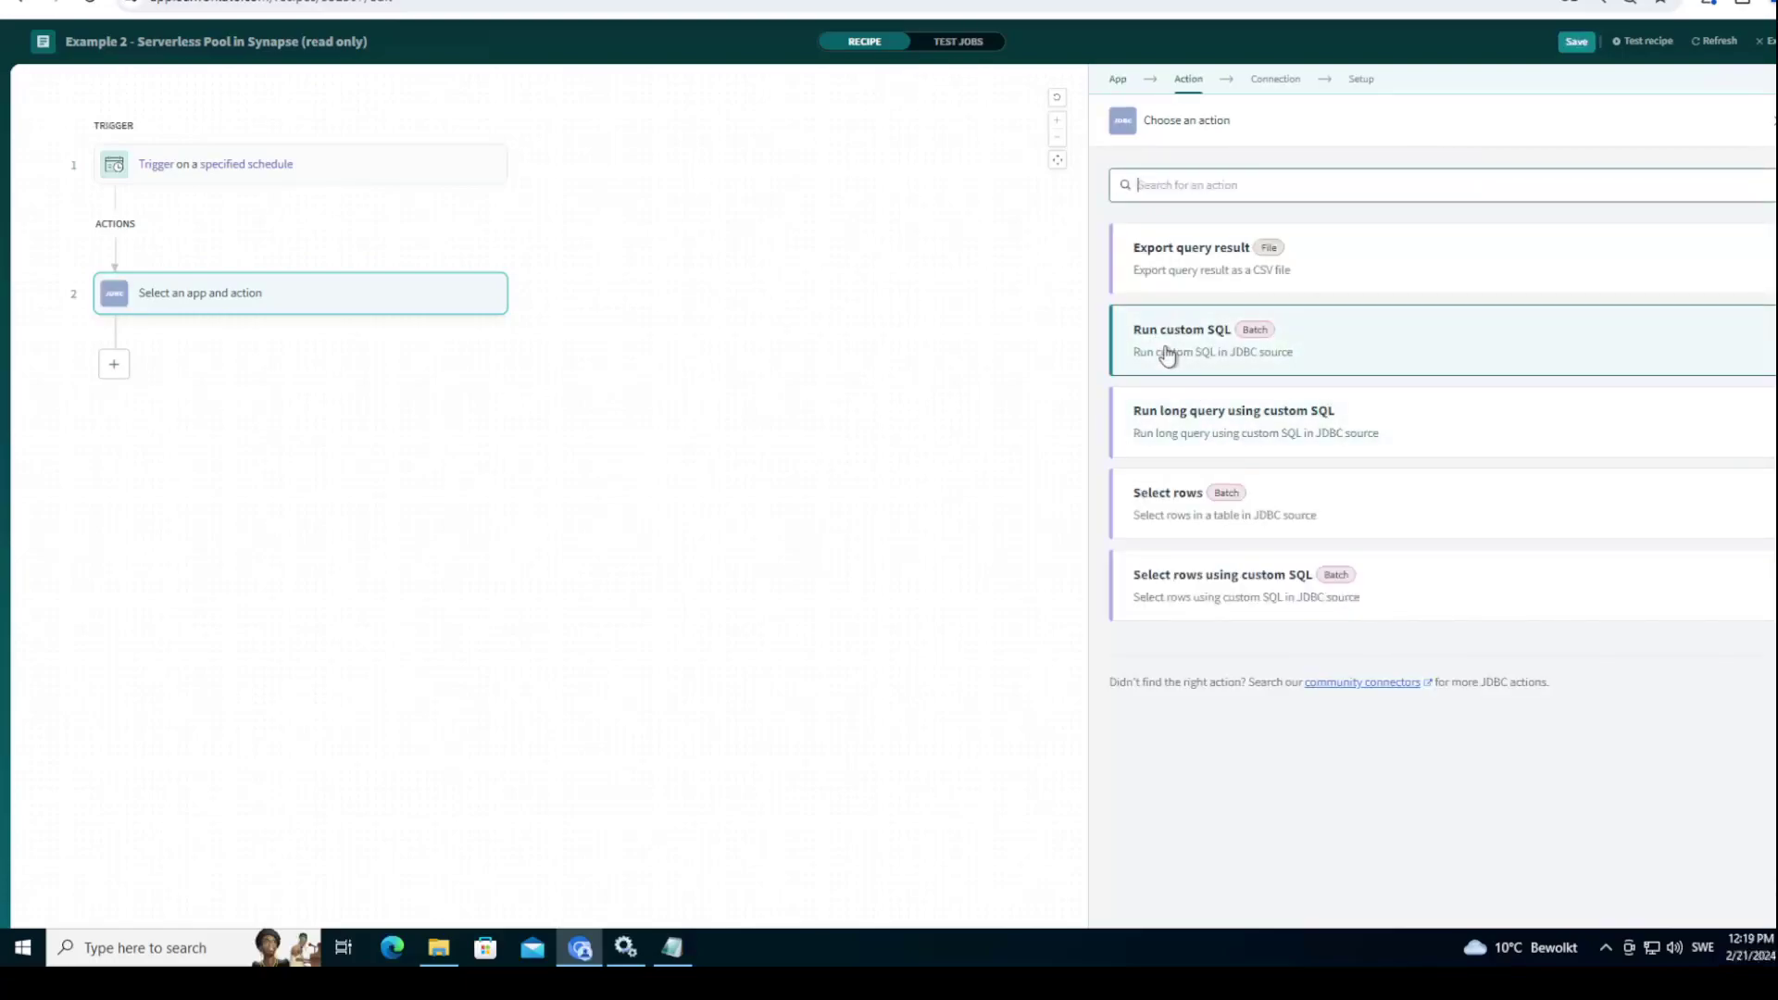
# Step: Make step 2 Run custom SQL on a new JDBC connection 'Example 2 - Serverless Pool' using SynapseJDBCGroup
pyautogui.click(1167, 358)
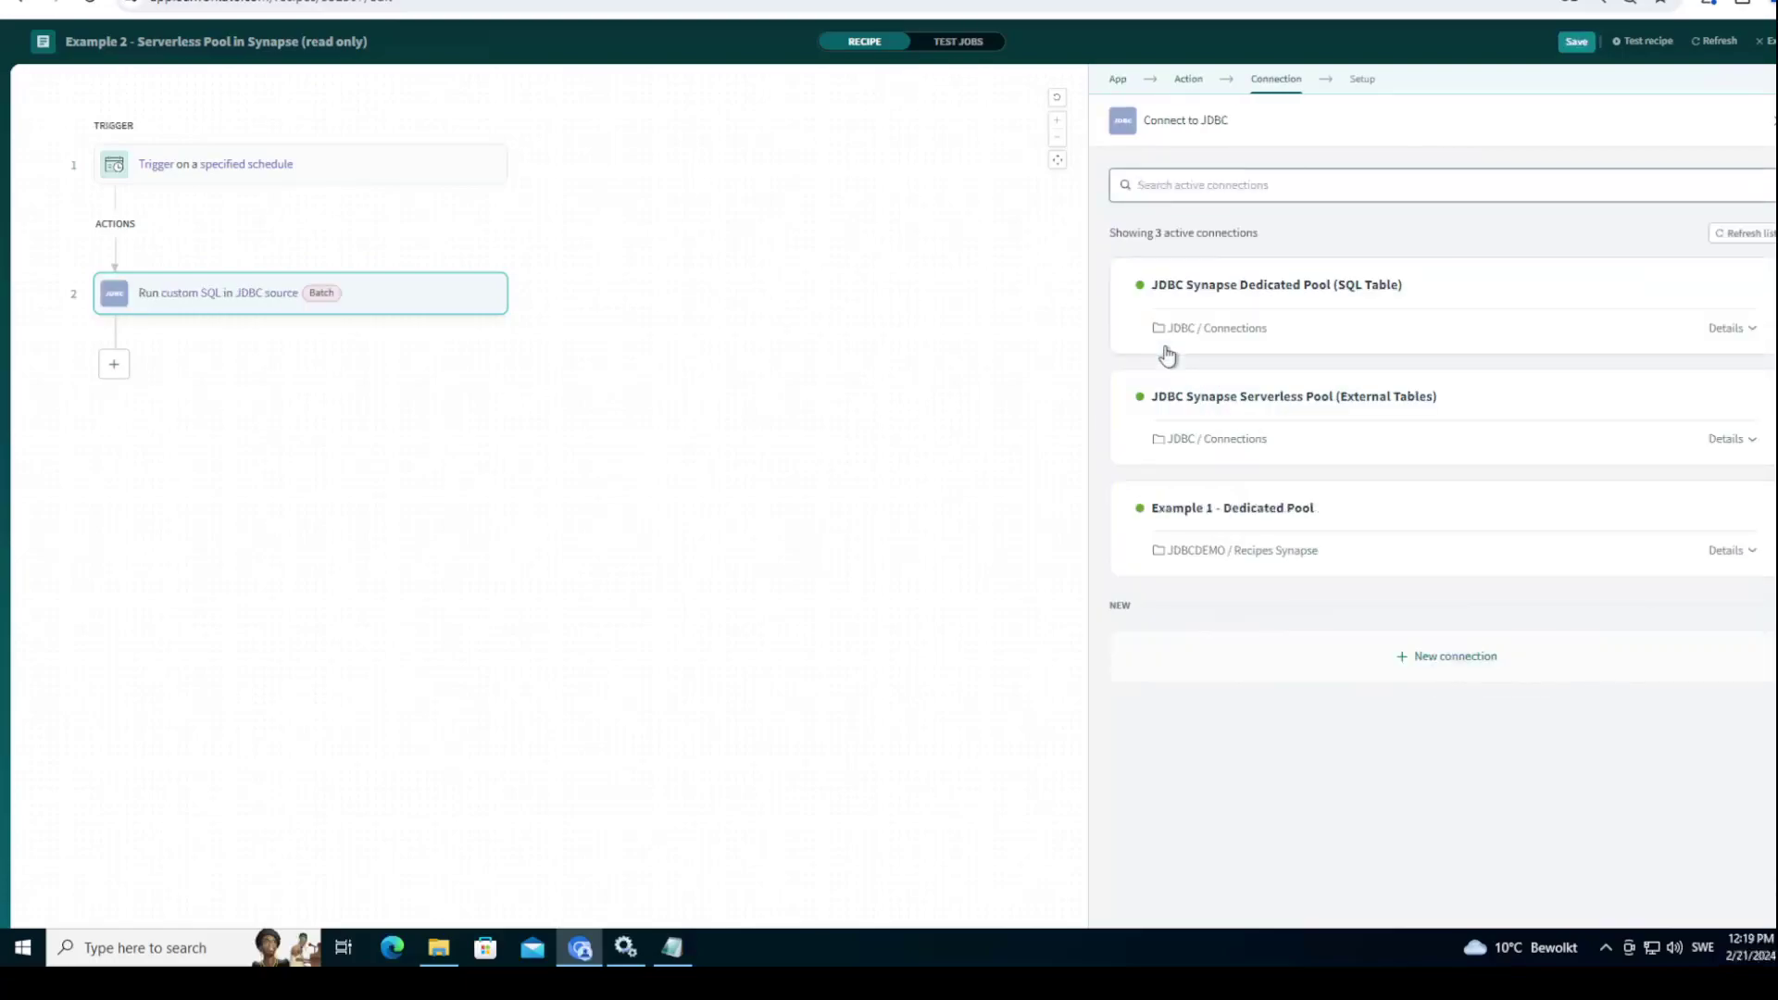
pyautogui.click(1480, 660)
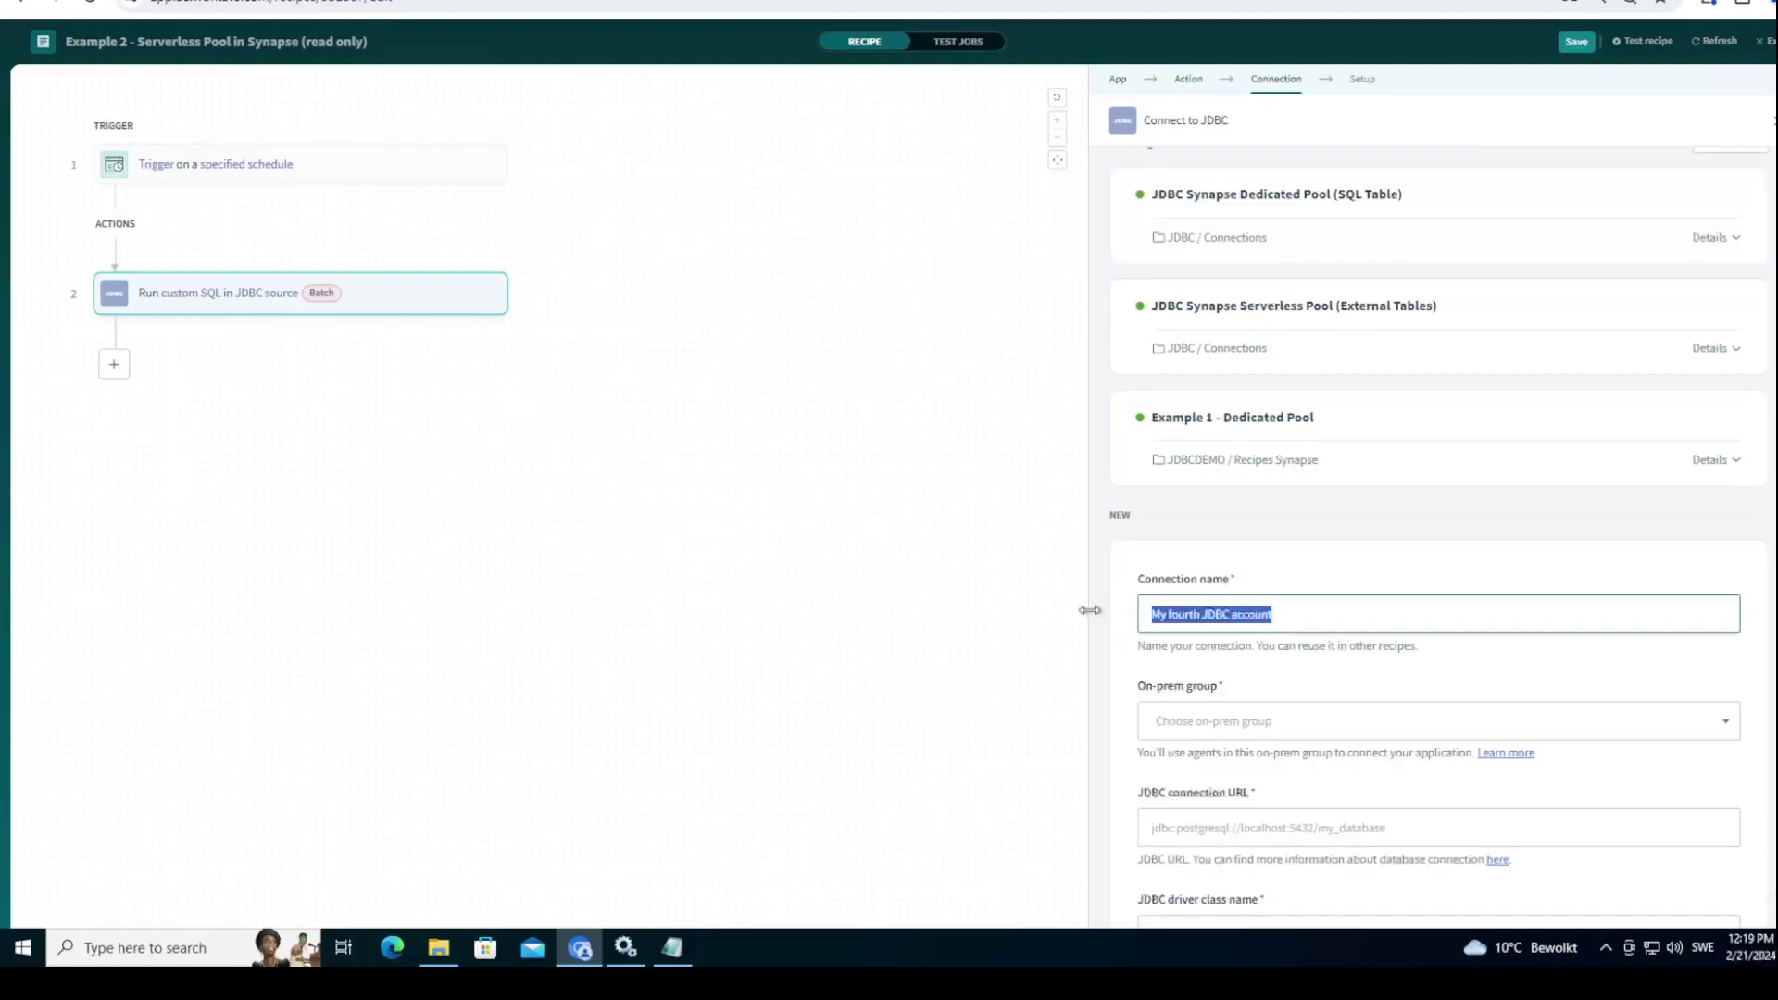
pyautogui.write('Example 2 - Serverless Pool')
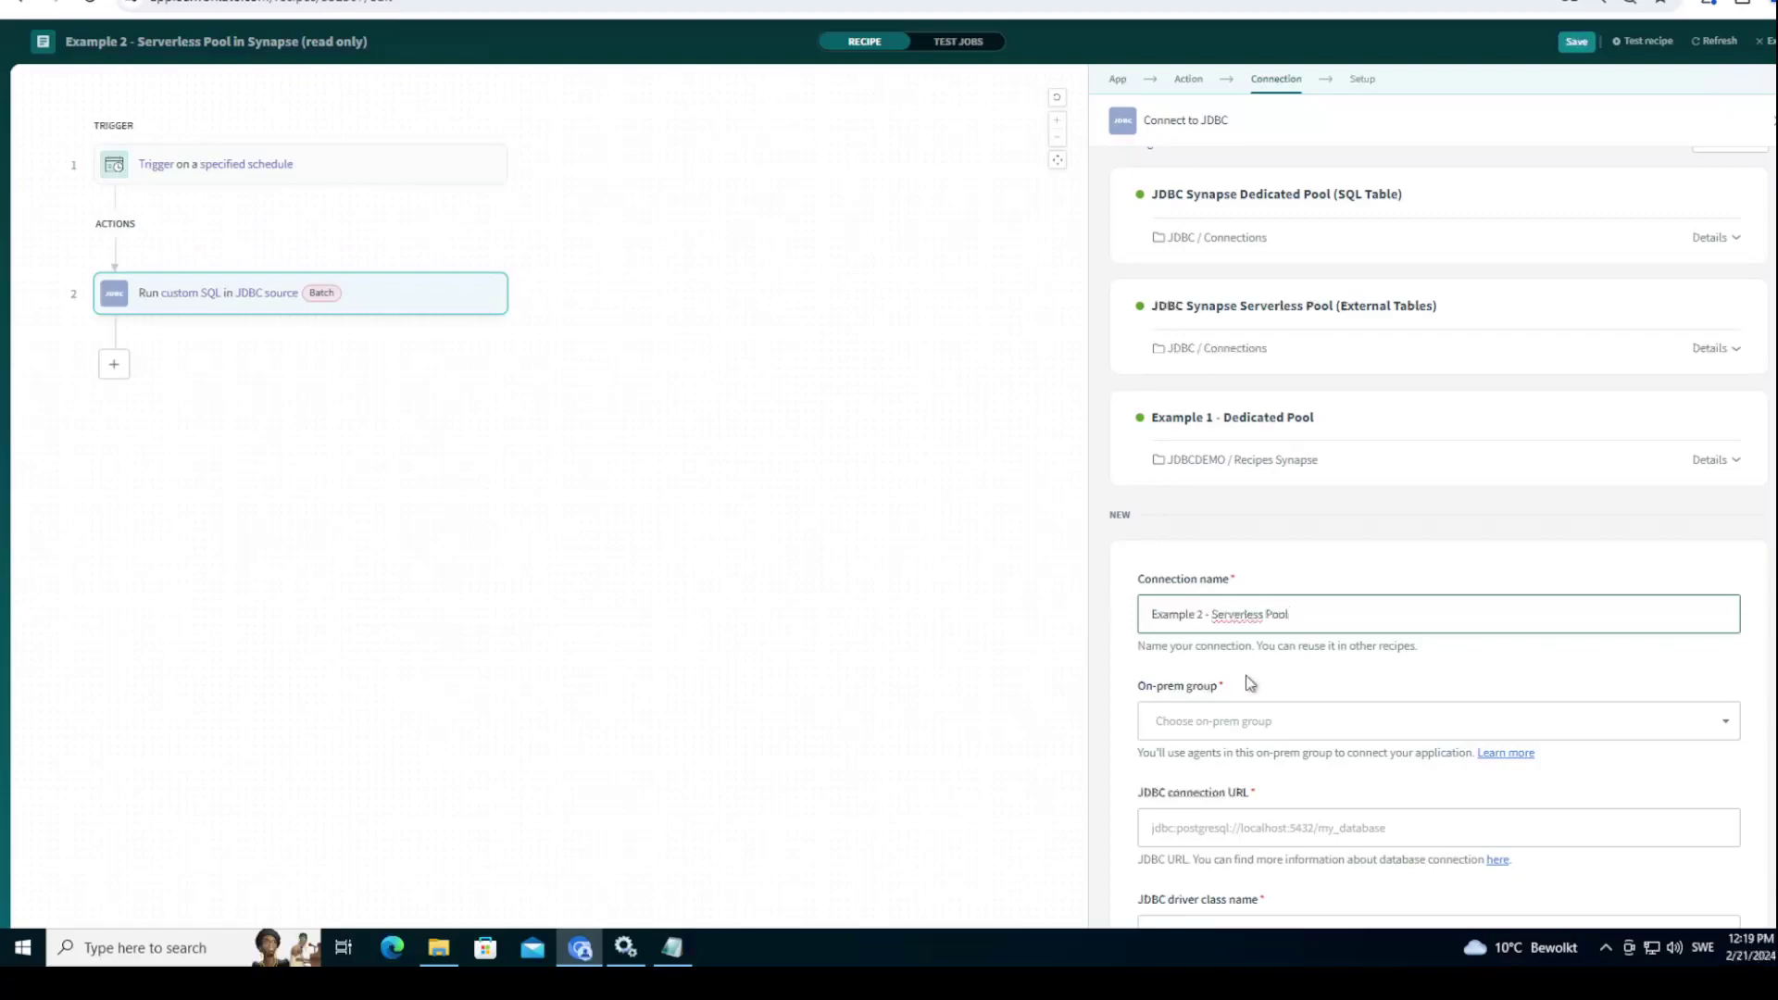
pyautogui.scroll(-3, 1300, 686)
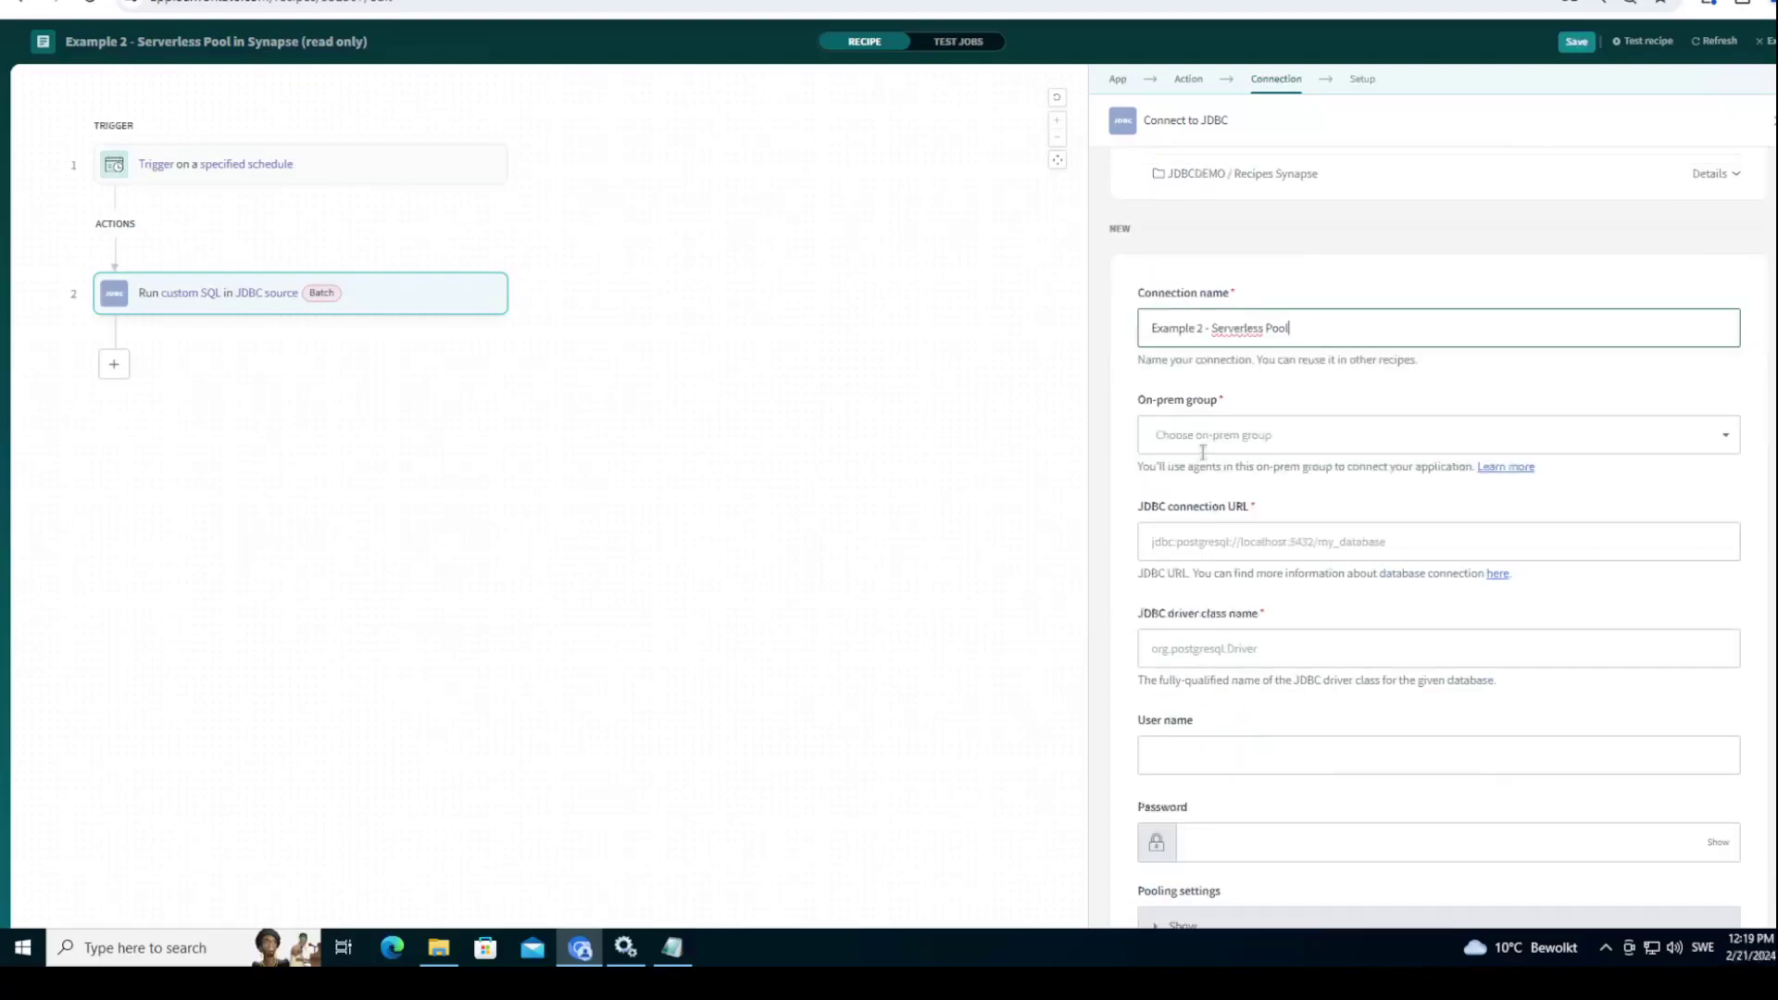
pyautogui.click(1202, 434)
pyautogui.click(1202, 483)
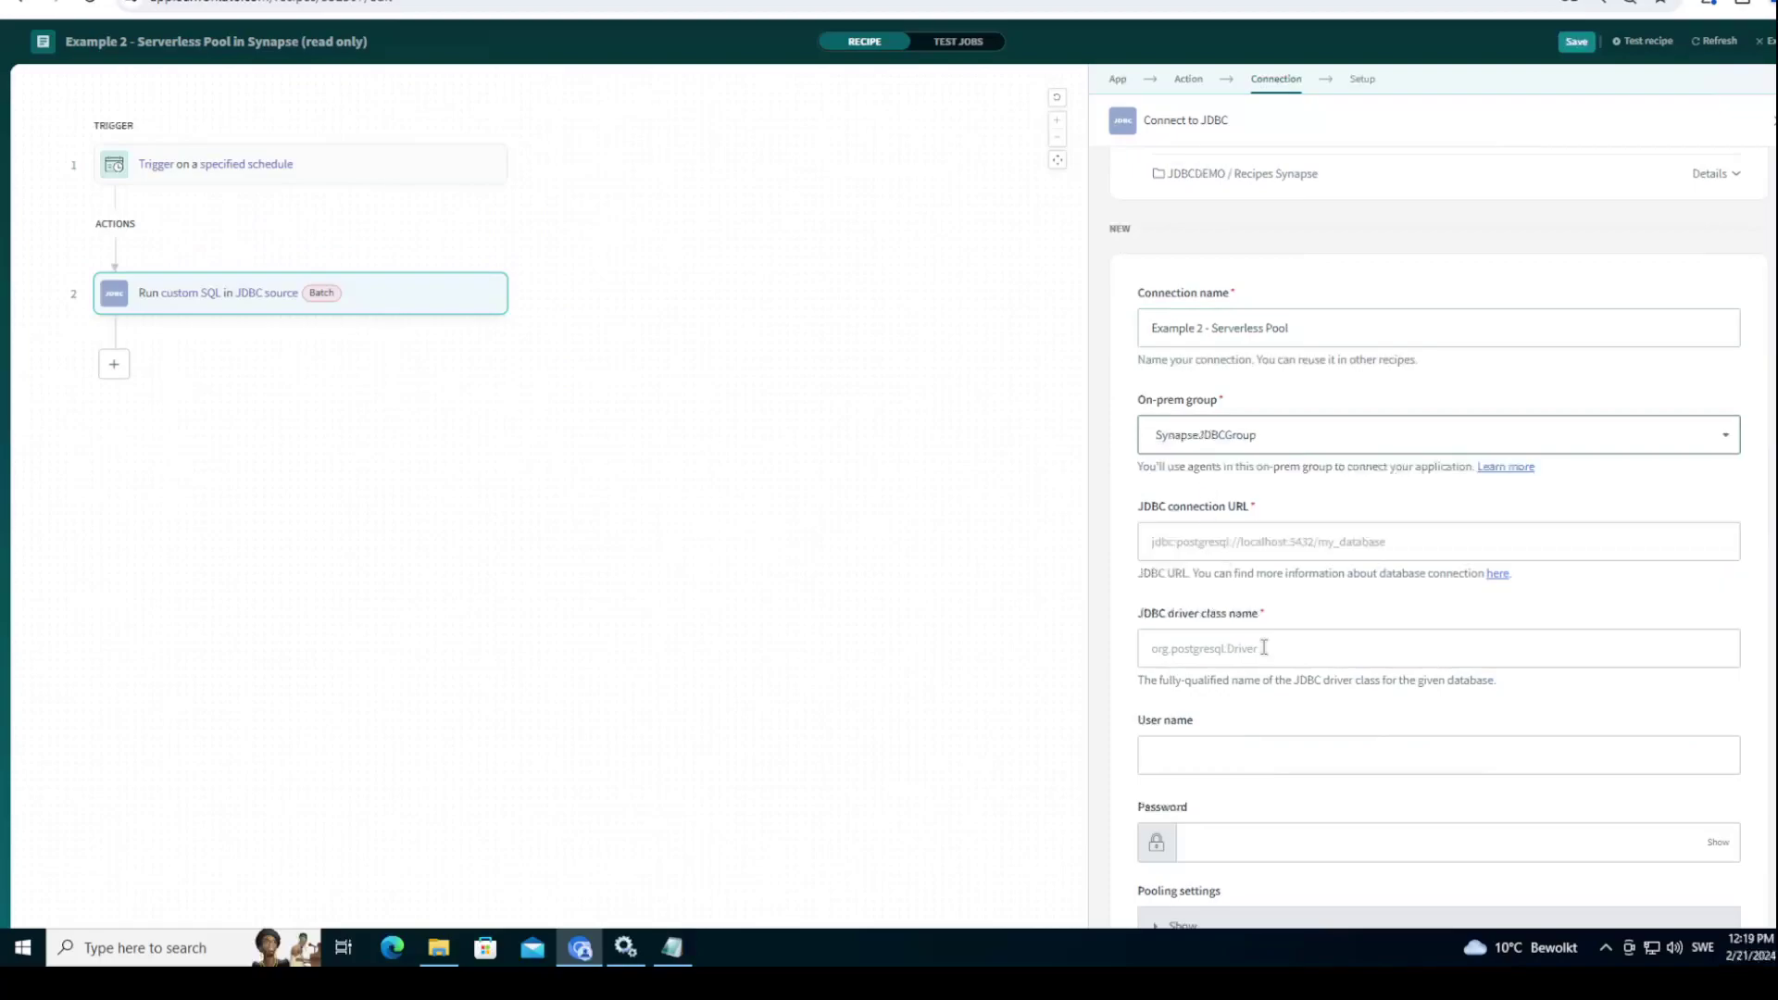
pyautogui.scroll(-2, 1264, 647)
pyautogui.click(1191, 365)
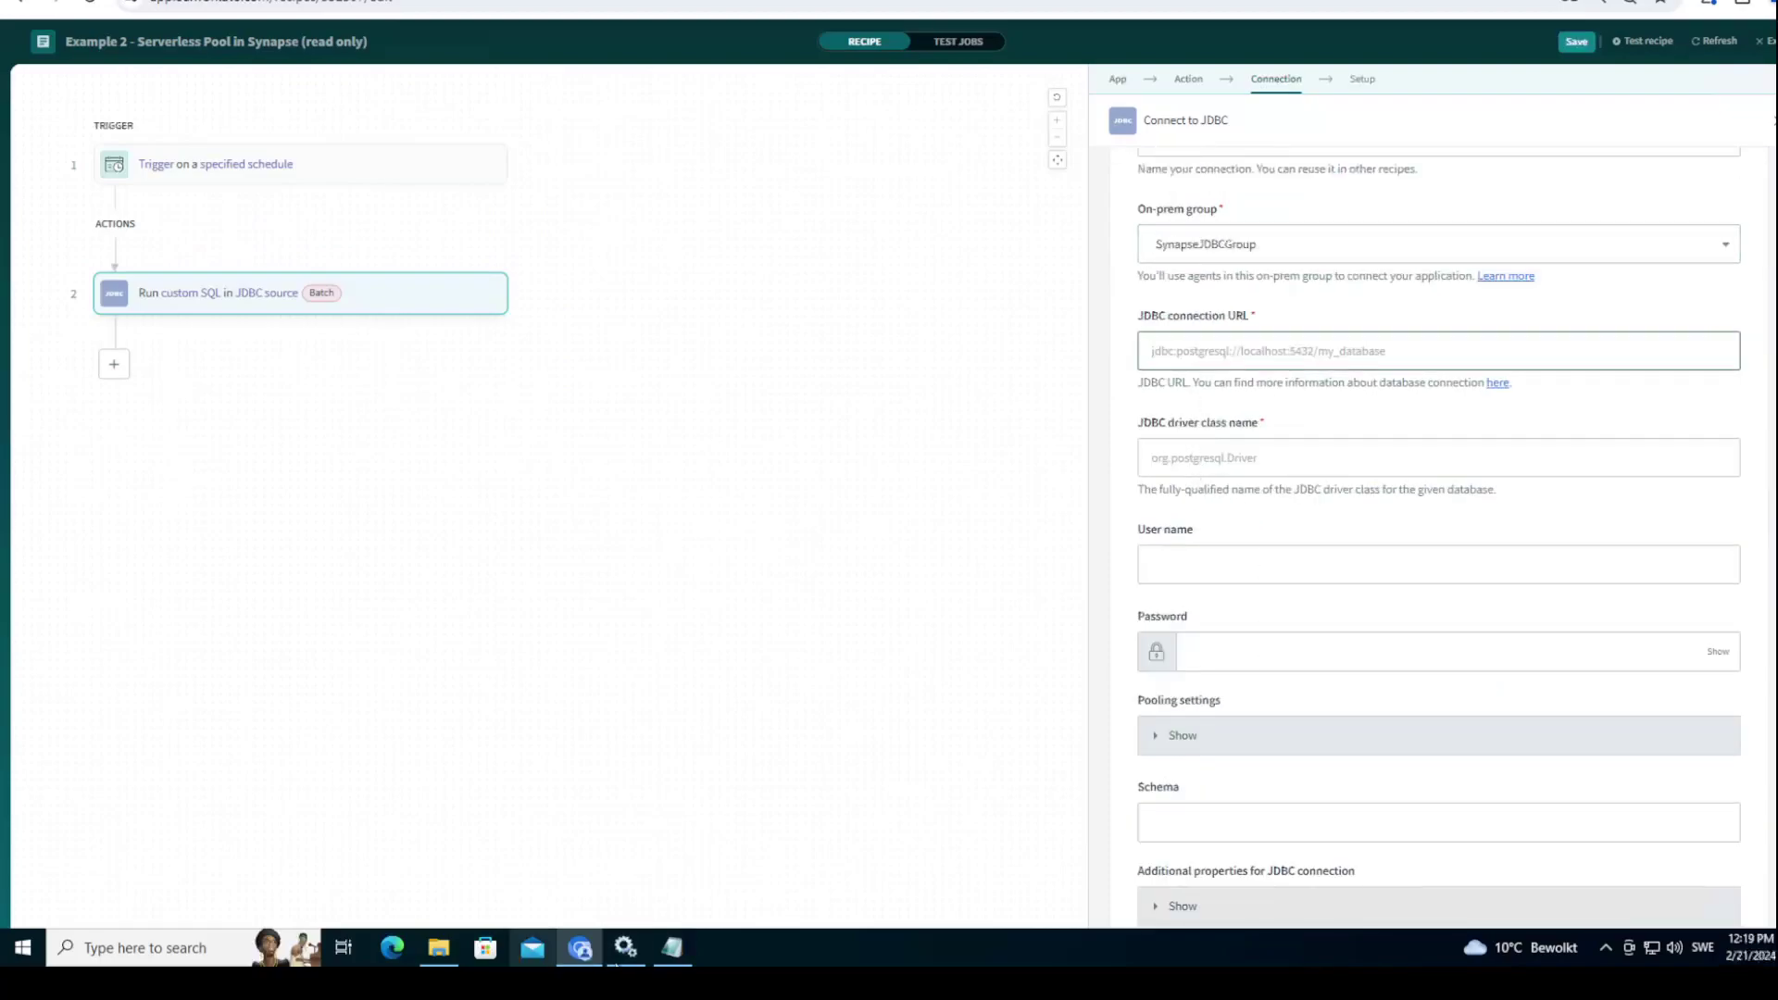
# Step: Duplicate the dedicatedPool1 JDBC connection string onto a new Notepad line and select its host name
pyautogui.click(672, 947)
pyautogui.moveTo(468, 388); pyautogui.dragTo(369, 348)
pyautogui.hotkey('ctrl', 'c')
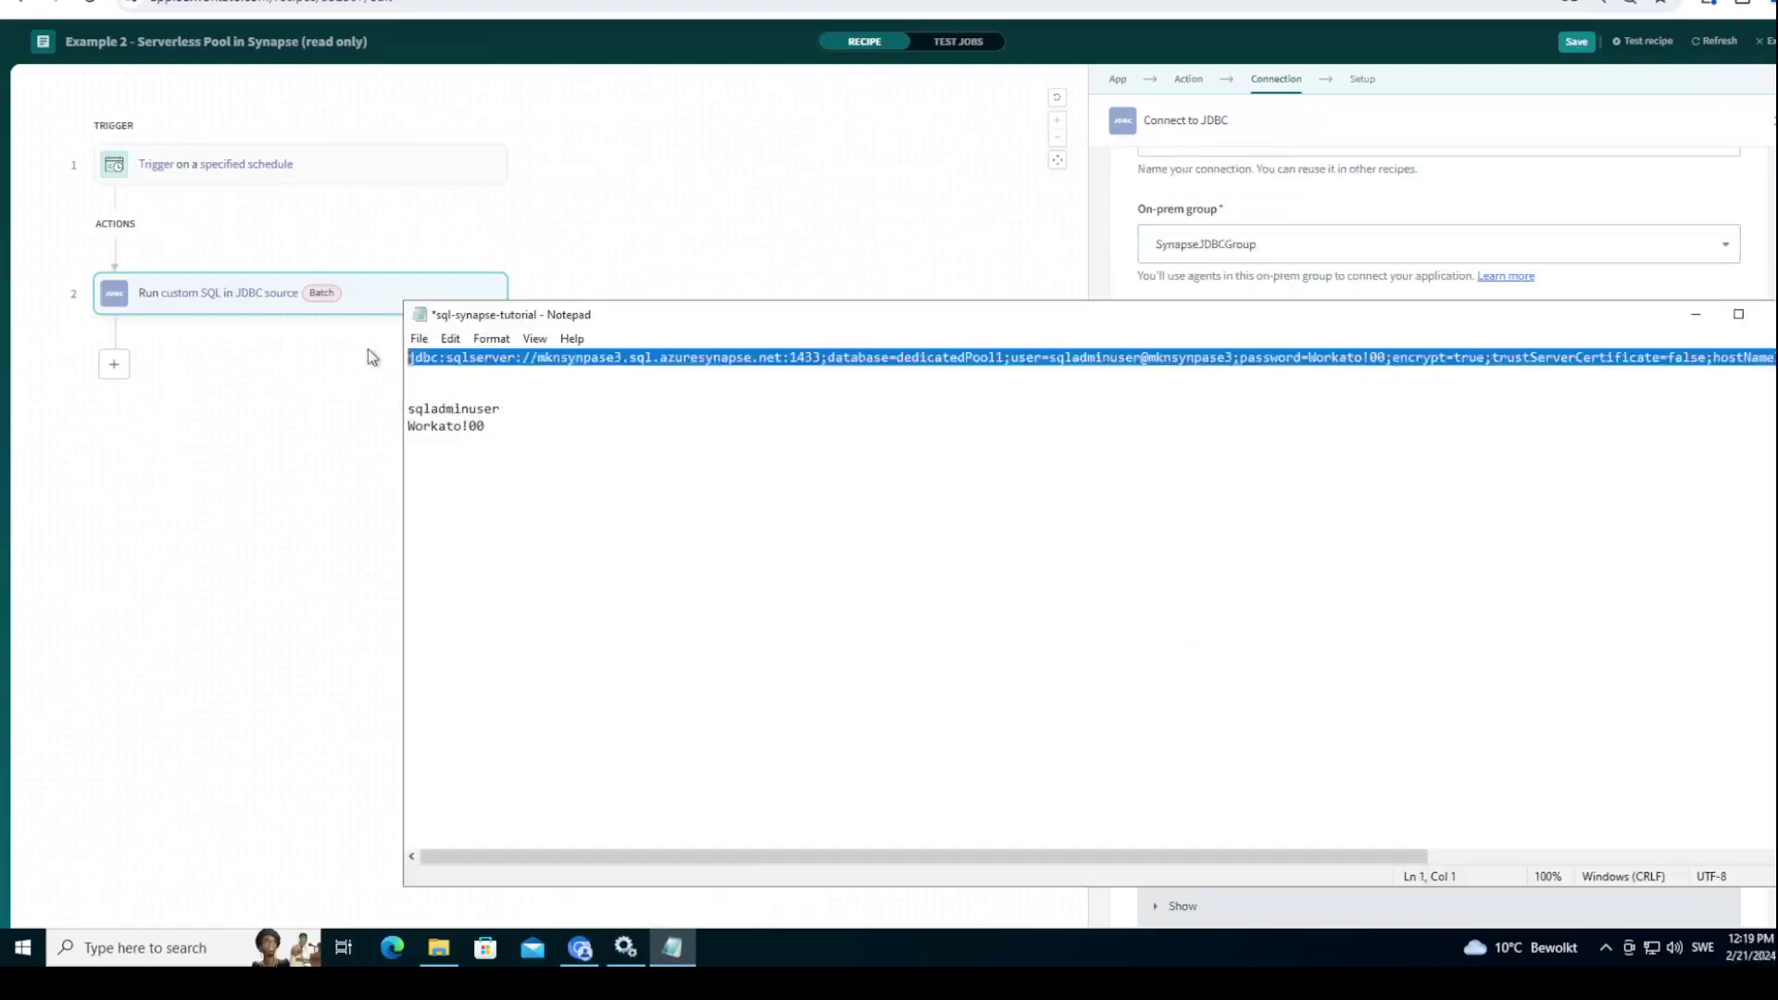
pyautogui.press('Right')
pyautogui.press('Return')
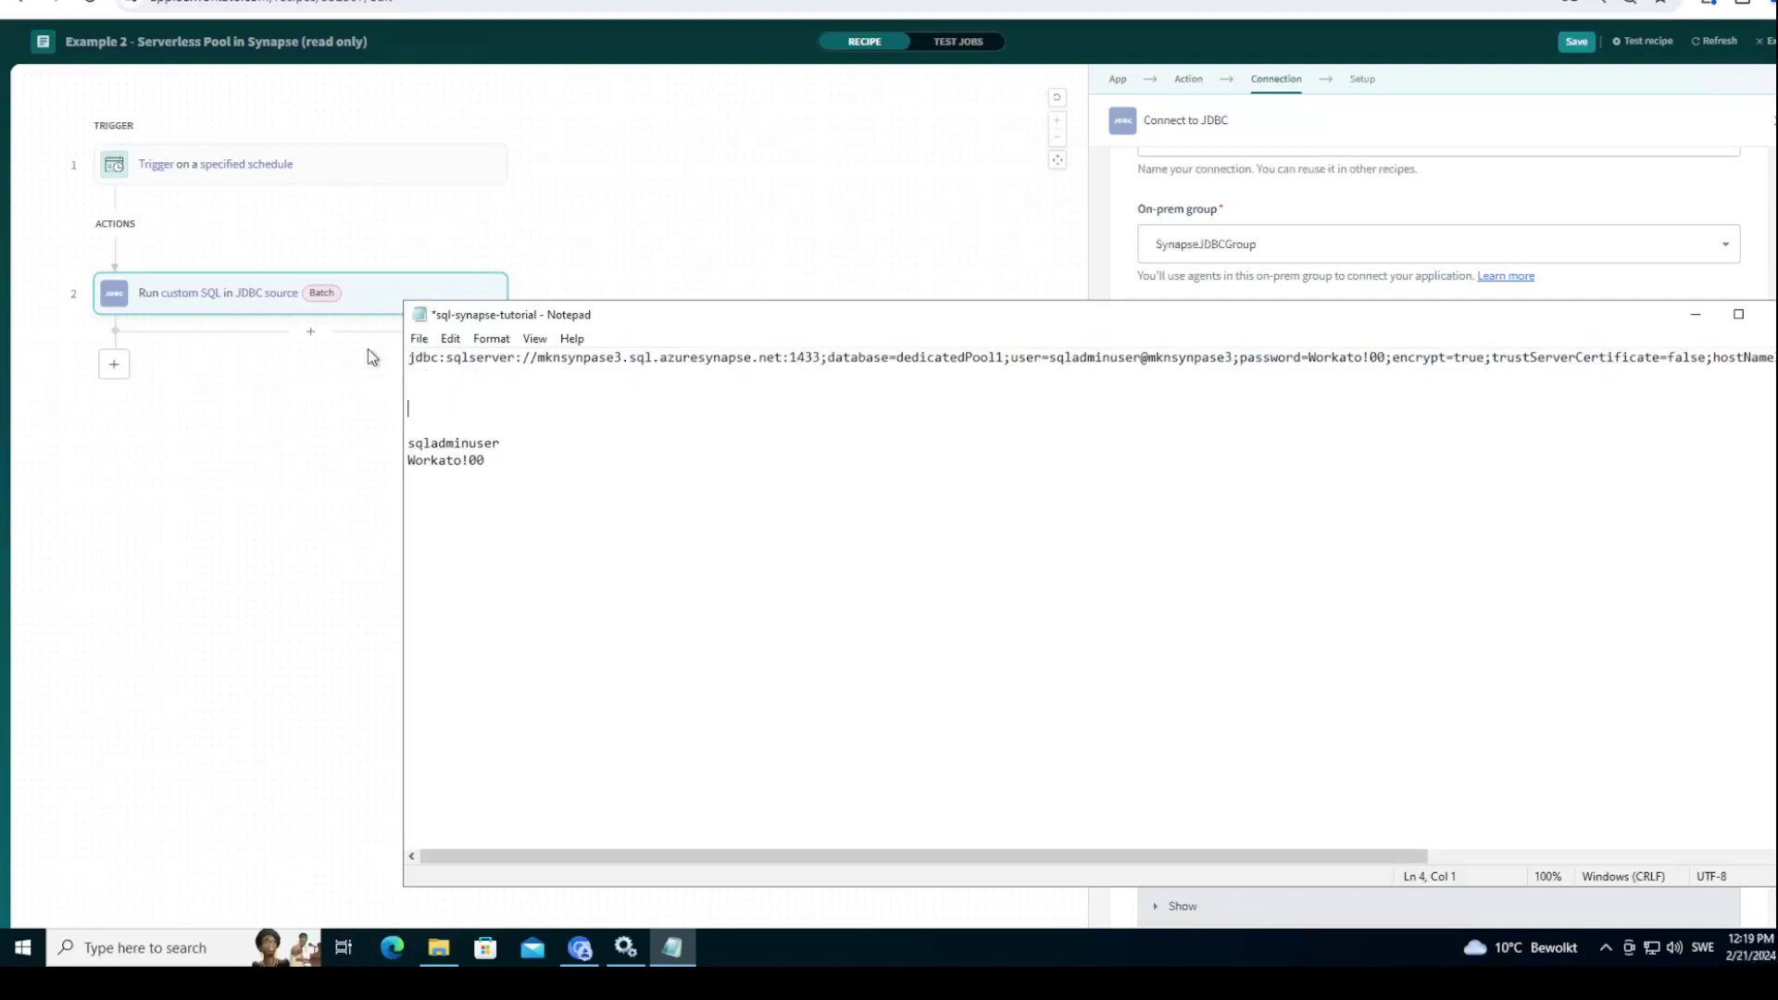
pyautogui.hotkey('ctrl', 'v')
pyautogui.moveTo(537, 408); pyautogui.dragTo(621, 408)
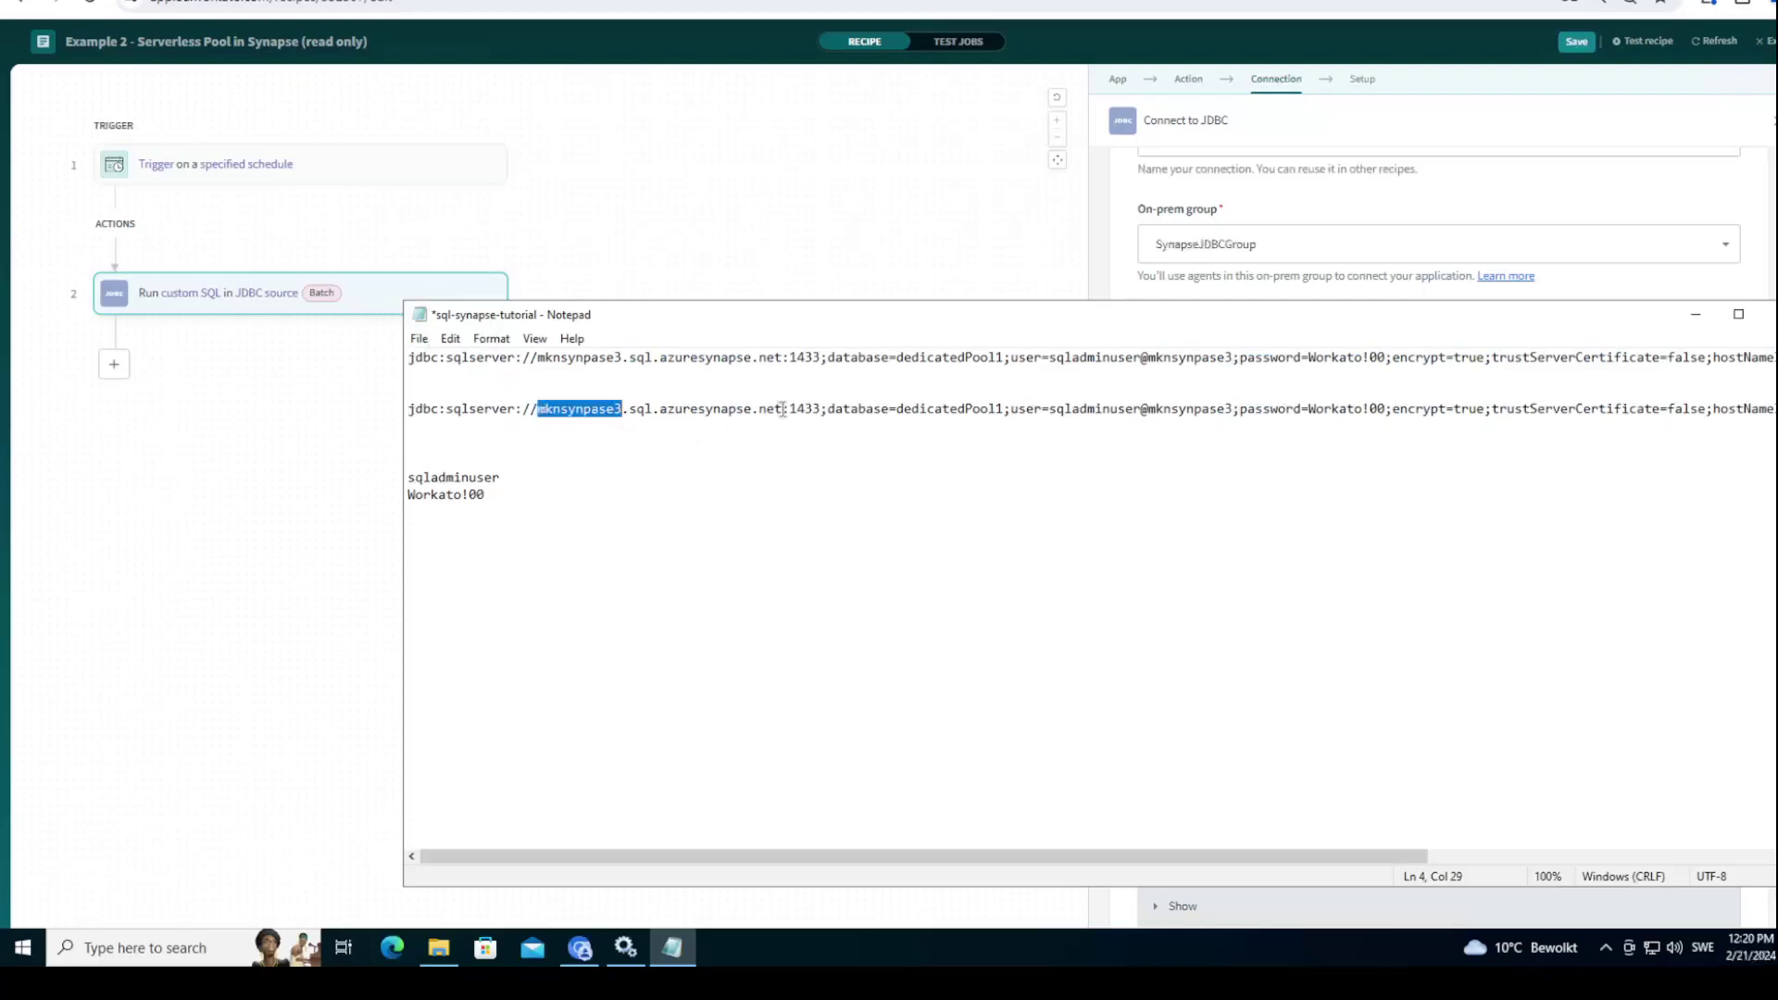
pyautogui.moveTo(783, 408); pyautogui.dragTo(542, 413)
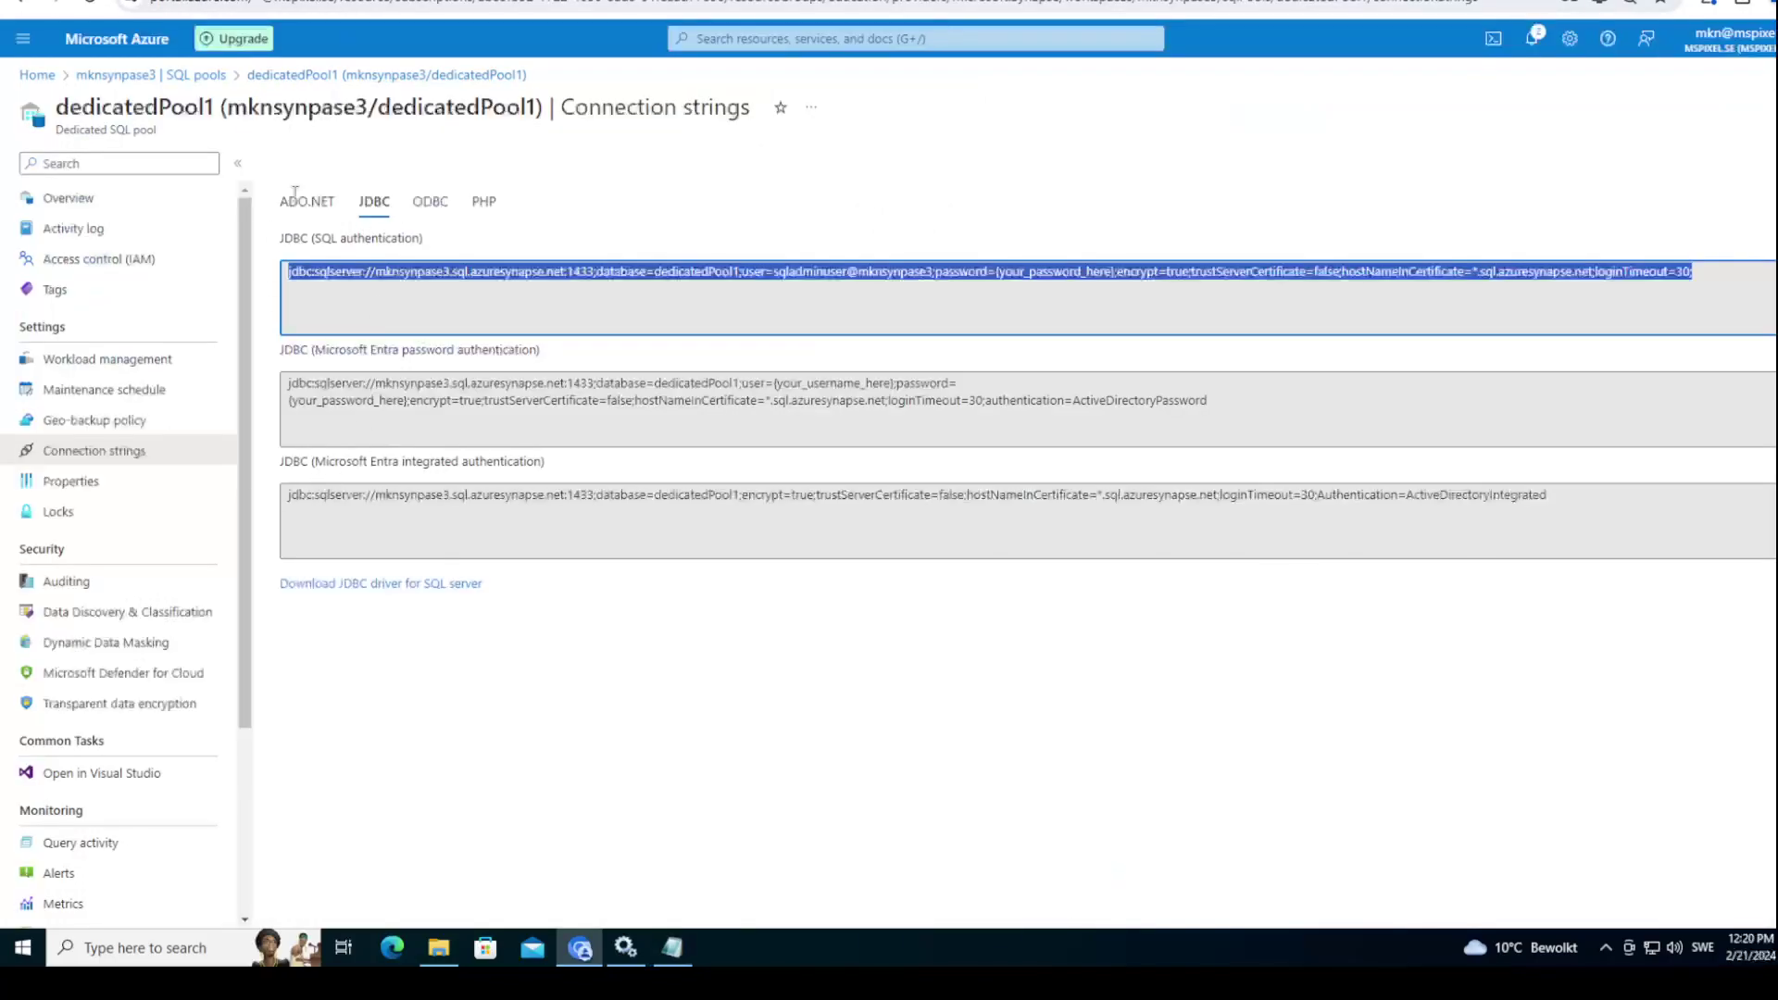
# Step: From the mknsynpase3 Overview, copy the Serverless SQL endpoint mknsynpase3-ondemand.sql.azuresynapse.net
pyautogui.click(198, 76)
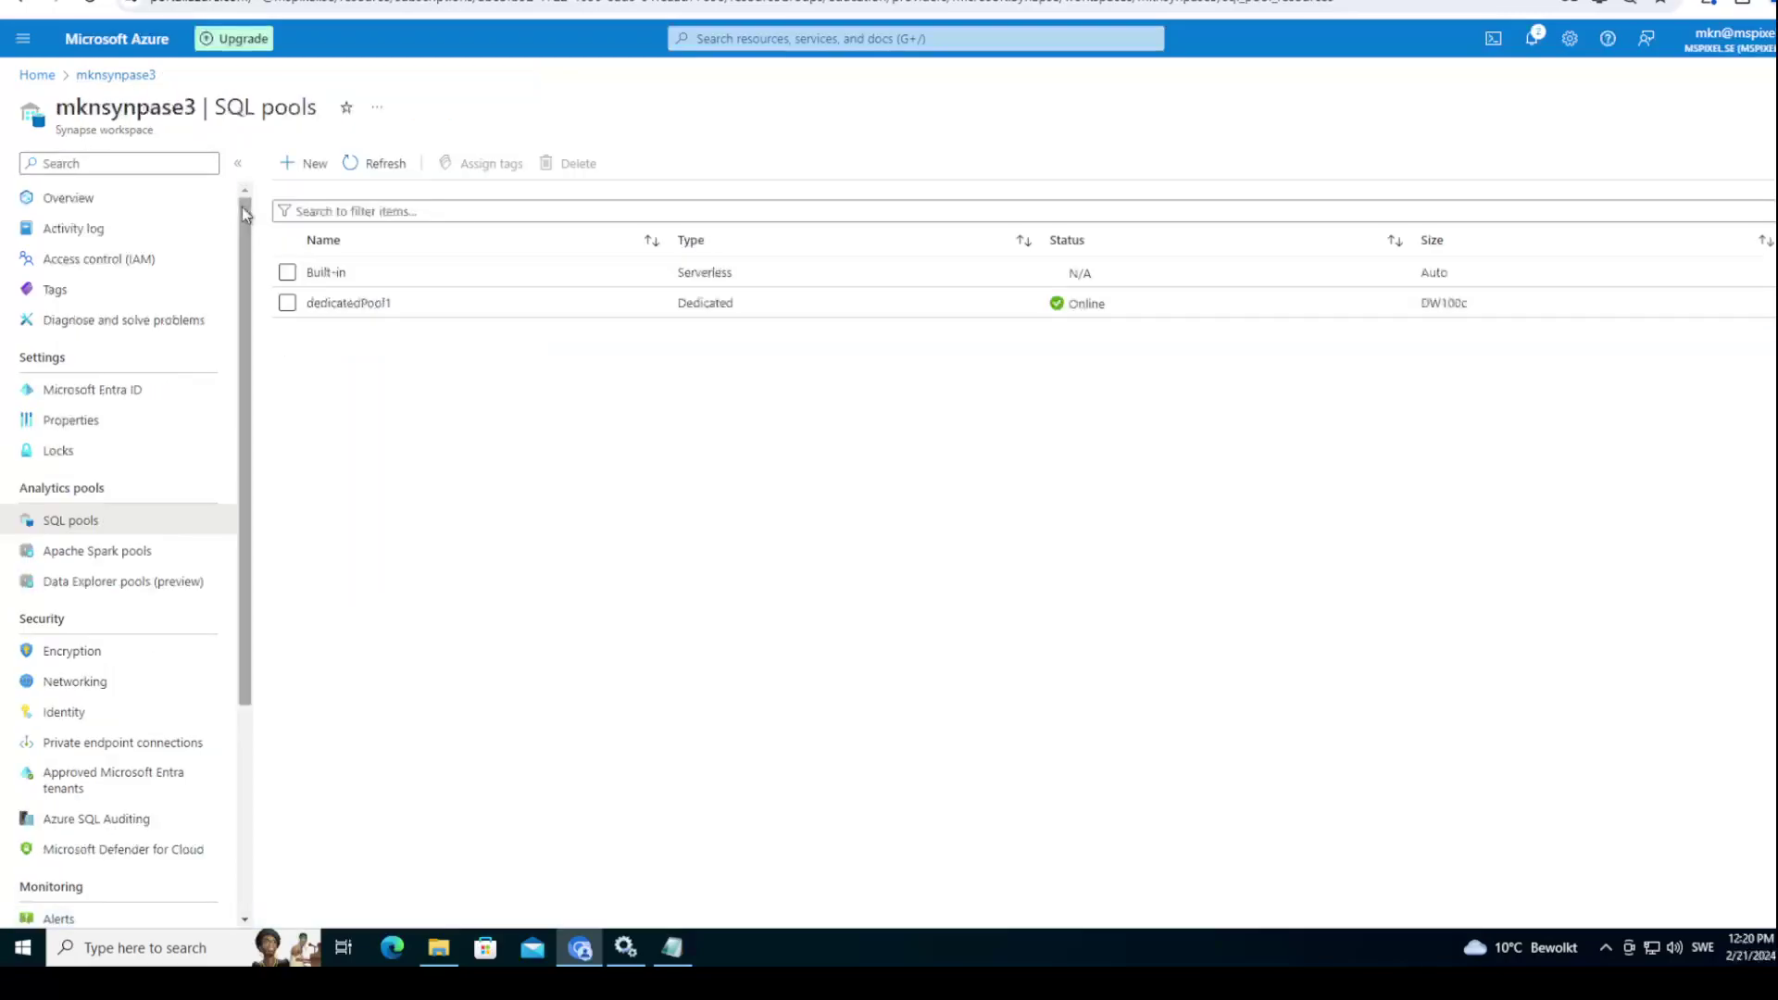
pyautogui.click(120, 211)
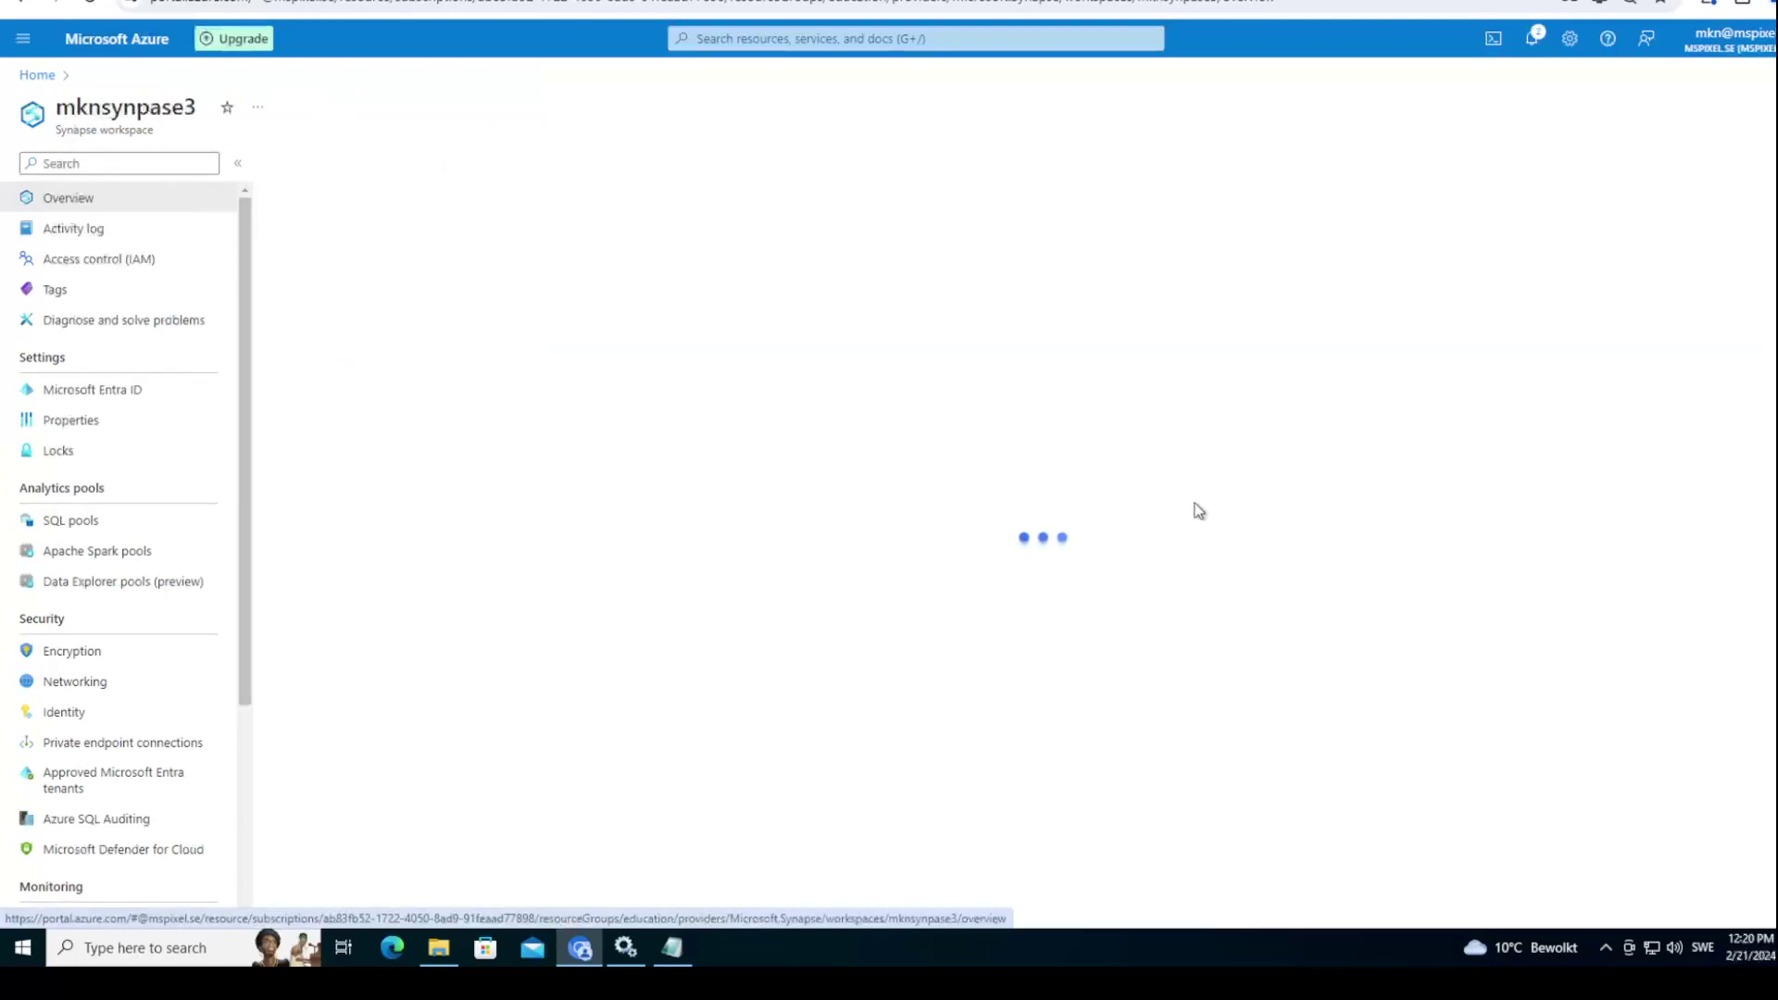
pyautogui.click(109, 522)
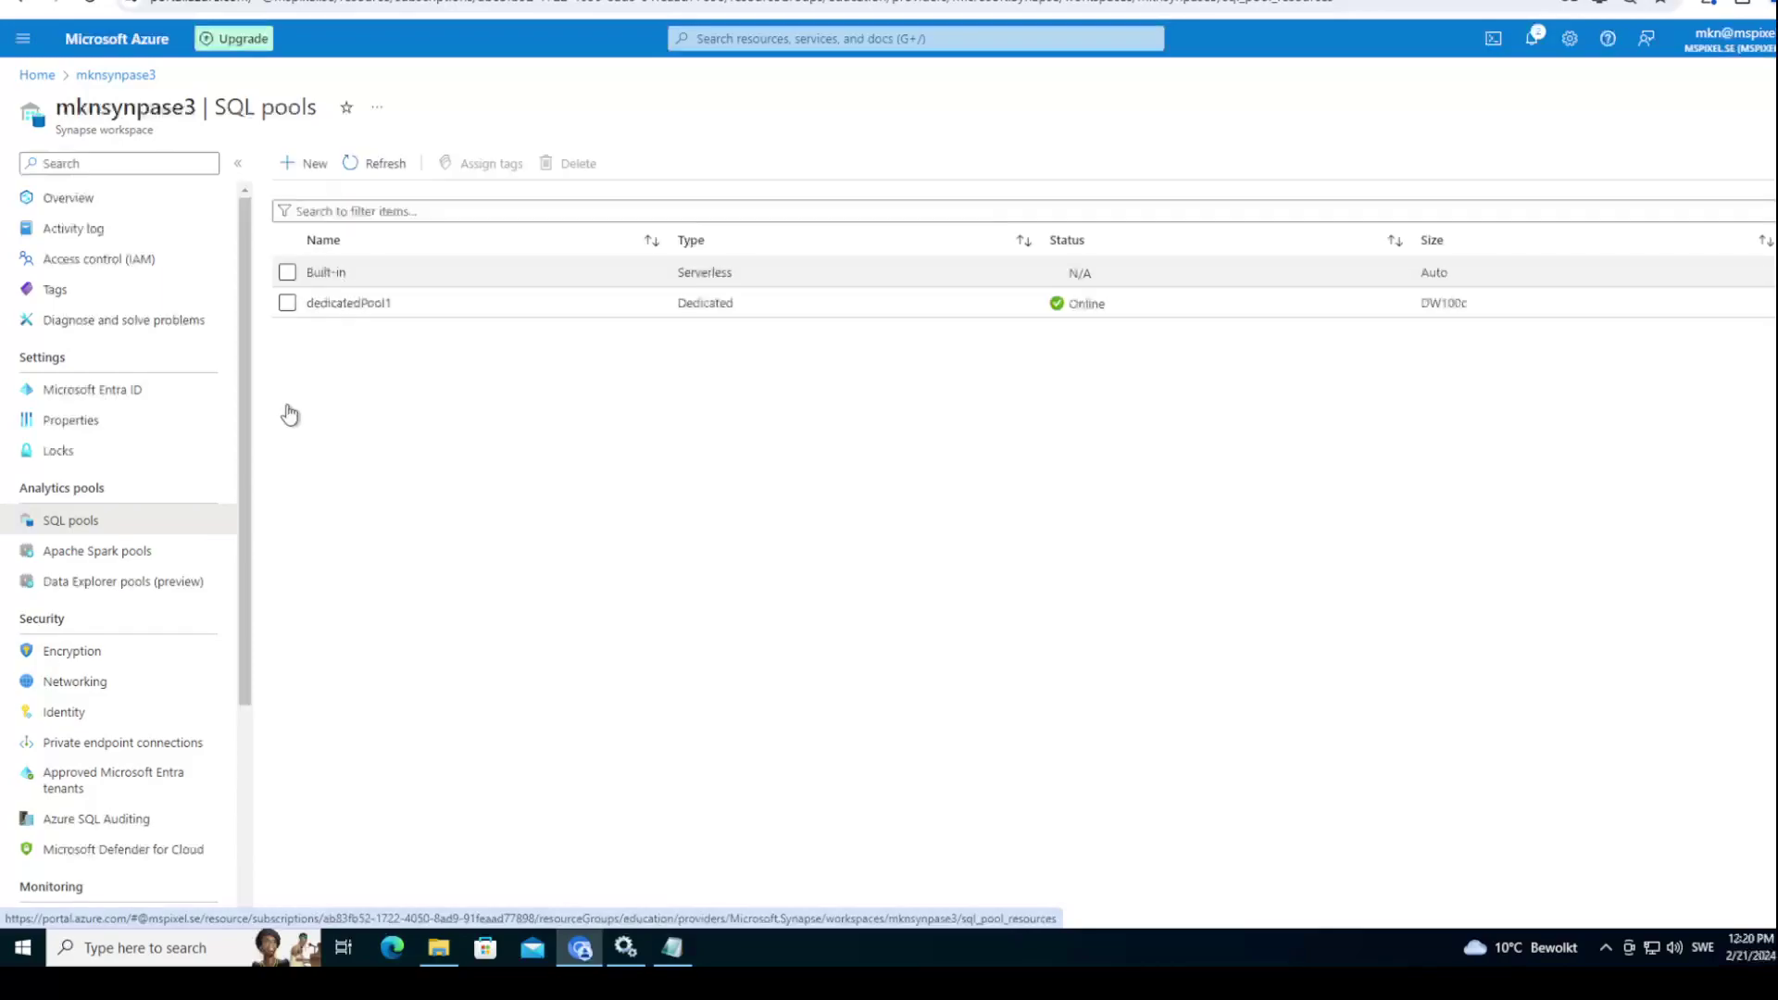
pyautogui.click(62, 198)
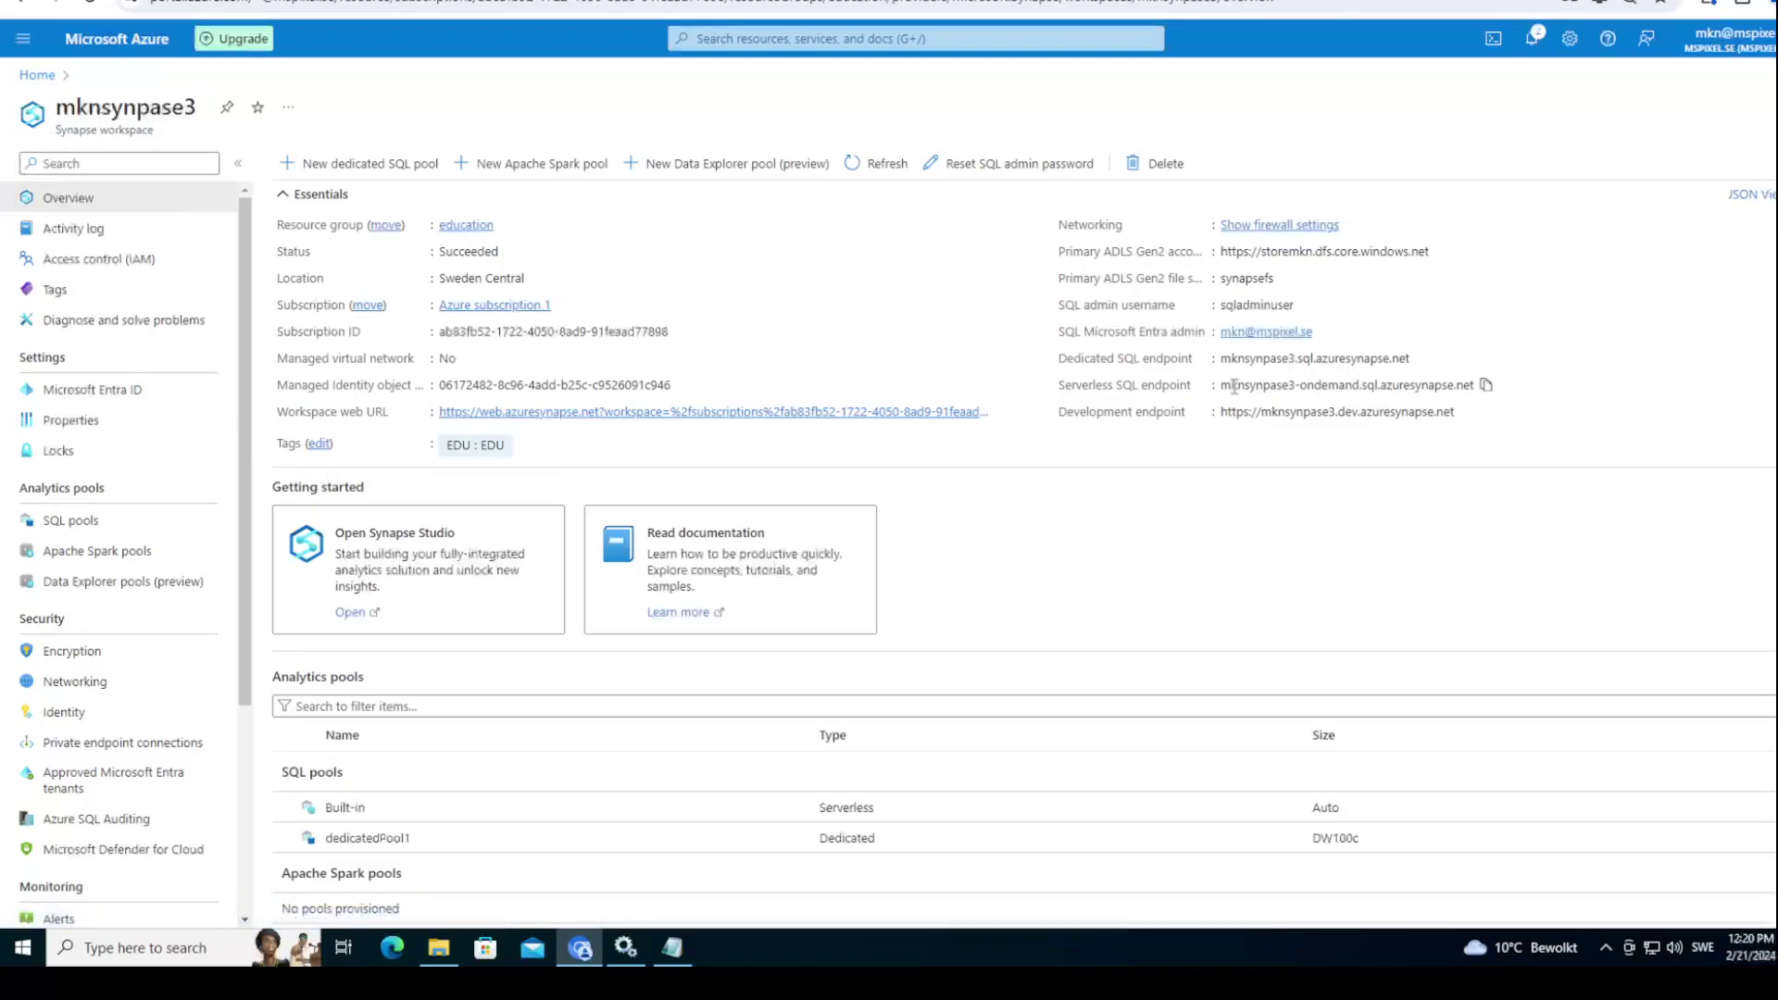
pyautogui.click(1487, 385)
# Step: Paste the serverless endpoint over the second string's host, save sql-synapse-tutorial, and select that line
pyautogui.click(676, 954)
pyautogui.hotkey('ctrl', 'v')
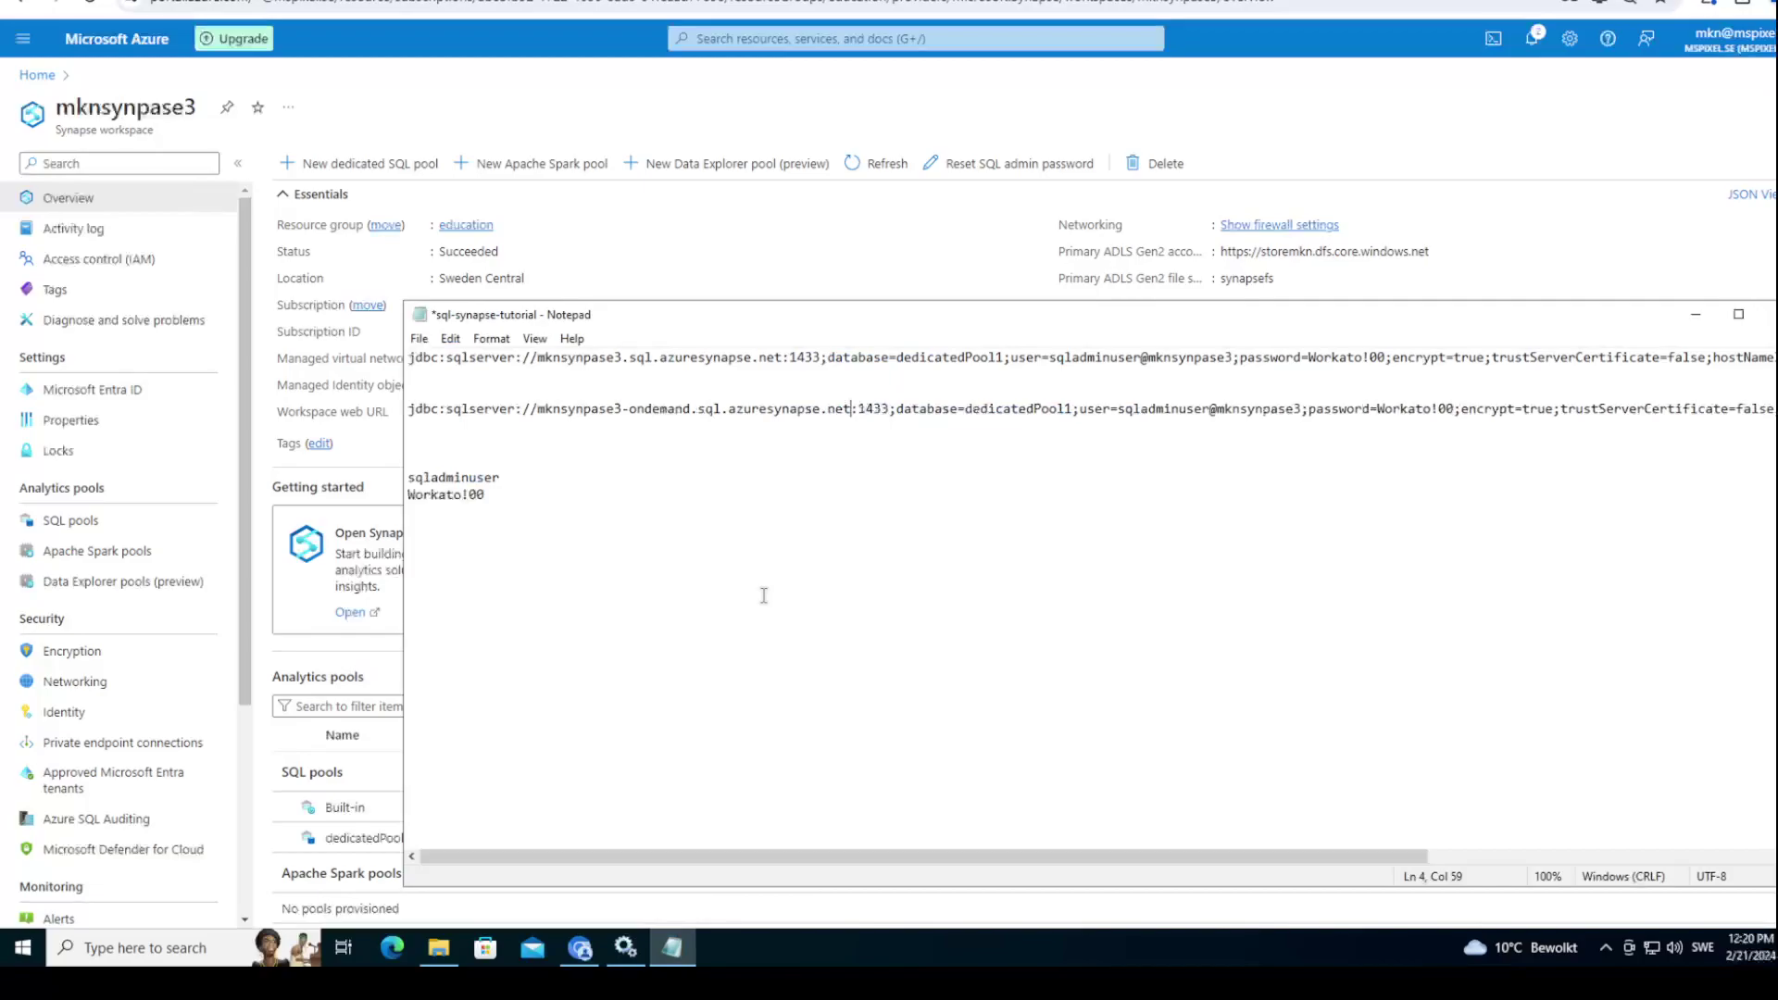
pyautogui.hotkey('ctrl', 'z')
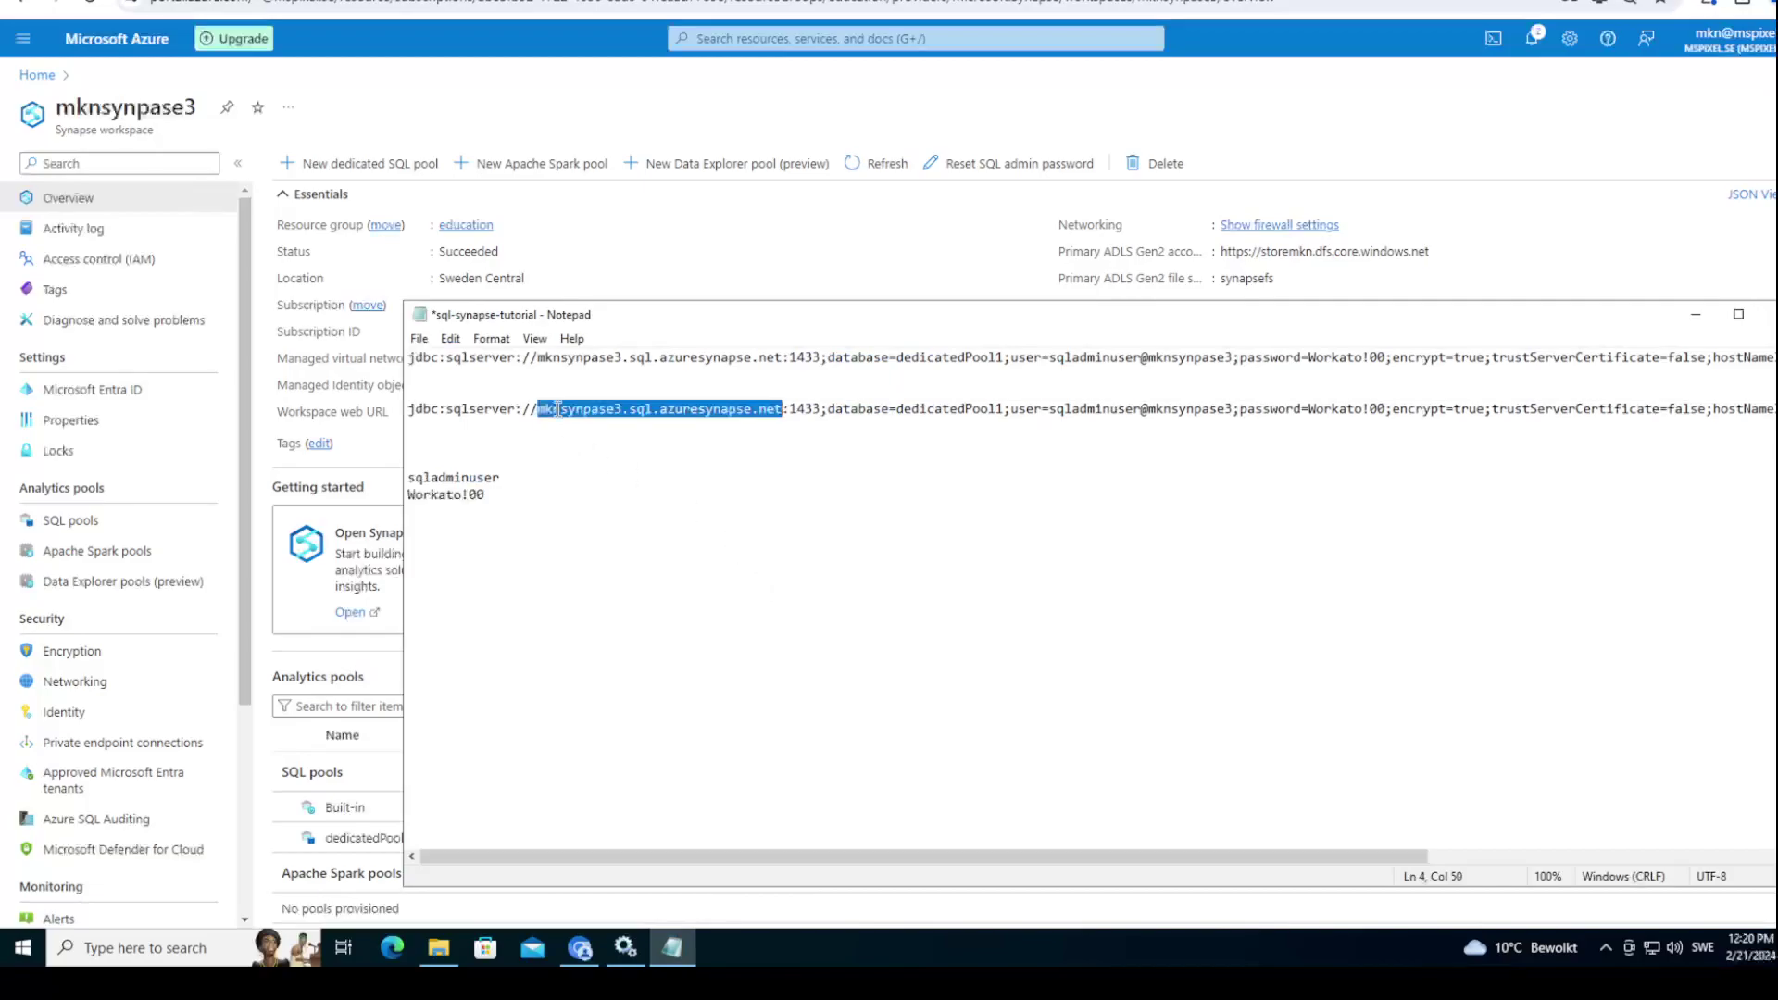
pyautogui.hotkey('ctrl', 'v')
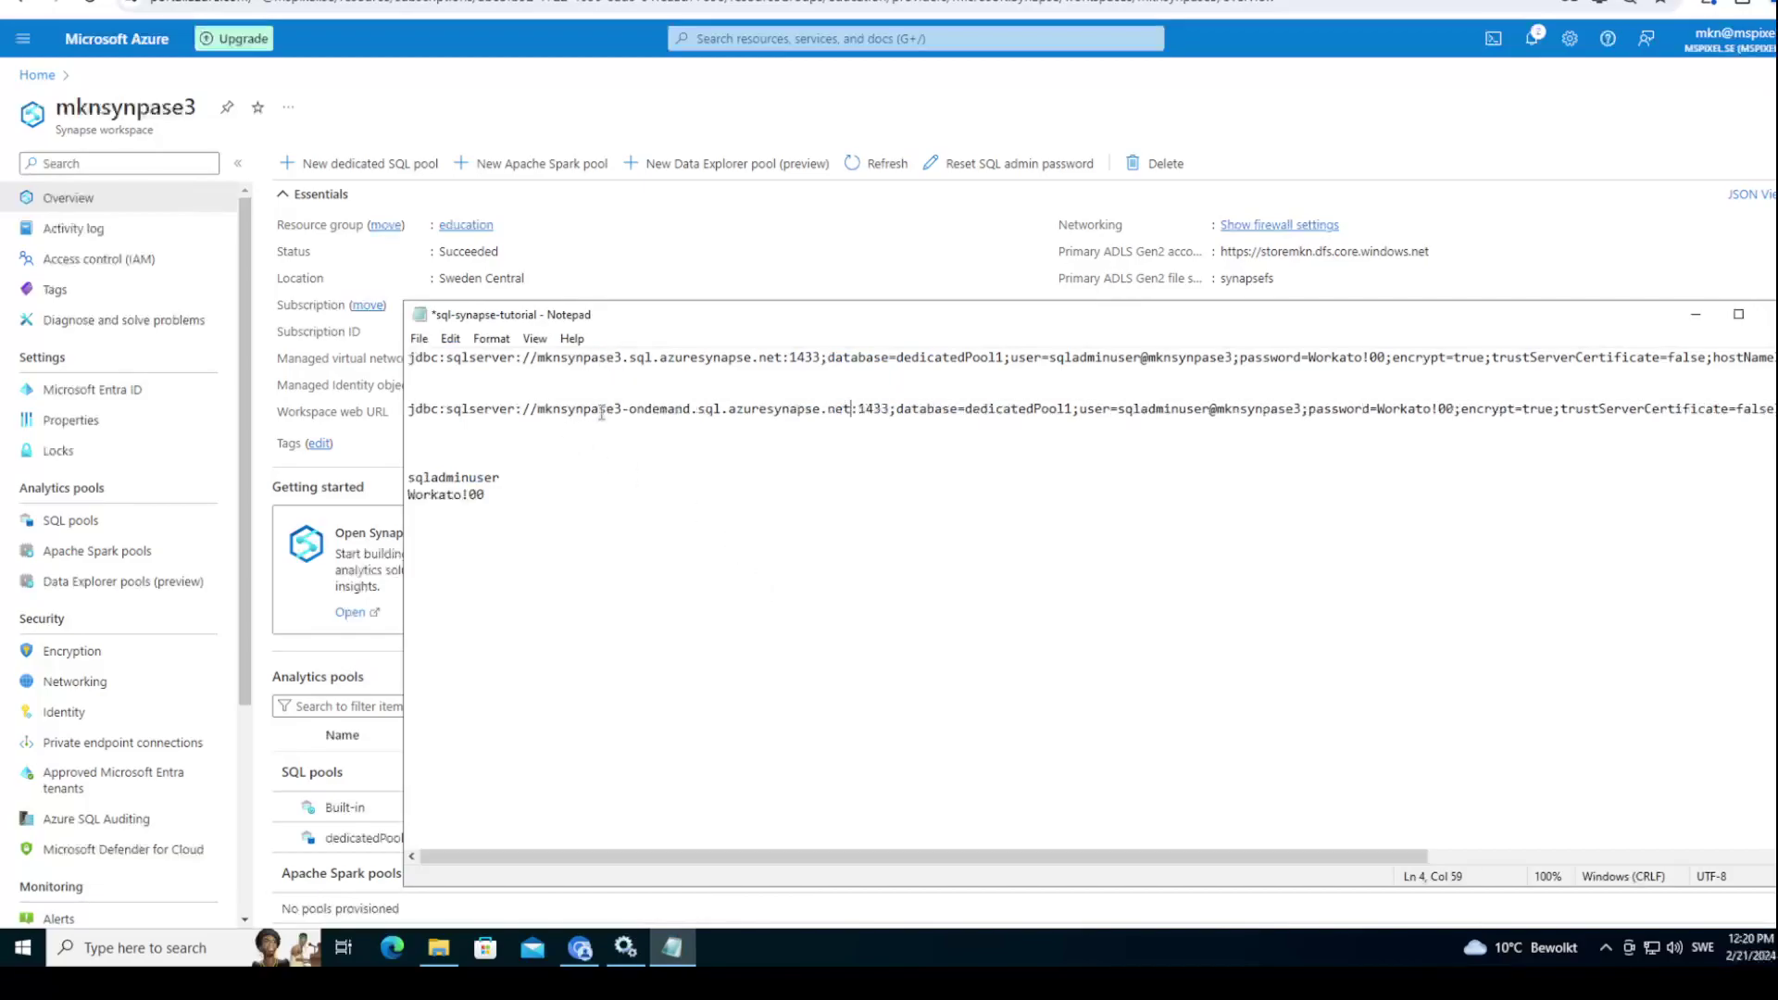
pyautogui.click(422, 339)
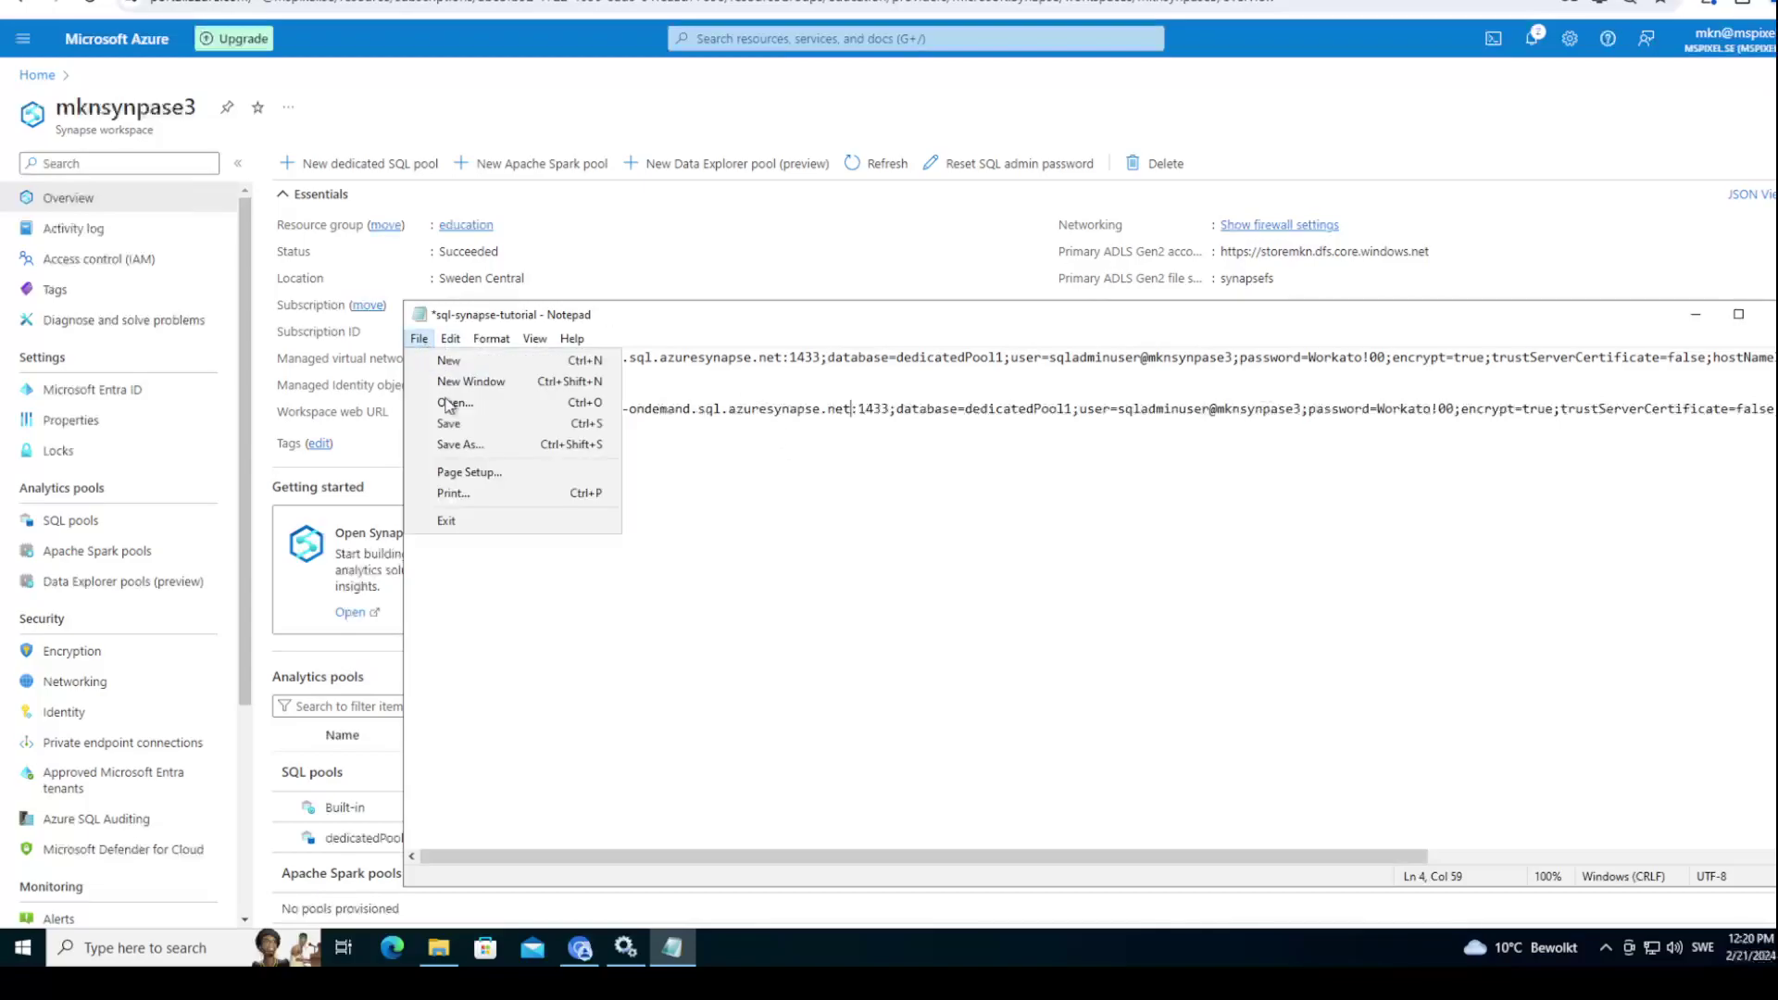
pyautogui.click(461, 432)
pyautogui.press('Home')
pyautogui.hotkey('shift', 'End')
# Step: Enter the serverless JDBC URL and driver class com.microsoft.sqlserver.jdbc.SQLServerDriver in the connection form
pyautogui.hotkey('alt', 'Tab')
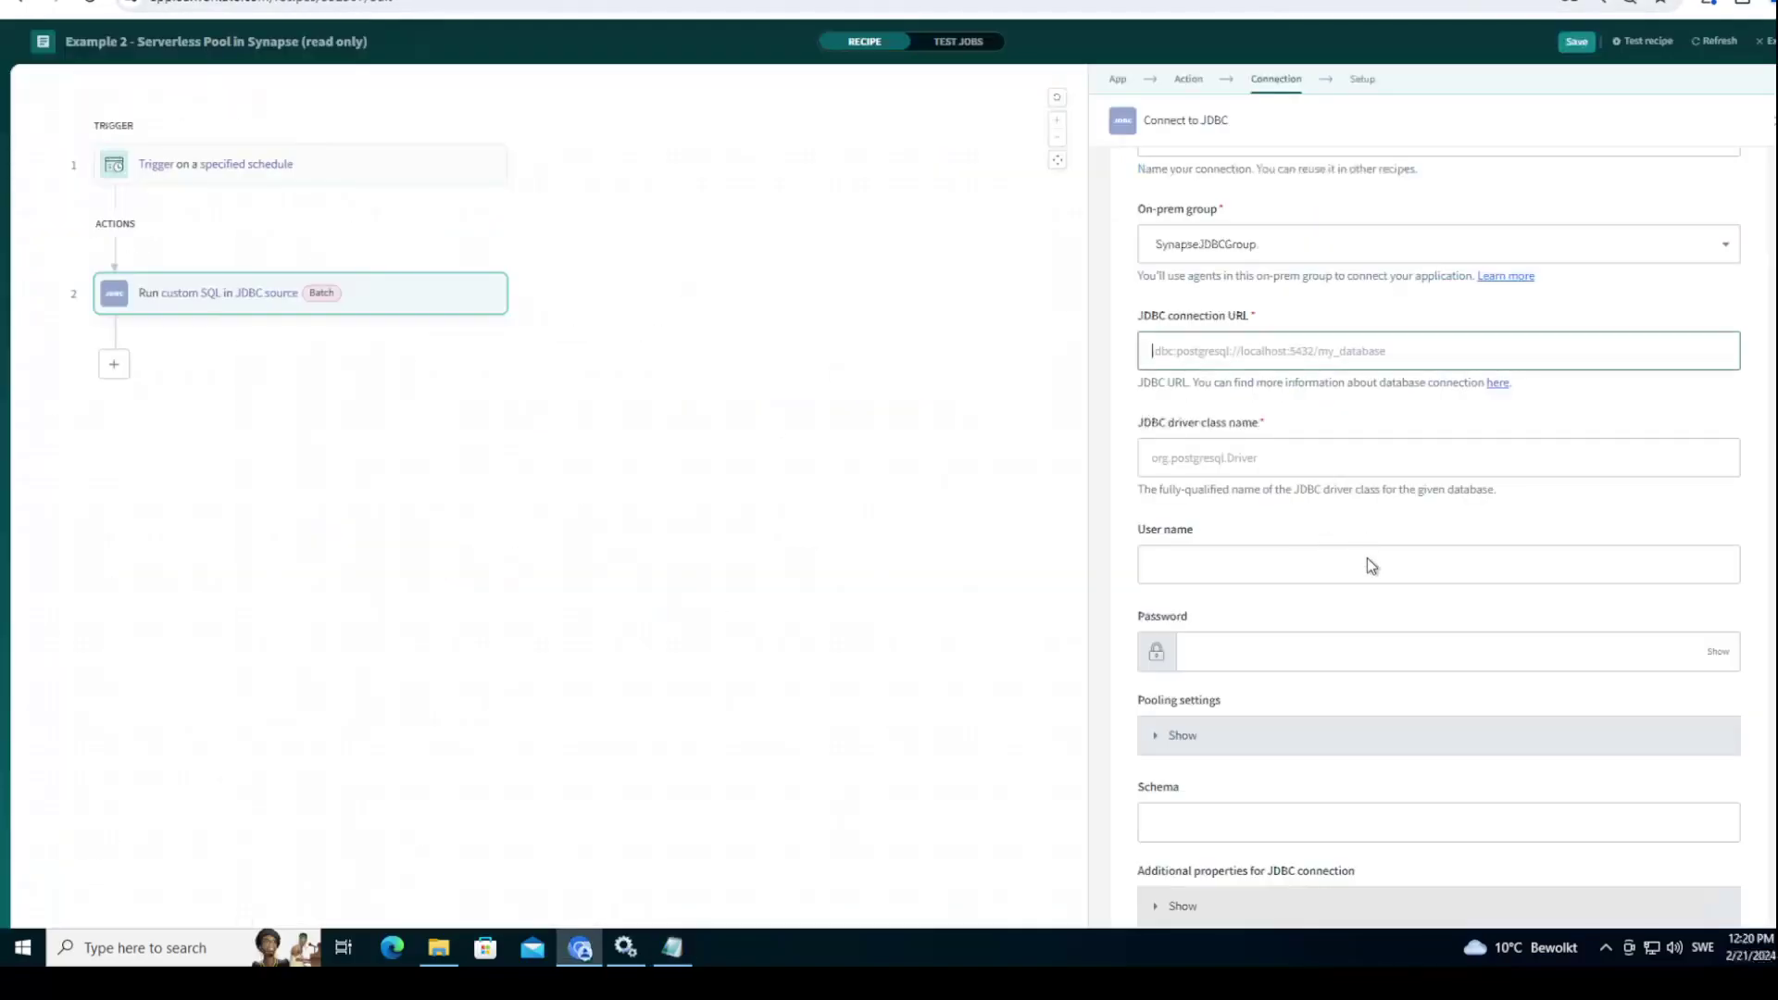
pyautogui.hotkey('ctrl', 'v')
pyautogui.click(1216, 441)
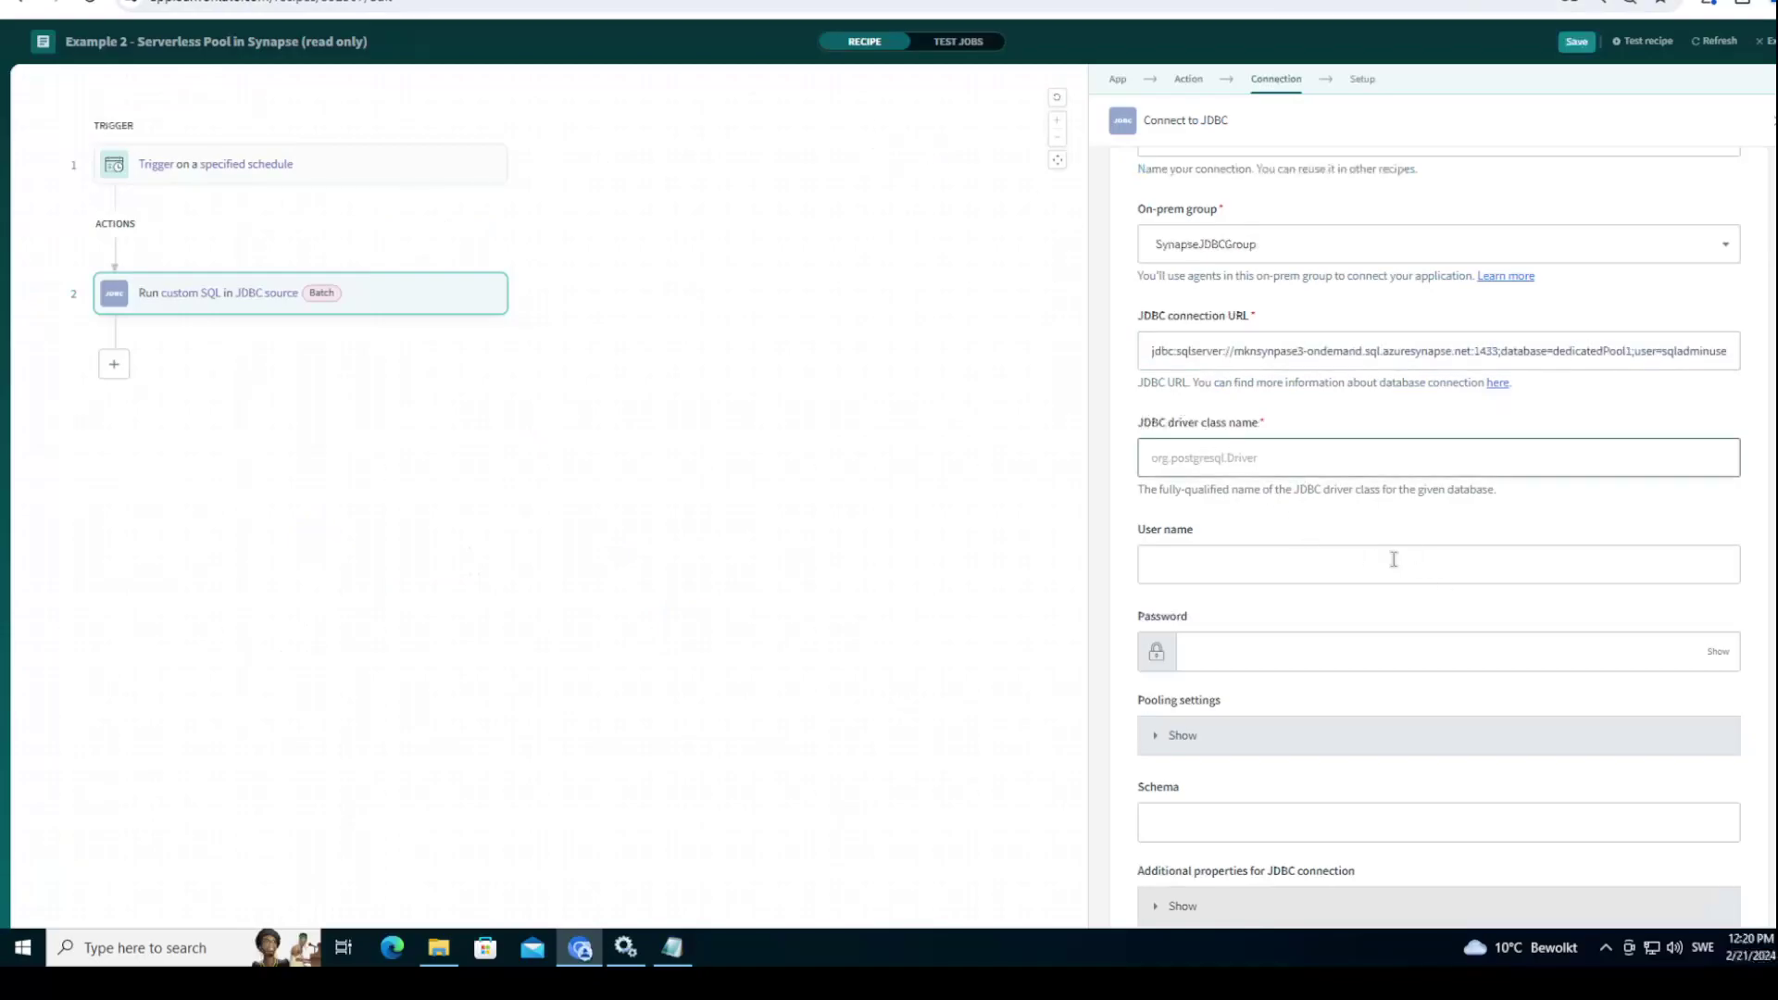
pyautogui.hotkey('alt', 'Tab')
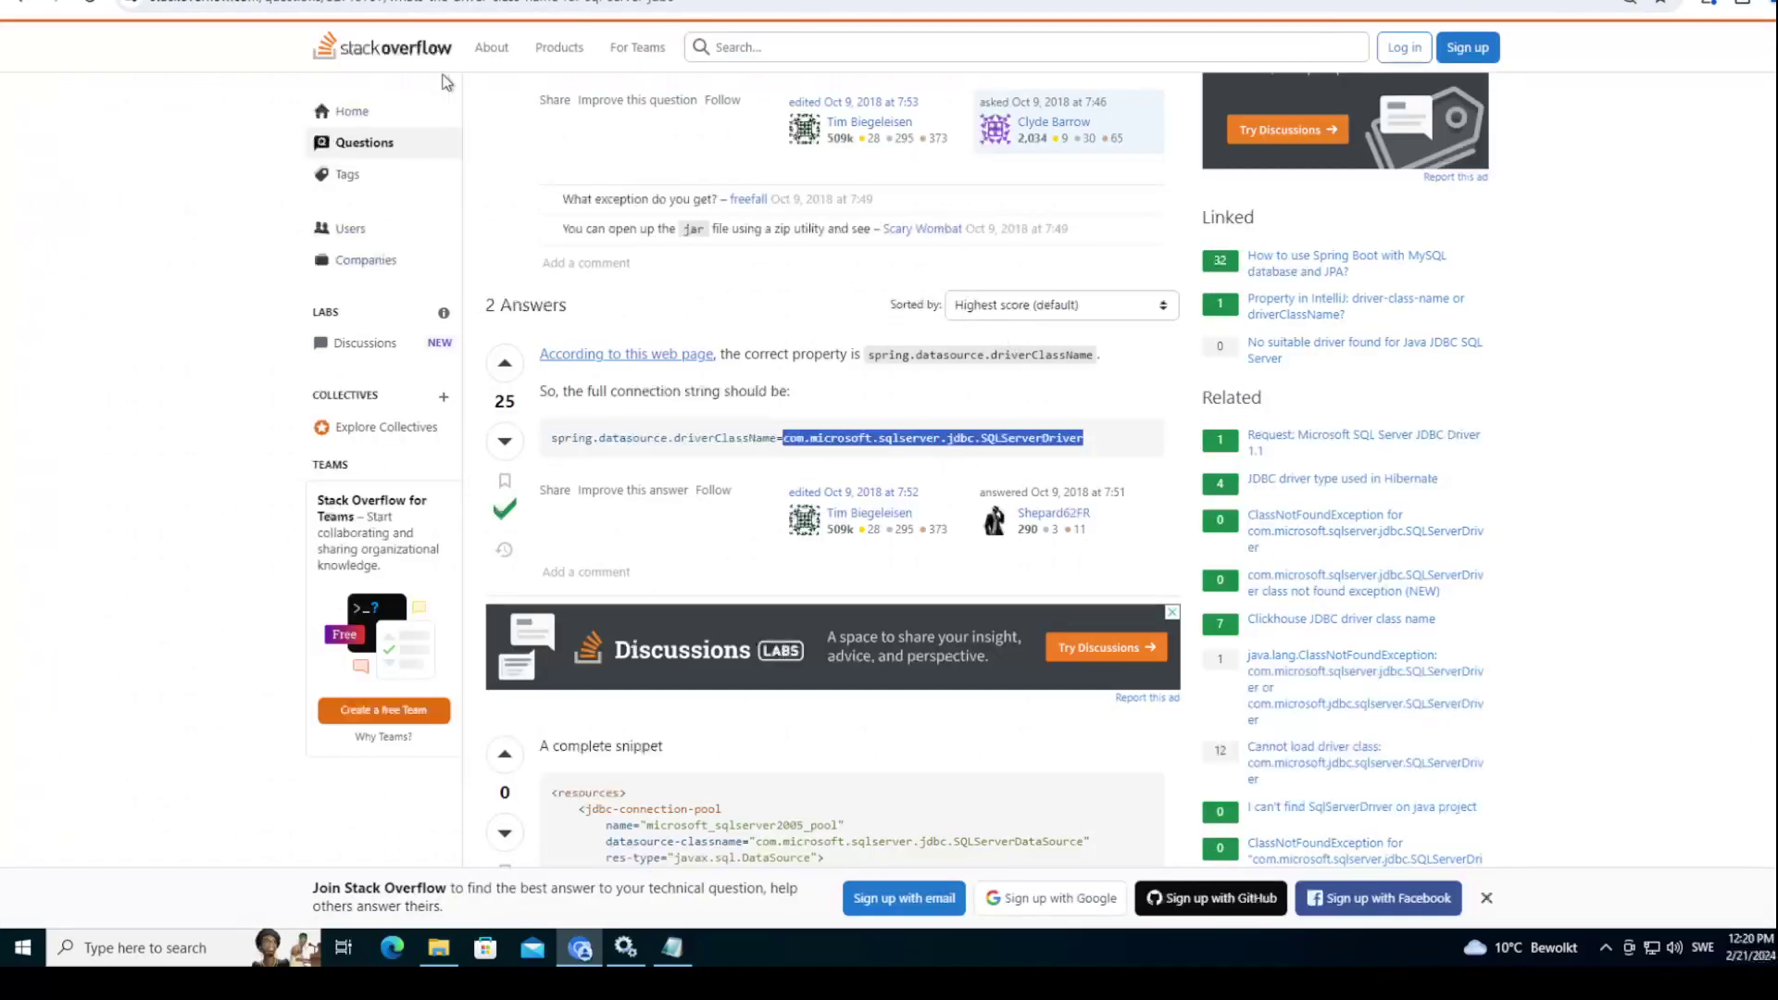
pyautogui.hotkey('alt', 'Tab')
pyautogui.write('com.microsoft.sqlserver.jdbc.SQLServerDriver')
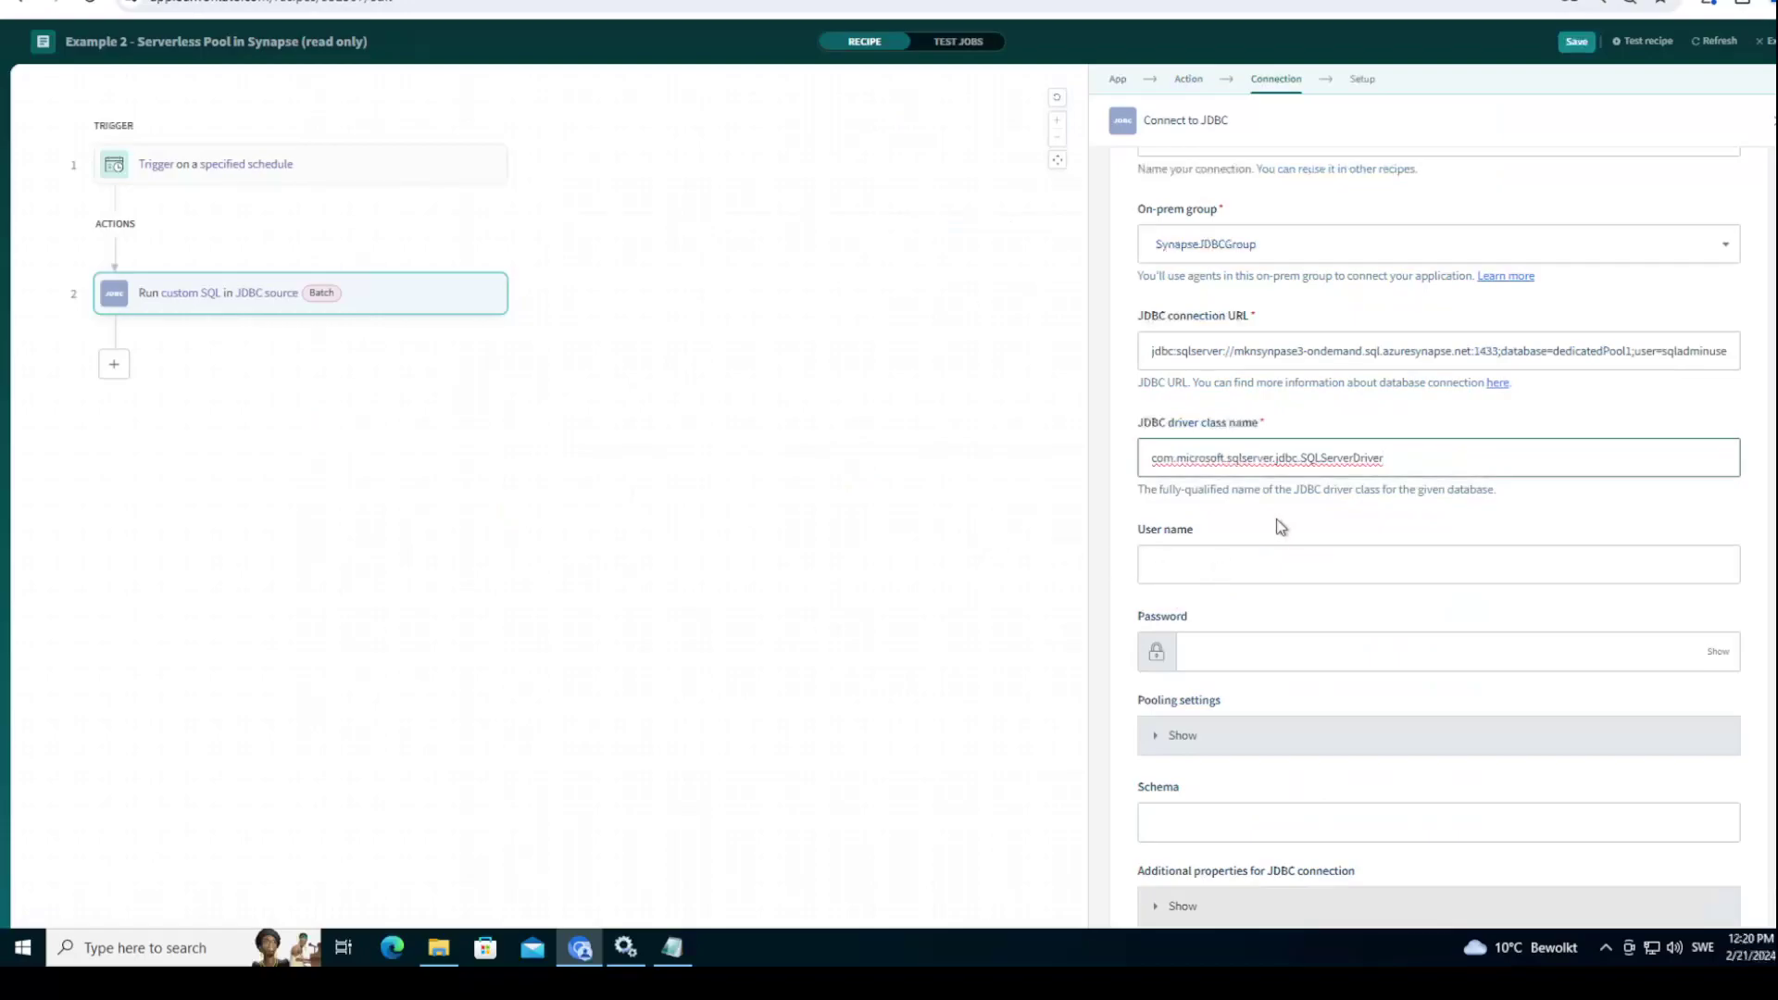
# Step: Fill in the SQL admin user name from the notes and the account password, revealing it to check
pyautogui.click(1203, 562)
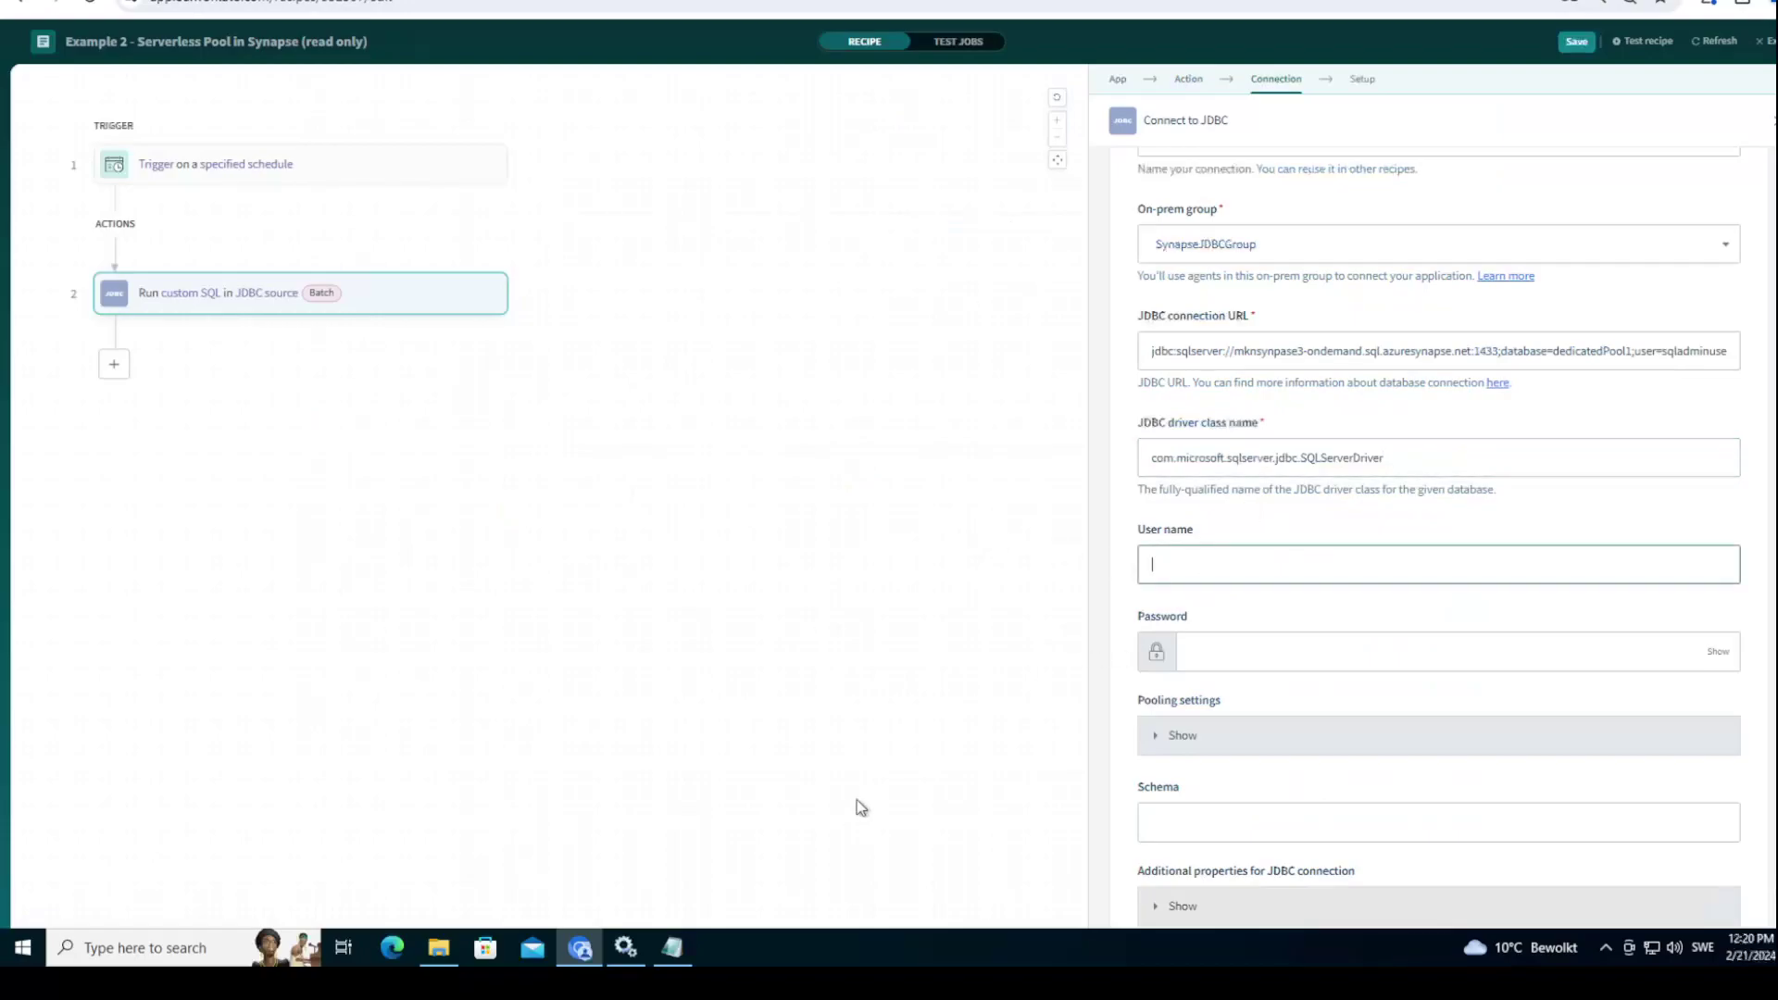
pyautogui.click(672, 947)
pyautogui.moveTo(501, 477); pyautogui.dragTo(290, 590)
pyautogui.hotkey('ctrl', 'c')
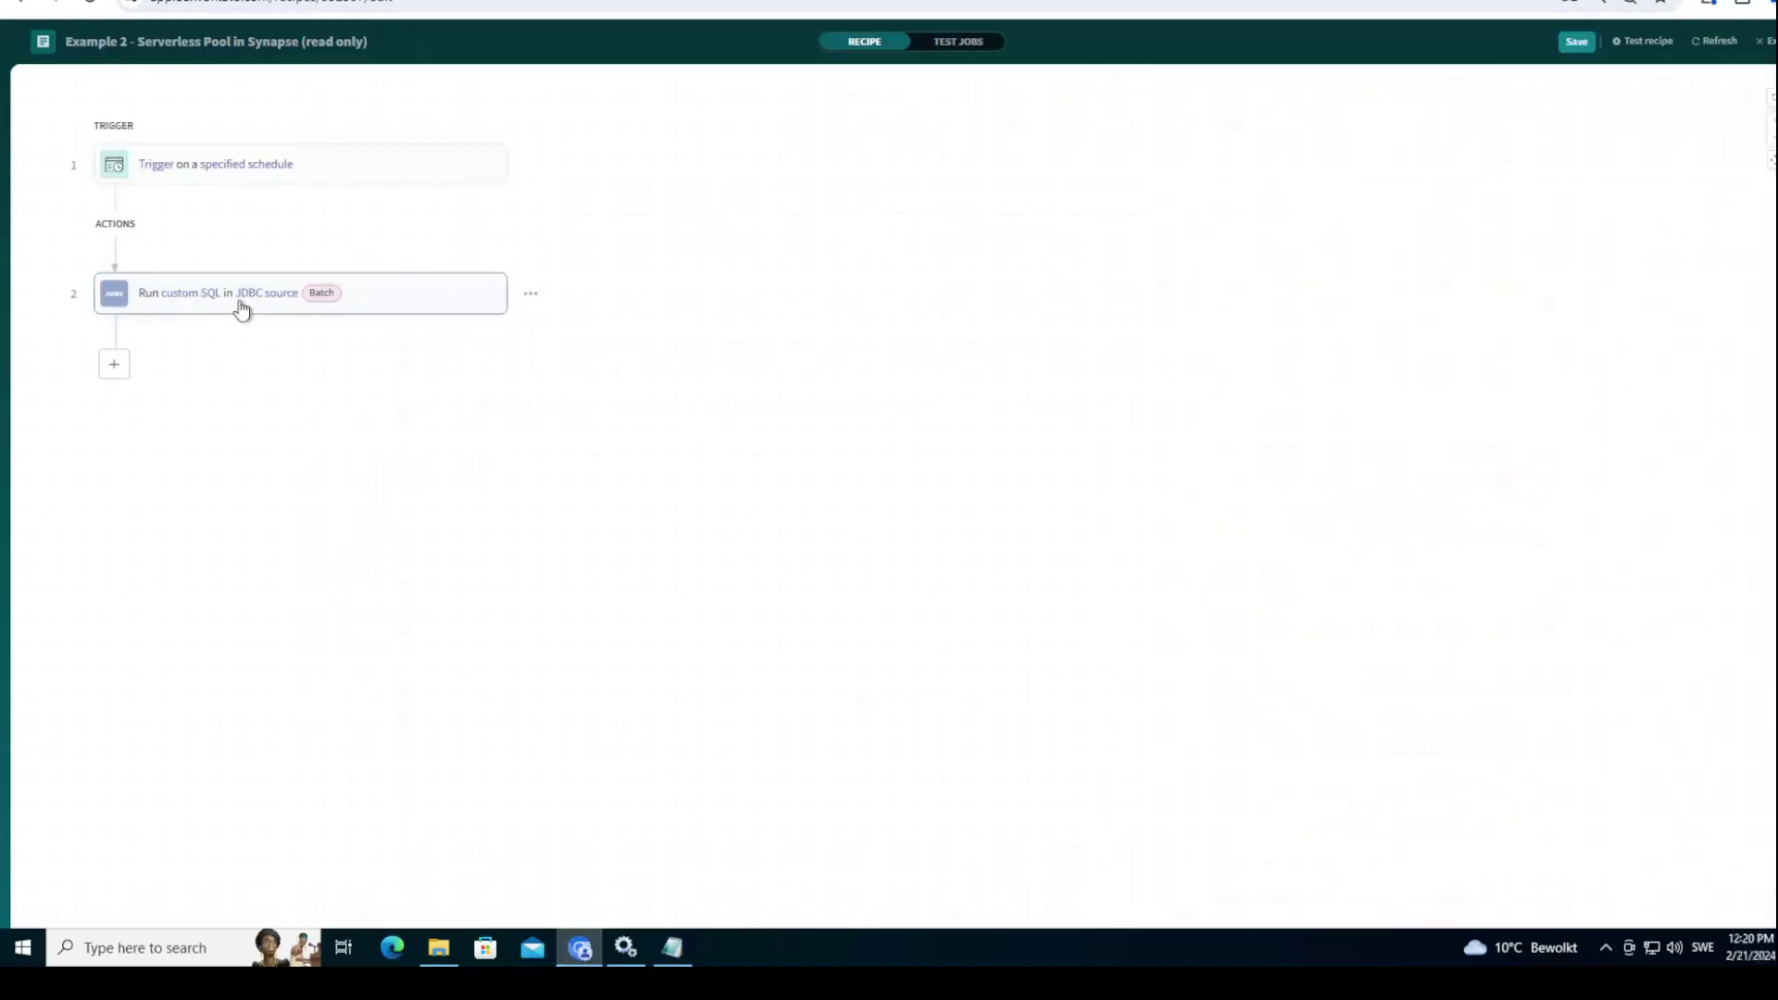
pyautogui.click(241, 309)
pyautogui.scroll(-4, 1278, 723)
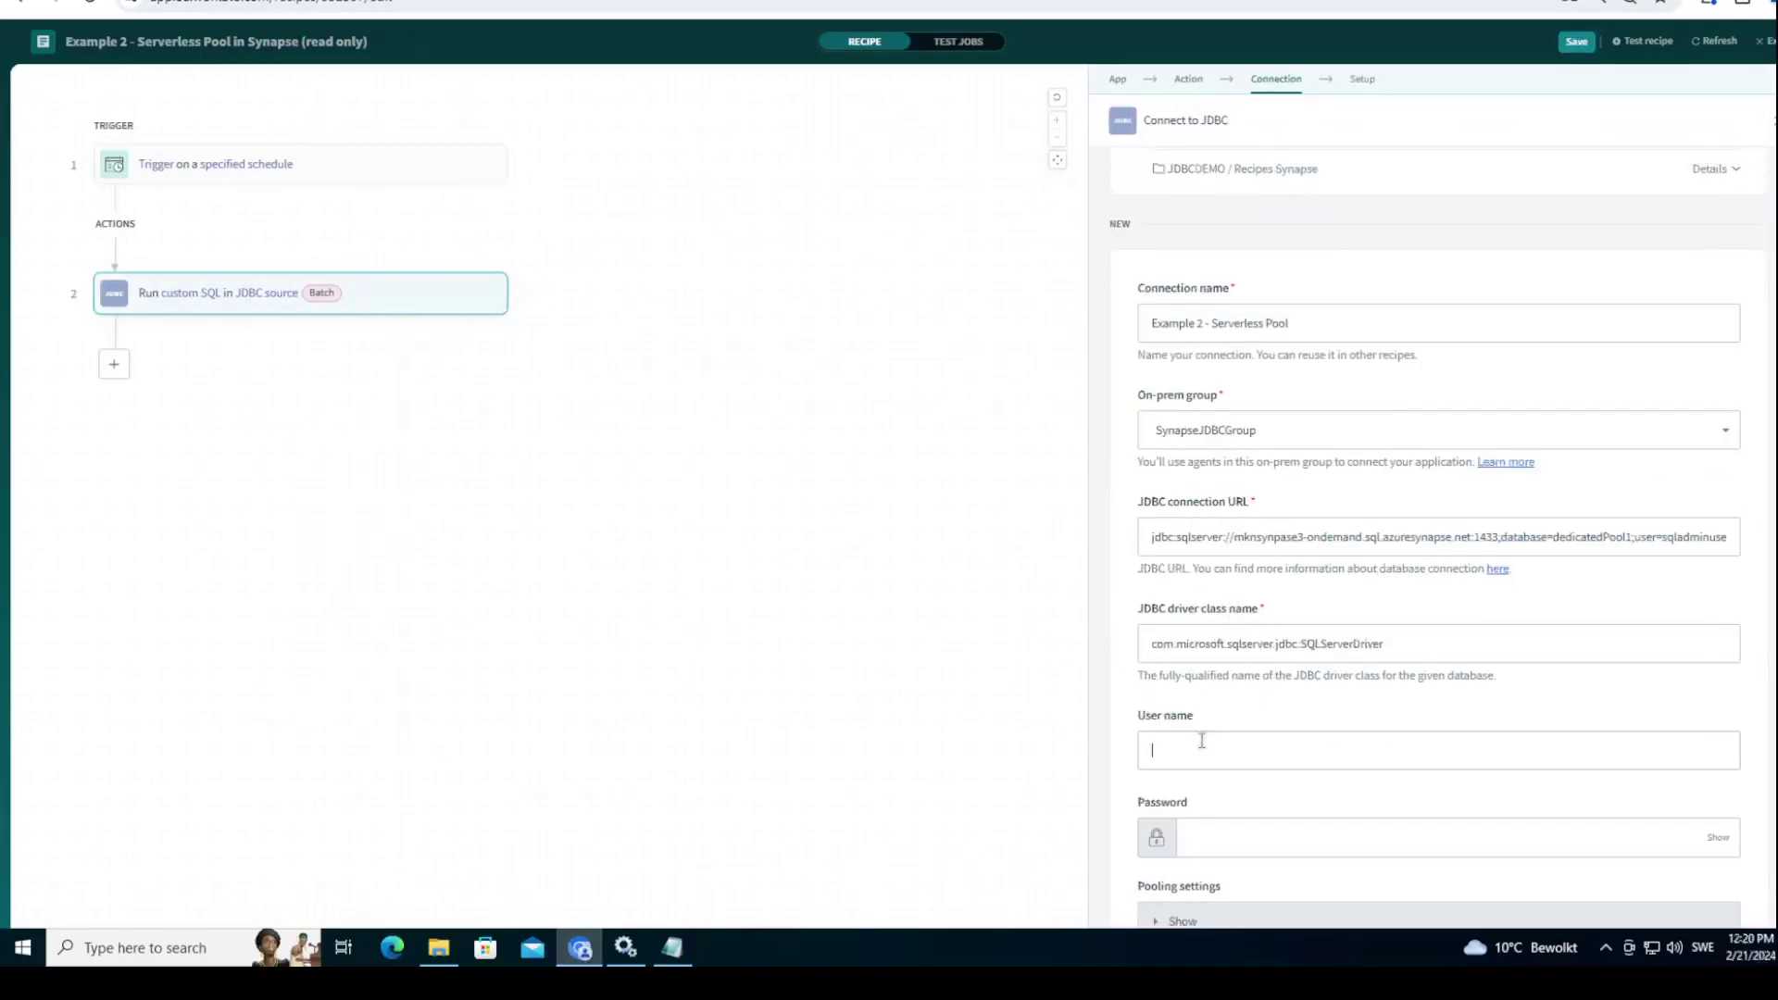
pyautogui.hotkey('ctrl', 'v')
pyautogui.click(1211, 839)
pyautogui.press('Escape')
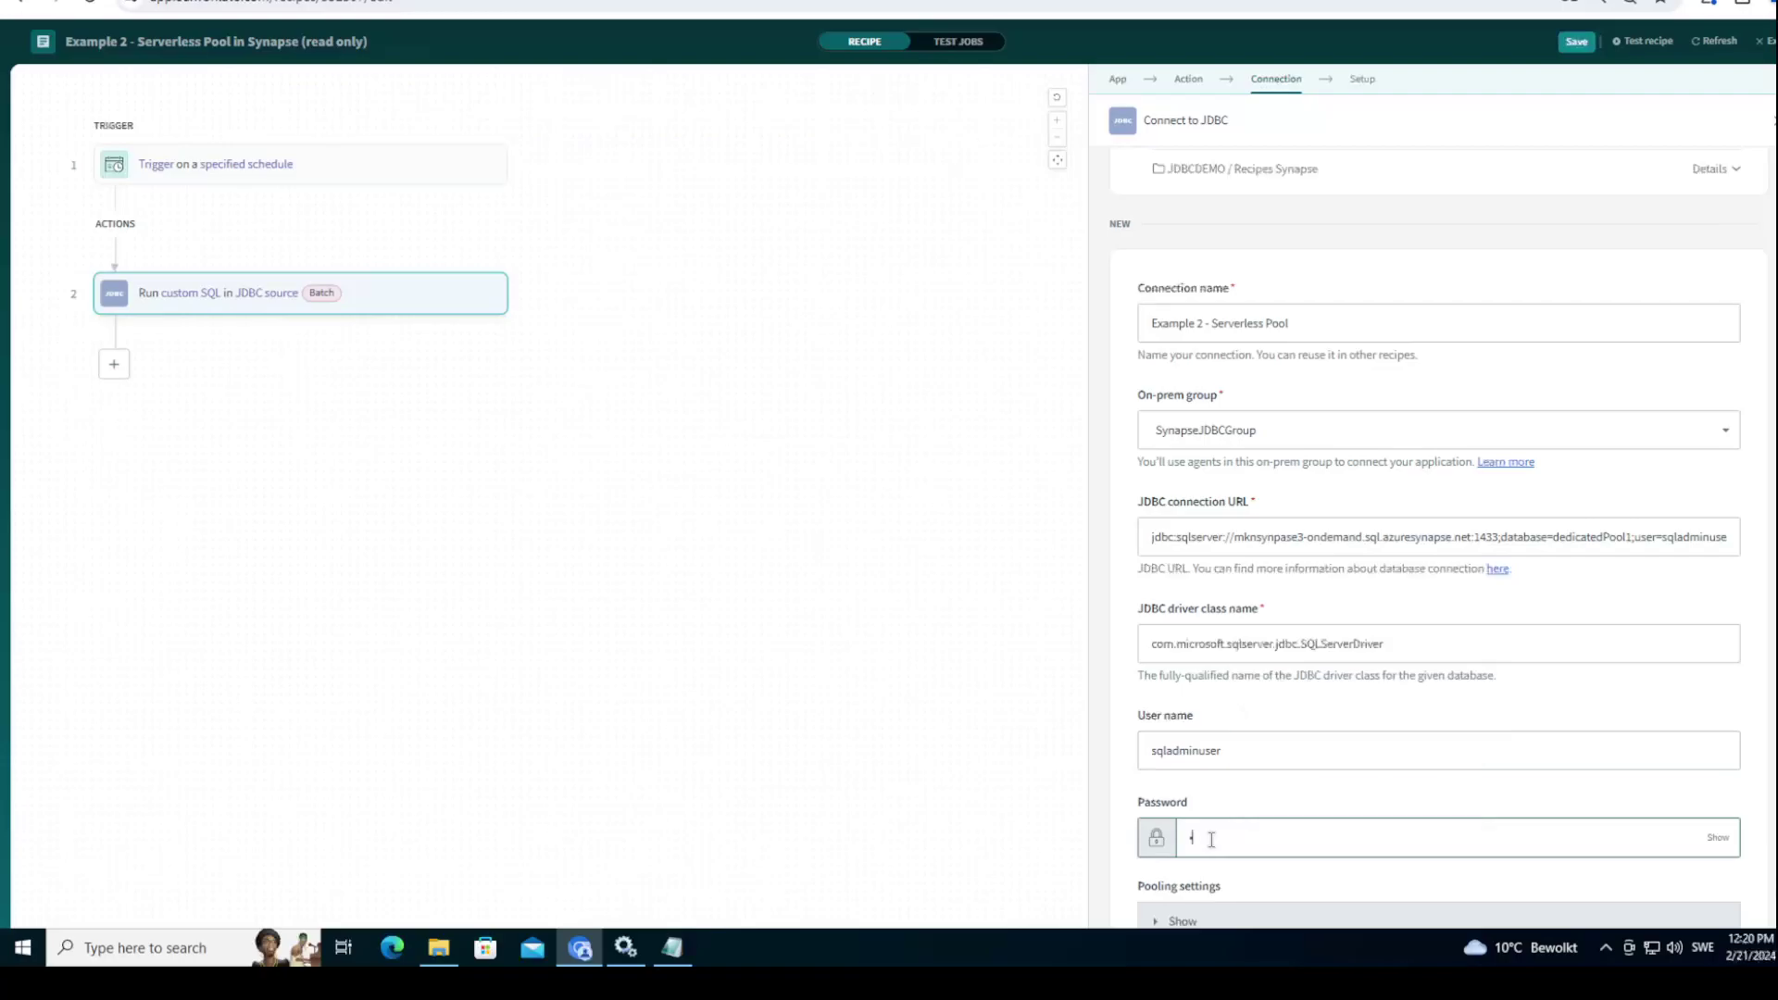
pyautogui.scroll(-3, 1280, 767)
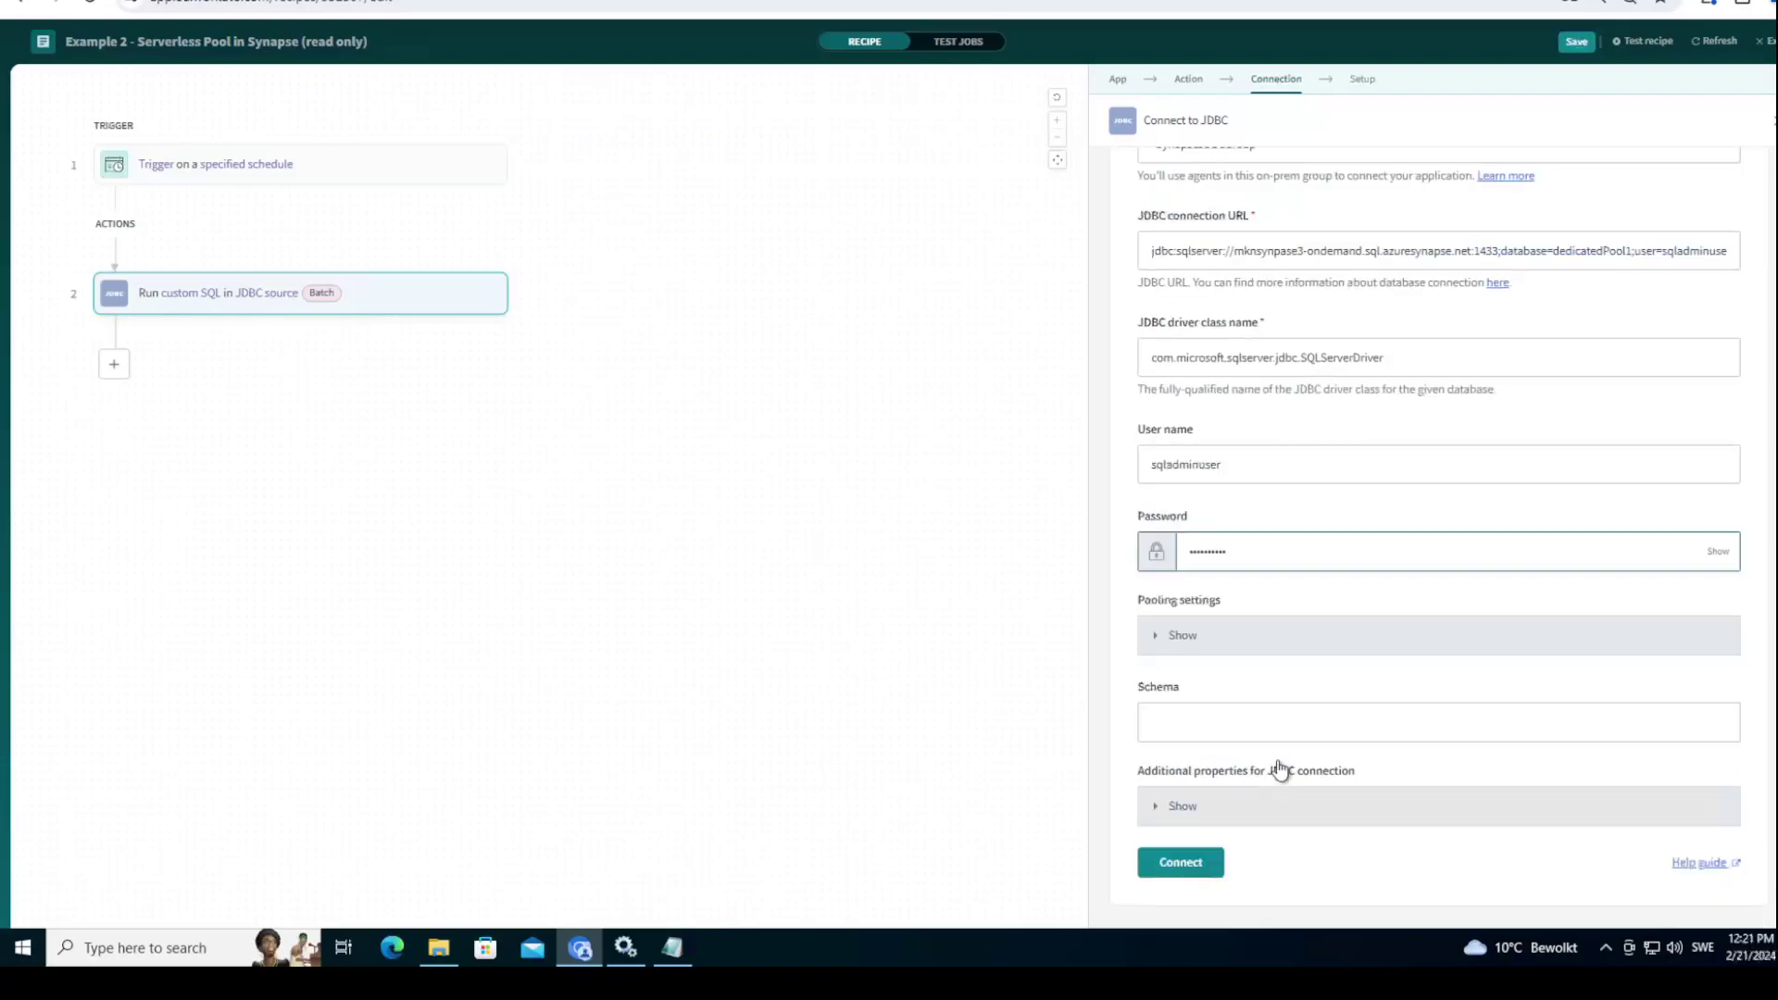
pyautogui.click(1718, 552)
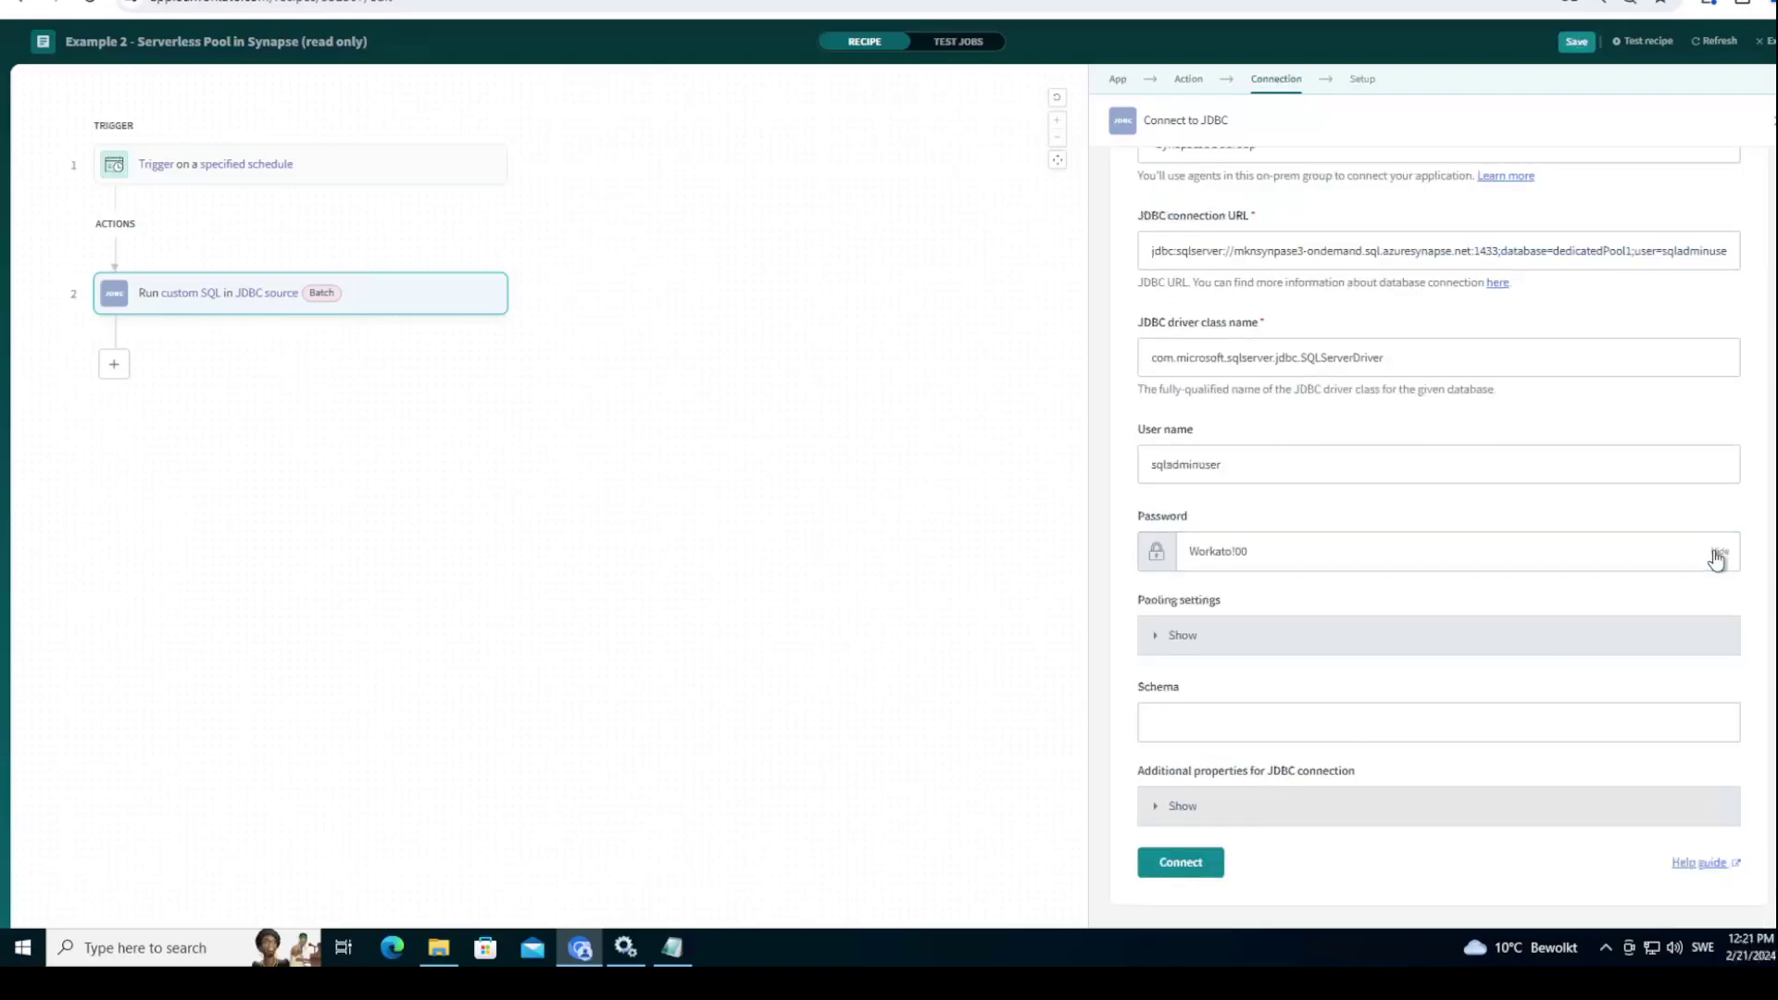
# Step: Hide the password and connect; the attempt fails because database dedicatedPool1 cannot be opened
pyautogui.click(1718, 552)
pyautogui.click(1213, 866)
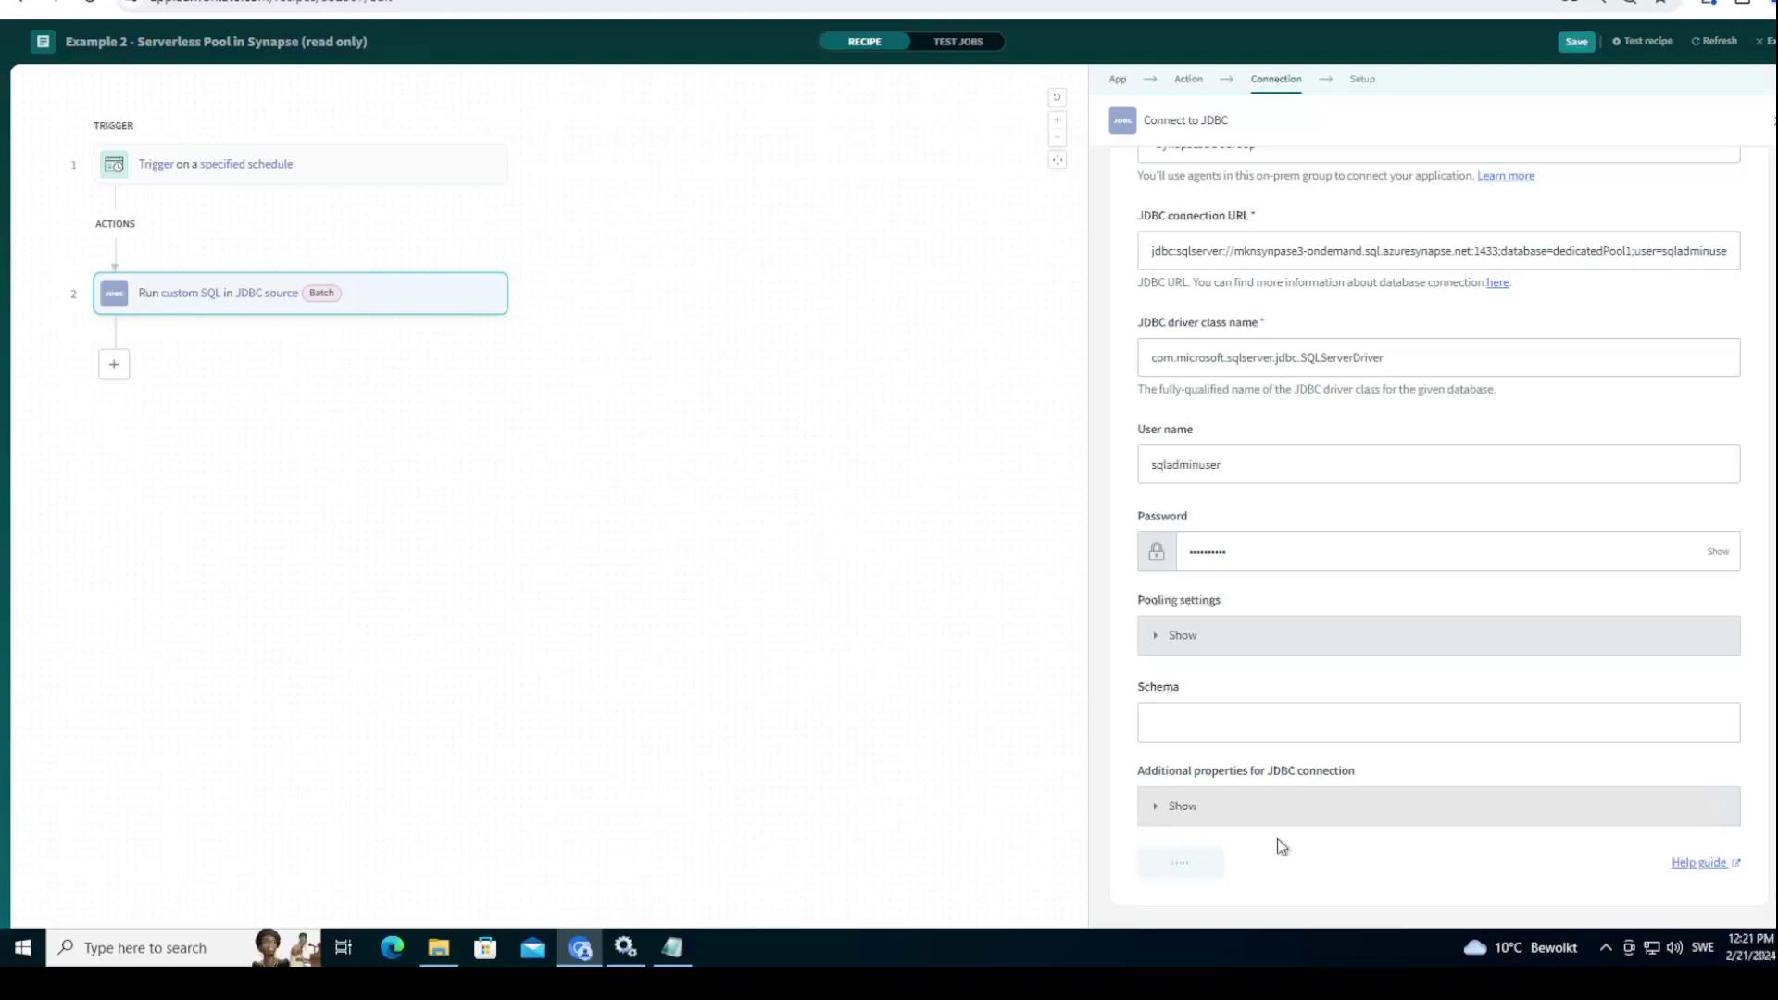
pyautogui.scroll(-3, 1275, 836)
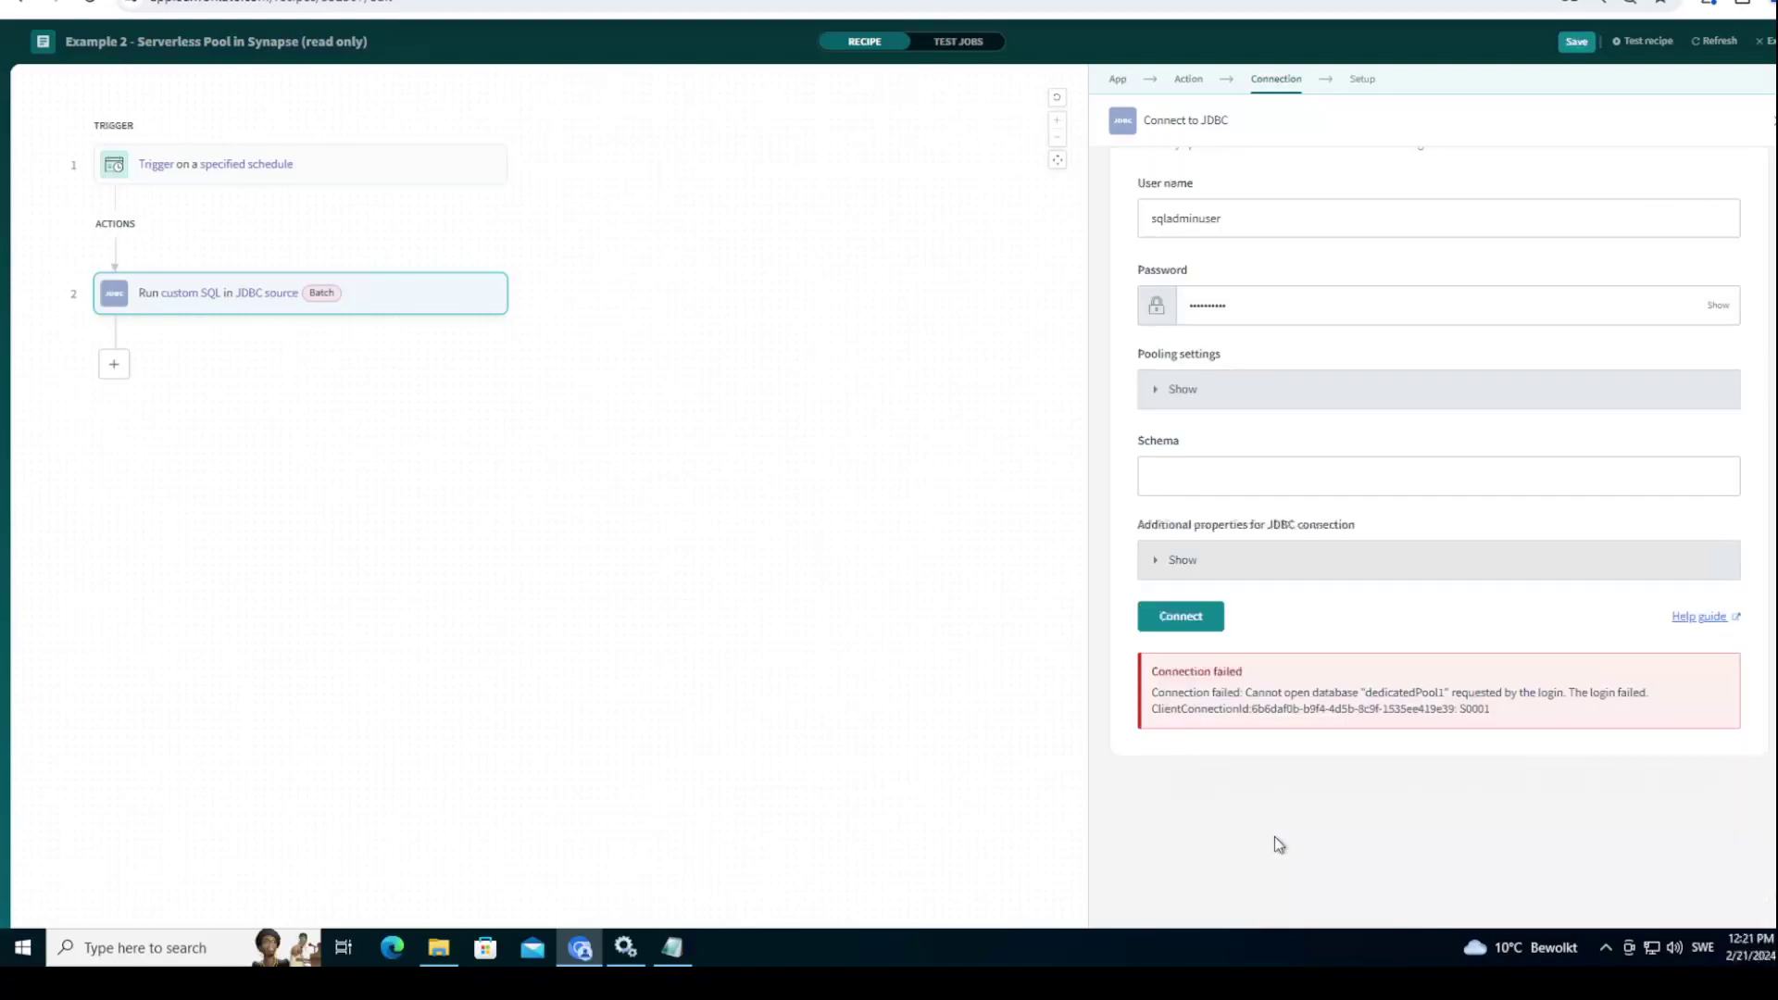
pyautogui.doubleClick(1414, 691)
pyautogui.scroll(4, 1333, 754)
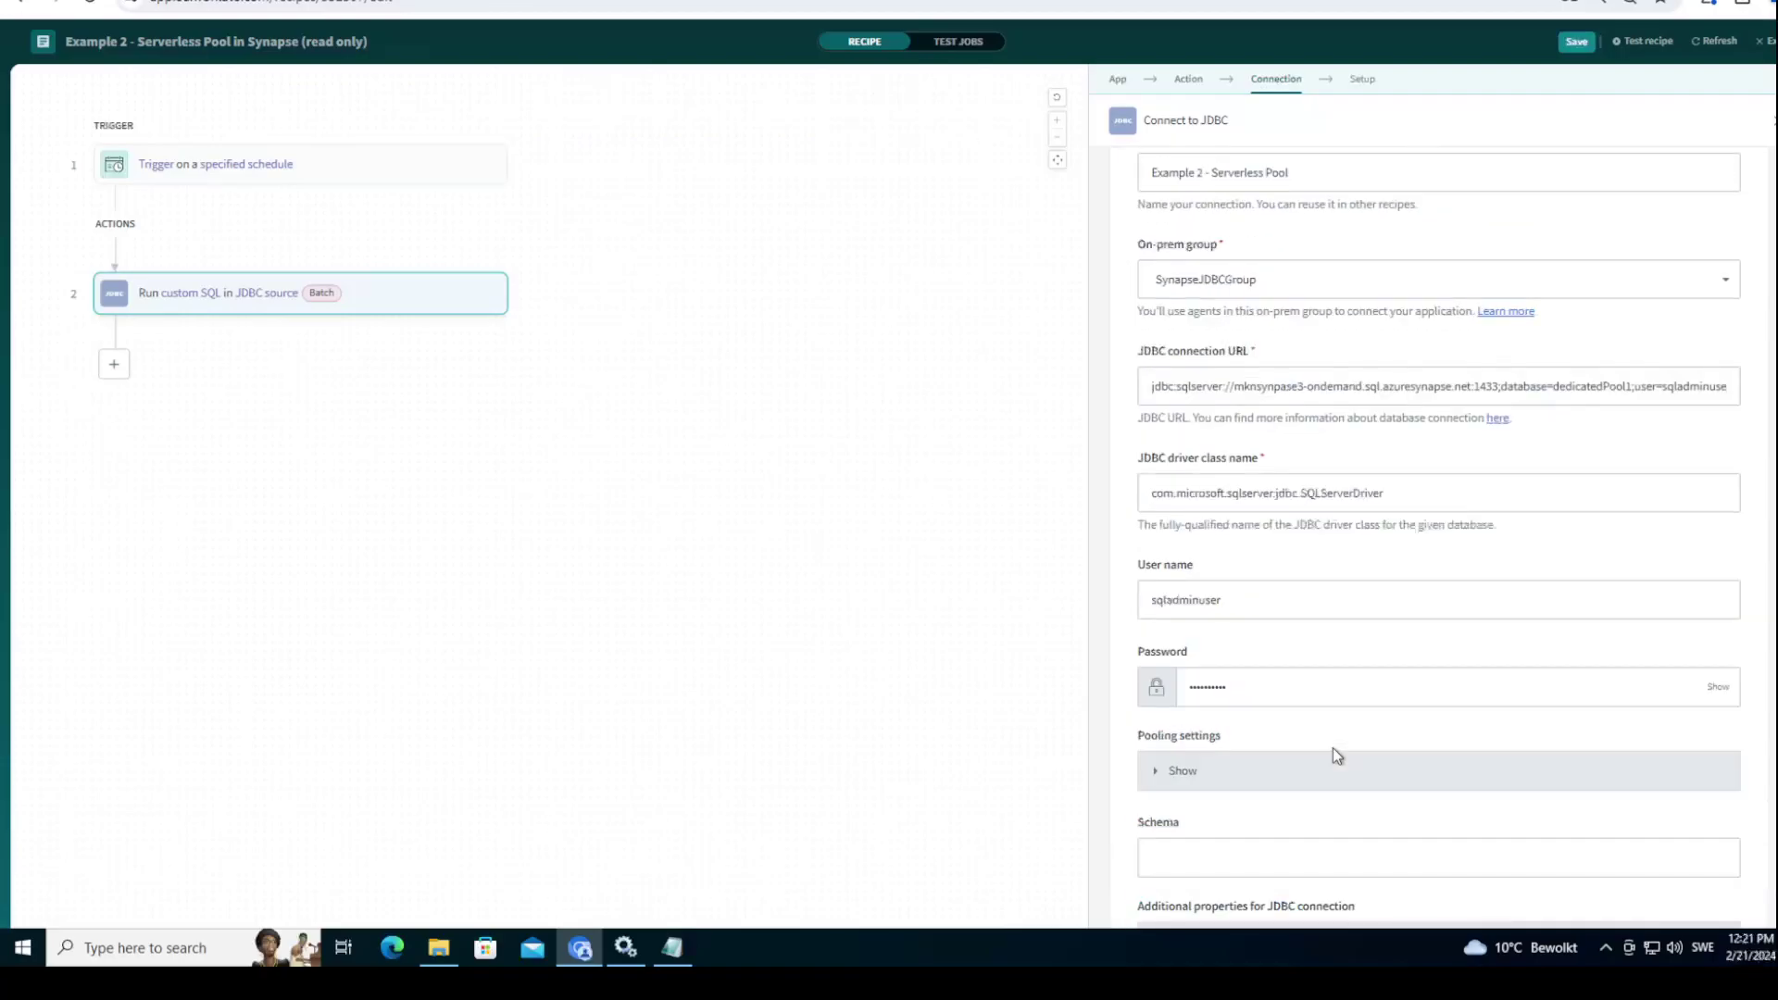
pyautogui.scroll(-4, 1338, 756)
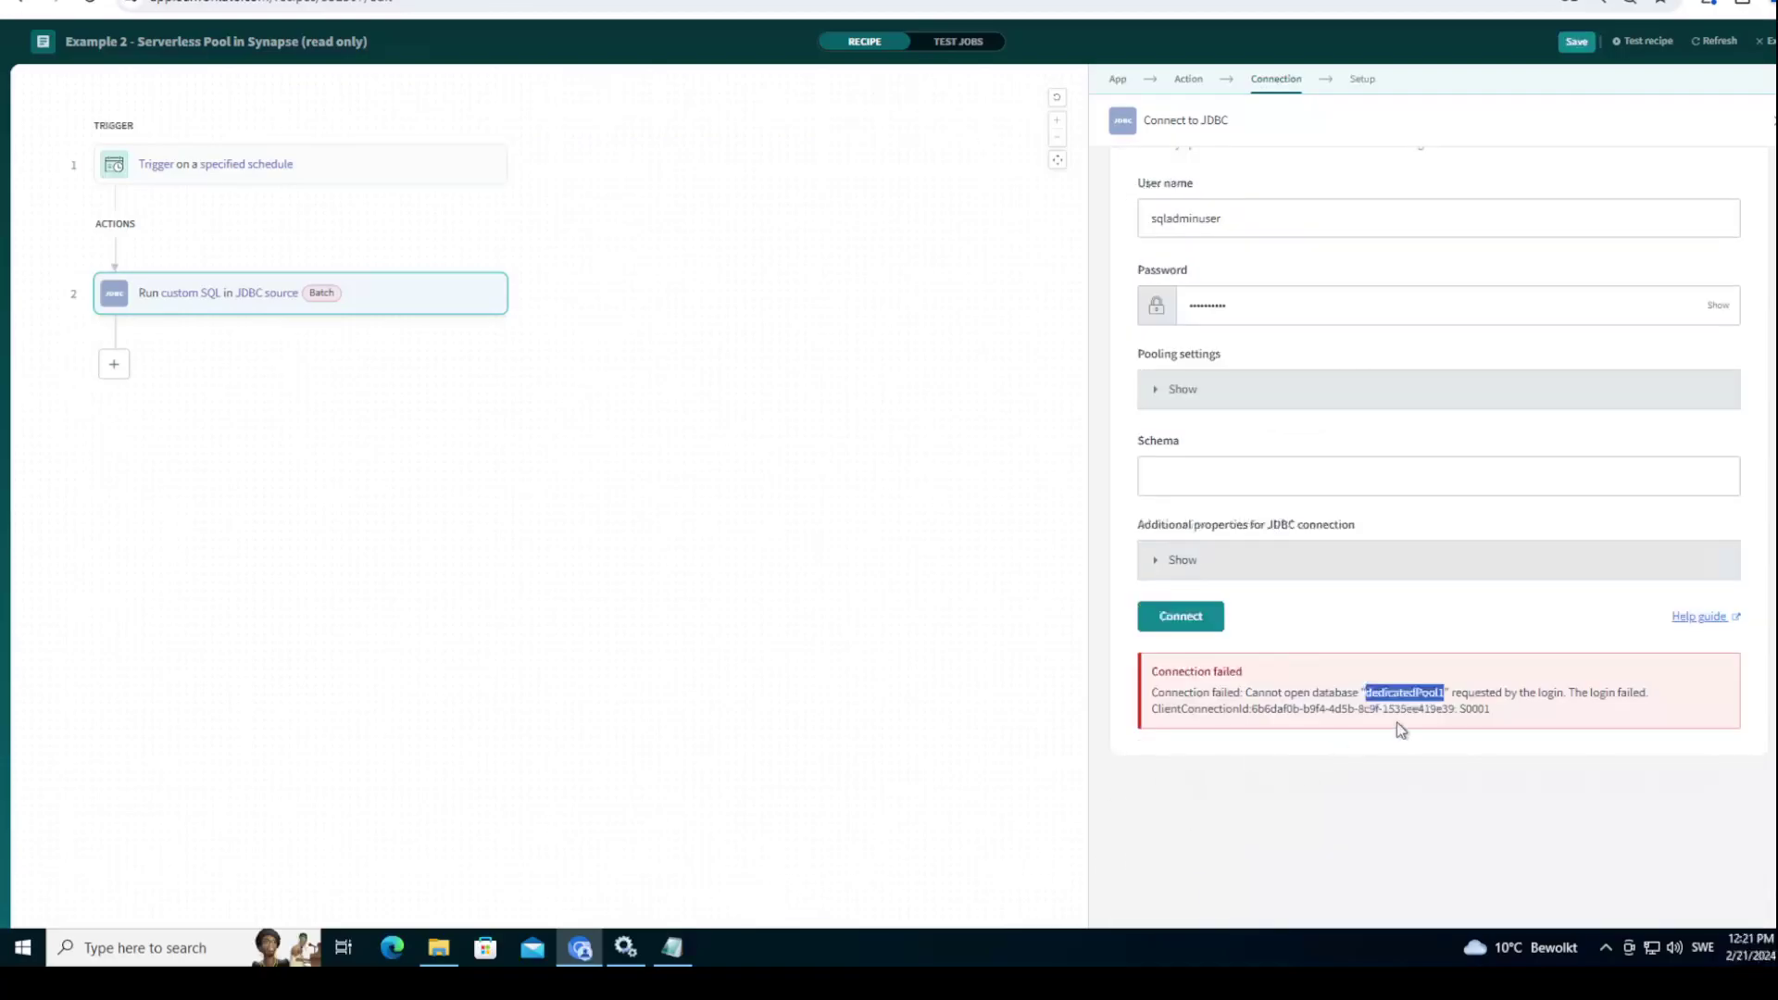
# Step: Select 'dedicatedPool1' in the Notepad serverless connection string, then switch to the Azure portal workspace page
pyautogui.click(673, 947)
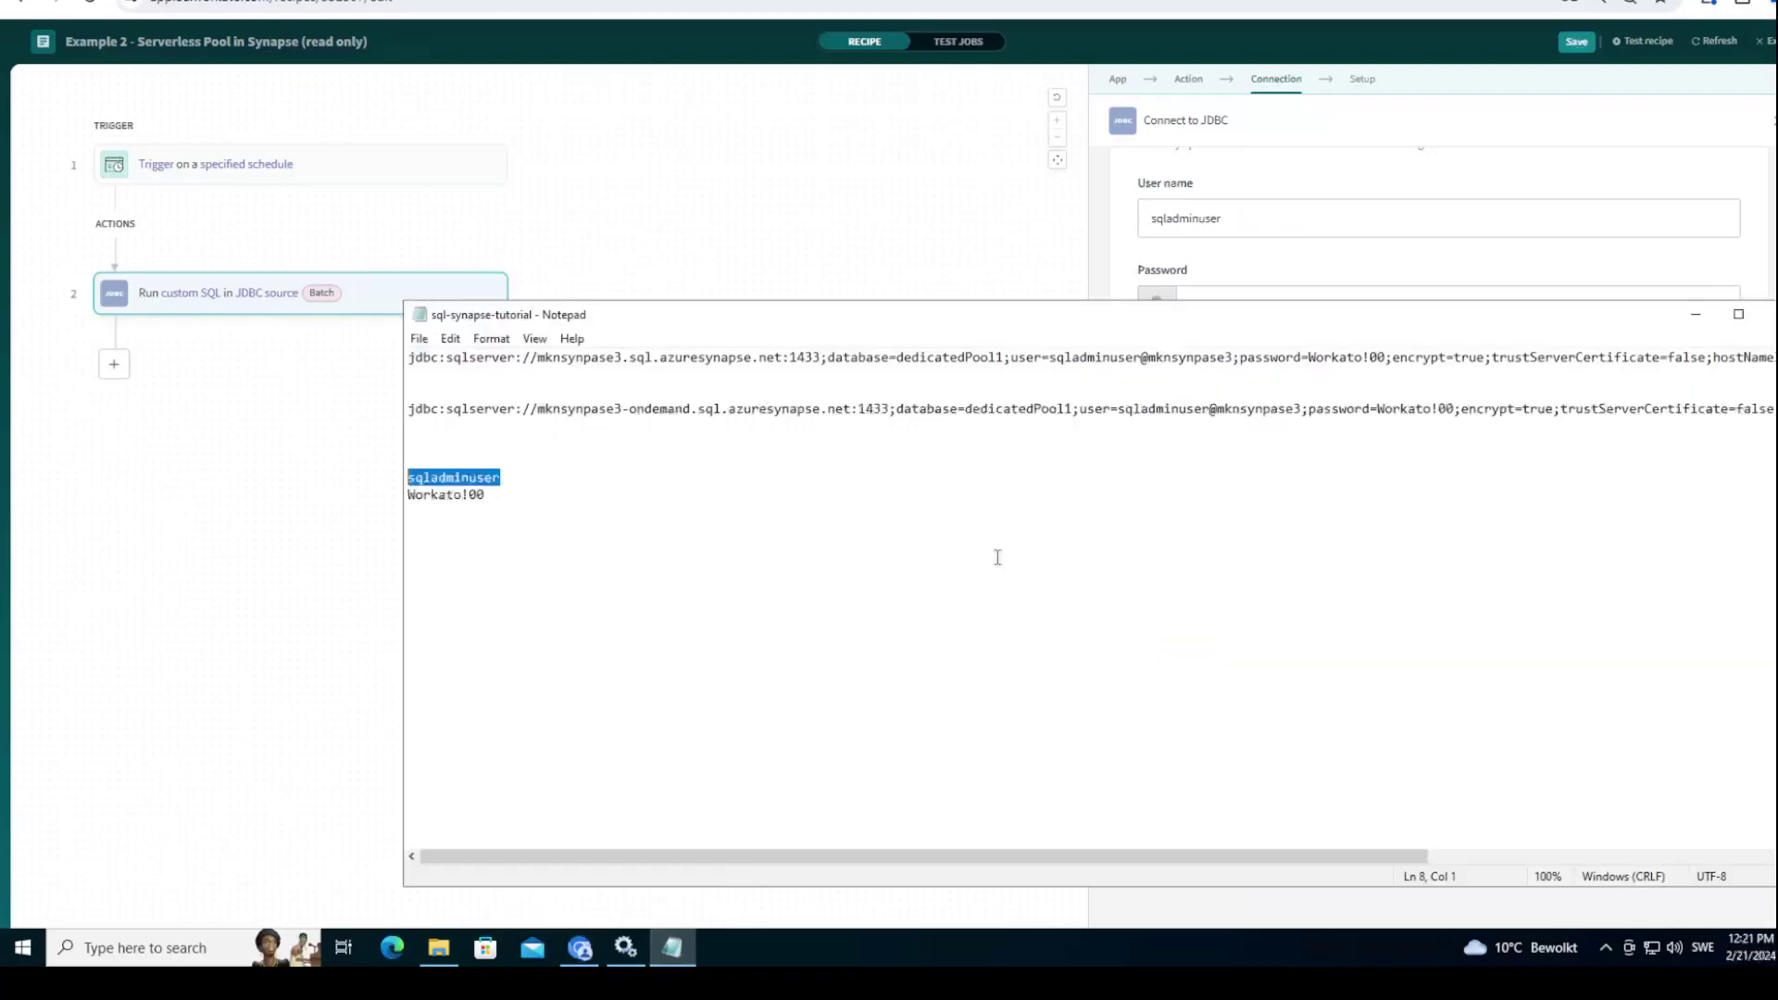
pyautogui.doubleClick(1012, 410)
pyautogui.click(1026, 409)
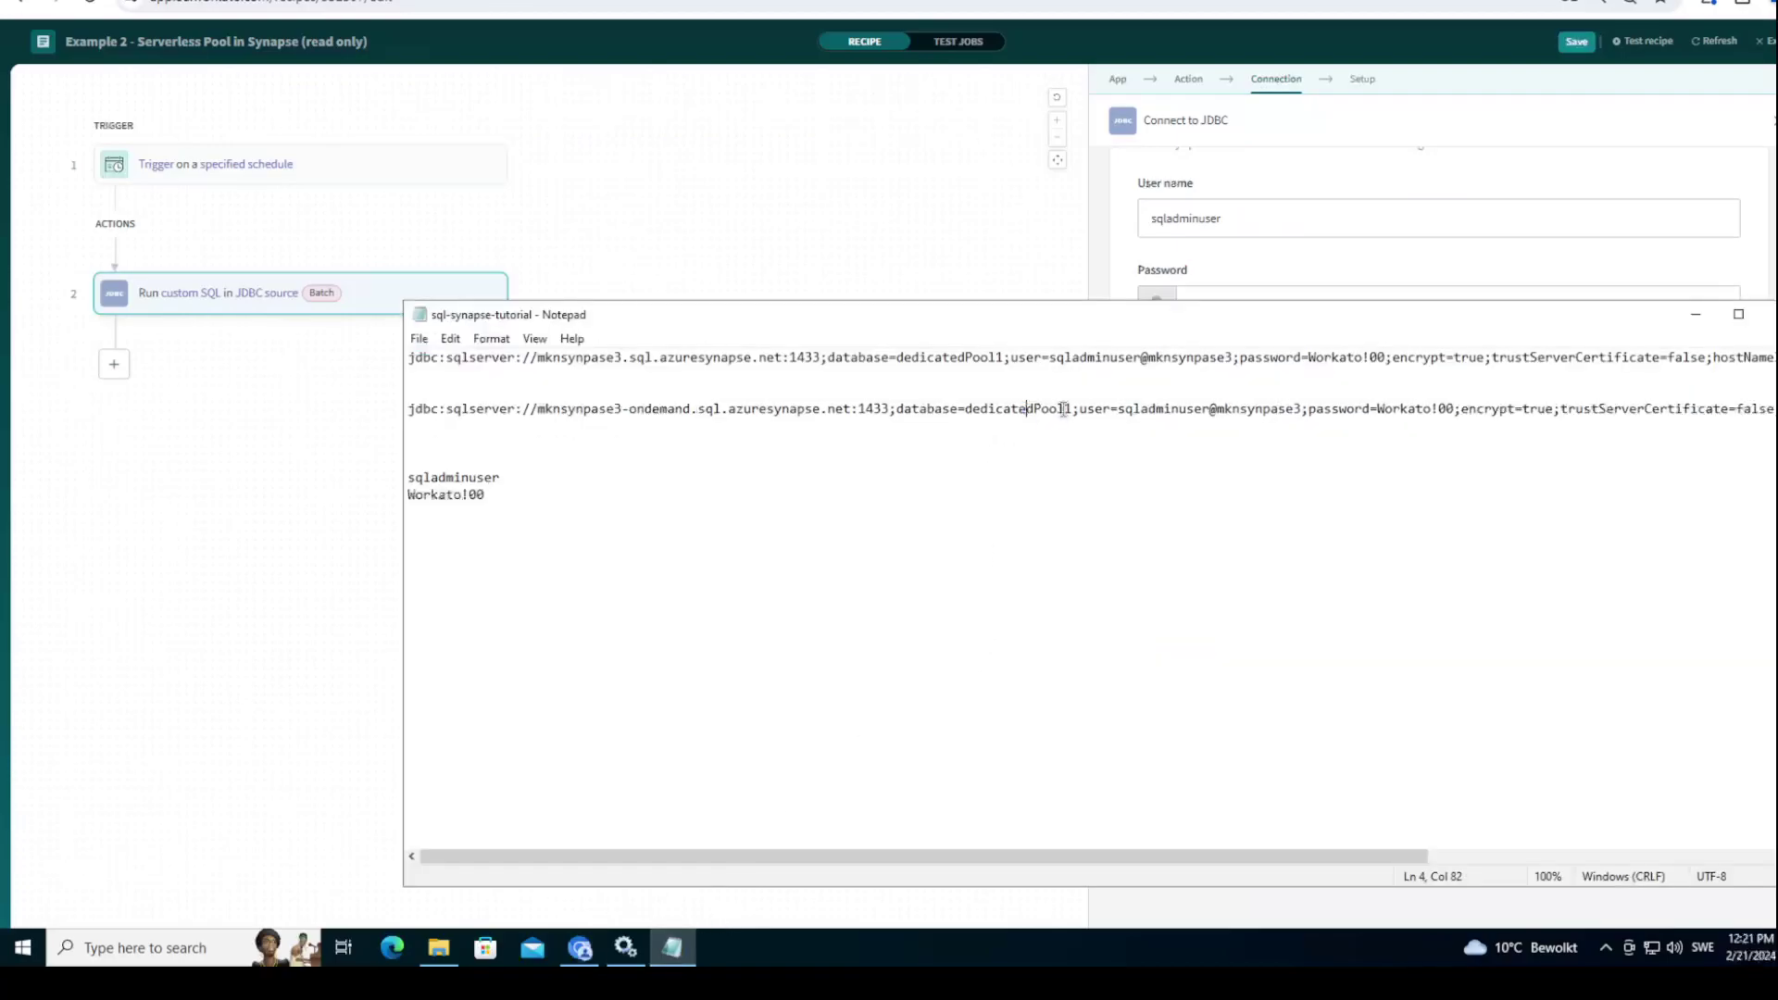
pyautogui.moveTo(1071, 408); pyautogui.dragTo(968, 408)
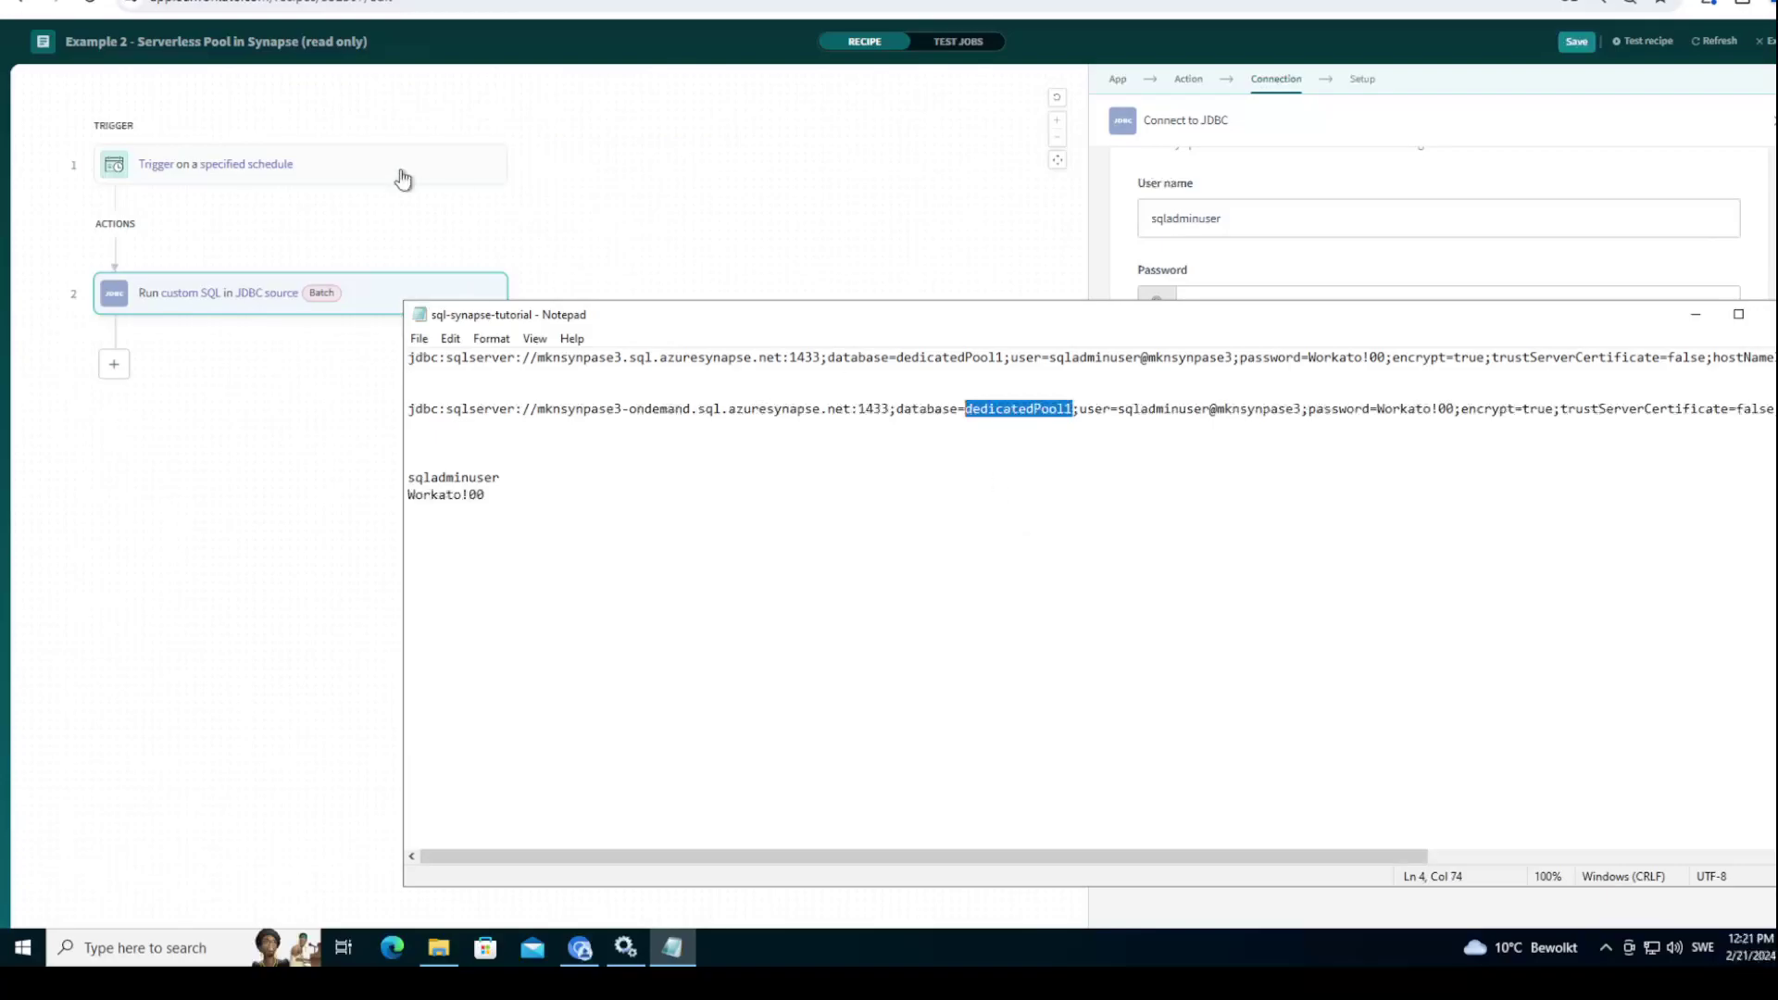
pyautogui.hotkey('alt', 'Tab')
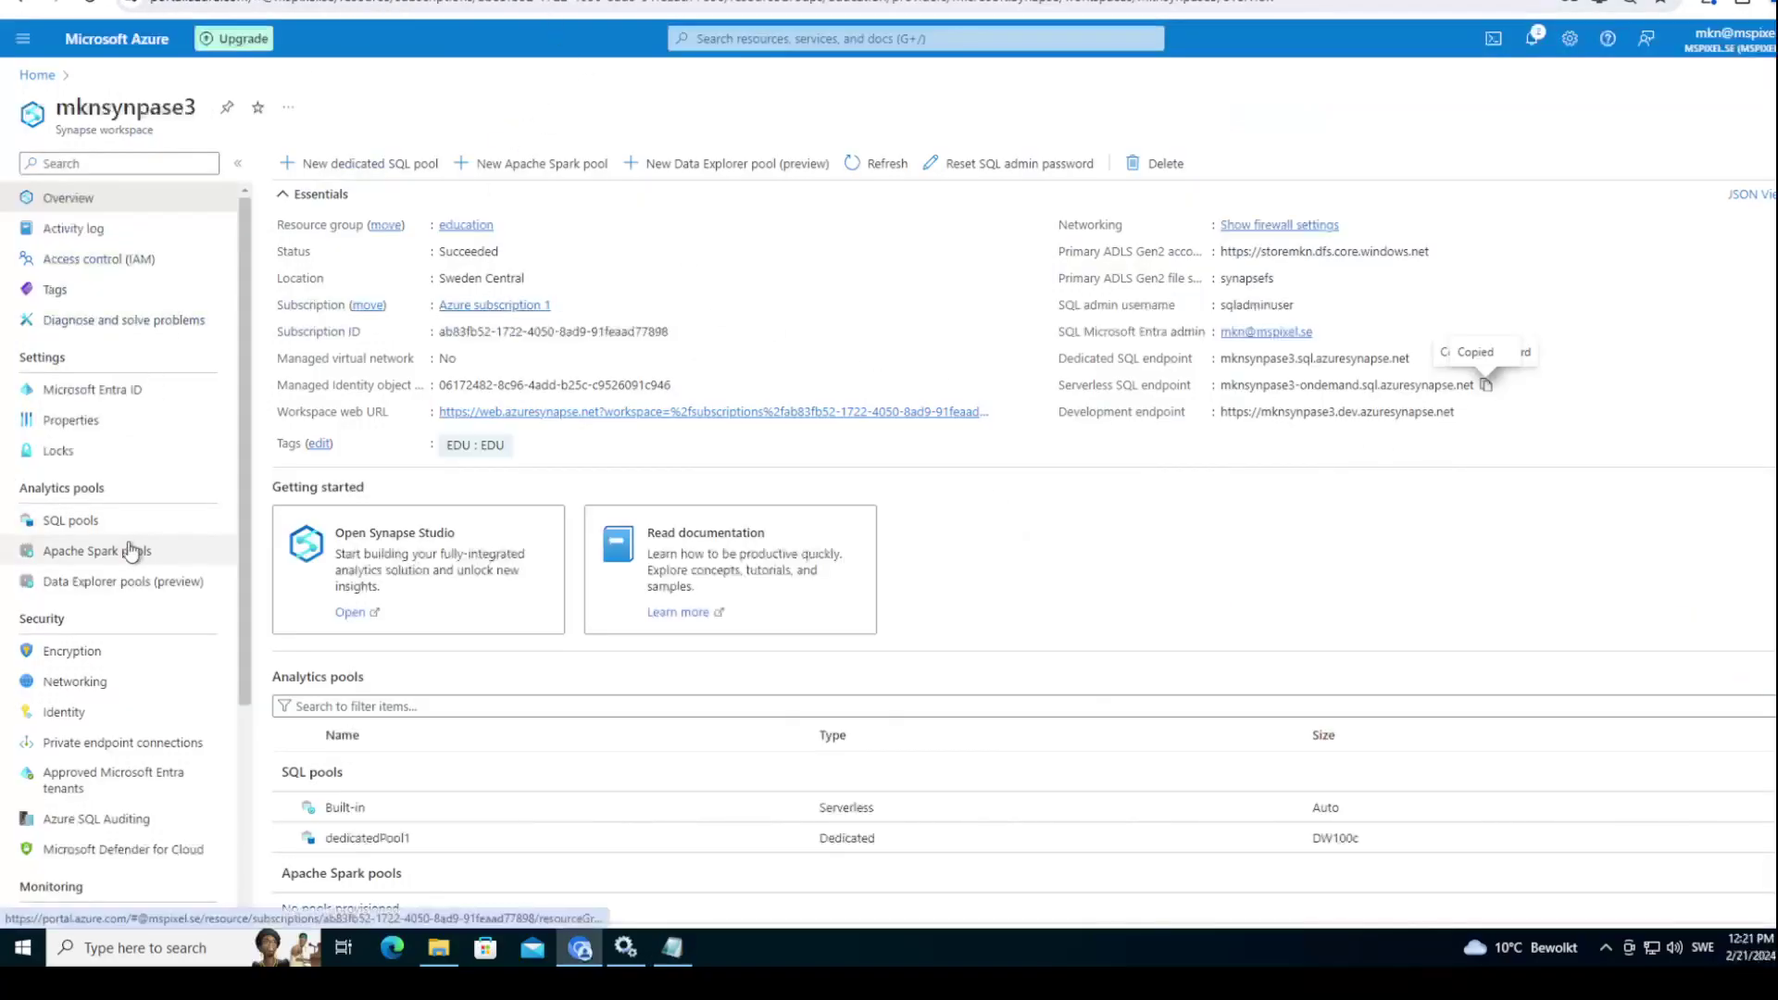
# Step: Open the mknsynpase3 workspace's SQL pools list
pyautogui.click(108, 520)
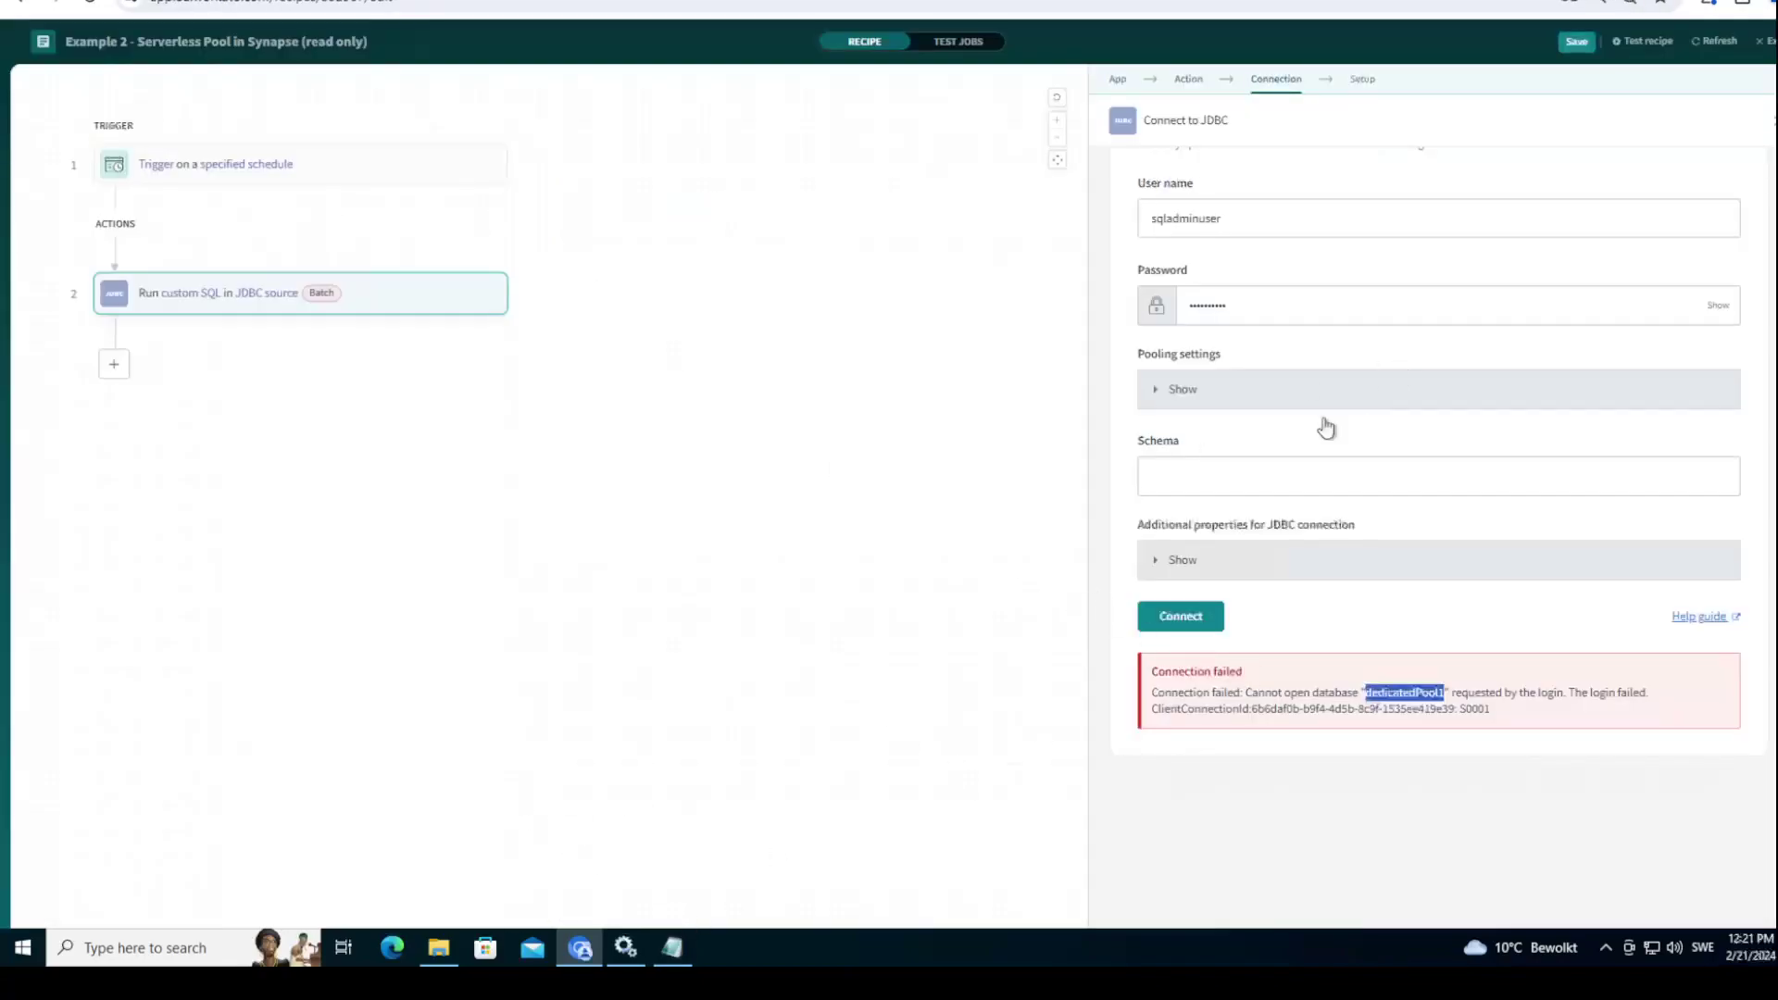
# Step: Replace dedicatedPool1 with mkndemo in the JDBC URL, save the recipe and reconnect successfully
pyautogui.scroll(5, 1326, 428)
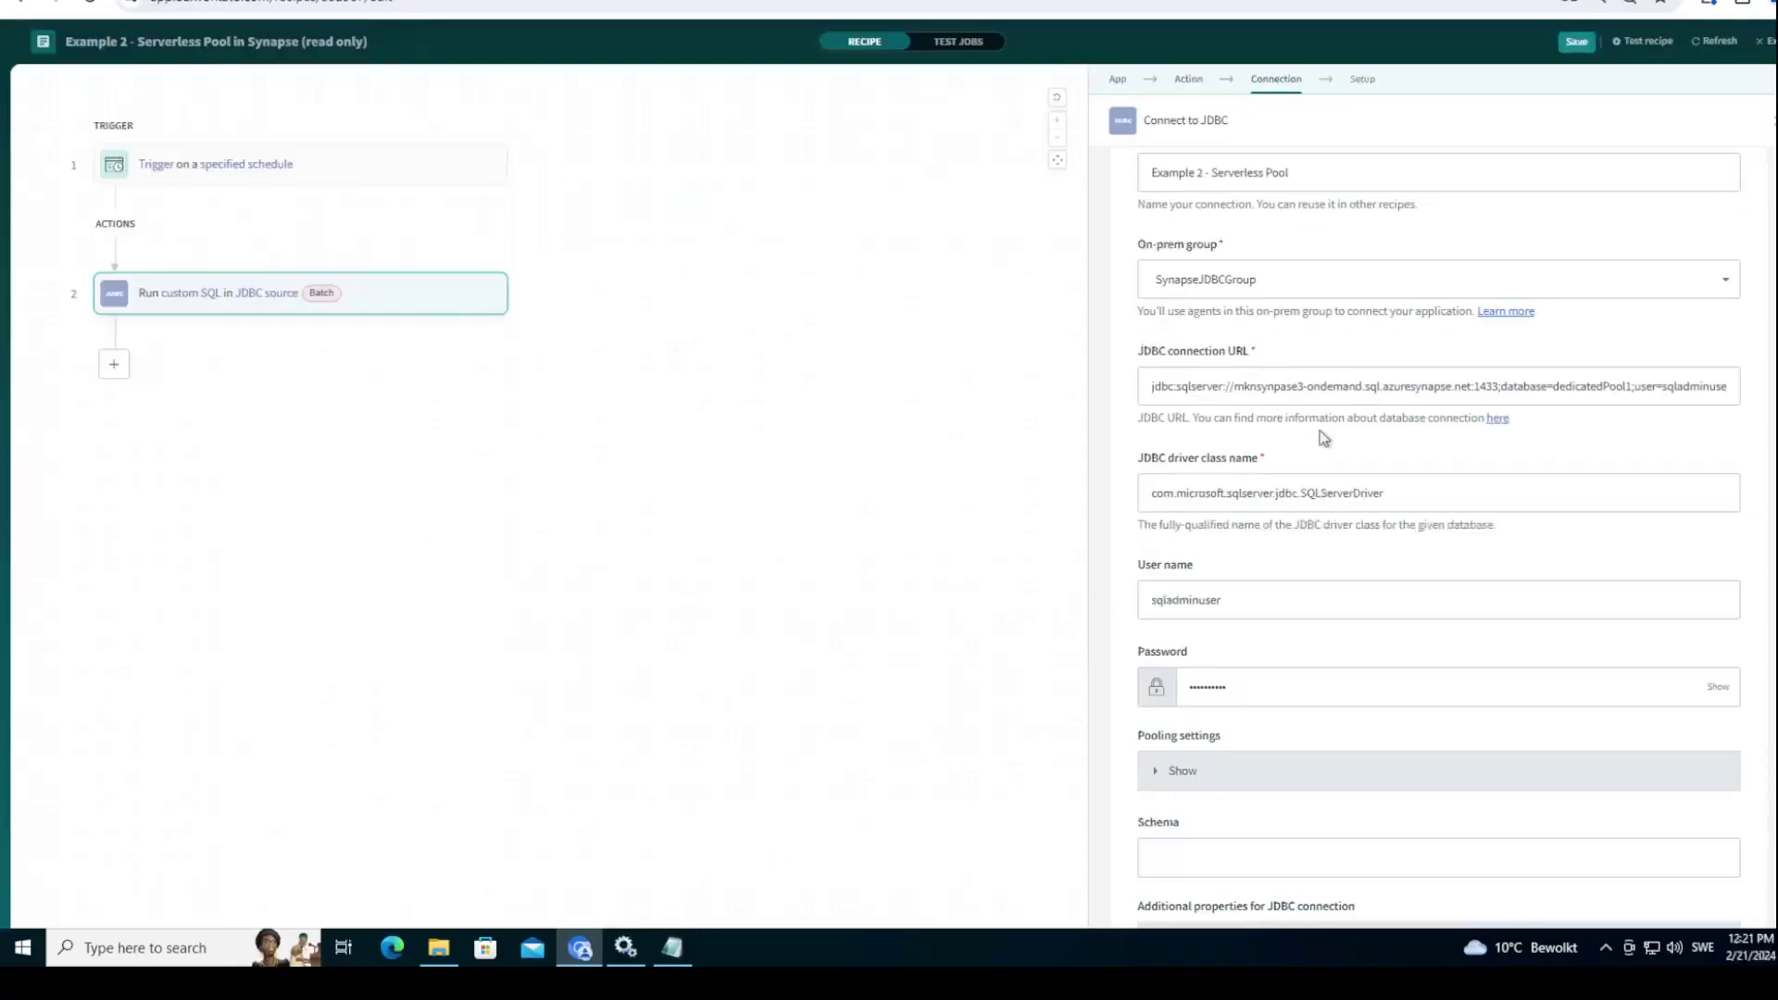
pyautogui.doubleClick(1588, 479)
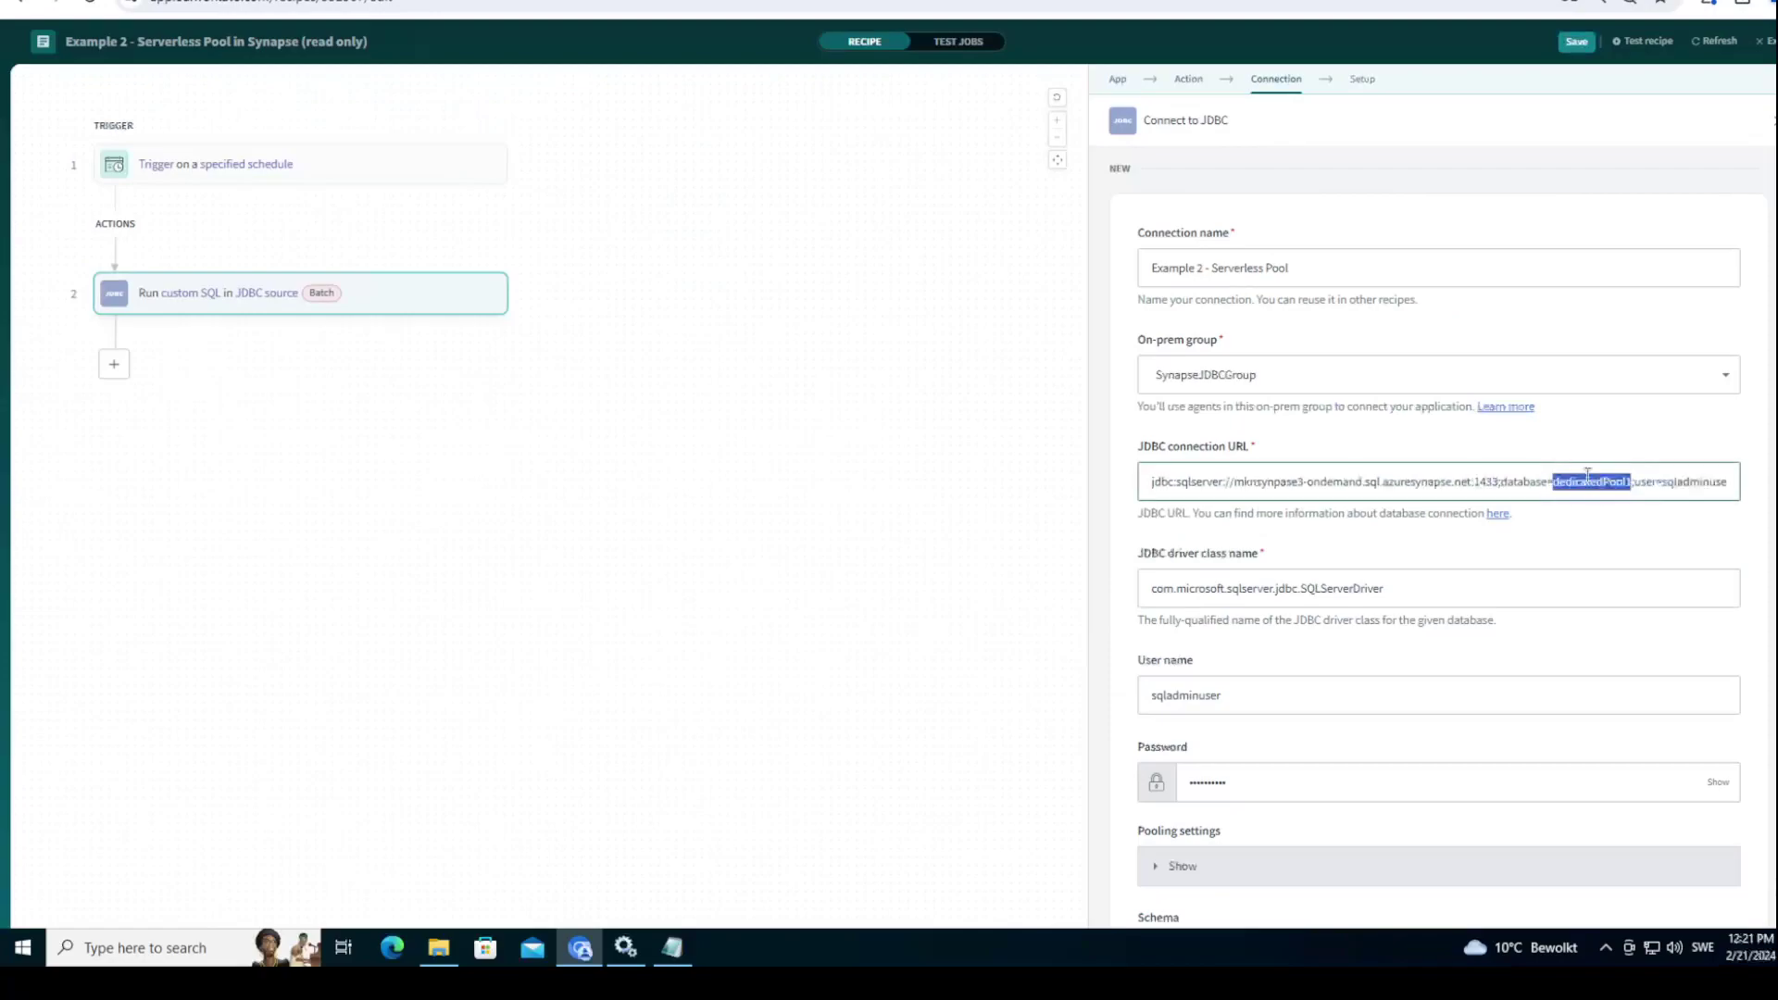
pyautogui.write('mkndemo')
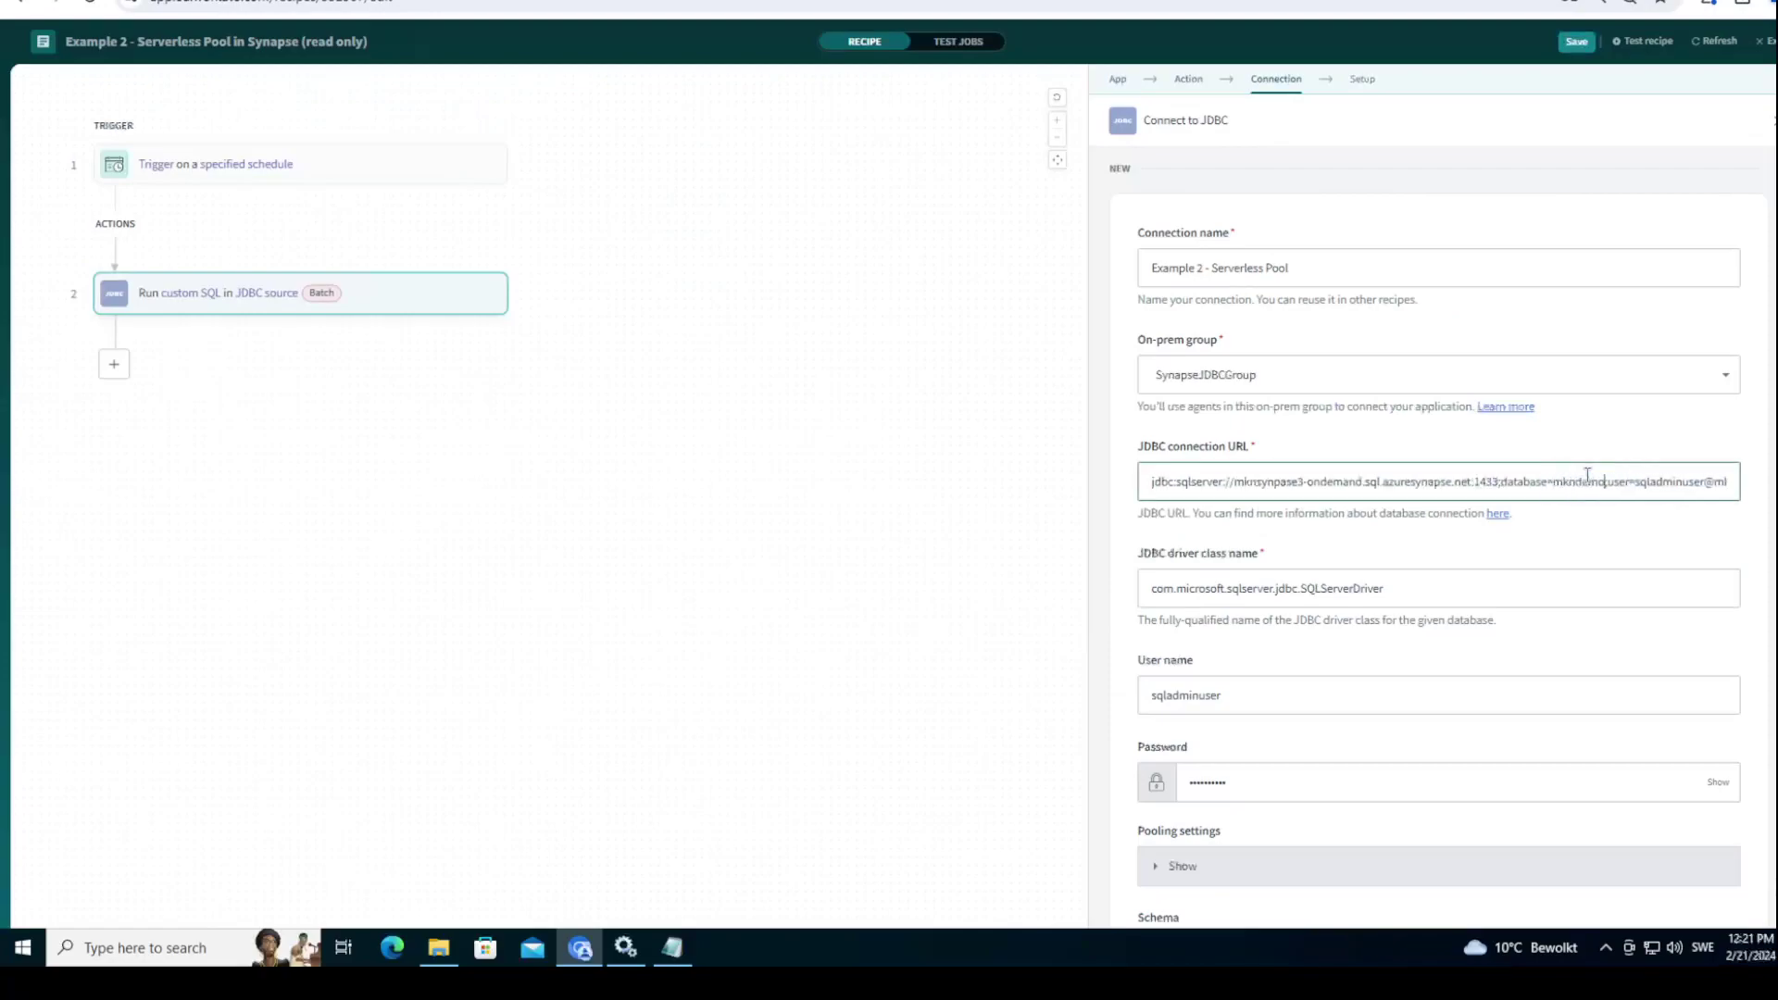
pyautogui.click(1577, 43)
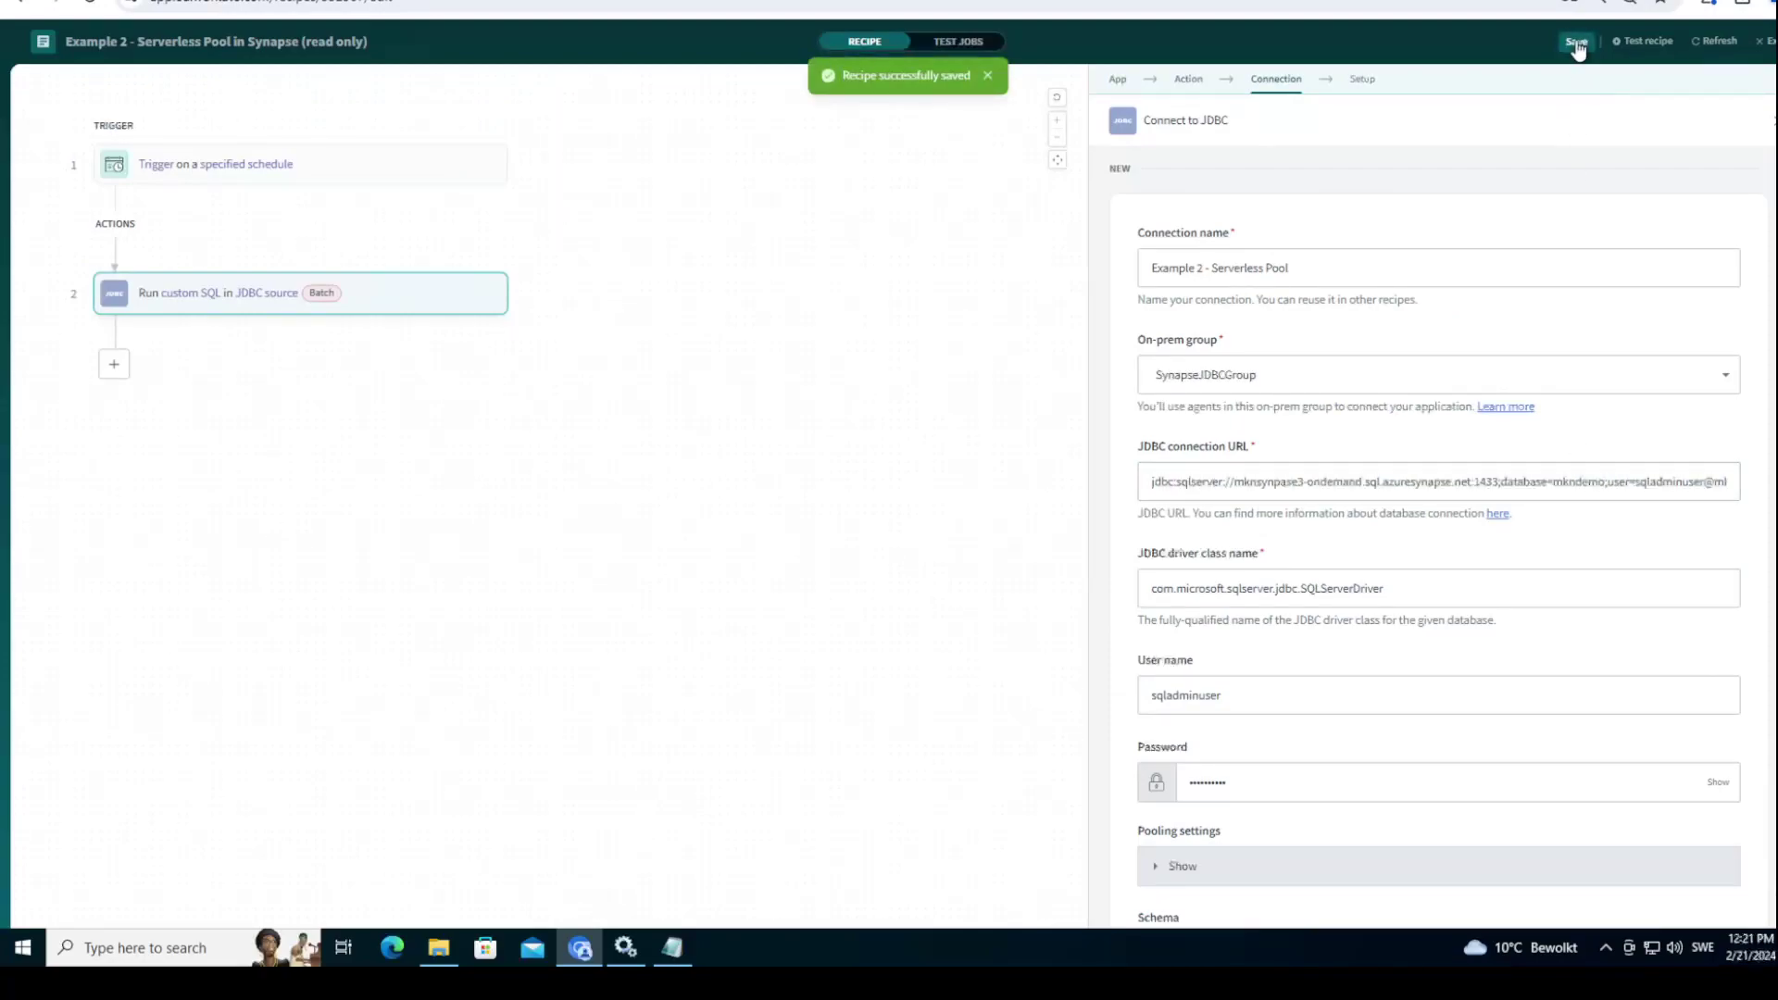
pyautogui.scroll(-5, 1422, 626)
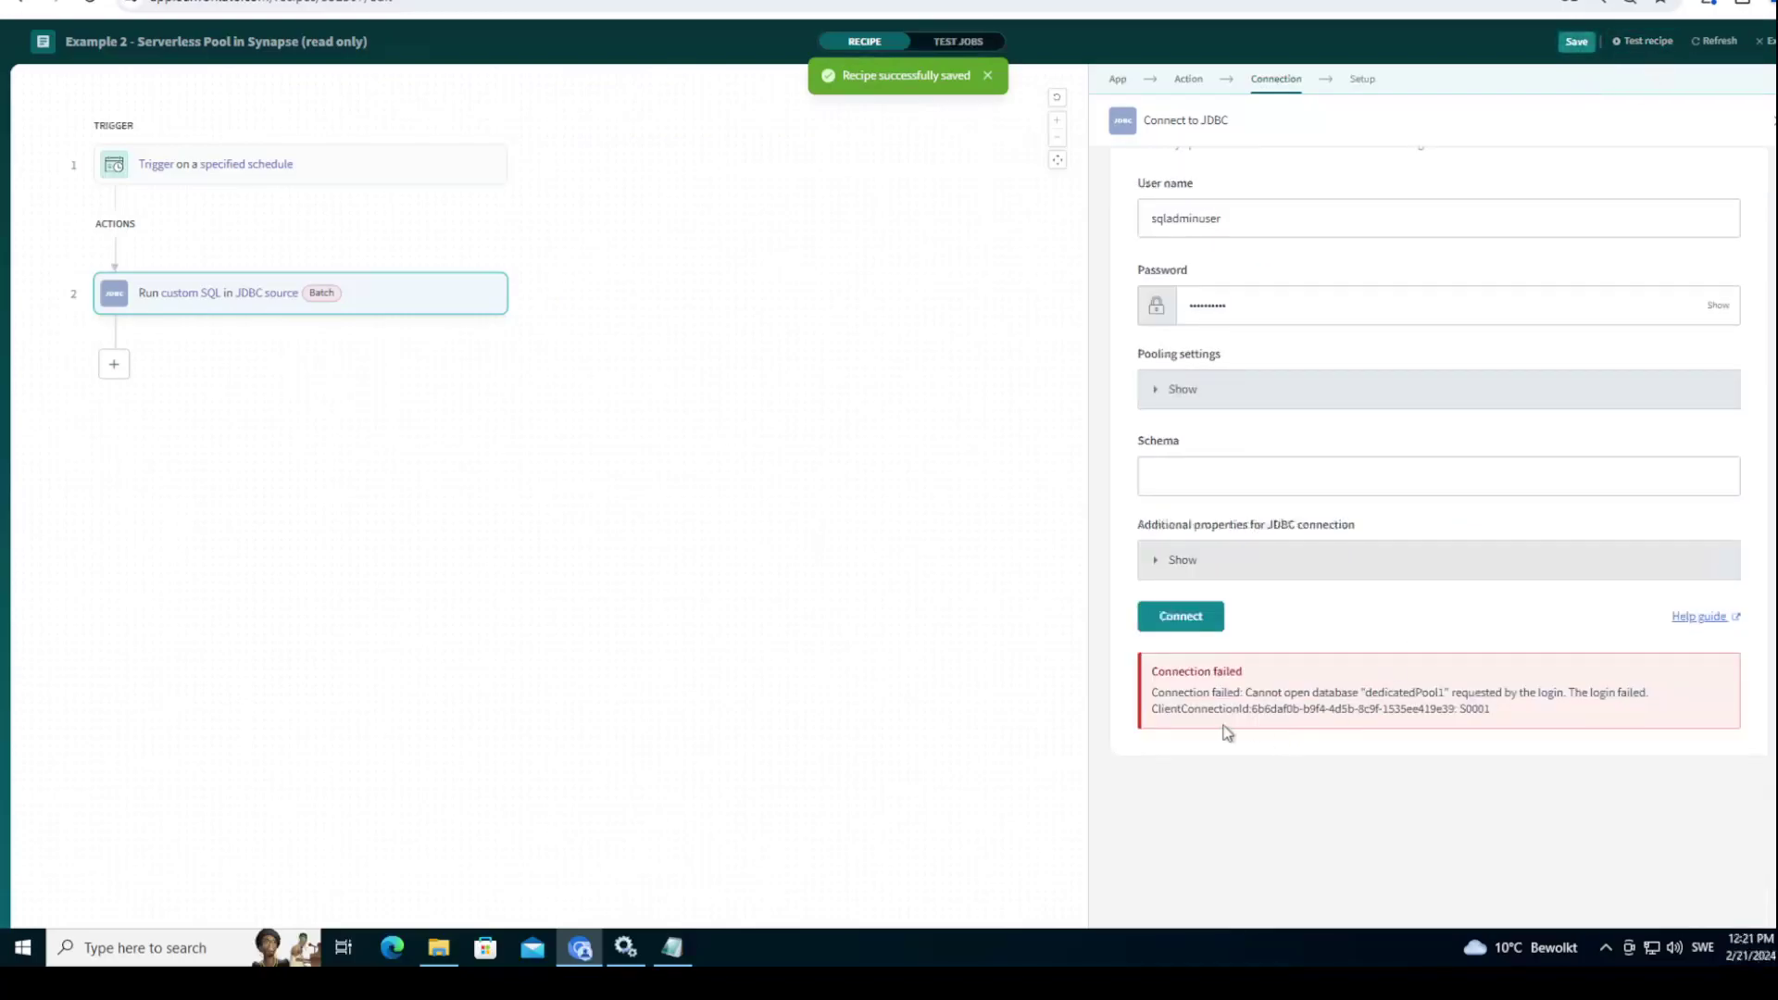
pyautogui.click(1191, 622)
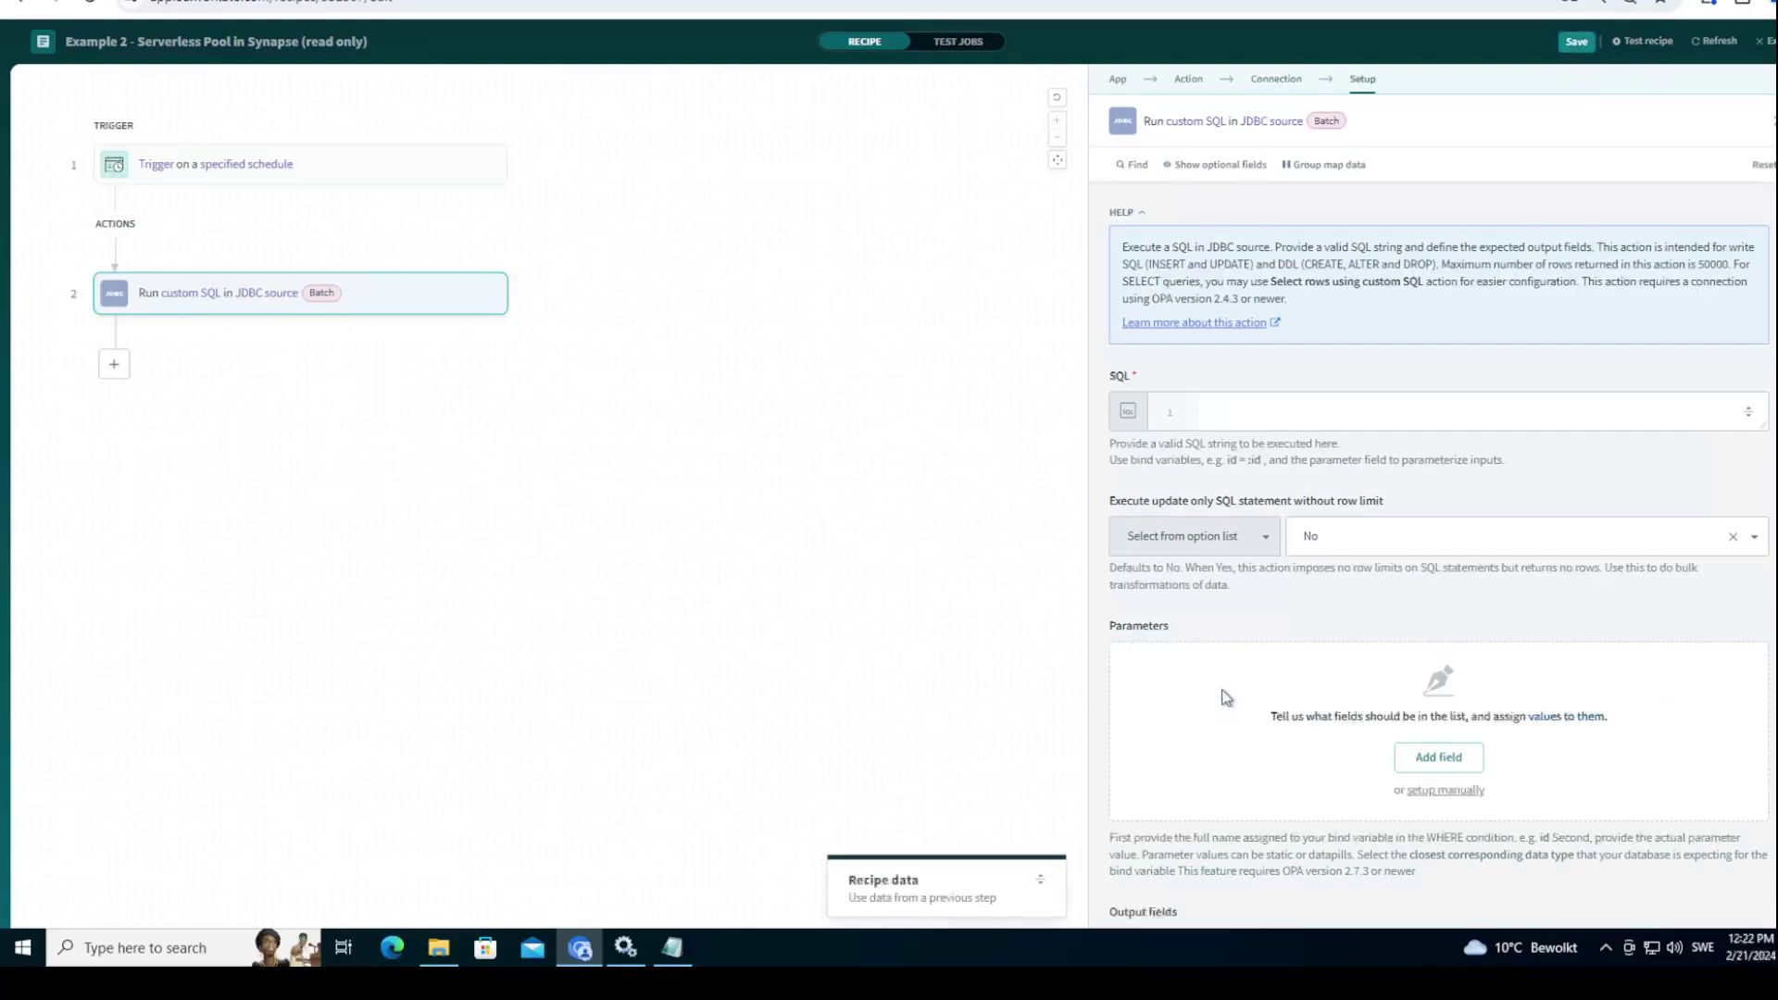
pyautogui.click(1243, 409)
pyautogui.hotkey('ctrl', 'Tab')
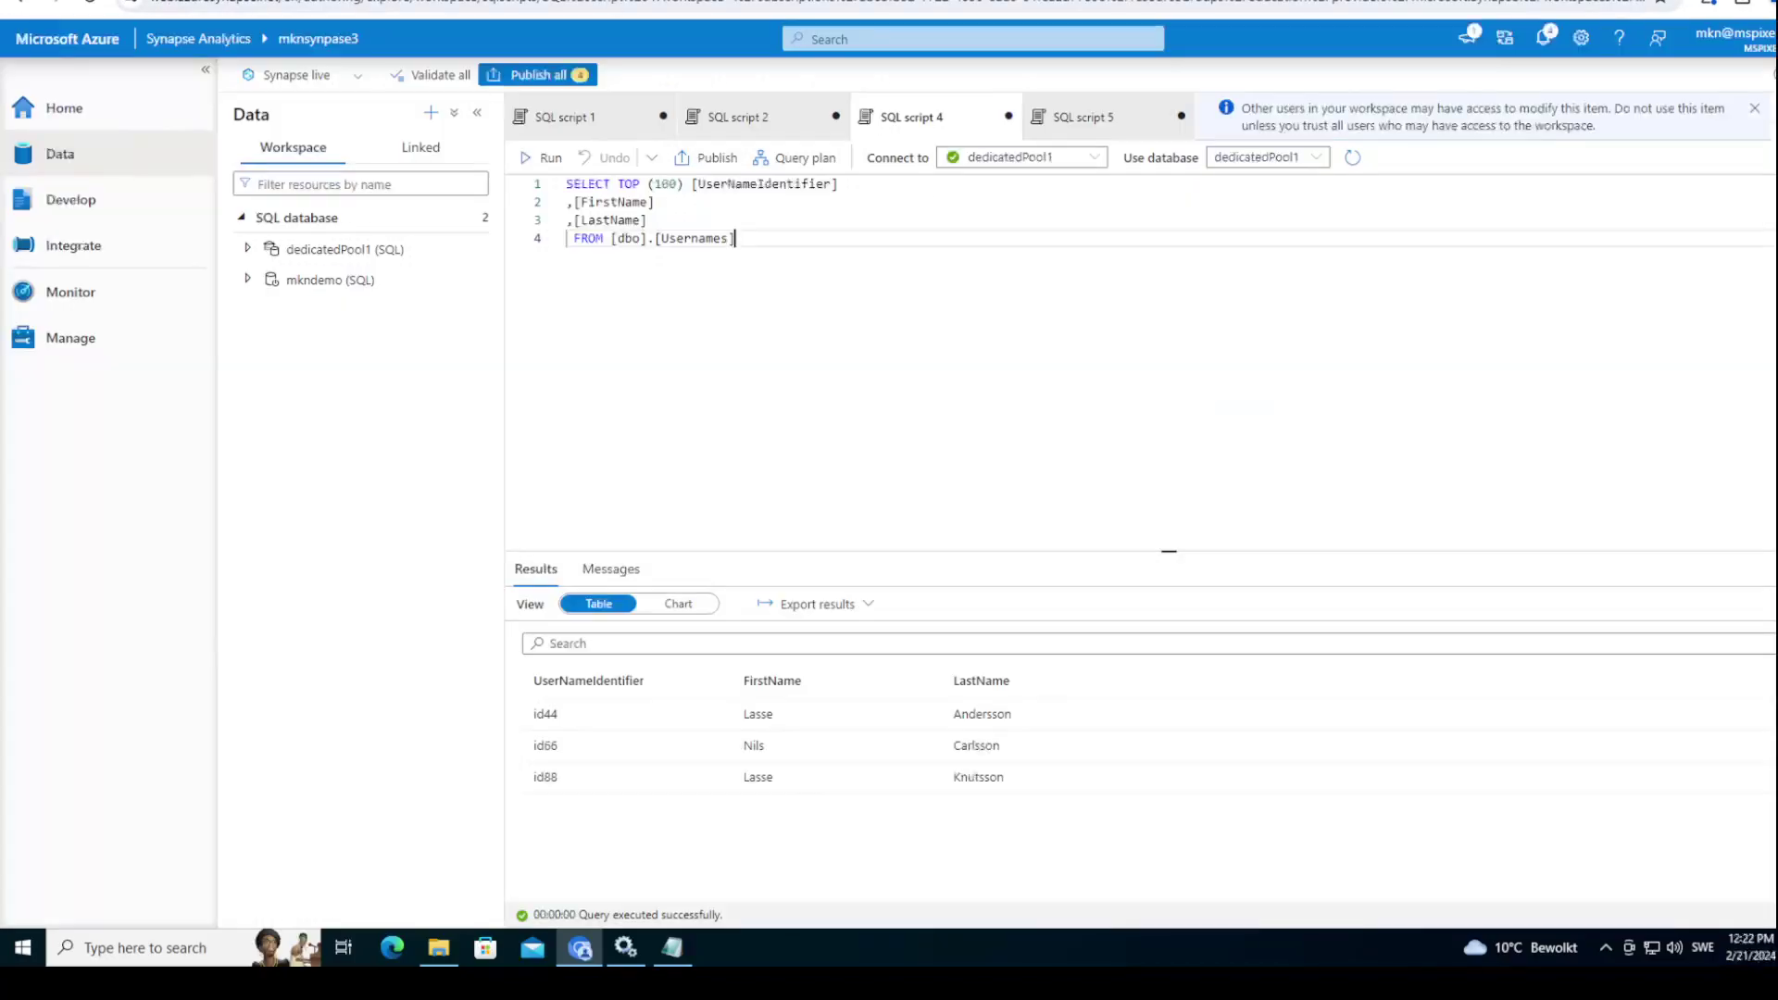
# Step: Run the SQL script 5 query on UsernamesExternal in Synapse Studio, returning six rows
pyautogui.click(1095, 120)
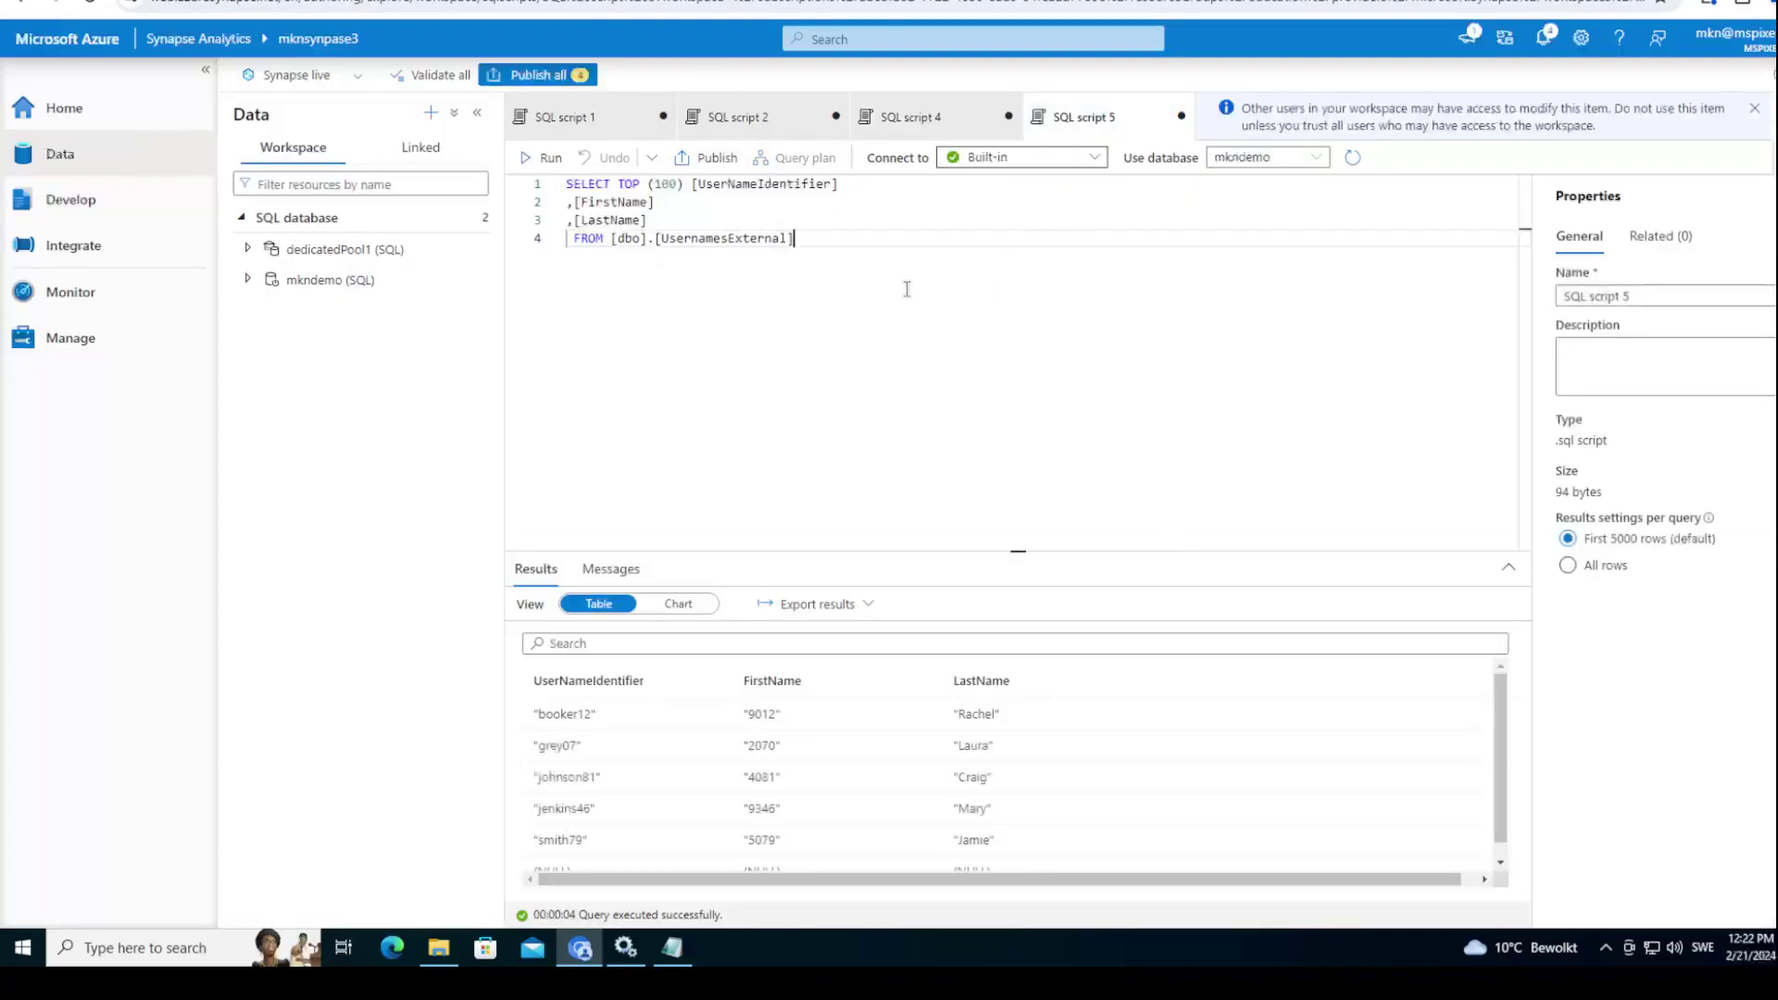
pyautogui.hotkey('ctrl', 'a')
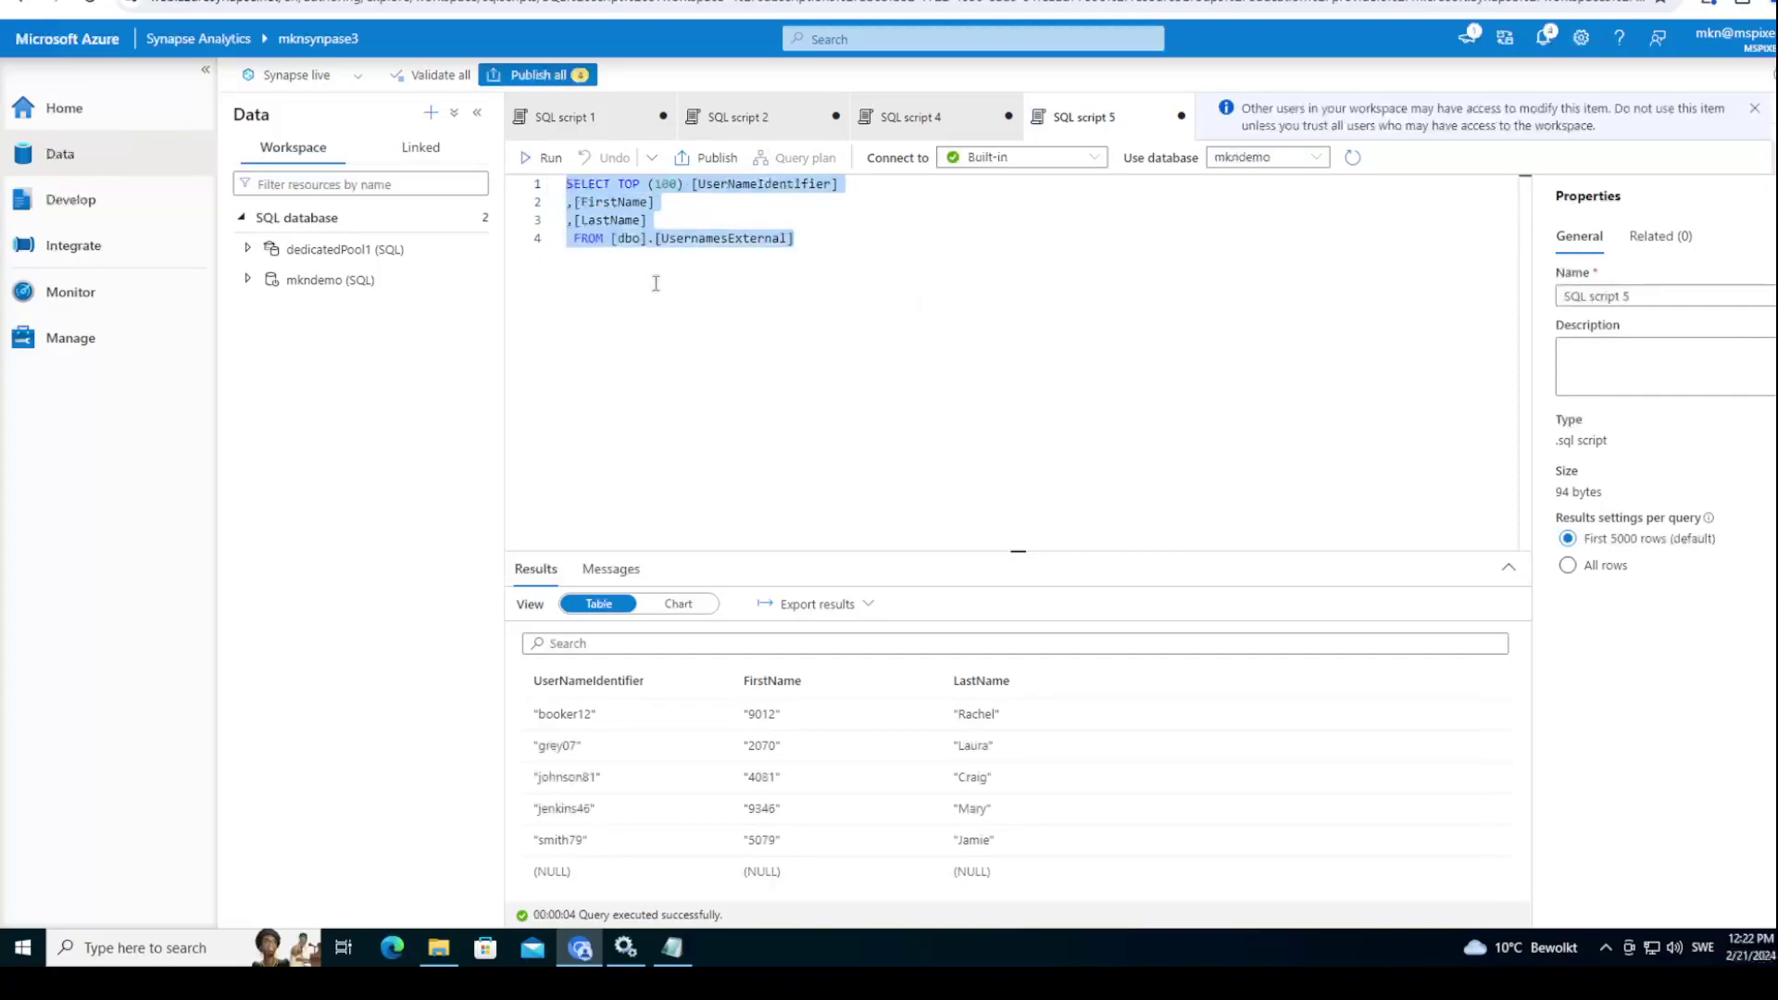
pyautogui.click(542, 158)
# Step: Paste the UsernamesExternal query into step 2, save, test, and expand the six returned rows
pyautogui.hotkey('ctrl', 'c')
pyautogui.hotkey('alt', 'Tab')
pyautogui.hotkey('ctrl', 'v')
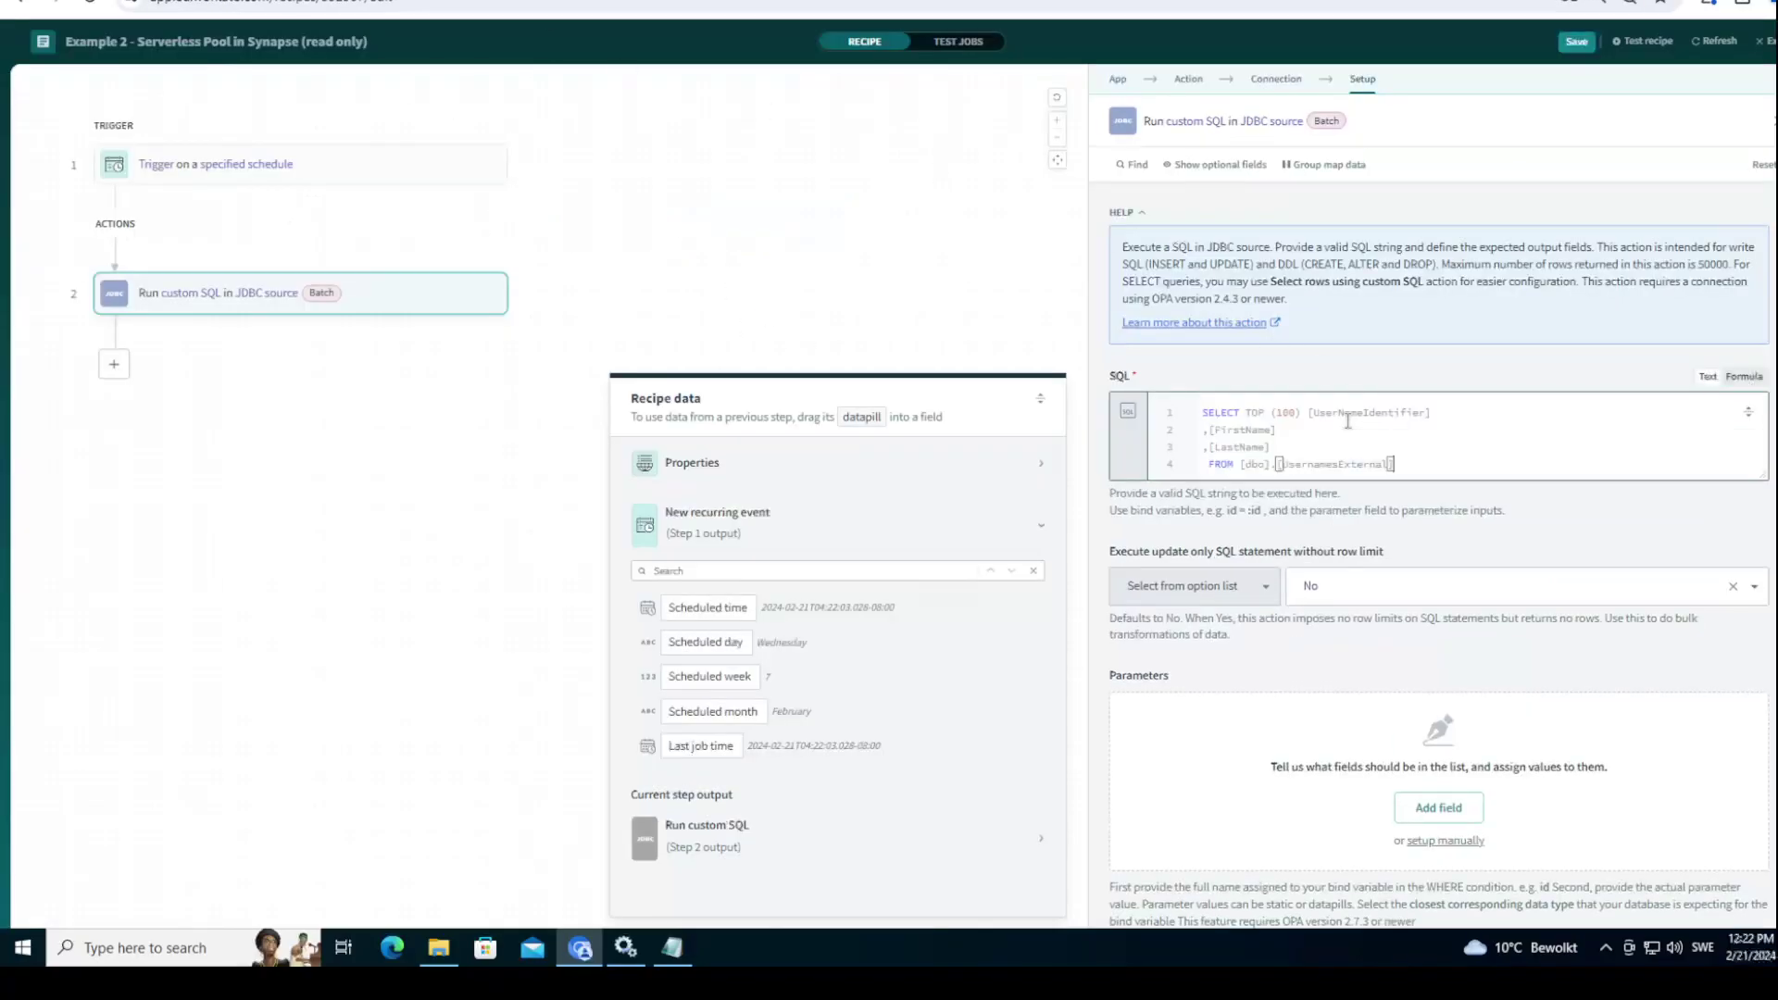
pyautogui.click(1576, 41)
pyautogui.click(1642, 41)
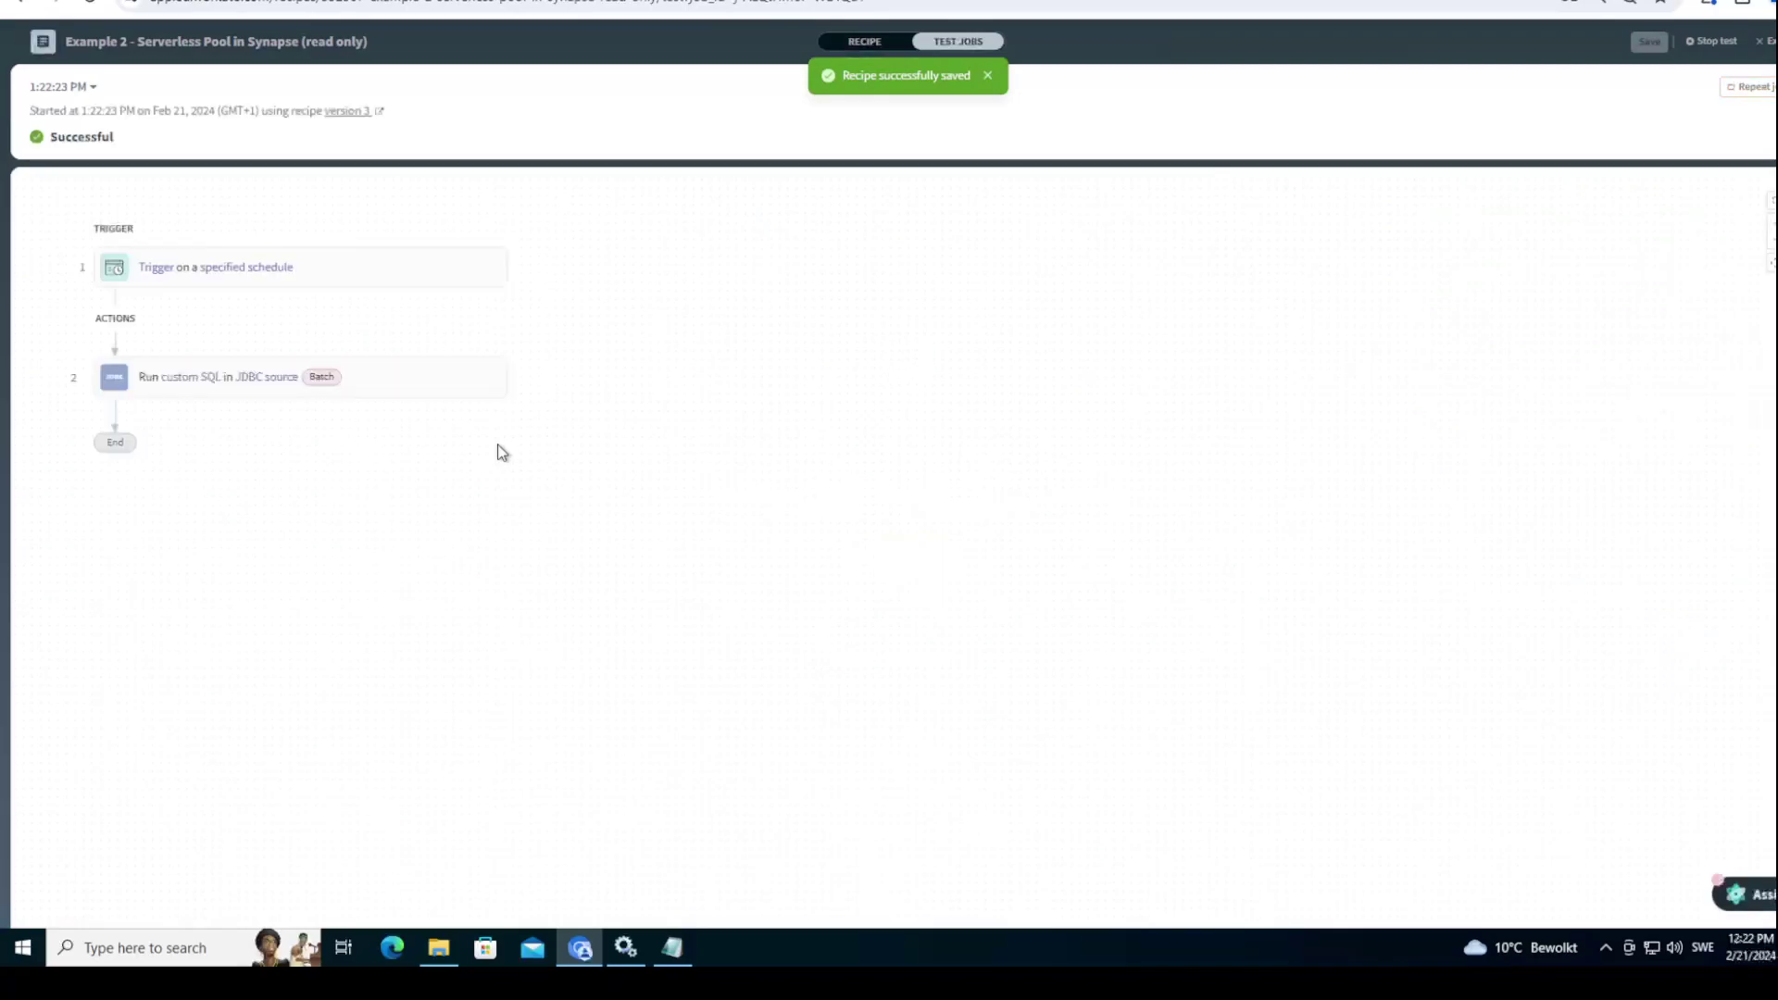
pyautogui.click(397, 378)
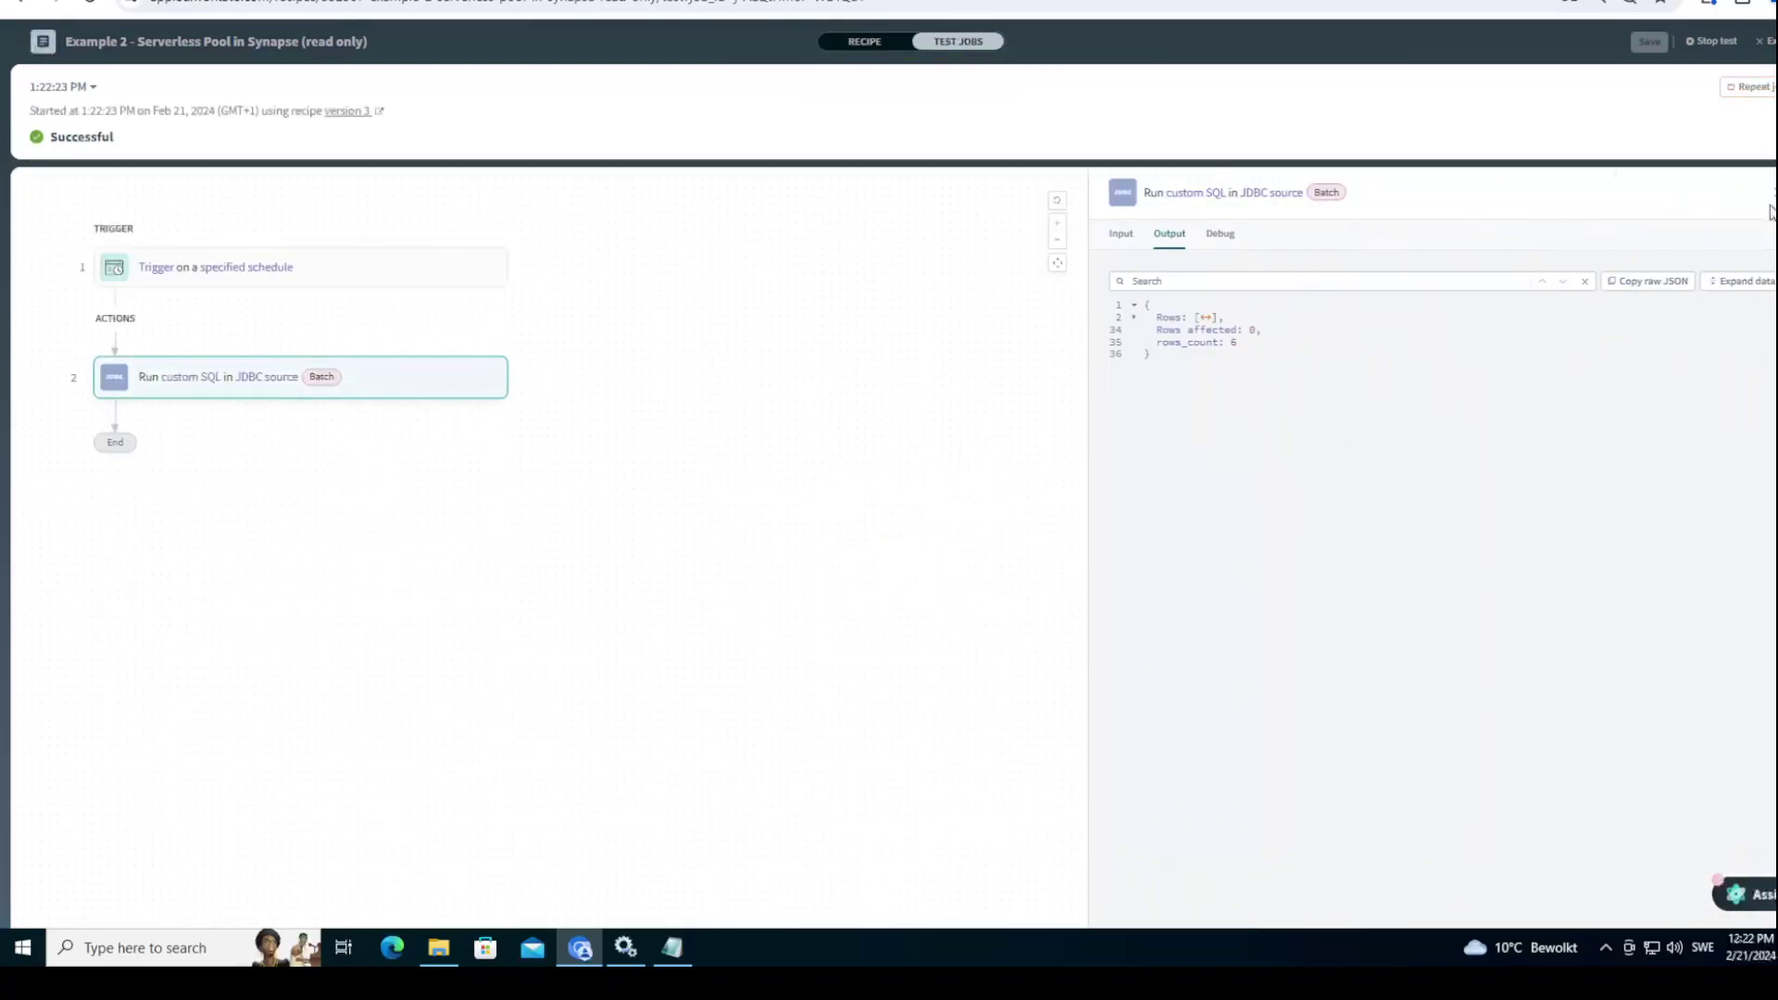
pyautogui.click(1757, 281)
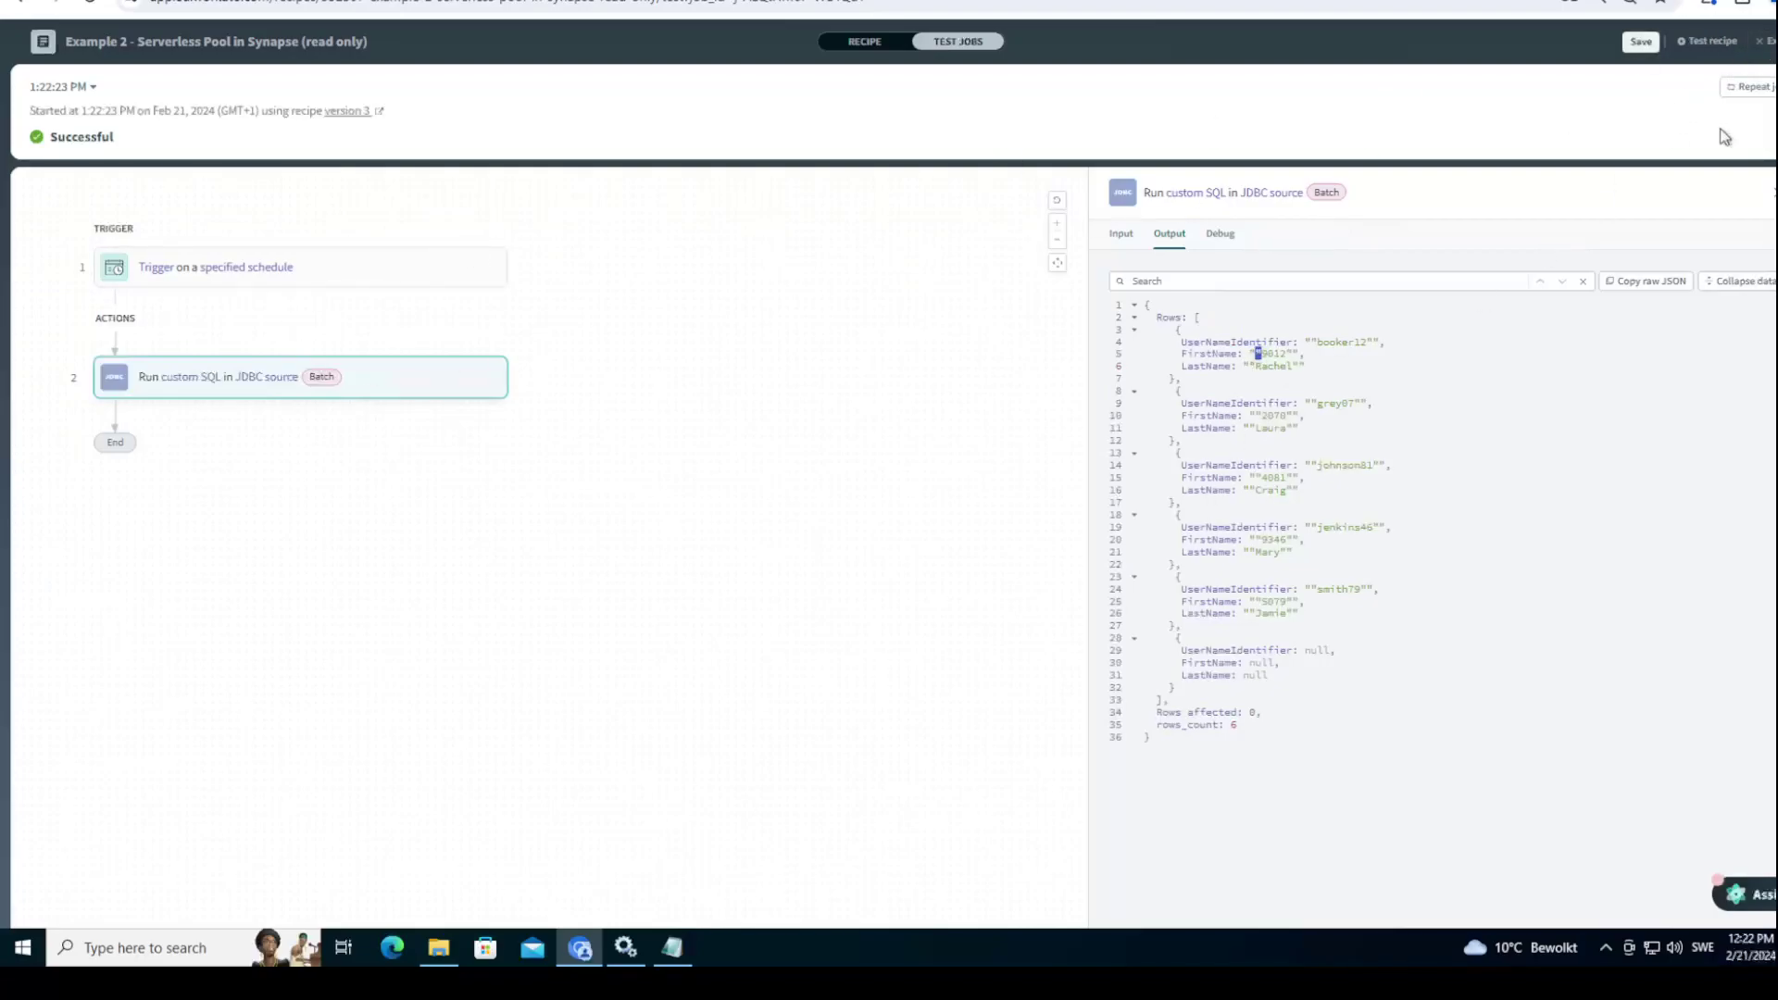
# Step: Add a third step using the JDBC app's Run custom SQL action
pyautogui.click(865, 41)
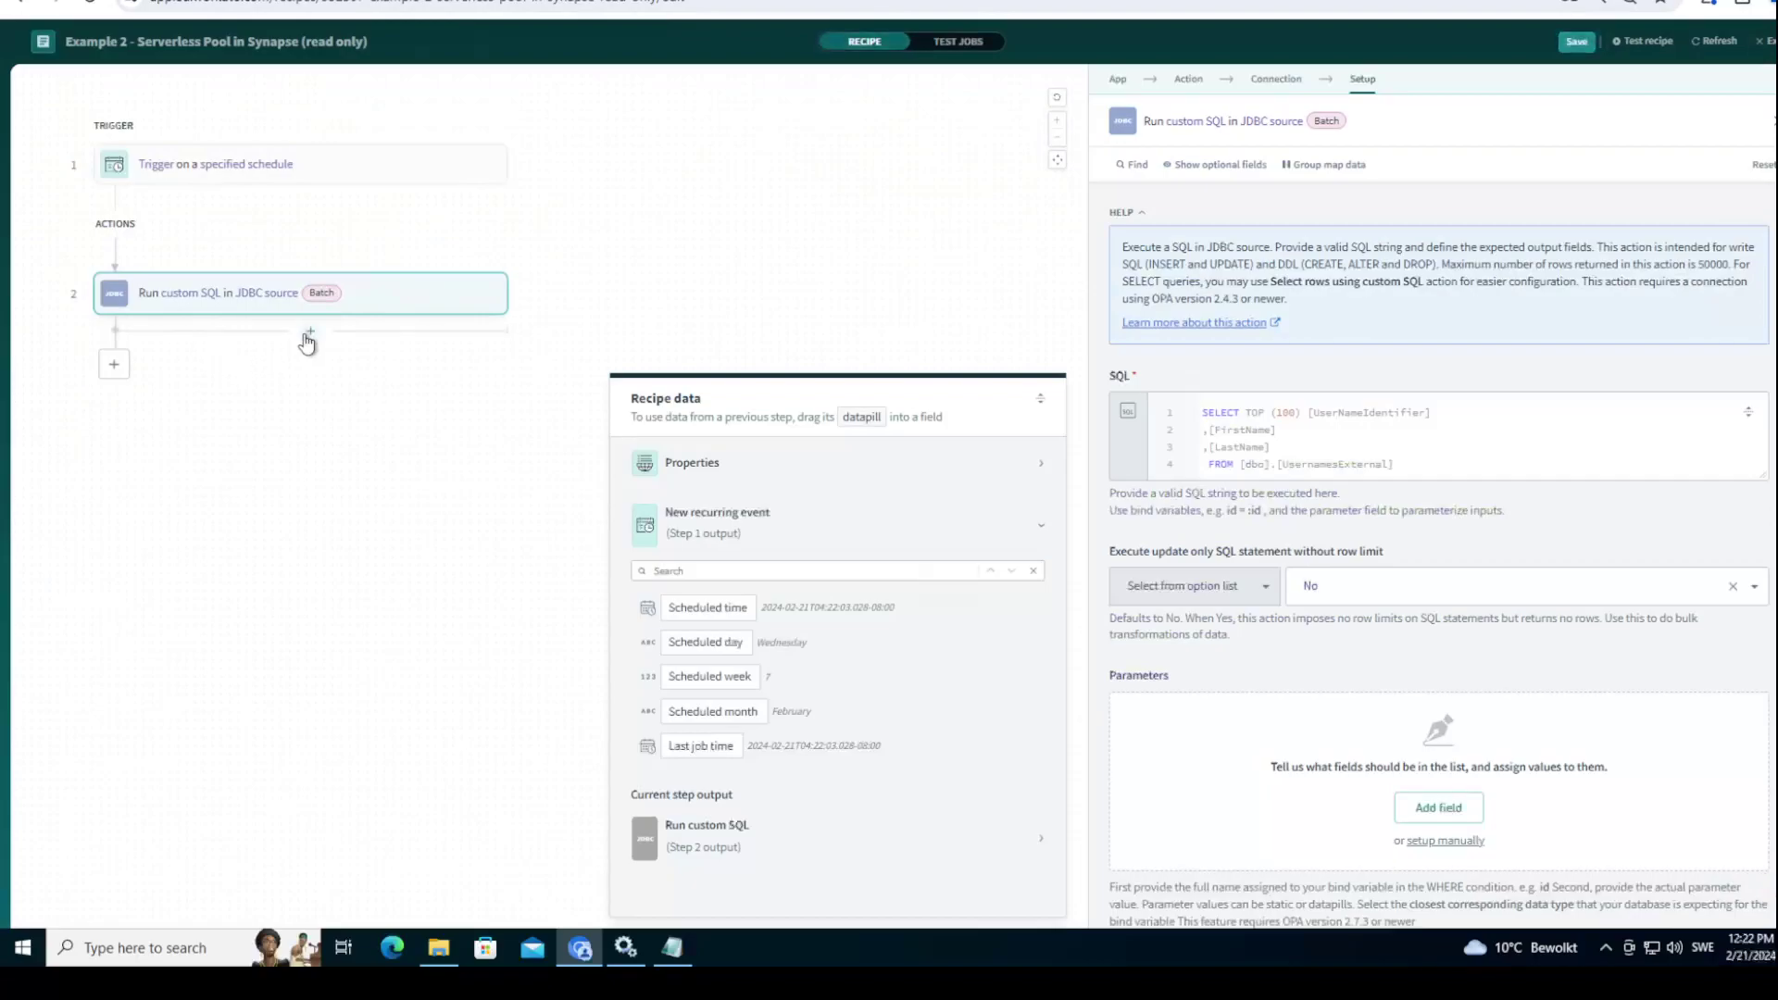
pyautogui.click(113, 356)
pyautogui.click(113, 397)
pyautogui.write('jdb')
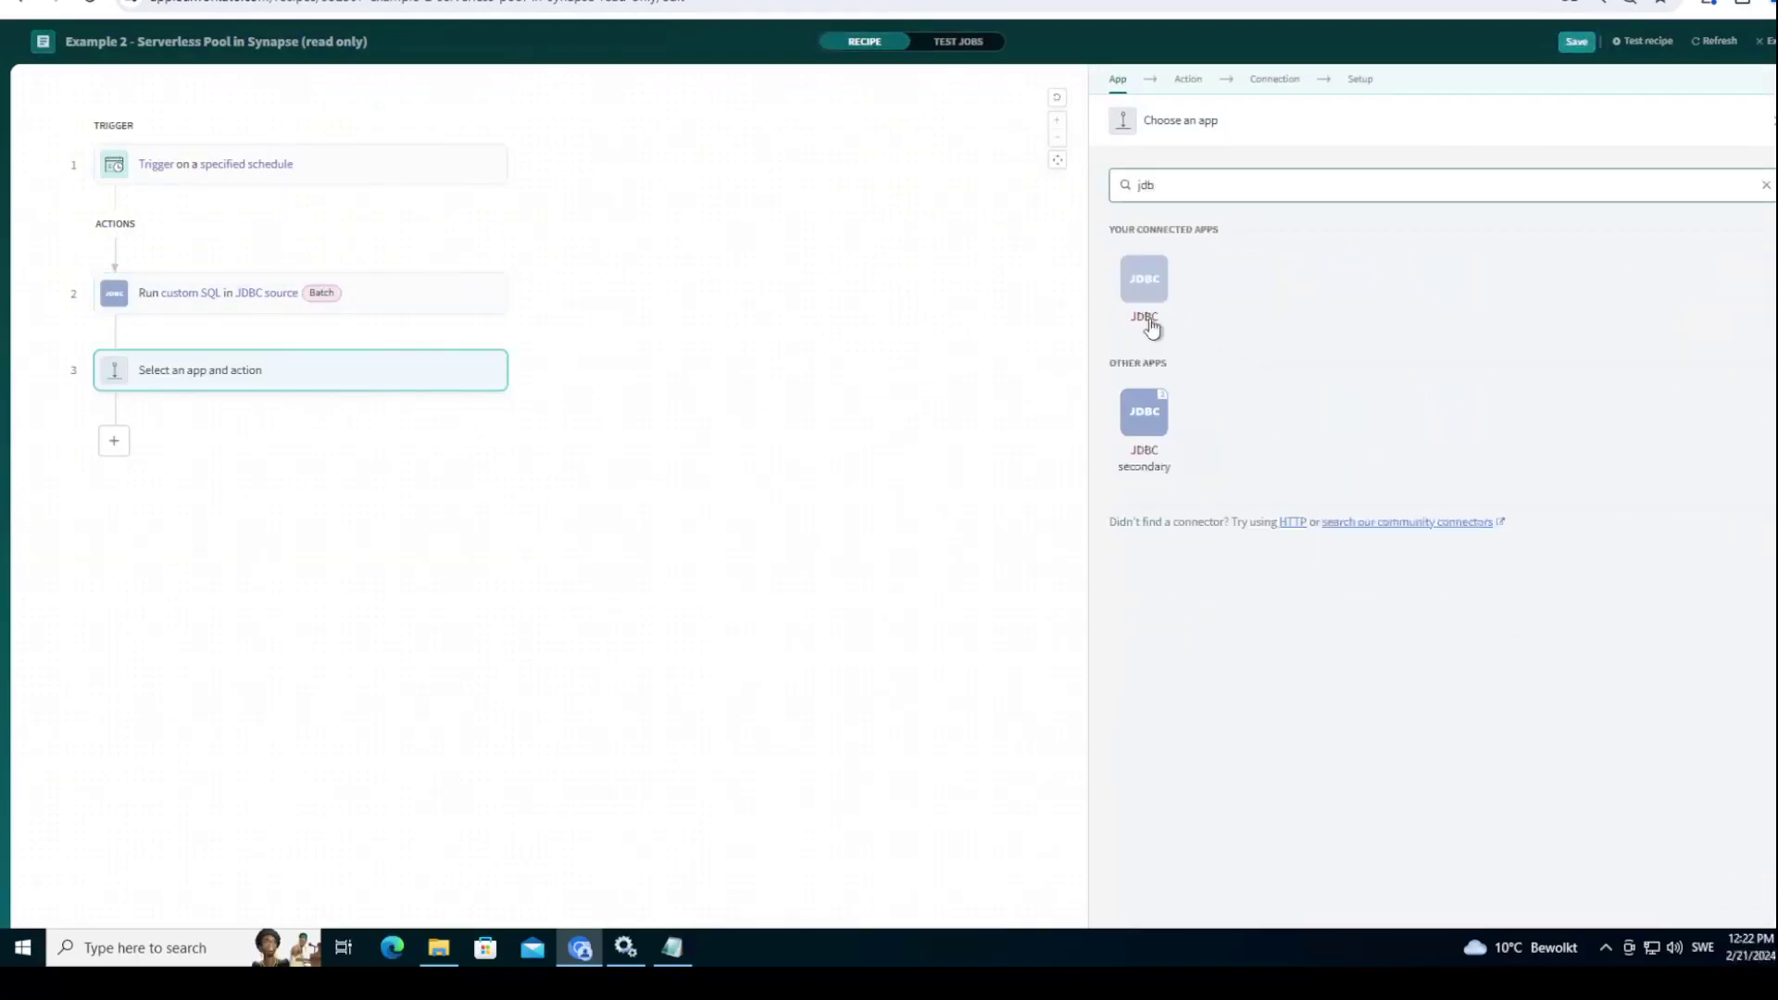
pyautogui.click(1146, 319)
pyautogui.click(1203, 349)
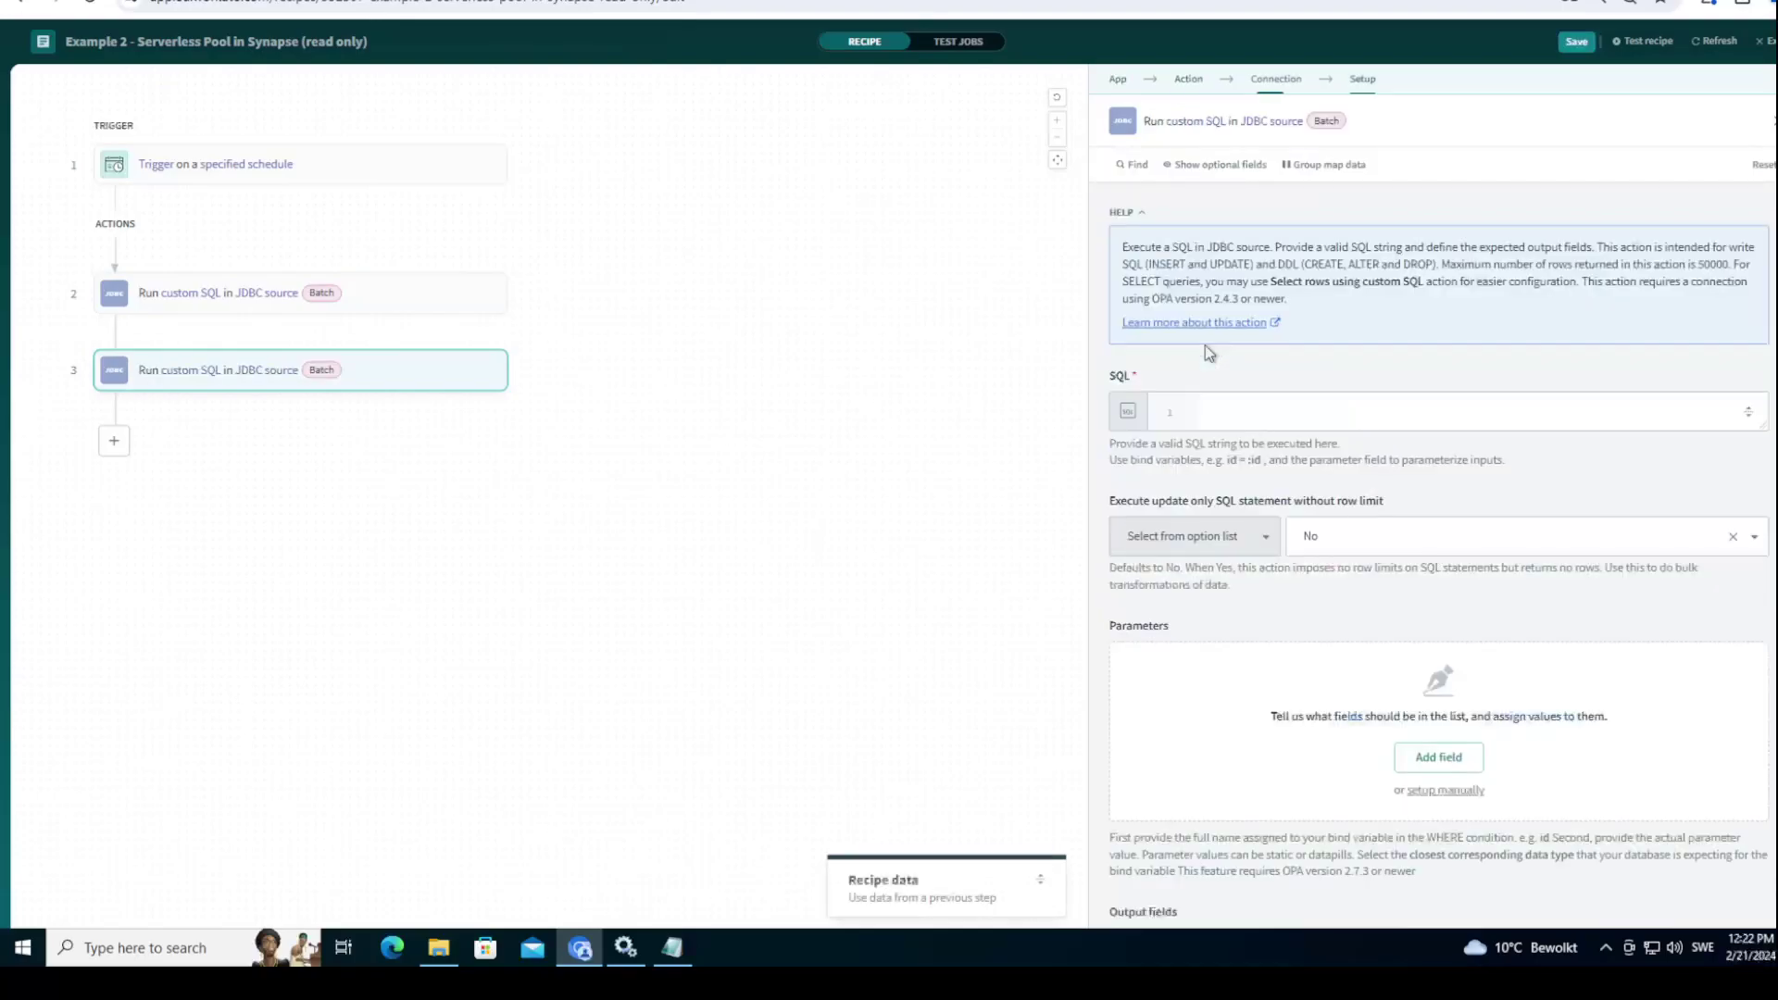
# Step: Copy the Usernames insert statement from line 15 of Synapse SQL script 2
pyautogui.hotkey('ctrl', 'Tab')
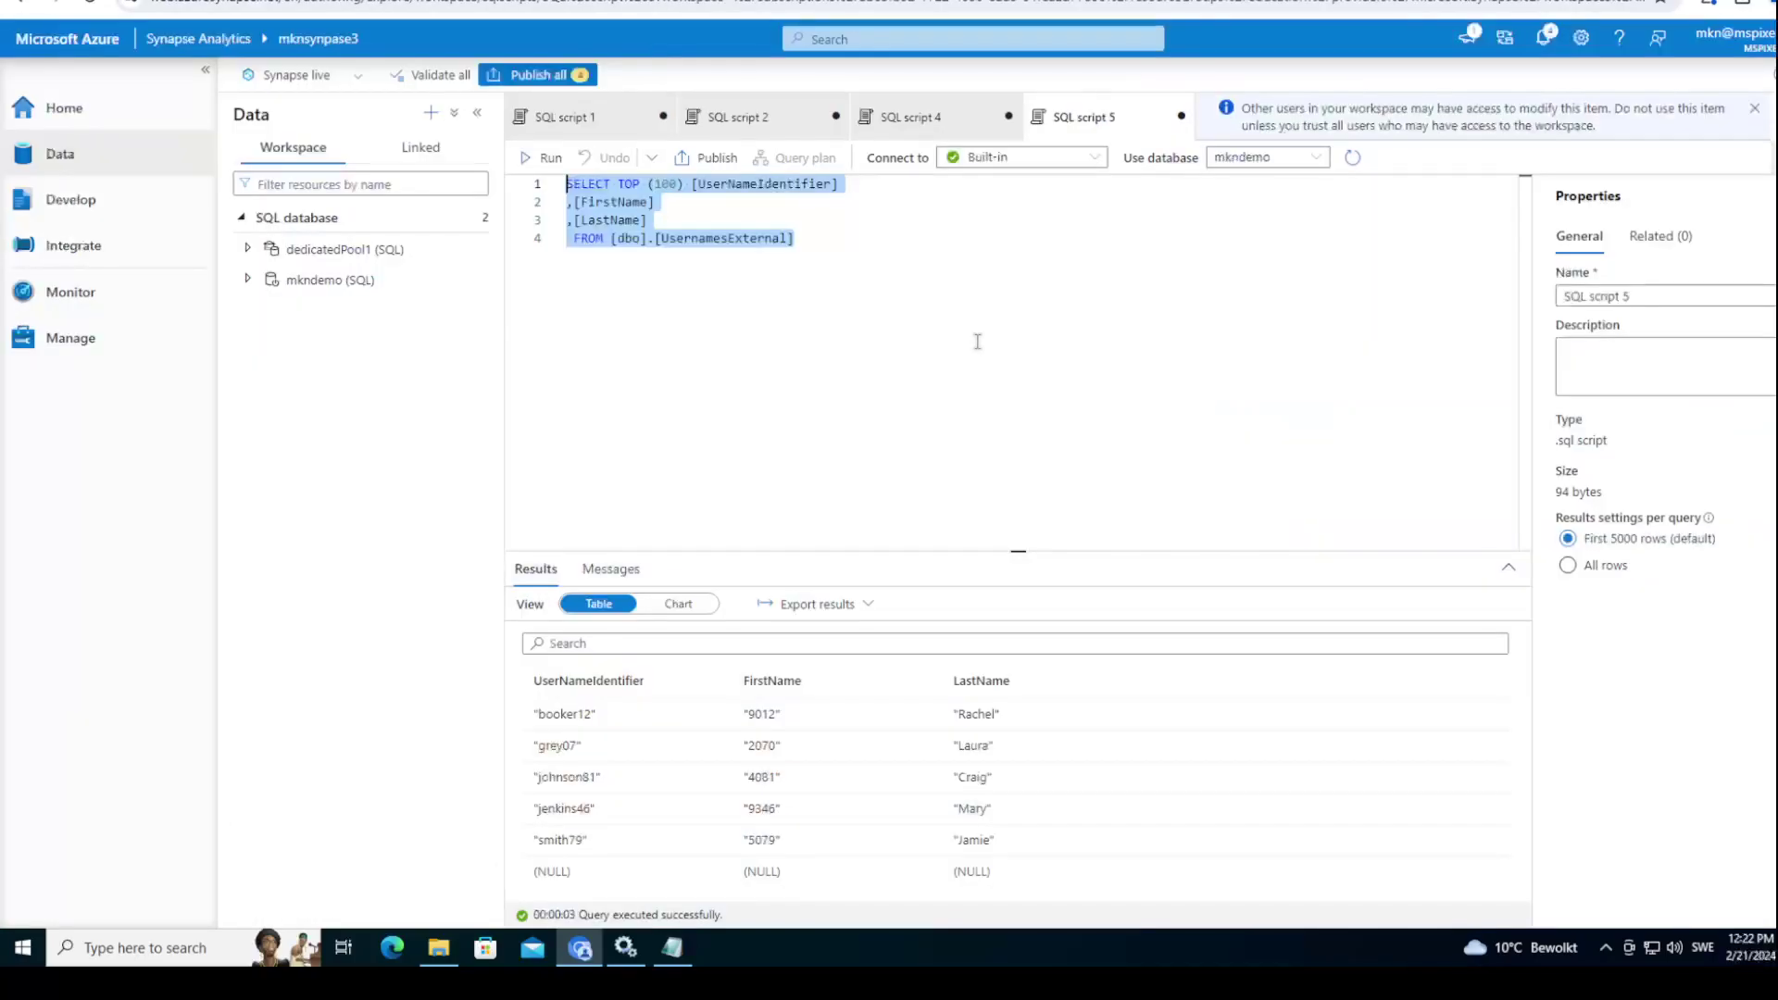
pyautogui.click(732, 118)
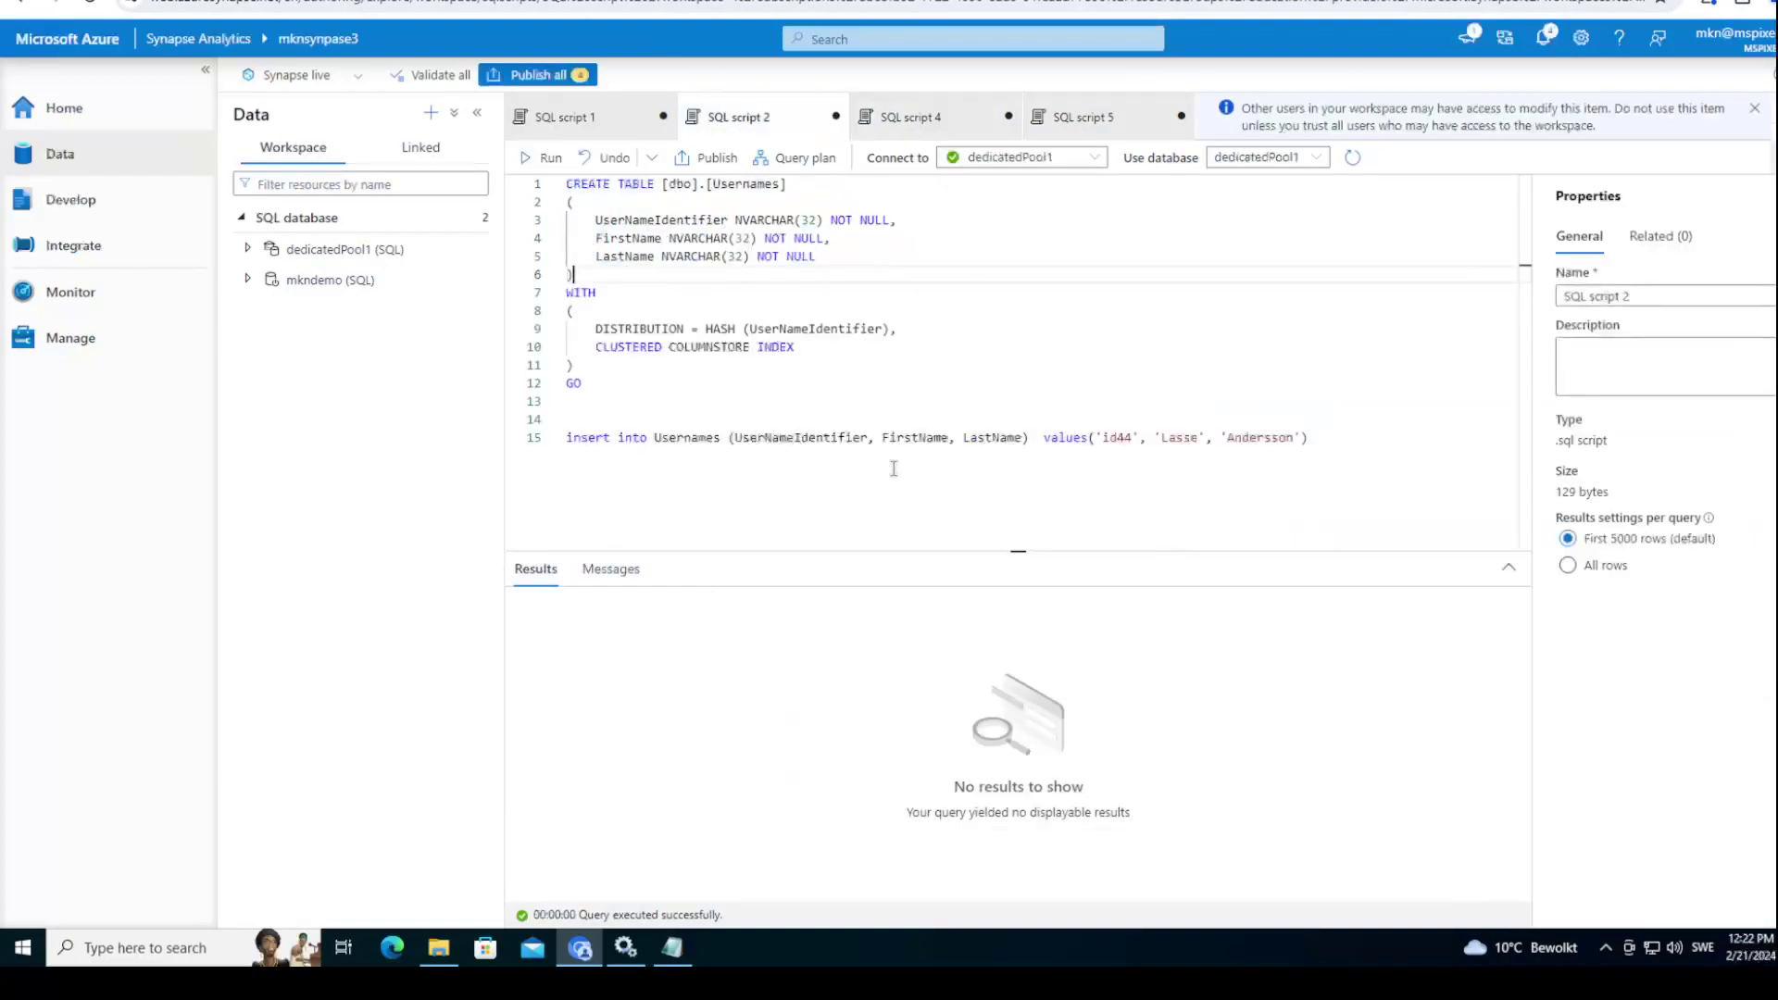
pyautogui.tripleClick(508, 439)
pyautogui.hotkey('ctrl', 'c')
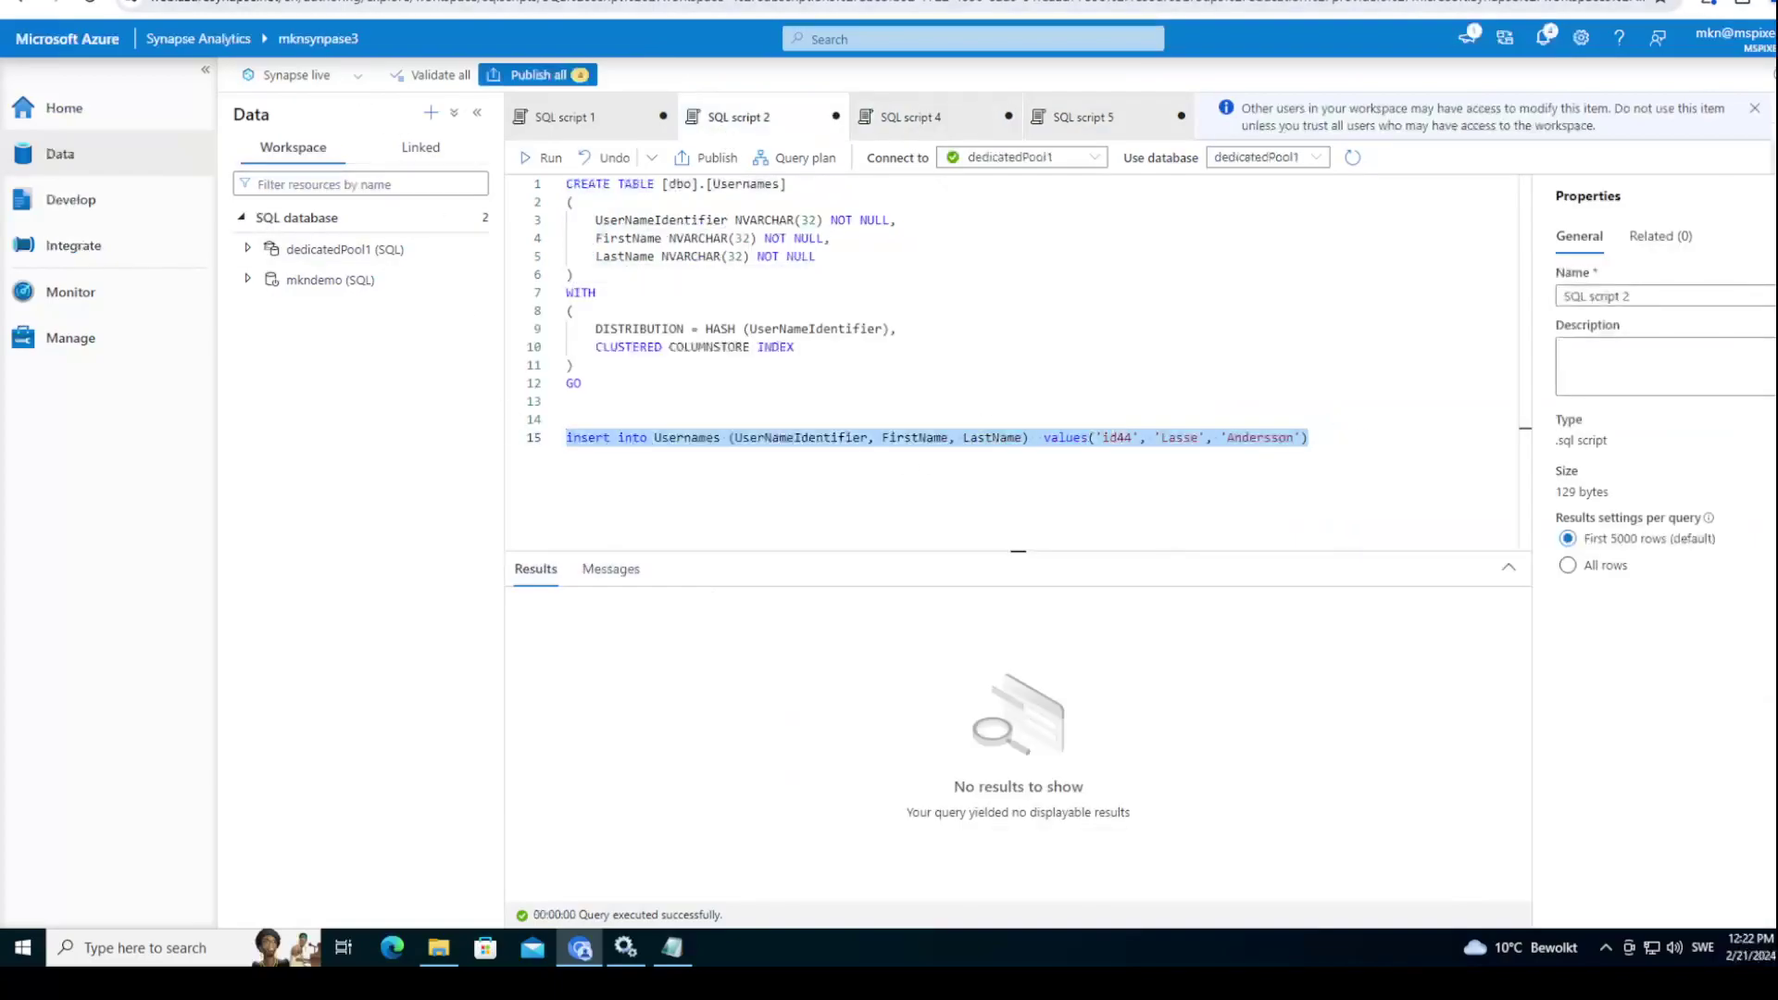
pyautogui.hotkey('ctrl', 'Tab')
# Step: Change step 3's insert table from Usernames to UserNameIdentifier and save the recipe
pyautogui.hotkey('ctrl', 'v')
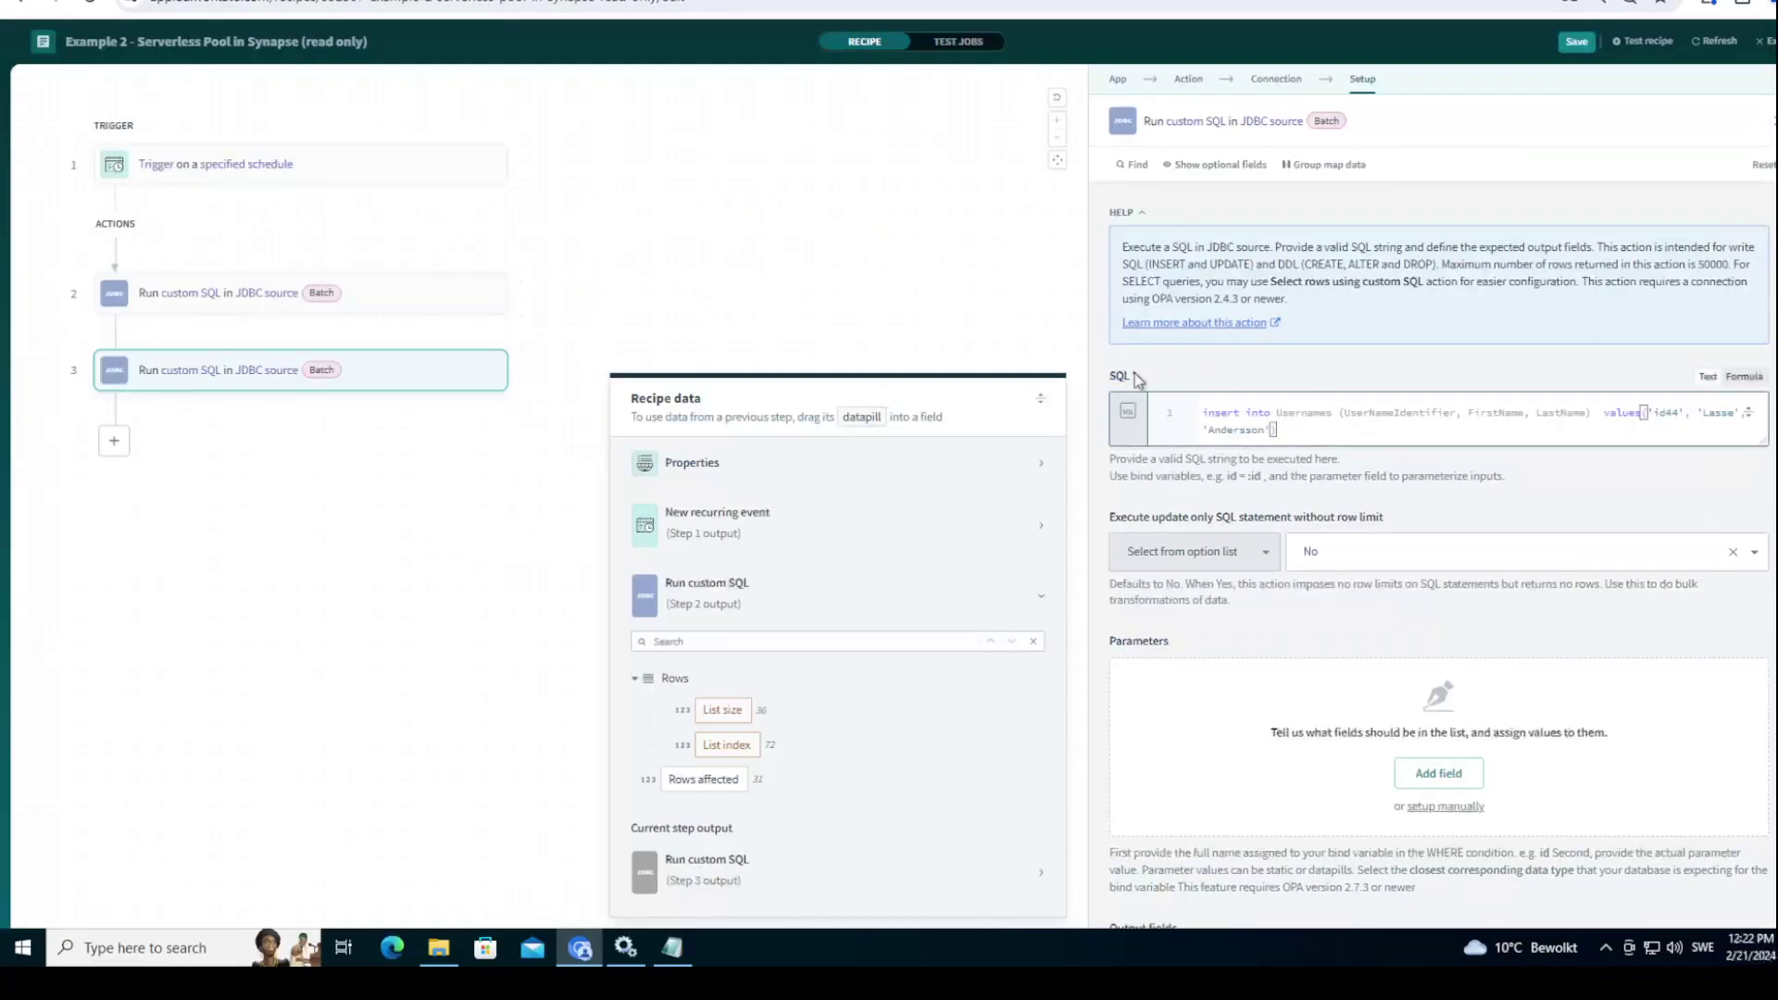
pyautogui.click(325, 292)
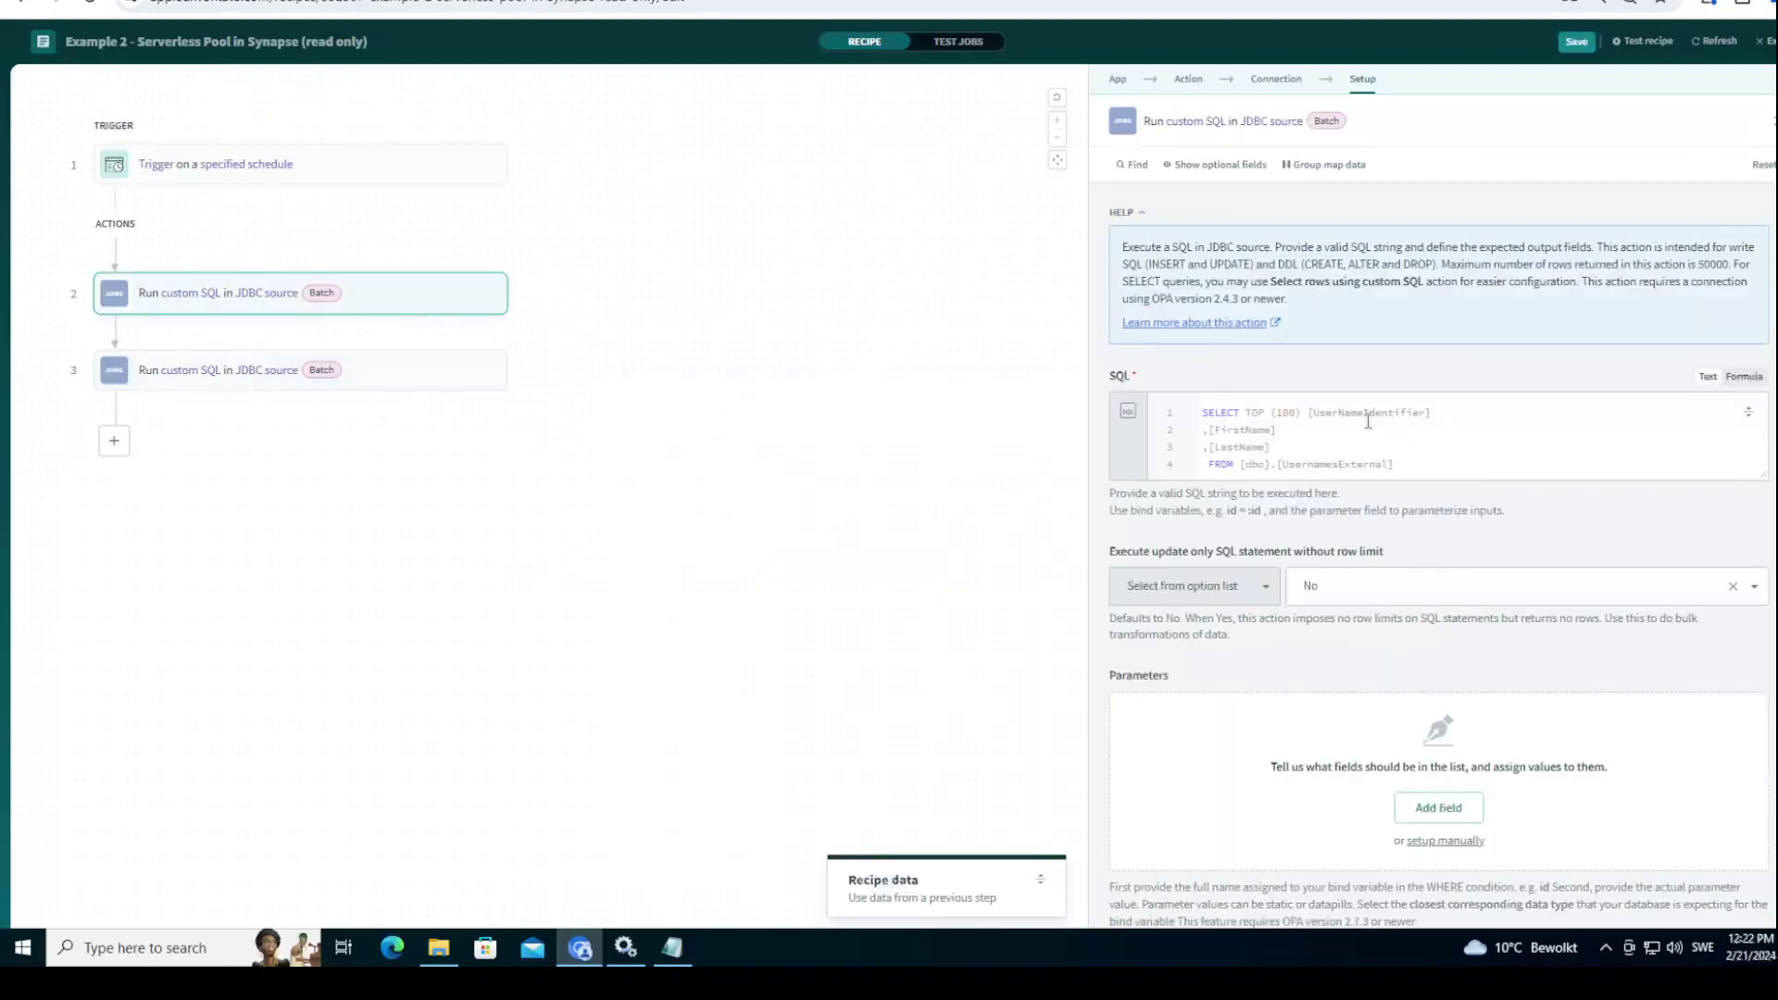
pyautogui.doubleClick(1368, 413)
pyautogui.hotkey('ctrl', 'c')
pyautogui.click(343, 370)
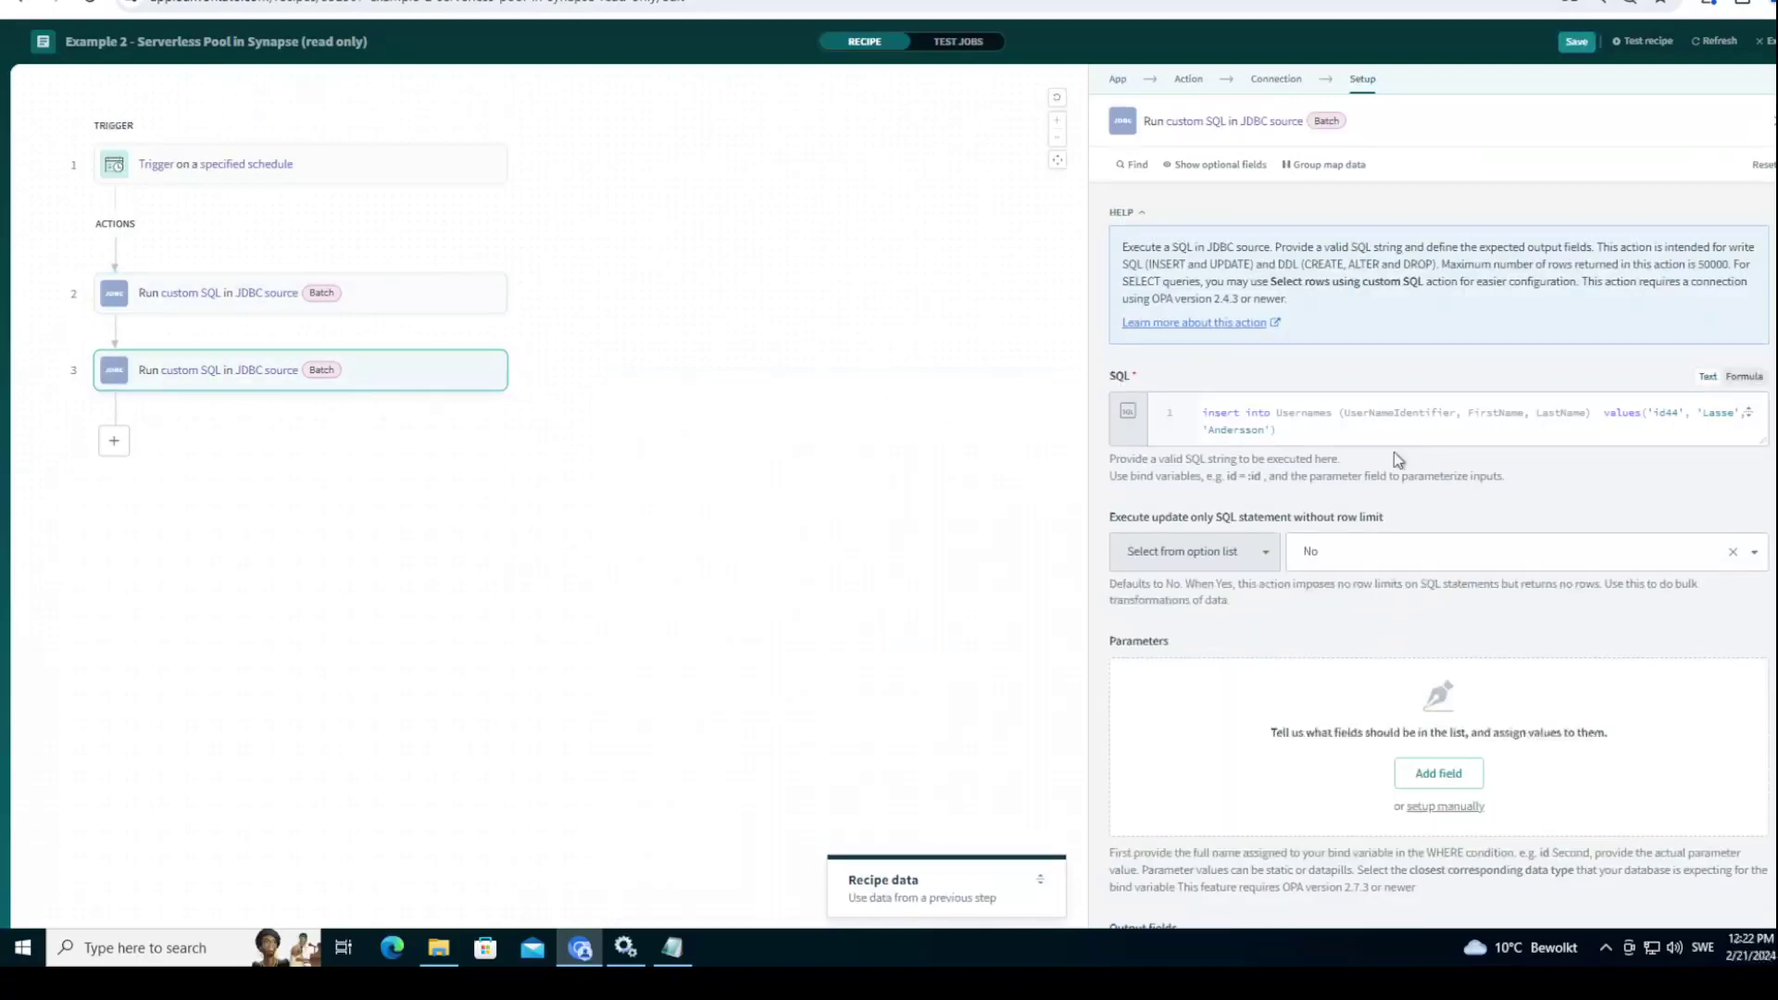
pyautogui.doubleClick(1311, 411)
pyautogui.hotkey('ctrl', 'v')
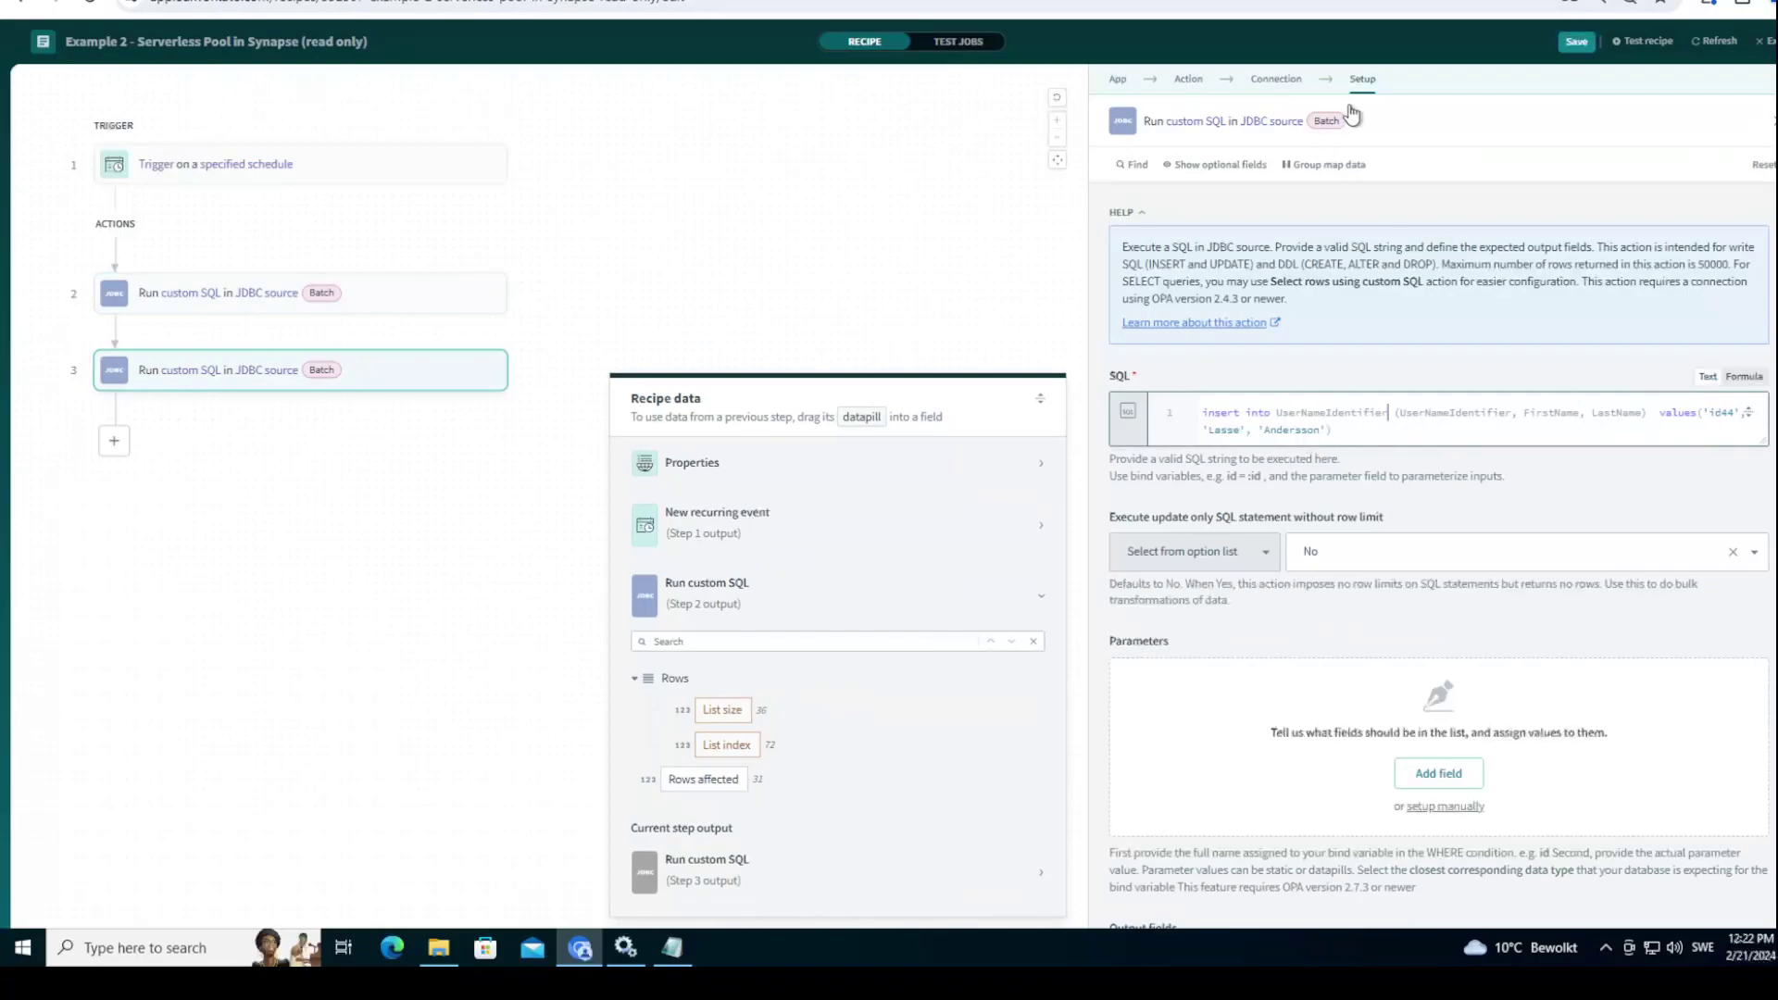
pyautogui.click(1576, 41)
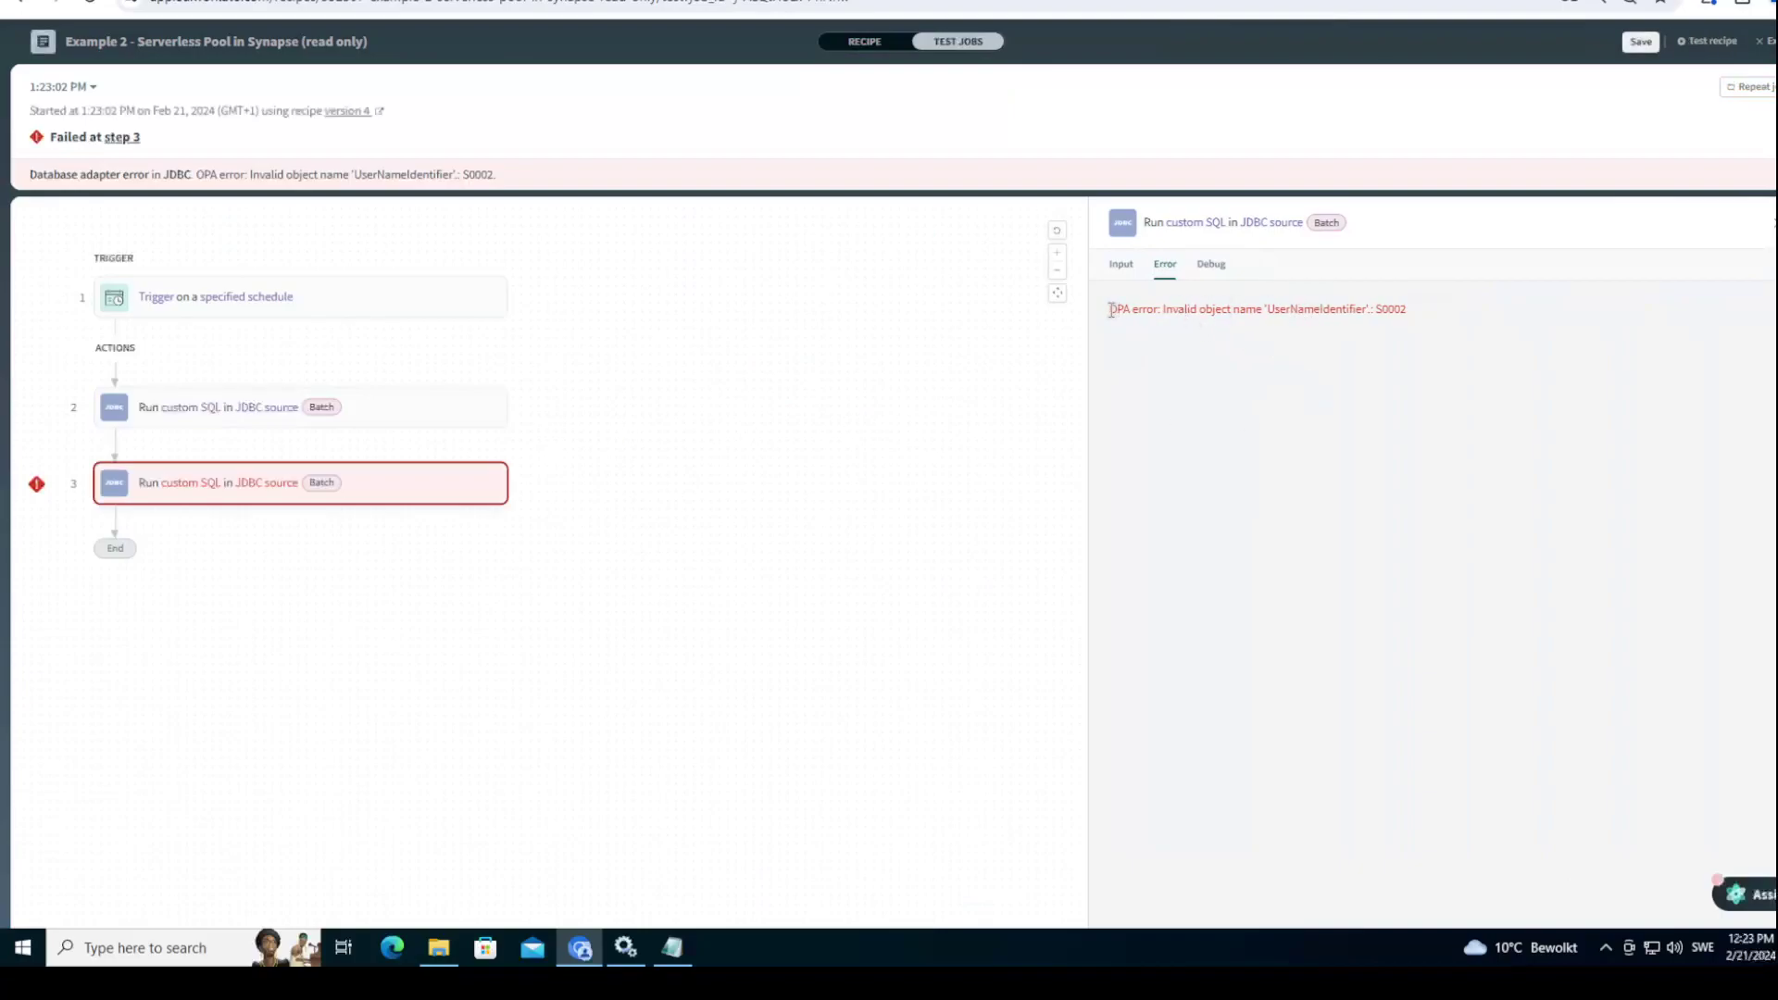
# Step: Back in the recipe editor, retarget step 3's insert to UsernamesExternal and save
pyautogui.click(329, 410)
pyautogui.click(1765, 41)
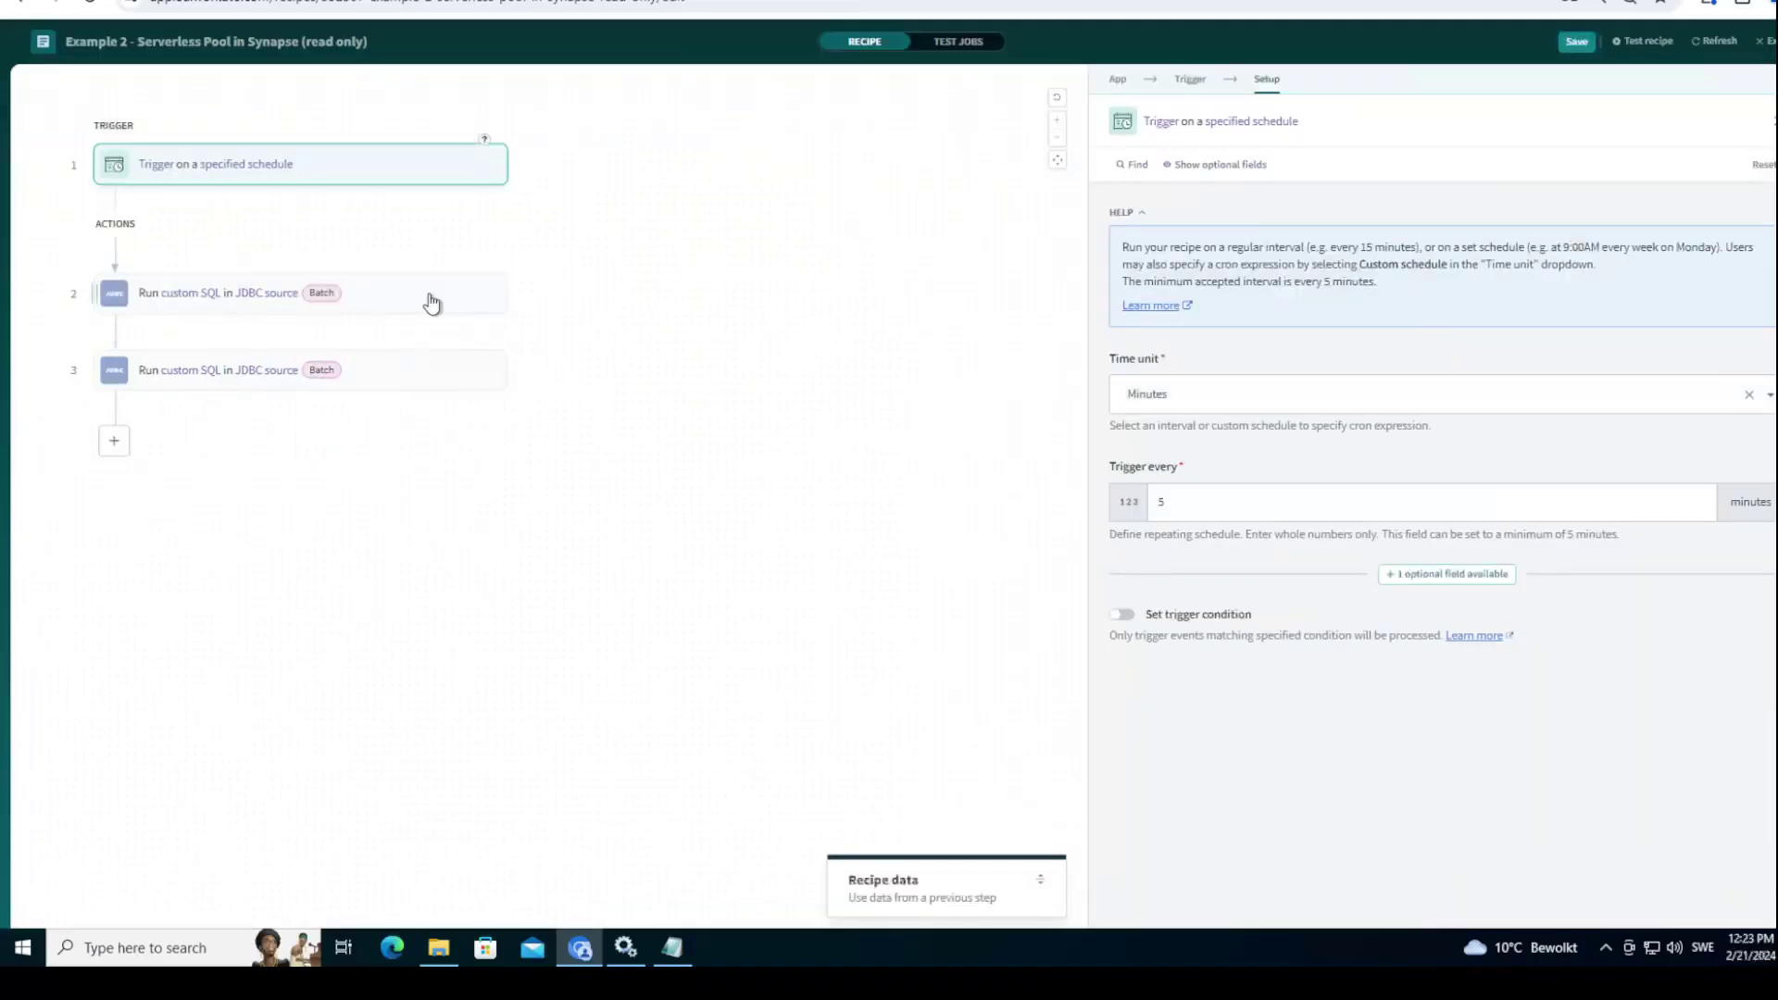
pyautogui.click(429, 295)
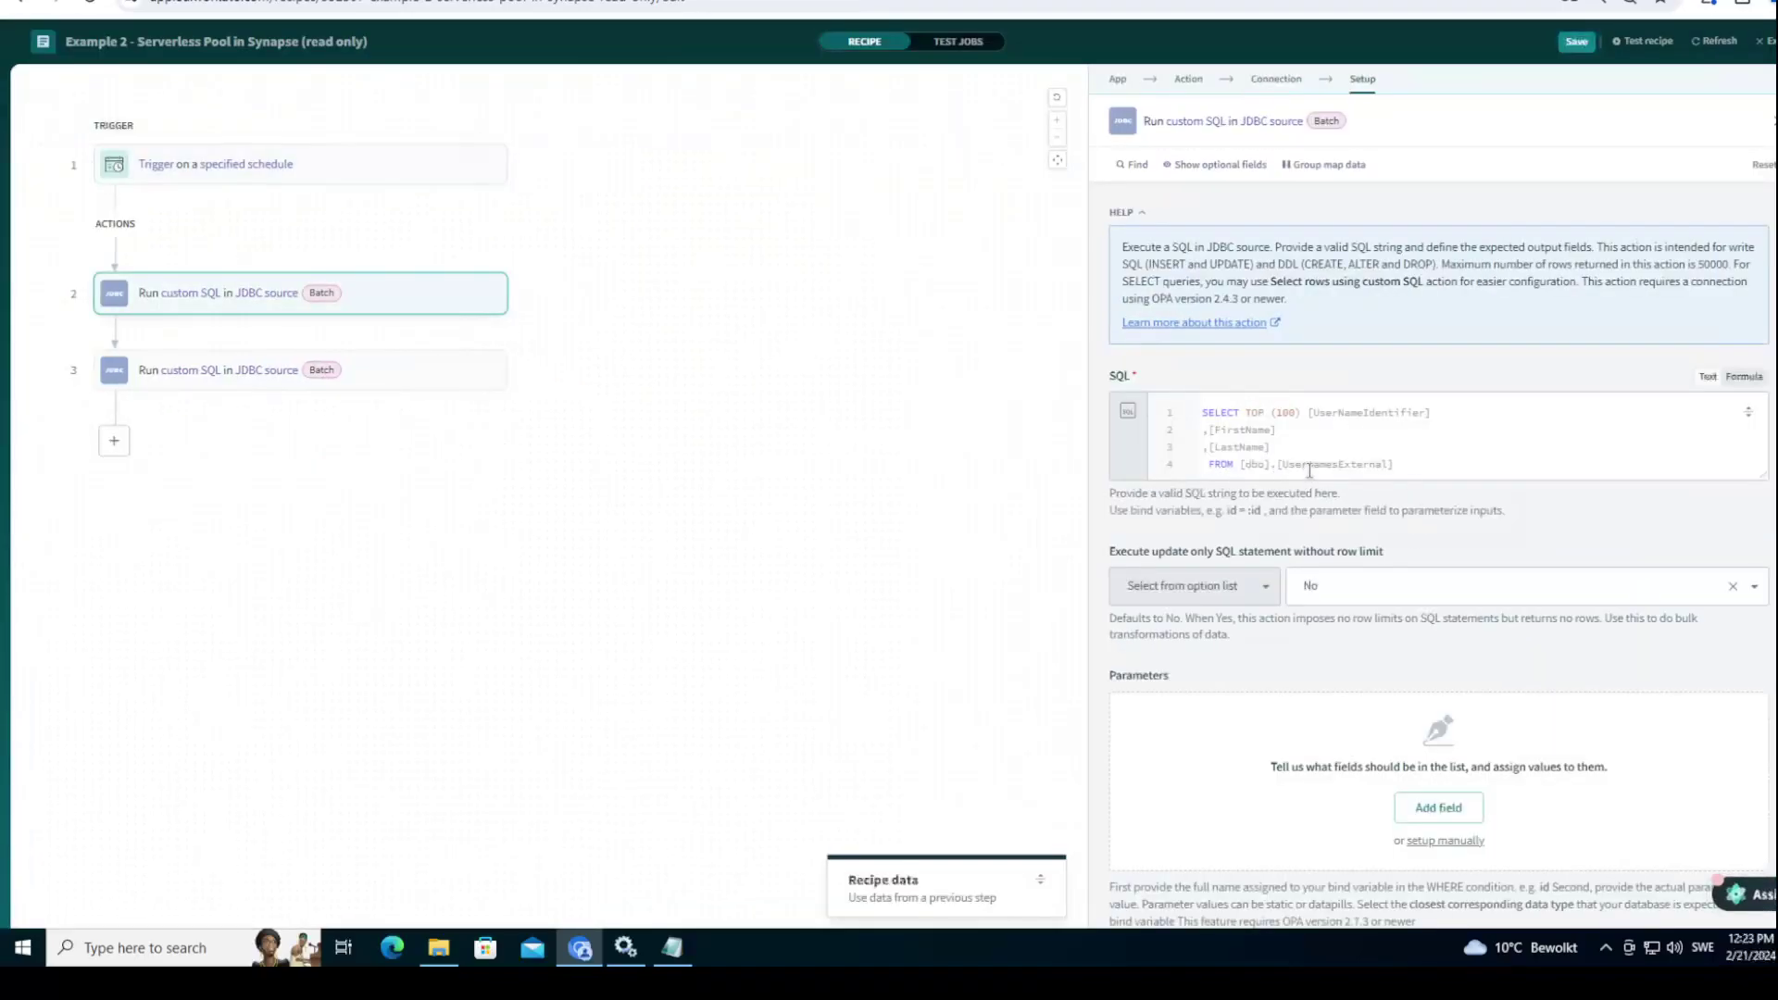
pyautogui.click(481, 370)
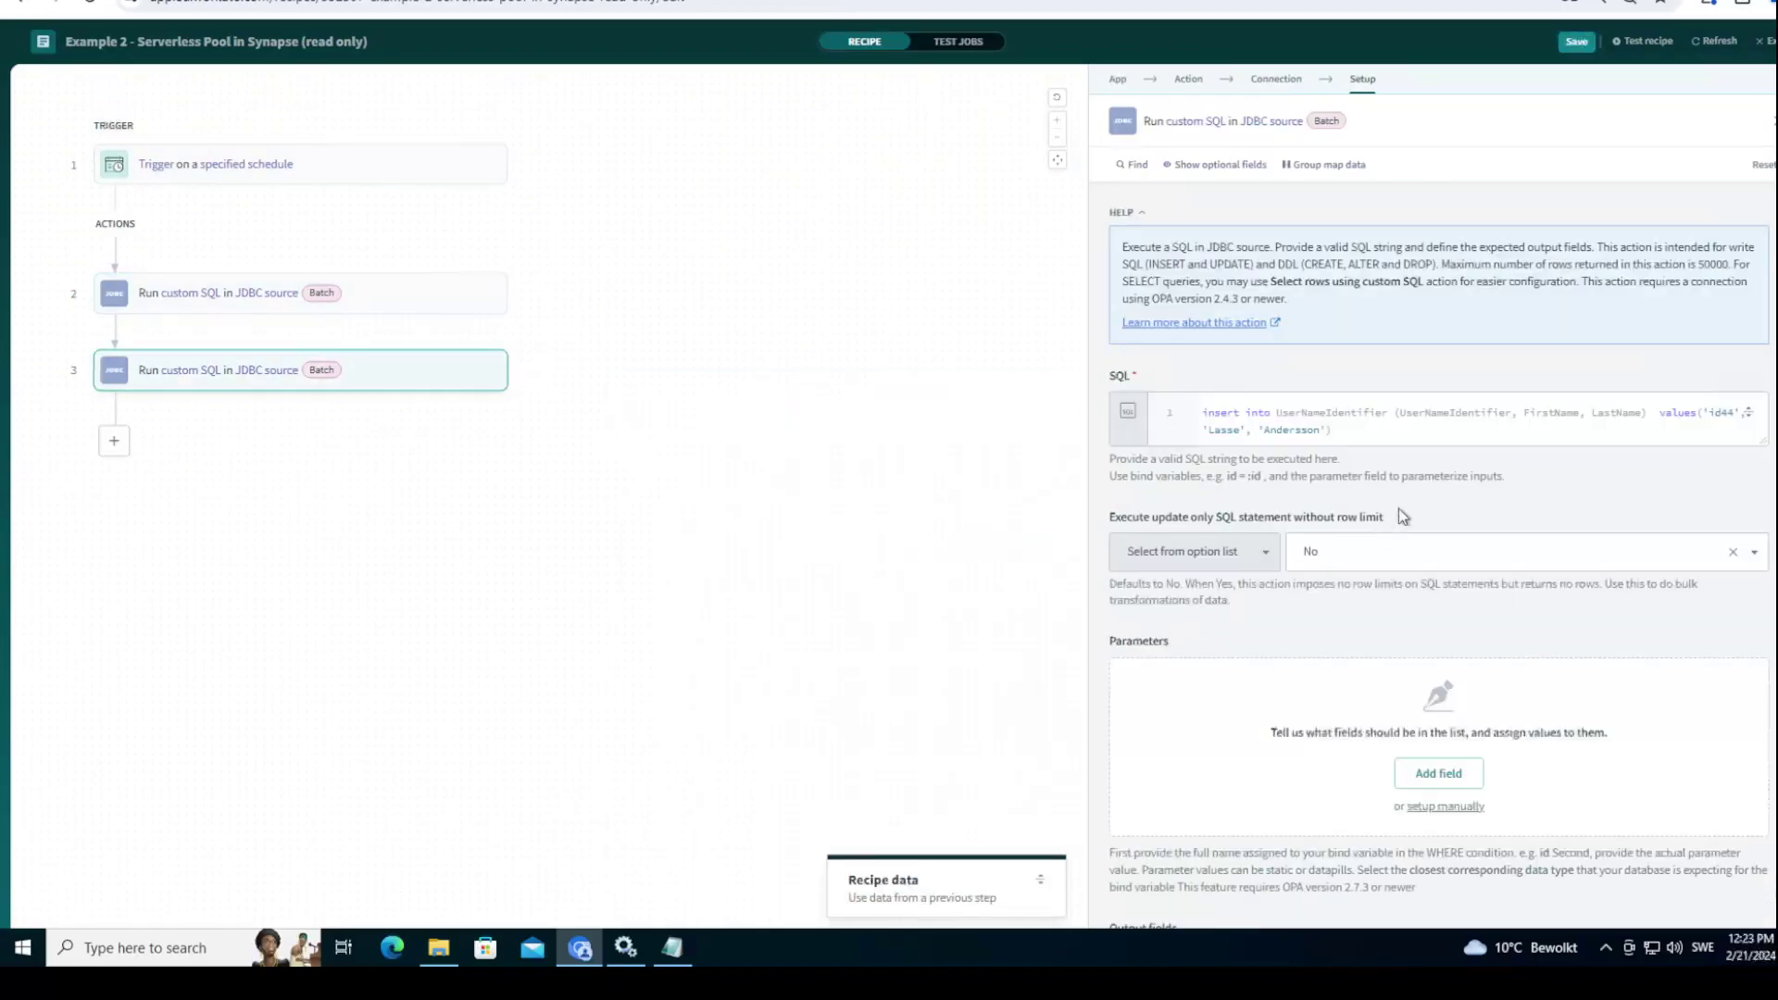
pyautogui.doubleClick(1334, 413)
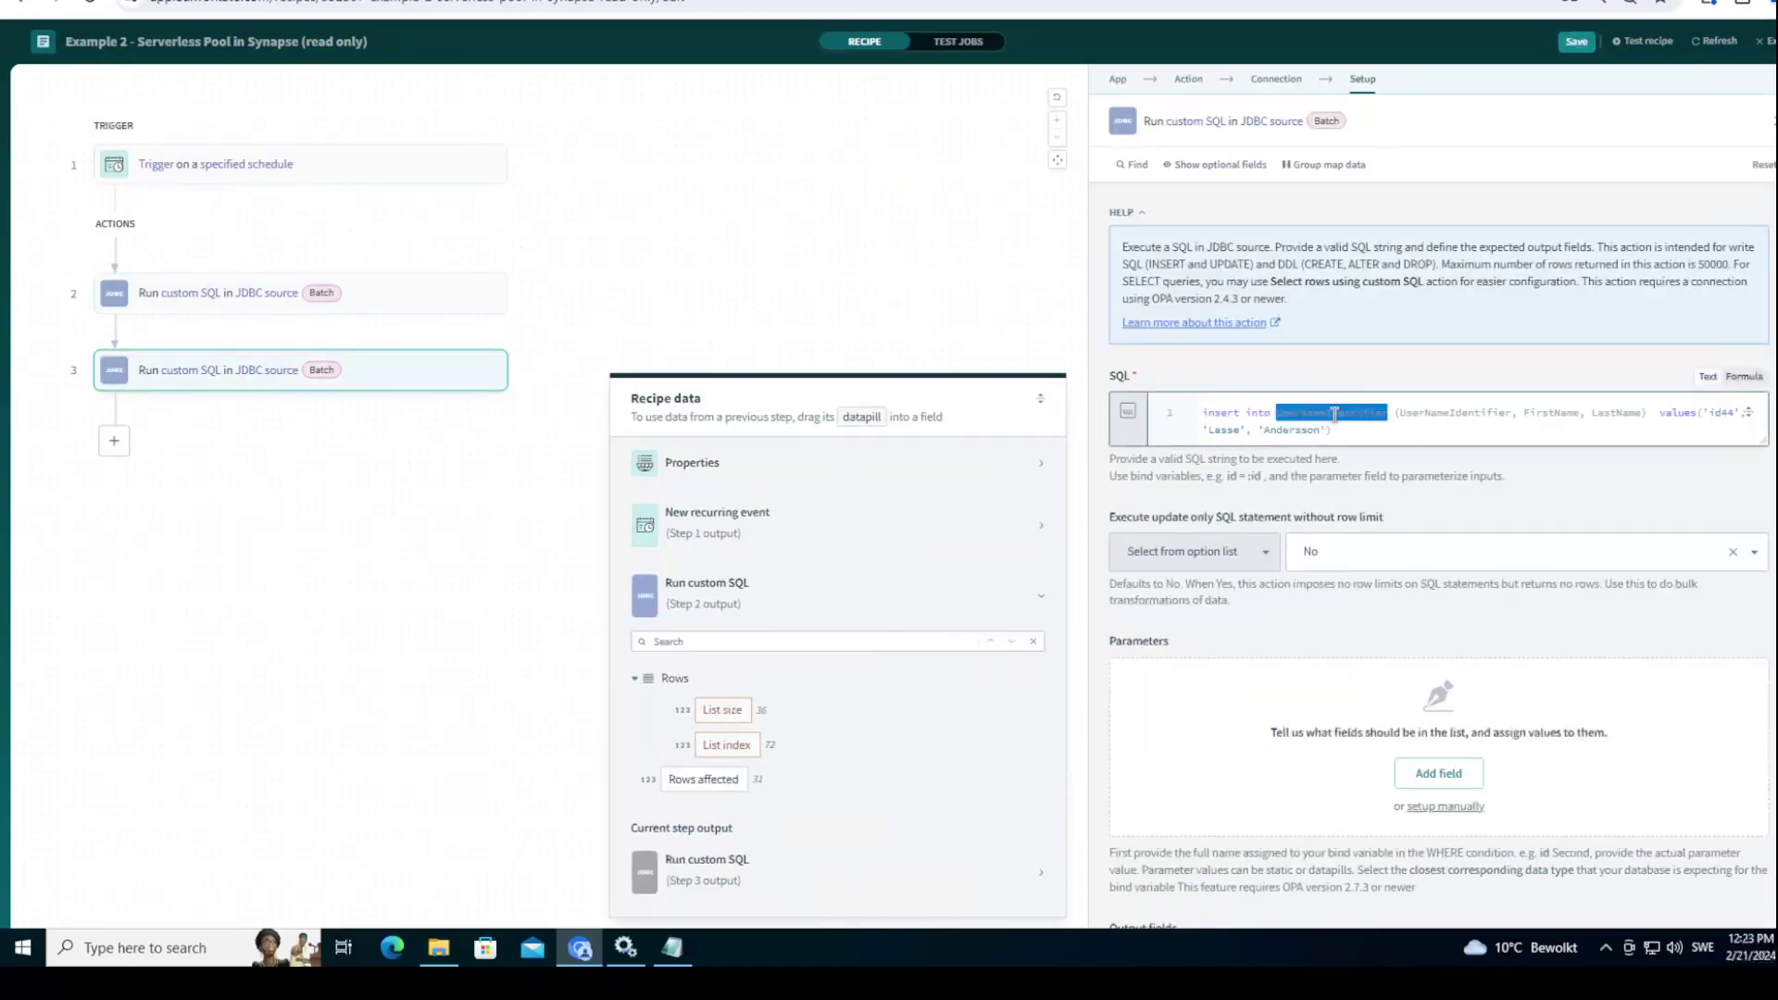
pyautogui.write('UsernamesExternal')
pyautogui.click(1576, 41)
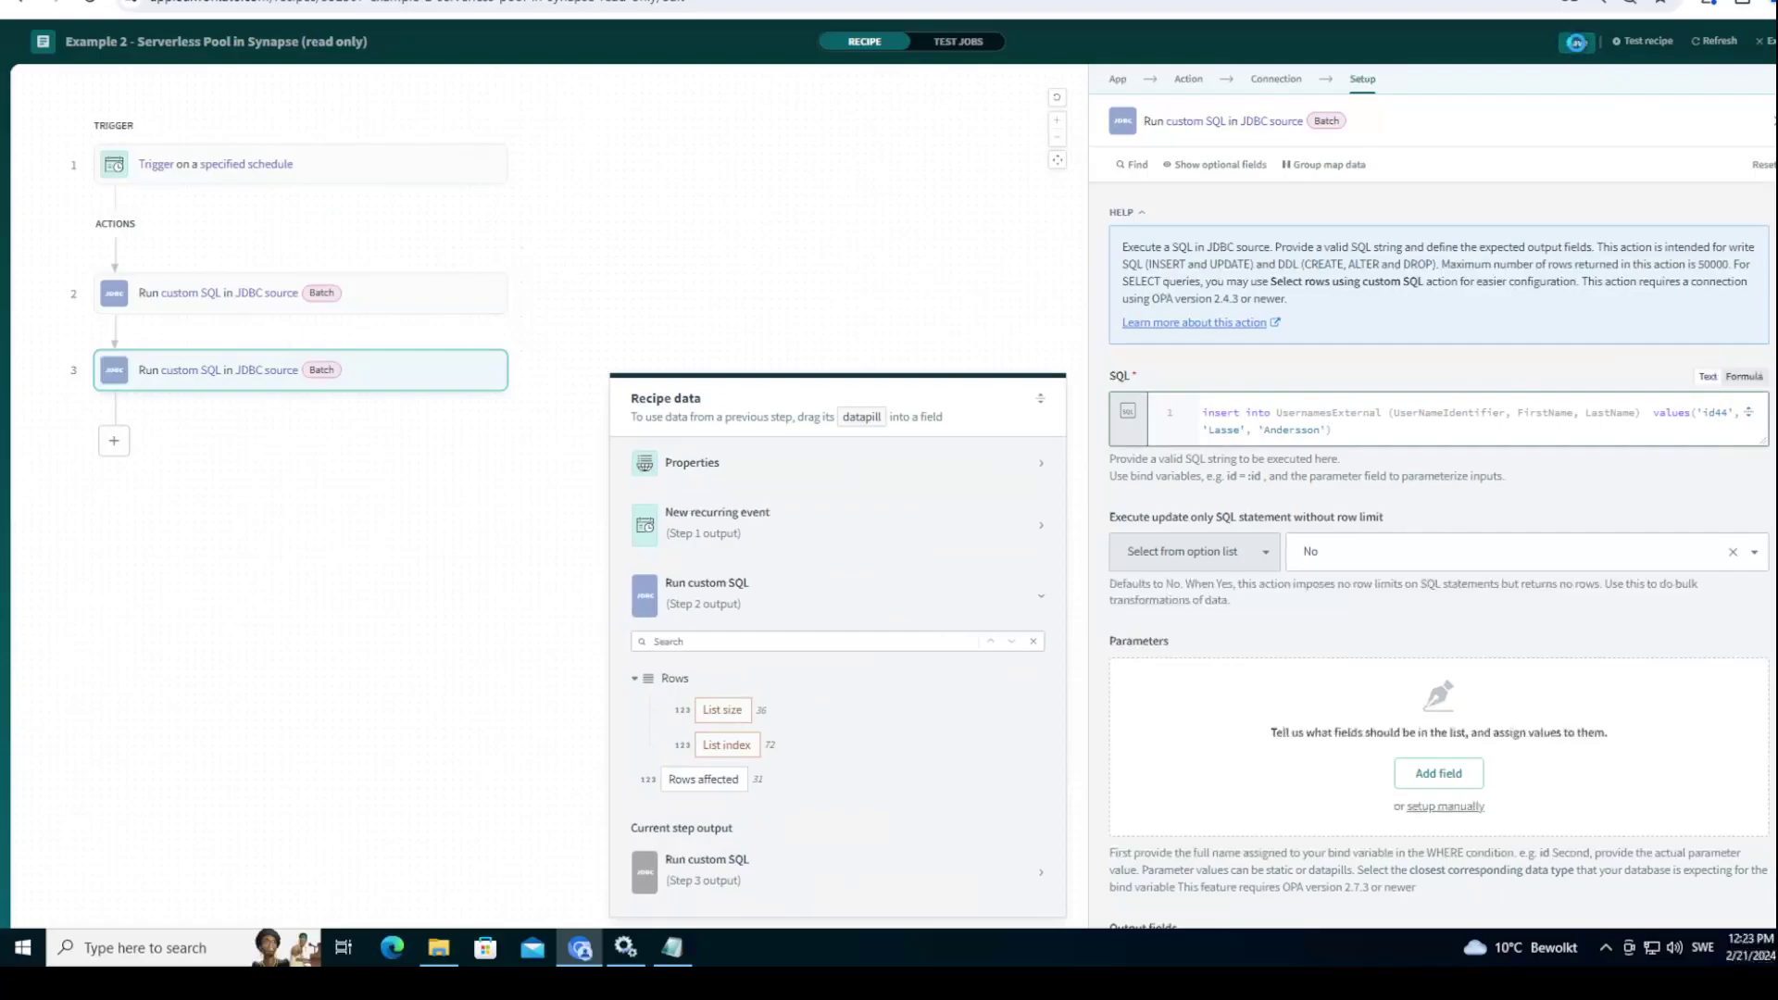
# Step: Start a test run and expand the mkndemo database's External tables folder
pyautogui.click(1639, 41)
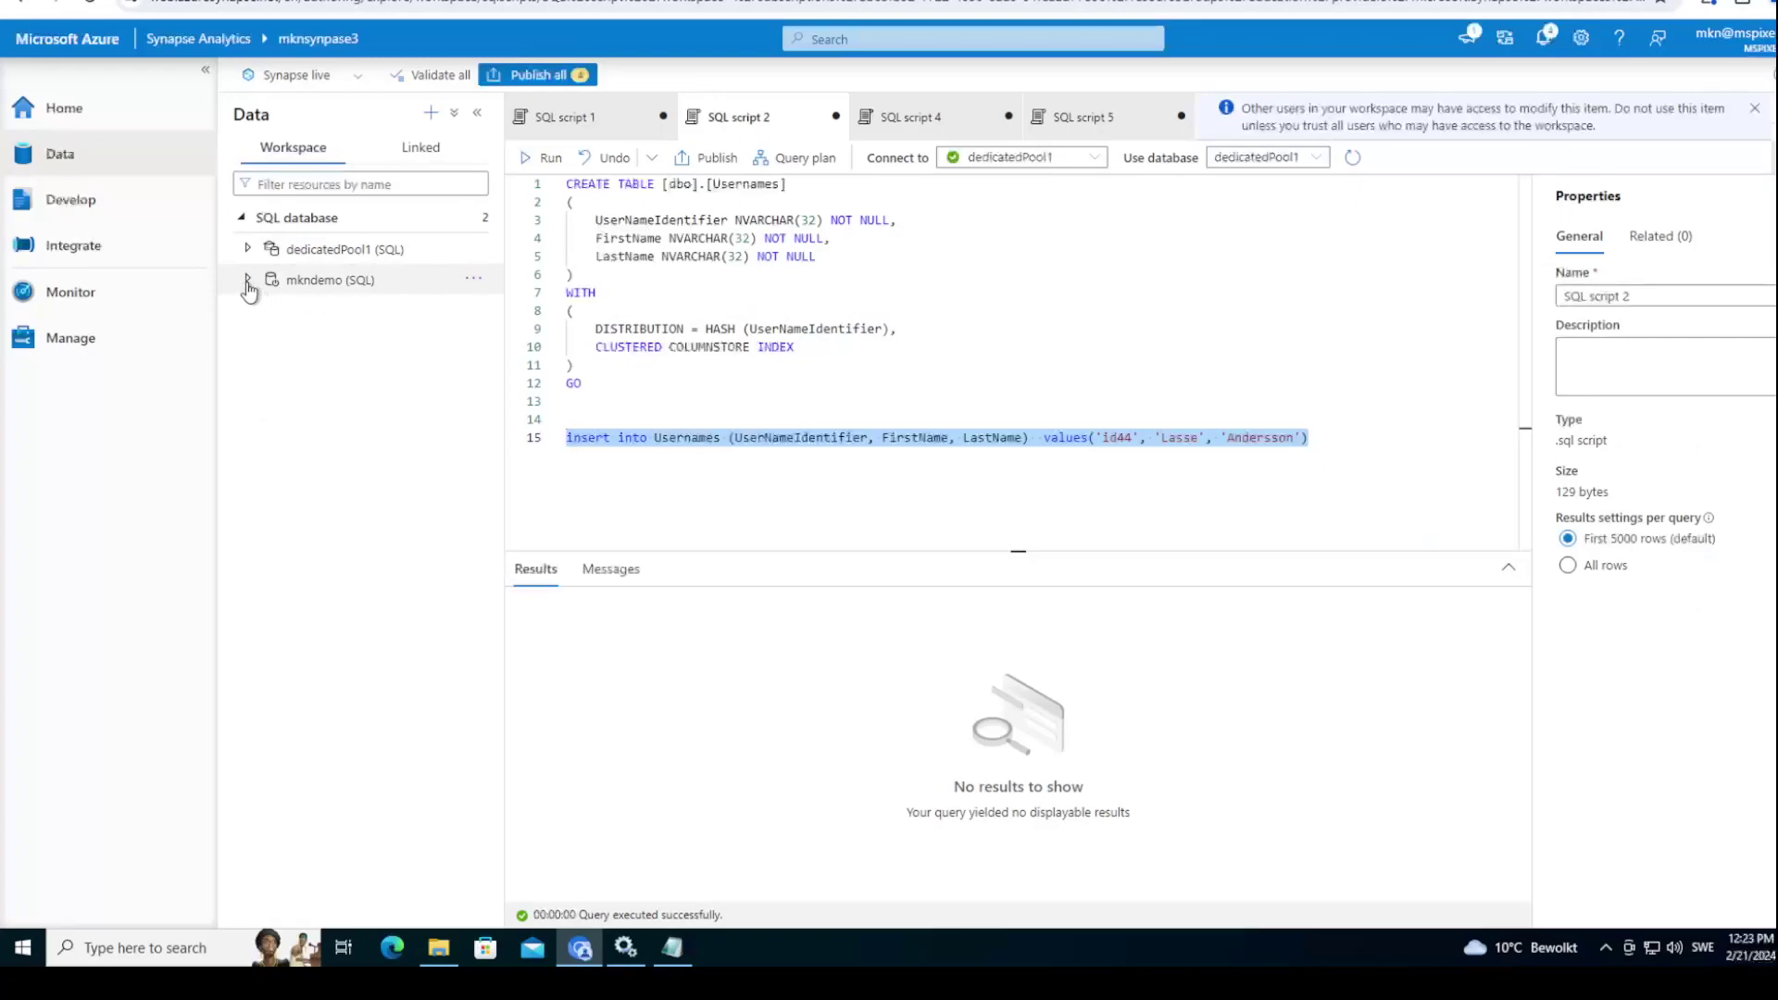
pyautogui.click(248, 280)
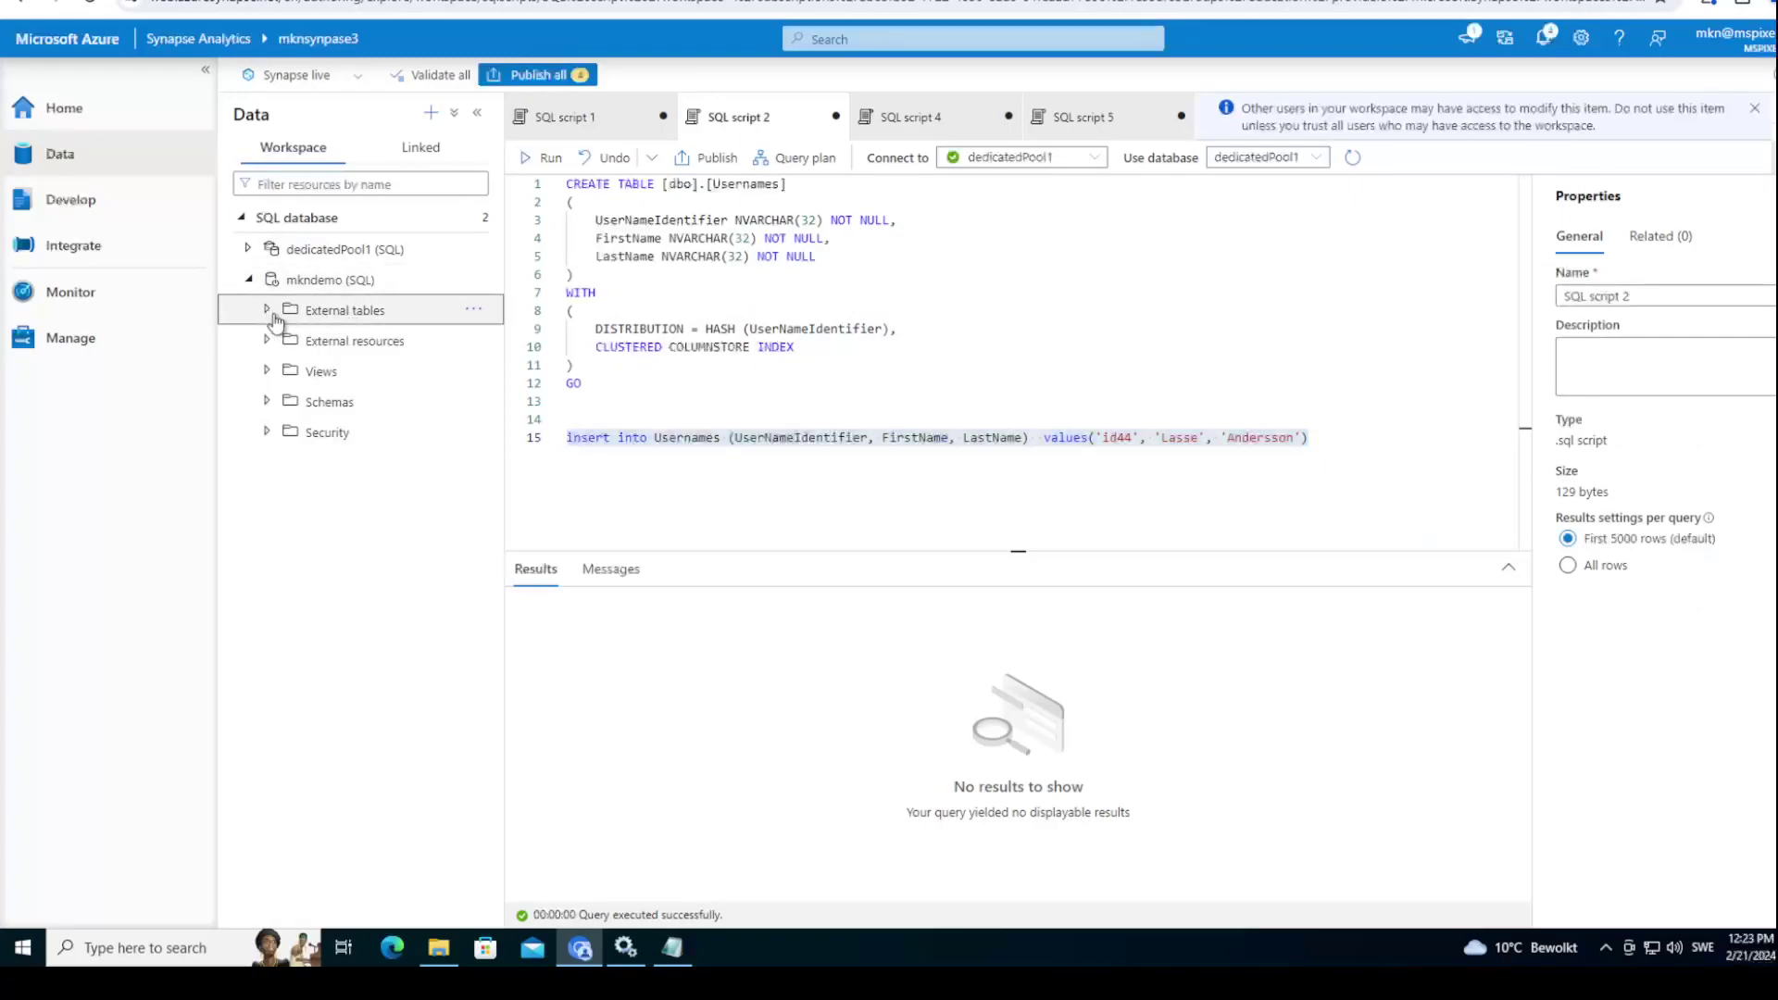
pyautogui.click(270, 311)
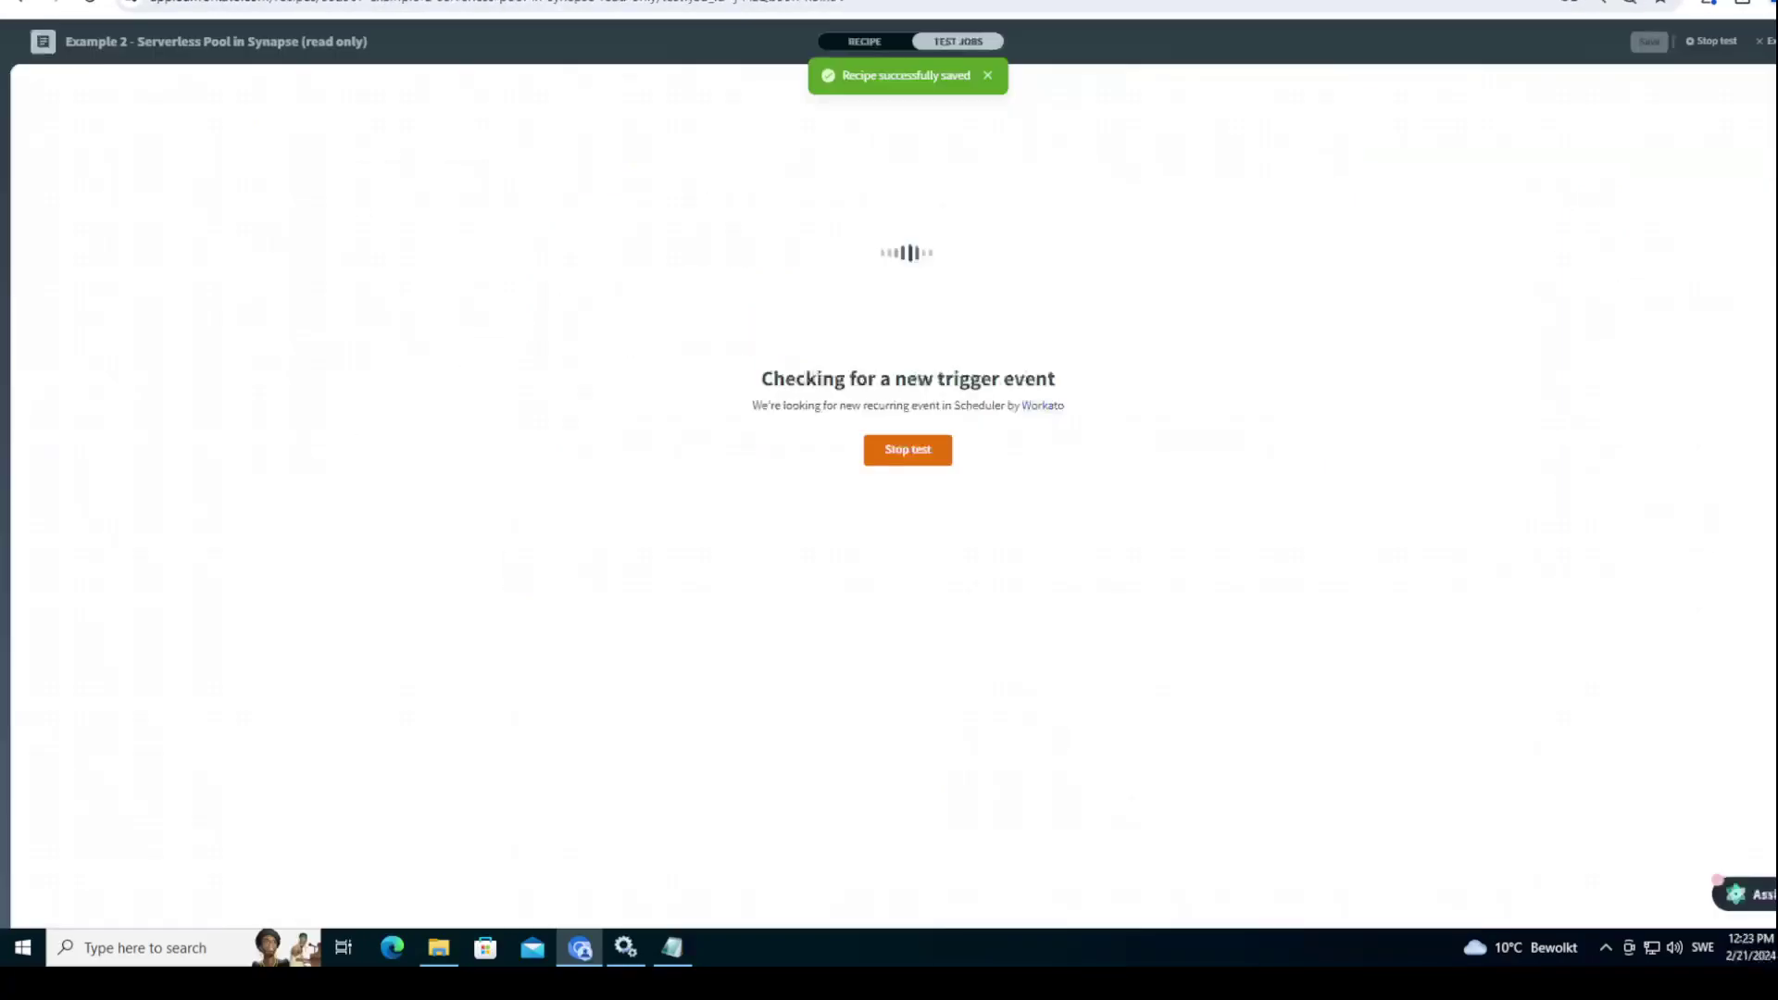
# Step: Read step 3's error that DML isn't supported on external tables, then return to the recipe overview
pyautogui.click(310, 483)
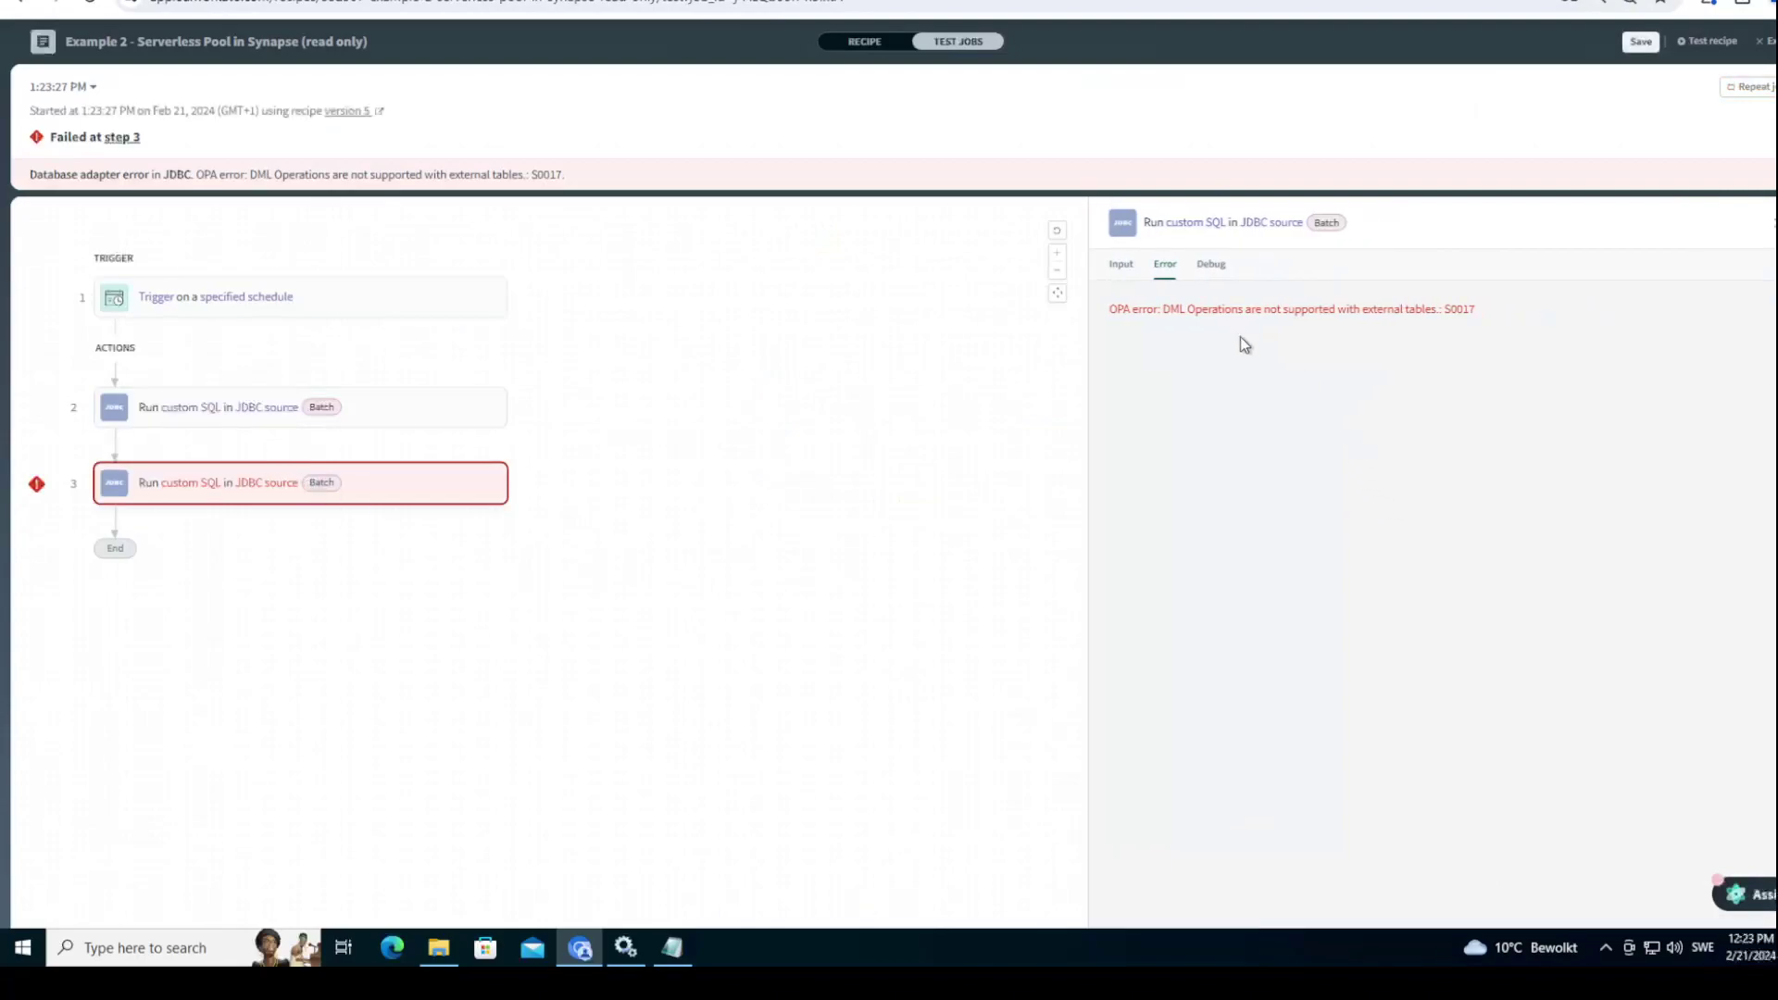
pyautogui.moveTo(1161, 309); pyautogui.dragTo(1482, 319)
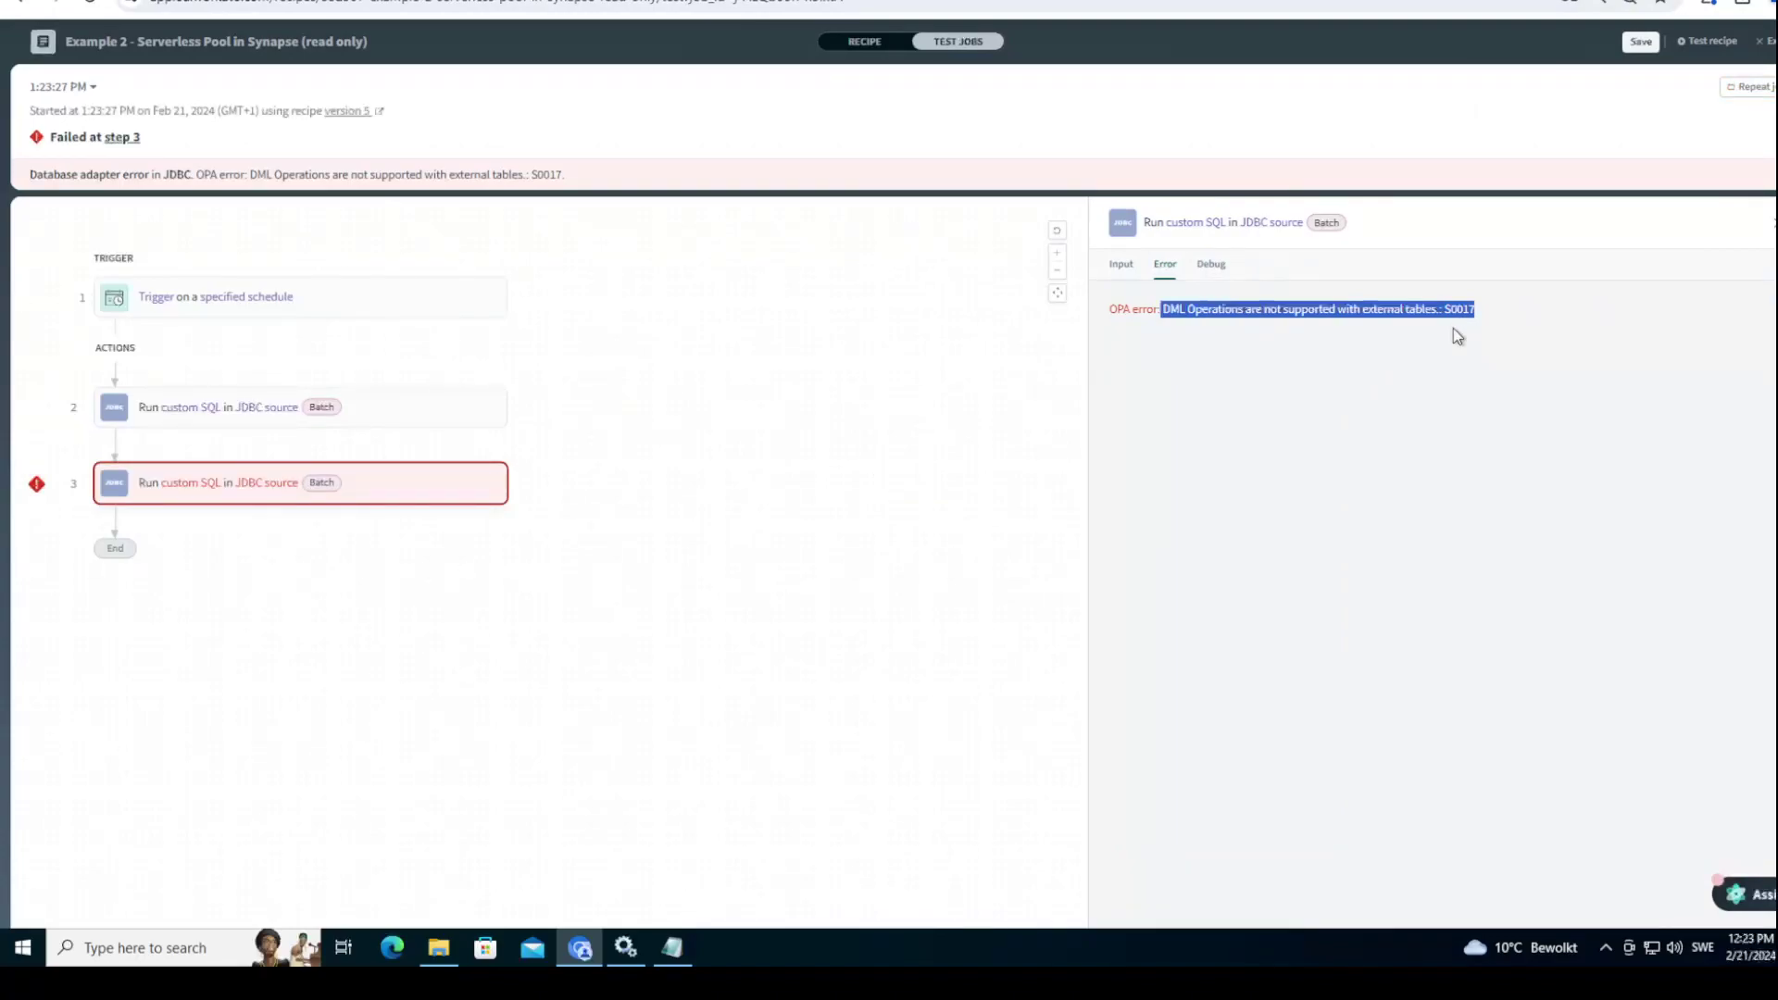
pyautogui.click(1767, 41)
pyautogui.click(673, 413)
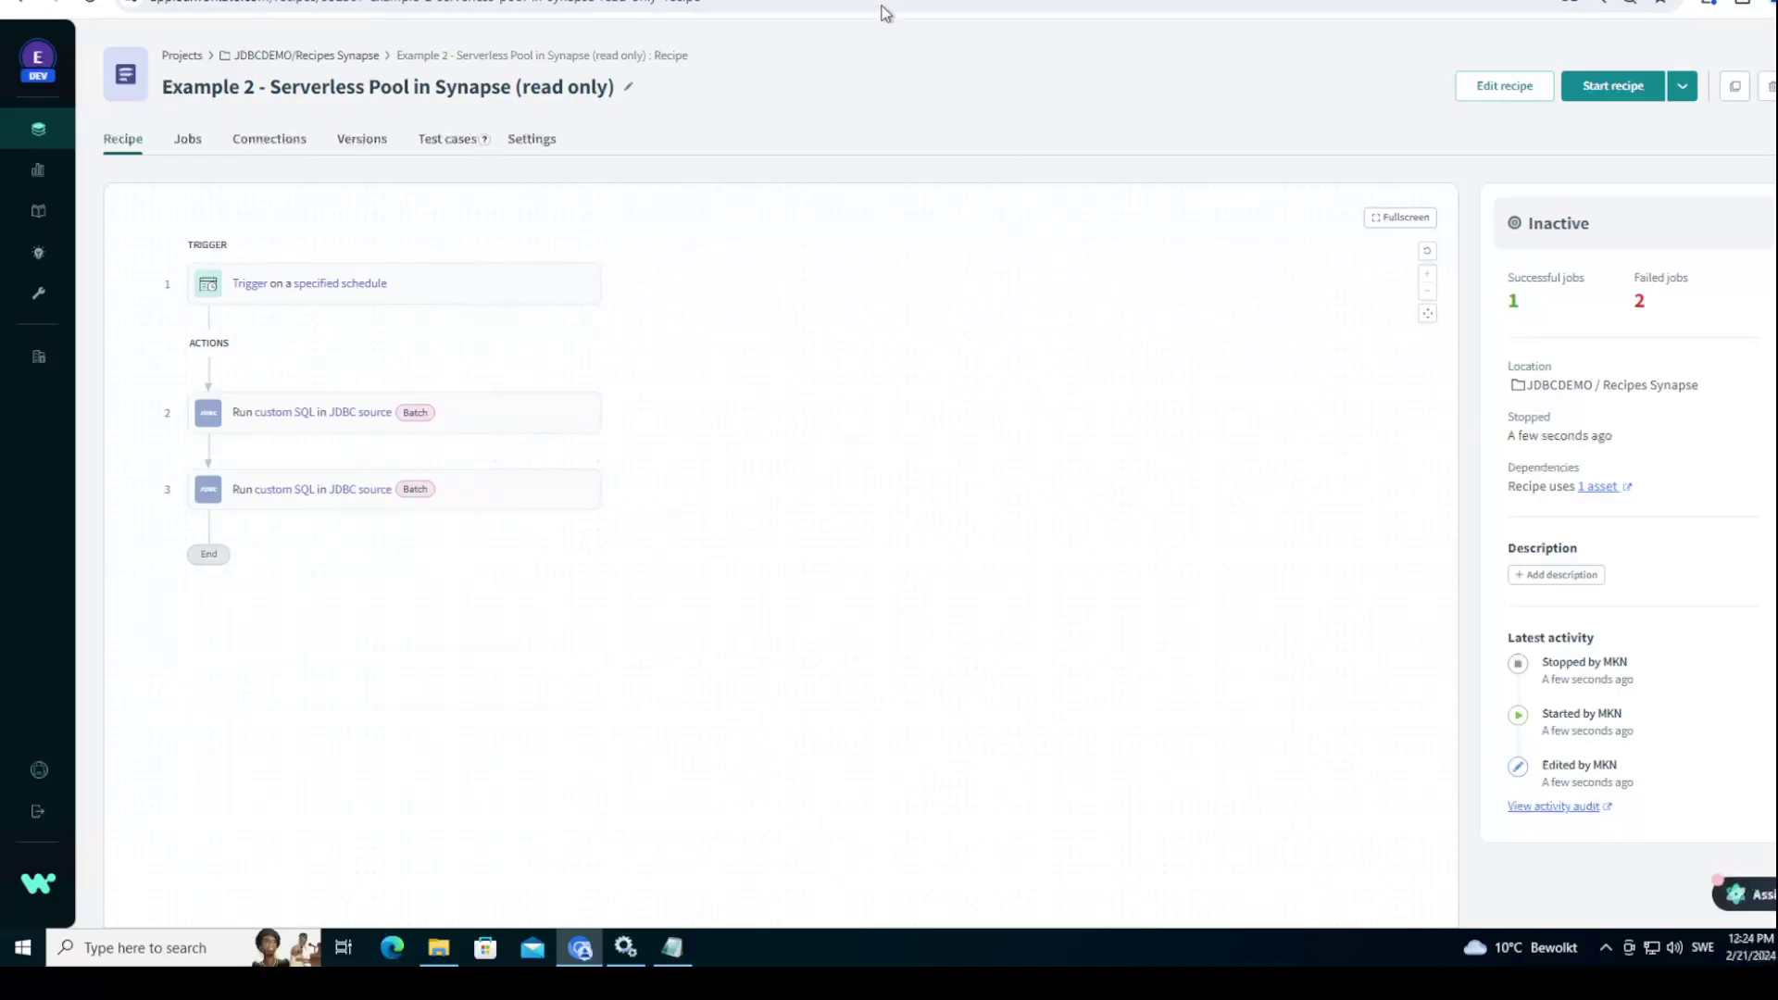
# Step: Search Google for 'microsoft fabric jdbc' from the Stack Overflow tab
pyautogui.hotkey('ctrl', 'Tab')
pyautogui.click(775, 5)
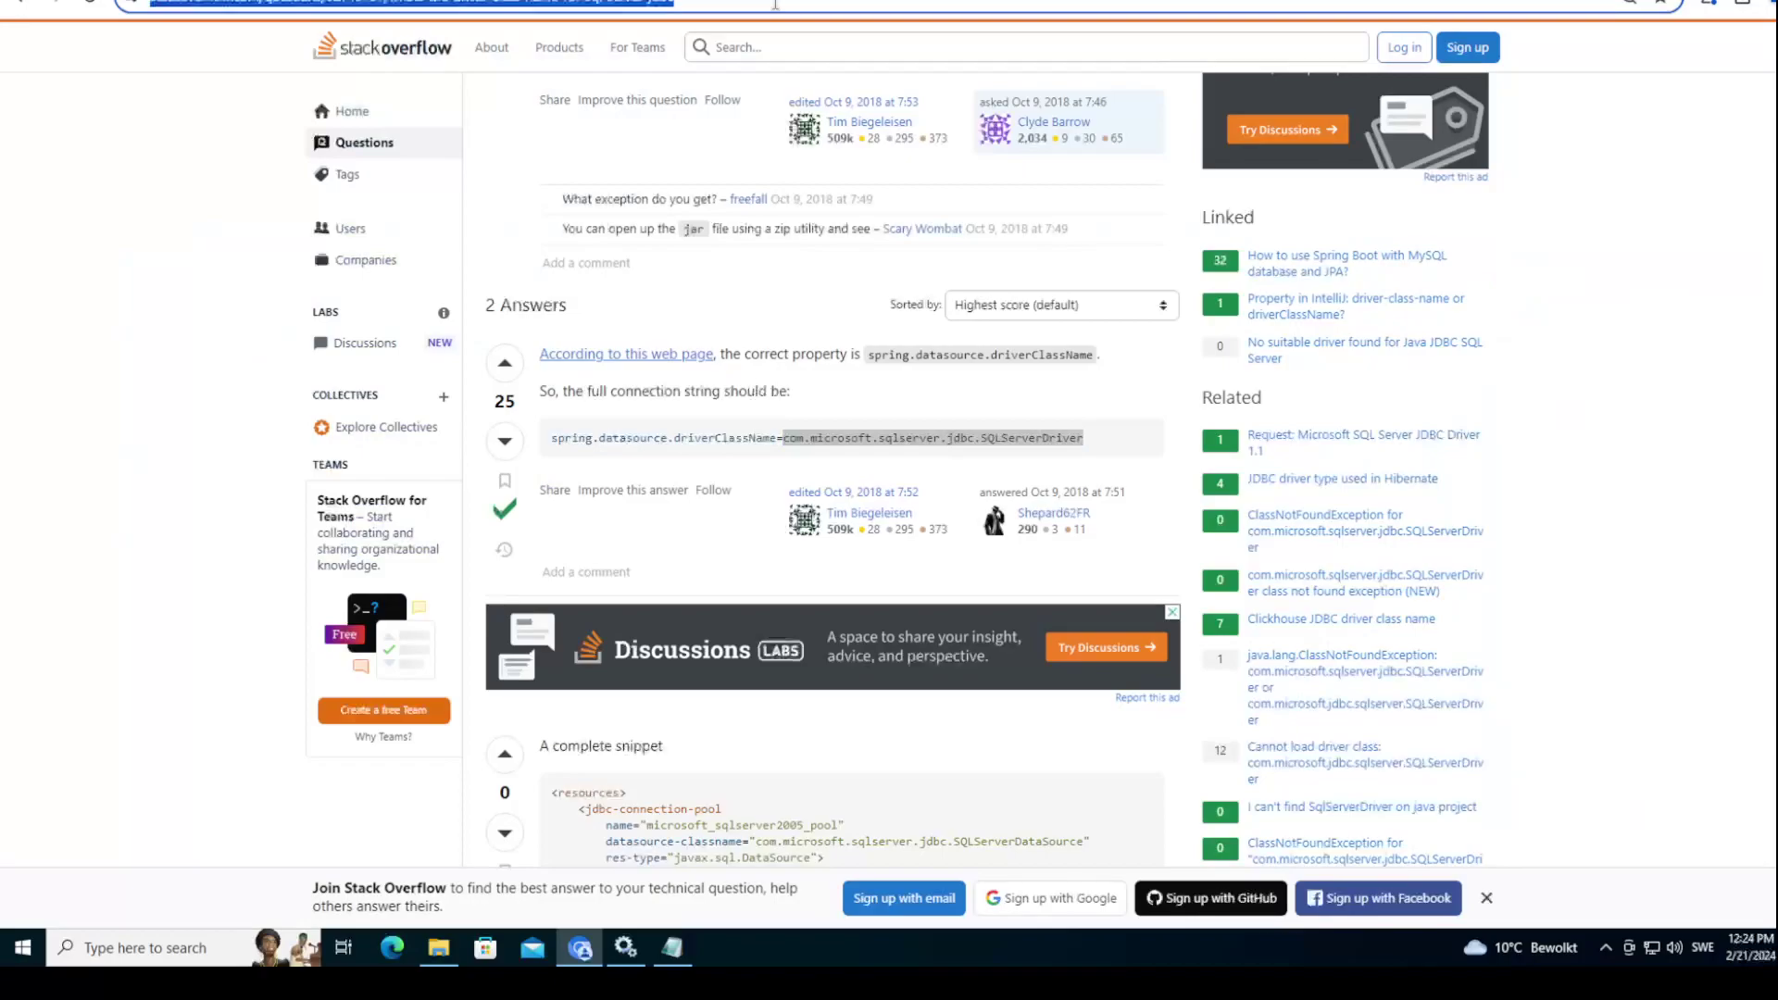
pyautogui.write('microsoft fab')
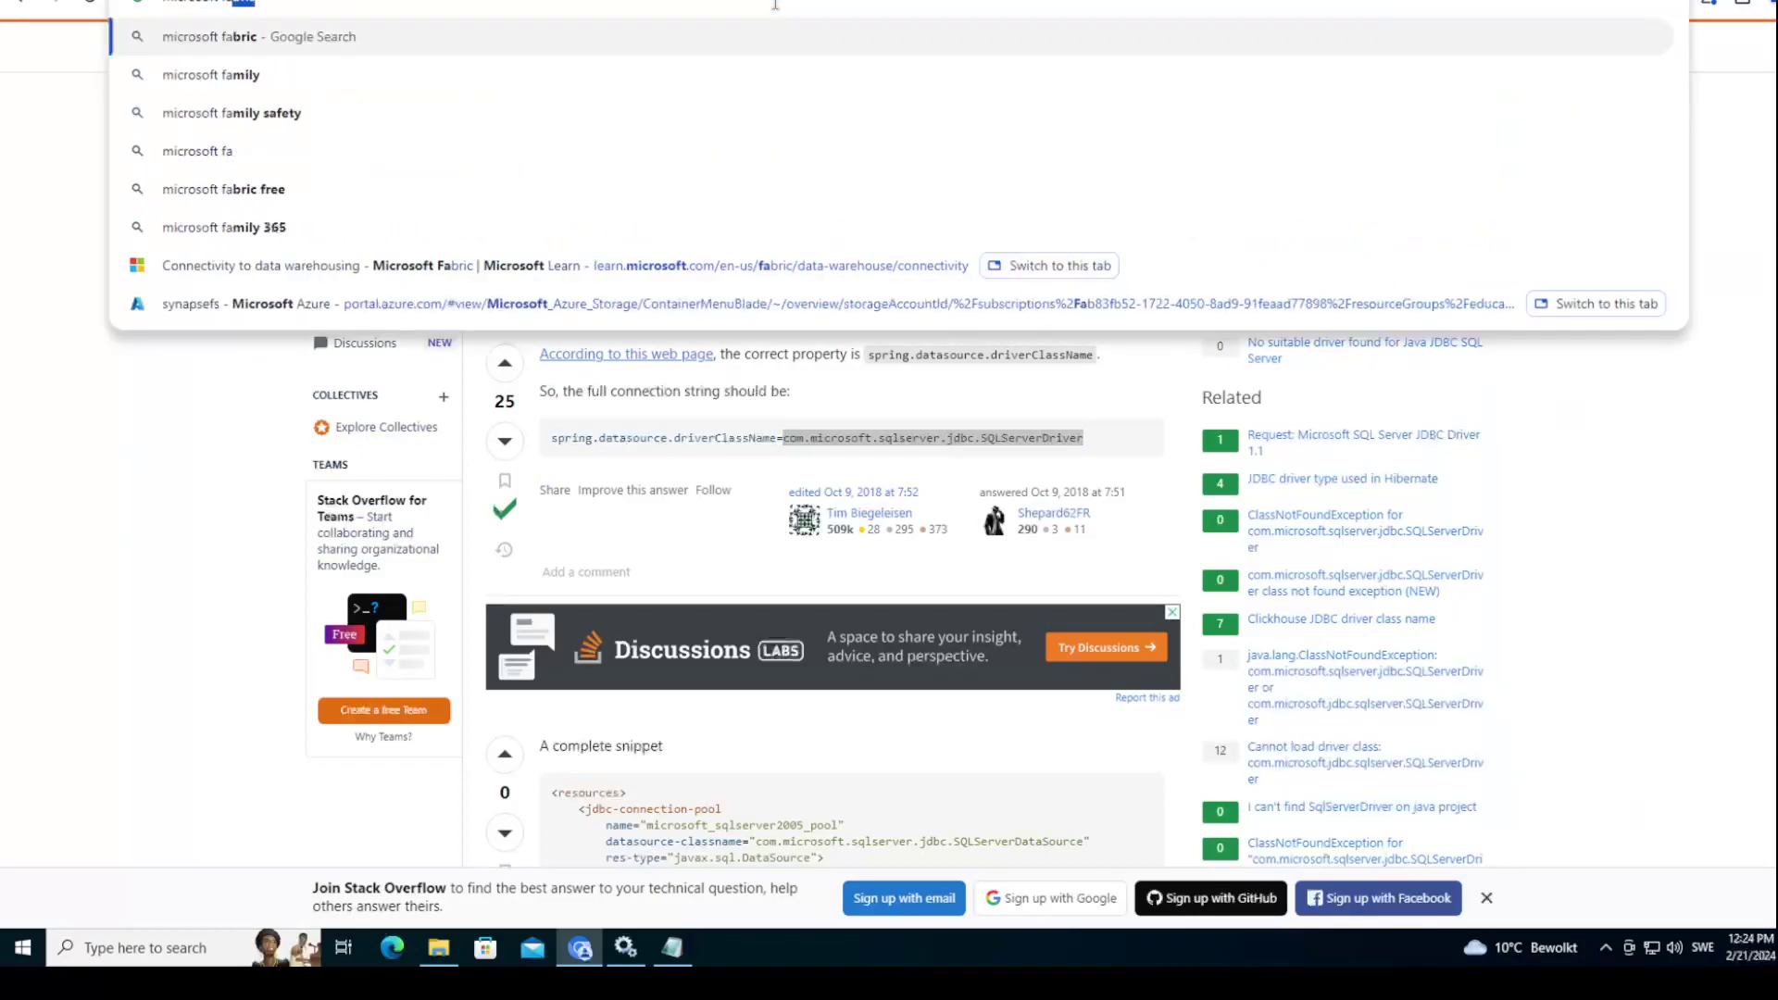
pyautogui.write('ric jdbc')
pyautogui.press('Return')
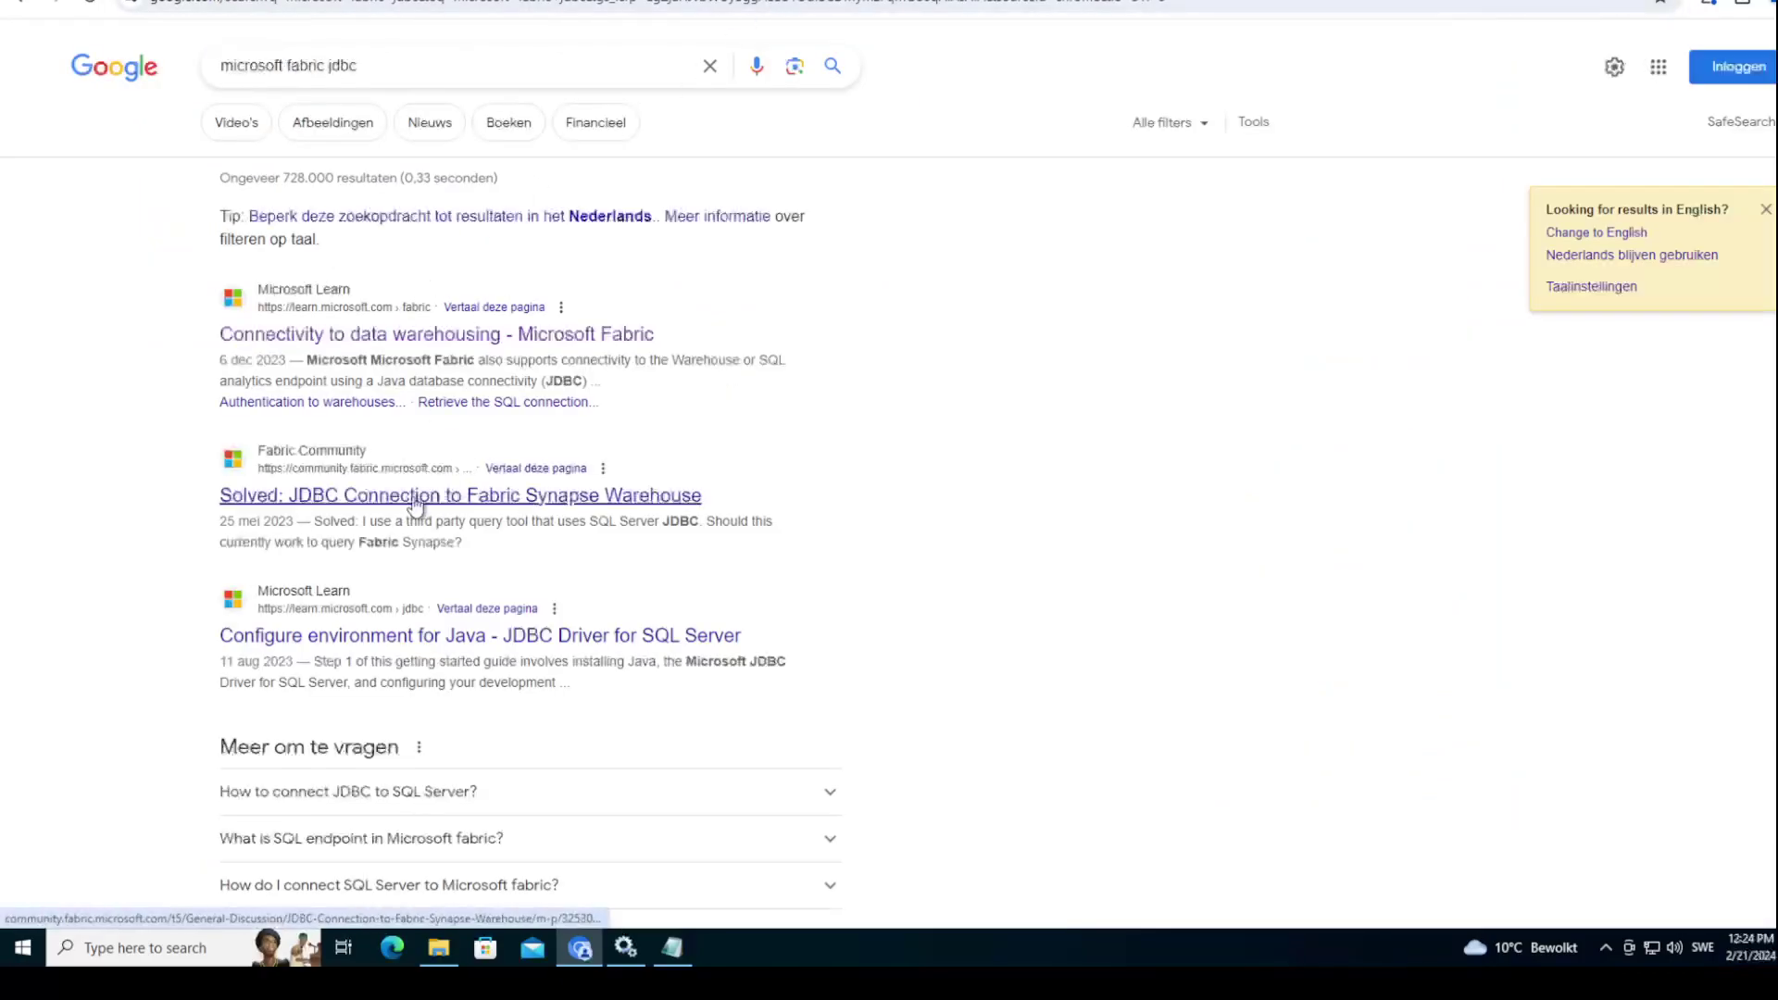
# Step: Read the solved Fabric Synapse Warehouse JDBC thread and follow its Connect using JDBC link
pyautogui.click(414, 505)
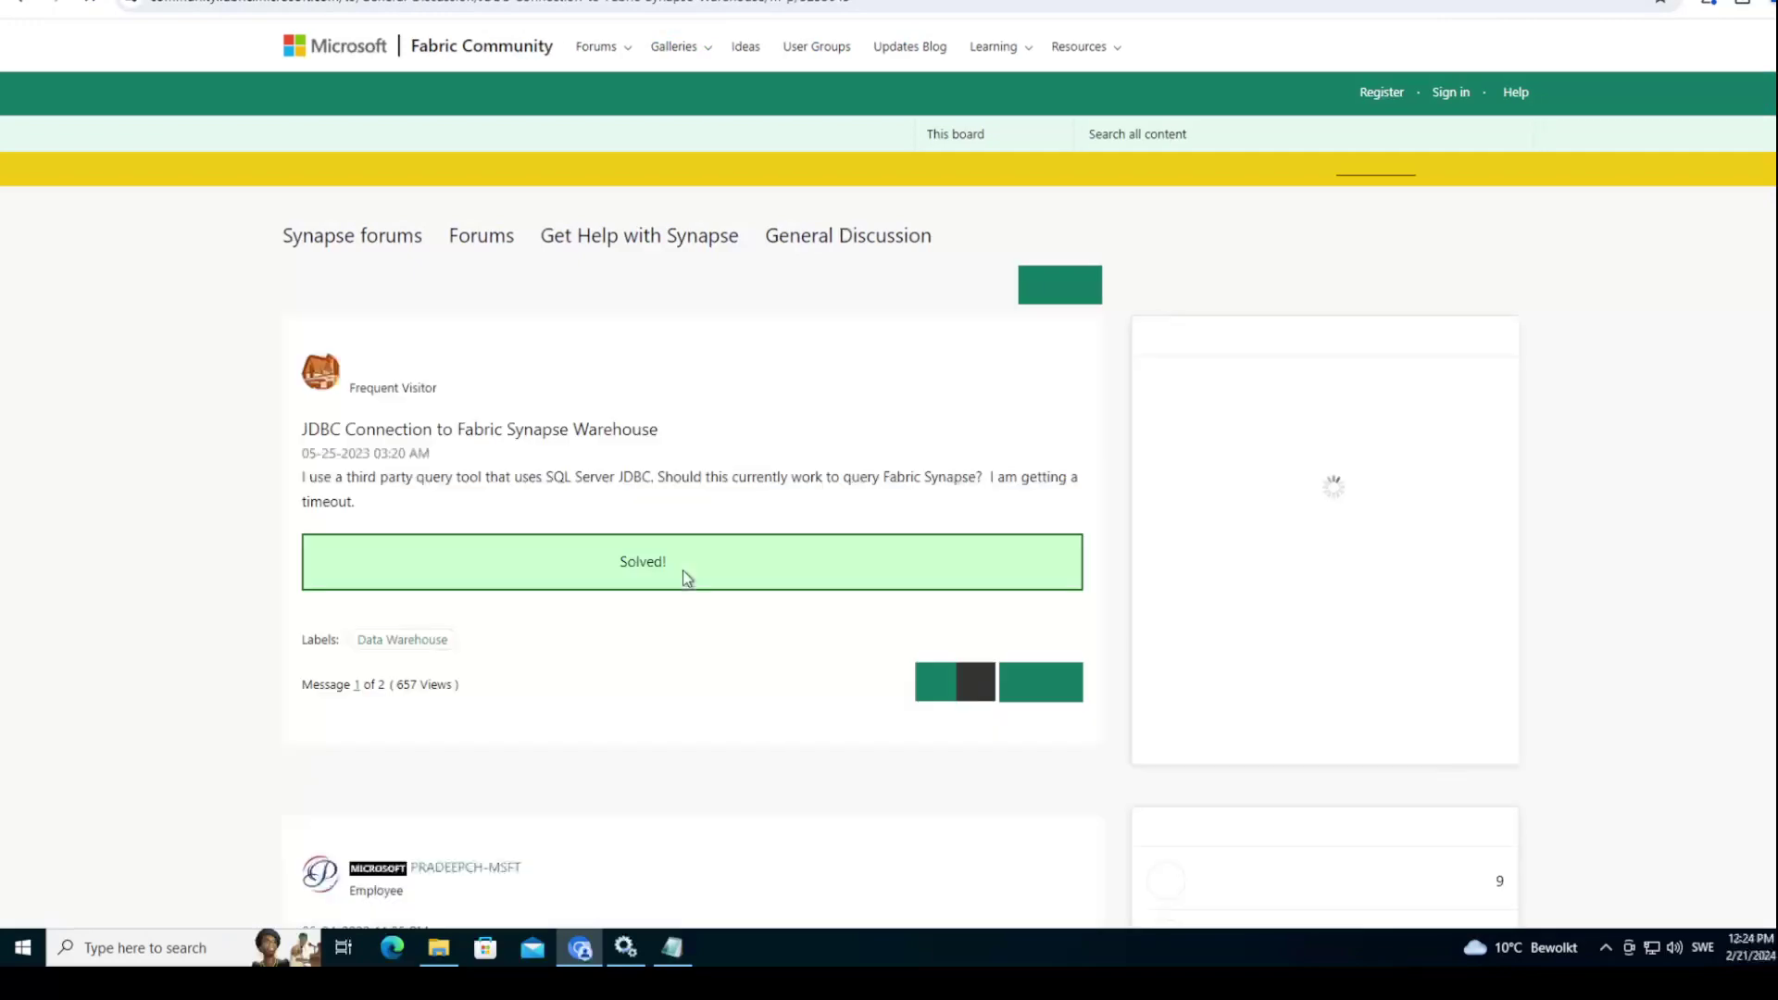
pyautogui.scroll(-3, 343, 397)
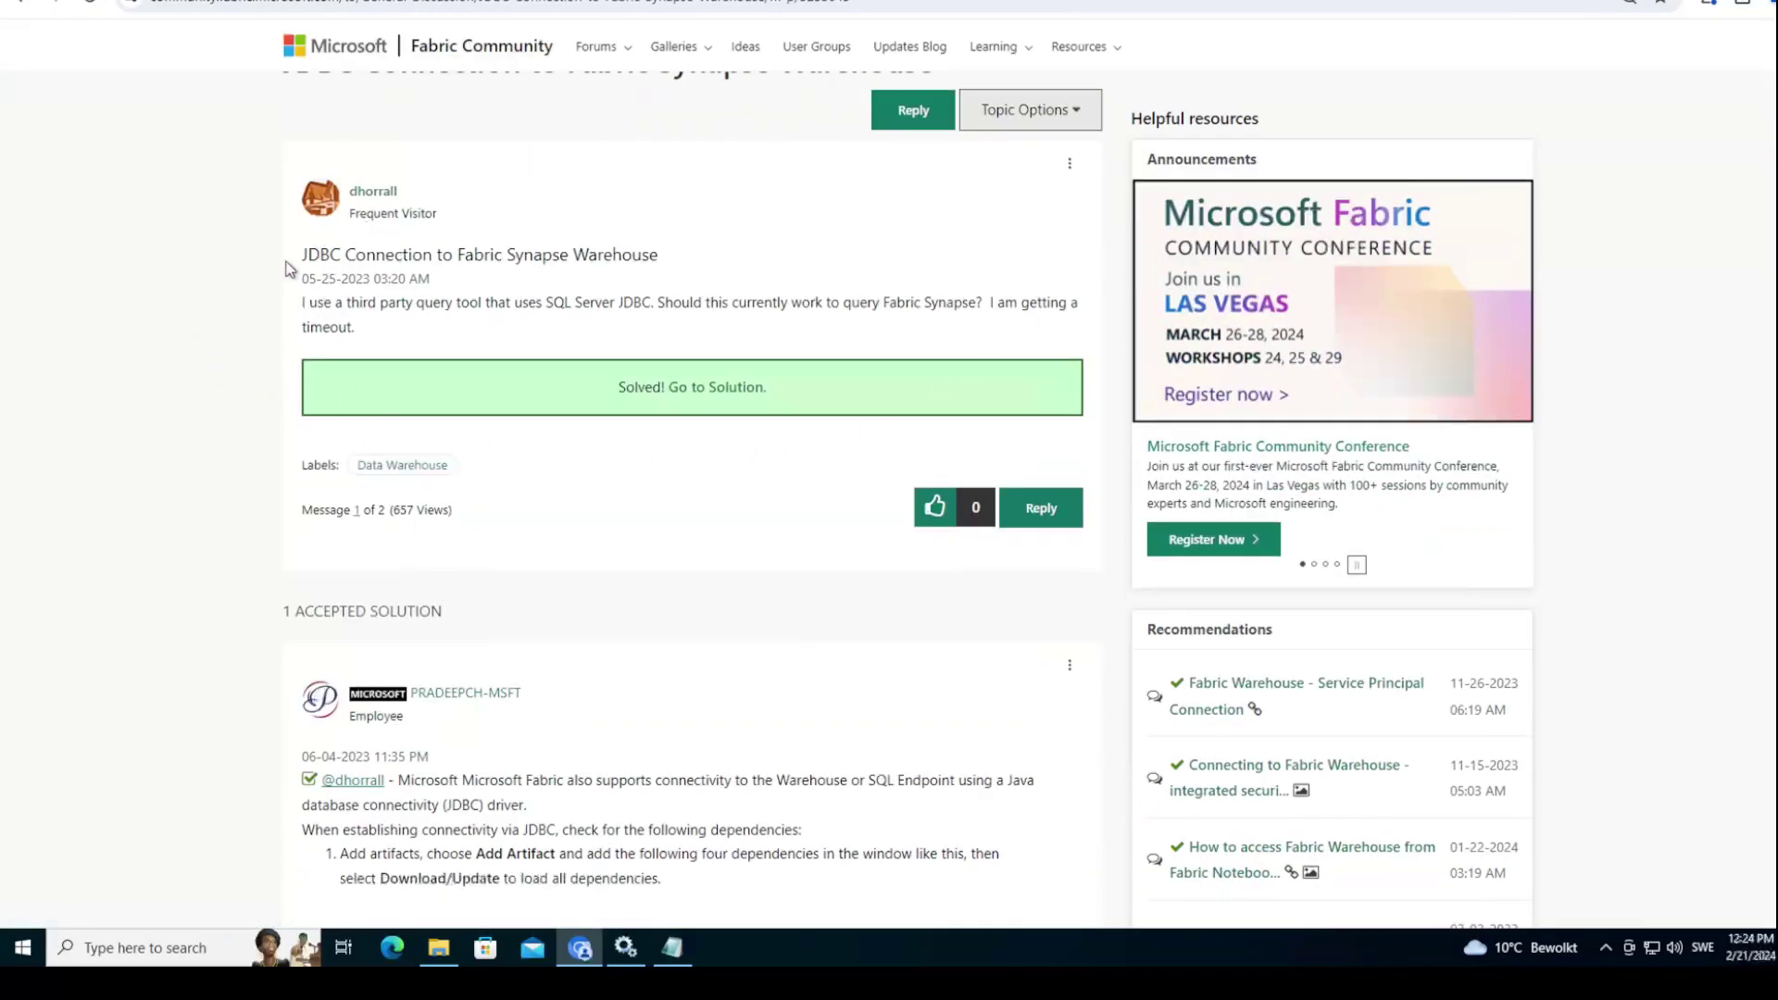
pyautogui.scroll(-3, 652, 600)
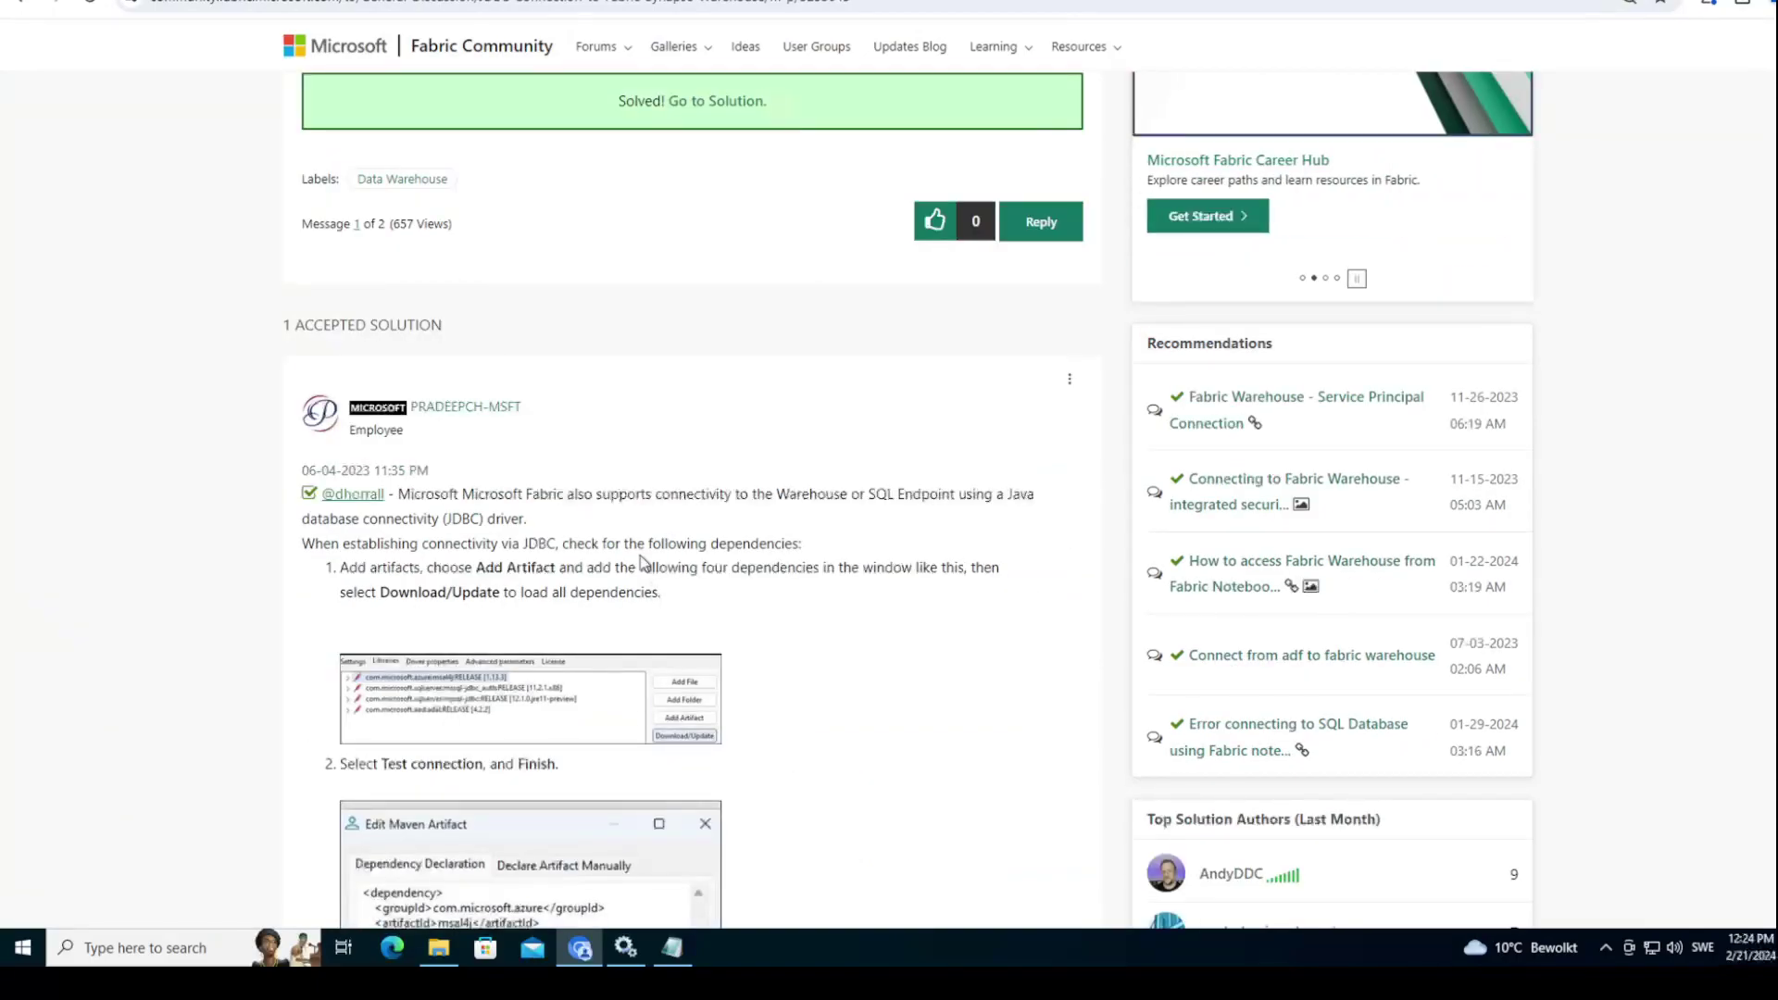
pyautogui.scroll(-4, 782, 639)
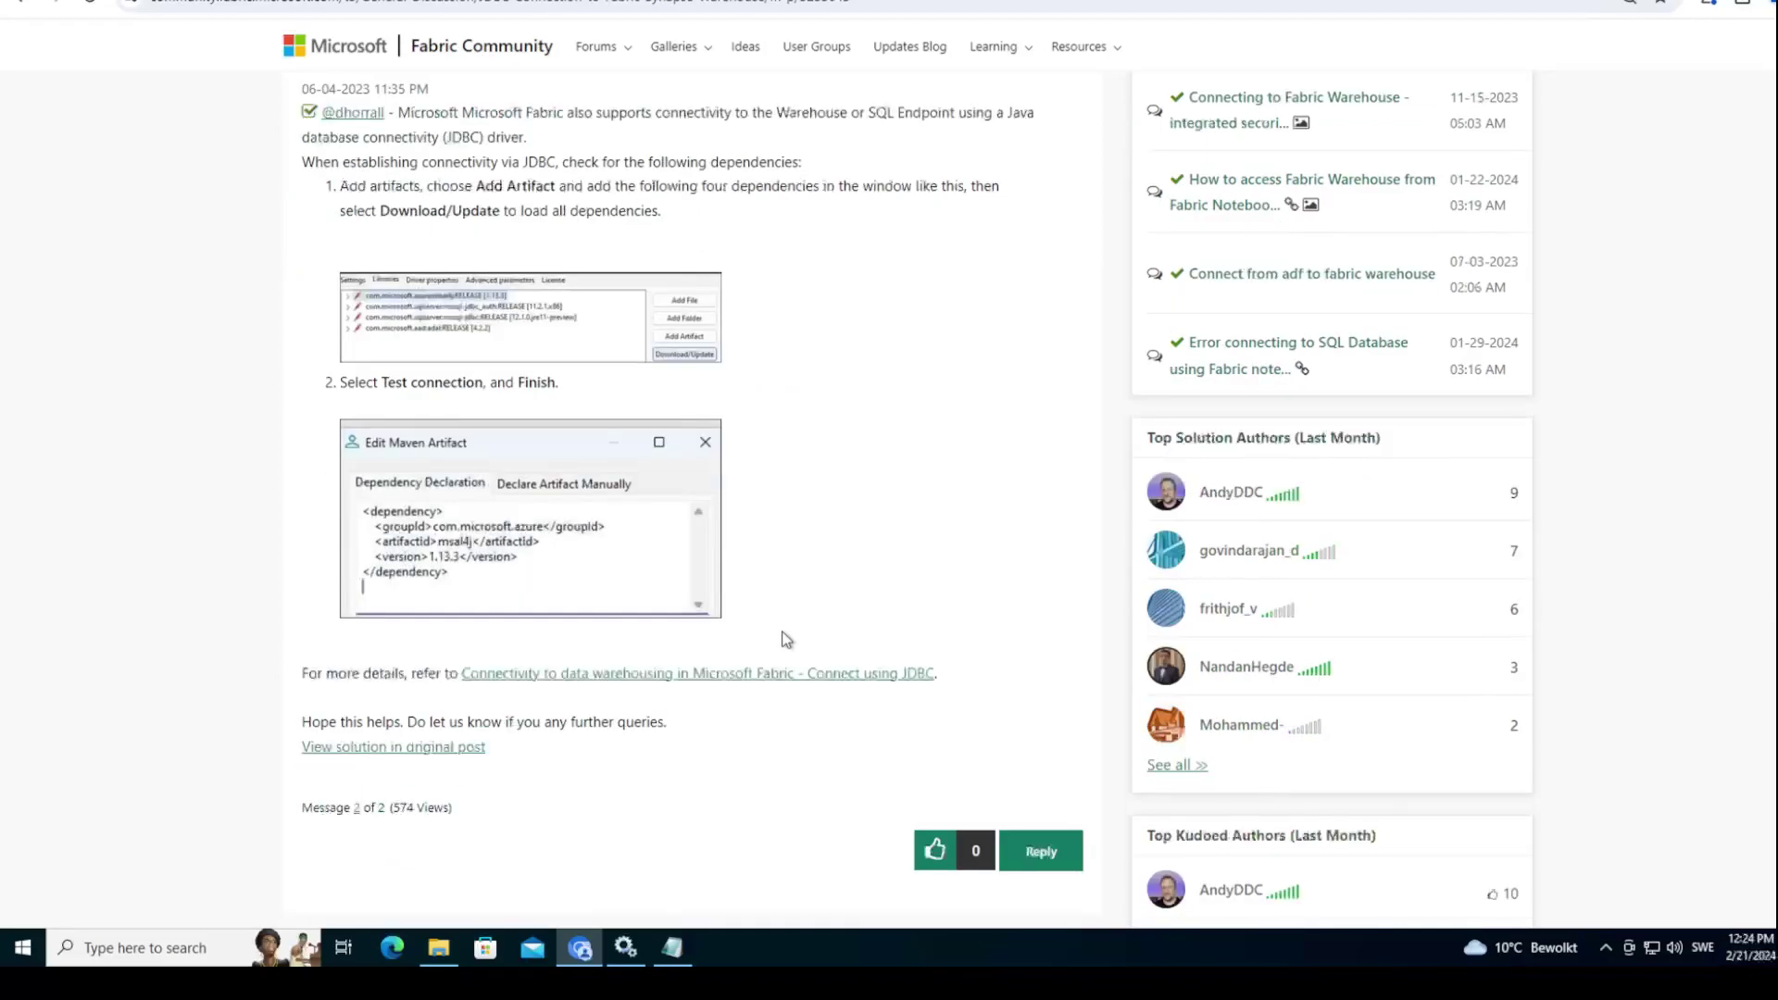
pyautogui.scroll(-3, 768, 629)
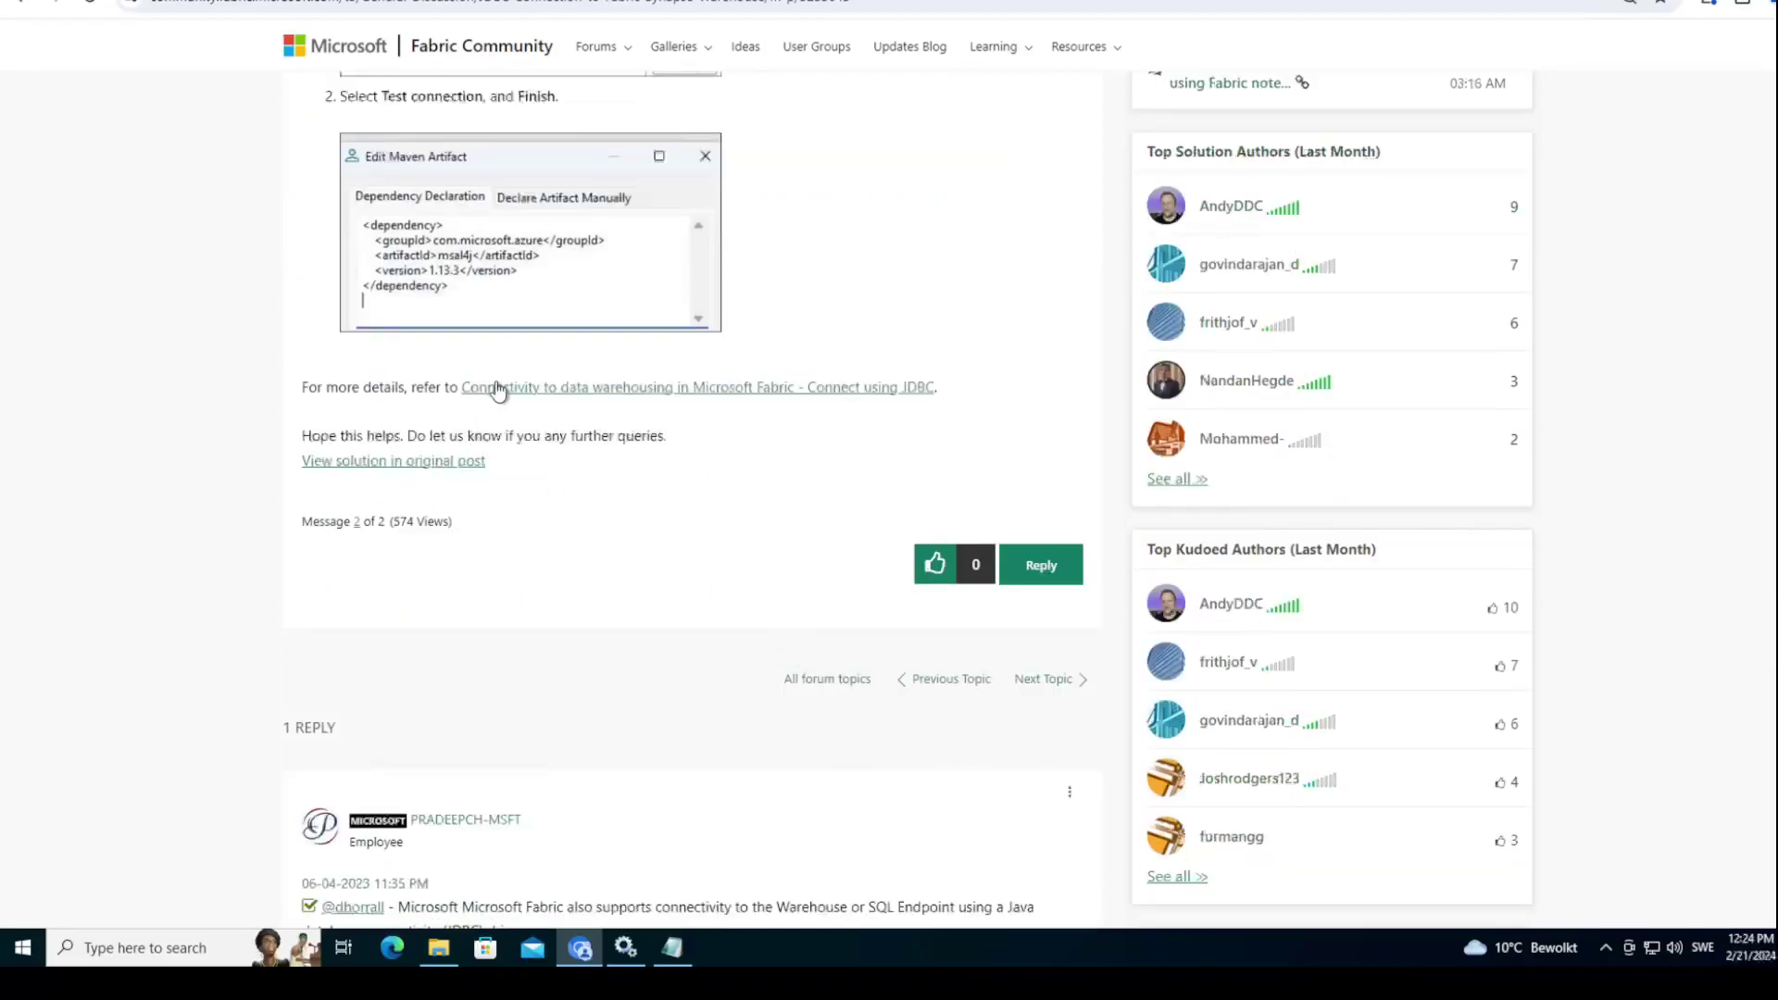
pyautogui.scroll(-3, 603, 595)
pyautogui.scroll(-8, 602, 589)
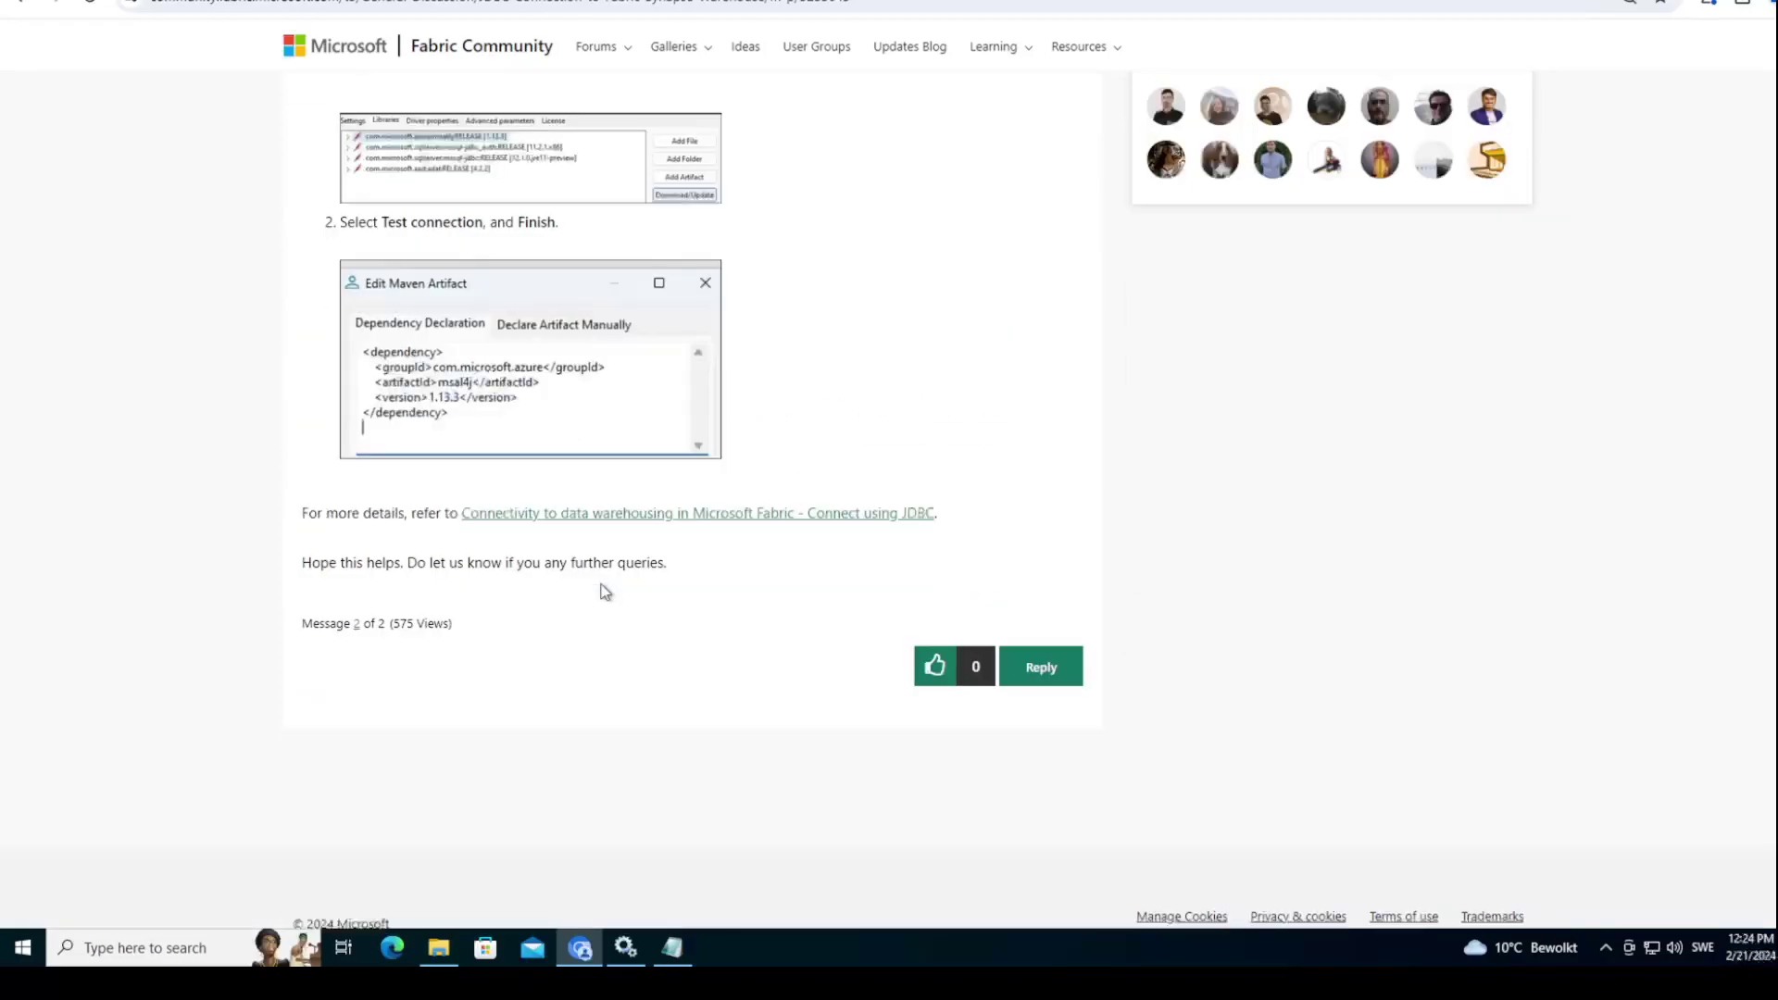
pyautogui.scroll(6, 696, 556)
pyautogui.scroll(4, 696, 557)
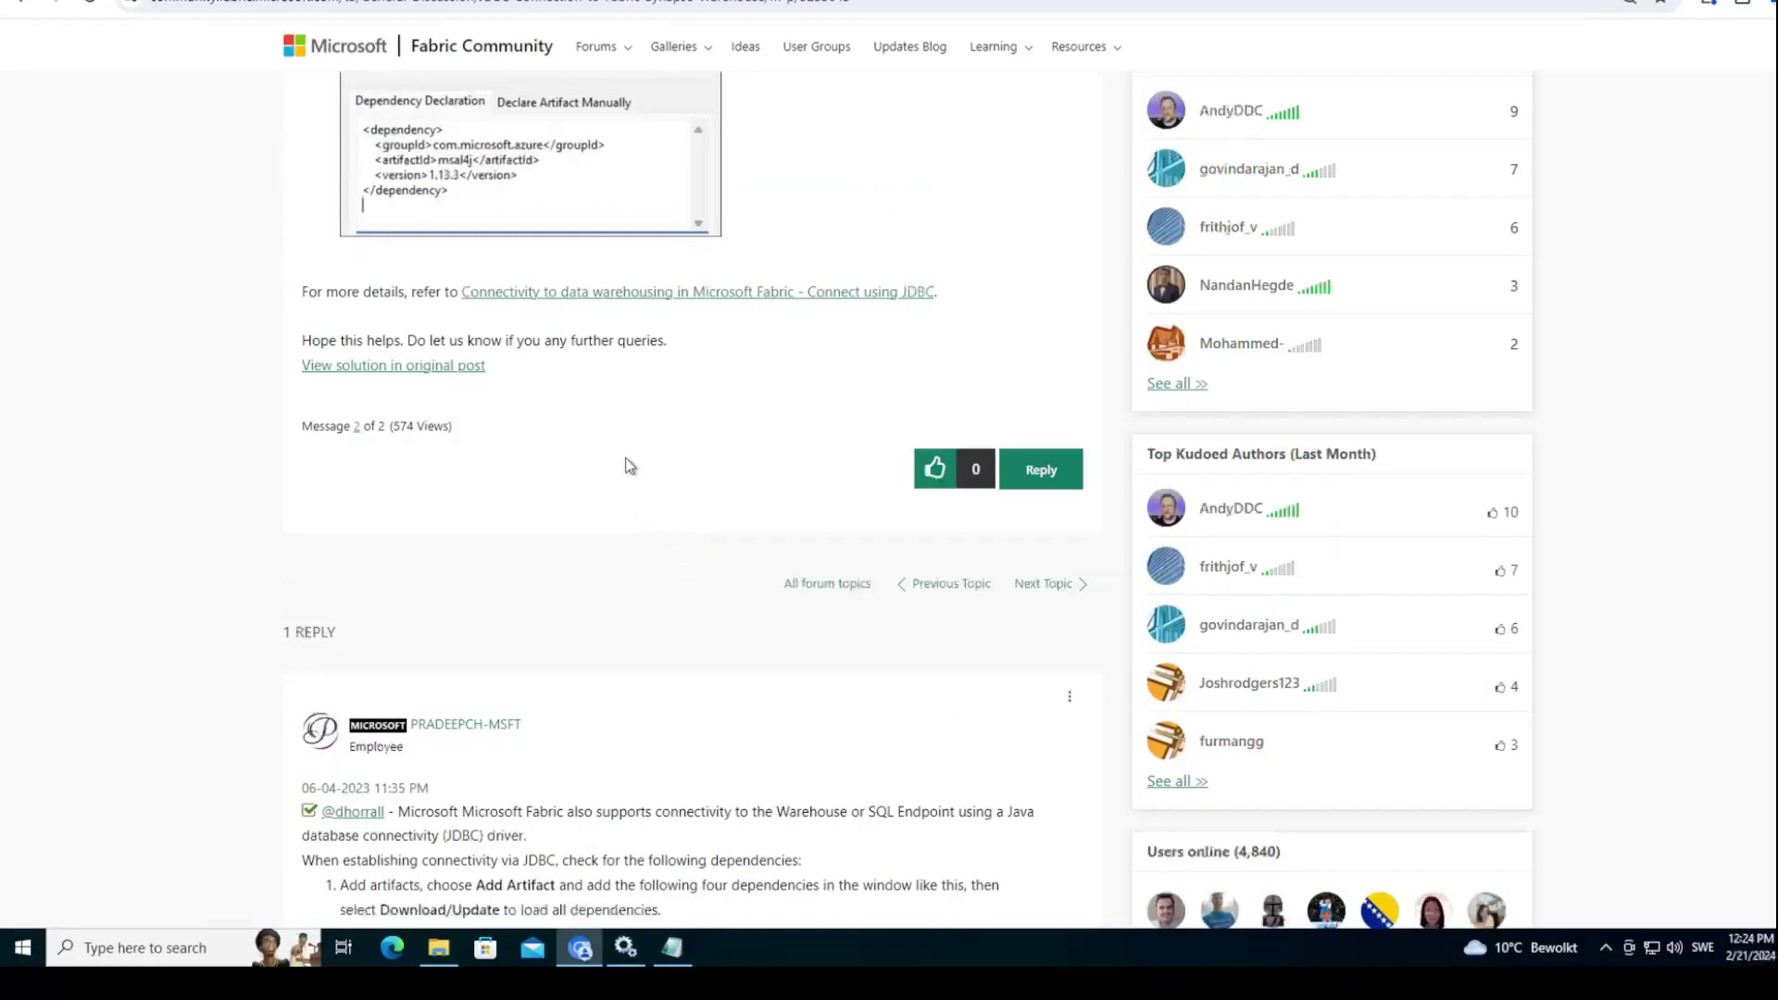
pyautogui.click(607, 291)
# Step: Scroll back to the top of the Fabric connectivity article, then return to Workato's Example 2 recipe
pyautogui.scroll(-11, 699, 543)
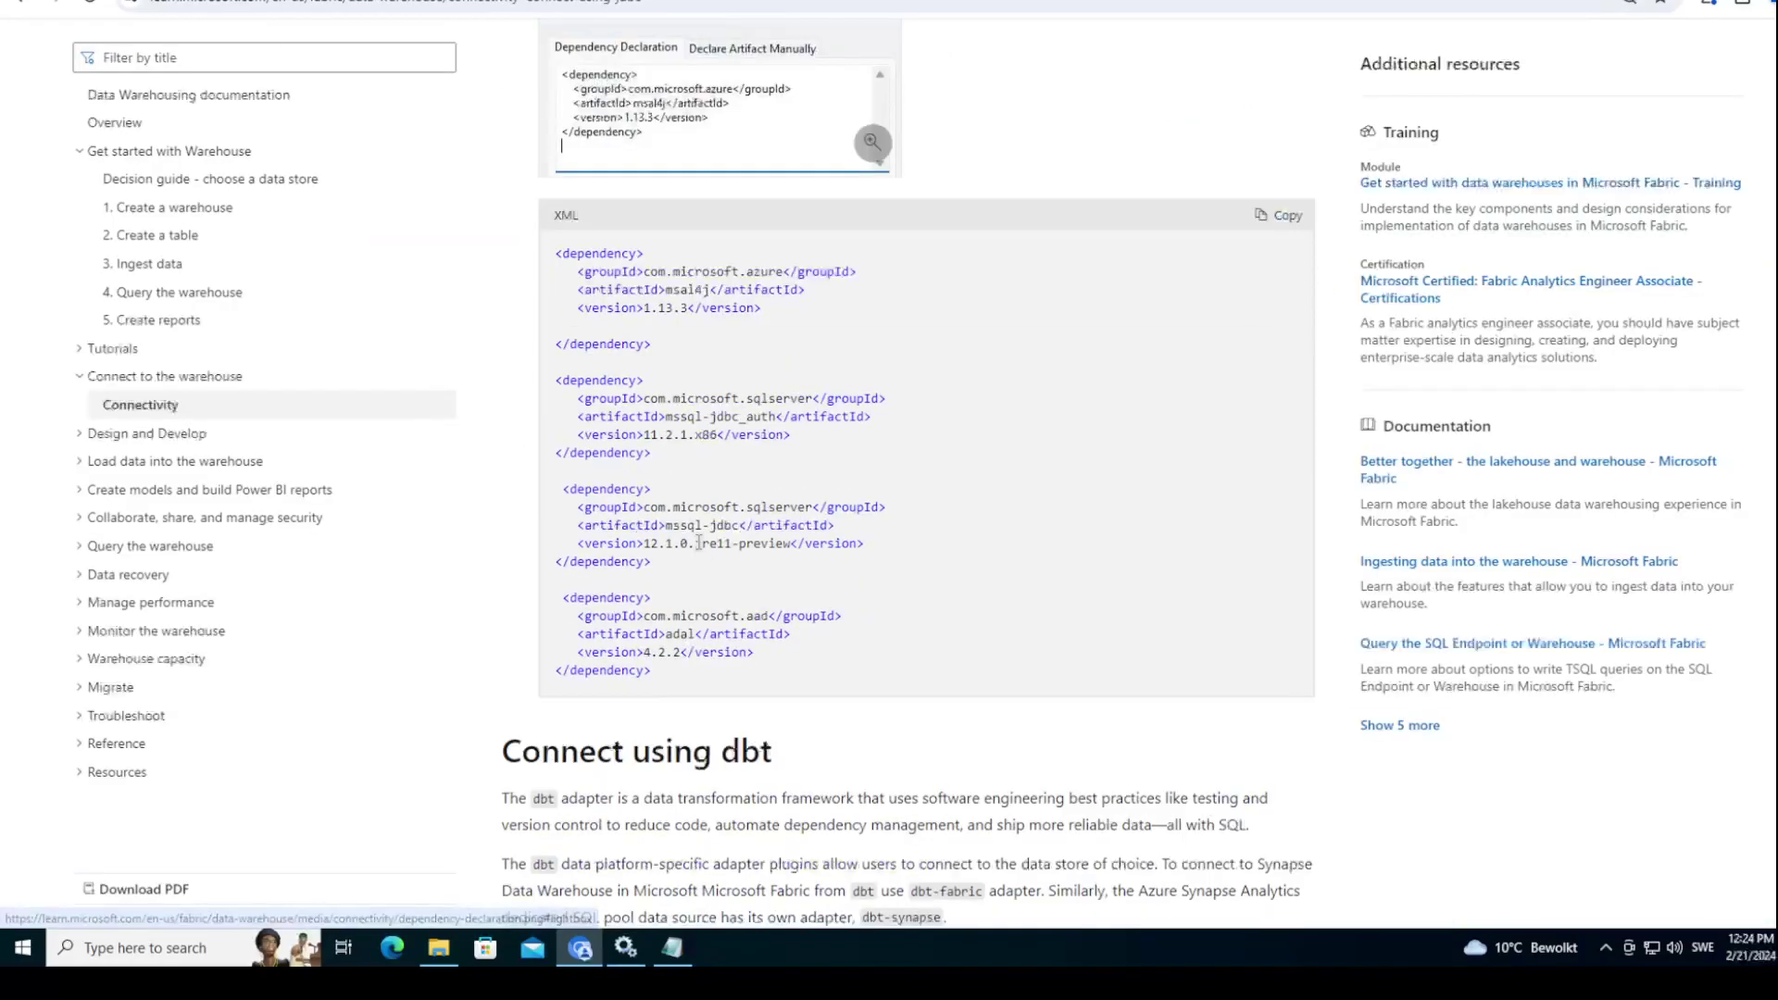
pyautogui.scroll(5, 941, 529)
pyautogui.scroll(15, 941, 530)
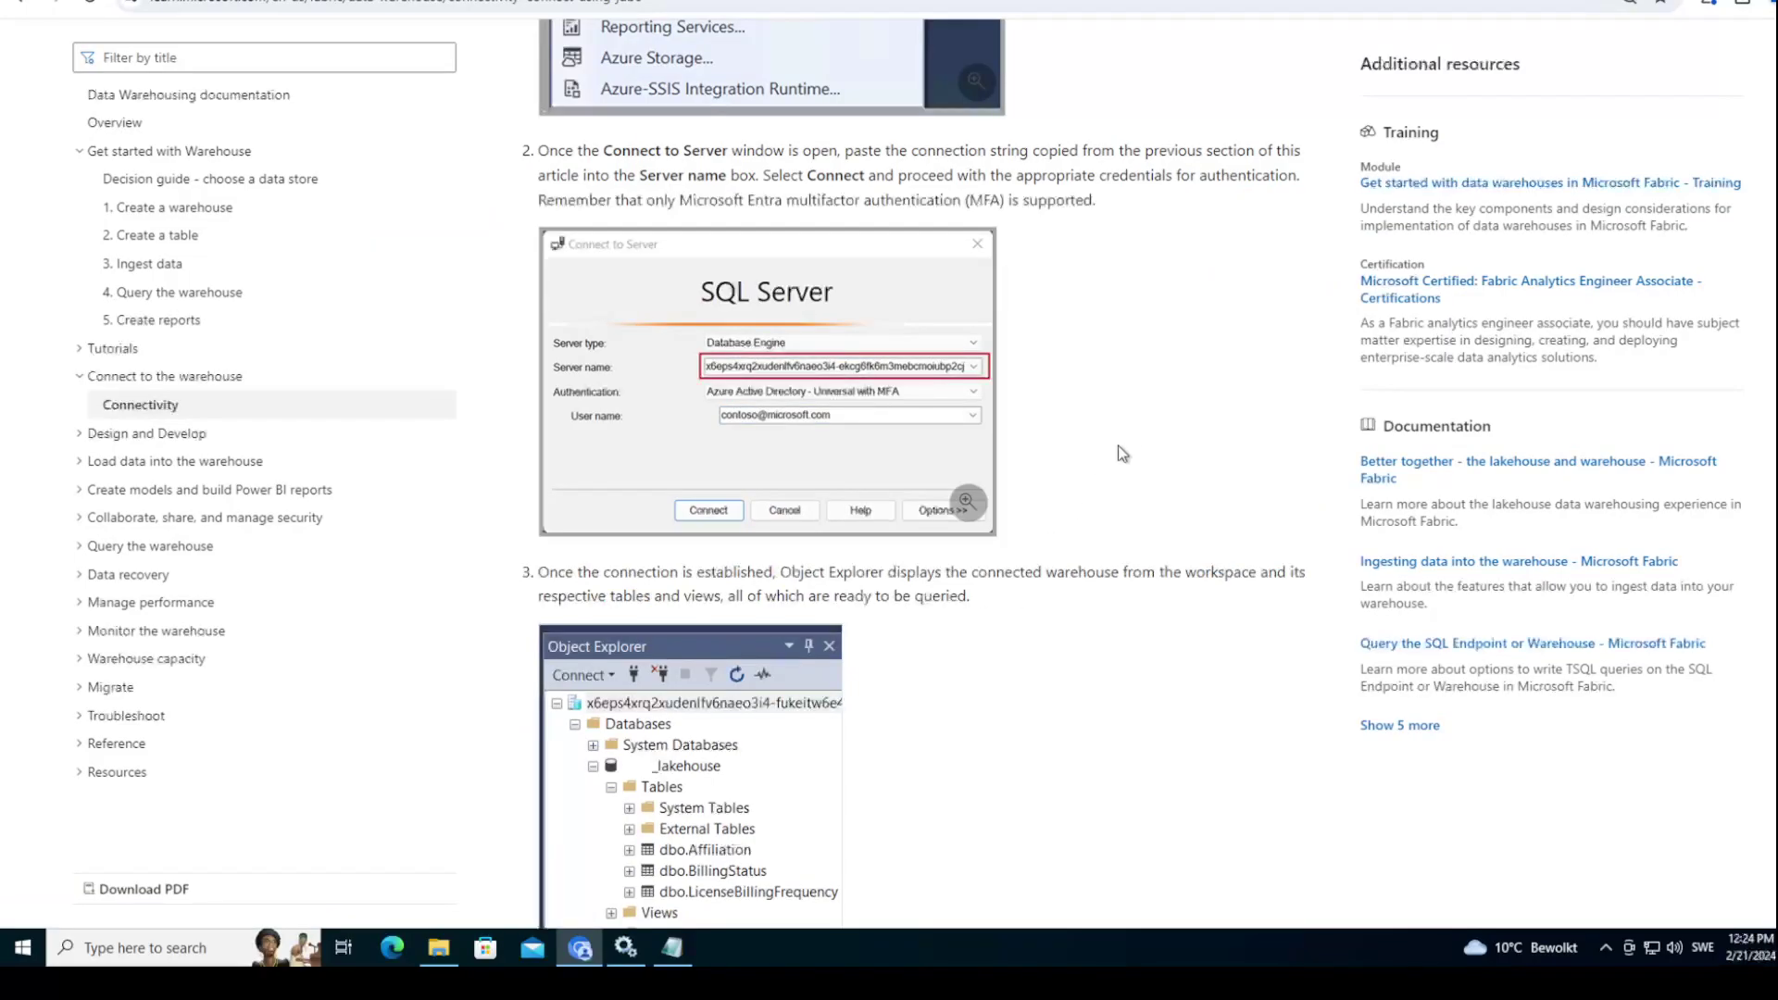
pyautogui.scroll(10, 1119, 447)
pyautogui.scroll(10, 1119, 447)
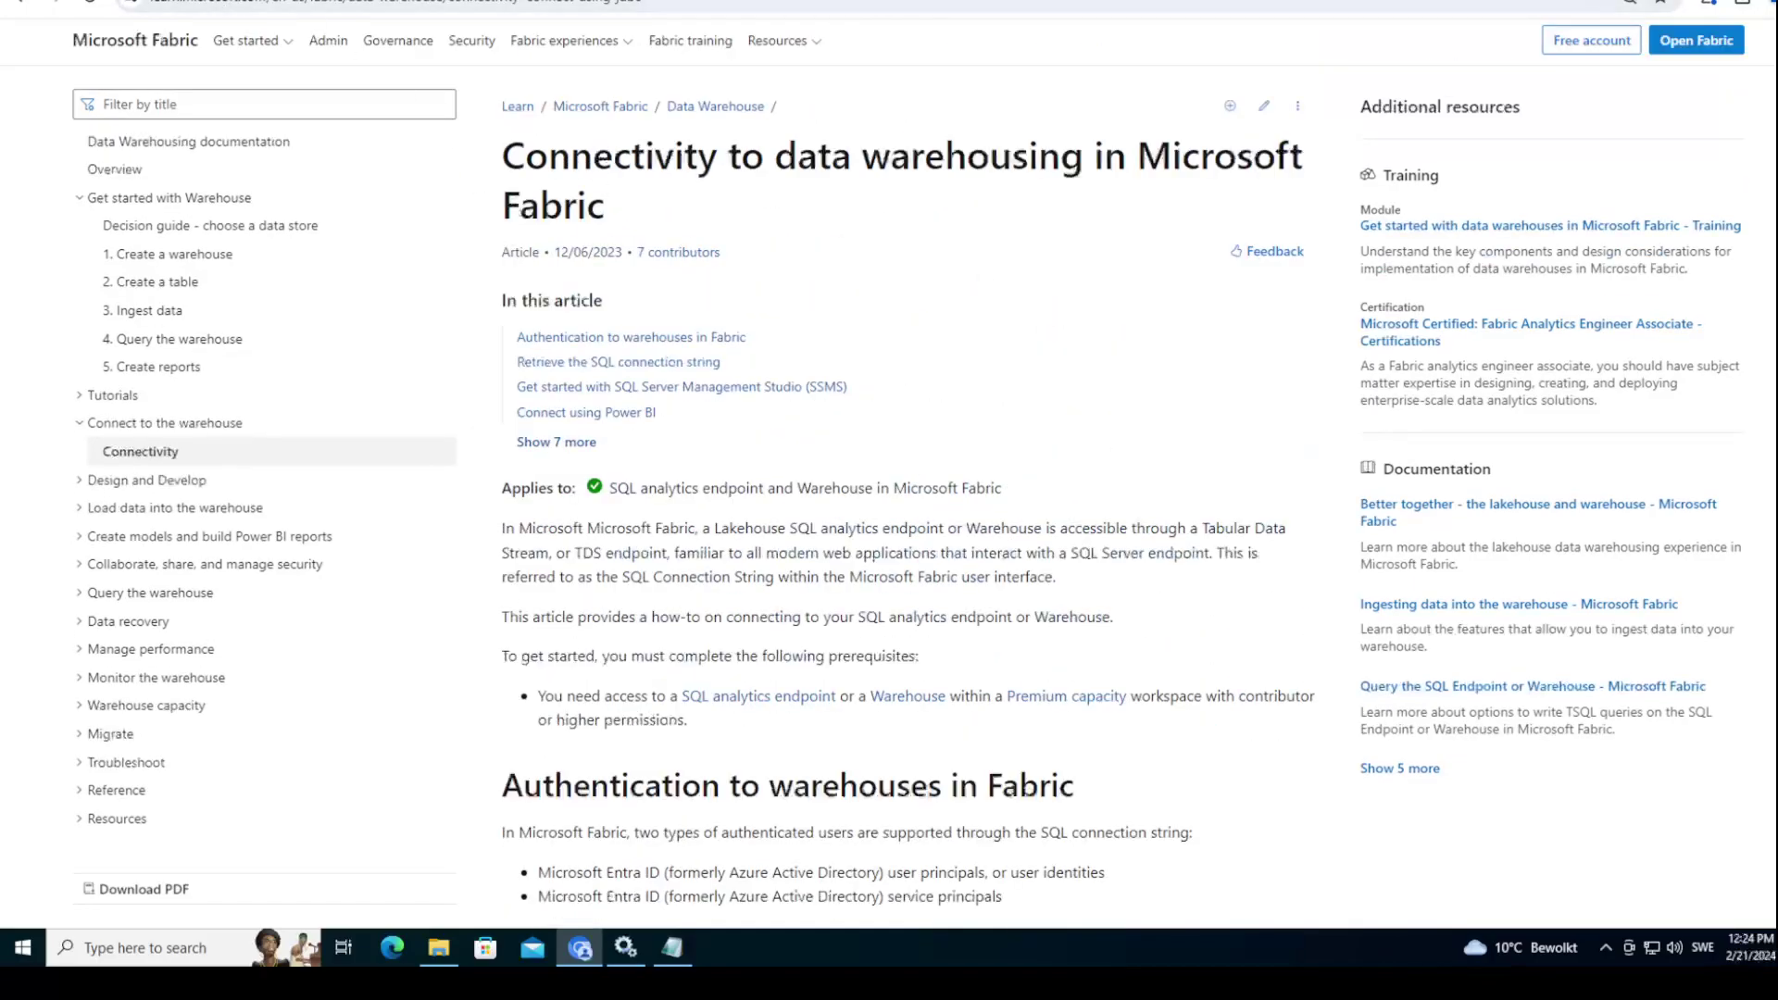
pyautogui.click(267, 7)
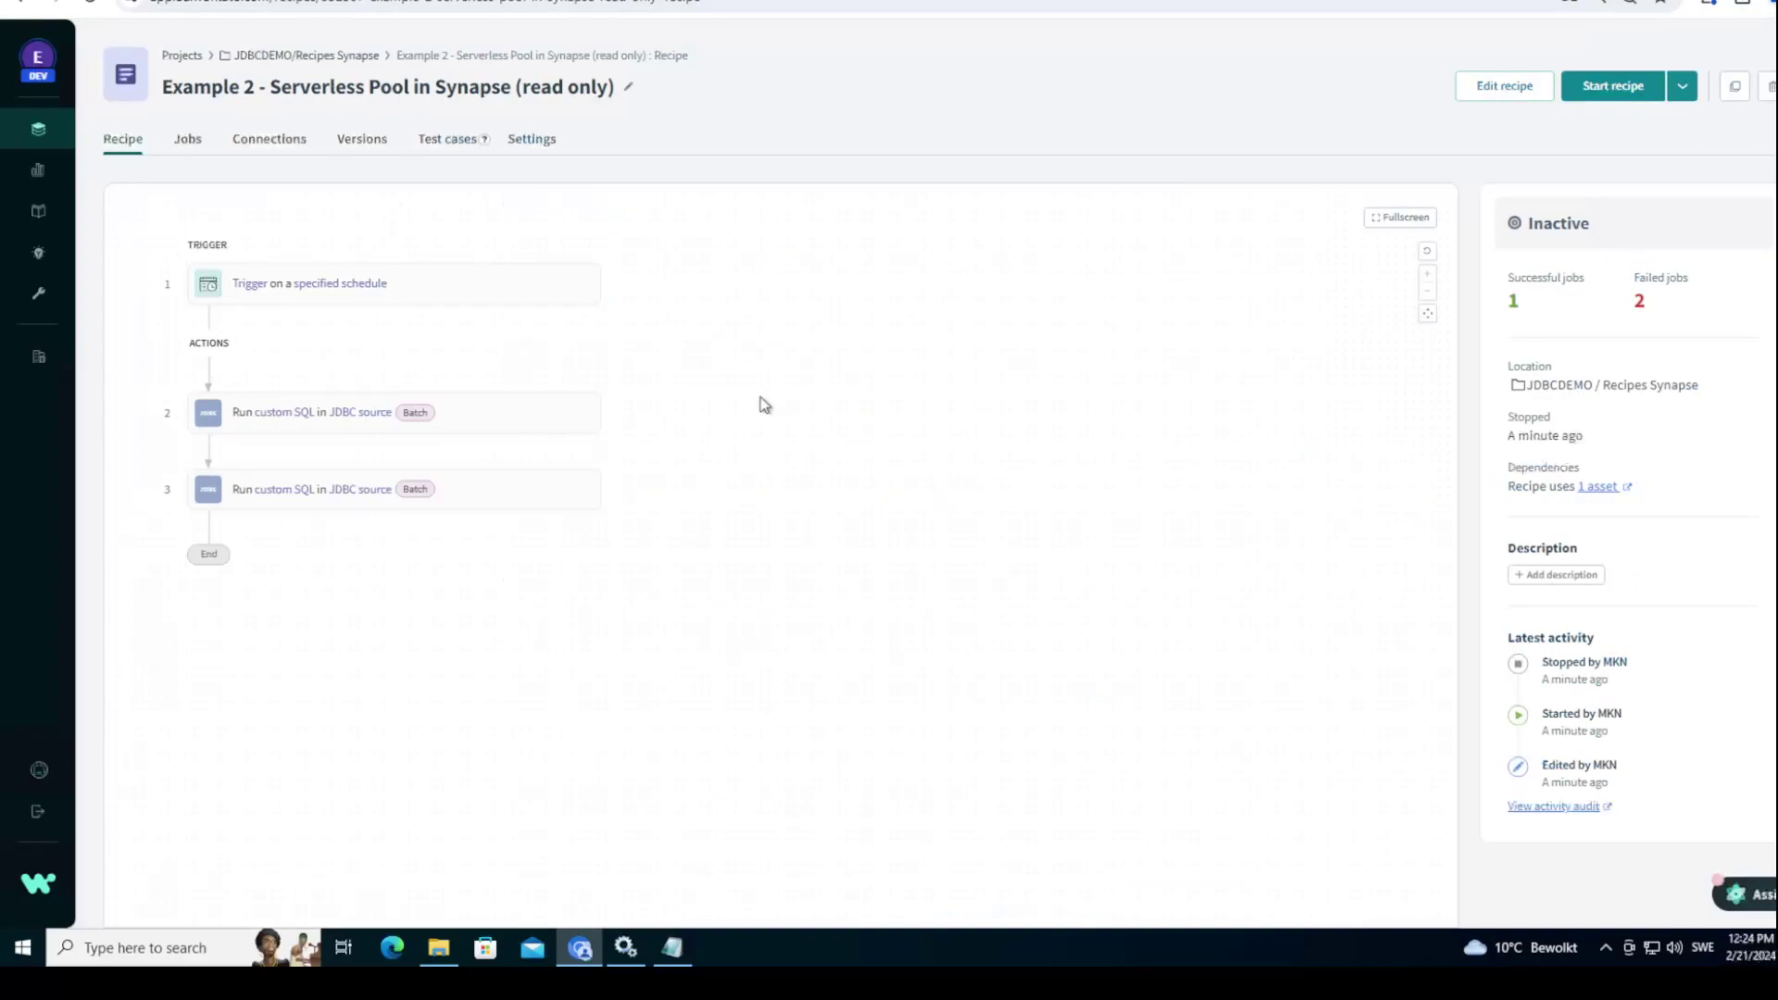
pyautogui.moveTo(130, 556)
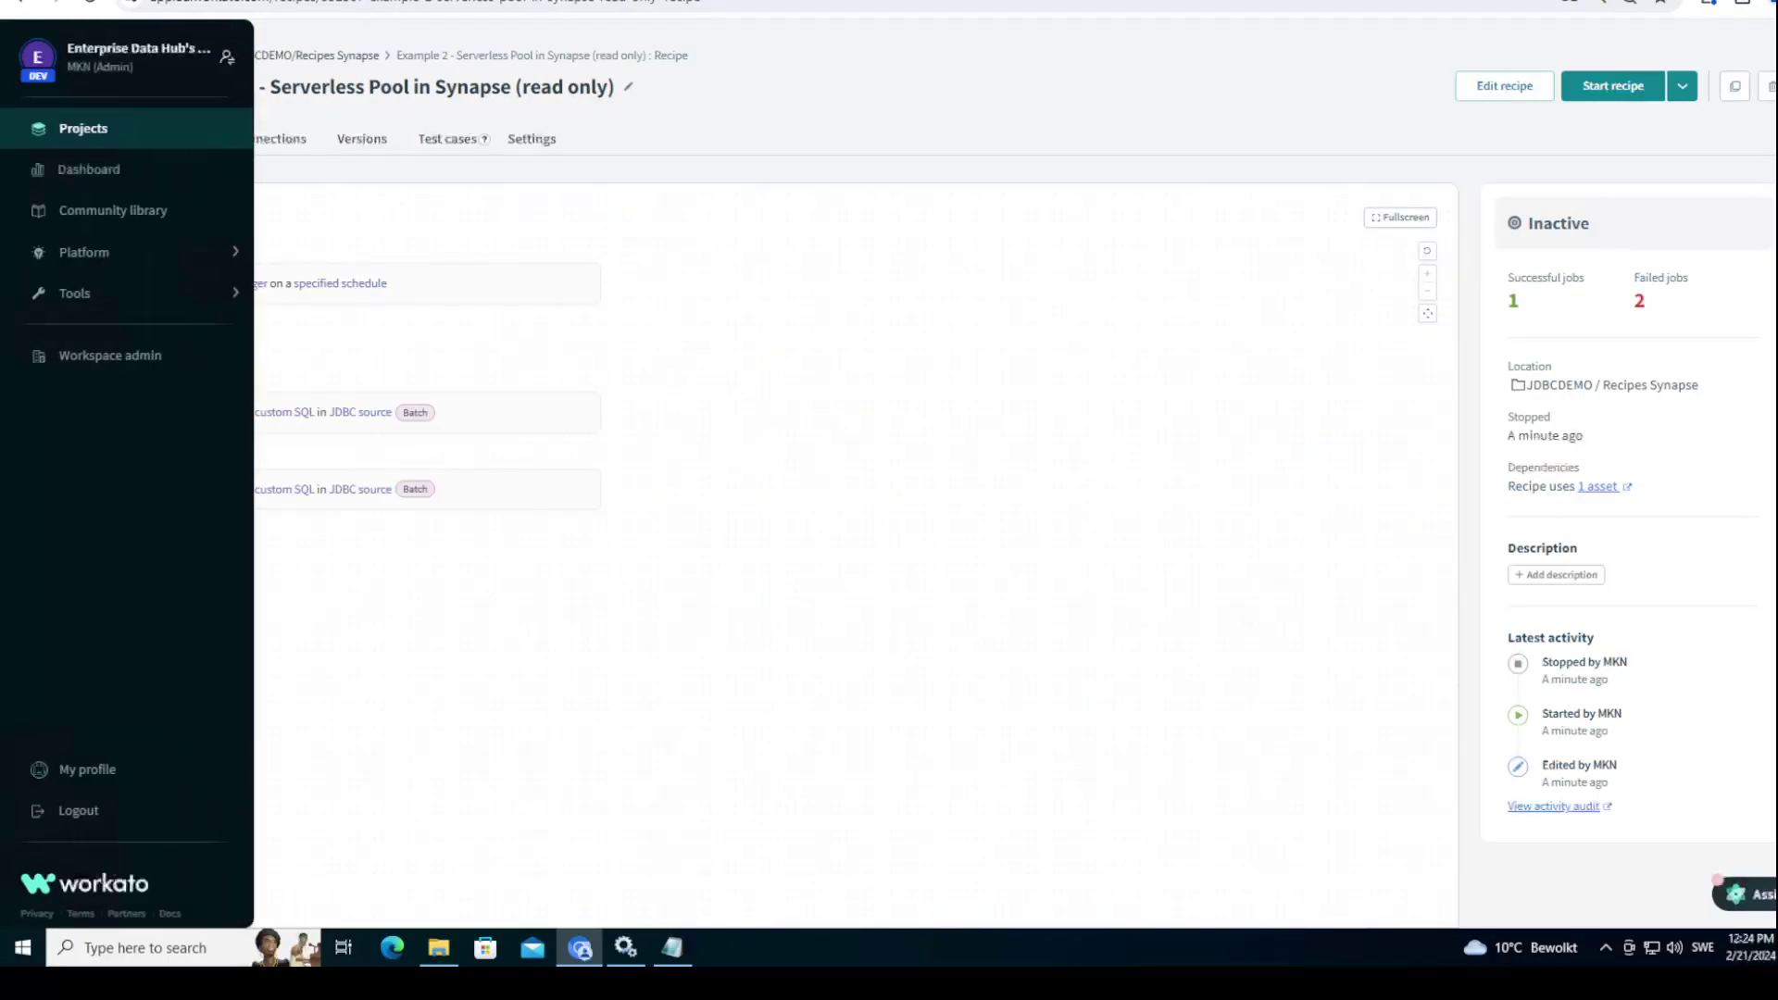